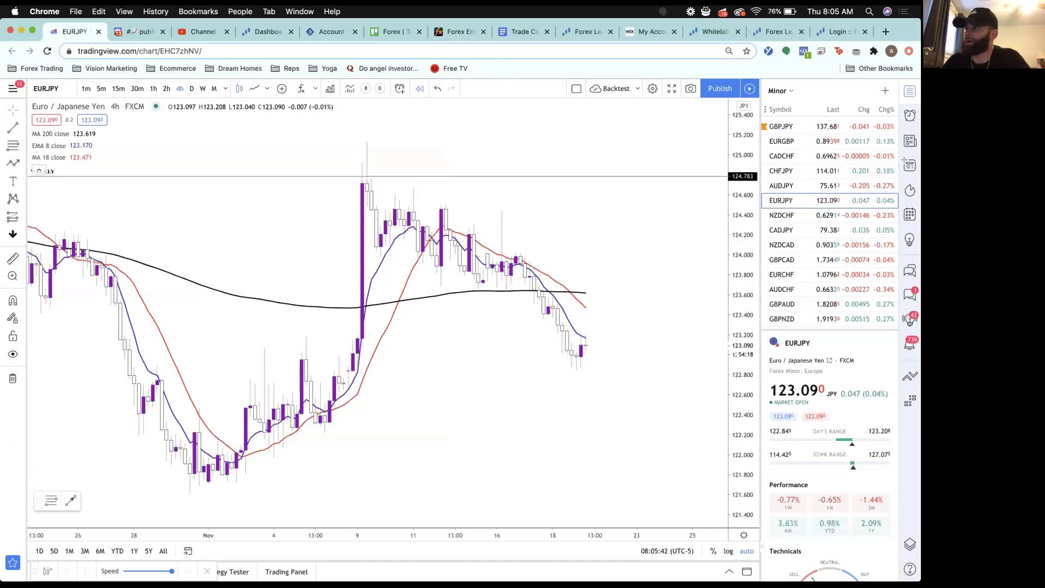
scroll(405, 371, up, 1)
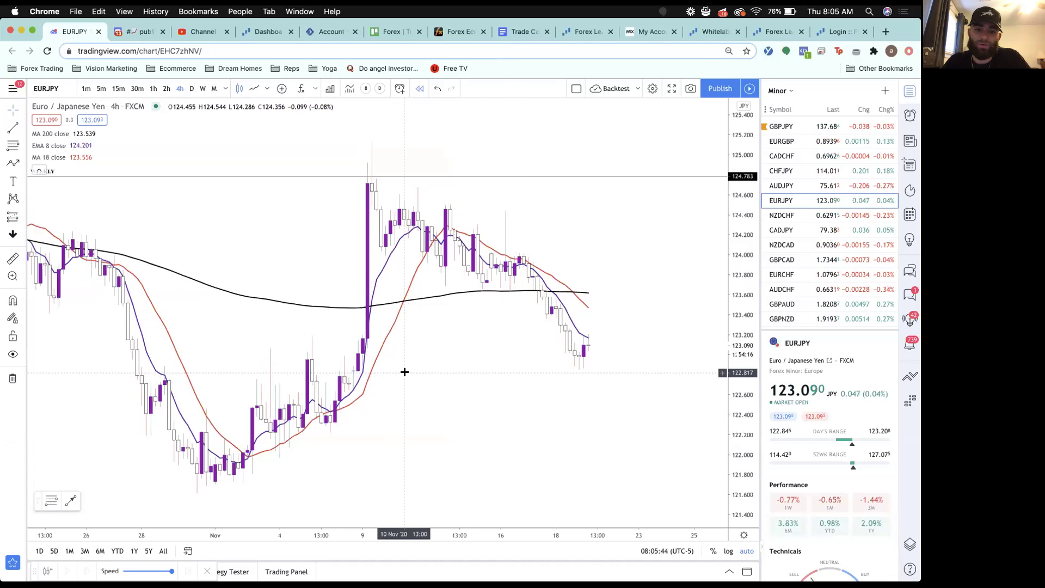
scroll(404, 372, down, 1)
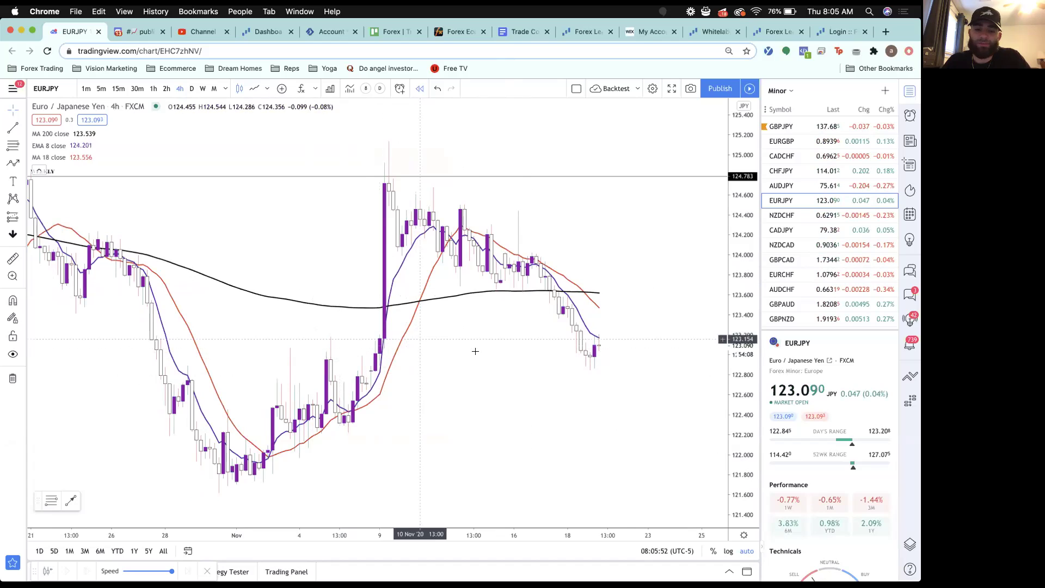
scroll(468, 351, left, 5)
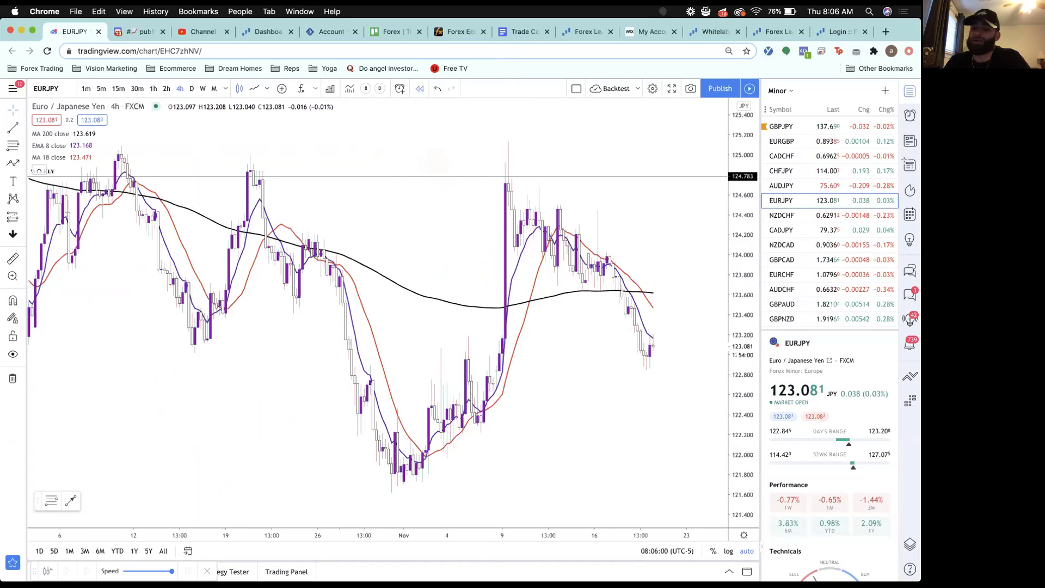
Switch the watchlist from Minor to the Majors list
click(787, 91)
click(782, 298)
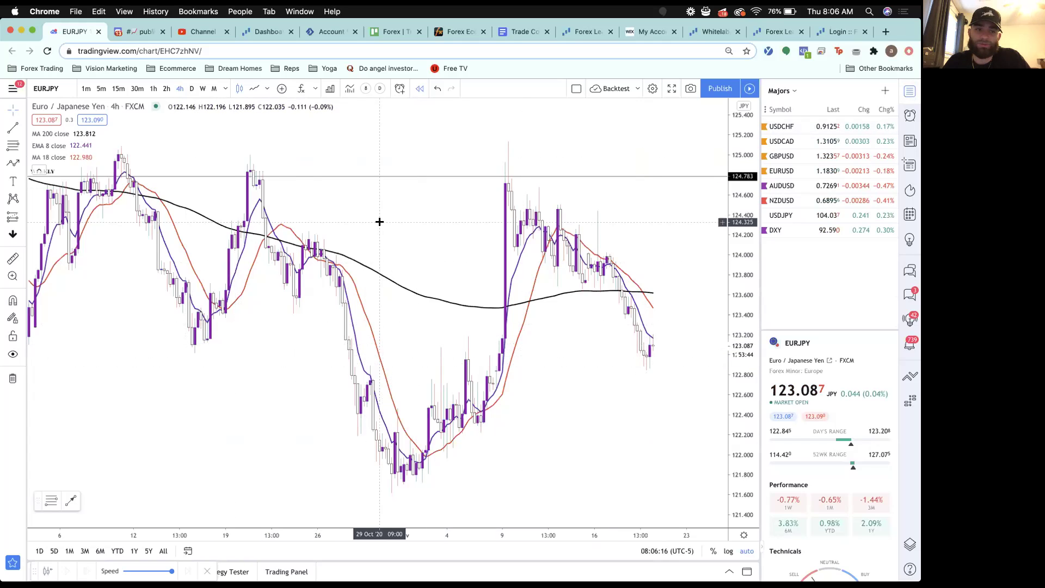
scroll(380, 220, down, 2)
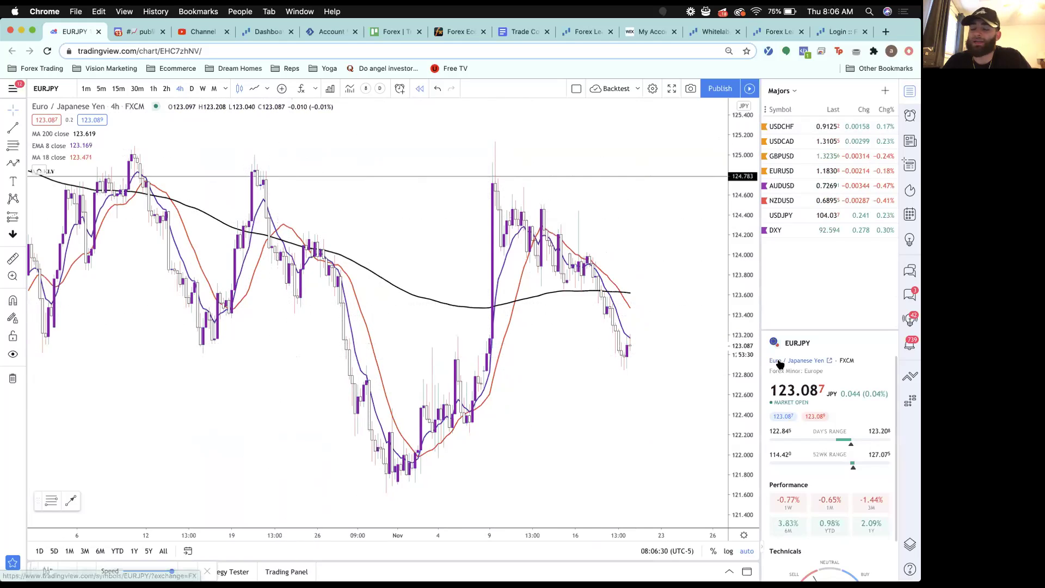
scroll(514, 347, down, 1)
scroll(513, 346, up, 1)
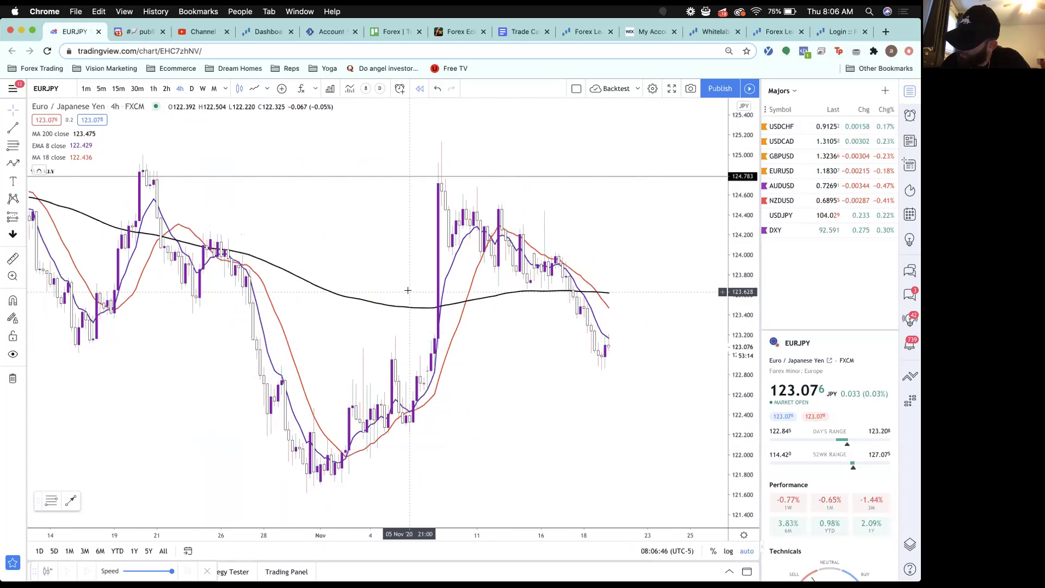
Switch to Discord, view the ForexLeague server's analysis and public channels, and return to the TradingView chart
click(137, 31)
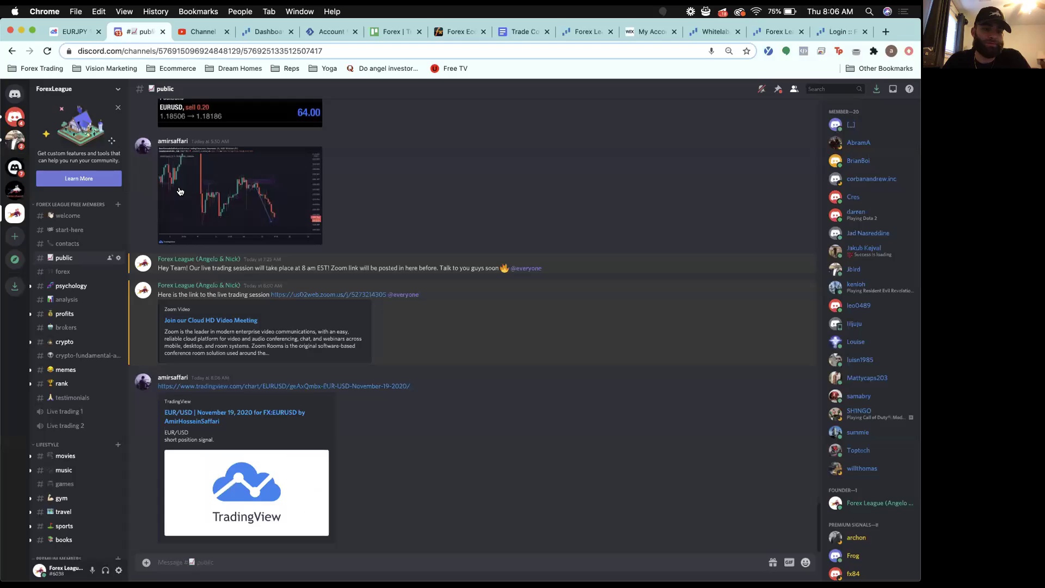
click(79, 303)
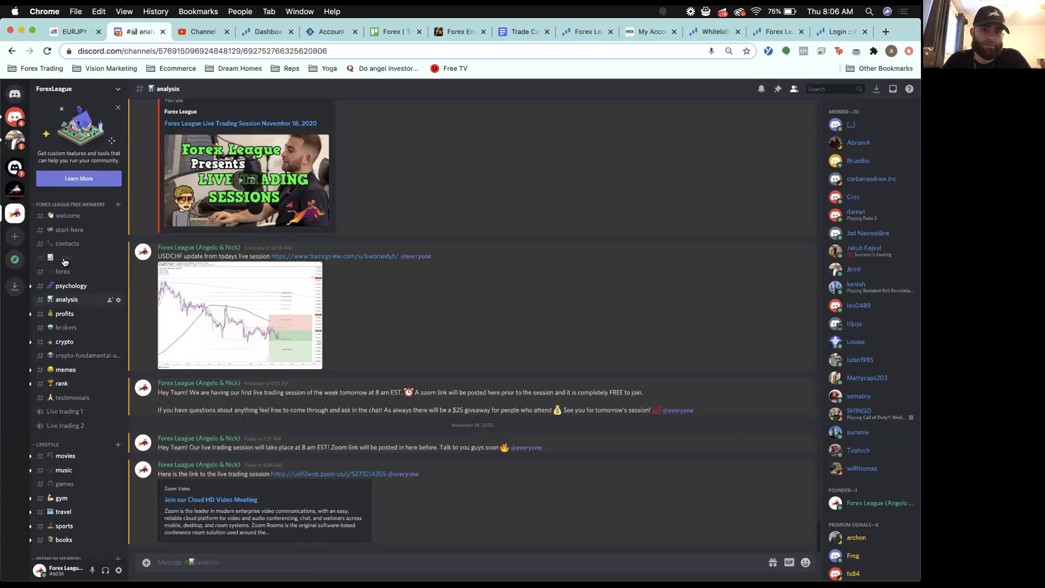
click(64, 260)
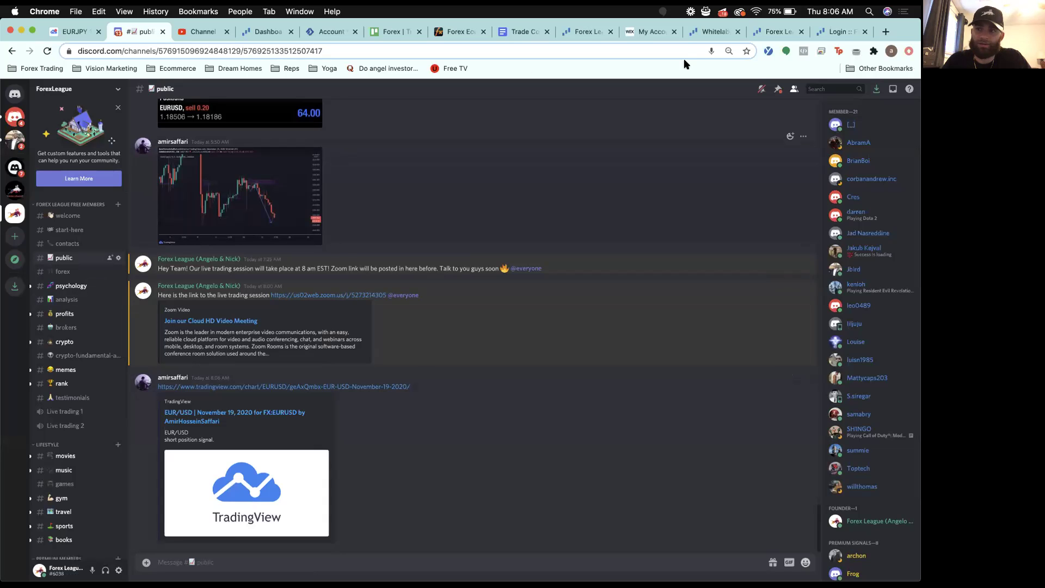
click(75, 32)
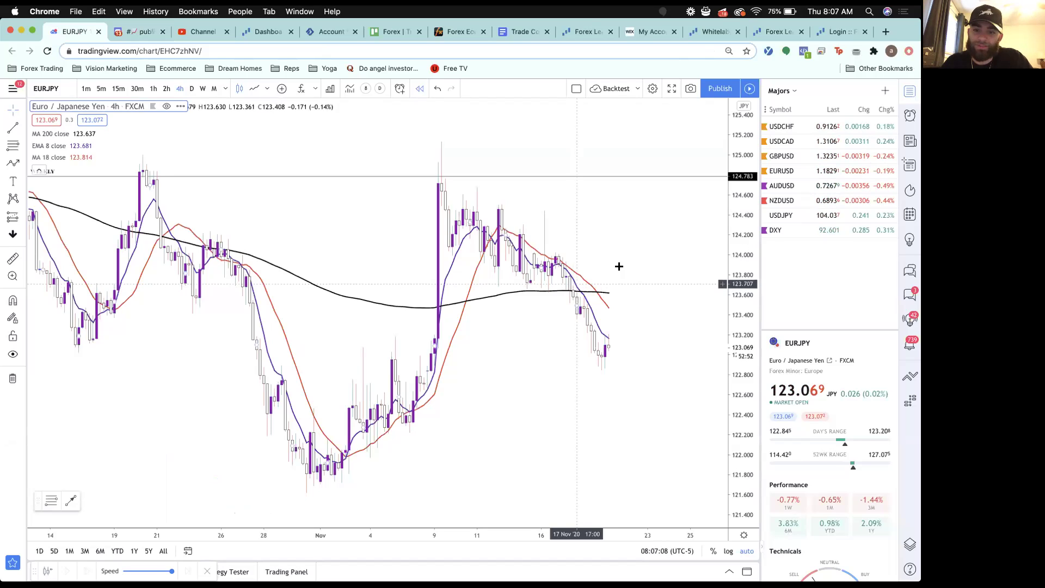
Load the DXY chart from the Majors watchlist and show it on the monthly timeframe
scroll(621, 268, up, 1)
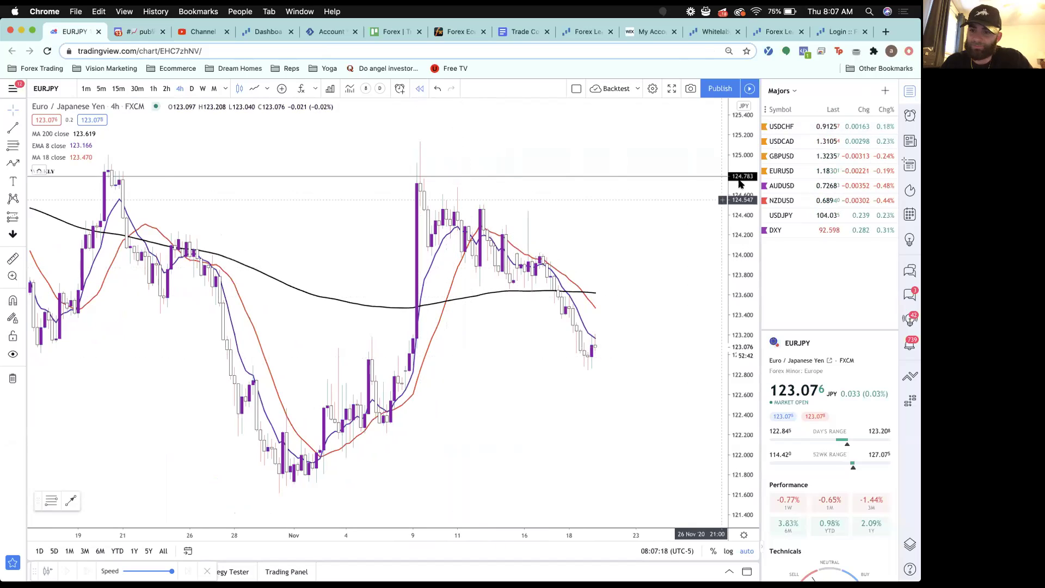
click(800, 124)
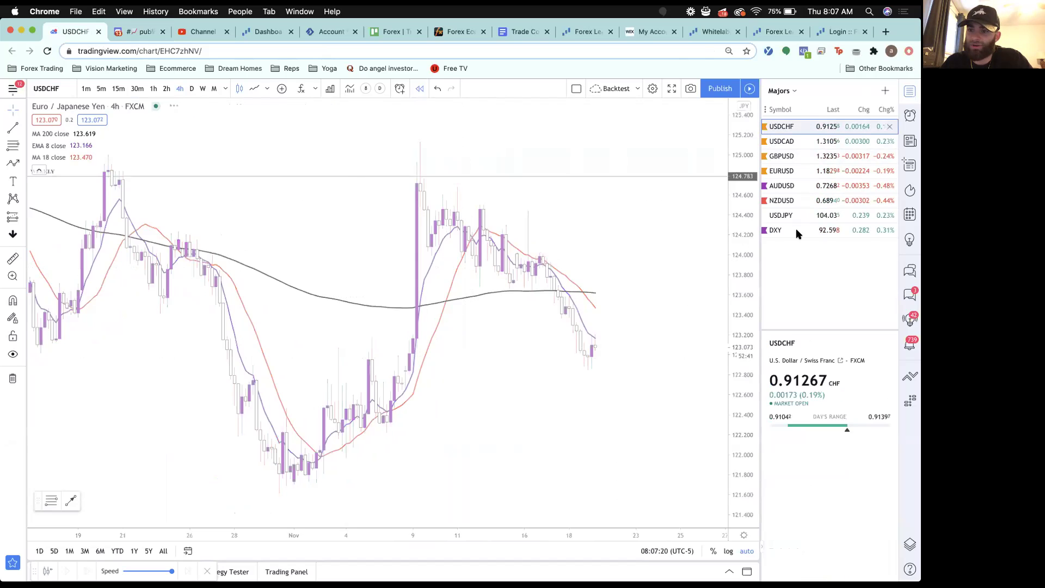
click(797, 230)
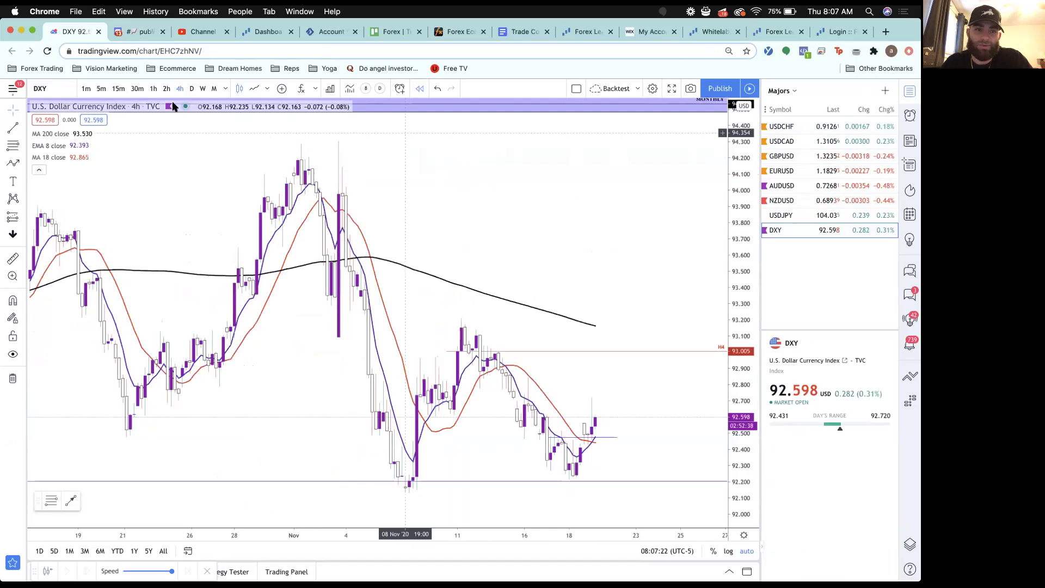
click(212, 89)
scroll(494, 307, up, 3)
scroll(461, 389, up, 2)
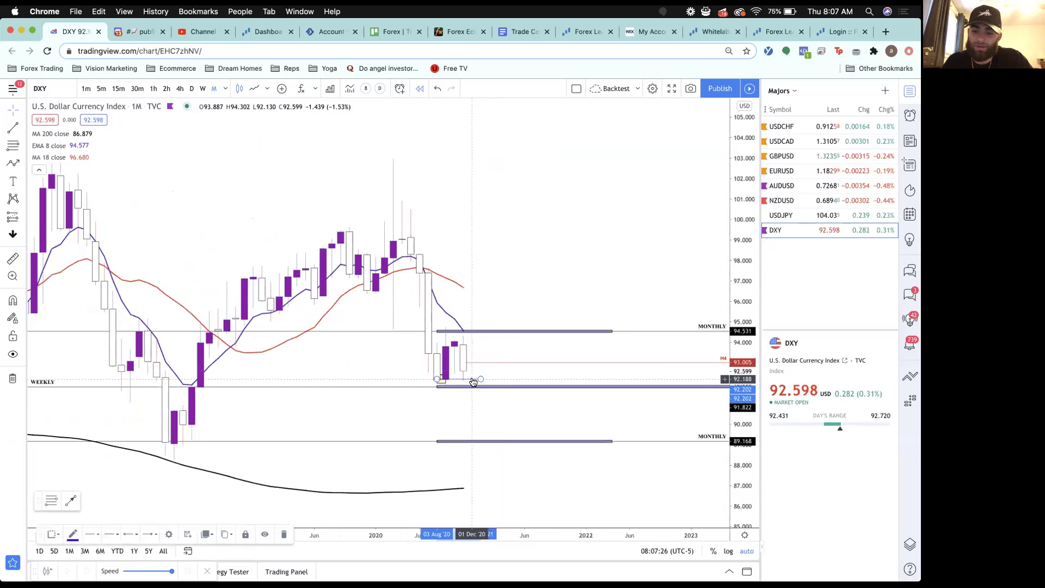
Shorten the horizontal trend line at the August 2020 low to September 2020 and delete it
click(444, 384)
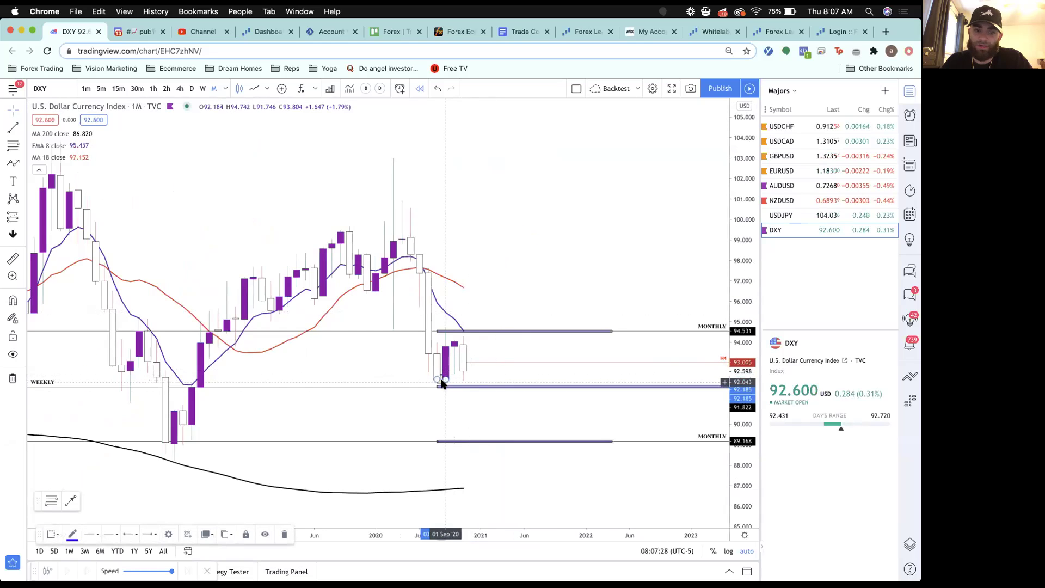
key(backslash)
click(695, 396)
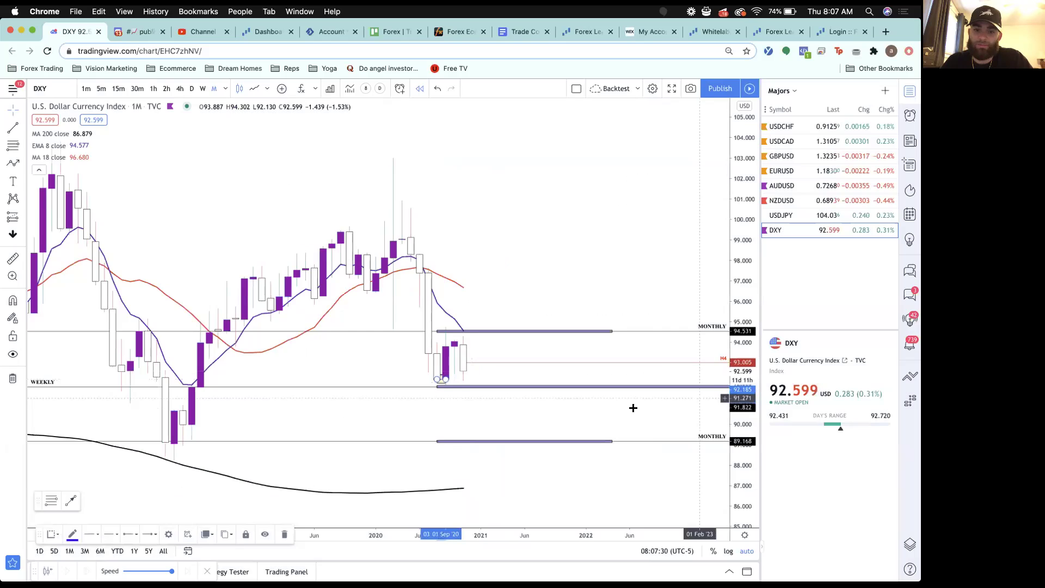
key(BackSpace)
scroll(443, 378, up, 1)
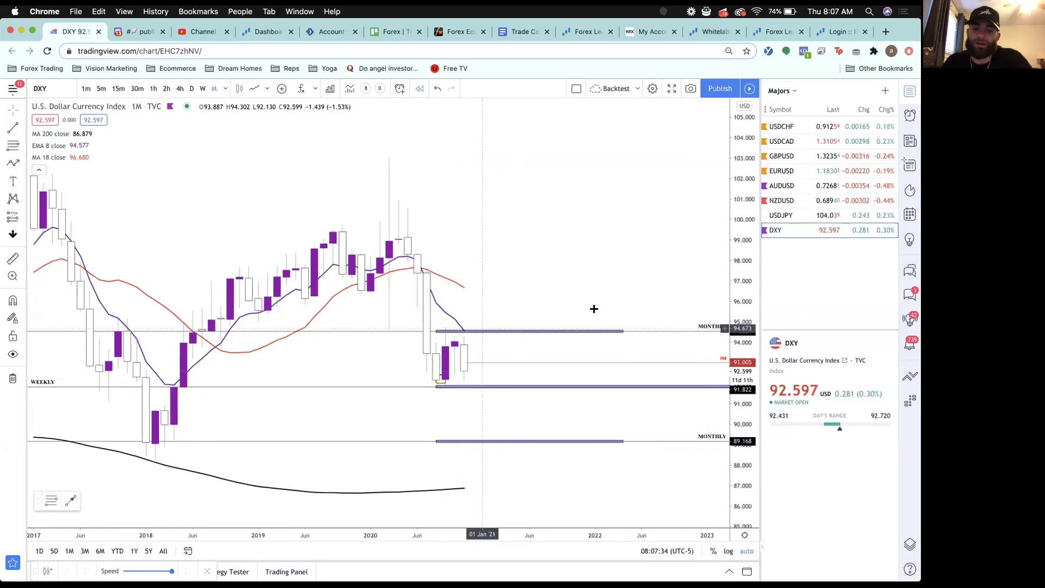
scroll(472, 371, up, 1)
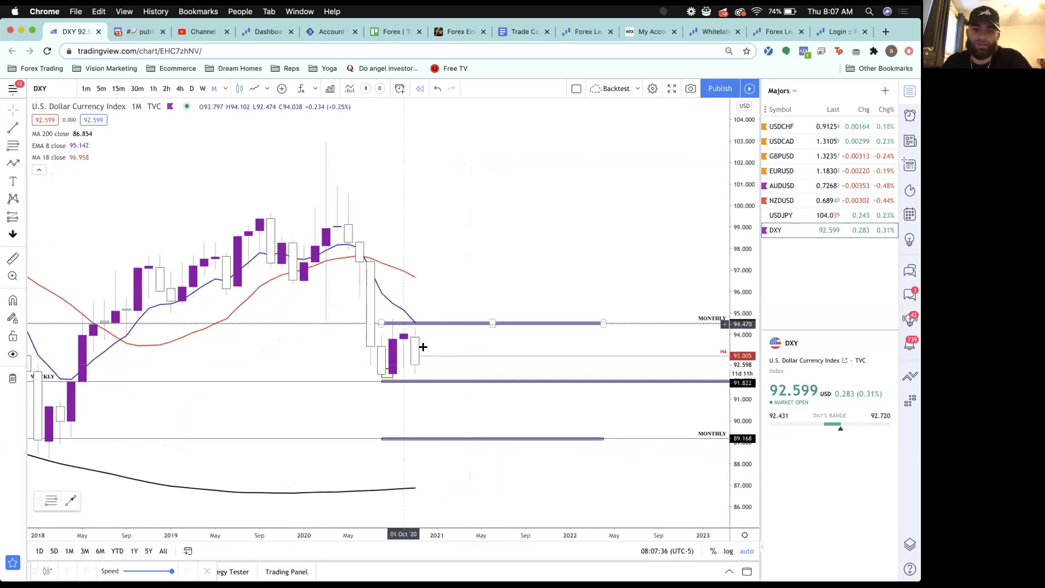
Switch DXY to the weekly timeframe and examine the recent candles between the upper monthly zone and the weekly zone
click(202, 89)
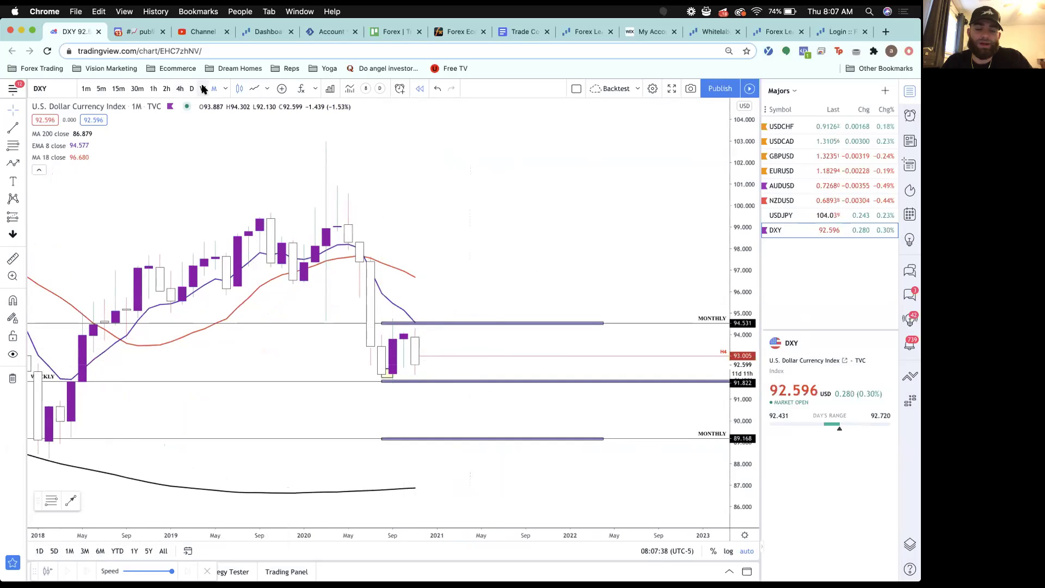
scroll(444, 281, down, 3)
scroll(444, 280, up, 3)
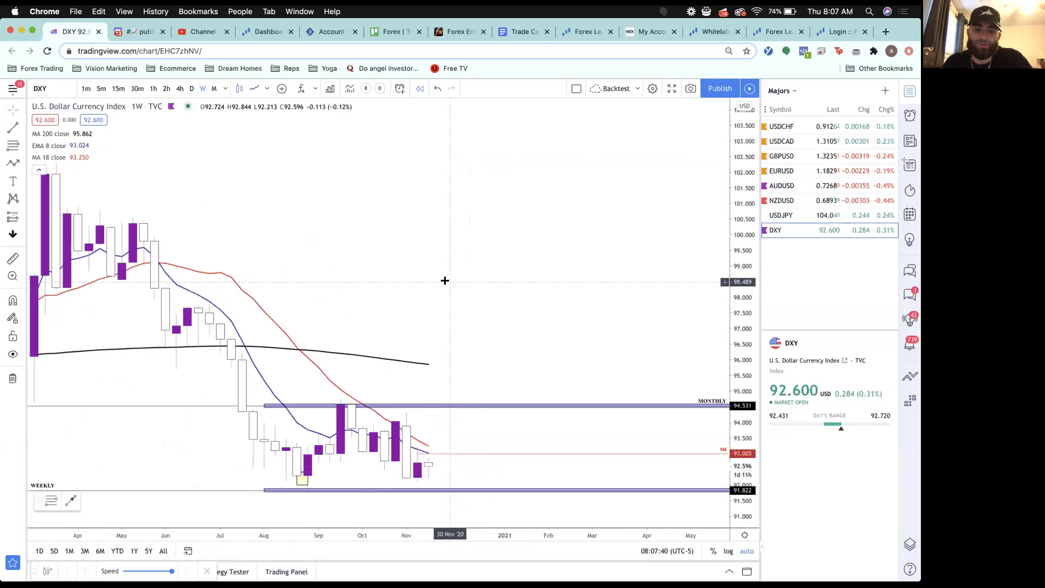
scroll(350, 483, right, 2)
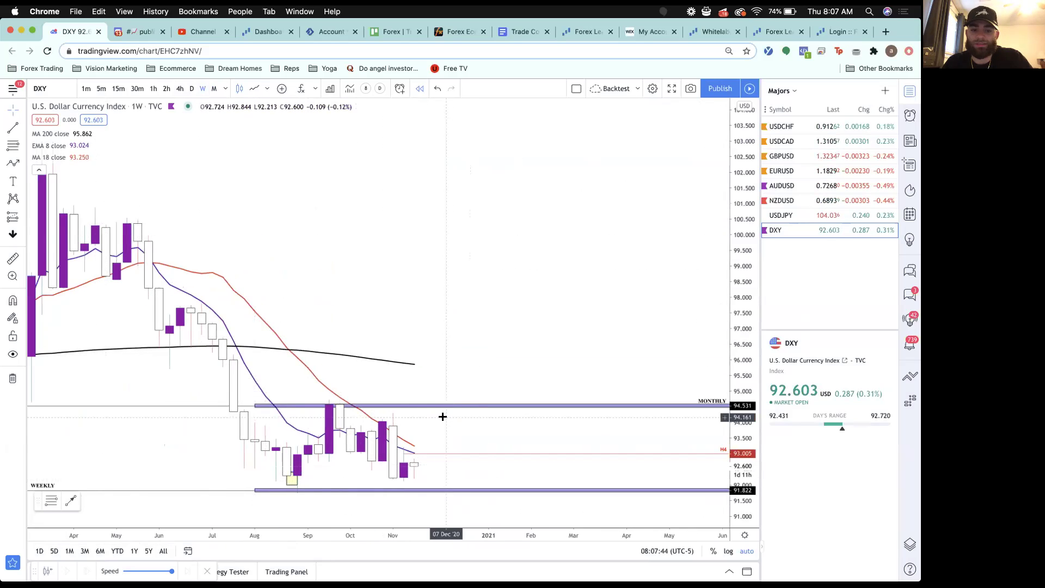
scroll(441, 416, left, 5)
scroll(497, 457, right, 6)
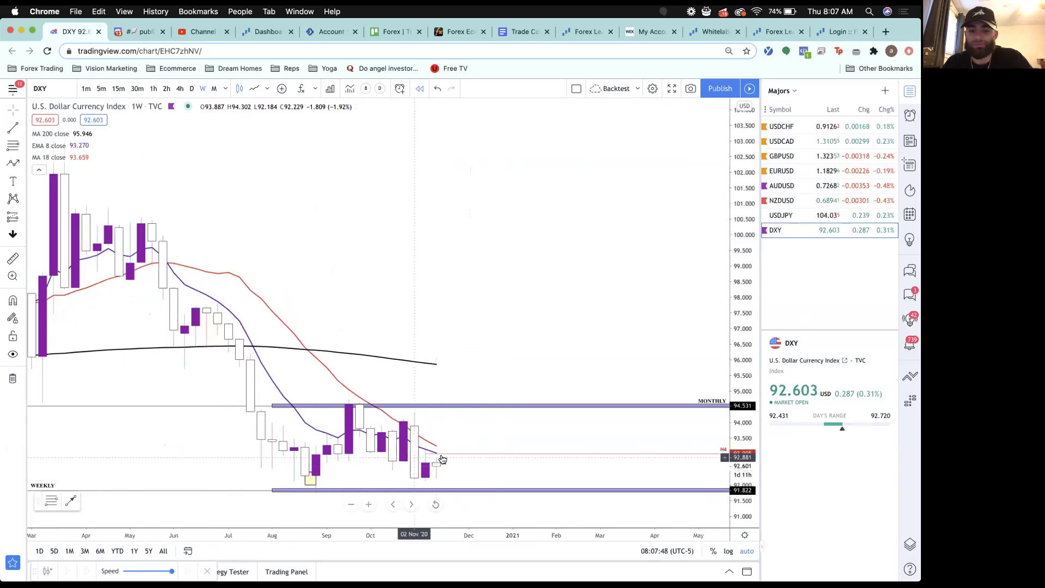
Switch DXY to the daily timeframe and examine the October and November 2020 swings against the monthly and weekly zones
click(192, 89)
scroll(417, 352, up, 5)
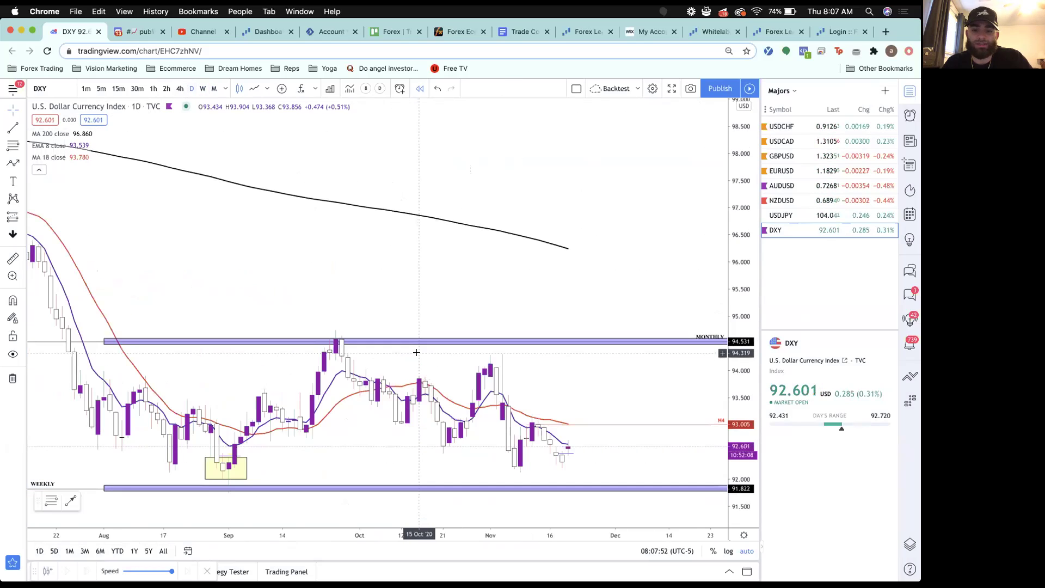
scroll(416, 352, up, 2)
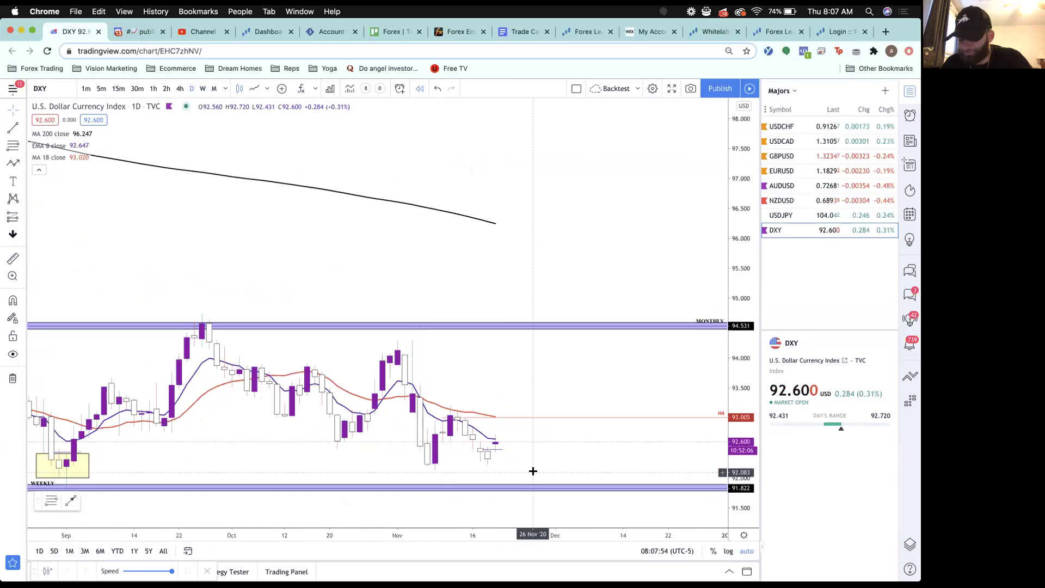
click(492, 450)
click(489, 464)
scroll(487, 464, down, 3)
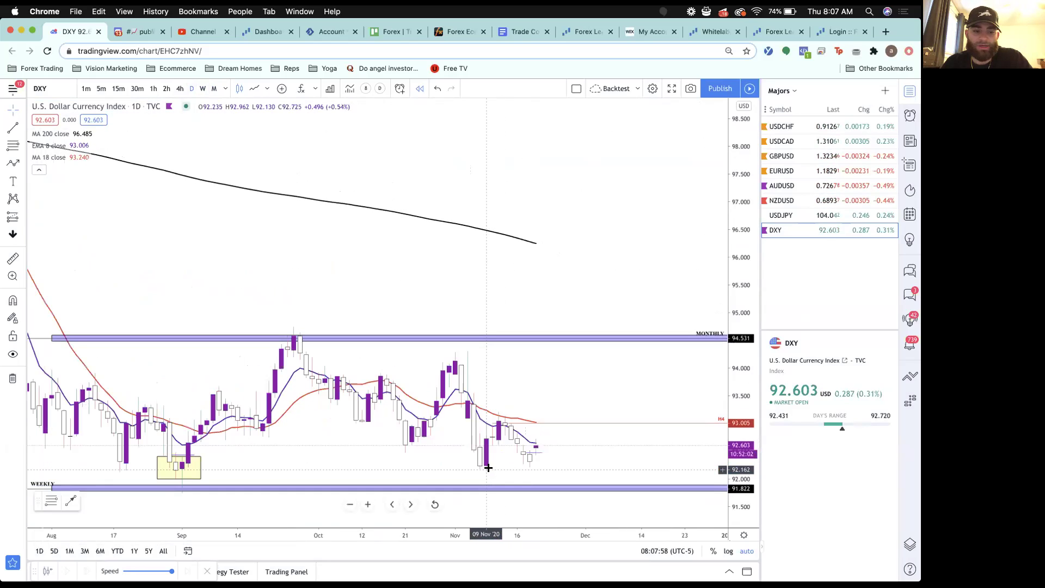
scroll(434, 478, up, 2)
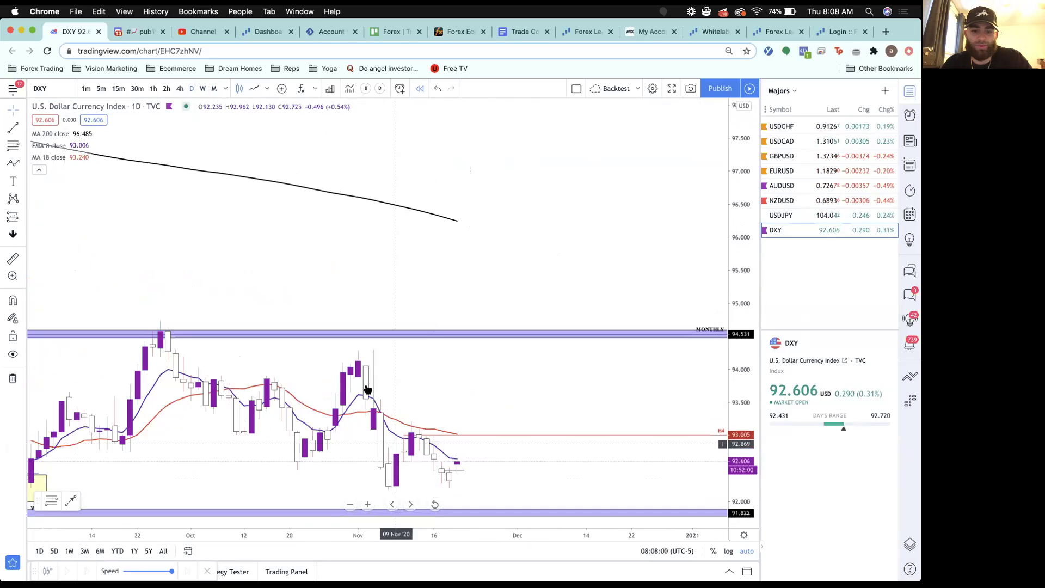
scroll(363, 383, down, 2)
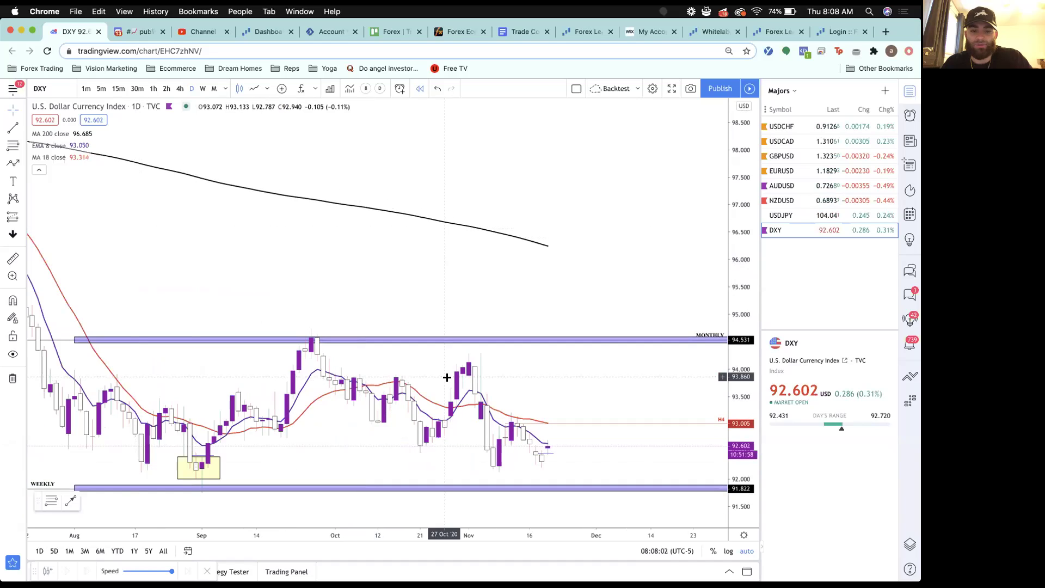
scroll(445, 381, up, 3)
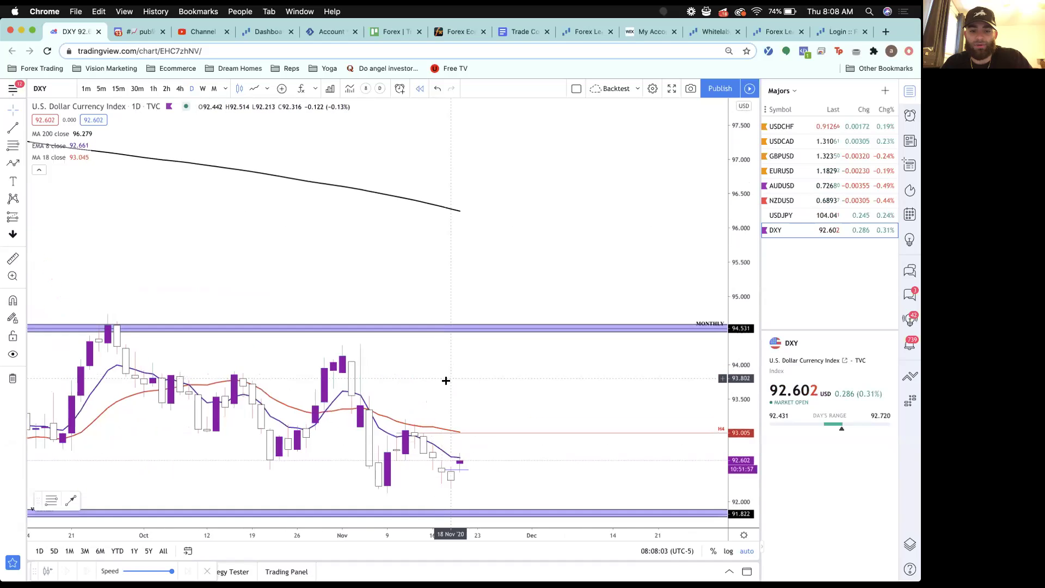
Delete the red H4 line at 93.005 from the DXY chart
click(427, 434)
key(Delete)
click(401, 466)
scroll(401, 467, up, 1)
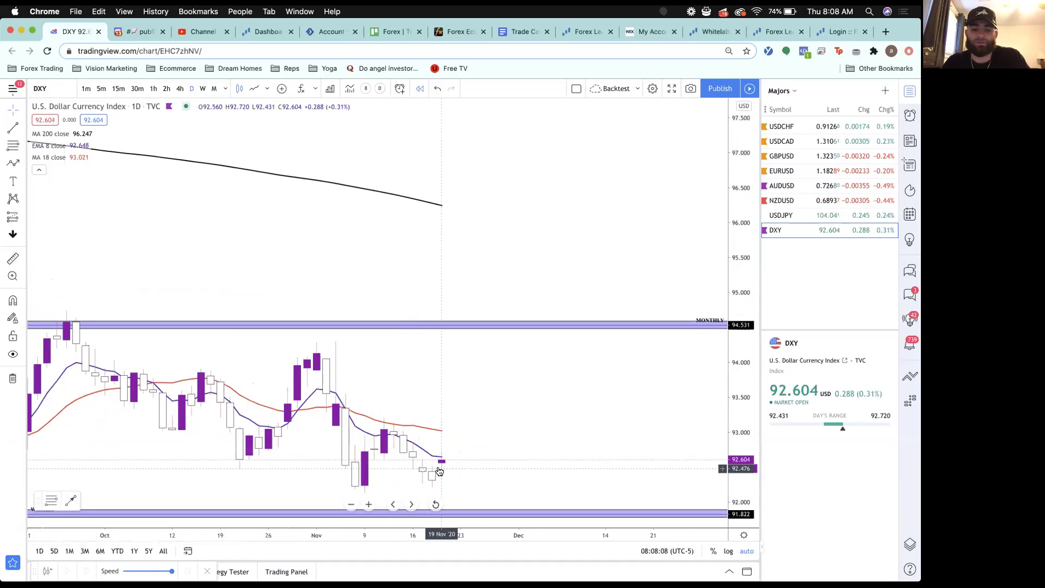
Review the latest daily candles above the weekly zone and switch DXY to the 4-hour timeframe
scroll(475, 378, down, 1)
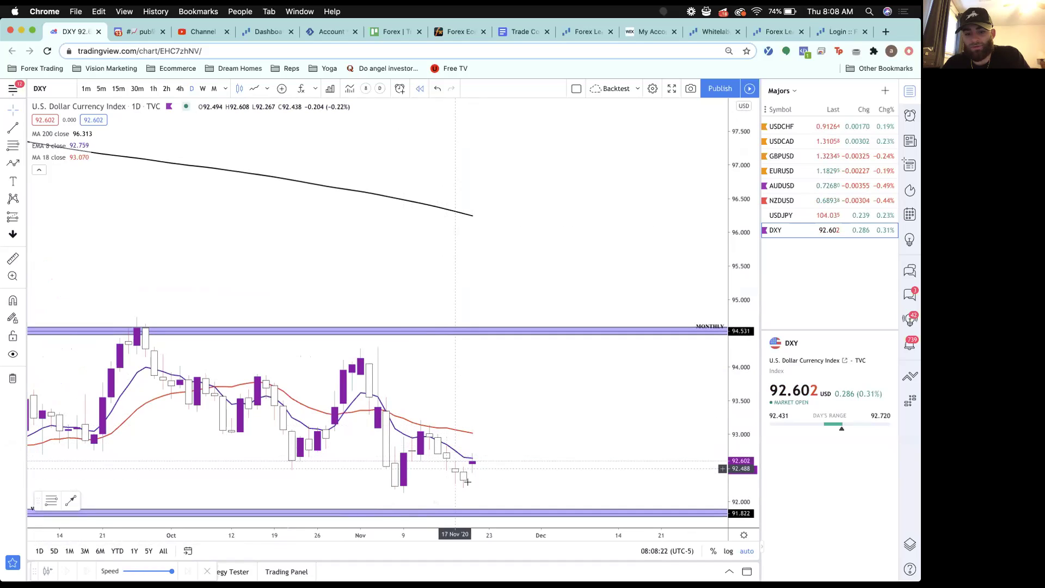
scroll(468, 483, down, 2)
scroll(468, 483, down, 1)
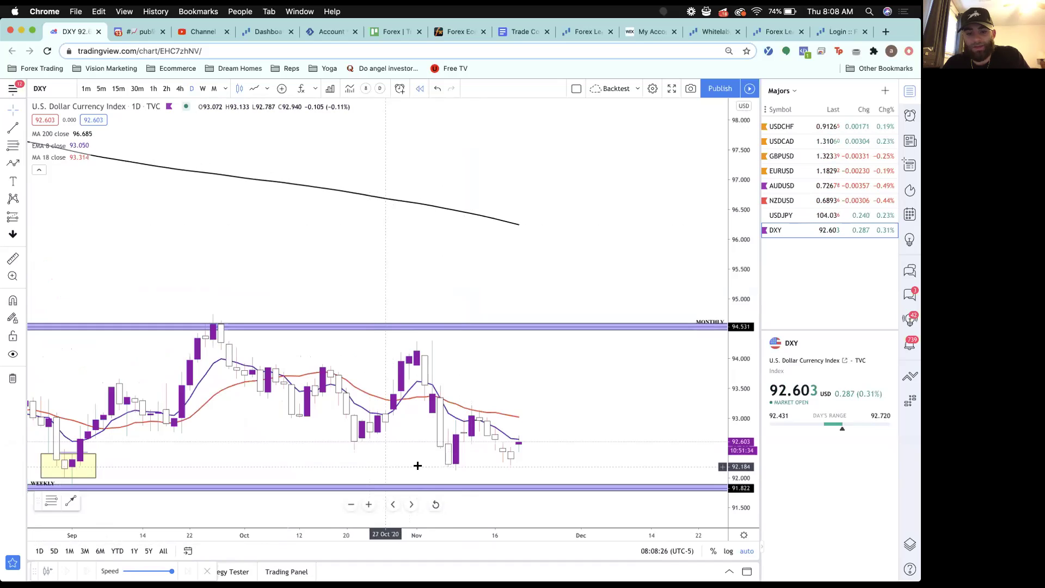
scroll(509, 463, up, 3)
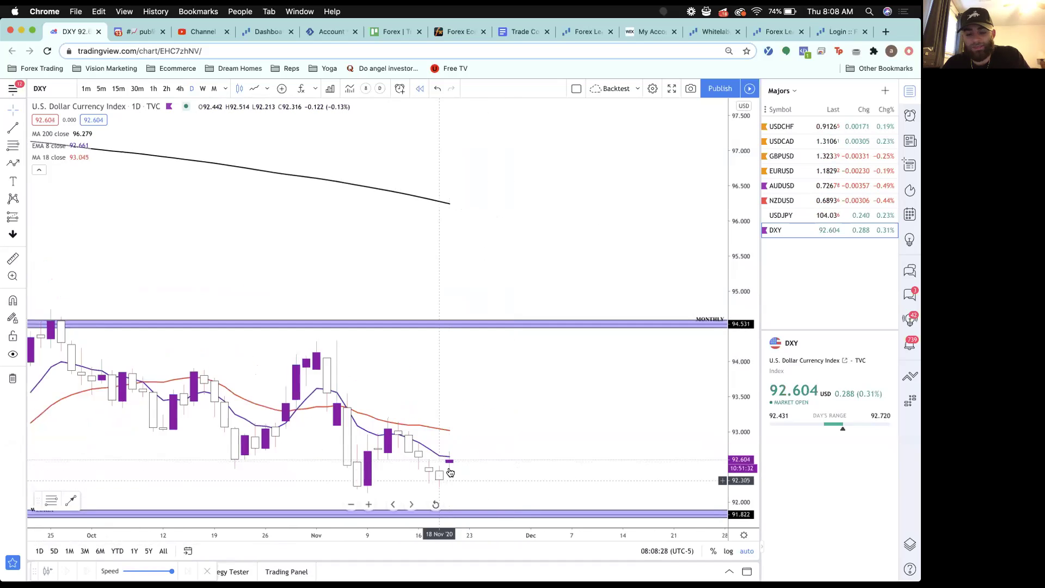
click(179, 89)
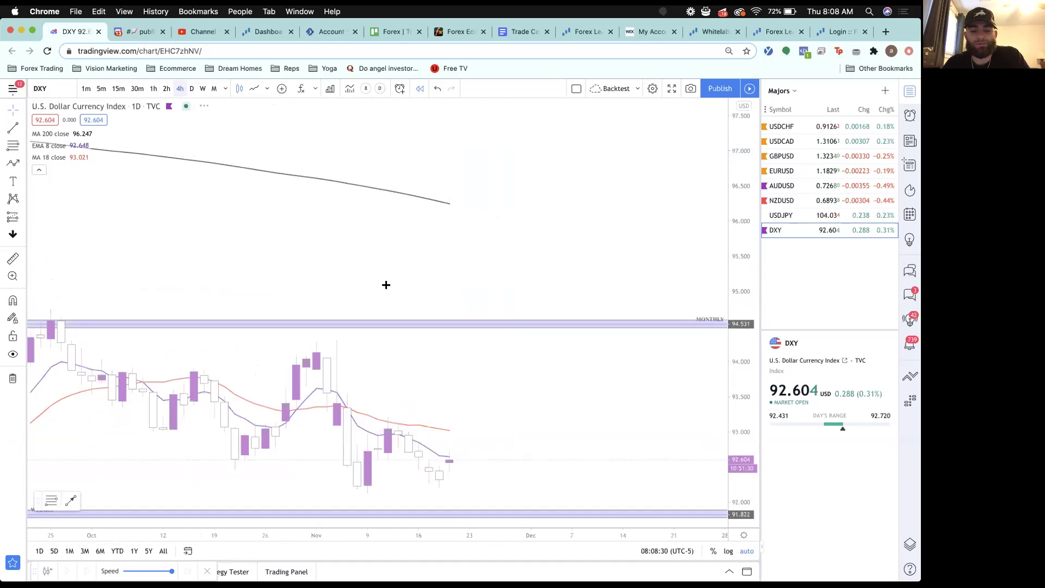
scroll(446, 368, up, 3)
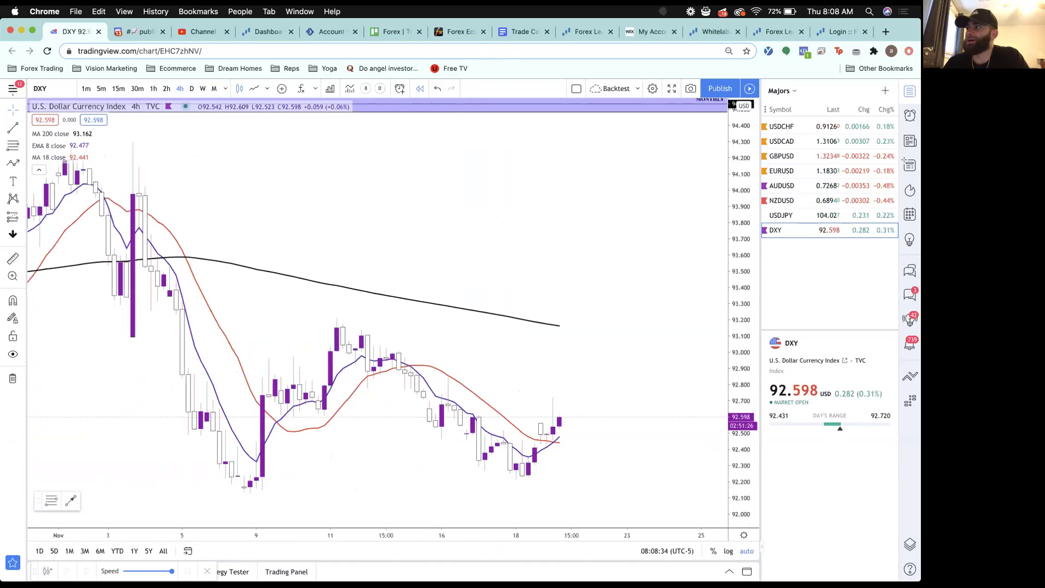
scroll(406, 444, right, 1)
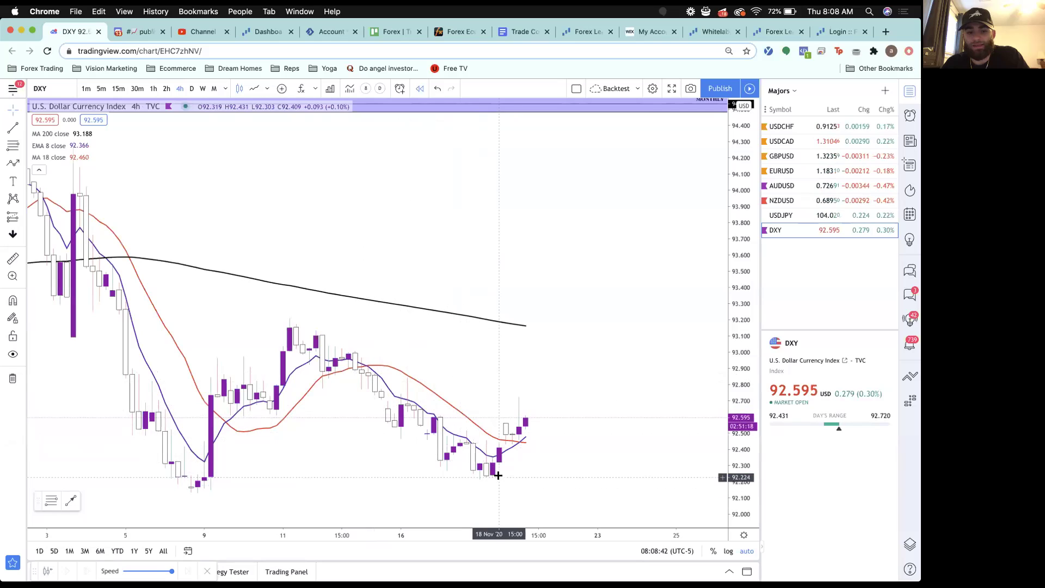
Draw a rectangle zone over the 9 November swing low on the DXY 4-hour chart, extending it right past the latest candle
click(24, 165)
click(66, 205)
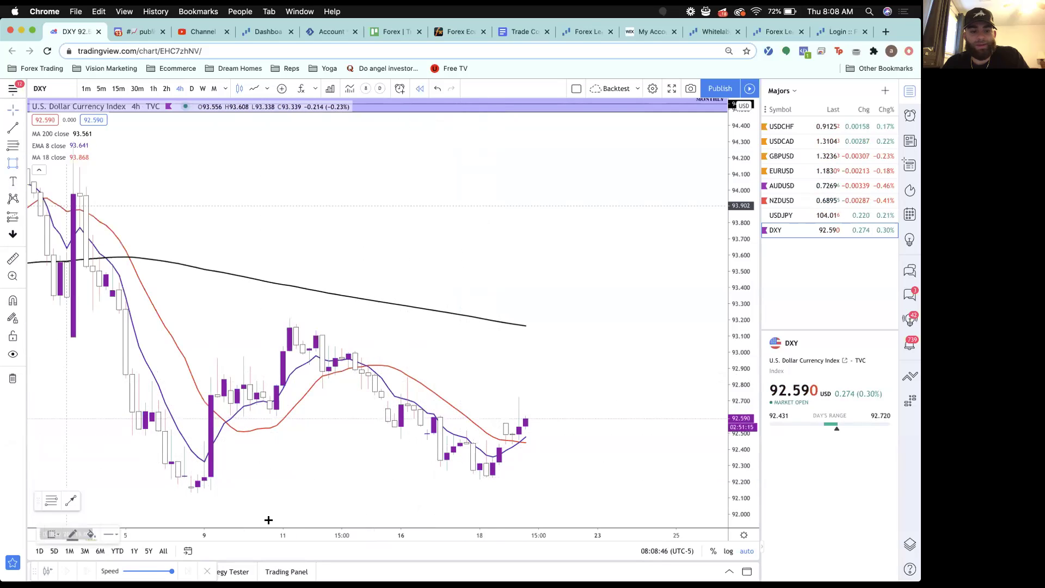
click(178, 491)
click(696, 473)
drag(697, 473, 702, 478)
click(620, 506)
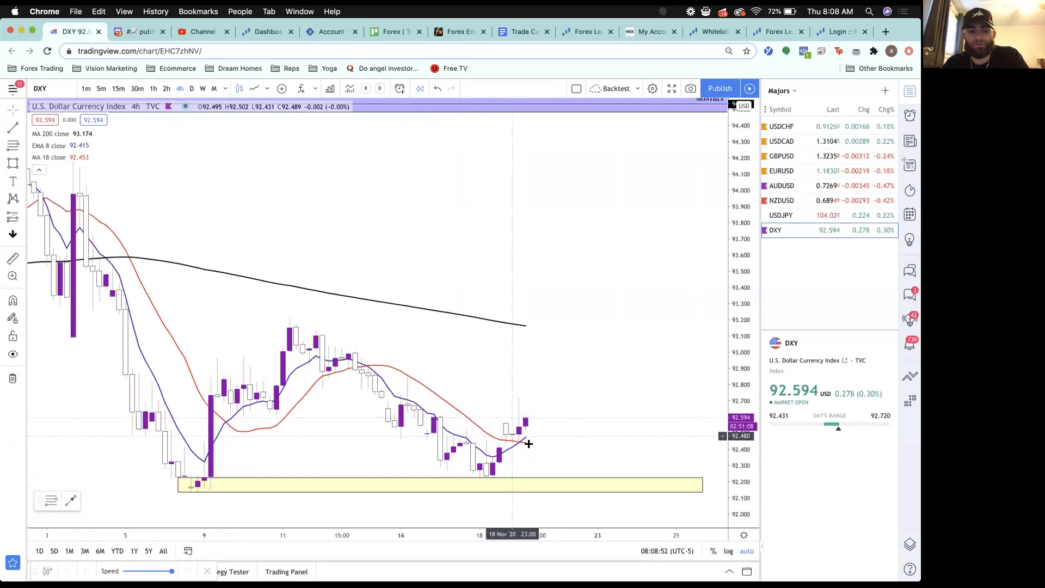
scroll(525, 440, up, 3)
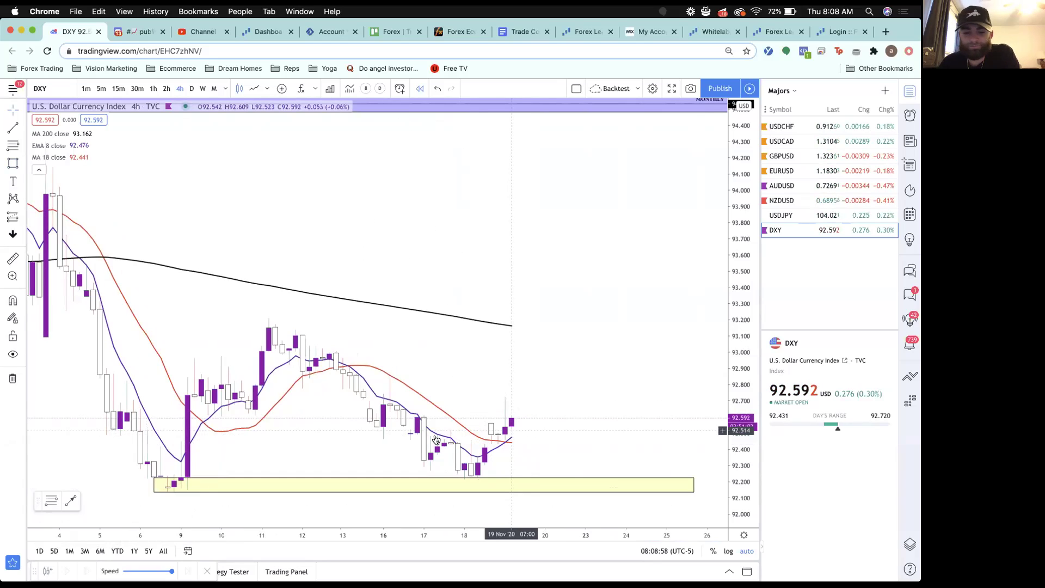
Switch DXY to the 30-minute timeframe and draw a horizontal trend line at 92.401 from the 18 November swing past the latest candle
click(137, 89)
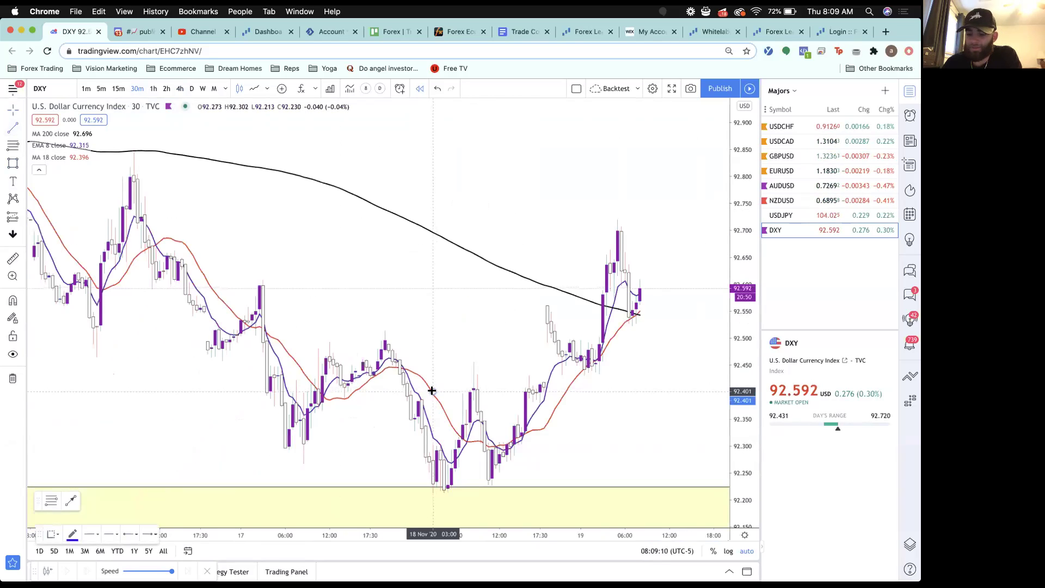
shift+click(692, 368)
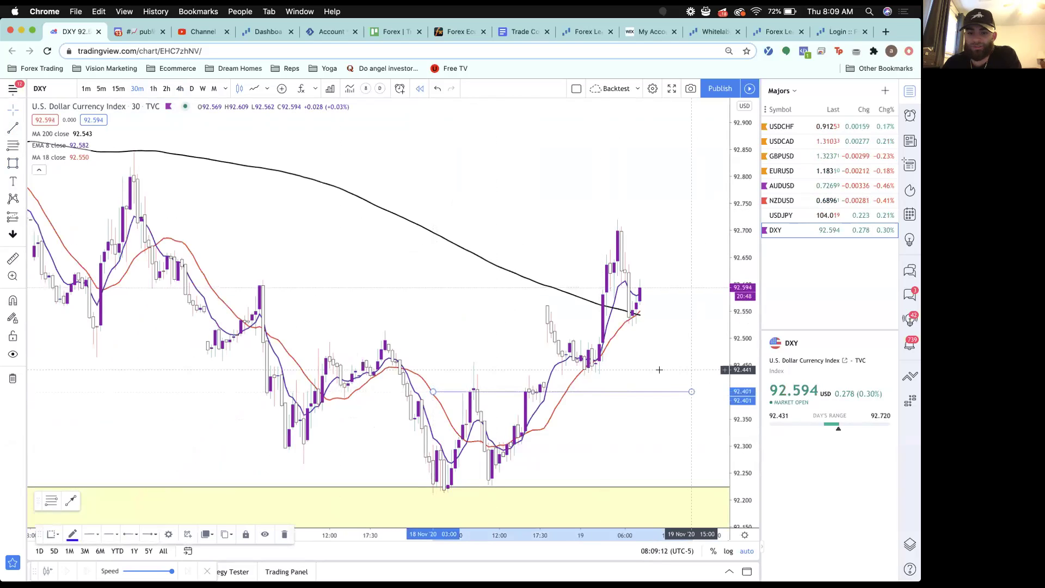
click(528, 364)
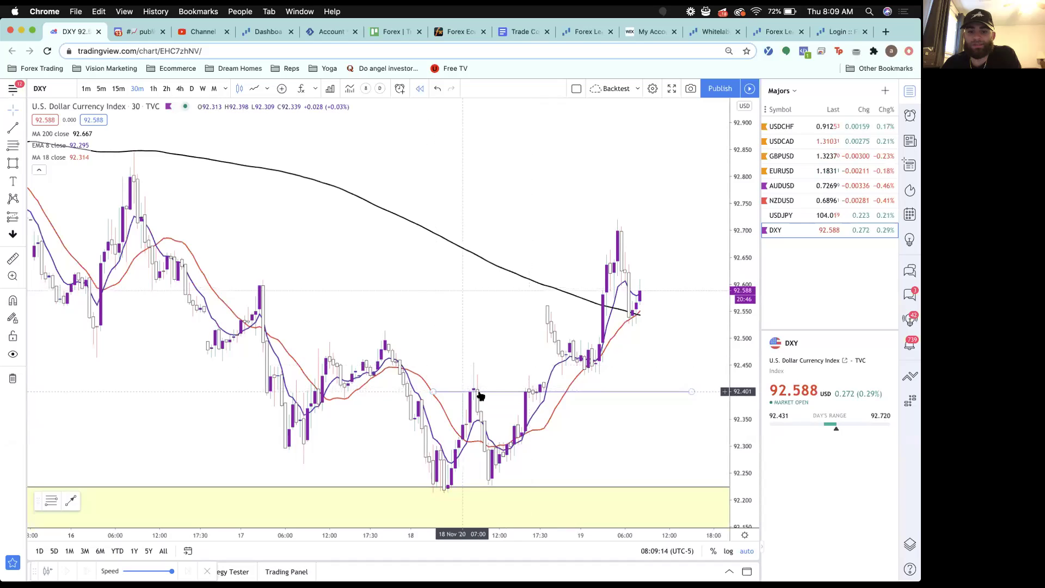
scroll(501, 394, right, 3)
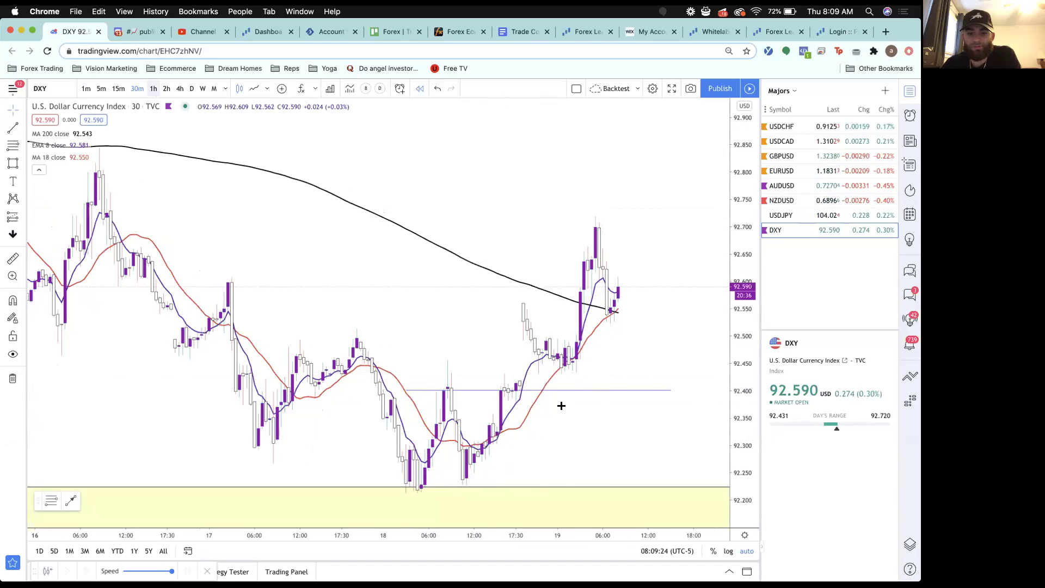
On the DXY 1-hour timeframe, move the horizontal line up to about 92.46 and extend its right end past the latest candle
scroll(378, 419, up, 1)
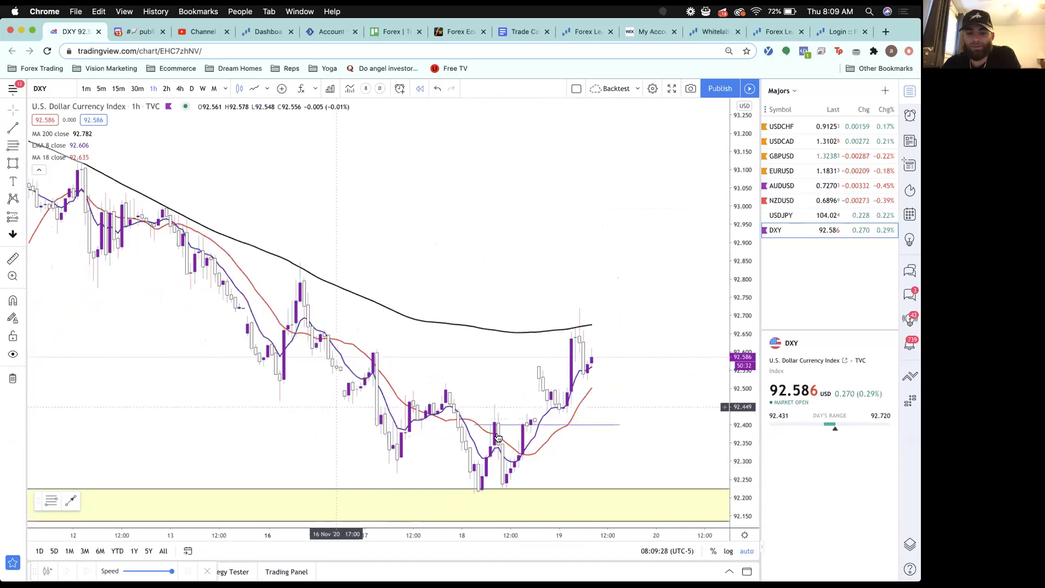
drag(498, 437, 383, 386)
drag(480, 418, 389, 394)
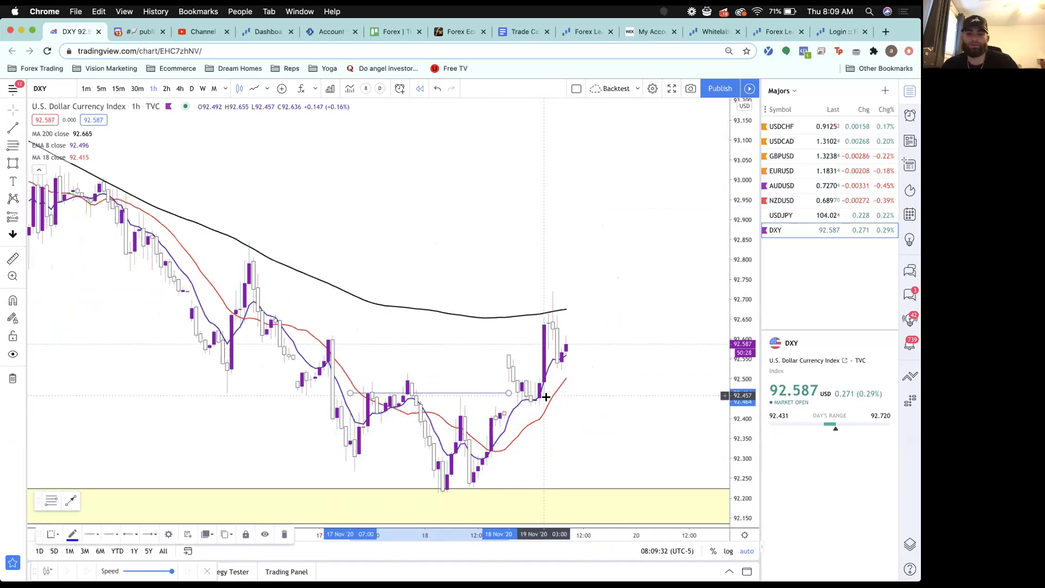
drag(508, 393, 650, 452)
click(590, 424)
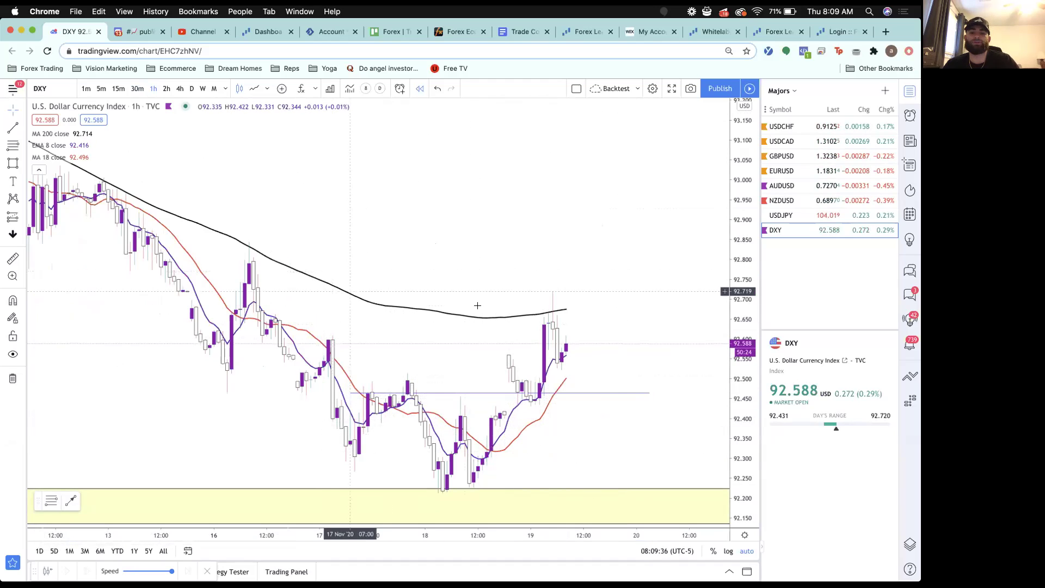
On the DXY 4-hour timeframe, draw a thin rectangle zone at about 92.65 from 5 November past the latest candle
click(179, 88)
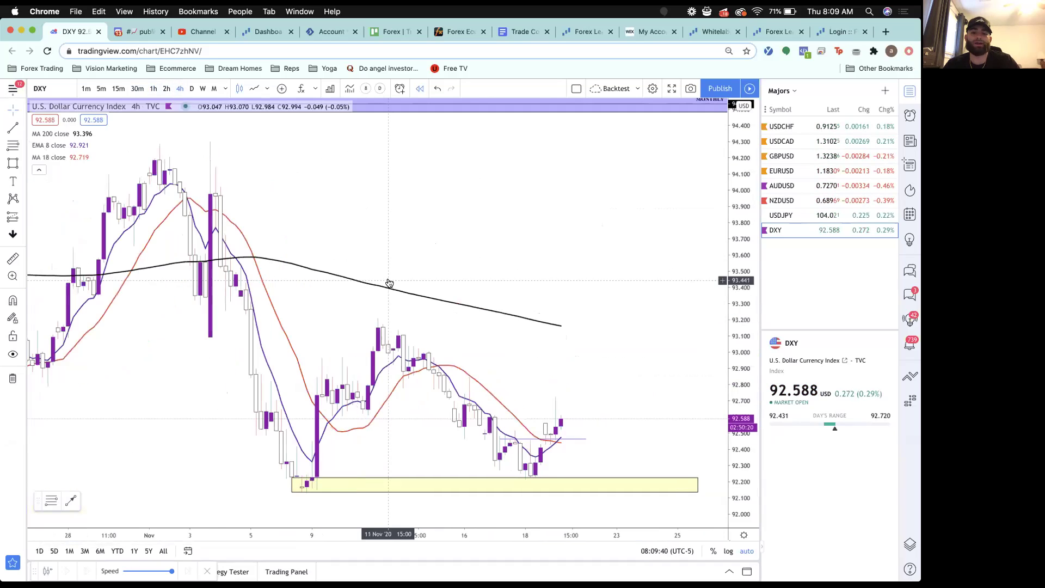
scroll(461, 368, up, 3)
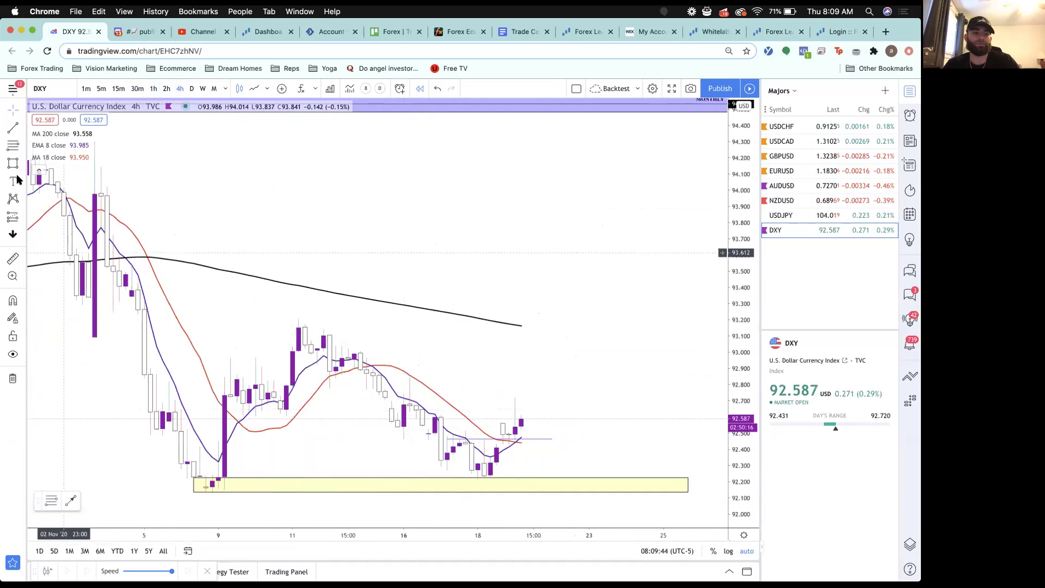
drag(143, 413, 700, 408)
click(674, 432)
Delete the rectangle zone drawn along the November lows on the DXY chart
click(676, 476)
key(Delete)
scroll(599, 434, up, 1)
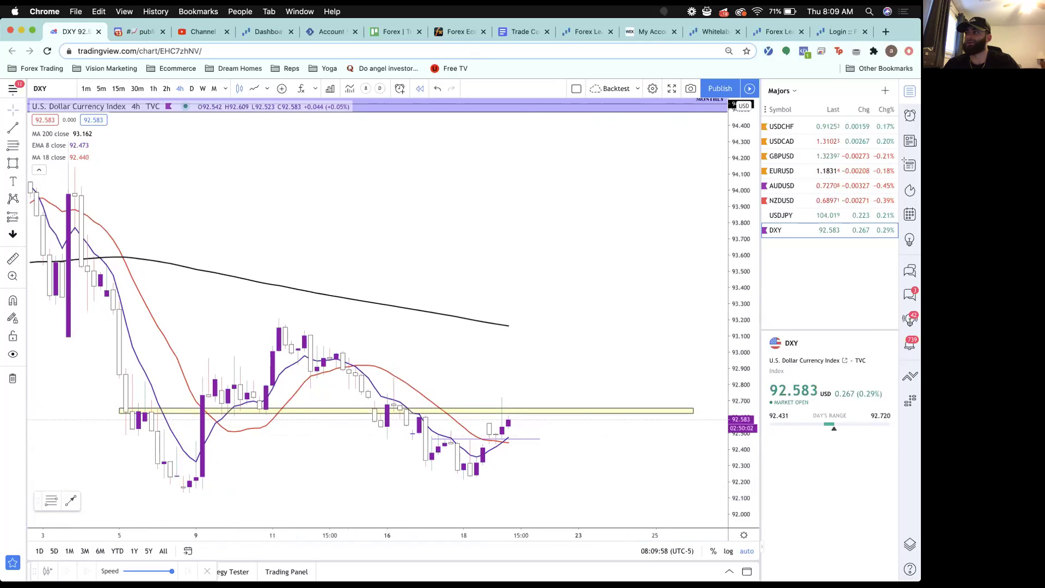
Draw a projected path arrow from the current DXY price above the thin zone, back to about 92.65, and up to about 93.07
click(23, 179)
click(23, 163)
click(74, 180)
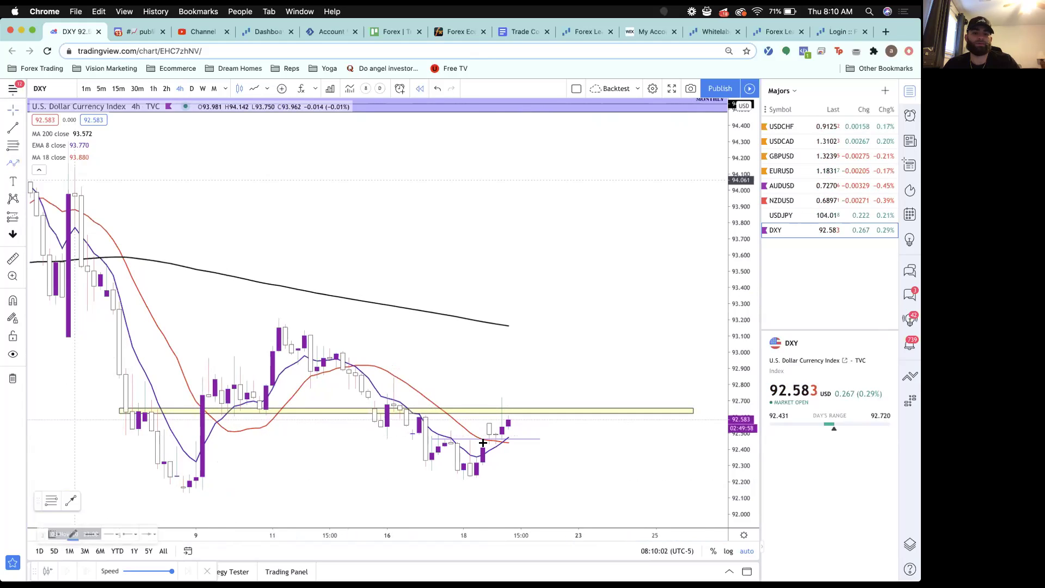
click(508, 421)
click(521, 401)
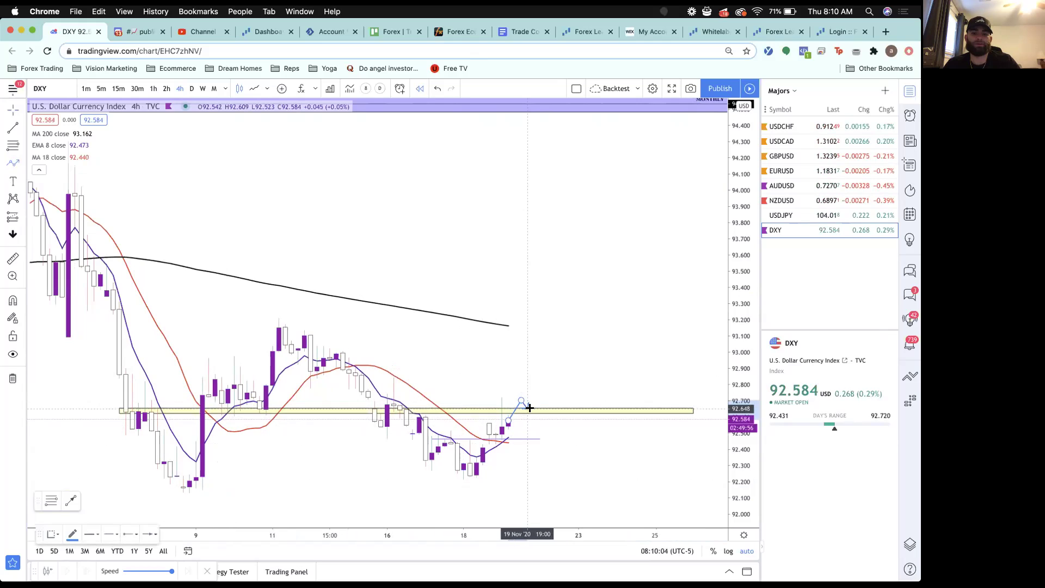
click(528, 408)
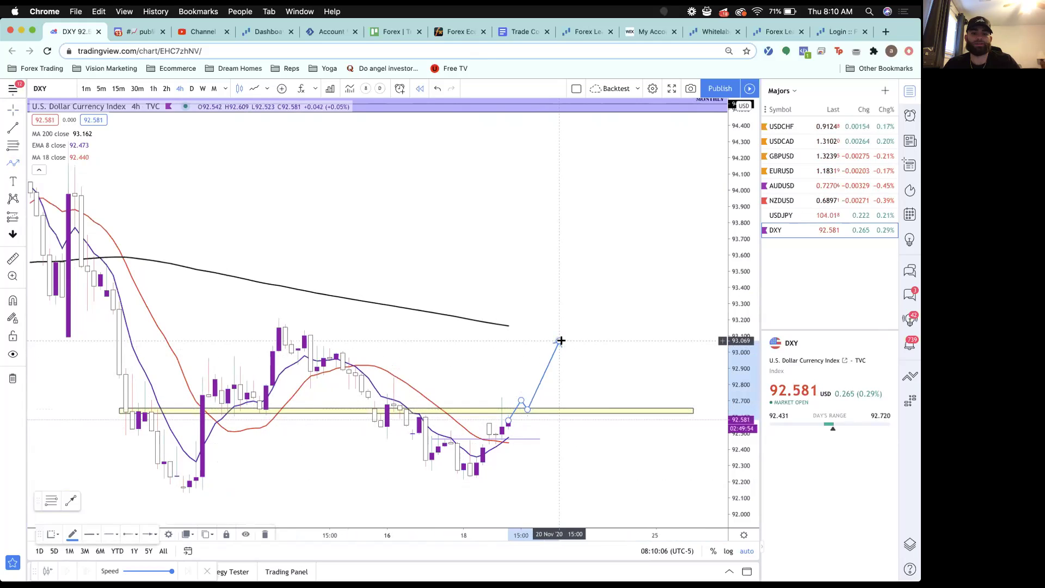
double_click(561, 340)
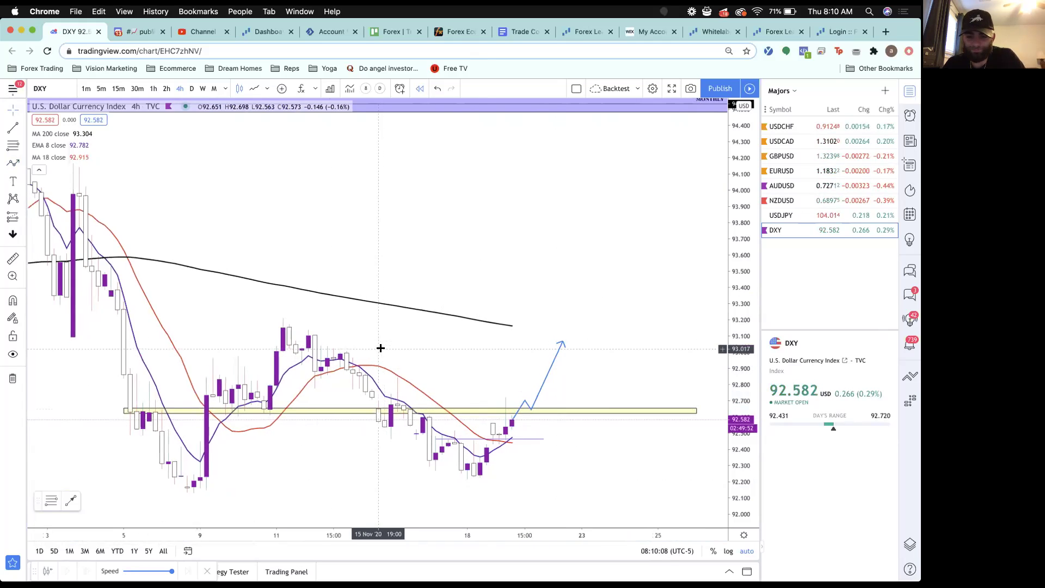
scroll(450, 397, up, 2)
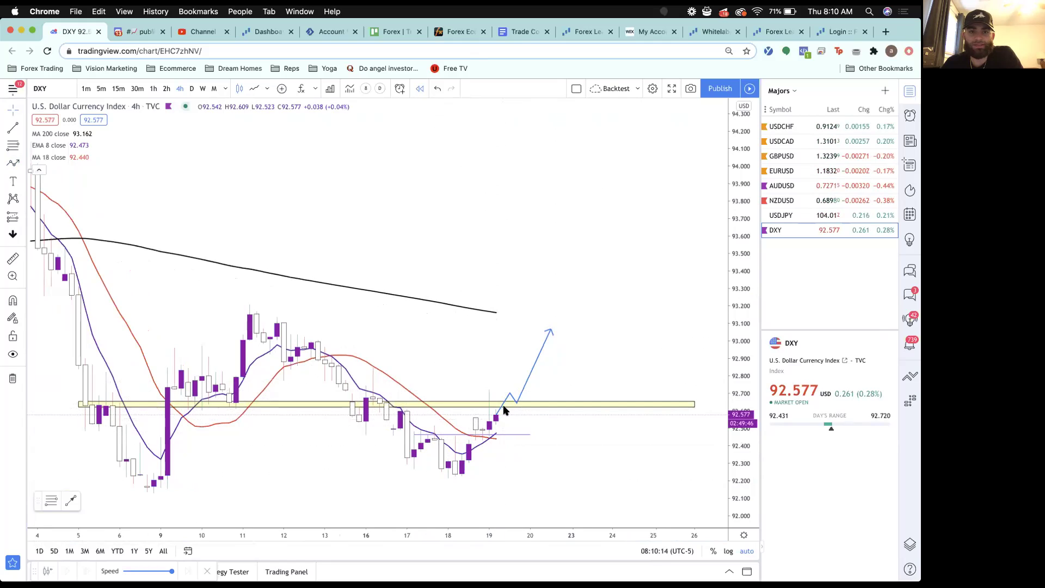
Place a Fibonacci retracement on the DXY 4-hour chart from the early November high at 94.143 down to 92.123
scroll(436, 256, down, 3)
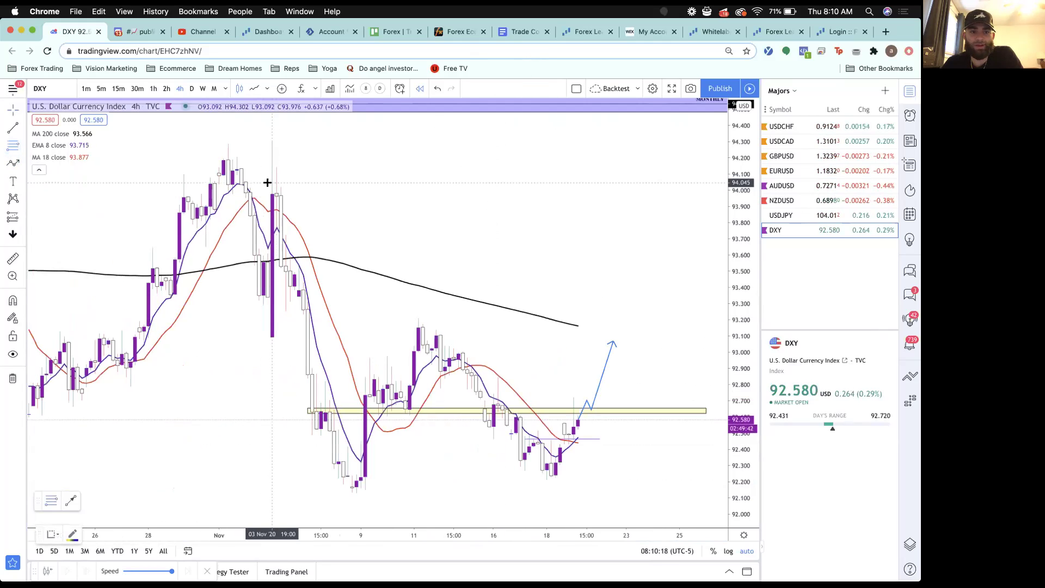
click(680, 494)
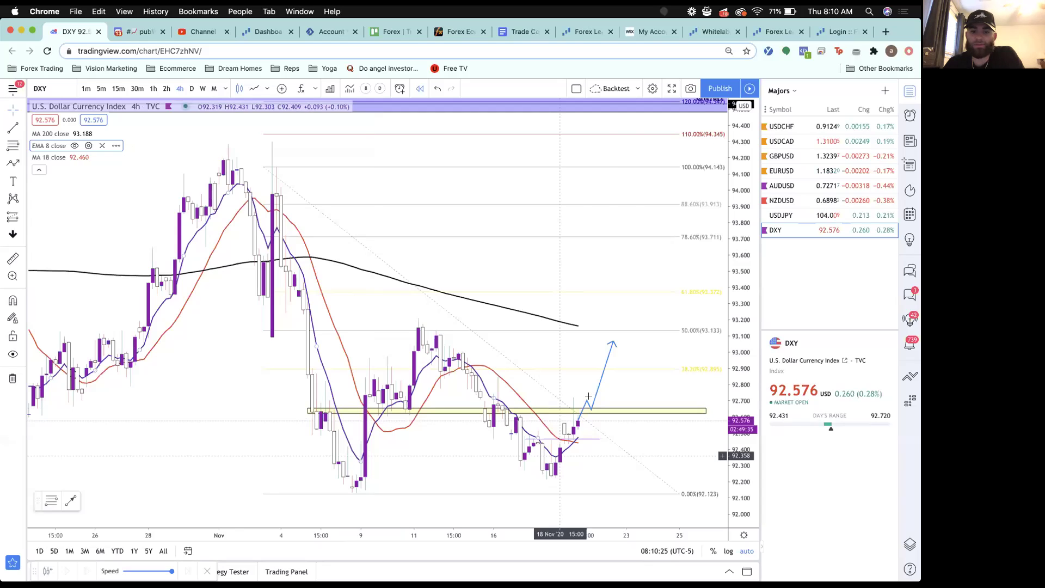
scroll(591, 396, right, 2)
Add a horizontal ray at 93.112 from the 10 November swing high and label it H4
click(23, 128)
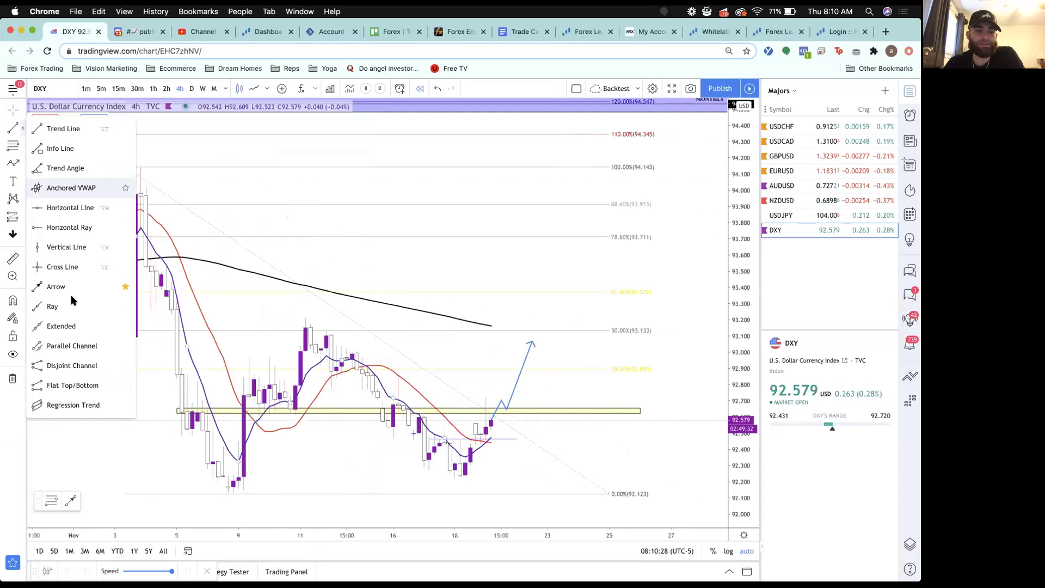
click(65, 227)
click(285, 332)
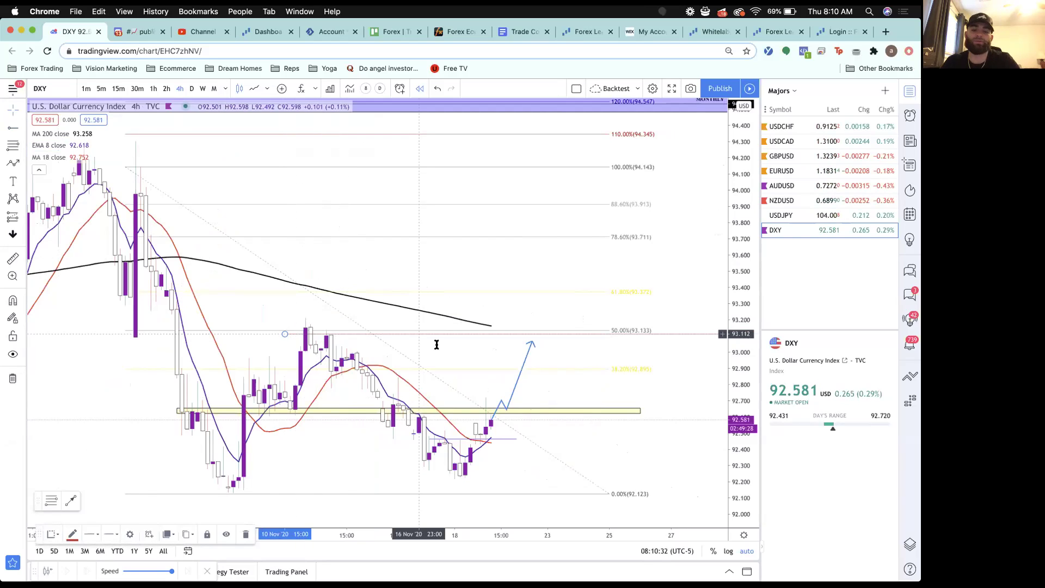
text(H4)
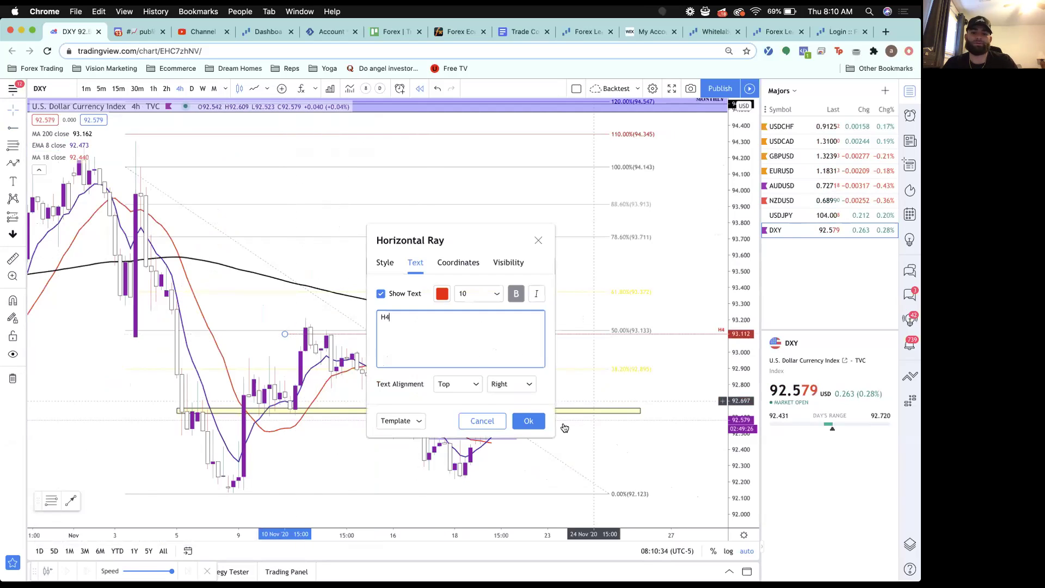
click(528, 421)
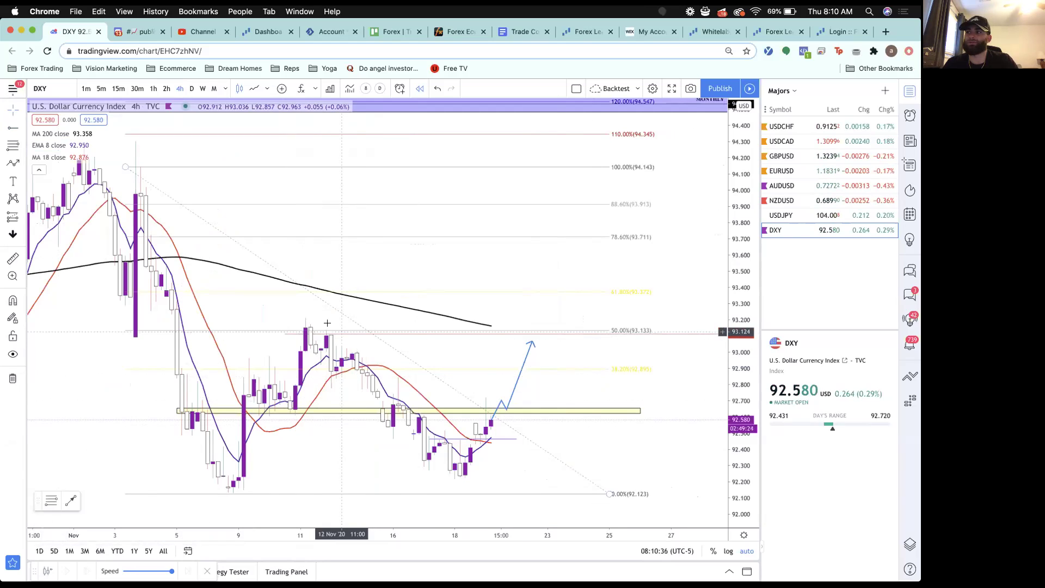
scroll(380, 340, up, 1)
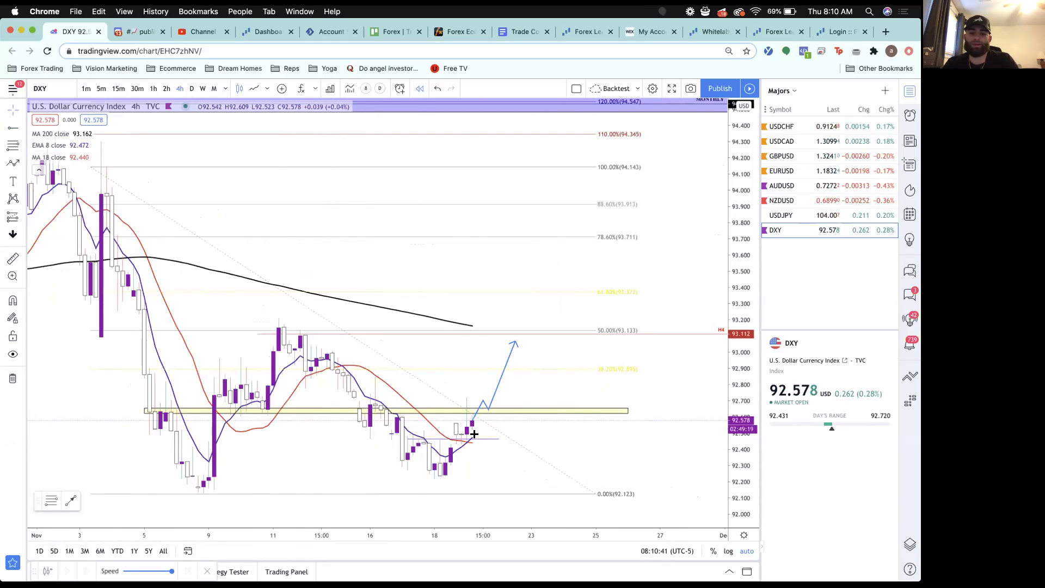
click(471, 412)
click(457, 486)
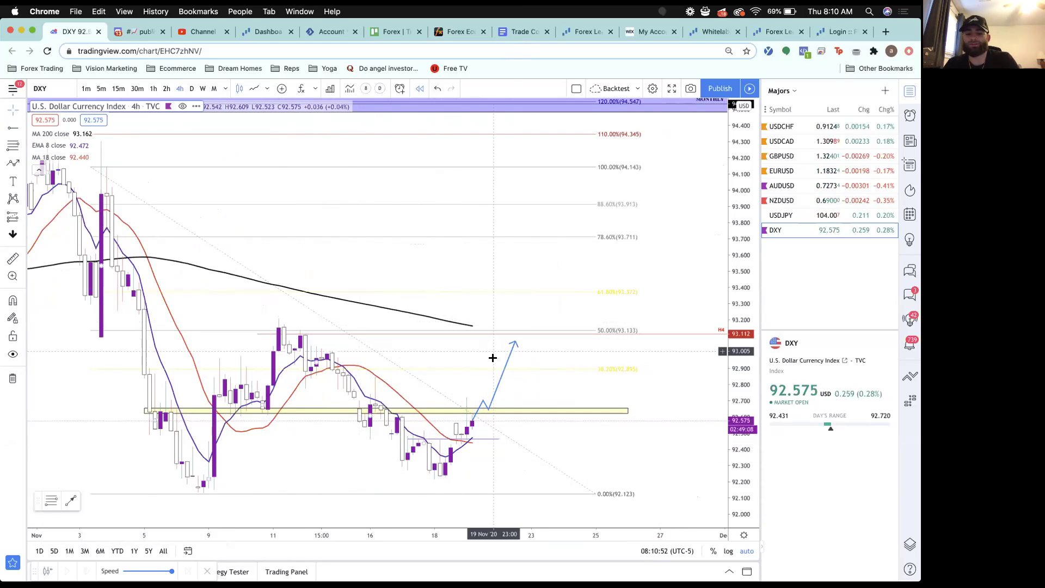
Open the USDCHF chart and delete the small mid-November Fibonacci retracement and other outdated drawings around the latest candles
click(813, 130)
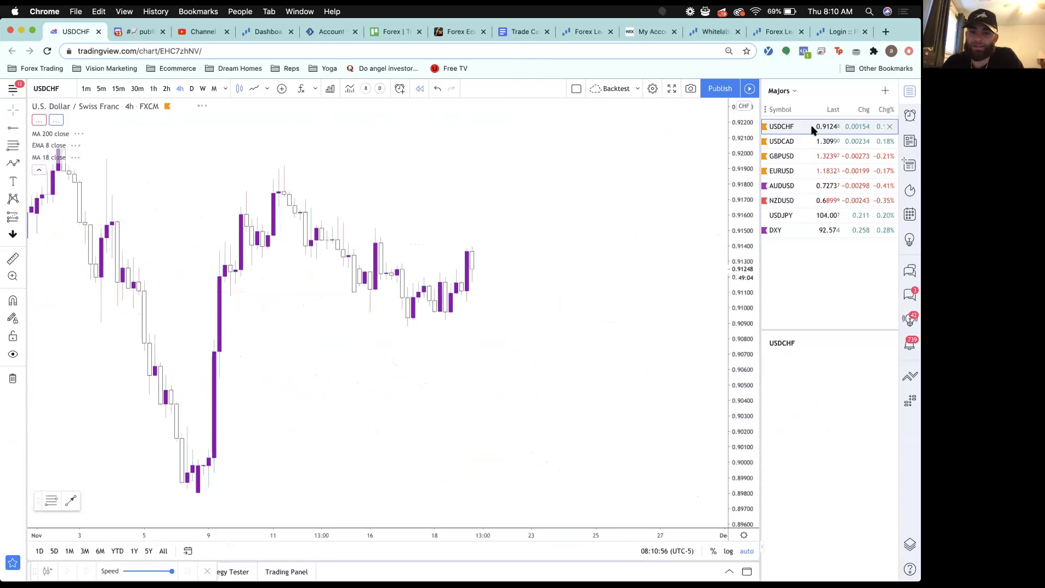
click(481, 302)
key(Delete)
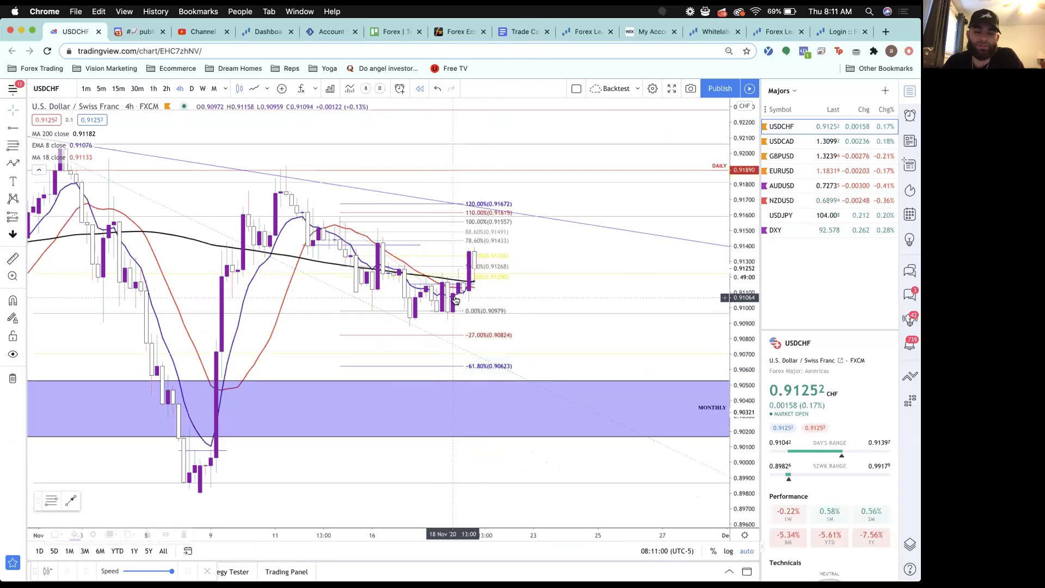
click(489, 268)
key(BackSpace)
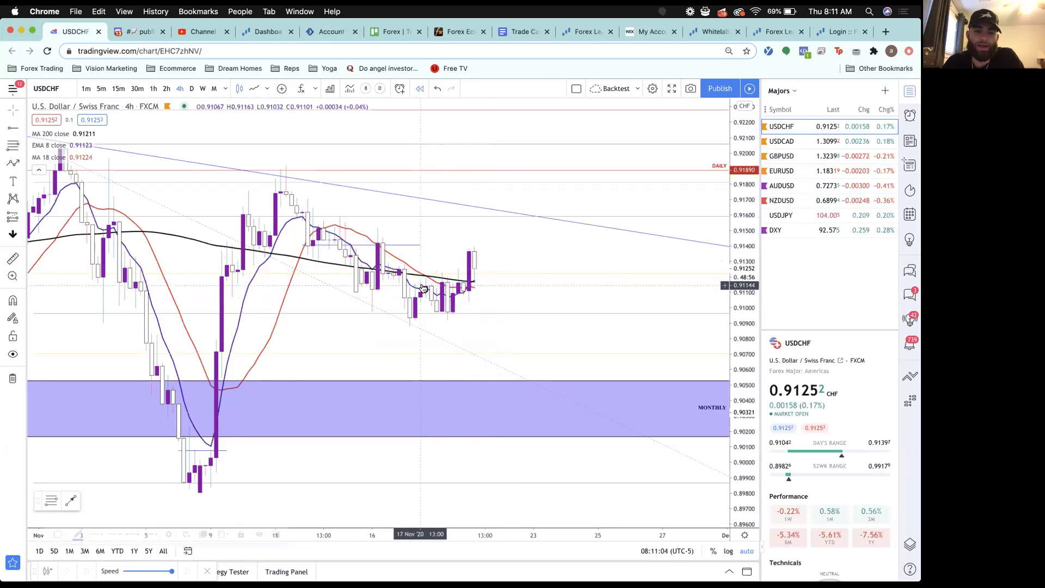
Switch USDCHF to the weekly timeframe and delete the larger Fibonacci retracement spanning 0.92061 to 0.89865
click(191, 89)
click(202, 89)
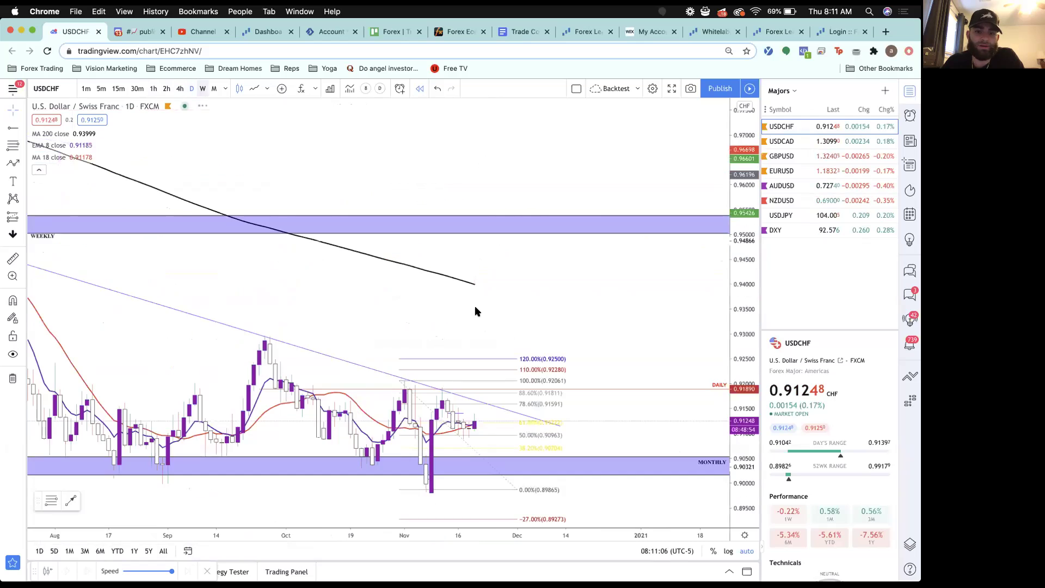
scroll(475, 307, up, 5)
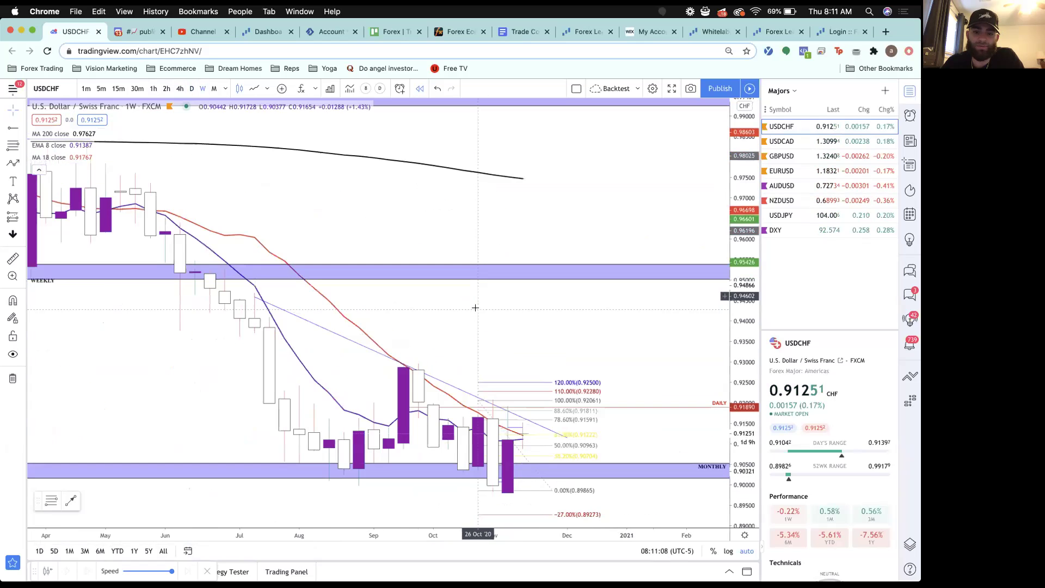
scroll(461, 453, up, 2)
scroll(481, 438, up, 2)
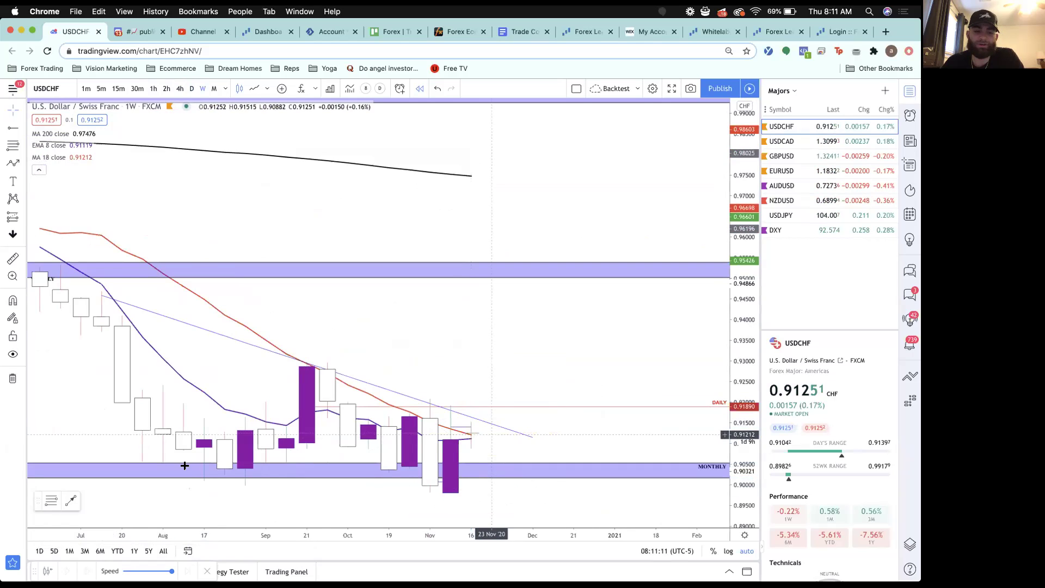
Examine the recent weekly USDCHF candles between the descending trend line and the monthly zone
scroll(185, 466, down, 1)
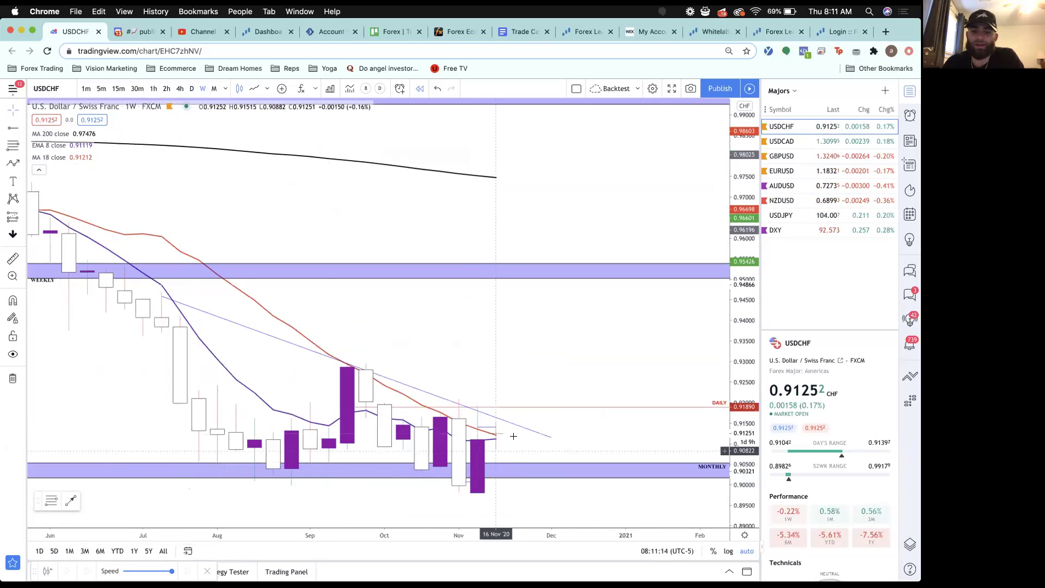
scroll(513, 436, up, 1)
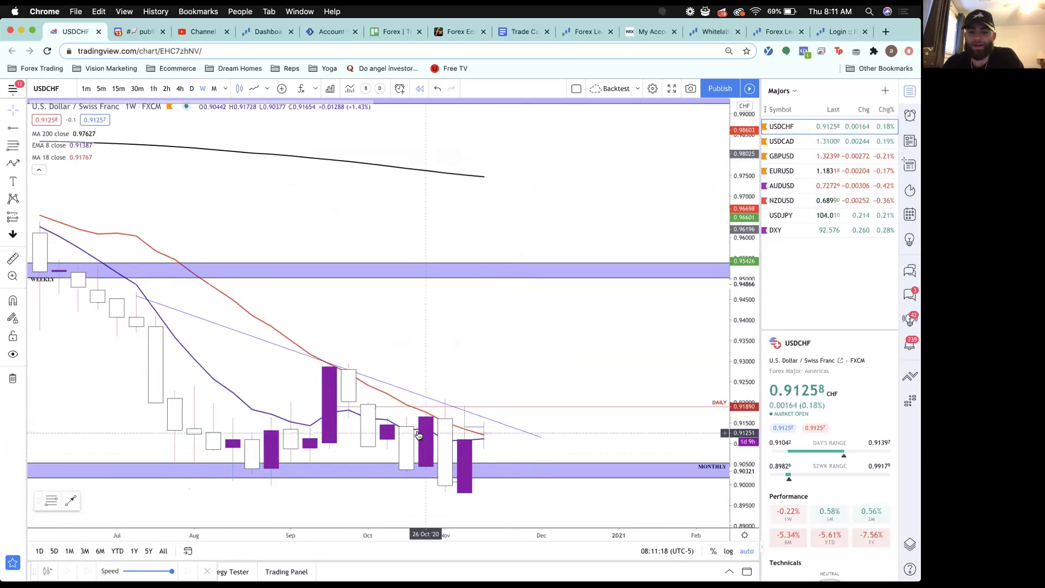
scroll(418, 436, up, 1)
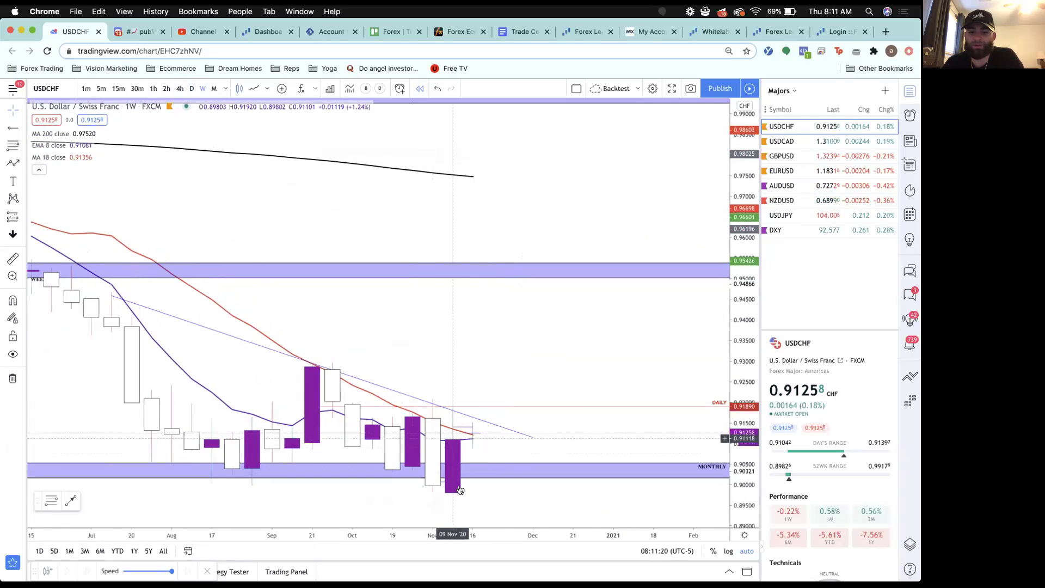
Draw a short arrow pointing at the low of the purple 9 November weekly candle below the monthly zone
click(460, 413)
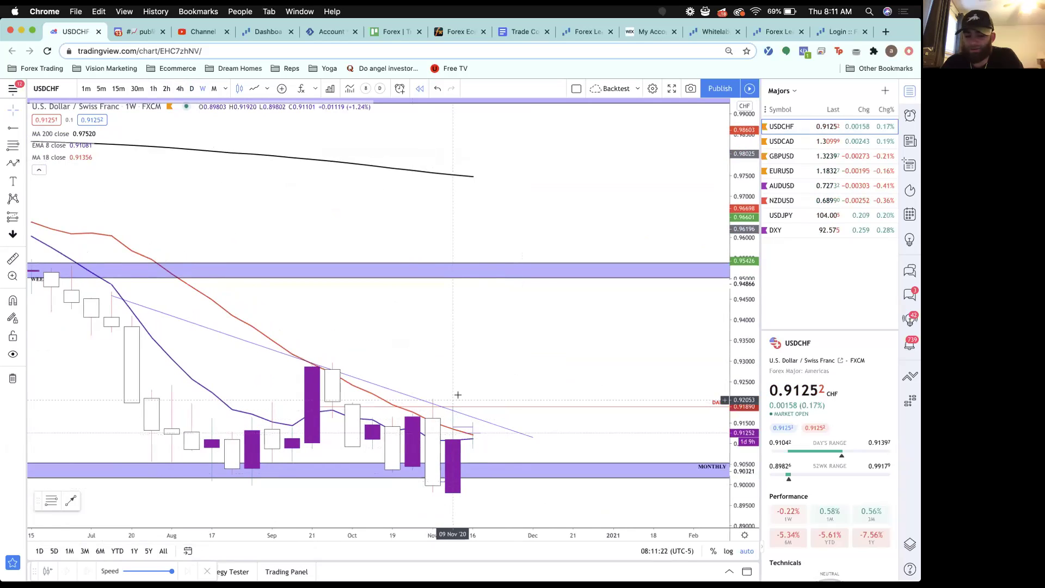
click(513, 504)
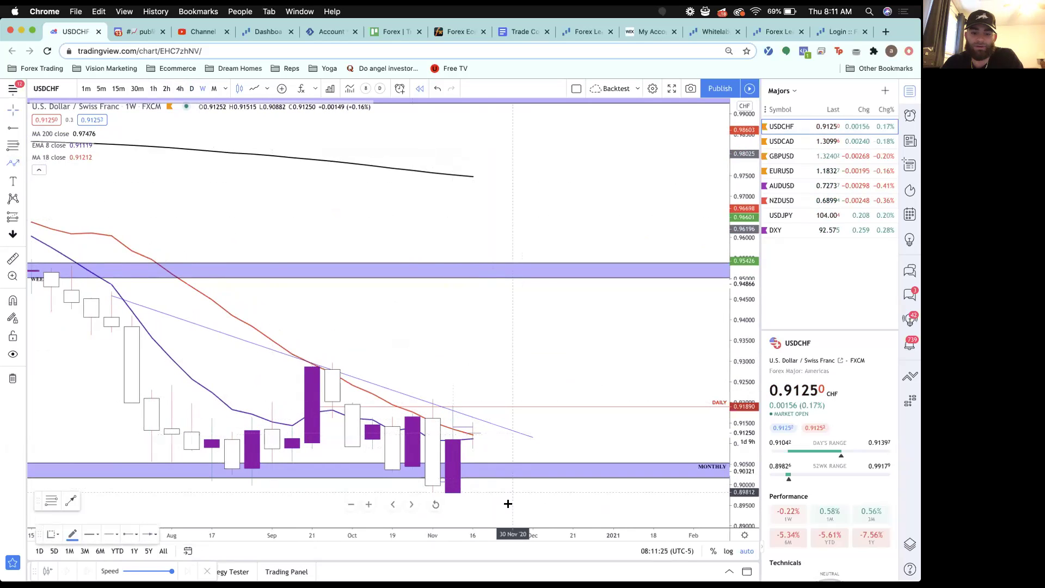
click(449, 477)
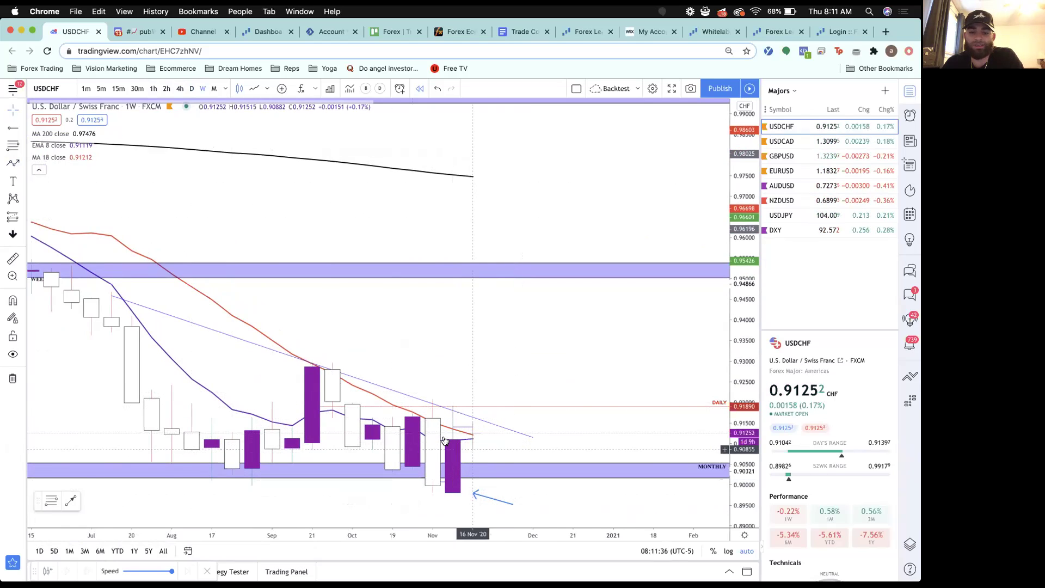
Switch USDCHF to the daily timeframe and delete the short horizontal line beside the latest candles
click(192, 88)
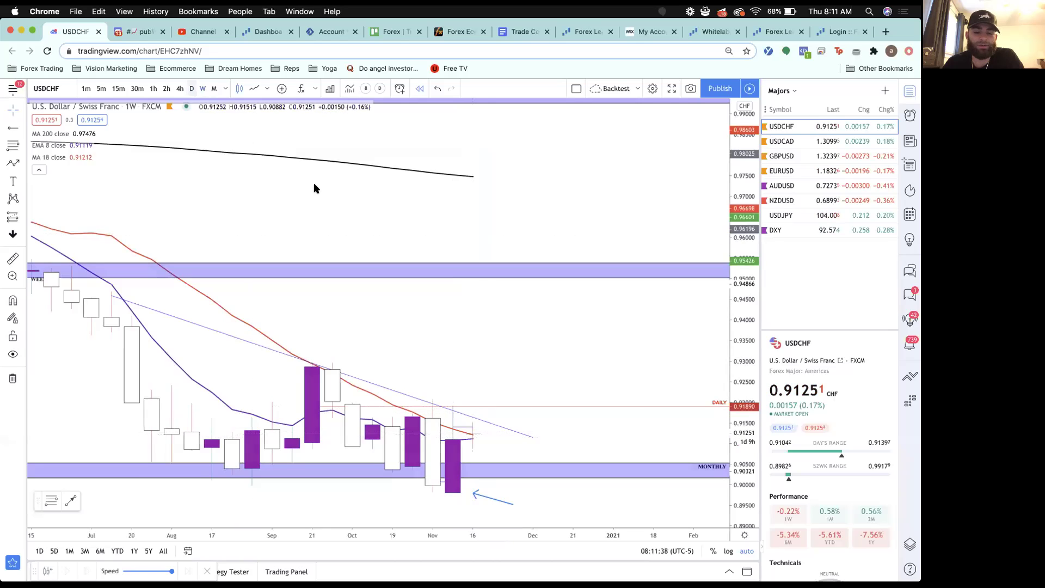
scroll(409, 310, down, 5)
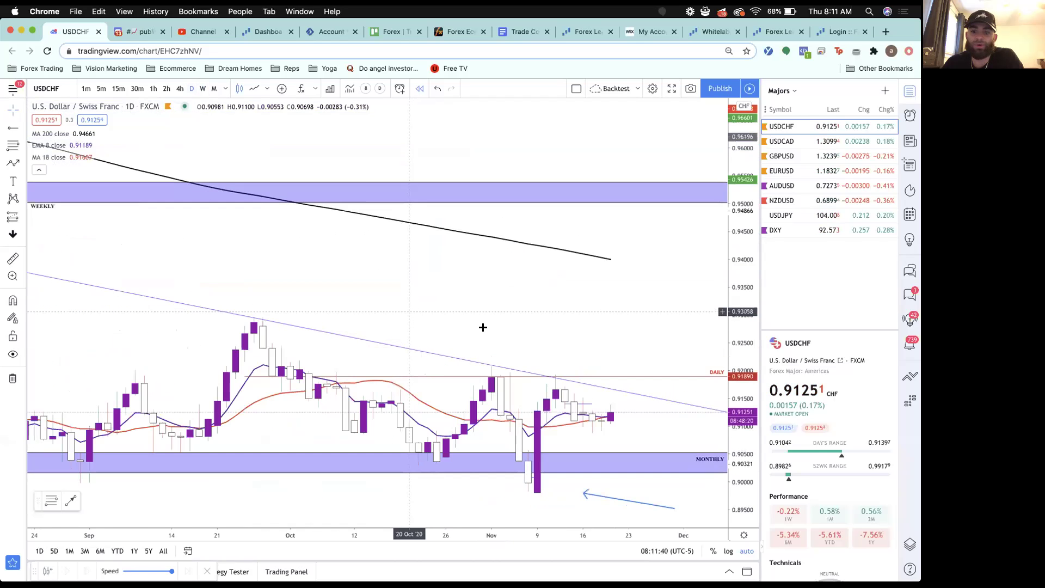
scroll(483, 327, right, 1)
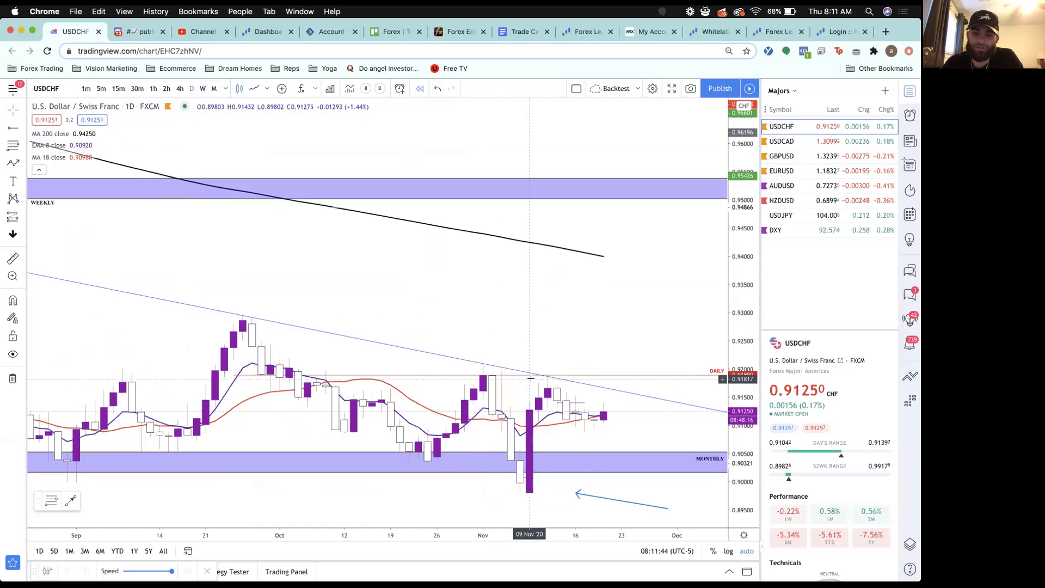
scroll(530, 381, right, 3)
click(542, 403)
key(Delete)
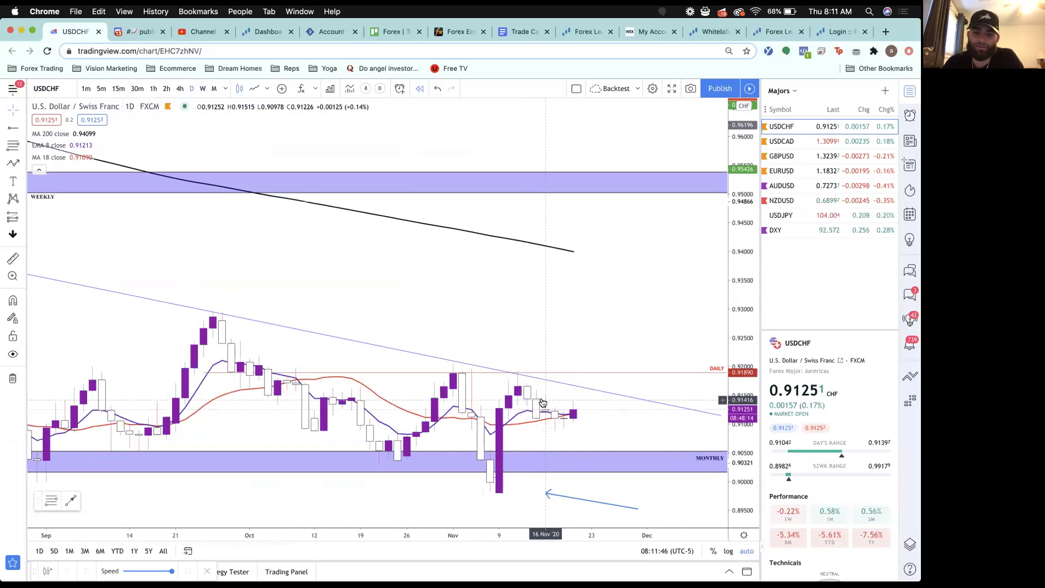
Examine the daily USDCHF swings between the descending trend line, the daily level and the monthly zone
scroll(545, 421, right, 1)
scroll(545, 462, down, 1)
click(546, 463)
click(548, 432)
scroll(546, 427, down, 5)
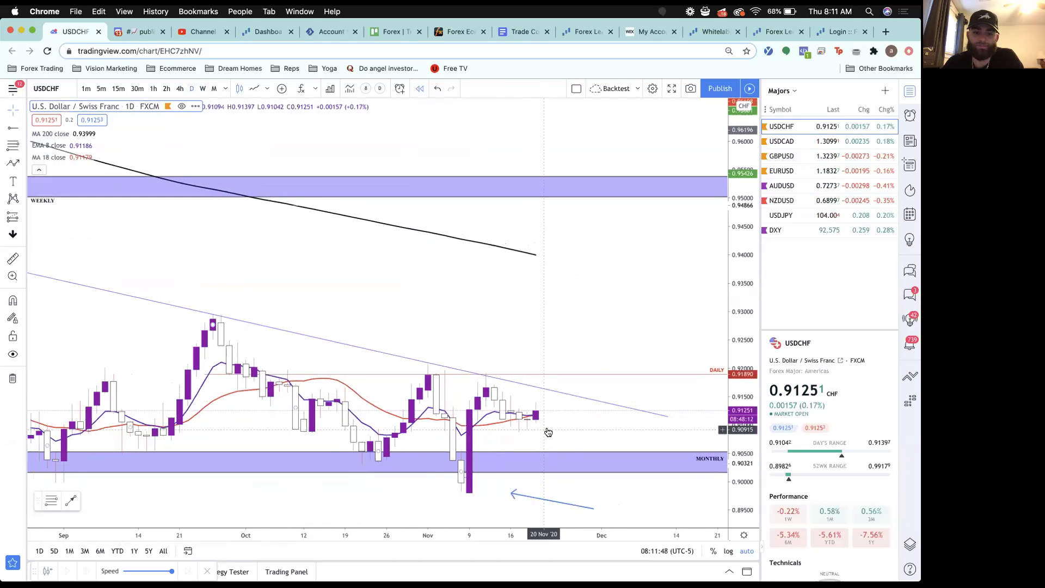
scroll(362, 352, up, 2)
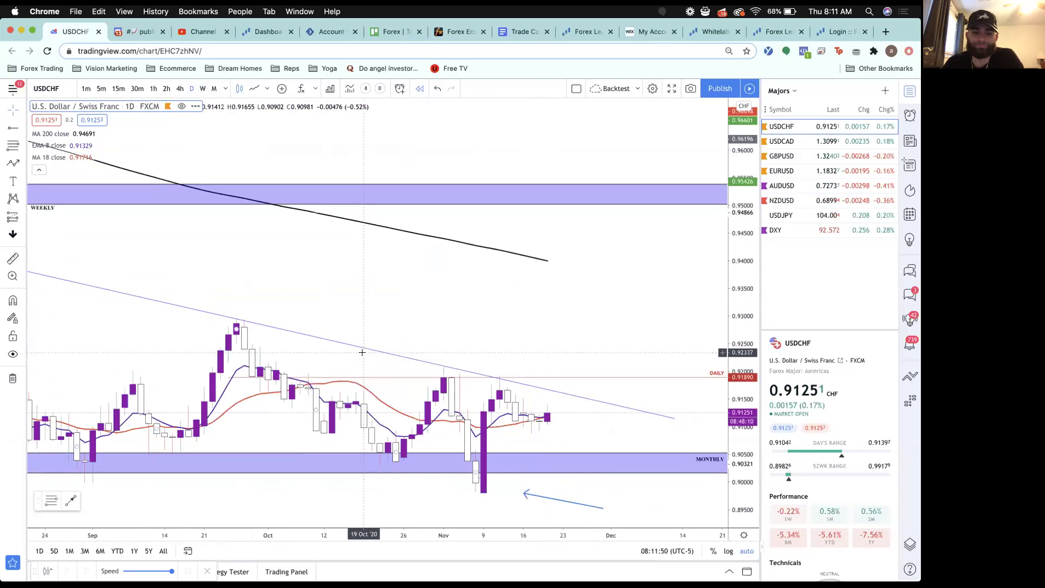
scroll(362, 352, down, 4)
scroll(243, 307, right, 5)
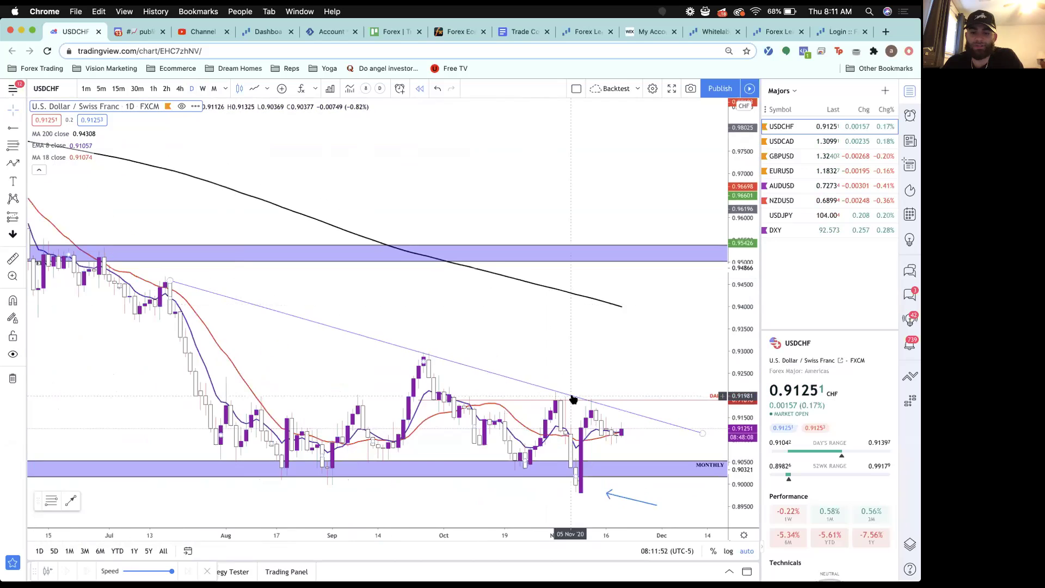
scroll(583, 410, up, 3)
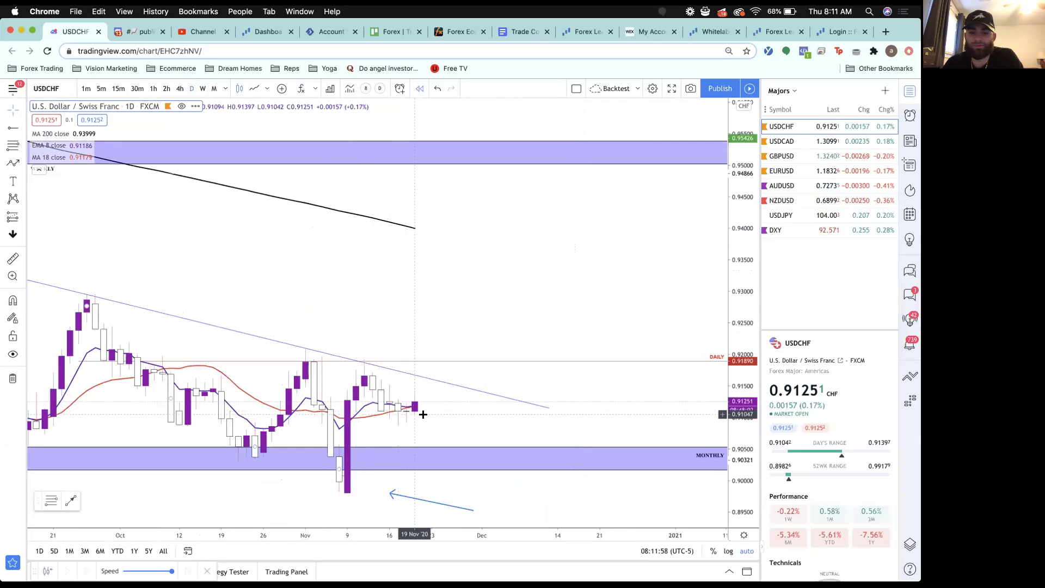
Switch USDCHF to the 4-hour timeframe and draw a Fibonacci retracement from the 0.92064 swing high down into the monthly zone
click(180, 88)
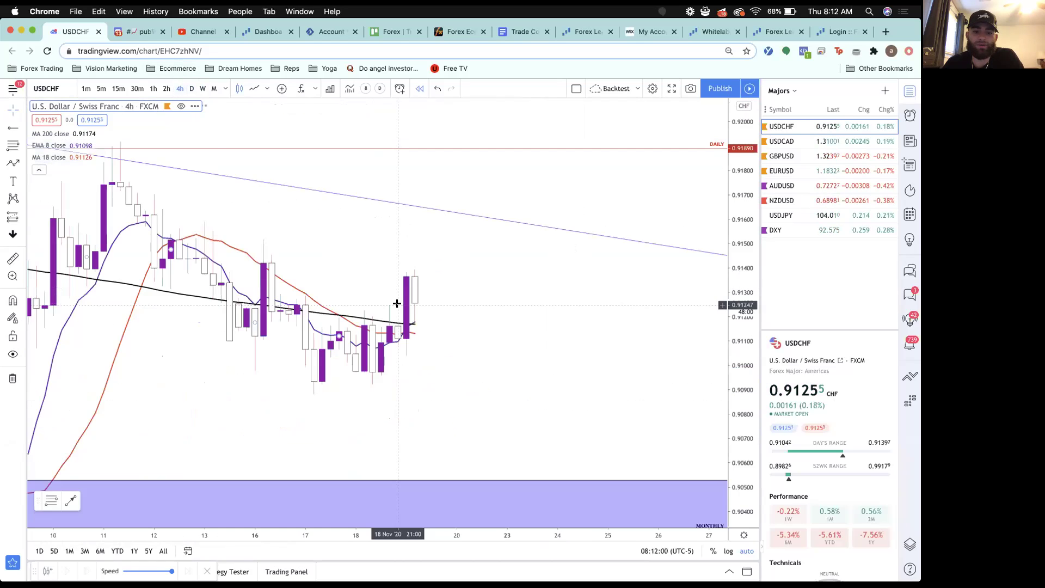
scroll(396, 303, down, 3)
scroll(632, 495, left, 2)
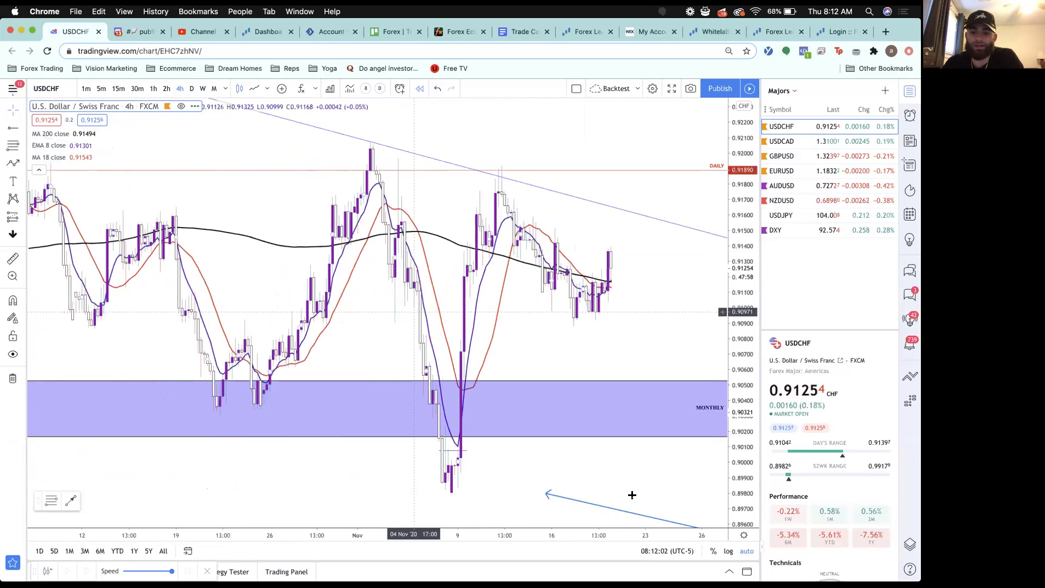
scroll(540, 368, right, 3)
scroll(541, 371, right, 3)
click(10, 143)
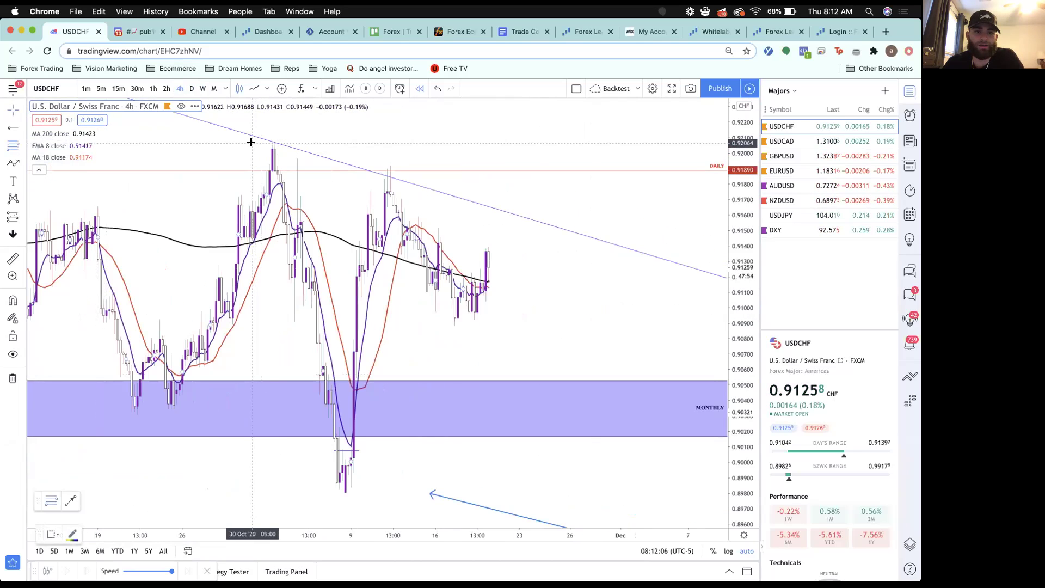
click(251, 142)
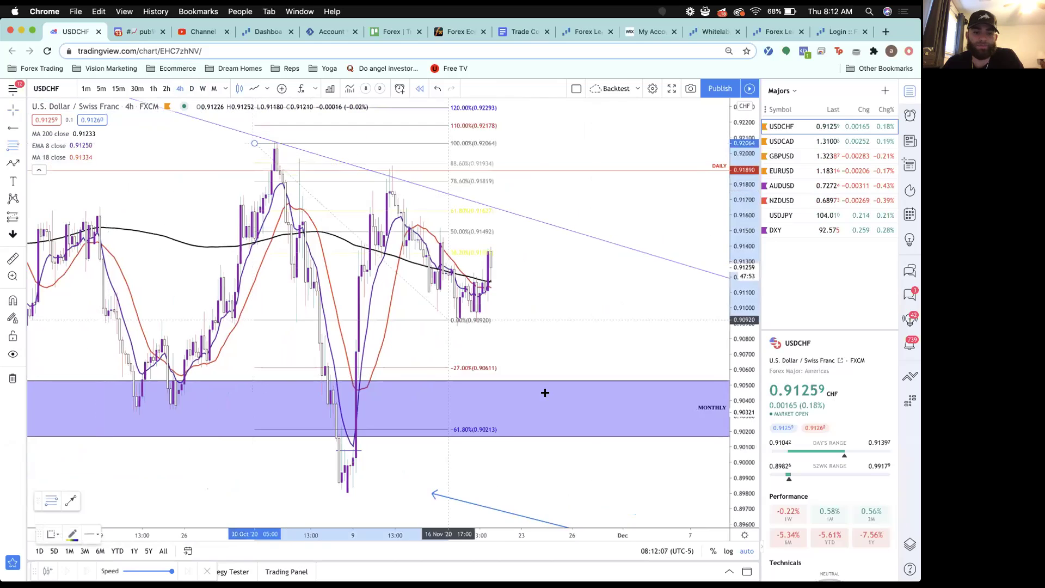
click(681, 411)
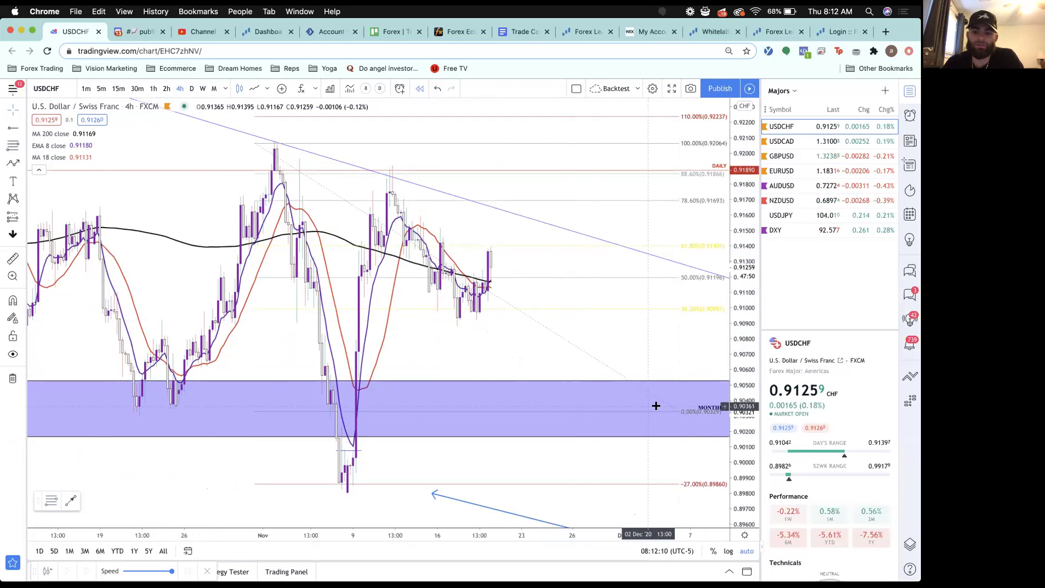
Extend the Fibonacci retracement's lower end to 0.89875 near the November low and delete the short horizontal line beside that low
drag(680, 411, 684, 481)
click(507, 459)
click(346, 451)
key(Delete)
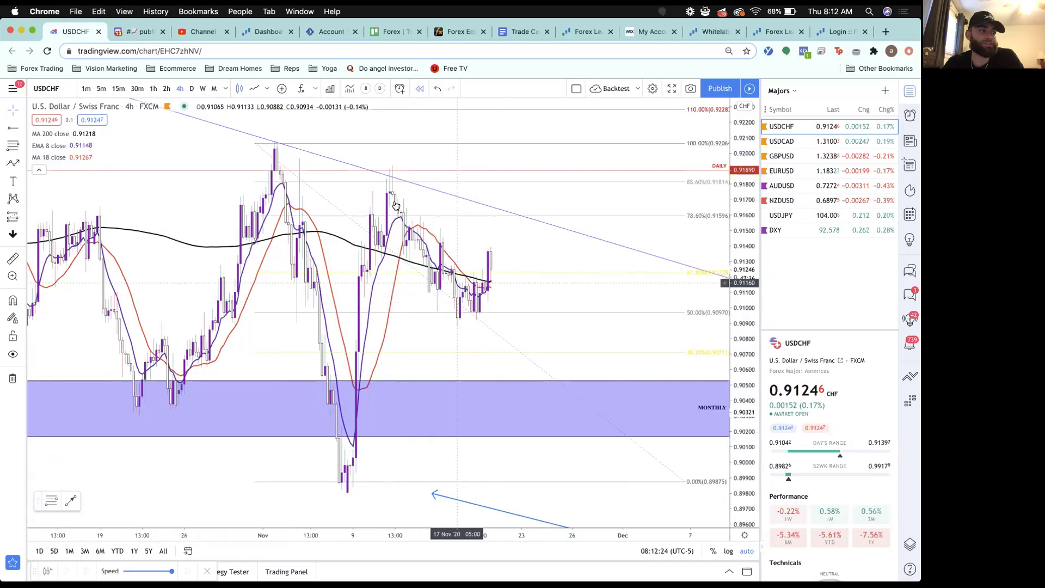
Examine the recent USDCHF price action on the 1-hour timeframe, then against the Fibonacci levels on the 4-hour timeframe
click(149, 89)
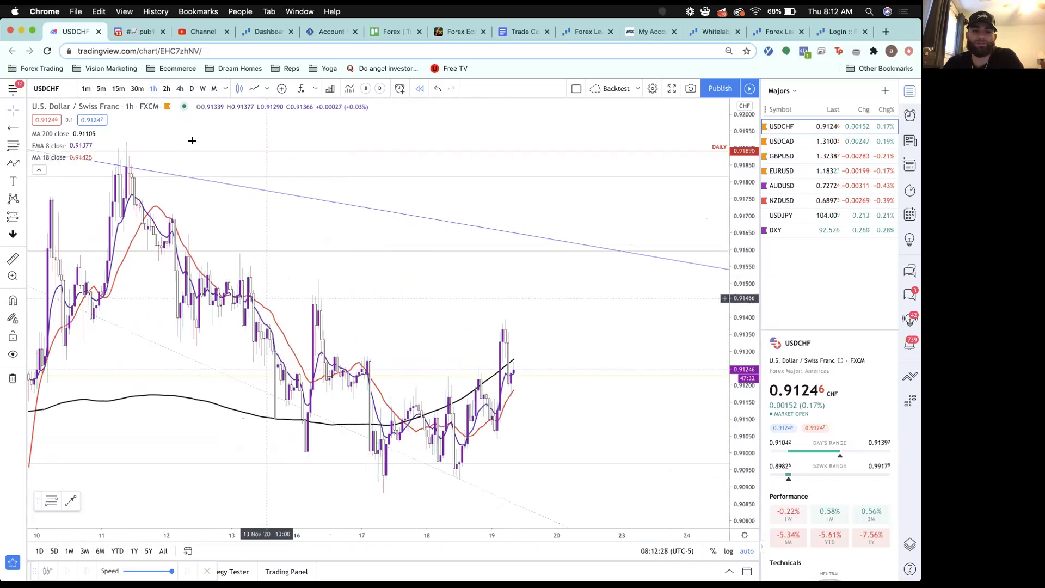
scroll(238, 313, down, 3)
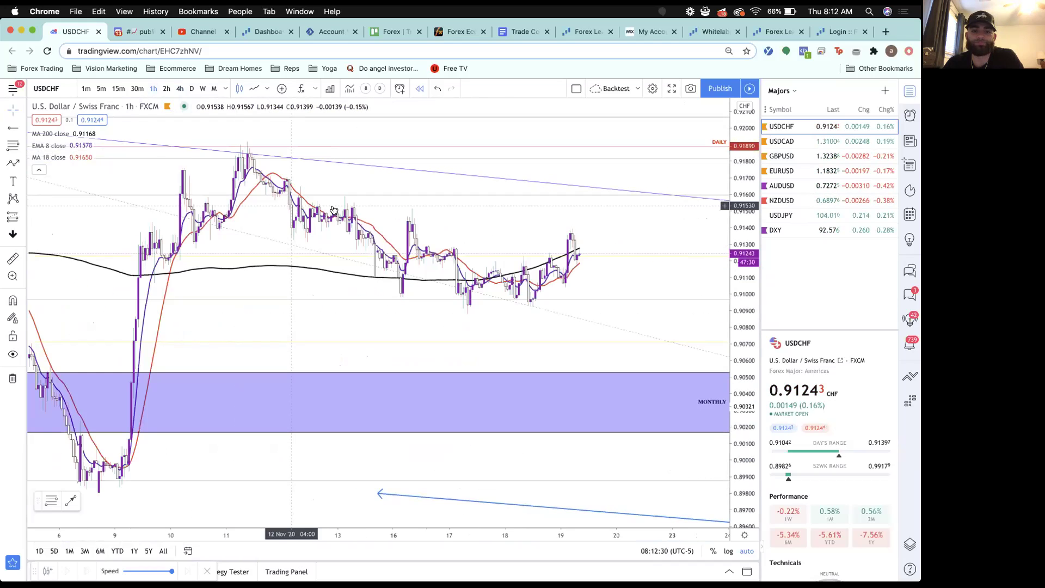
scroll(431, 305, up, 2)
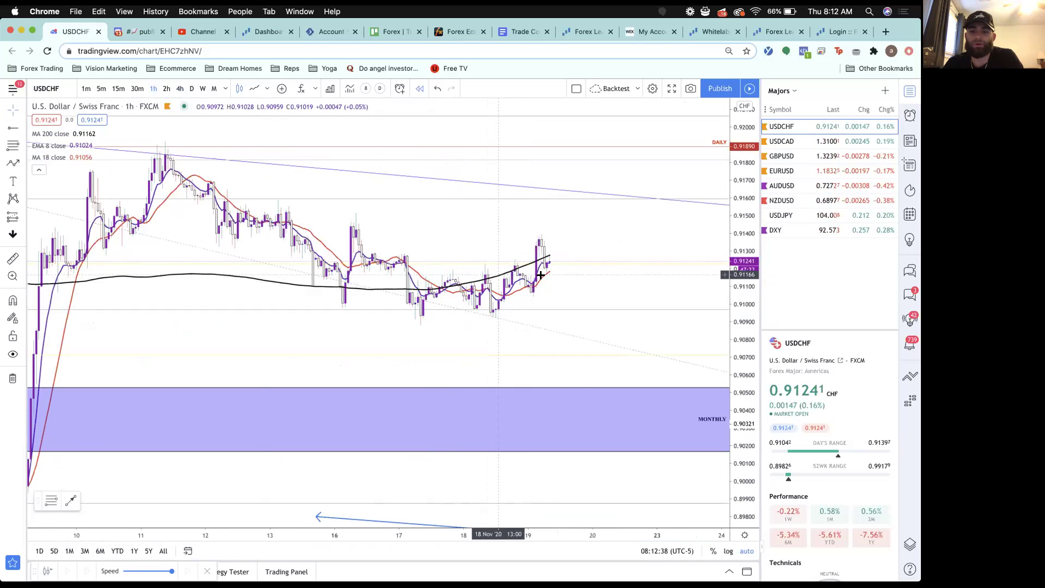
click(180, 89)
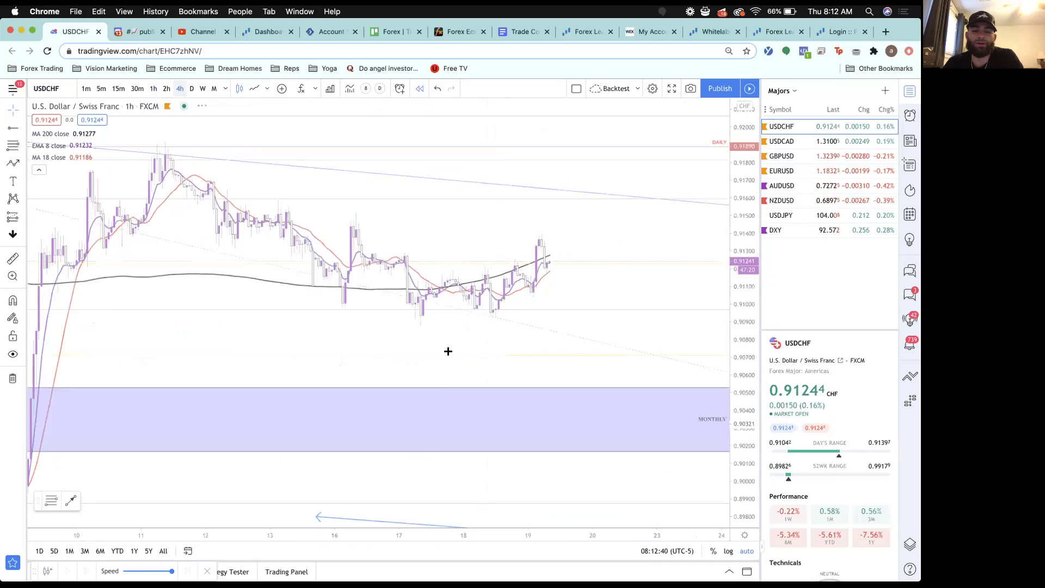
scroll(455, 362, right, 3)
scroll(453, 362, down, 2)
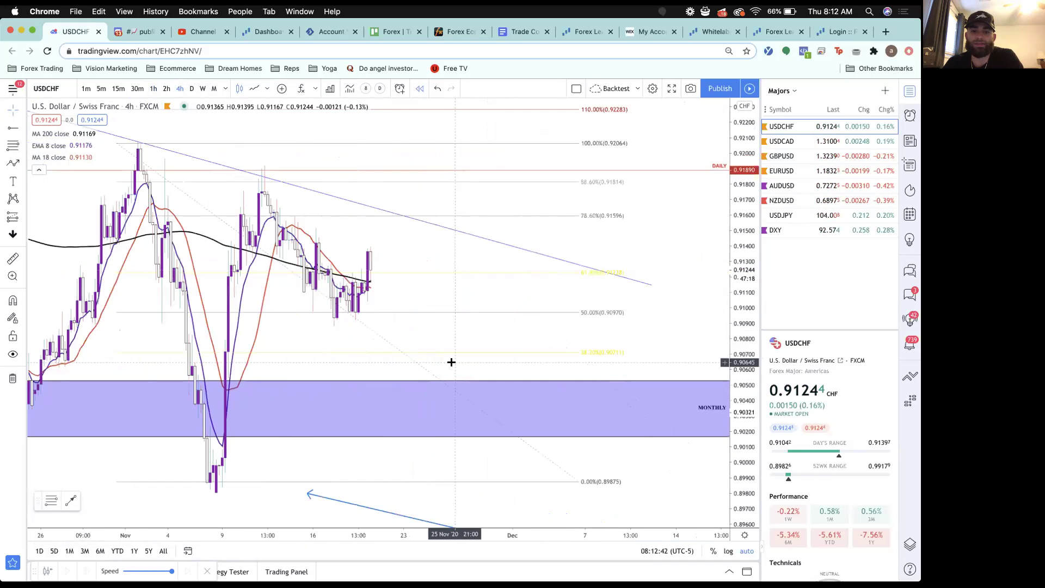
scroll(368, 281, down, 1)
scroll(416, 254, left, 2)
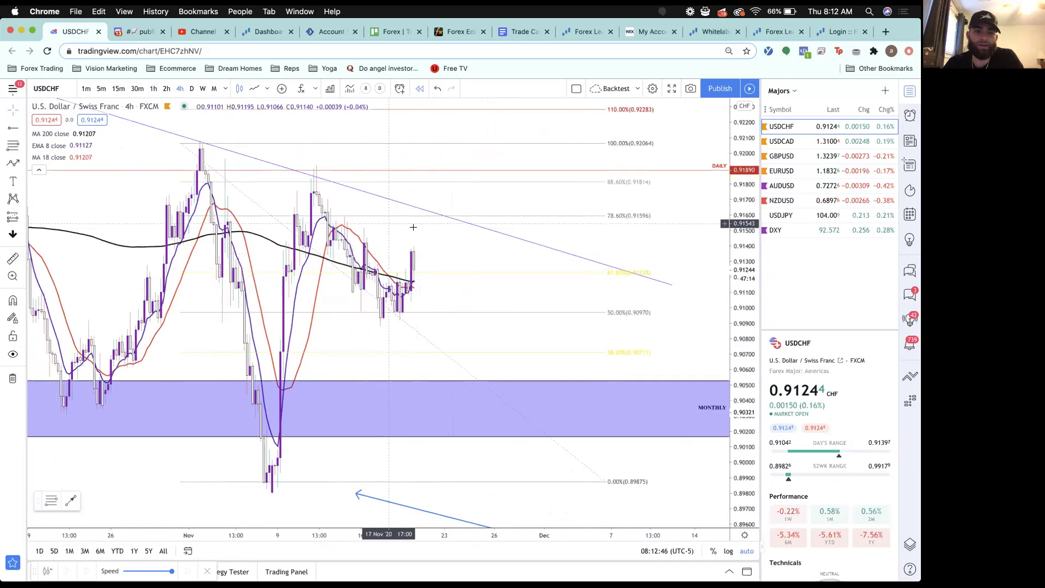
scroll(403, 234, left, 3)
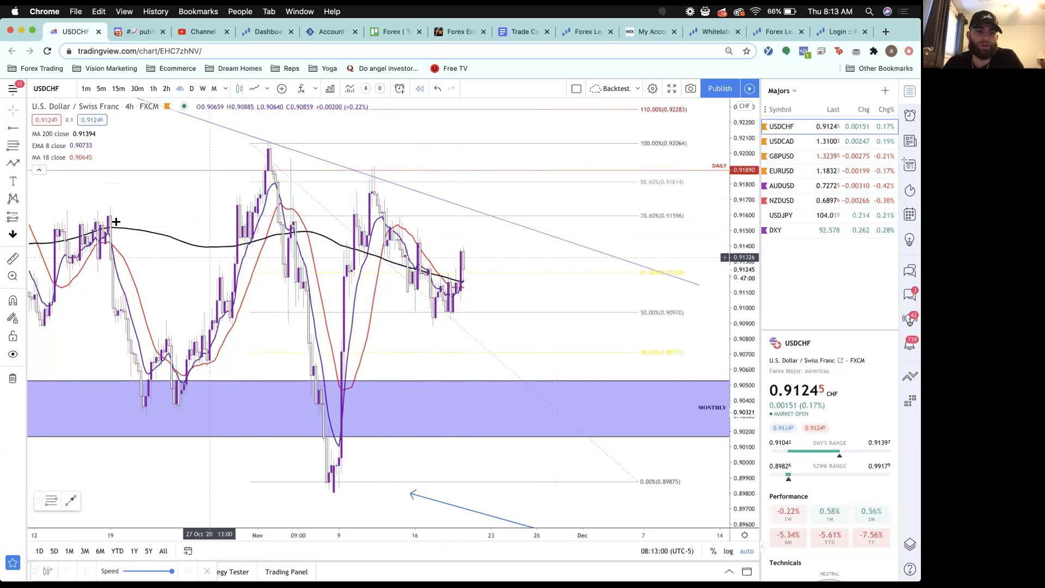
Add a horizontal ray from the mid-October candles and move it to 0.91476
click(22, 128)
click(48, 225)
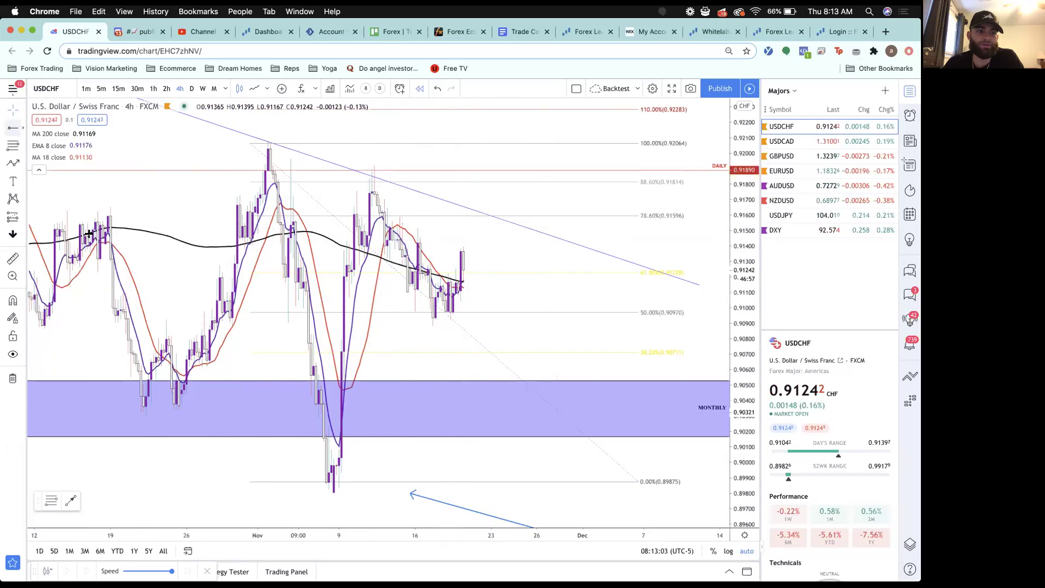
click(44, 226)
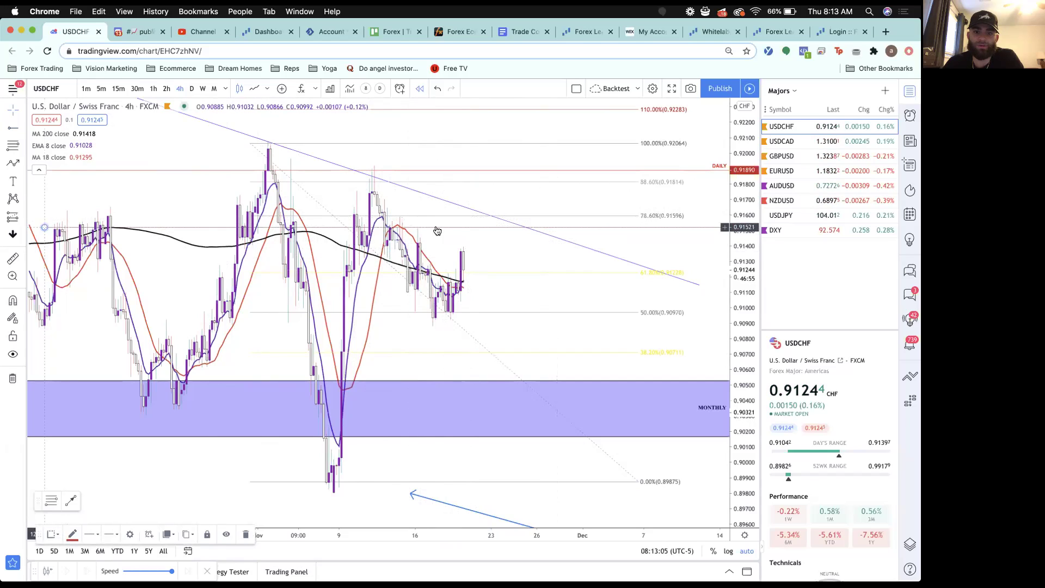
drag(436, 235, 454, 231)
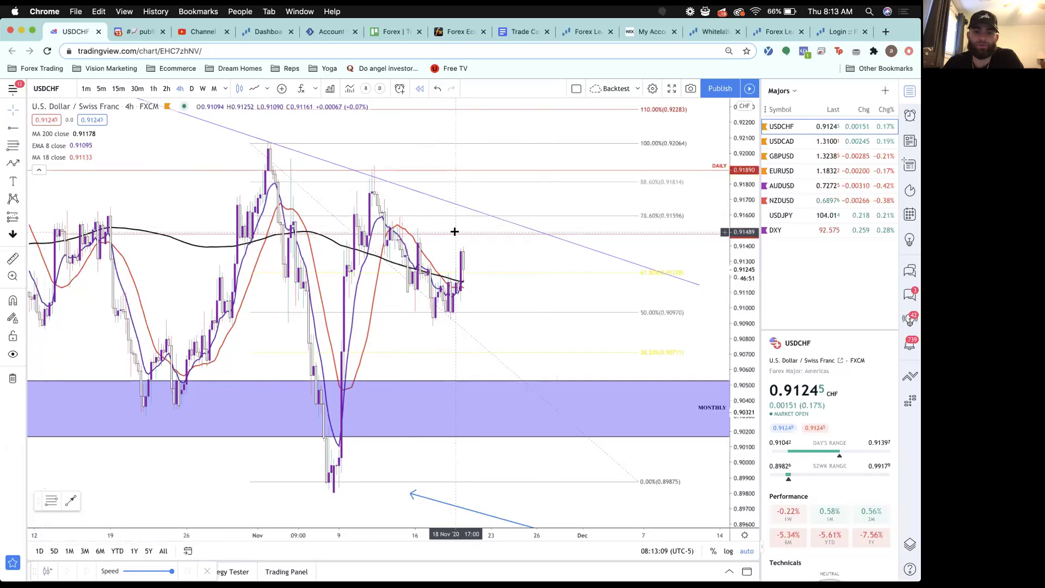
Draw a thin rectangle zone just below 0.91500, running from the 10 November rise past the latest candles, and delete the horizontal ray at 0.91476
click(22, 165)
click(60, 204)
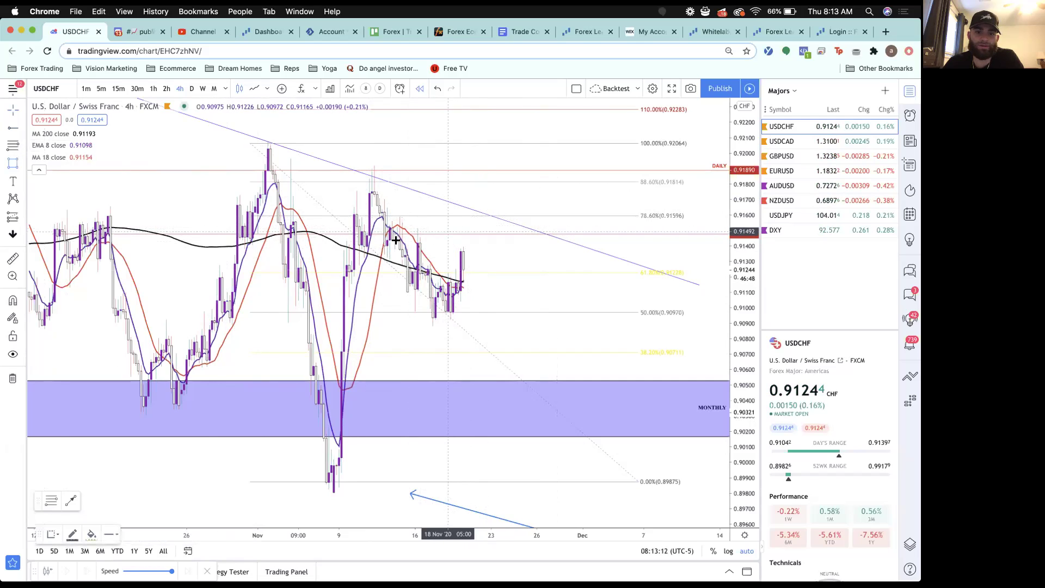
mouse_move(344, 237)
mouse_down()
mouse_move(677, 220)
mouse_move(709, 230)
mouse_up()
click(314, 235)
key(Delete)
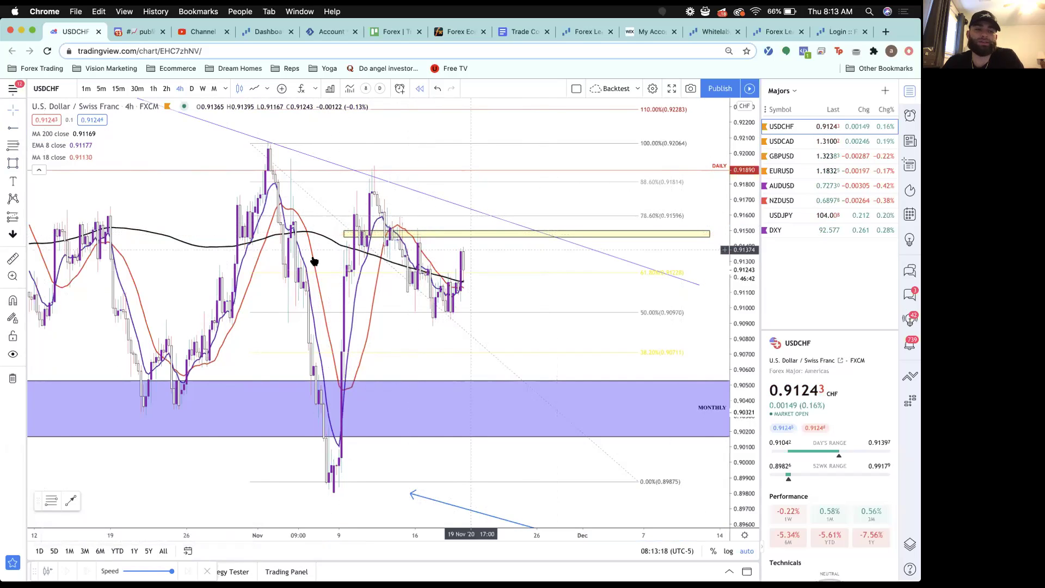
Draw a projection path from the latest candle's high up to the yellow zone at 0.91492 and down into the monthly zone
click(23, 163)
click(74, 187)
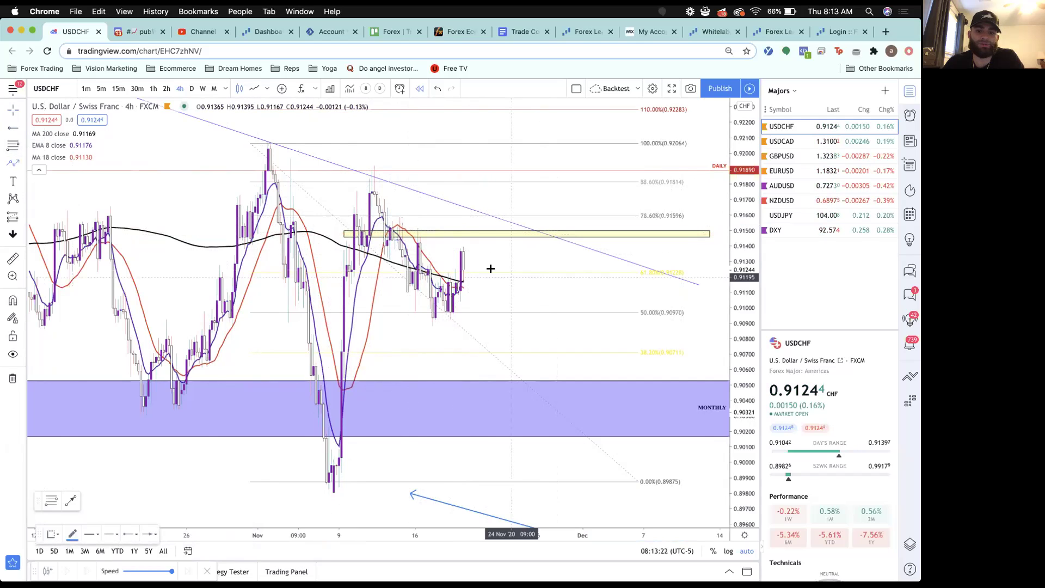
click(463, 252)
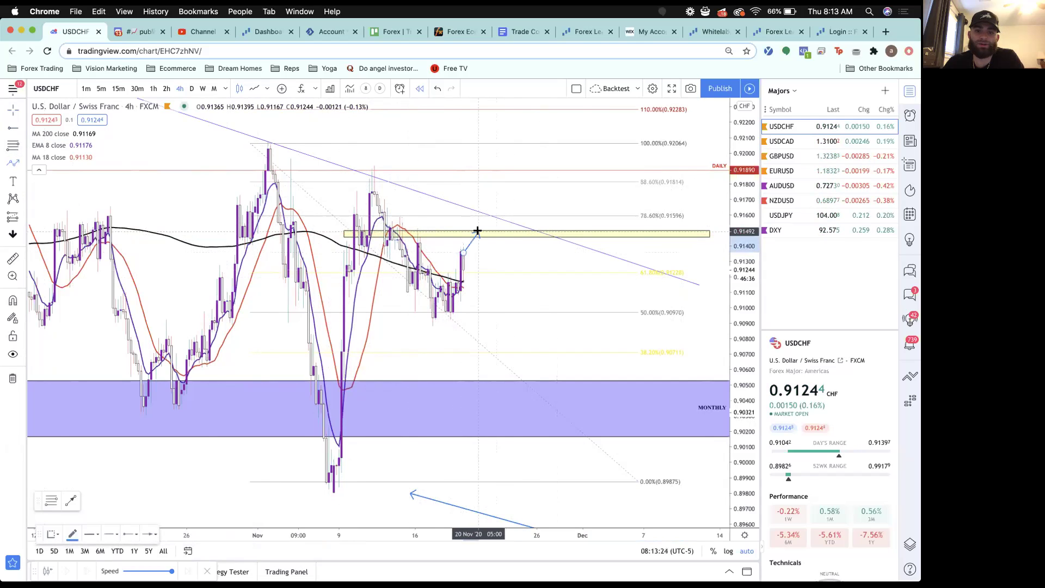
double_click(585, 410)
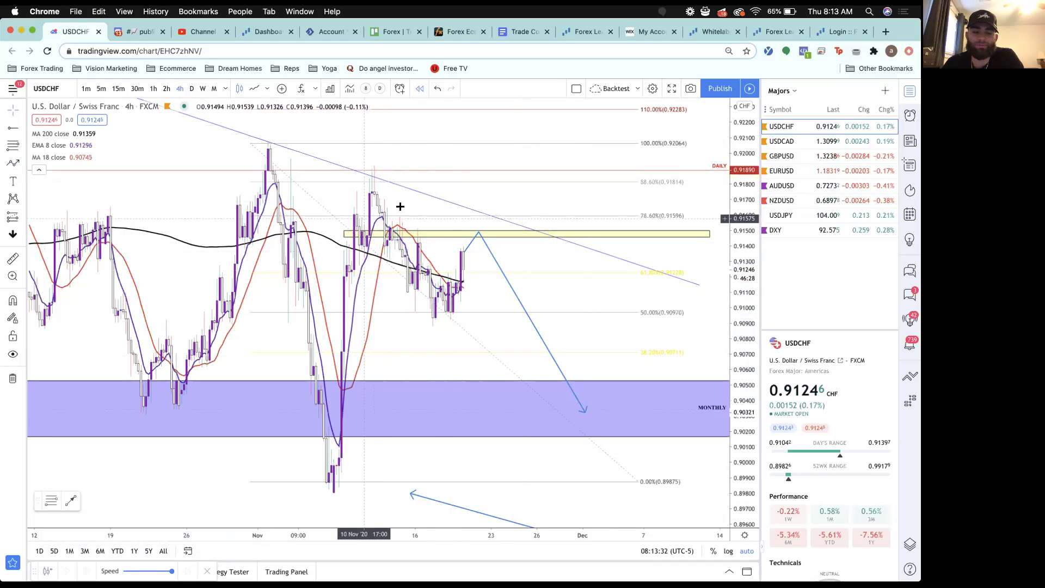
scroll(396, 233, up, 1)
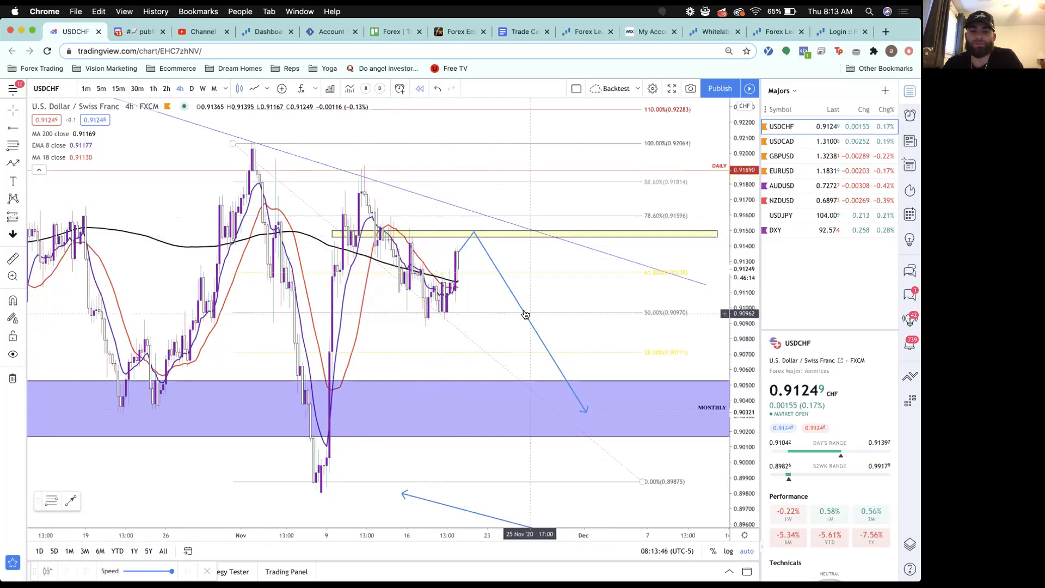
scroll(548, 320, down, 1)
scroll(548, 321, down, 1)
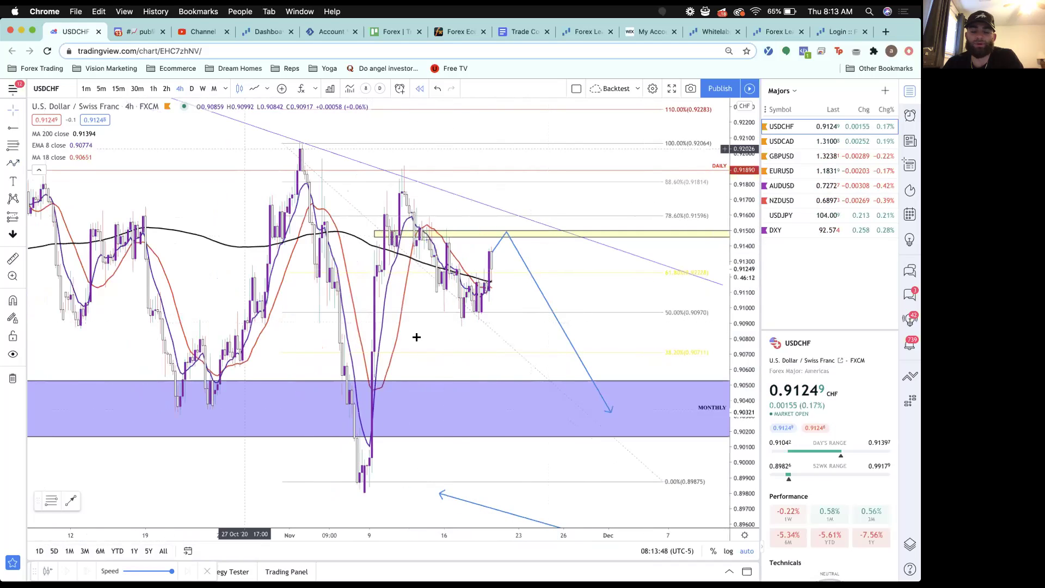
scroll(396, 234, up, 1)
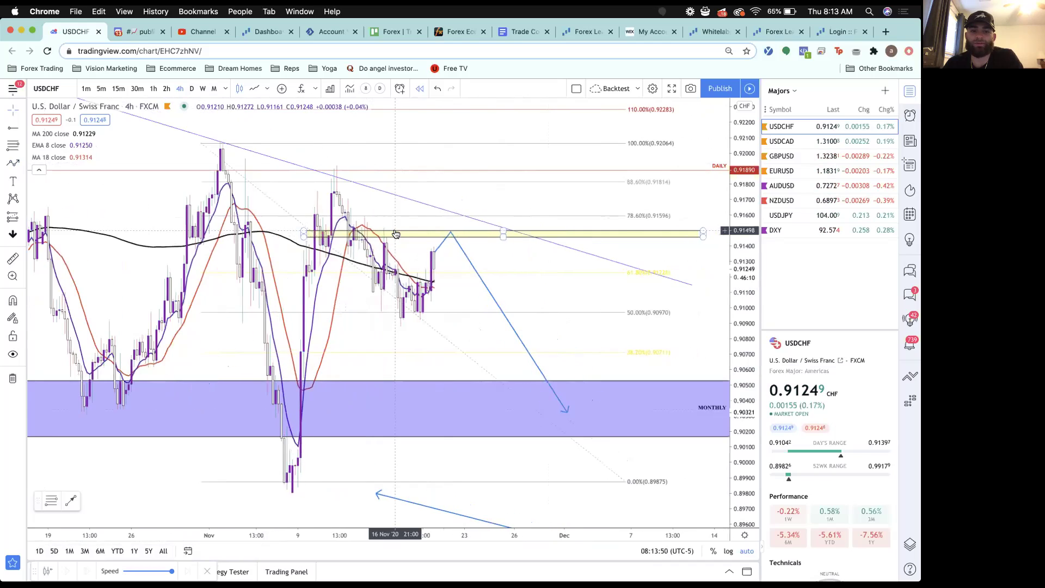
Flag USDCHF red in the watchlist and open the USDCAD chart
scroll(300, 306, down, 1)
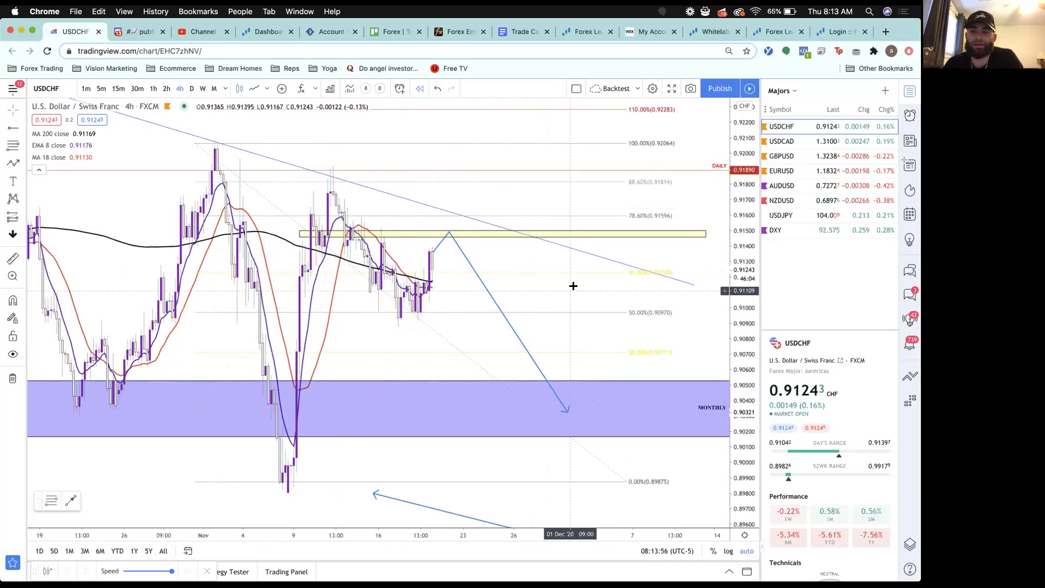
mouse_move(766, 128)
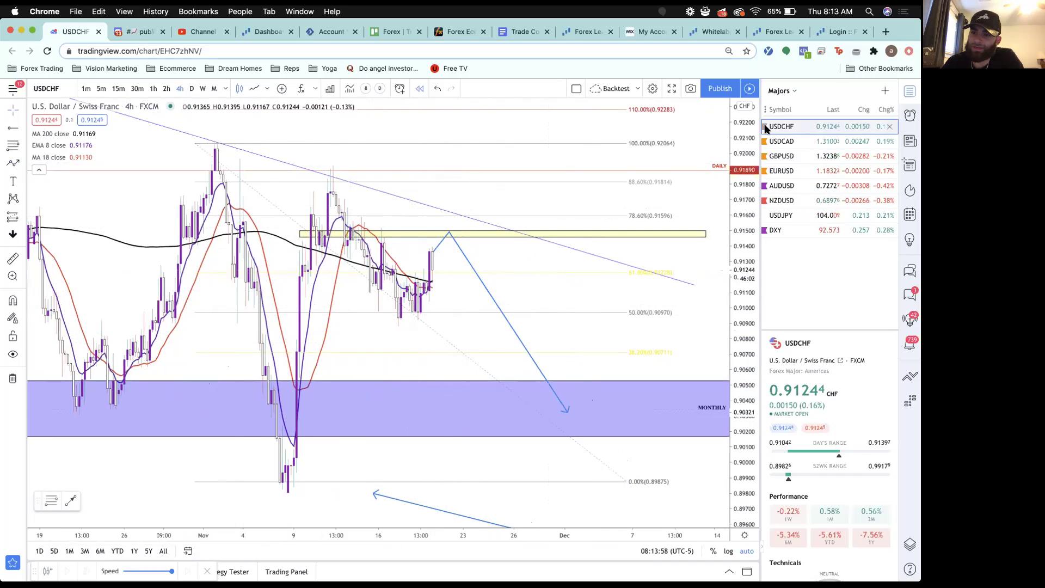
click(786, 141)
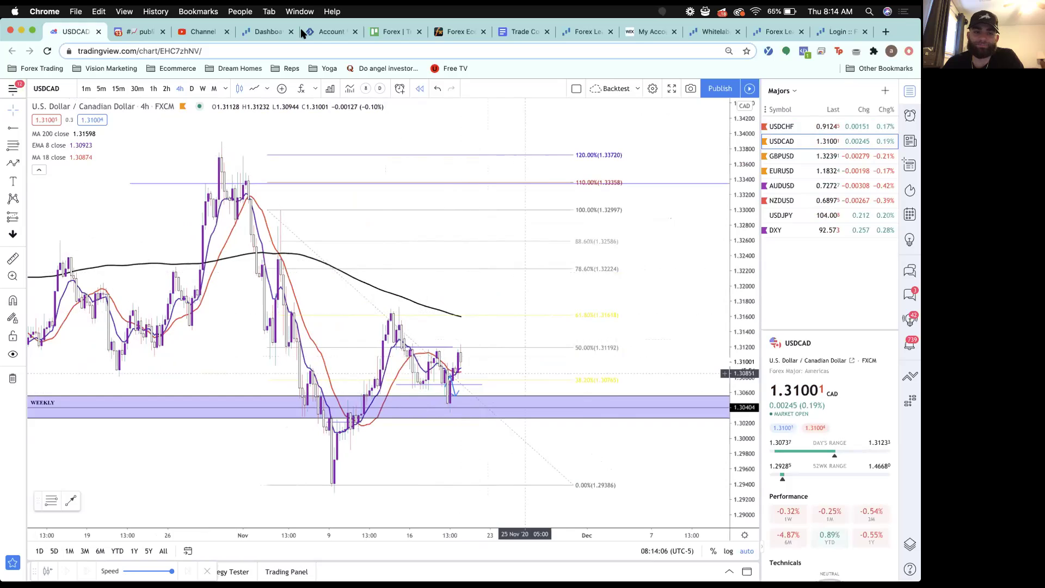
On the USDCAD weekly timeframe, delete the old Fibonacci retracement and examine the latest candles around the weekly zone
click(203, 88)
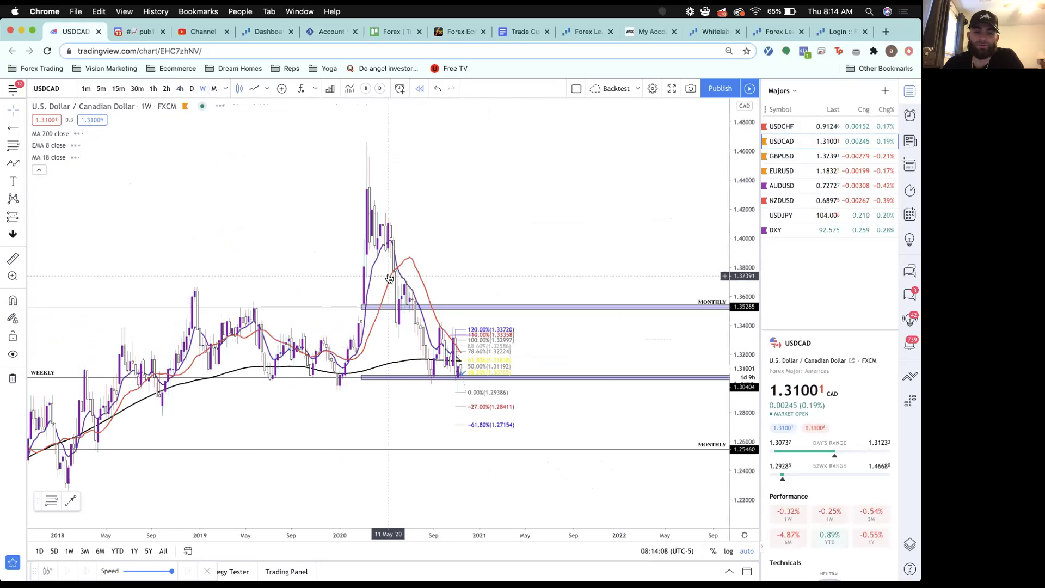
scroll(389, 279, up, 2)
scroll(557, 434, up, 3)
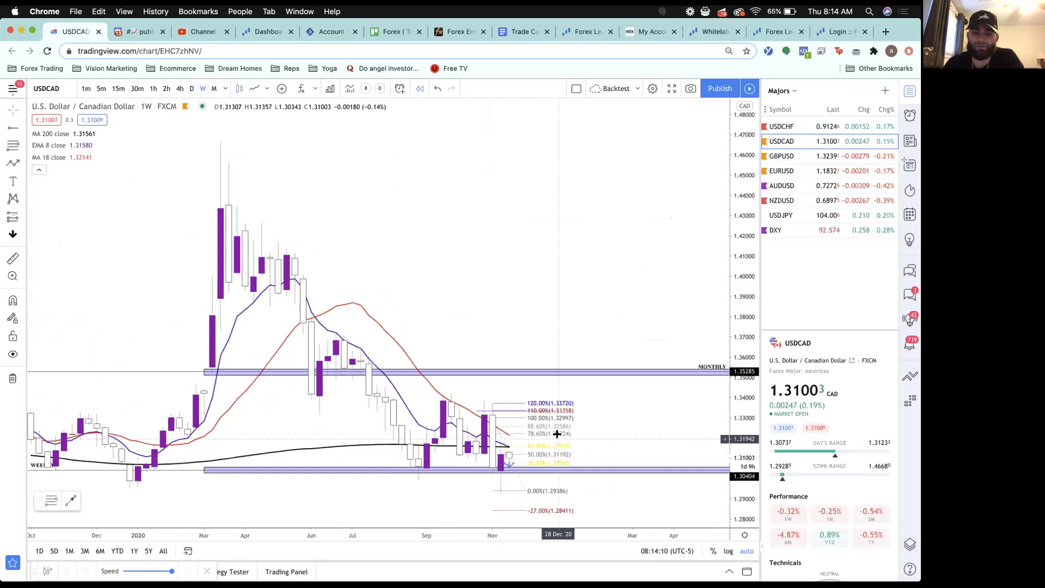
click(553, 431)
key(Delete)
scroll(552, 429, up, 1)
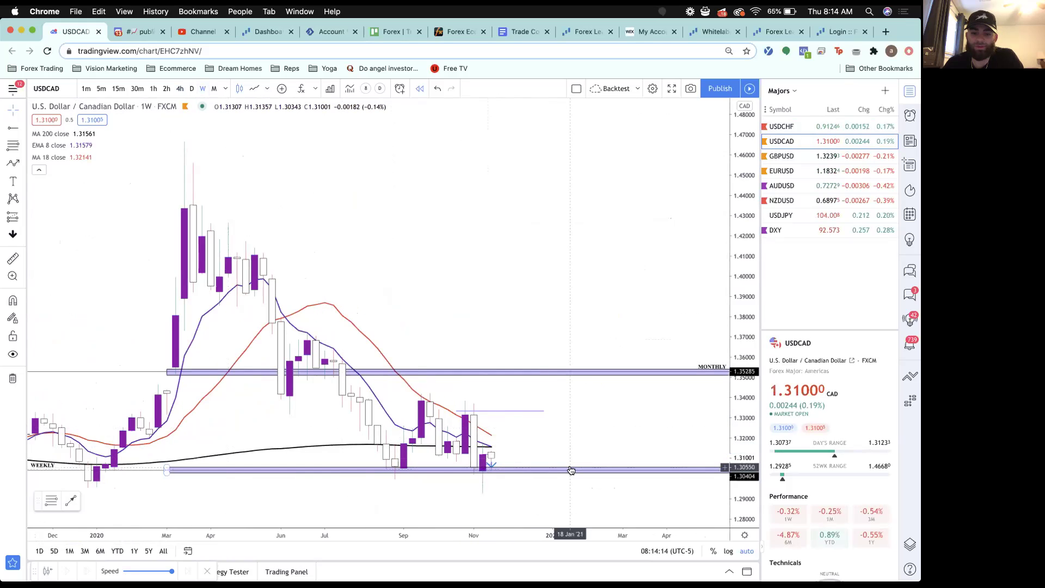
drag(573, 468, 455, 481)
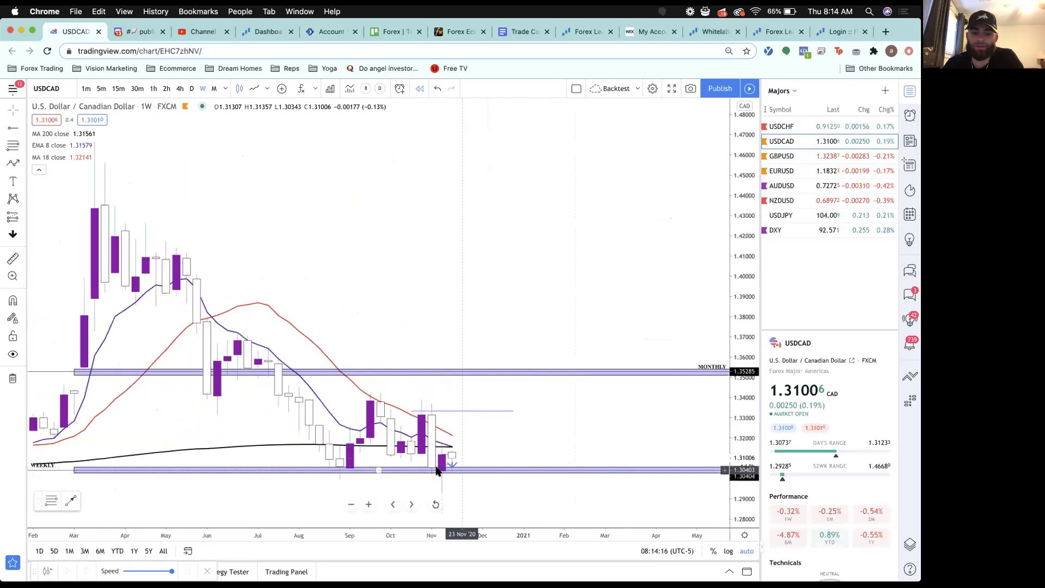
scroll(300, 463, up, 1)
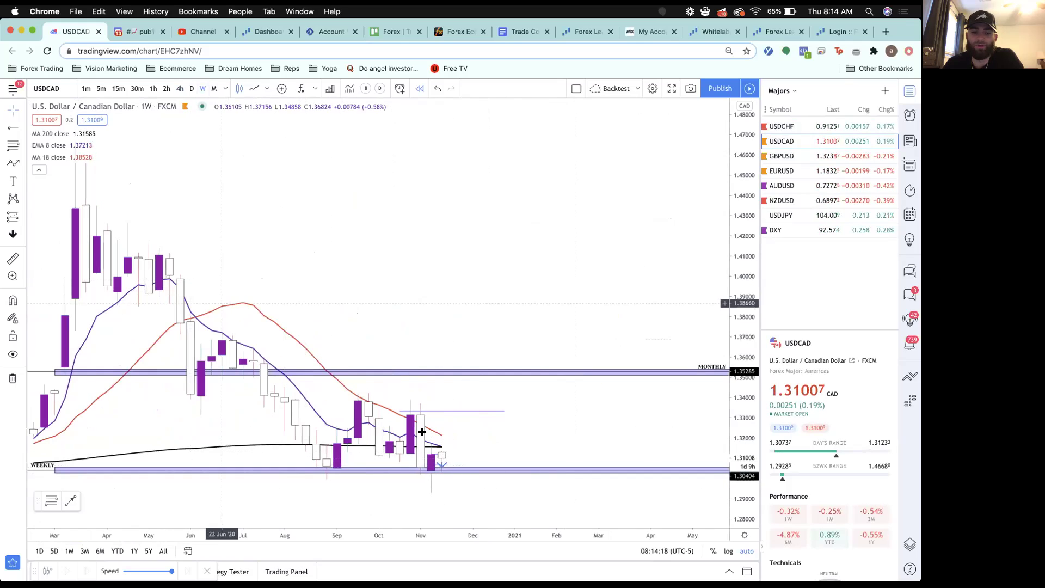
On the daily timeframe, delete the old line at the early-November highs and draw a horizontal ray there at 1.33330
click(192, 89)
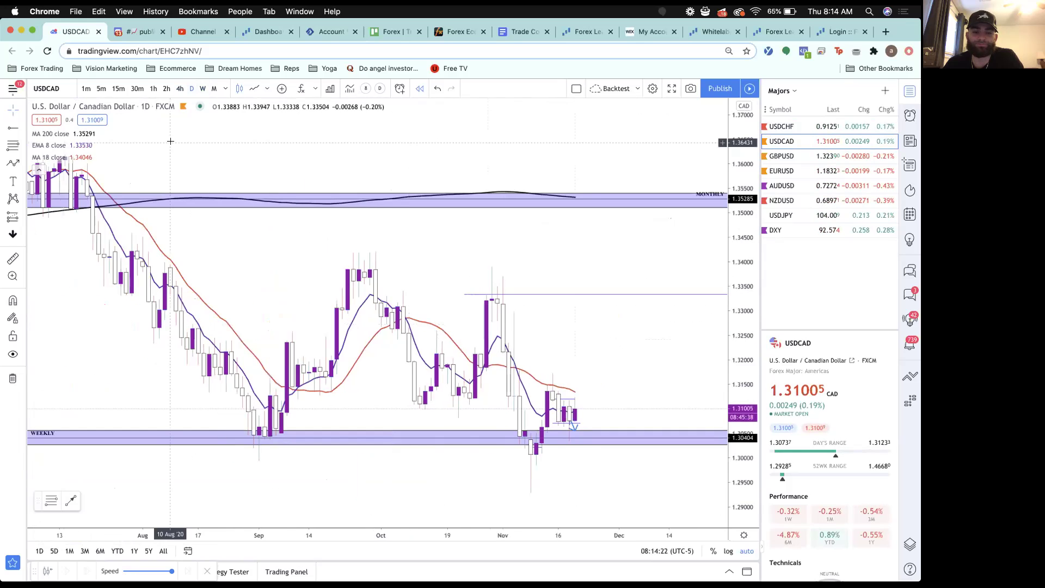
scroll(303, 247, down, 4)
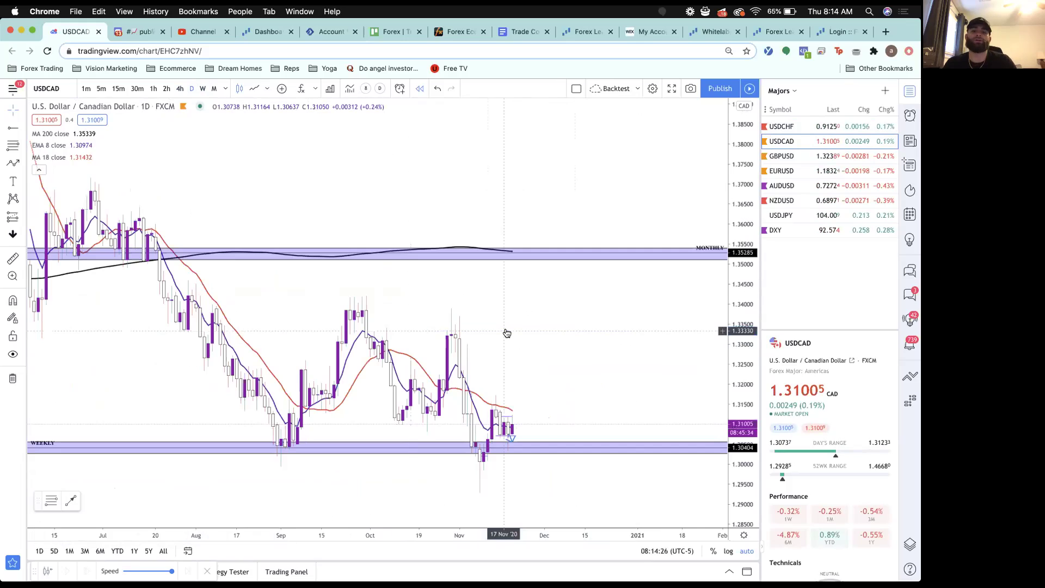
click(23, 162)
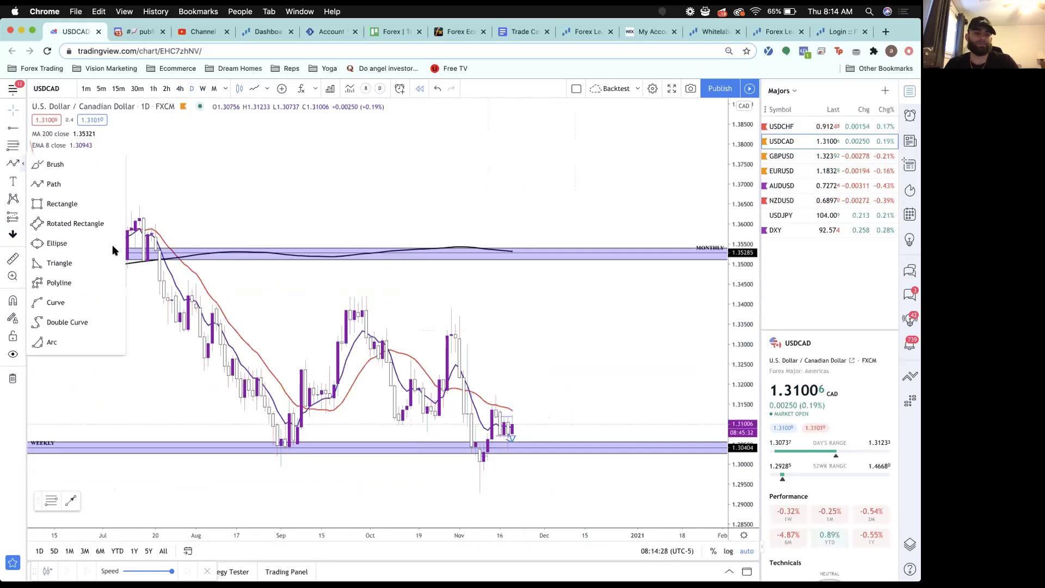
click(14, 130)
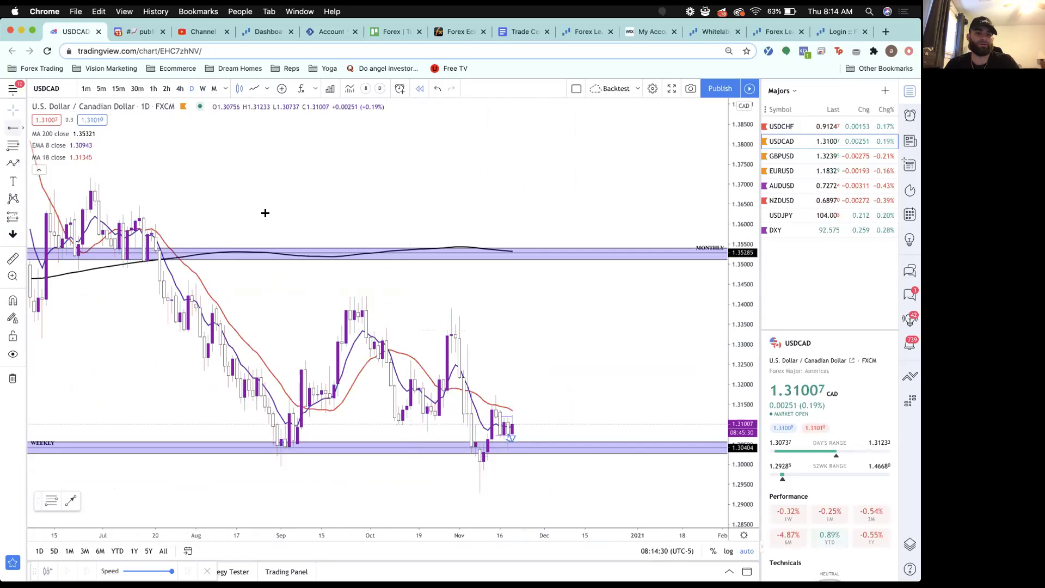
click(427, 330)
click(493, 330)
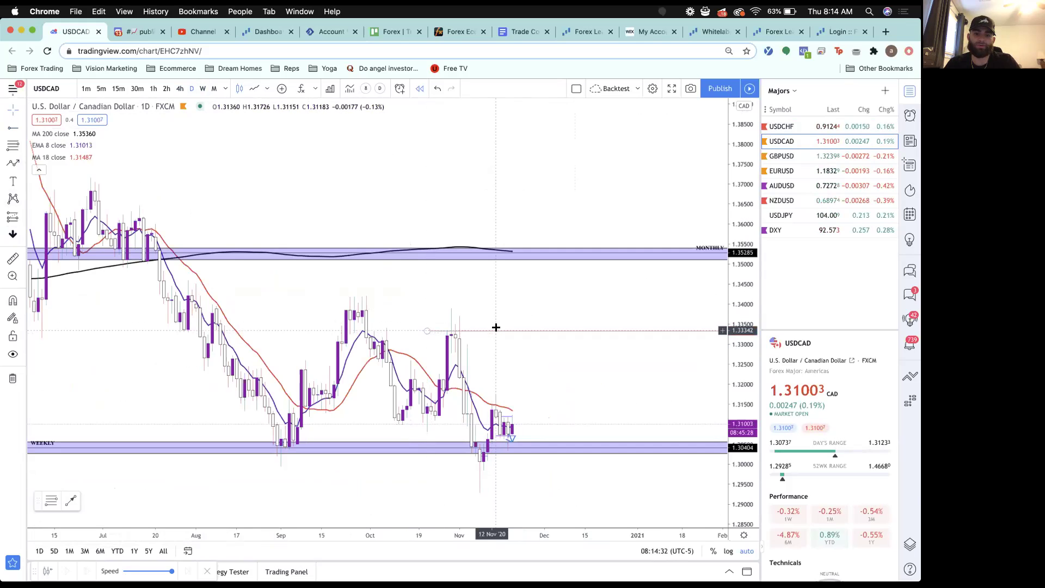
Label the new horizontal ray H4 and lower it to 1.33243
double_click(491, 330)
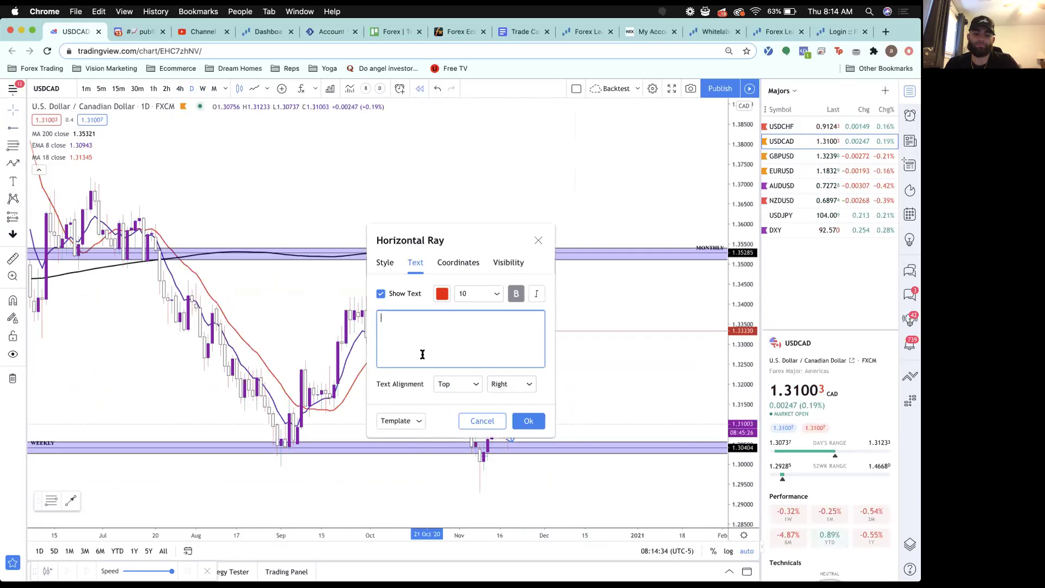
click(527, 421)
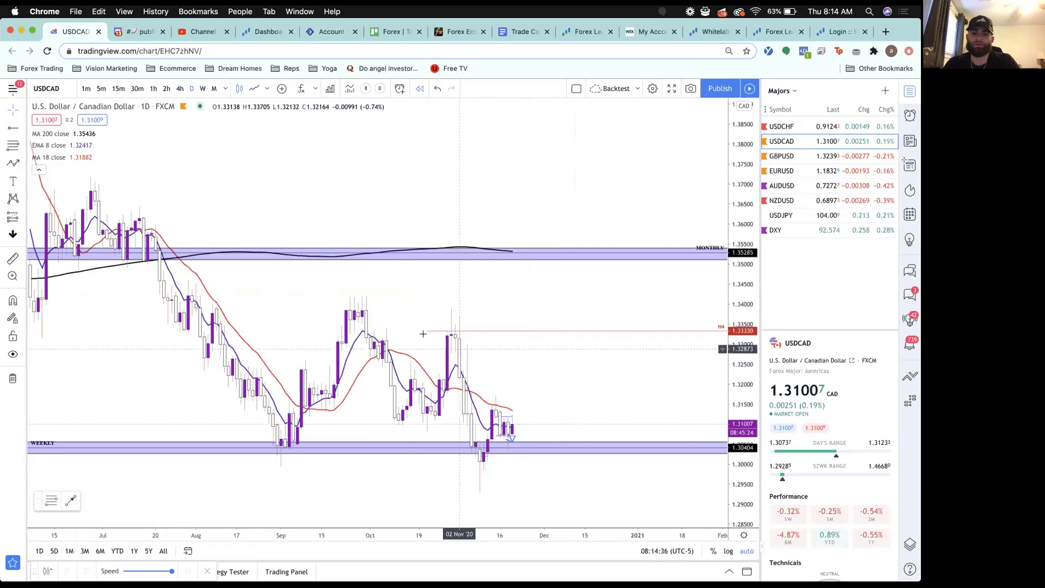
drag(486, 333, 485, 341)
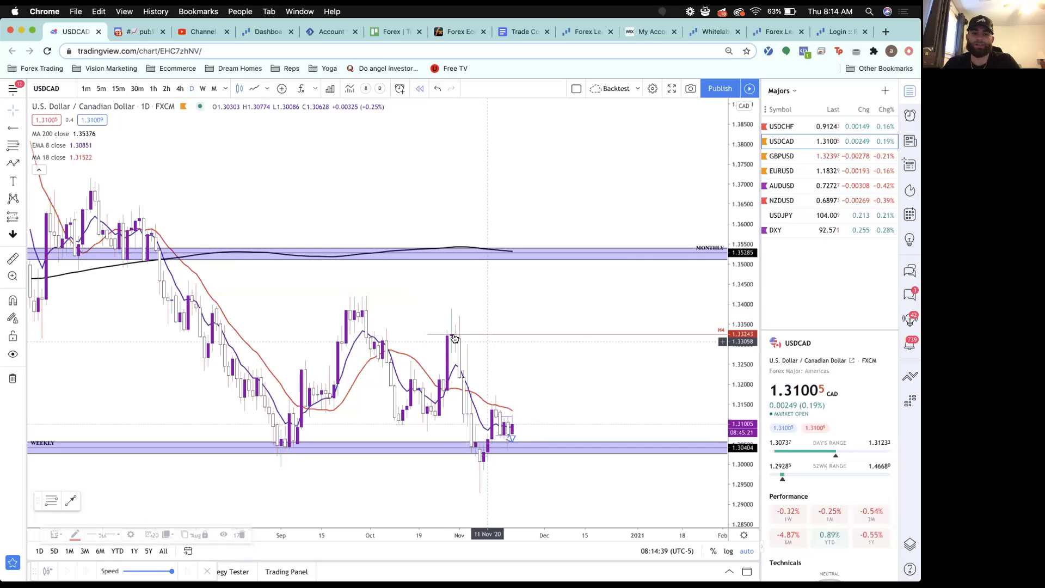
On the 4-hour timeframe, draw a Fibonacci retracement from the early-November swing high at 1.32984 down to the low at 1.29386
click(179, 89)
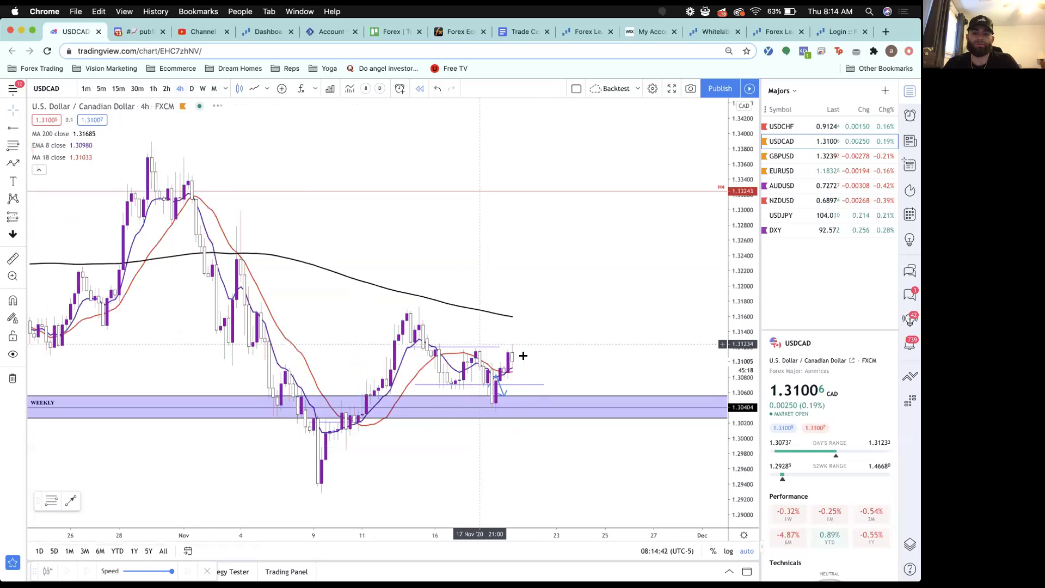
scroll(523, 355, down, 3)
click(8, 145)
click(238, 211)
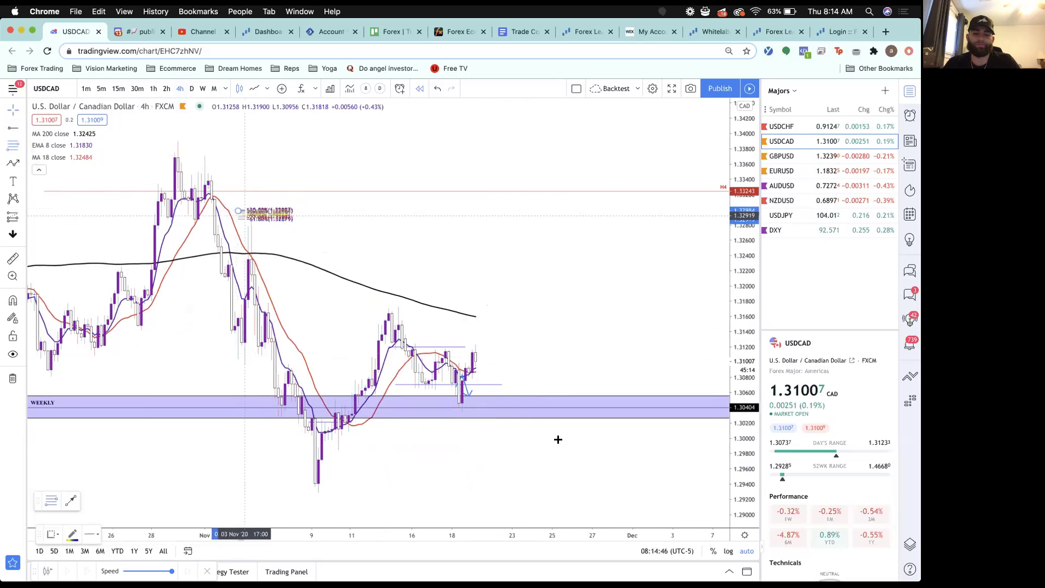
click(558, 439)
click(641, 483)
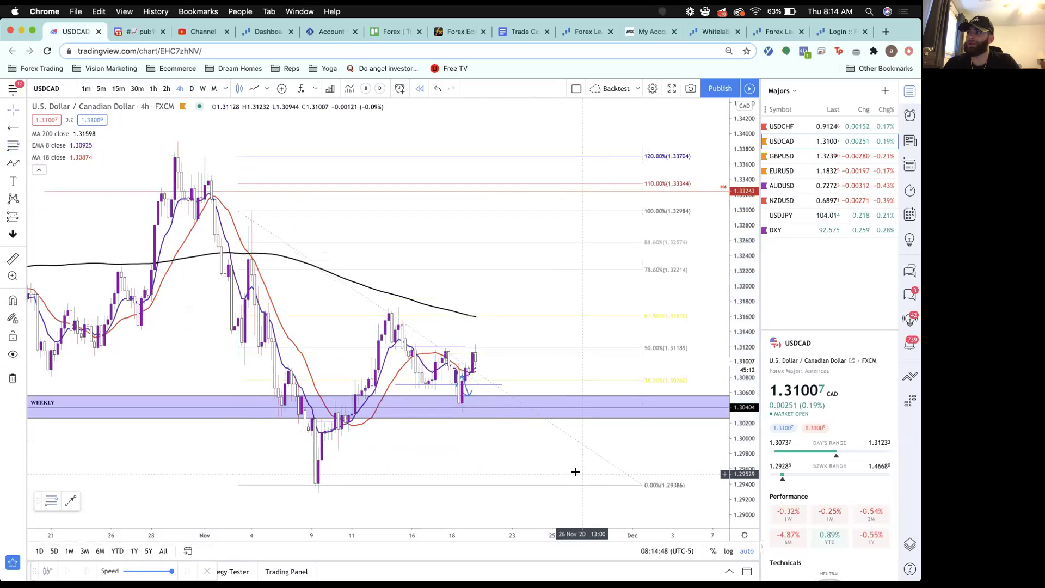
Extend the short horizontal line near the 50.00% Fibonacci level well past the latest candles and align it with that level
scroll(386, 363, up, 2)
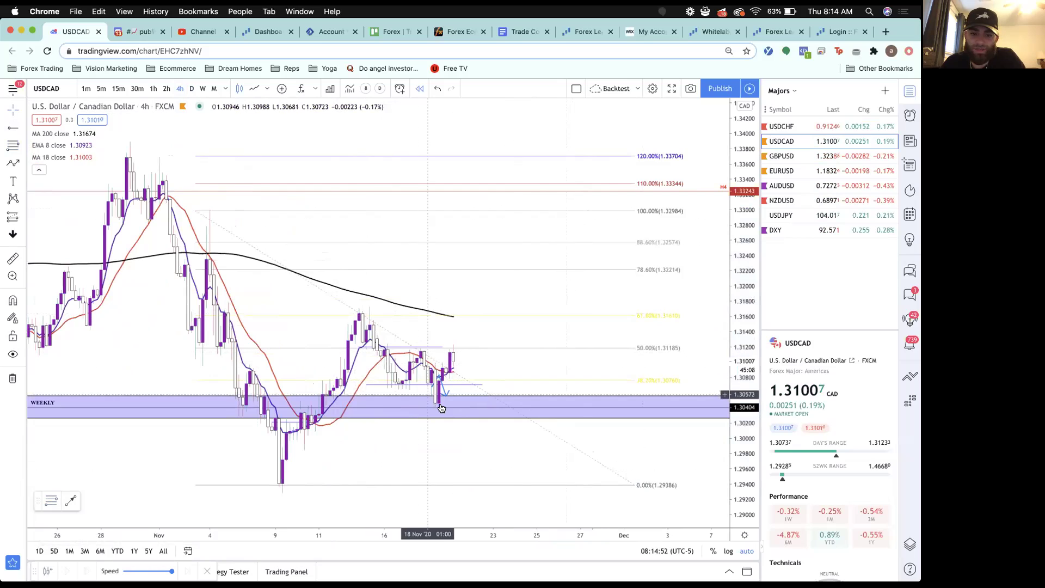
scroll(446, 388, up, 1)
mouse_move(422, 348)
mouse_down()
mouse_move(580, 347)
mouse_move(541, 344)
mouse_up()
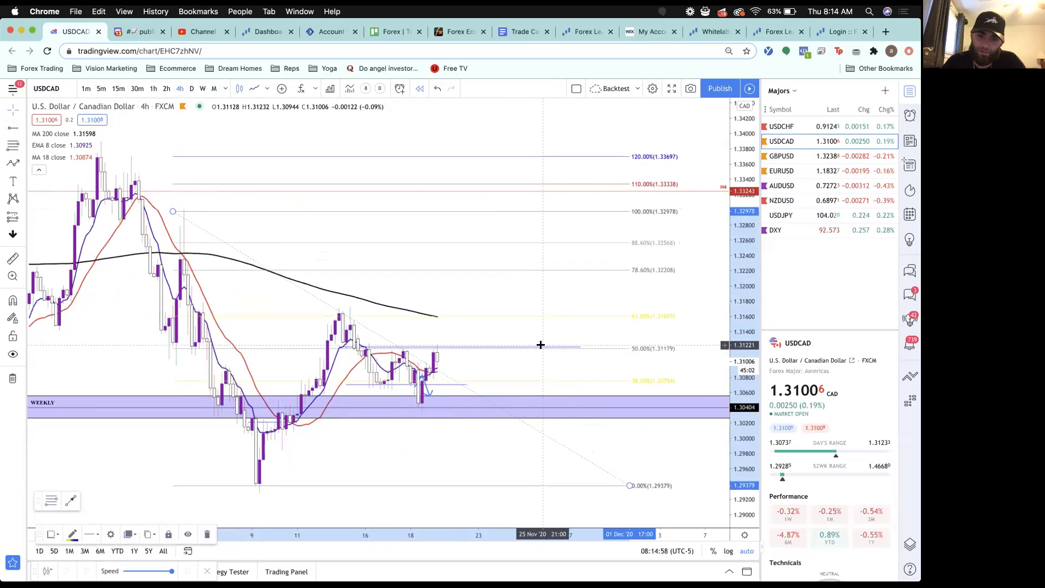
click(528, 361)
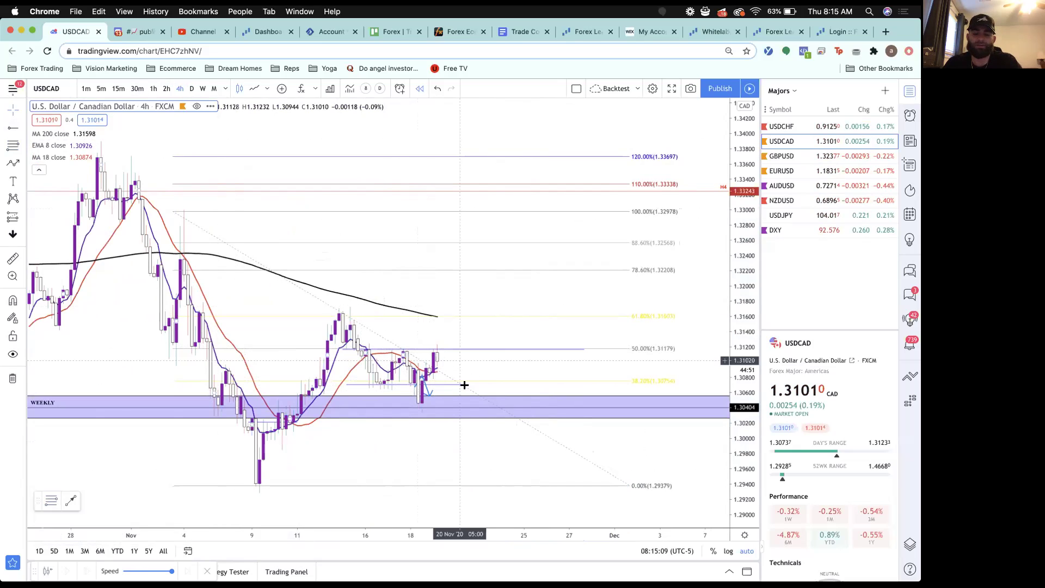
Delete the old blue projection arrow beside the latest USDCAD candles
scroll(440, 363, up, 1)
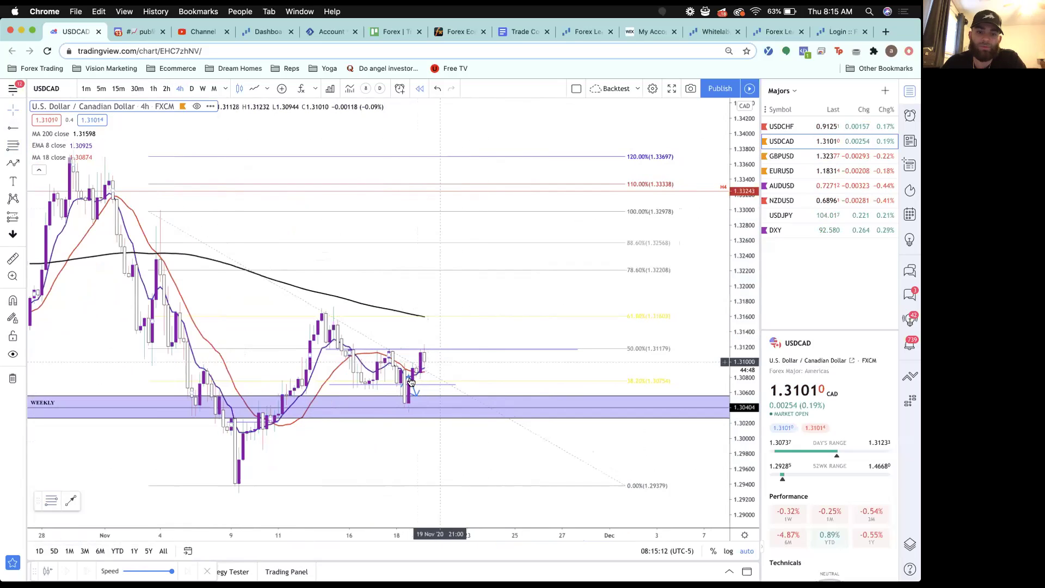
click(414, 392)
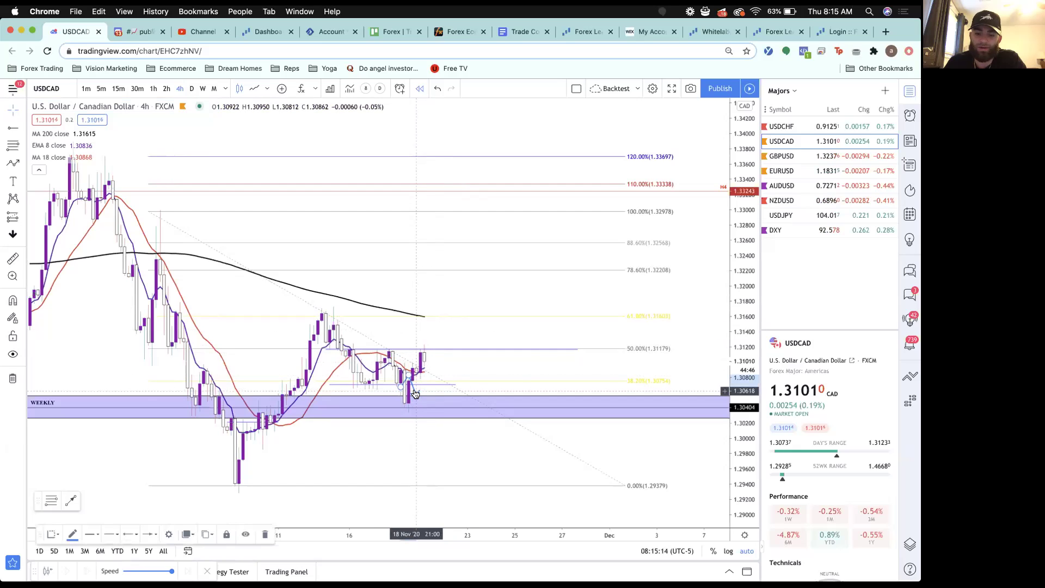
key(Delete)
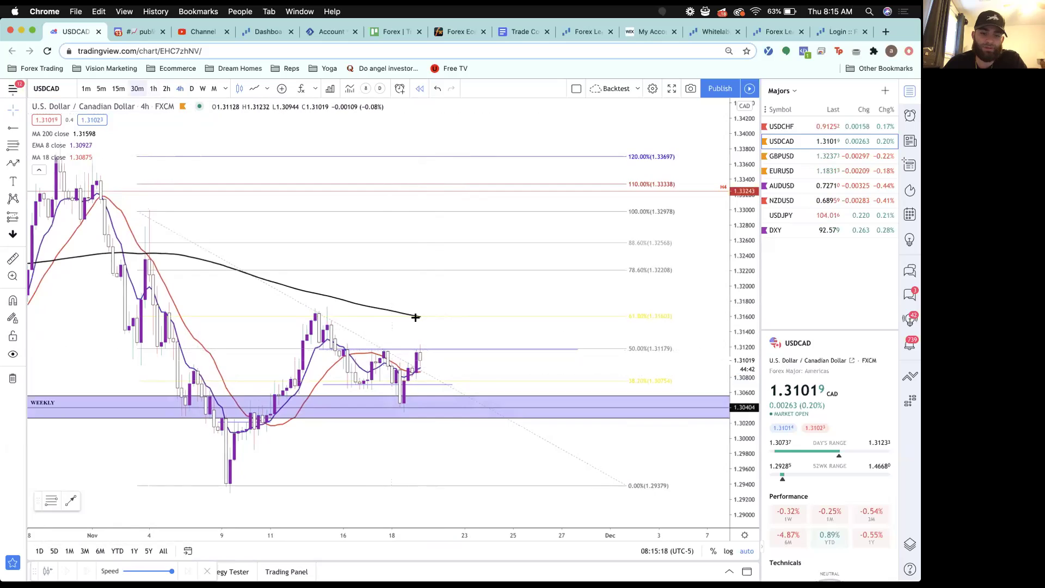
Examine the recent USDCAD price action on the 30-minute timeframe, then against the Fibonacci levels on the 4-hour timeframe
scroll(415, 317, down, 5)
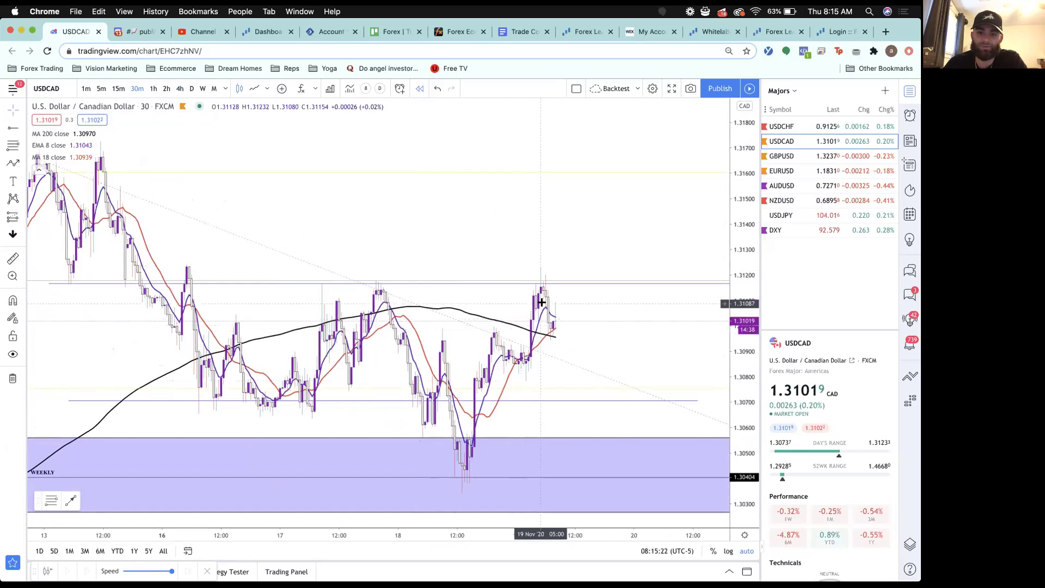
scroll(542, 302, up, 1)
click(179, 89)
scroll(511, 375, right, 2)
scroll(511, 375, up, 5)
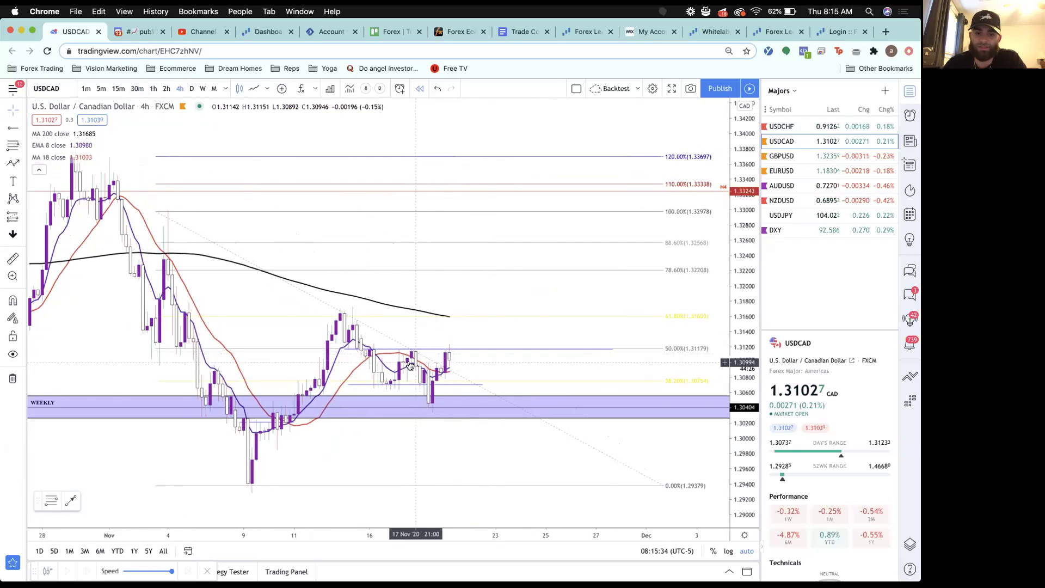
Draw a rectangle around the 17 November swing-high candles on the 4-hour chart, from about 1.30924 to 1.31184
scroll(380, 362, up, 2)
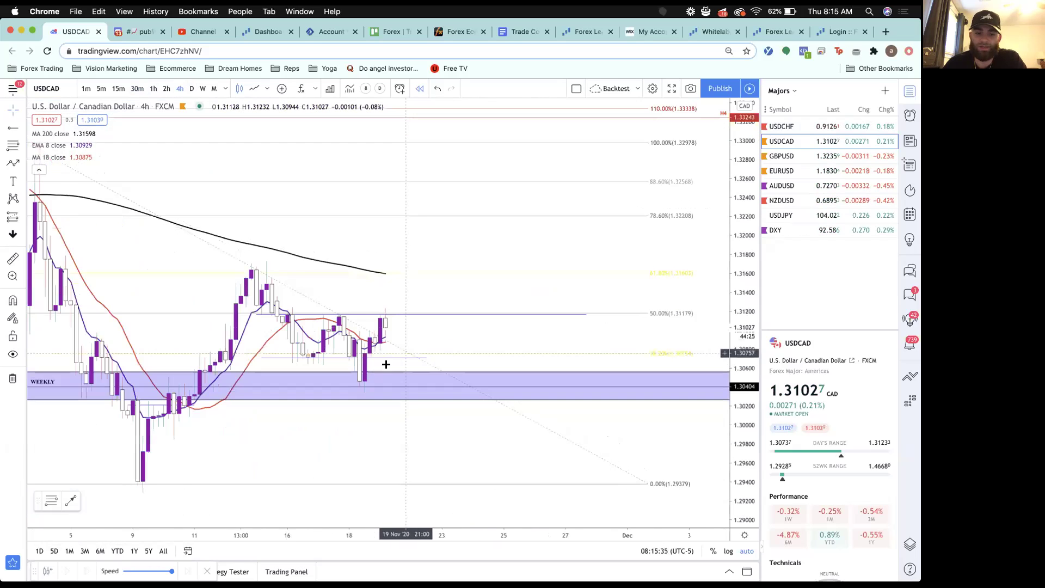
click(20, 163)
click(53, 204)
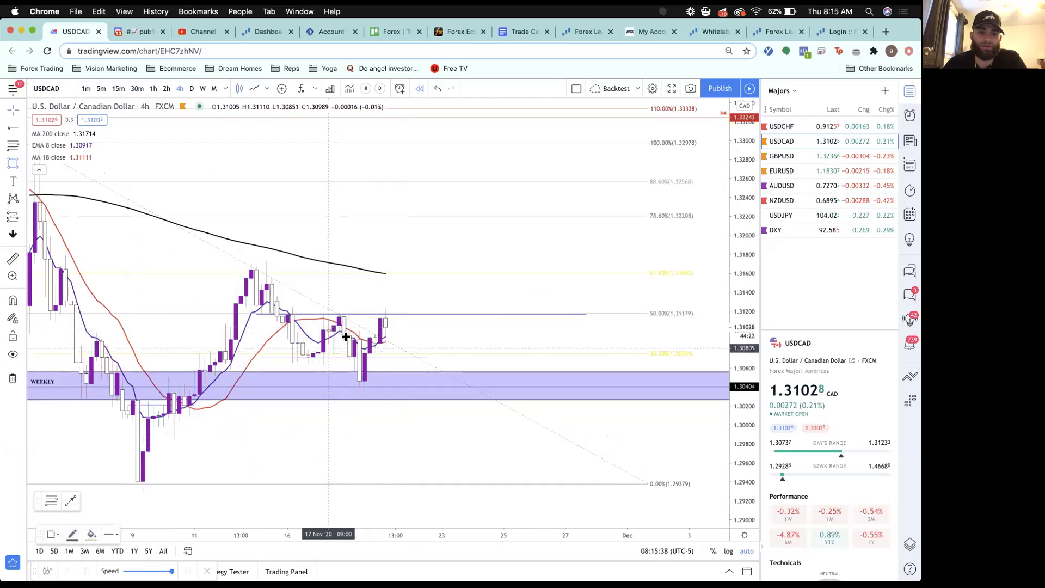
click(349, 337)
click(333, 313)
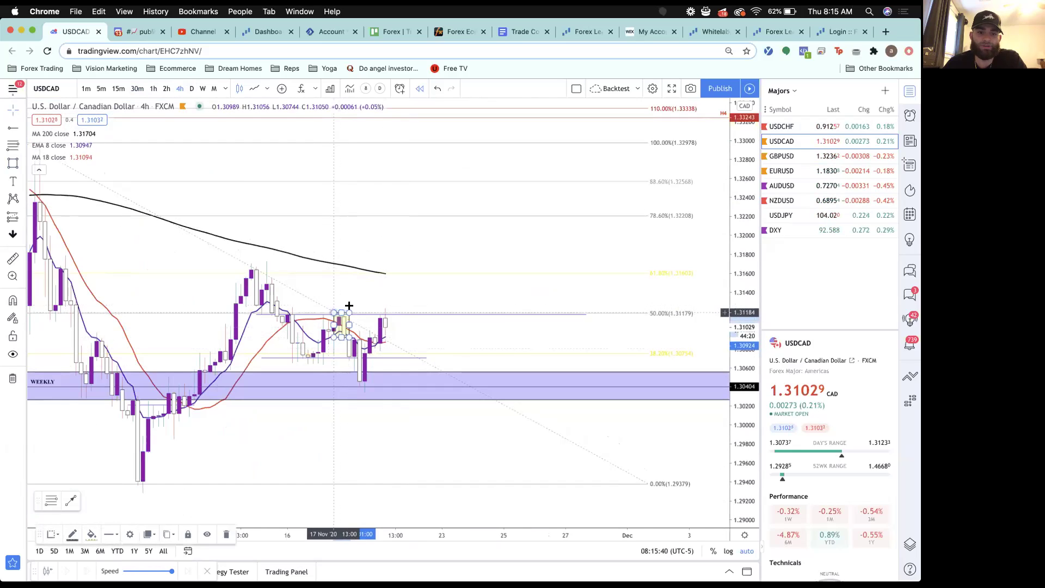
click(348, 305)
On the 30-minute timeframe, draw a narrow second rectangle around the 18 November spike just above the weekly zone
click(137, 88)
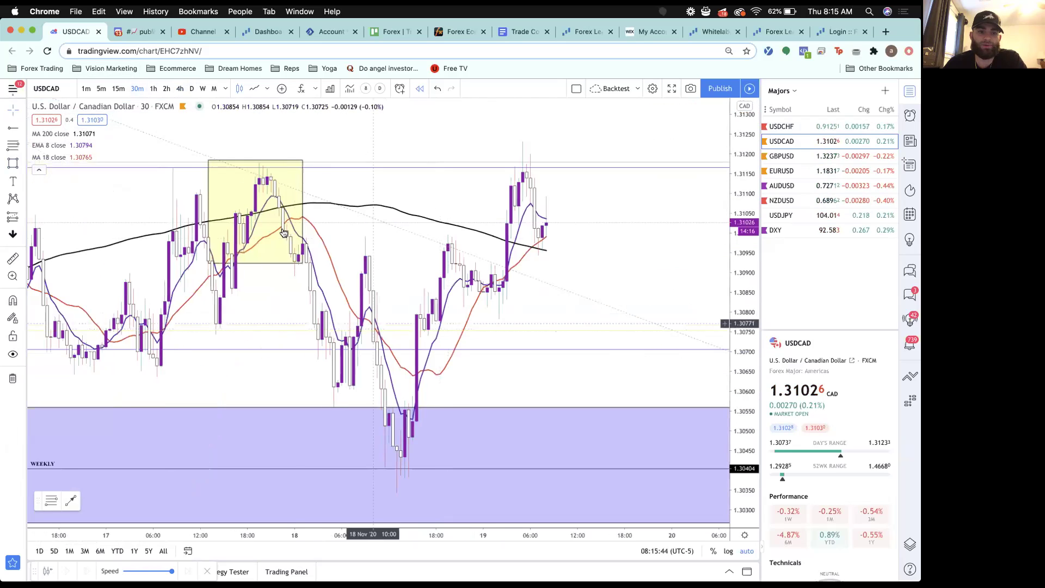
drag(234, 320, 246, 315)
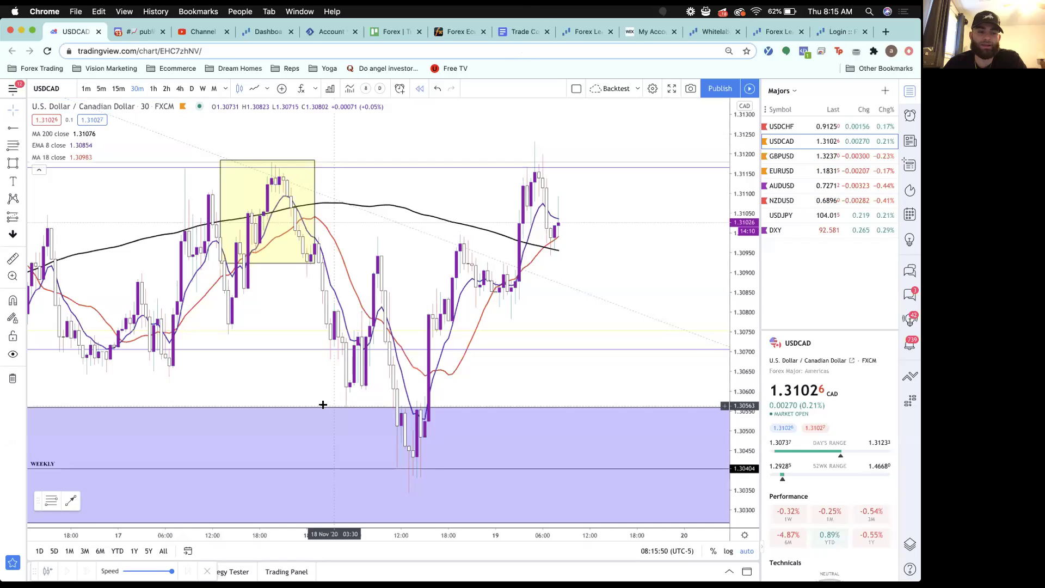
click(13, 162)
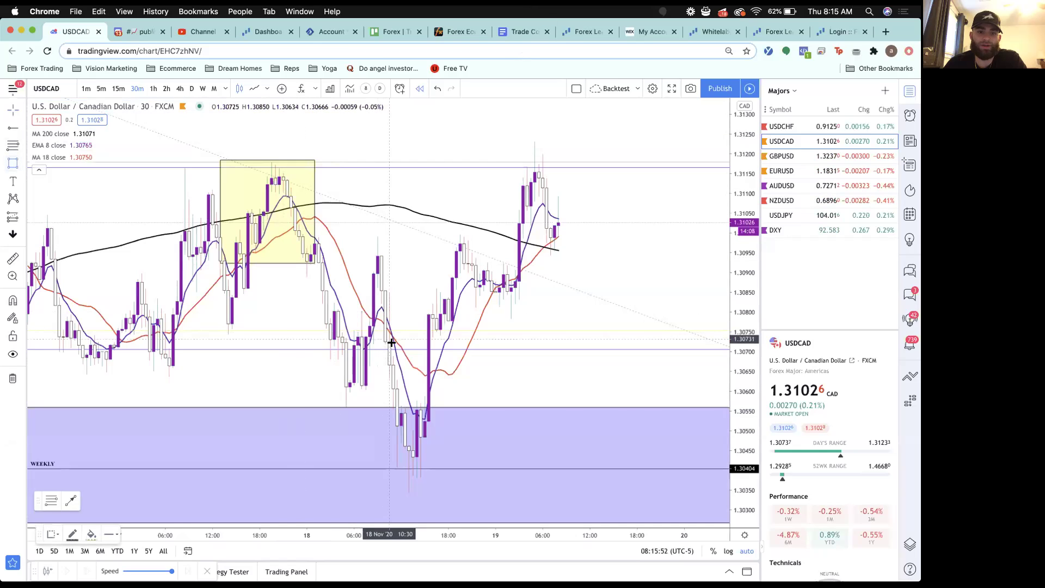
click(370, 233)
mouse_move(394, 343)
mouse_down()
mouse_move(387, 293)
mouse_move(389, 357)
mouse_move(389, 345)
mouse_up()
Measure the price drop from the base of the narrow rectangle to the 18 November low inside the weekly zone
click(399, 340)
shift+click(399, 339)
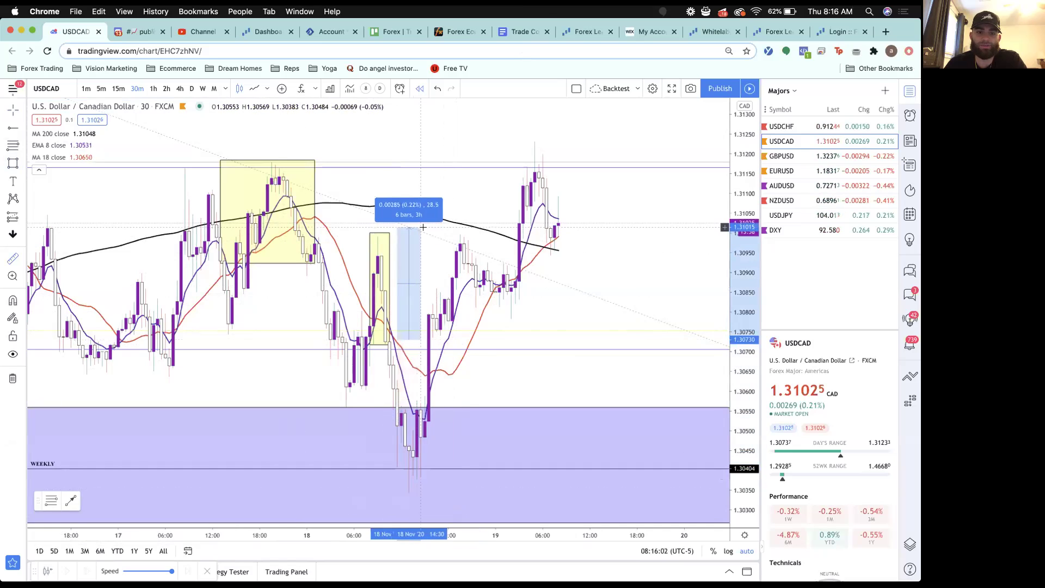
click(478, 484)
click(518, 429)
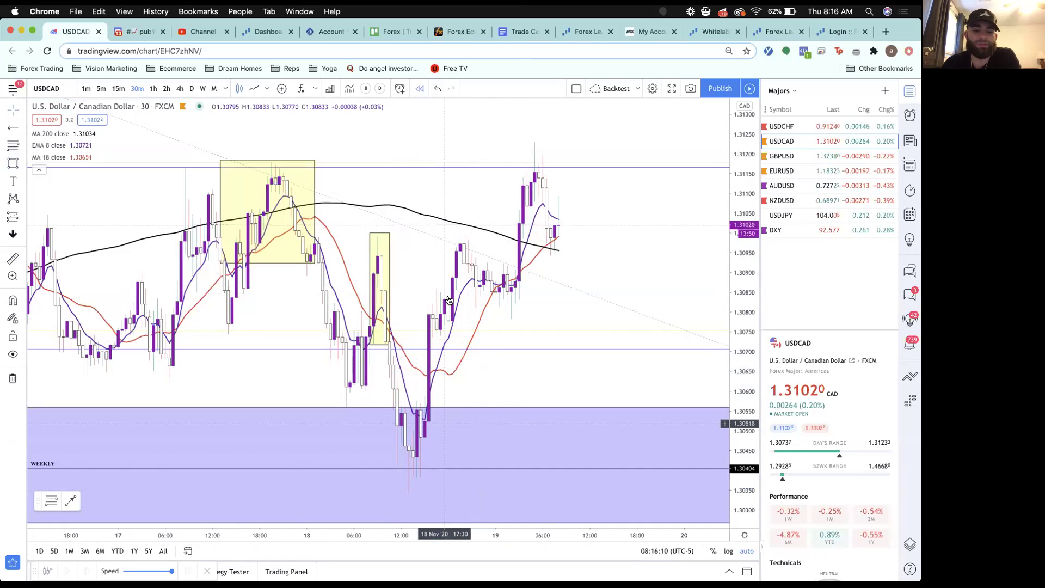
On the 4-hour timeframe, delete the narrow yellow rectangle around the 18 November spike on USDCAD
click(180, 88)
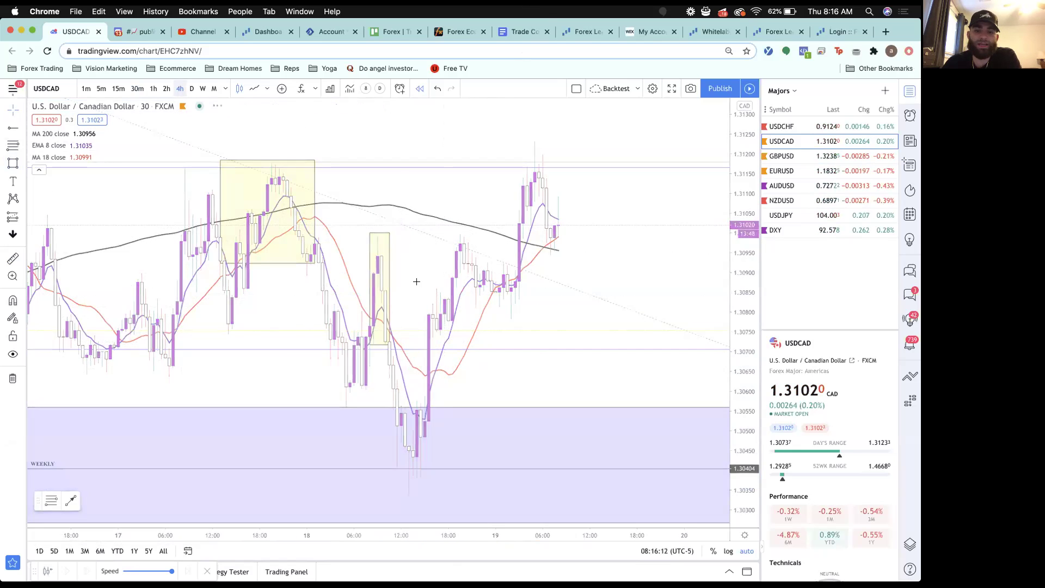
scroll(446, 305, down, 5)
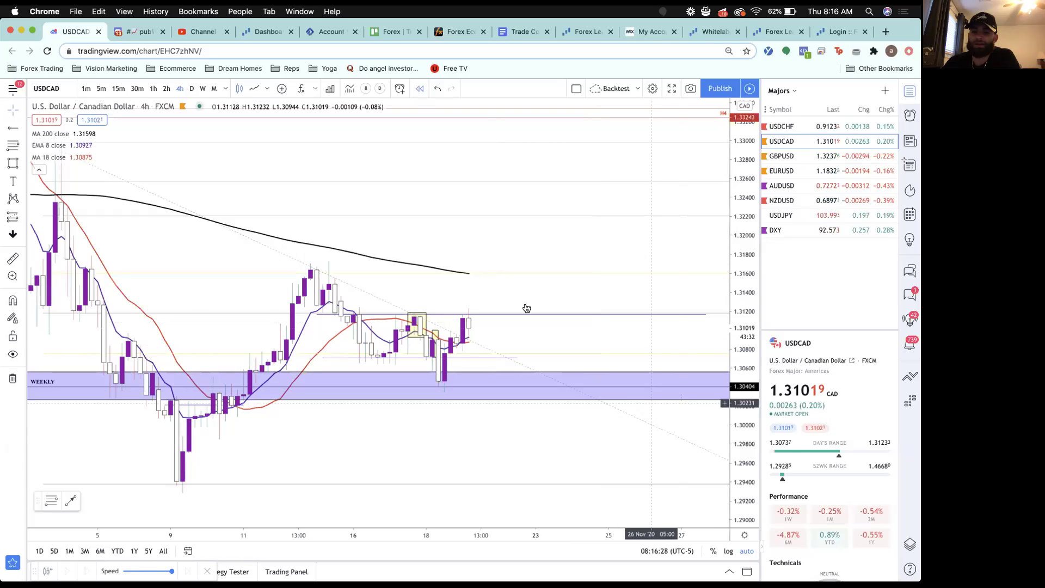
click(431, 329)
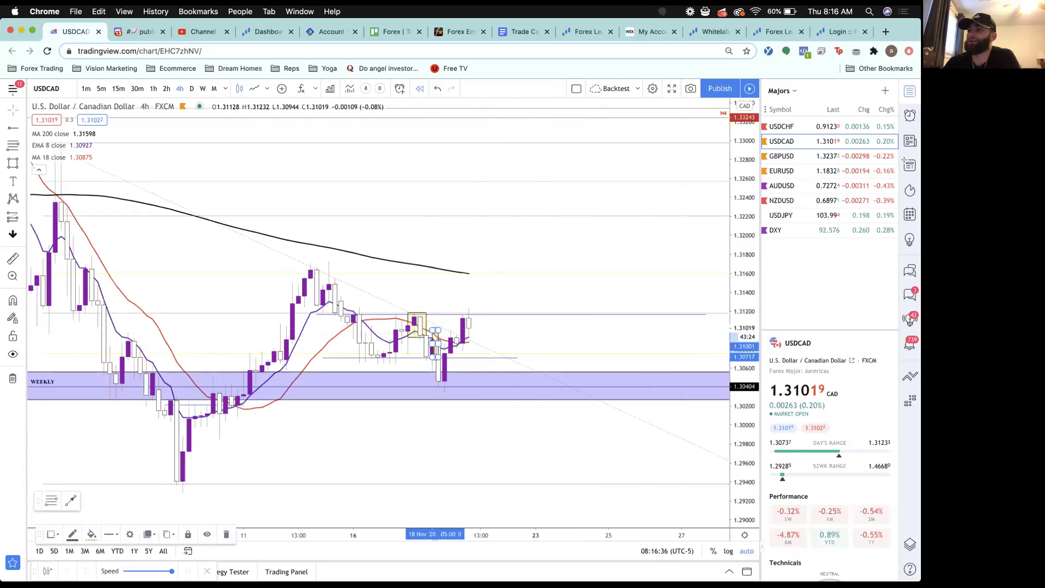
click(434, 330)
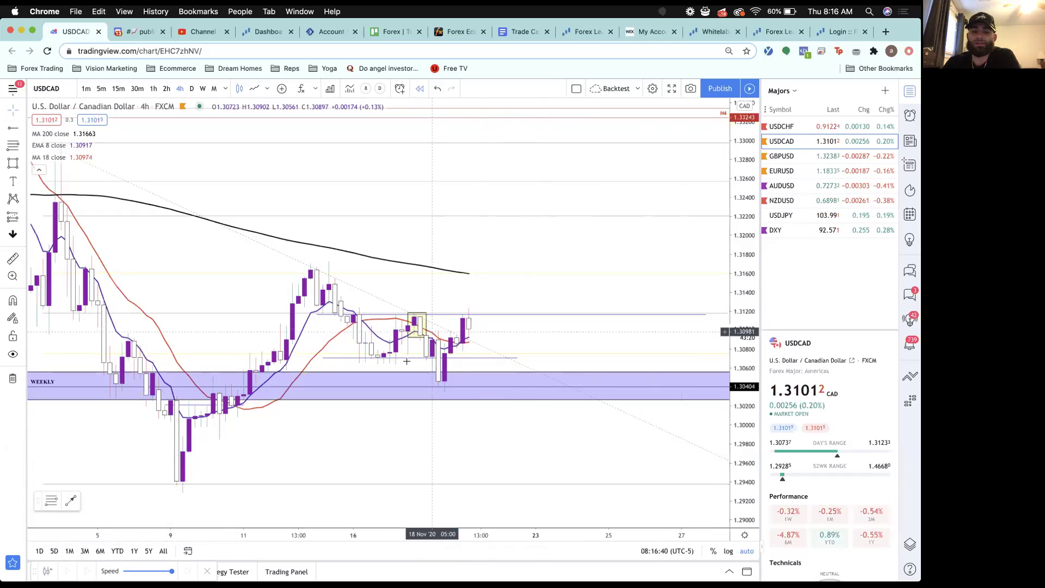
click(435, 325)
click(443, 330)
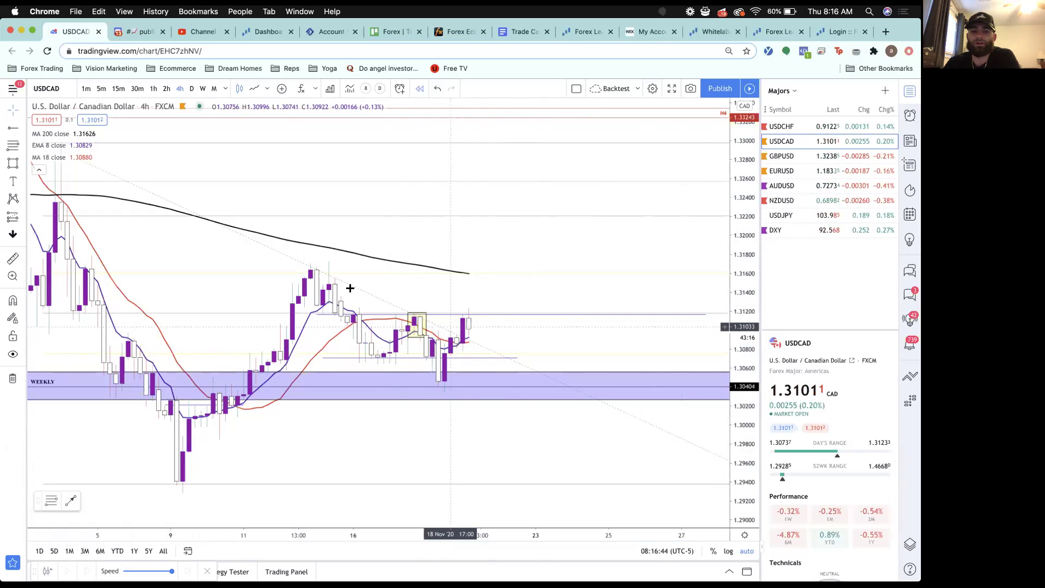
Extend the lower edge of the 17 November swing-high rectangle down to 1.30890
scroll(296, 292, down, 2)
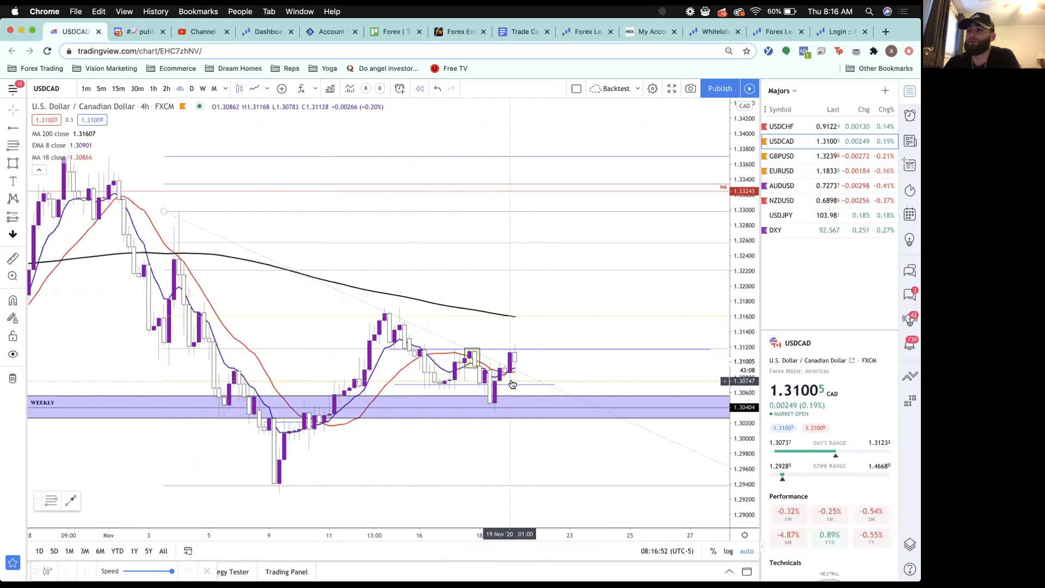
click(475, 364)
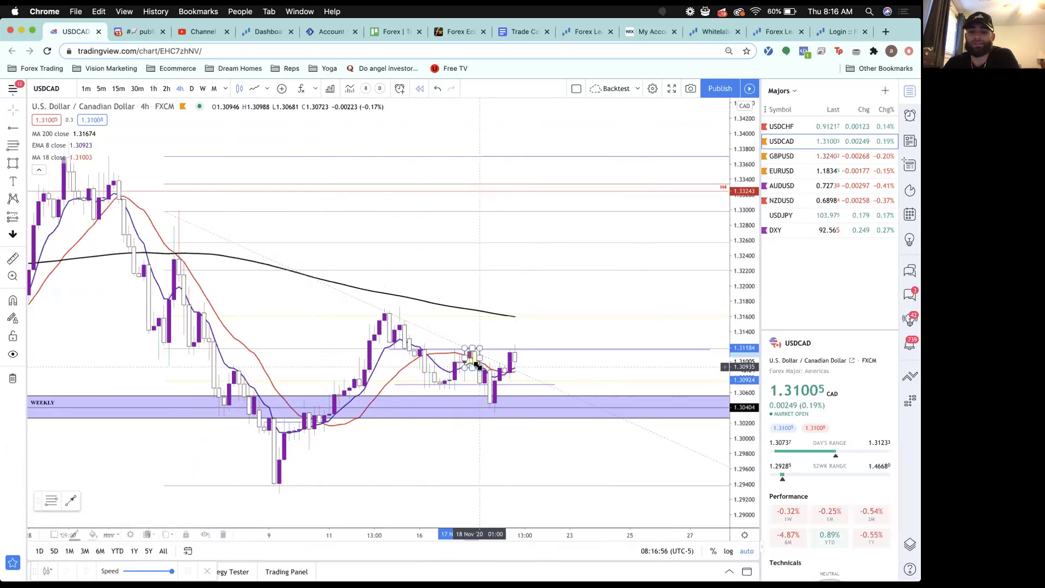
click(476, 326)
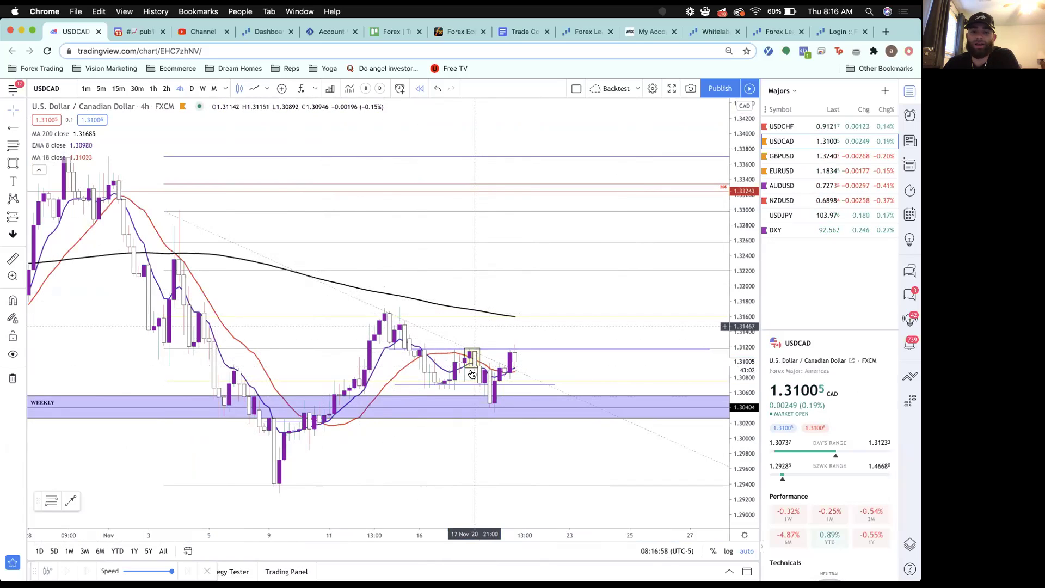
click(478, 365)
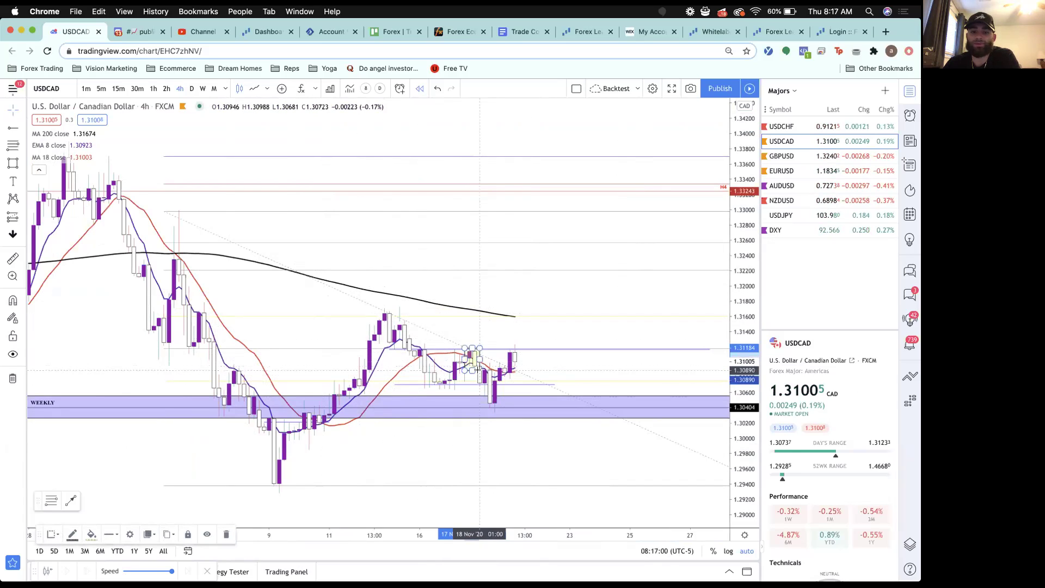
click(551, 370)
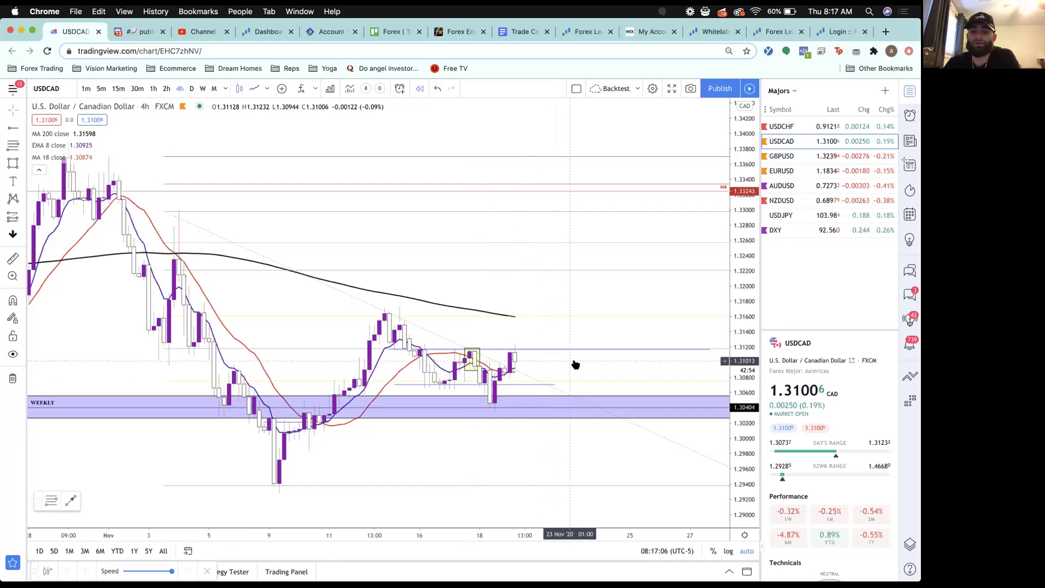
Change the USDCAD flag in the watchlist to red
scroll(492, 360, up, 2)
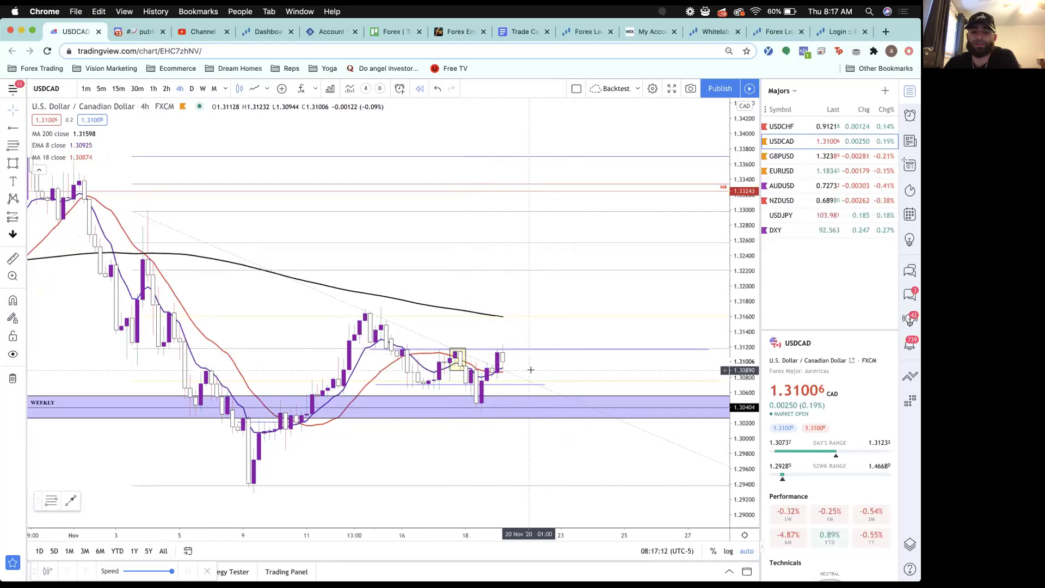
scroll(530, 370, up, 1)
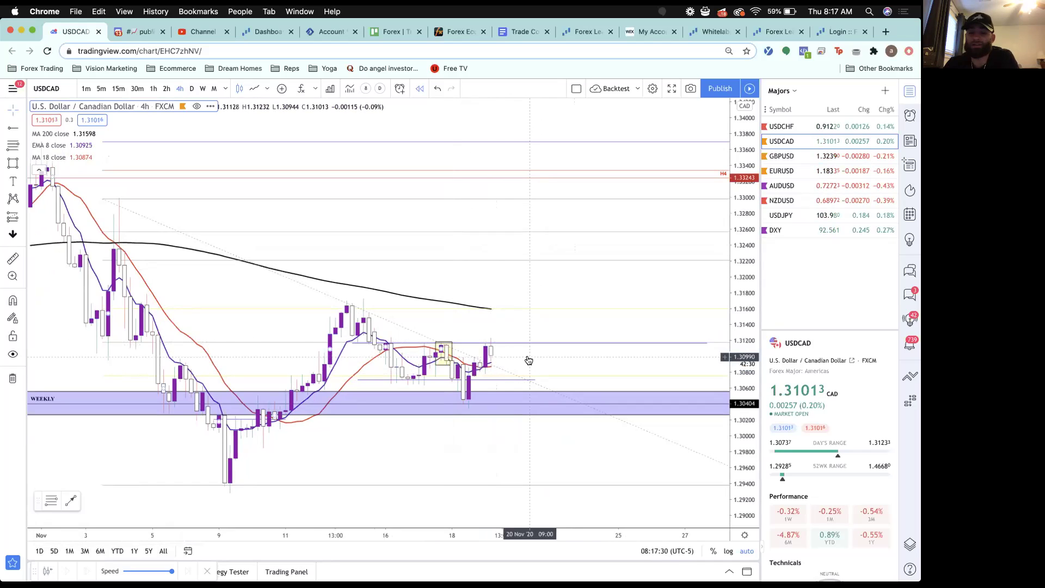
scroll(518, 344, up, 1)
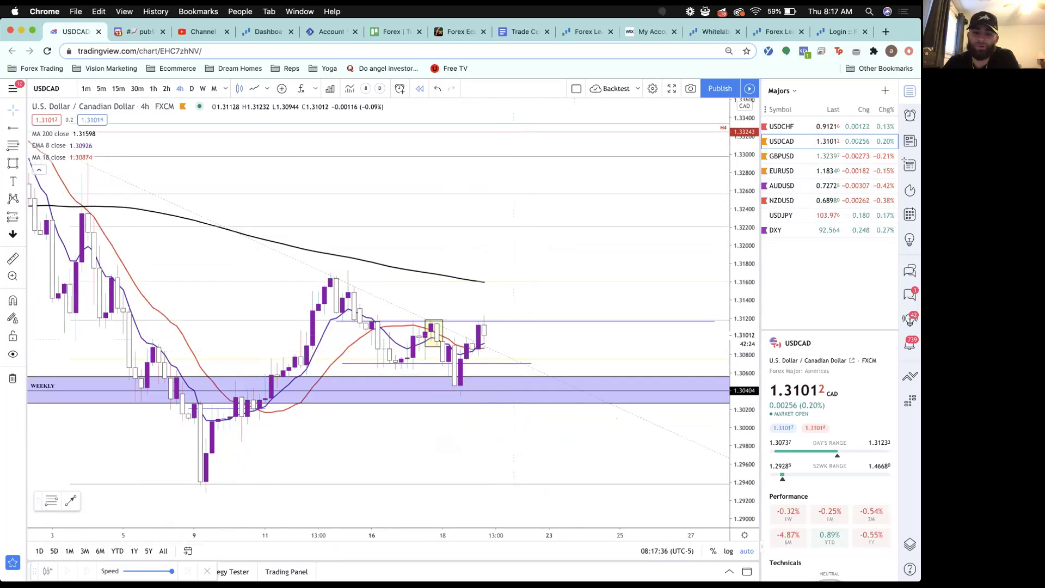
click(559, 393)
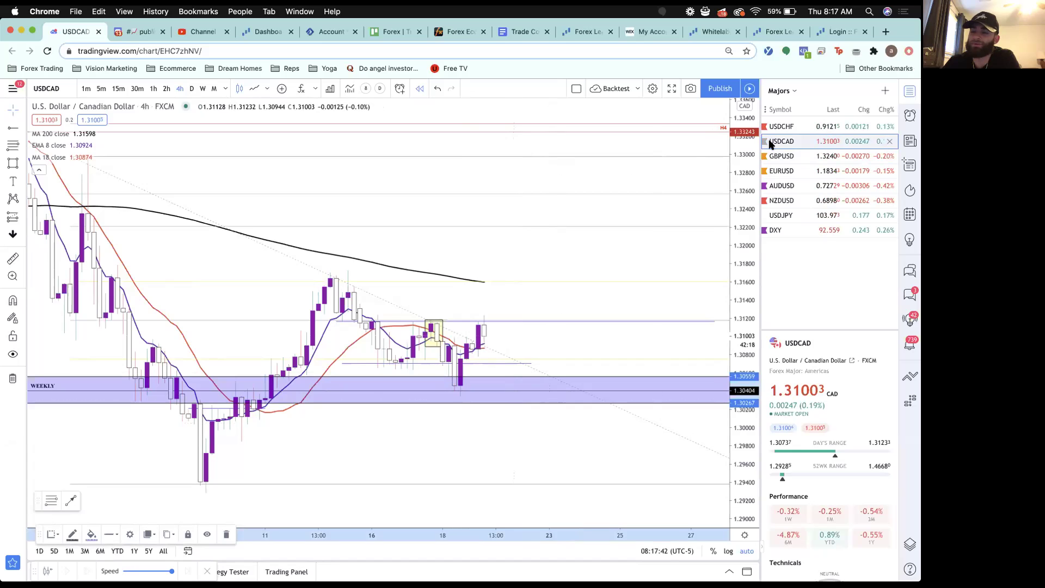
click(764, 141)
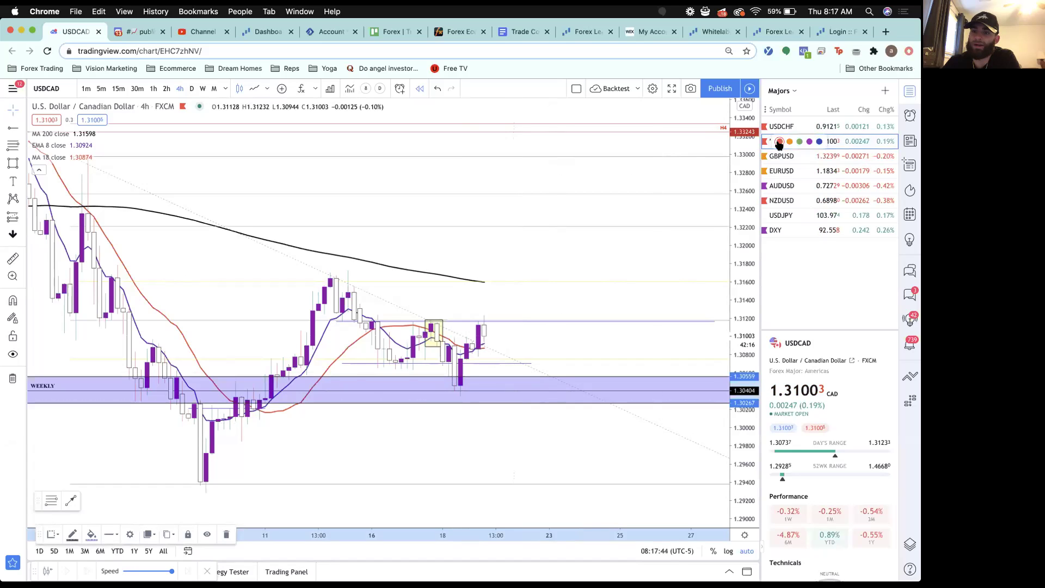
Open the GBPUSD chart and delete the blue projection arrow pointing up to the yellow zone
click(807, 158)
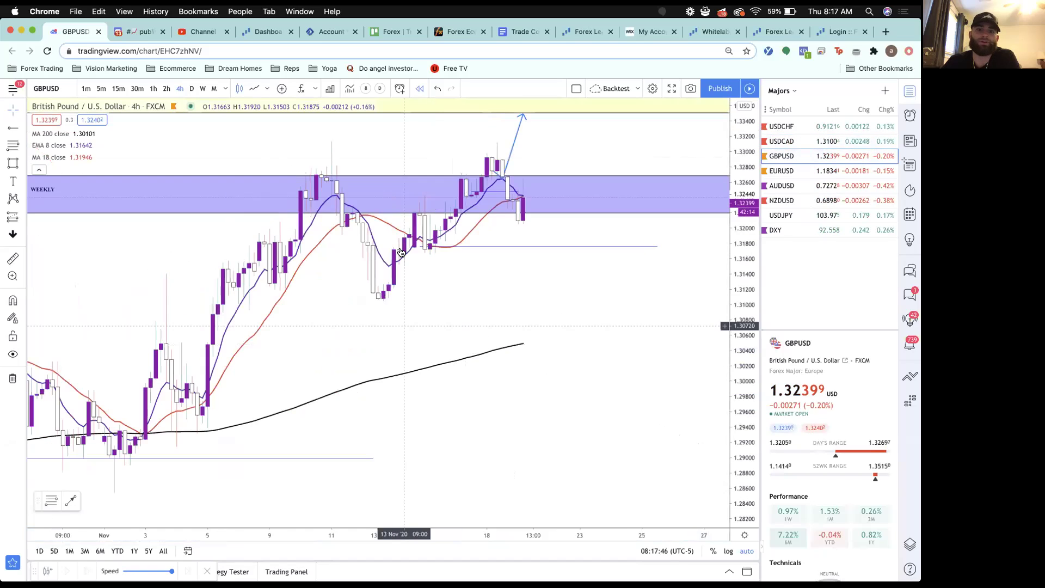
click(513, 147)
key(Delete)
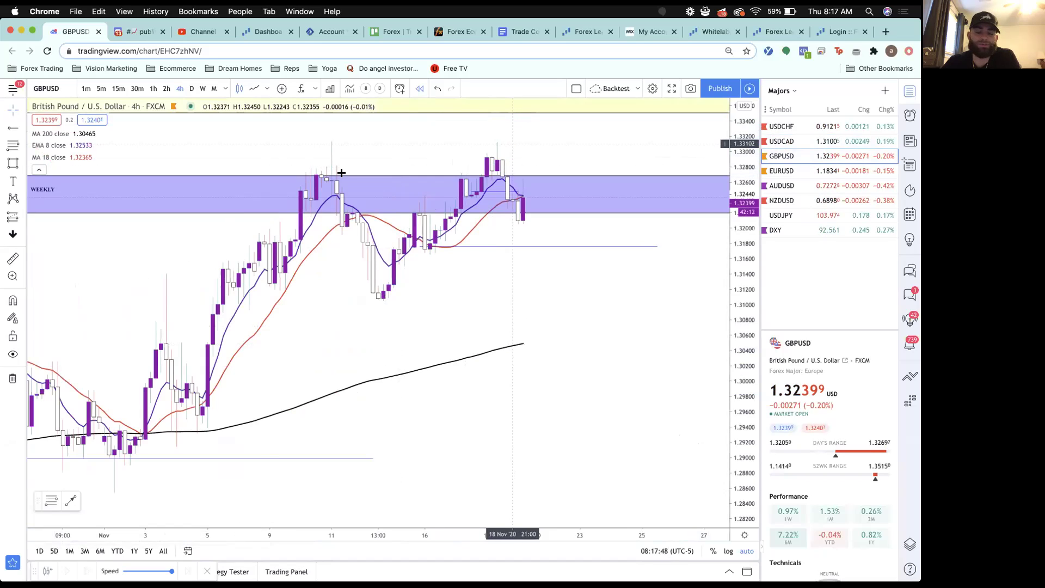
Switch GBPUSD to the daily timeframe and move NZDUSD above AUDUSD in the watchlist
click(191, 88)
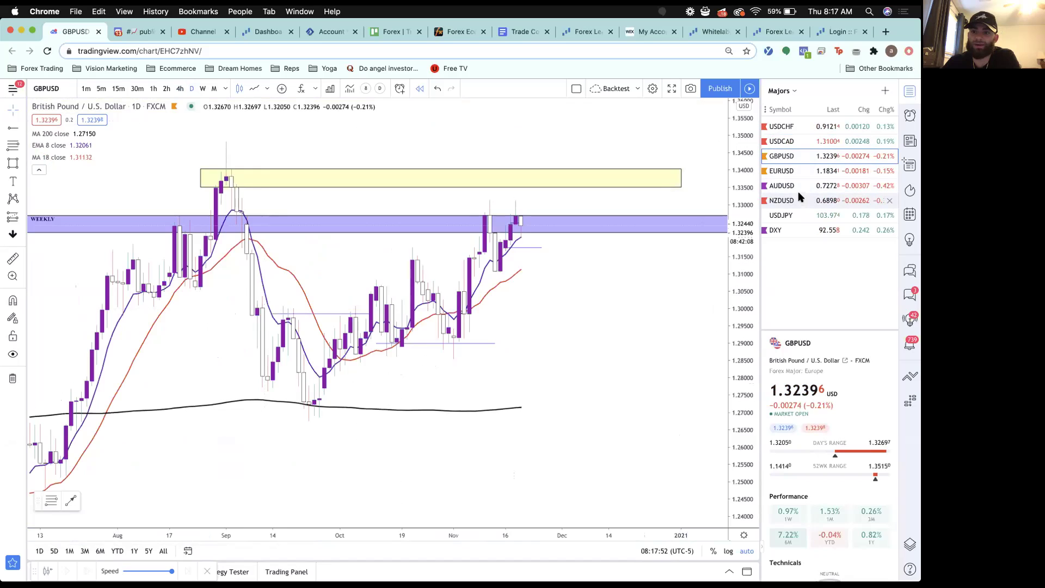
drag(792, 190, 789, 182)
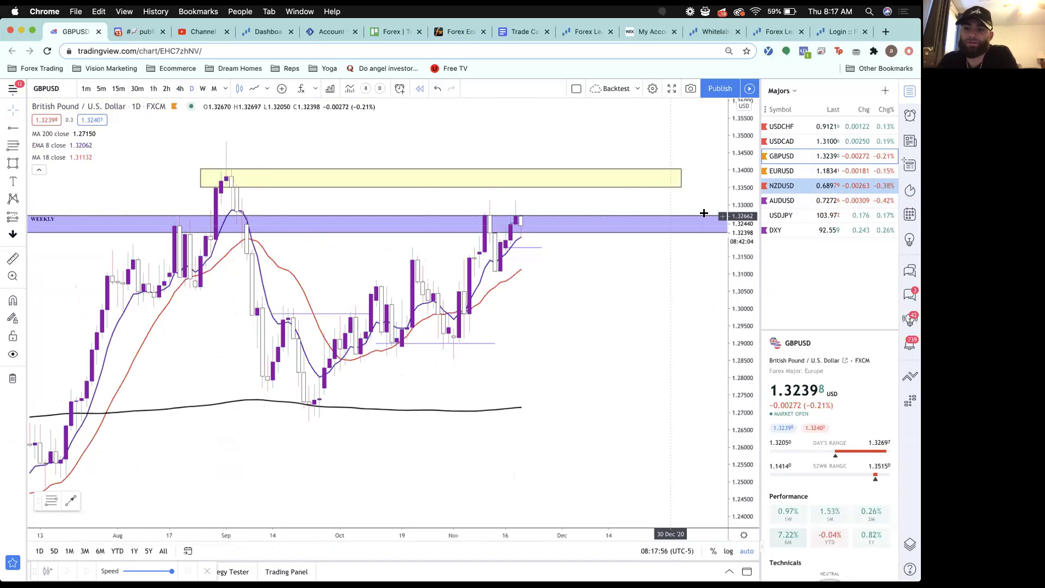
Examine GBPUSD on the weekly timeframe against the weekly zone, the monthly zones and the yellow rectangle
click(203, 89)
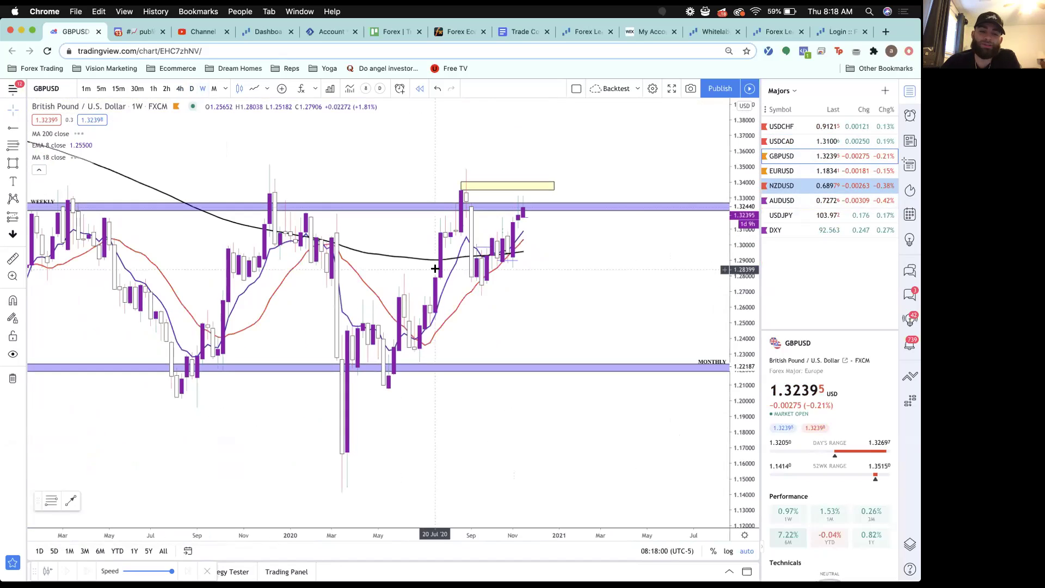
scroll(435, 269, down, 2)
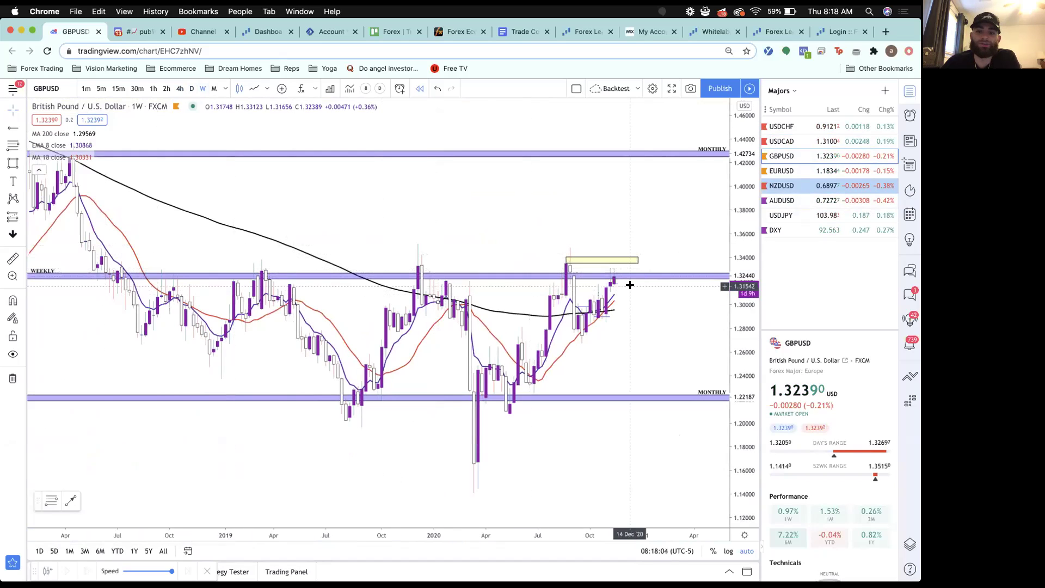
scroll(630, 282, up, 2)
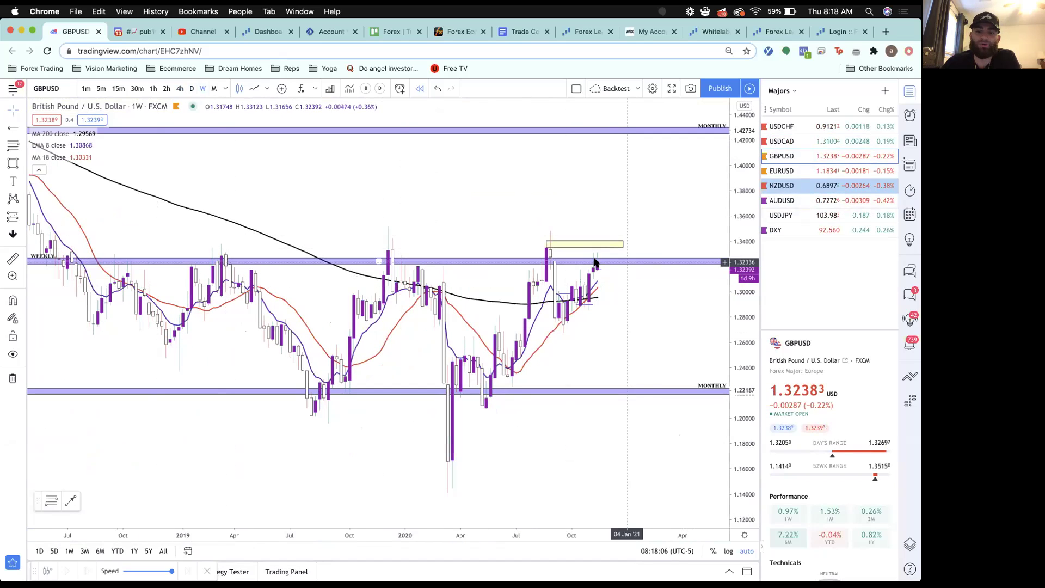
scroll(594, 262, down, 1)
scroll(594, 261, up, 1)
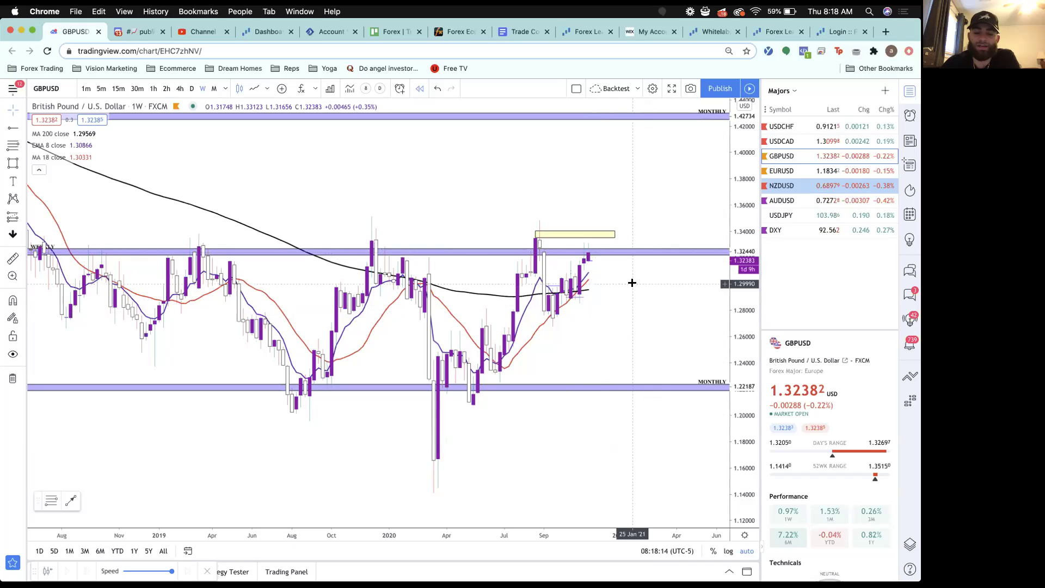
scroll(541, 267, up, 1)
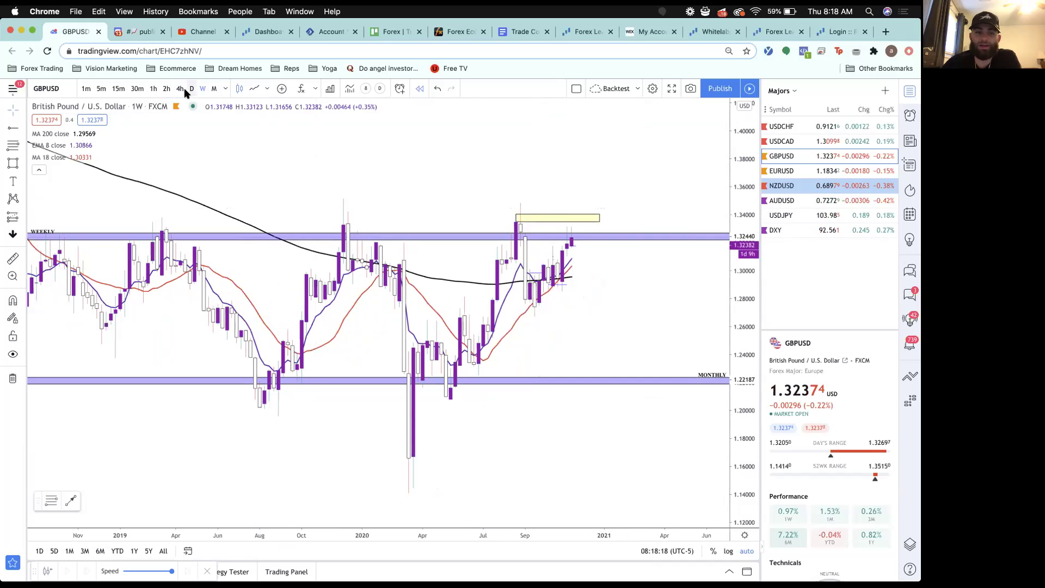
scroll(347, 187, right, 3)
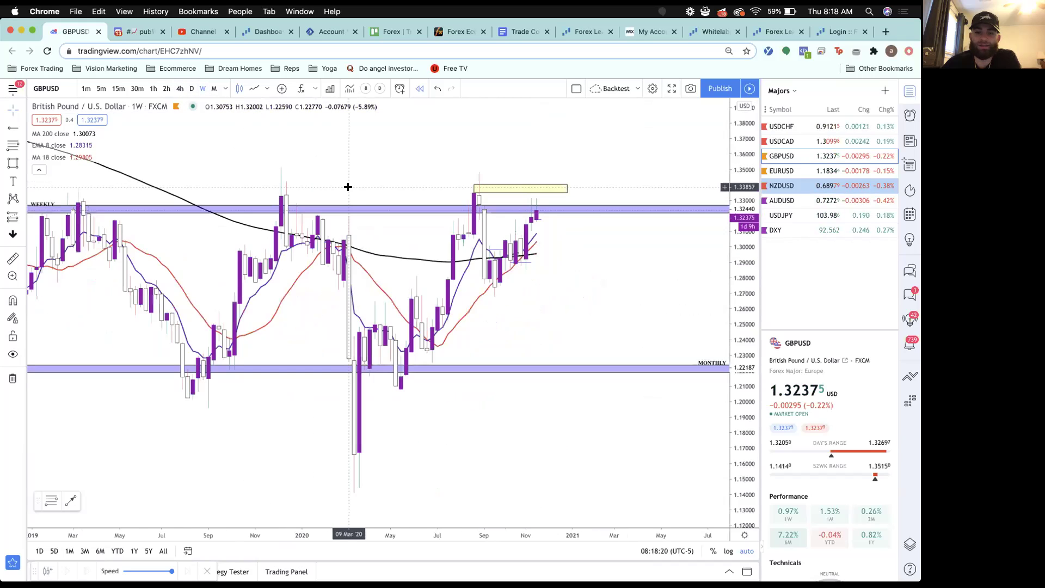
Examine the recent GBPUSD price action around the weekly zone on the daily timeframe, then on the 4-hour timeframe
click(192, 88)
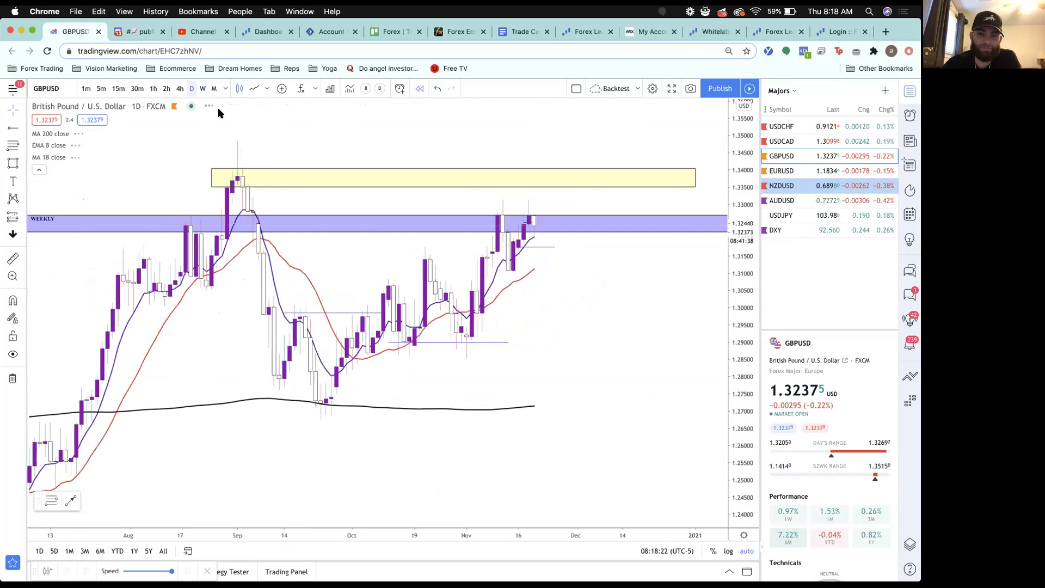
scroll(390, 318, down, 2)
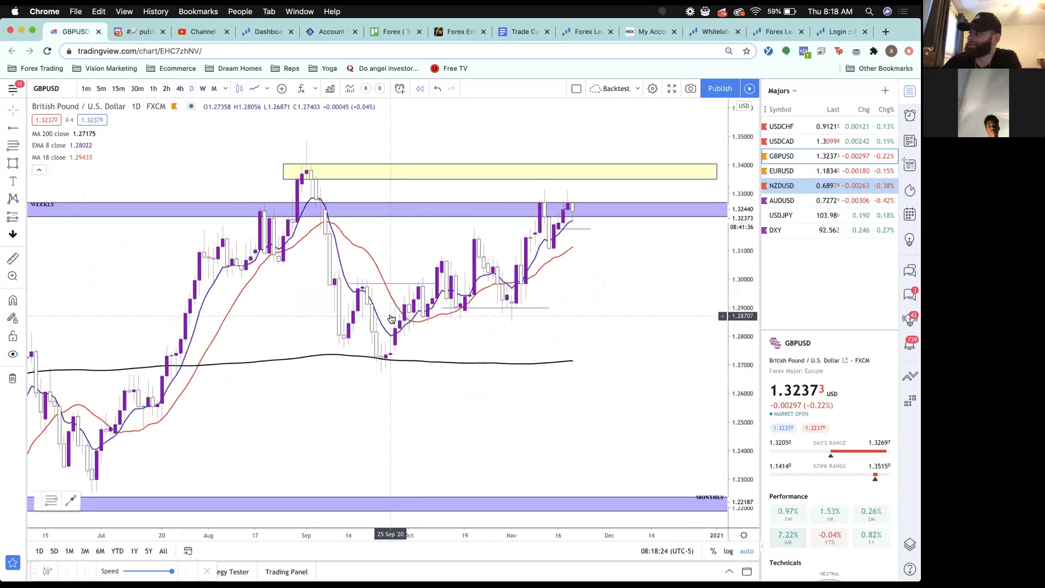
scroll(391, 319, up, 1)
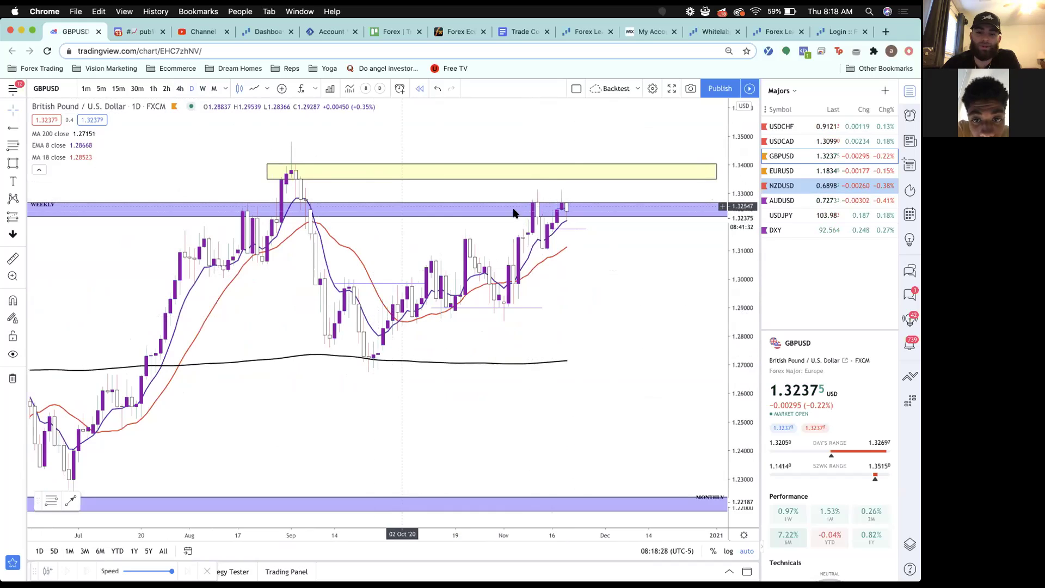
scroll(523, 212, up, 1)
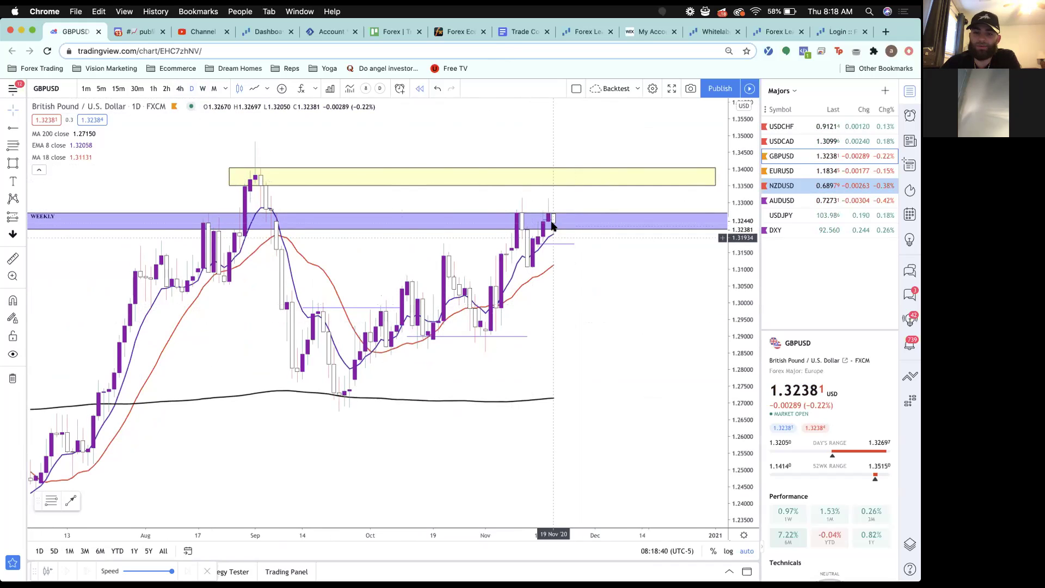
scroll(553, 230, up, 2)
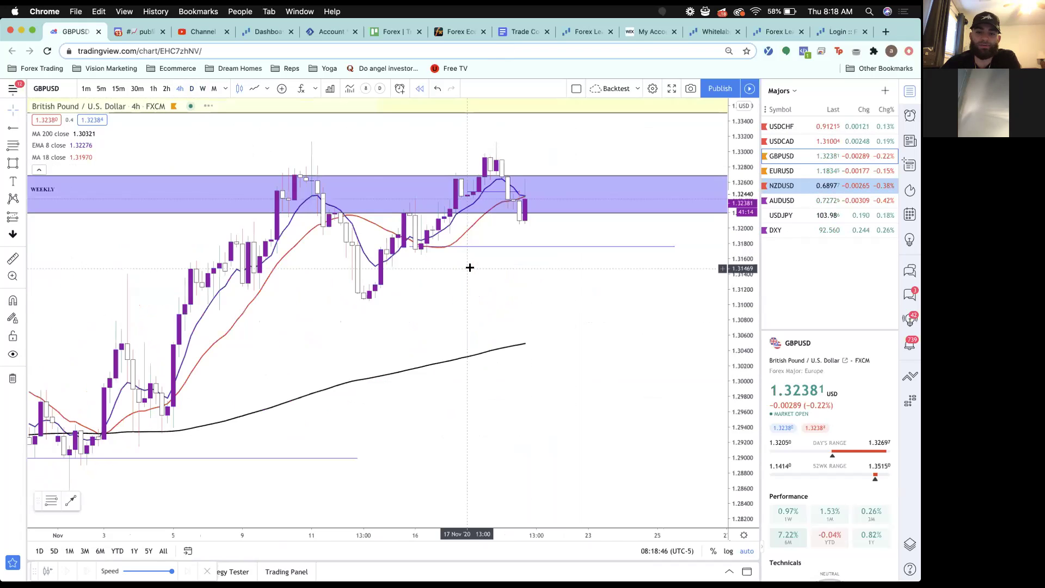
scroll(407, 157, down, 4)
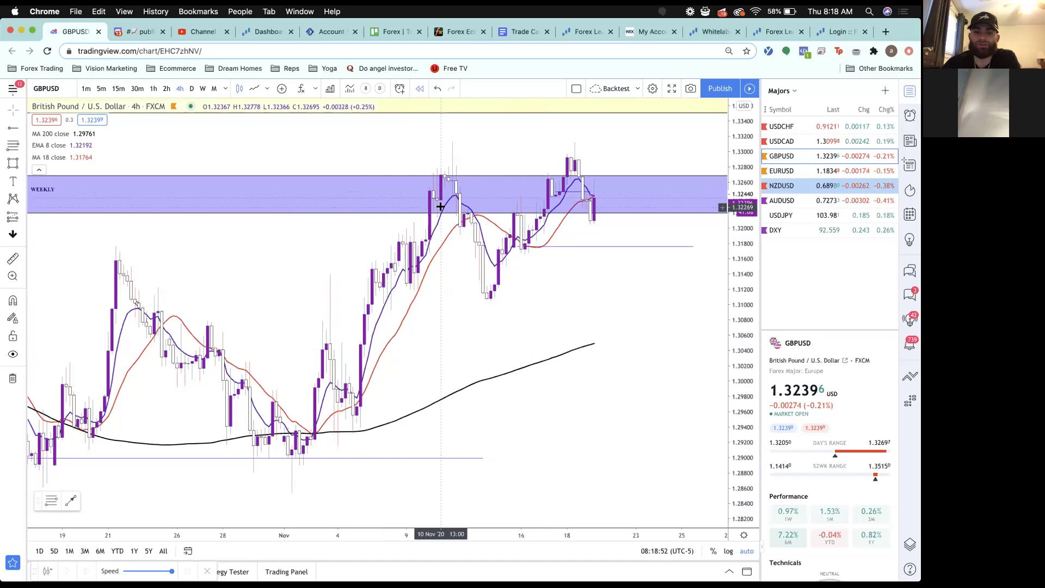
scroll(360, 248, up, 1)
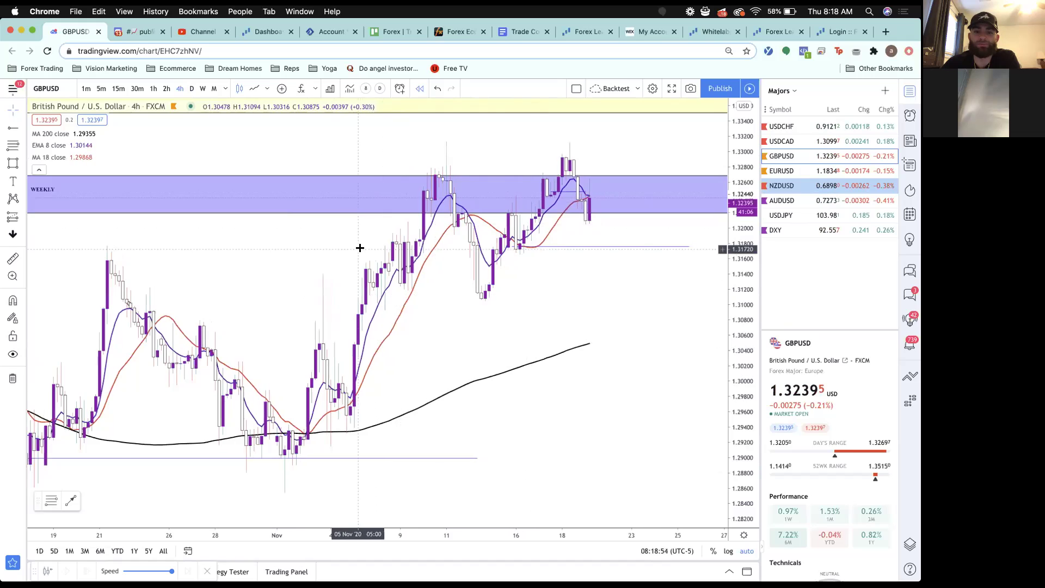
scroll(360, 248, right, 1)
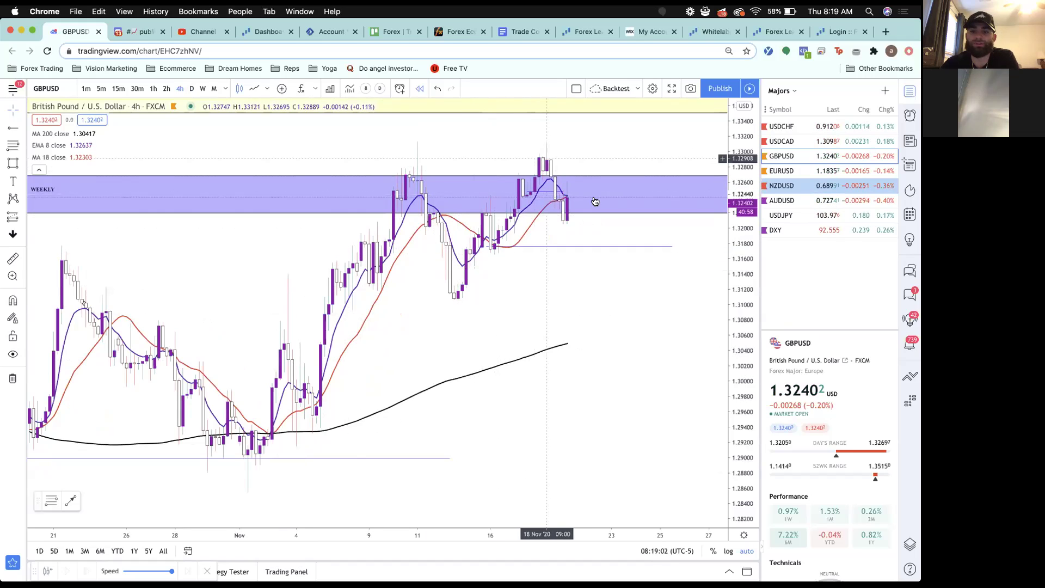
drag(560, 187, 534, 192)
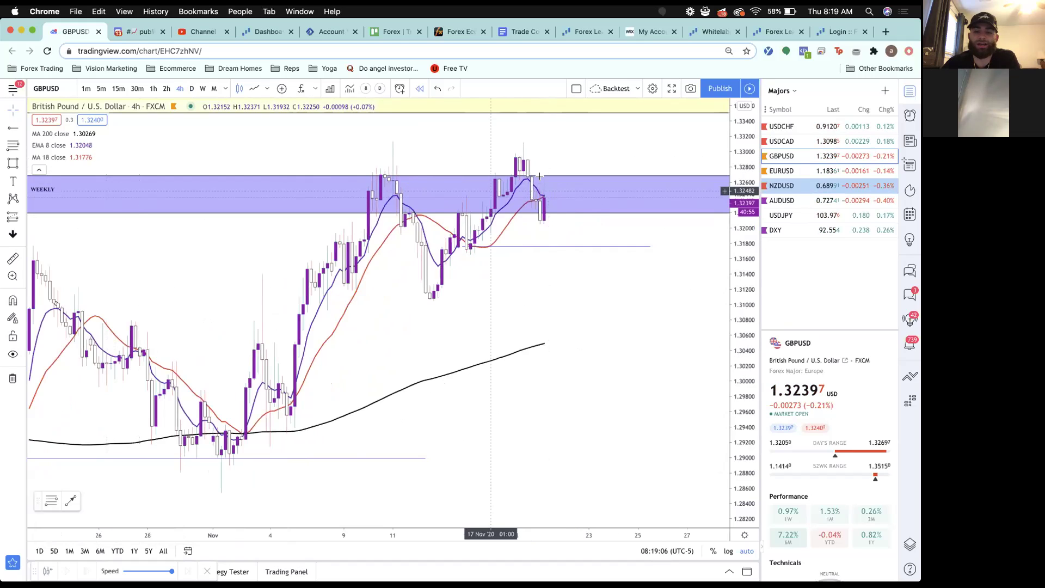
drag(531, 191, 505, 192)
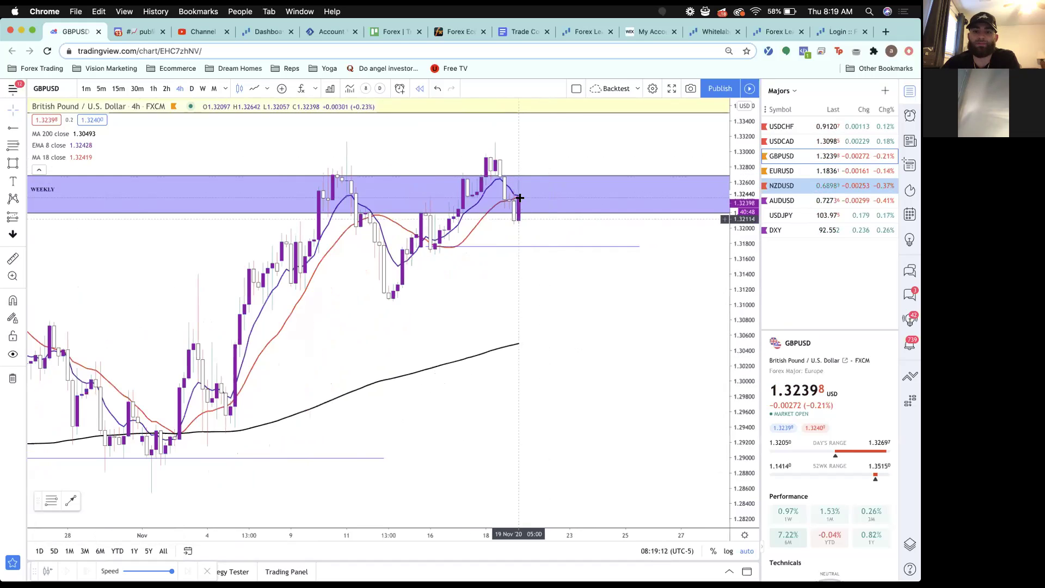
Switch GBPUSD to the 30-minute timeframe and draw a horizontal line at about 1.3266, just inside the weekly zone's upper edge
click(137, 88)
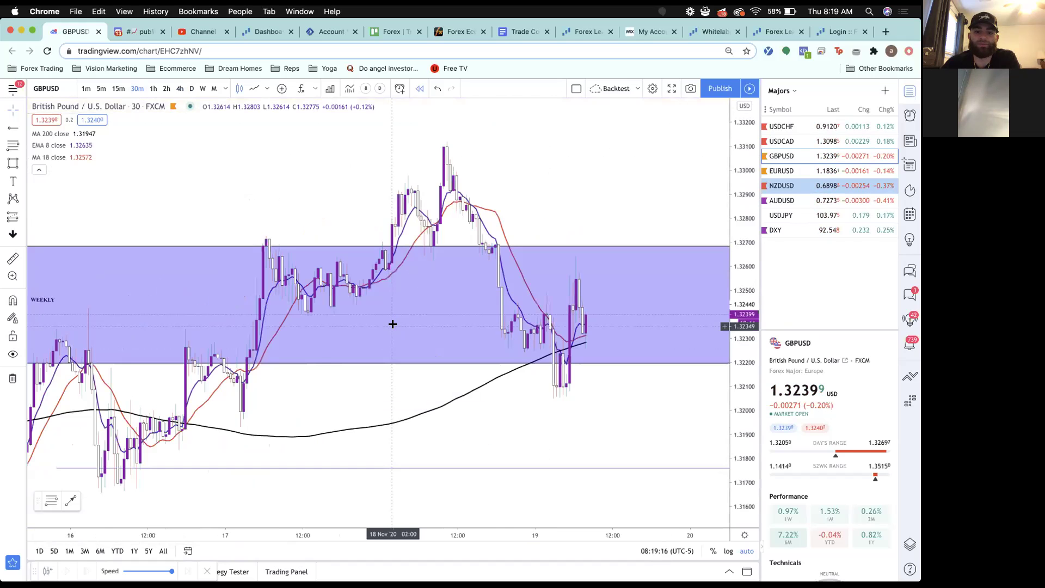
scroll(384, 328, down, 2)
click(22, 129)
click(82, 132)
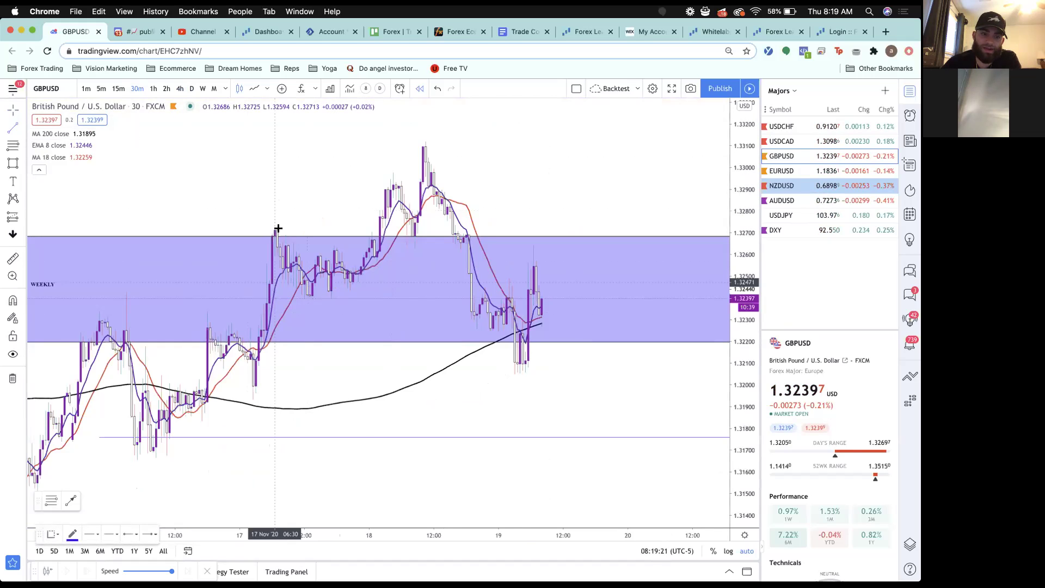
click(383, 240)
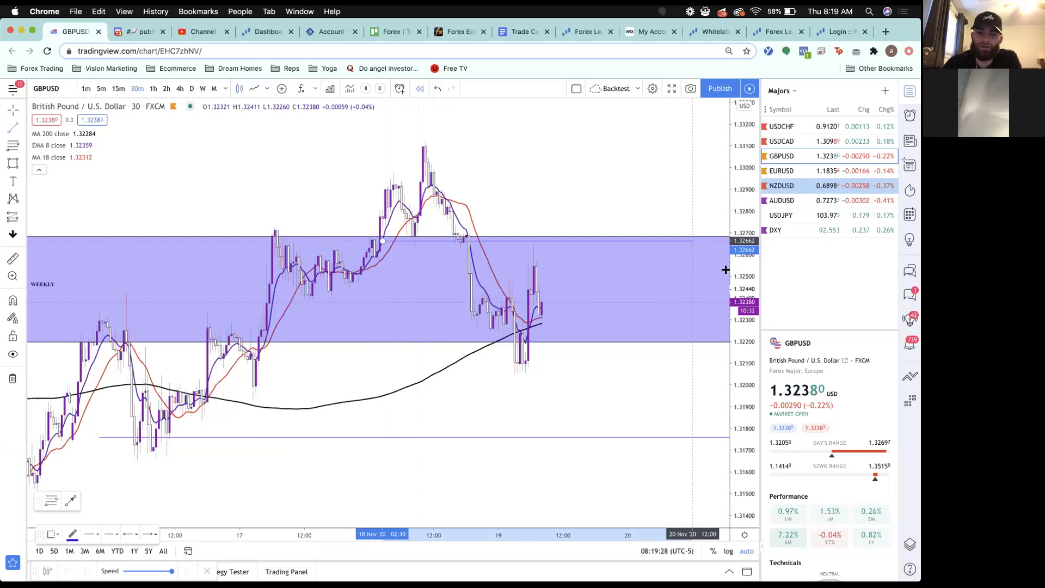
click(703, 241)
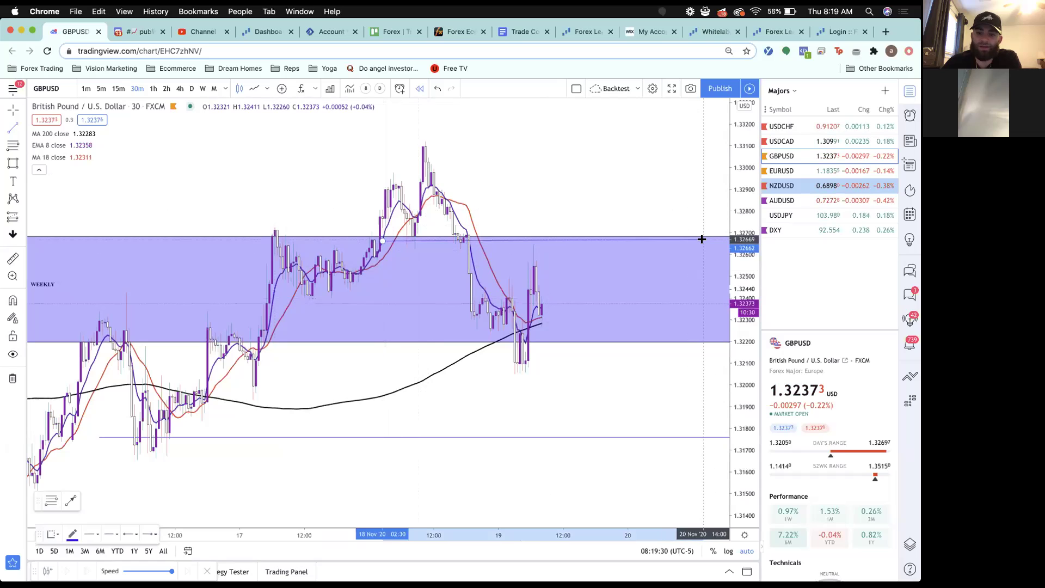
right_click(719, 240)
Draw a second horizontal line through the weekly zone at about 1.3247, starting from the 17 November price action
click(583, 198)
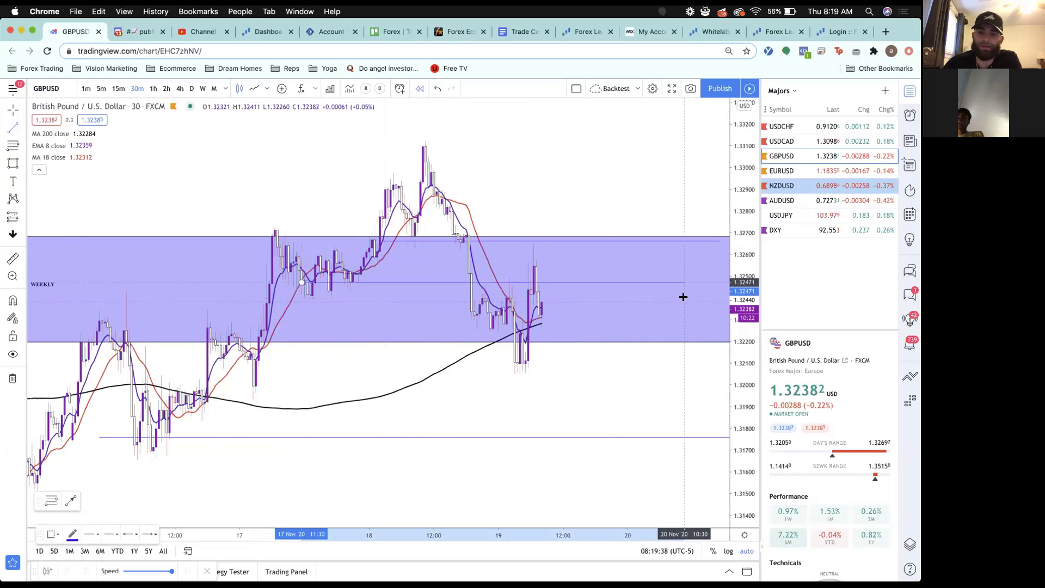
shift+click(719, 294)
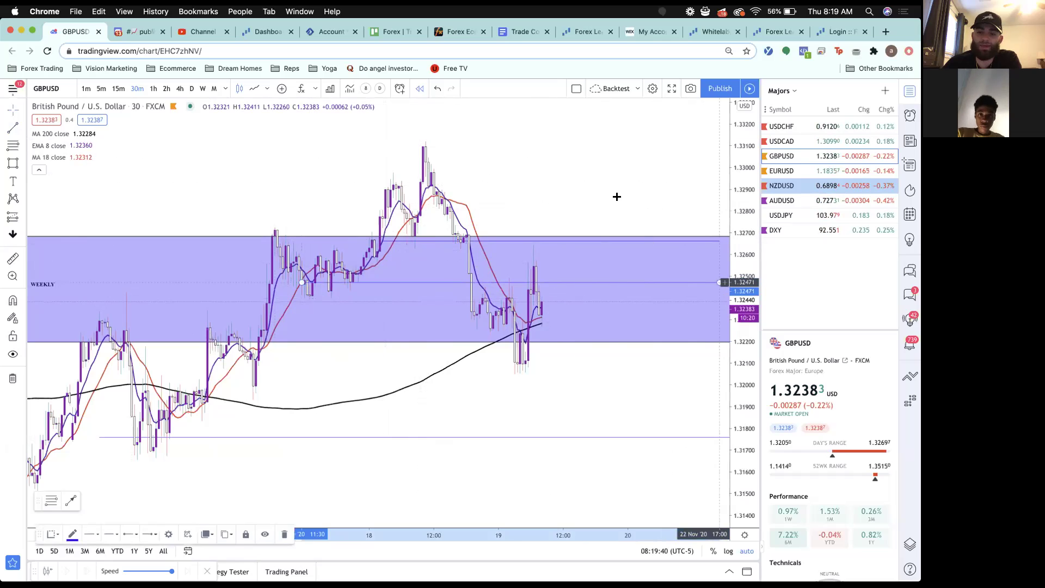
click(615, 196)
scroll(365, 285, up, 3)
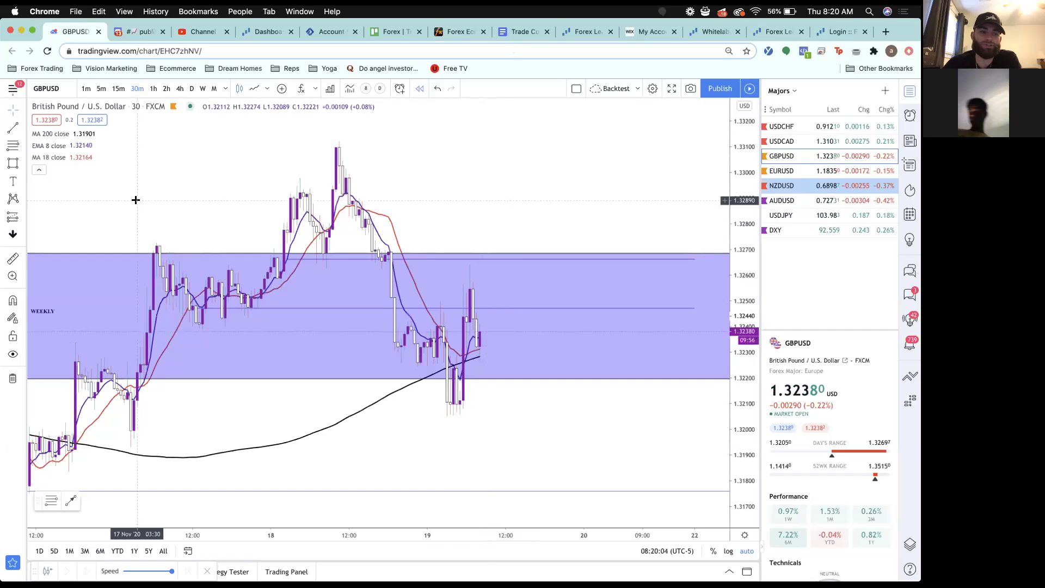
Place a short position after the latest candle with entry at about 1.3228 and the stop at about 1.3268
click(12, 217)
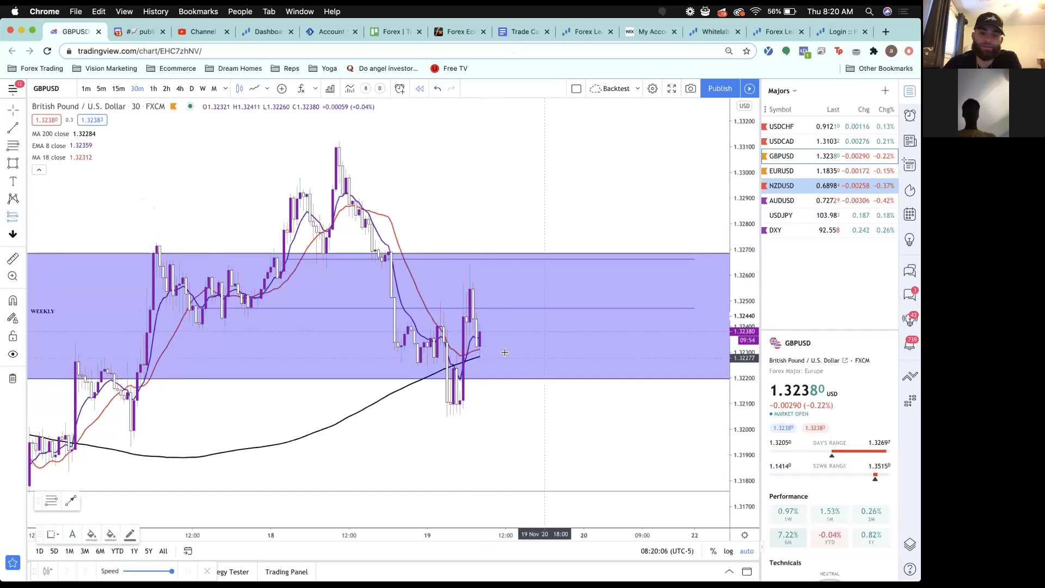
click(504, 357)
mouse_move(504, 270)
mouse_down()
mouse_move(490, 255)
mouse_move(498, 254)
mouse_up()
click(503, 258)
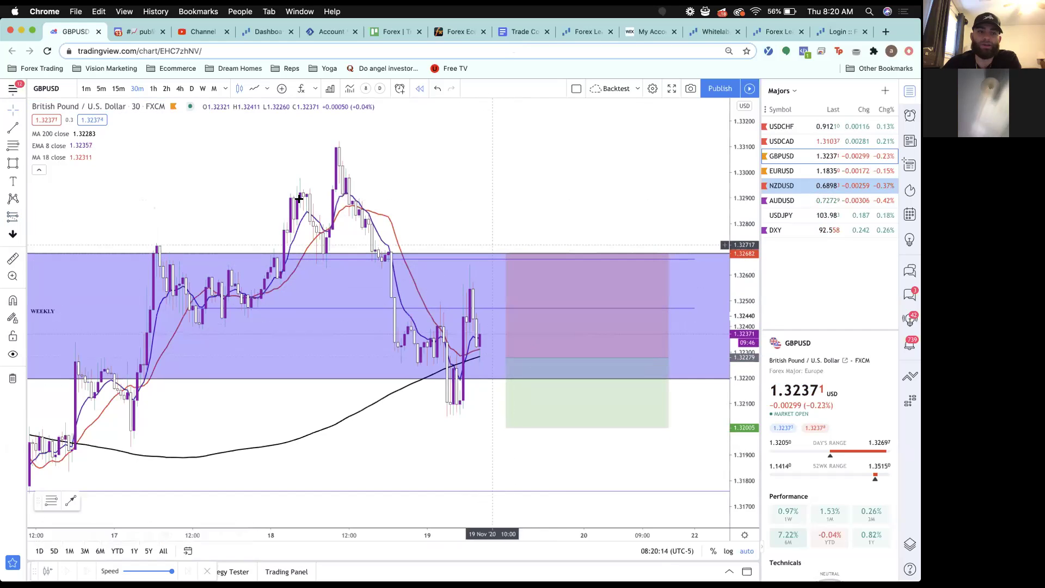
On the daily timeframe, extend the short position's target down to about 1.3079
click(179, 90)
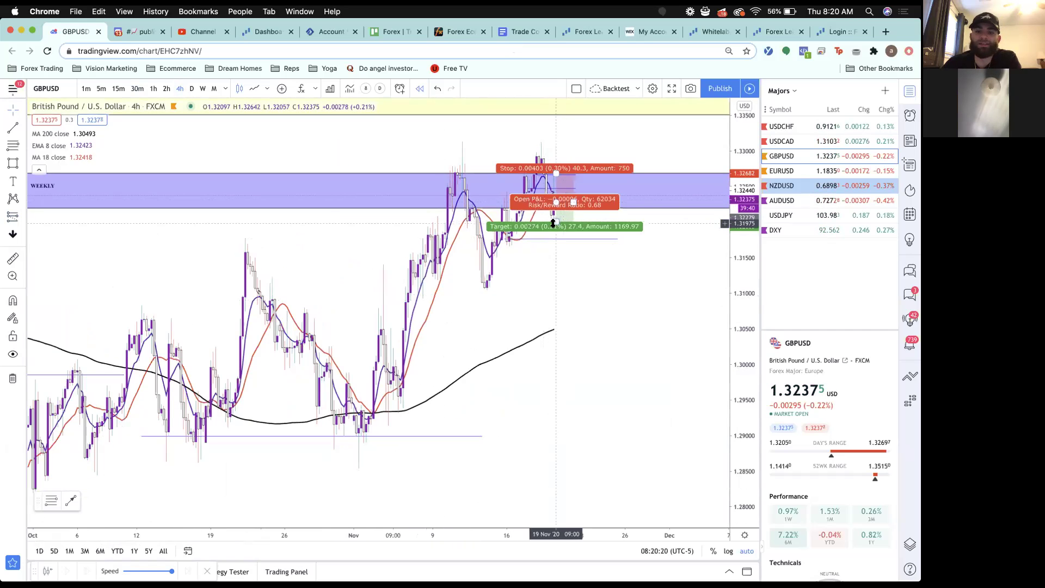
click(191, 90)
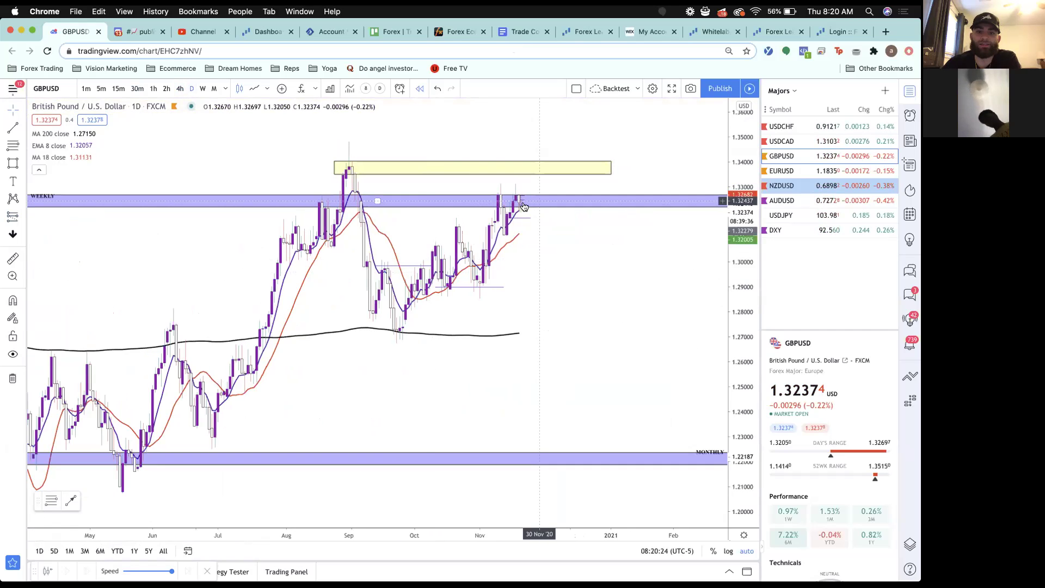
scroll(515, 218, up, 3)
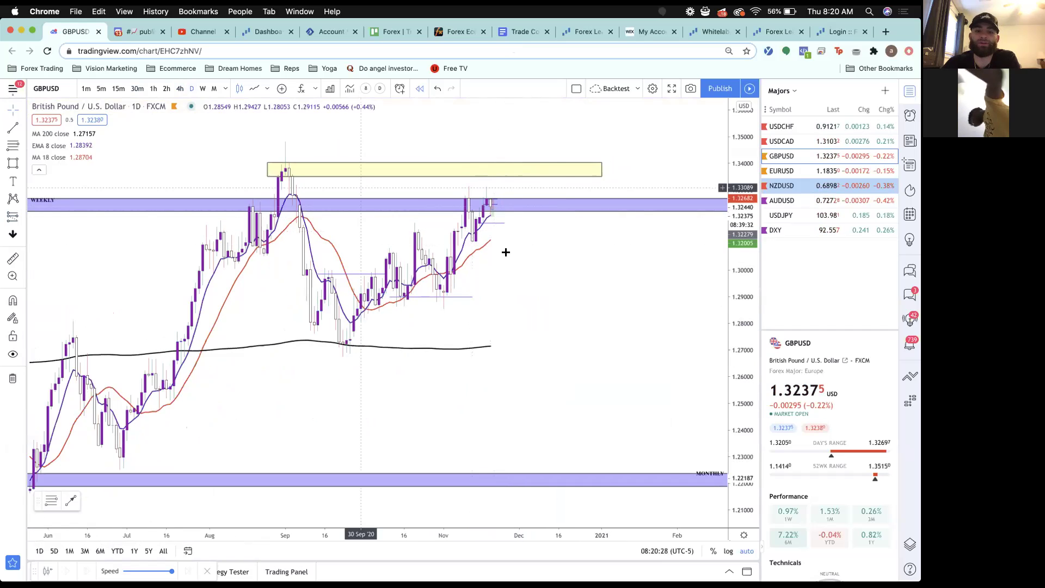
drag(492, 218, 494, 253)
click(494, 282)
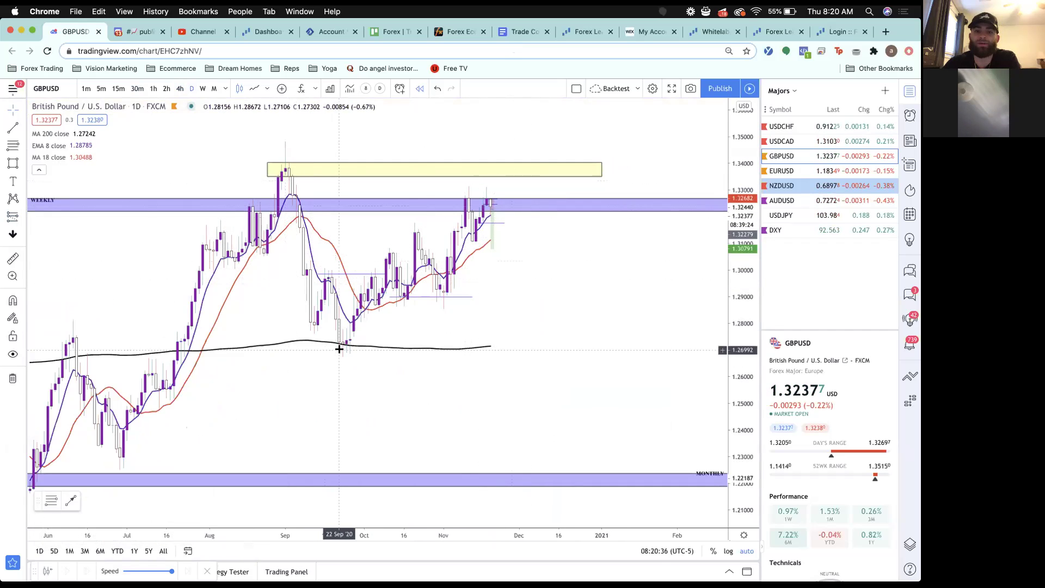
scroll(345, 310, left, 3)
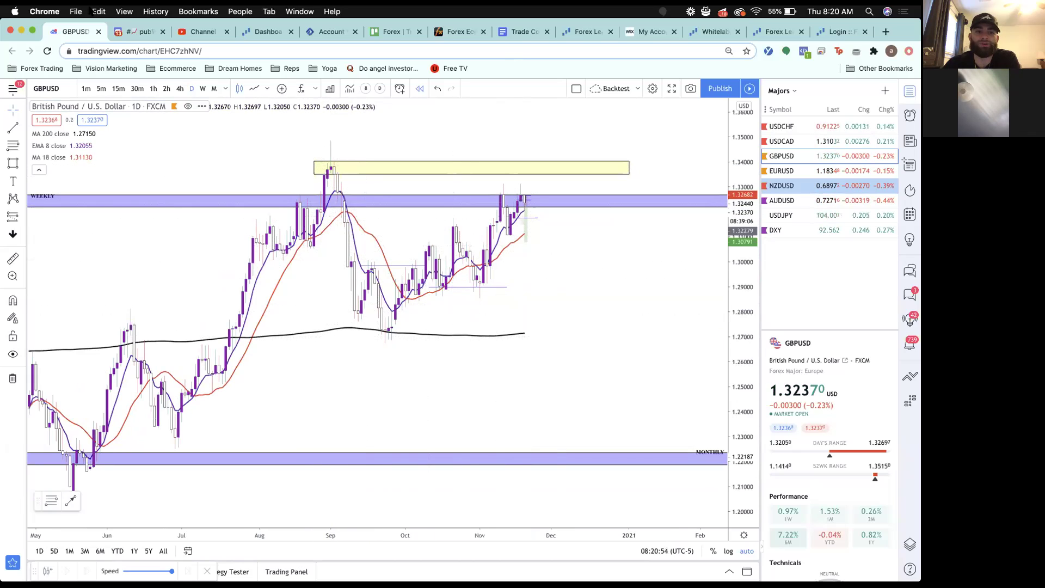
Return to the 30-minute timeframe and reposition the short position beside the latest candle with entry at about 1.3229 and stop at about 1.3269
click(180, 88)
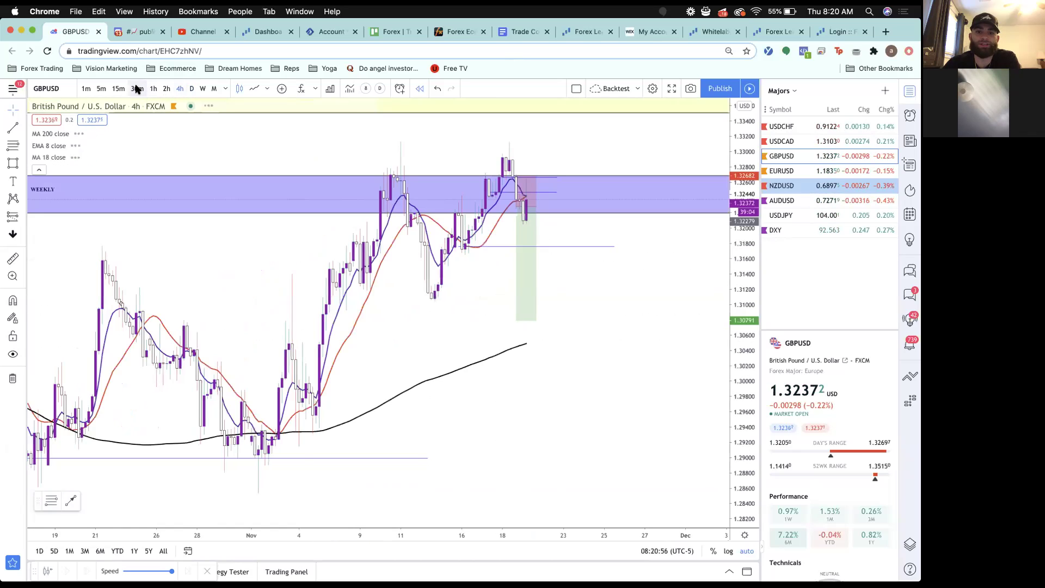
click(137, 89)
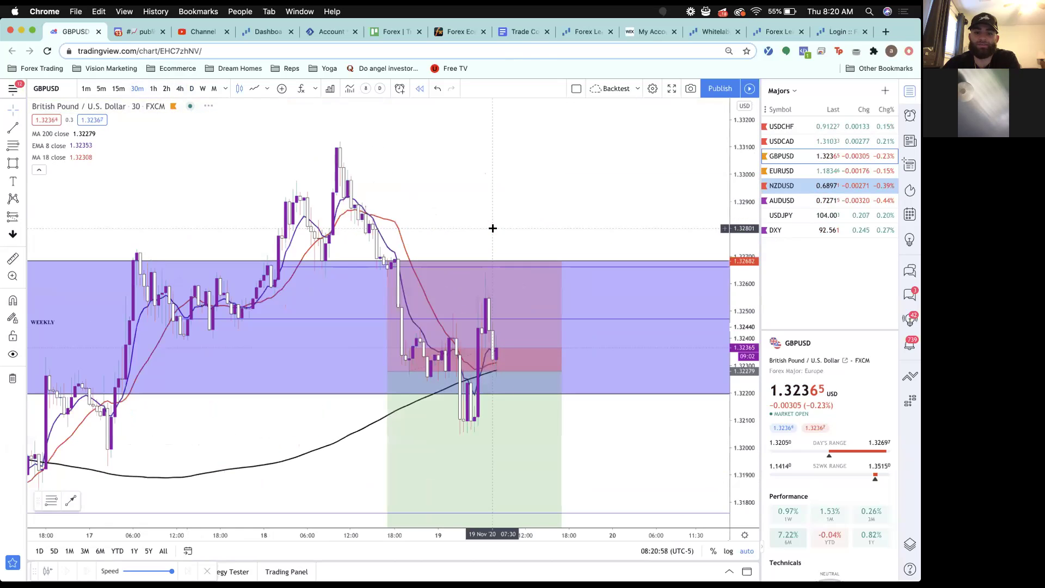
mouse_move(505, 392)
mouse_down()
mouse_move(574, 385)
mouse_move(614, 397)
mouse_move(635, 357)
mouse_move(637, 371)
mouse_up()
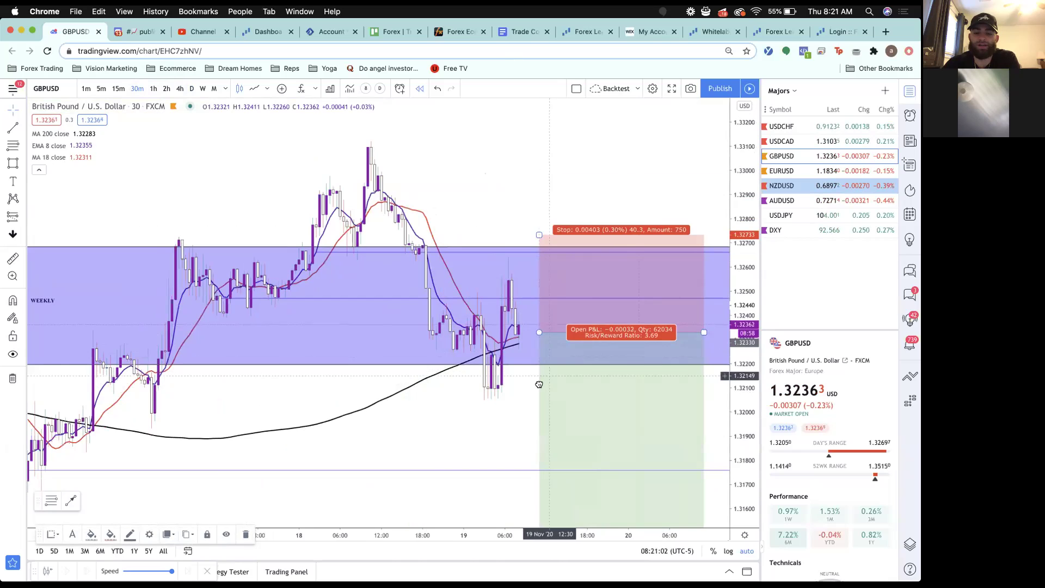
drag(549, 376, 537, 385)
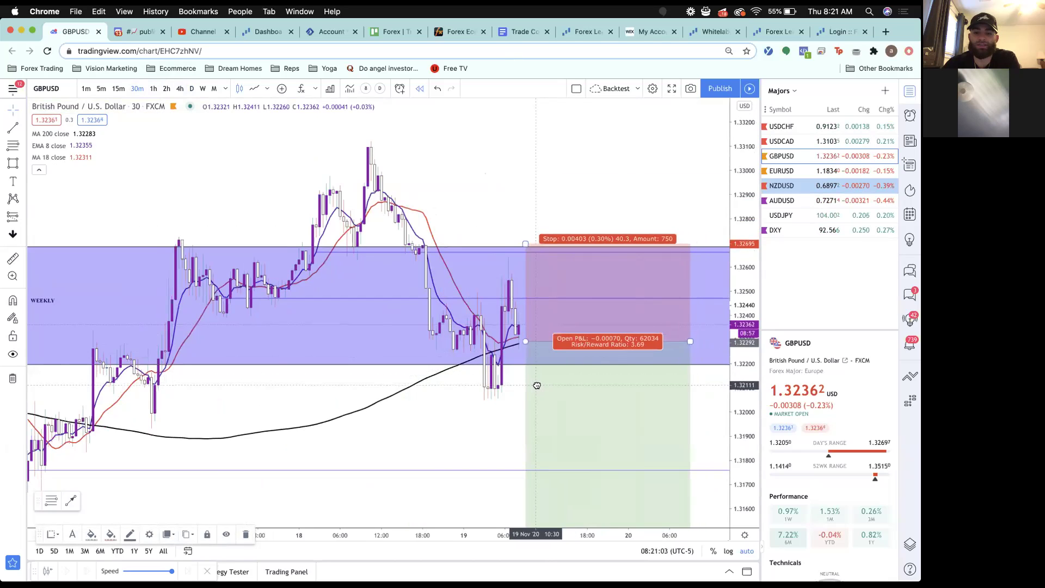
click(529, 225)
scroll(510, 336, down, 3)
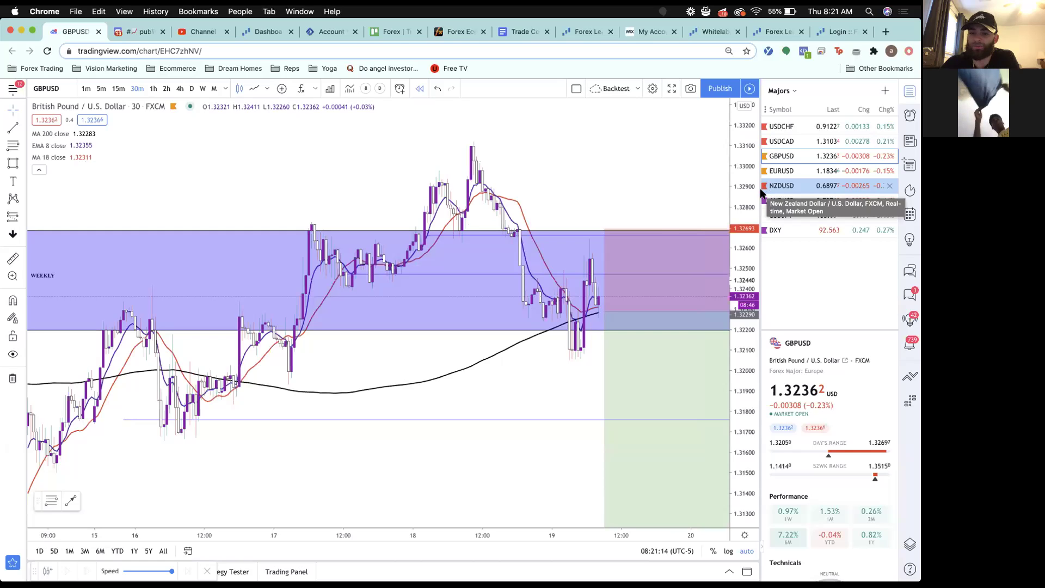
Move GBPUSD to the top of the watchlist, above USDCHF
click(613, 289)
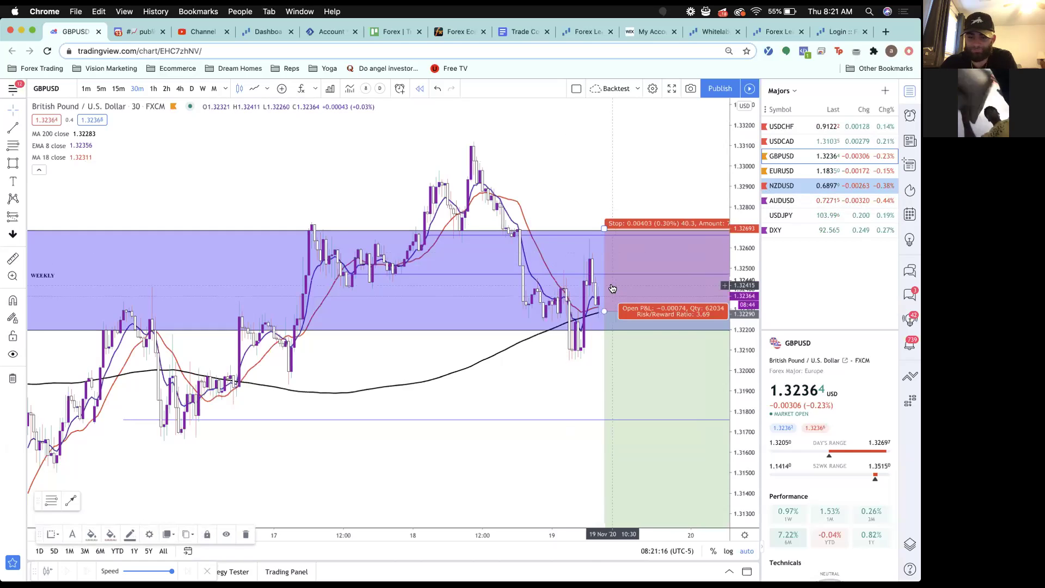
click(579, 394)
scroll(582, 368, right, 1)
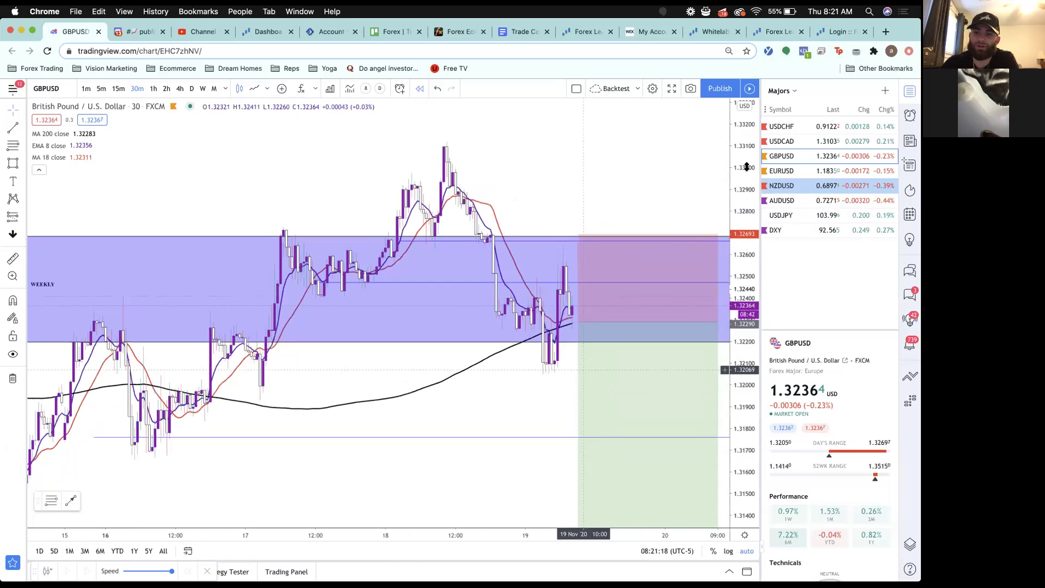
drag(782, 156, 782, 126)
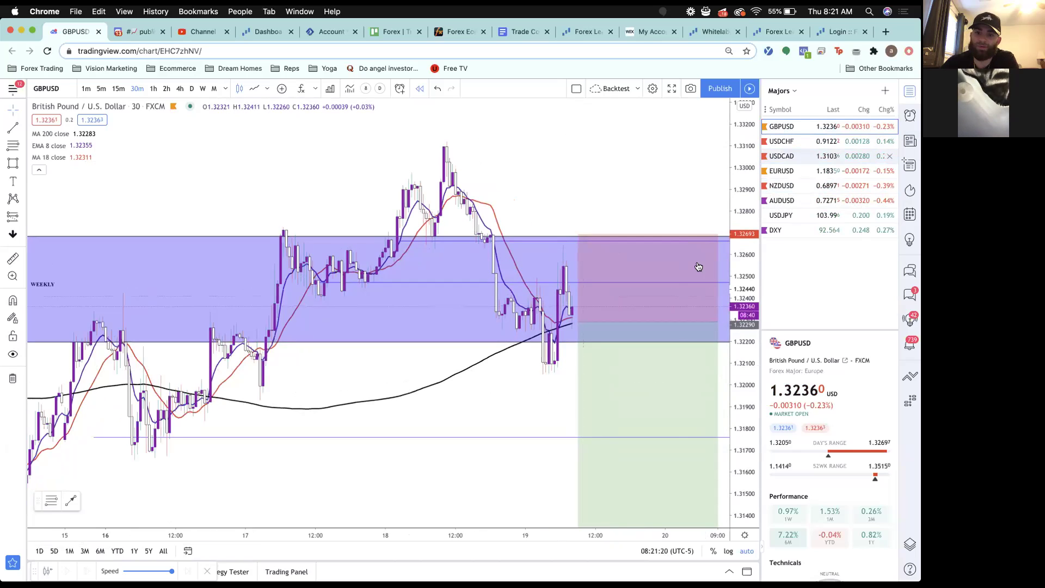
Open the EURUSD chart and delete the blue projection arrow pointing upward
click(797, 169)
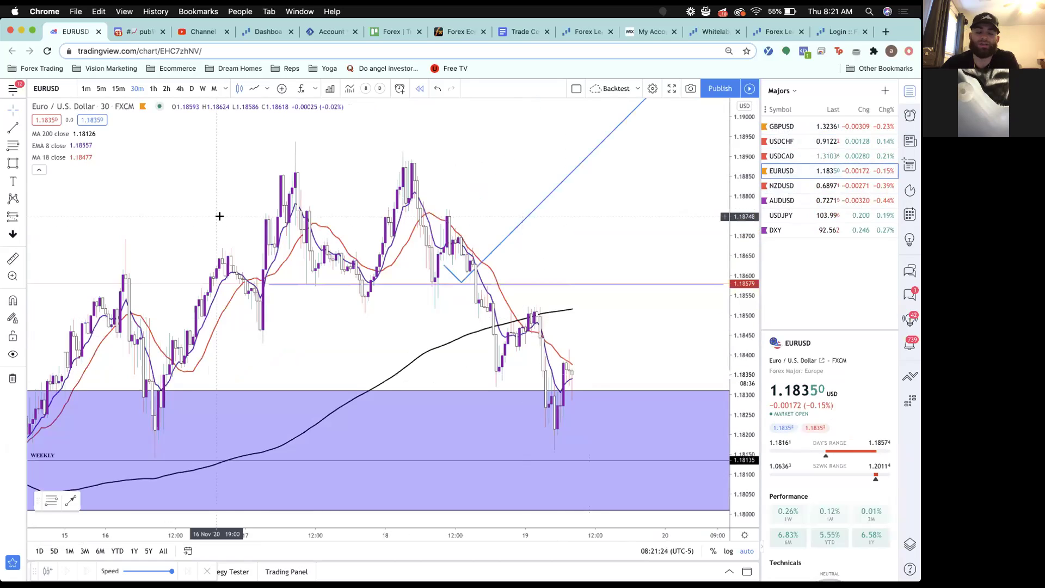
click(543, 203)
key(Delete)
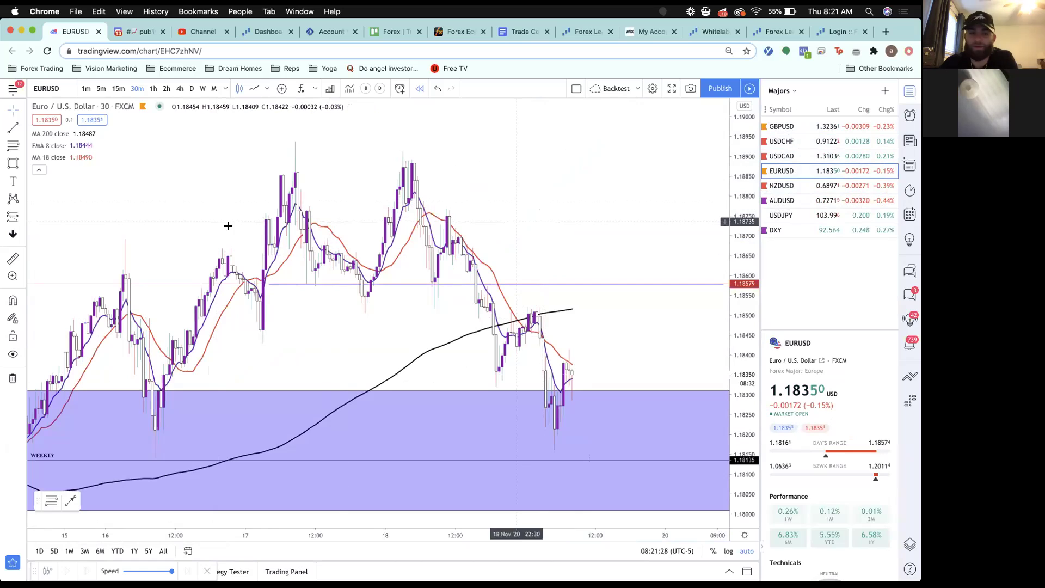
Examine EURUSD price action against the weekly and monthly zones on the weekly timeframe, then on the monthly timeframe
click(180, 89)
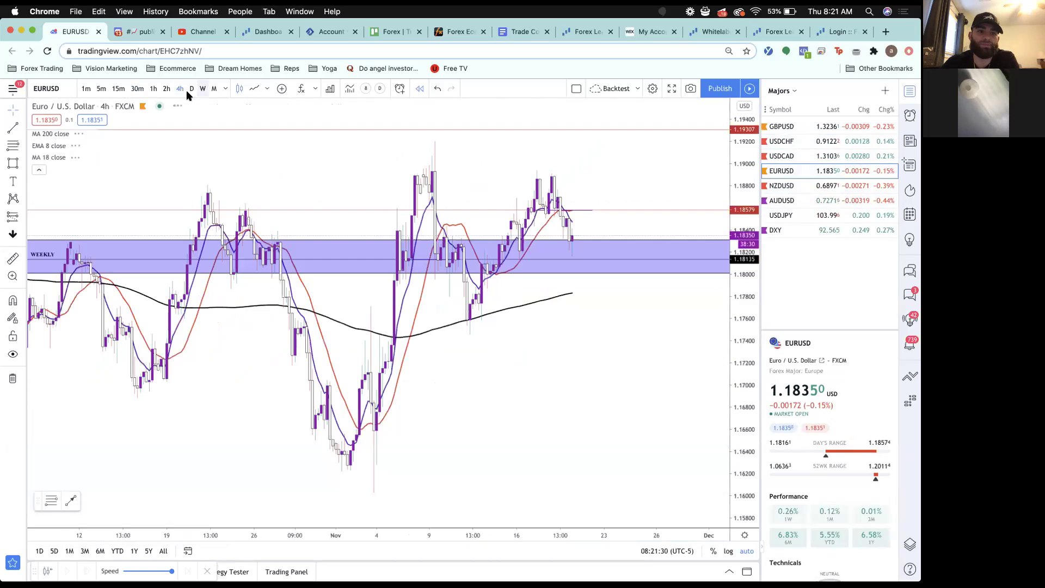
click(201, 89)
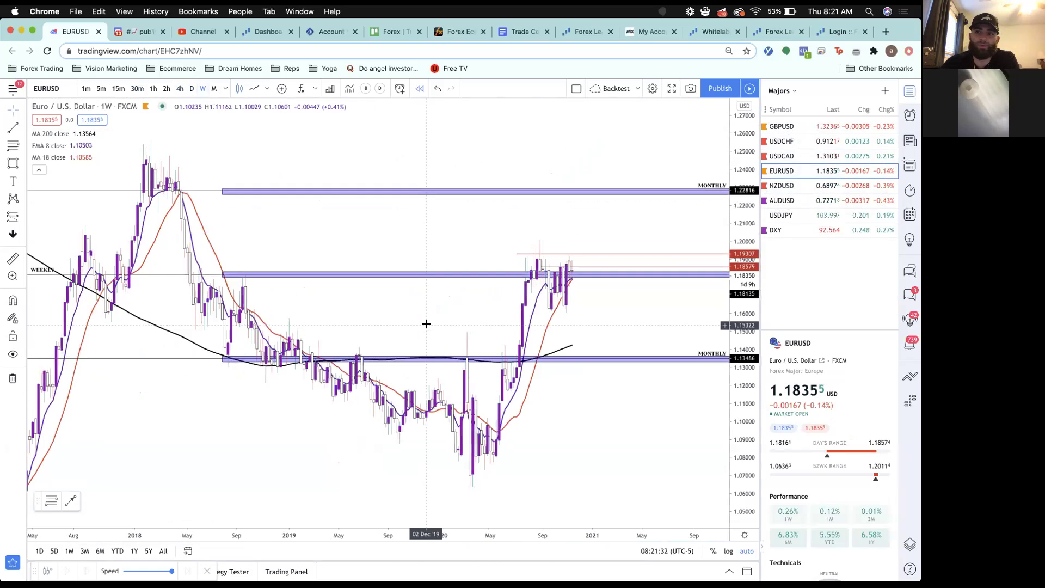
scroll(427, 324, up, 5)
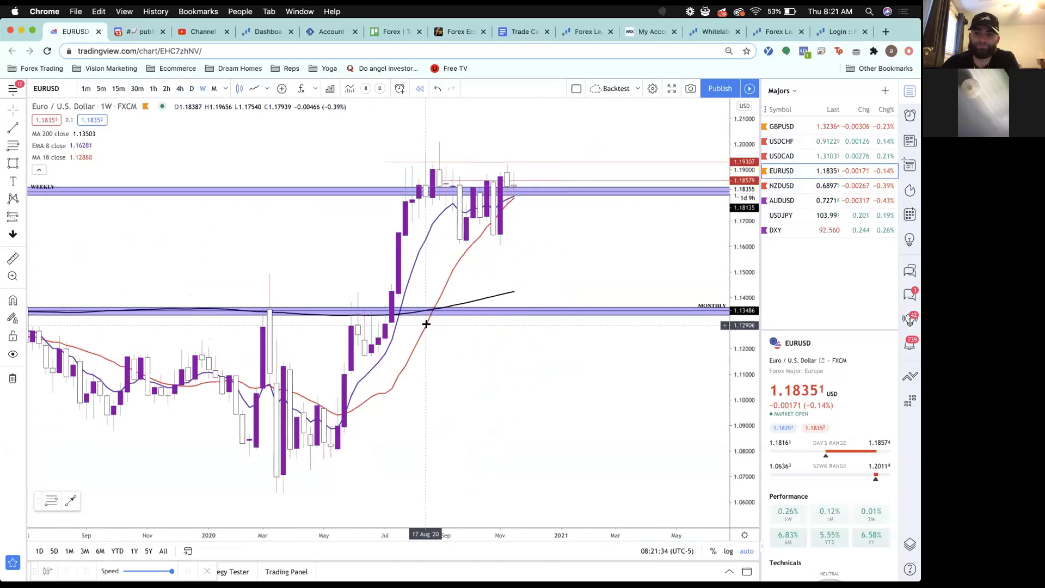
scroll(531, 238, up, 2)
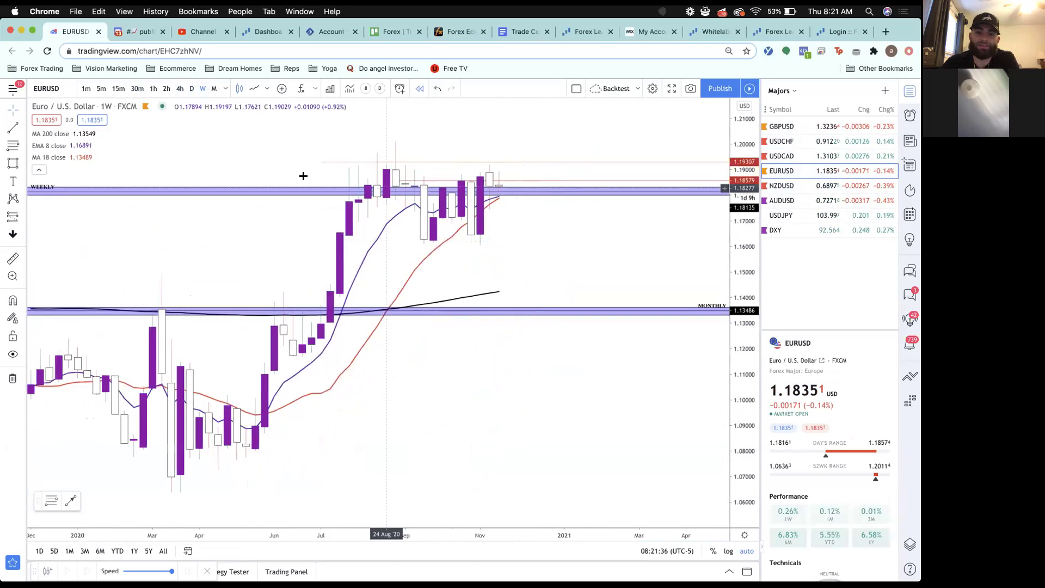
scroll(490, 182, down, 1)
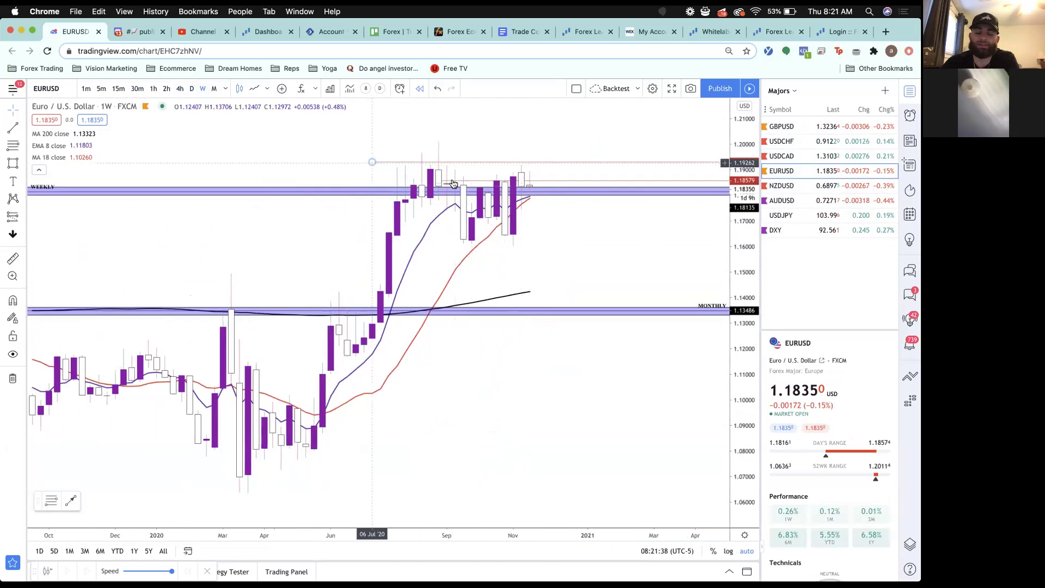
scroll(430, 168, down, 1)
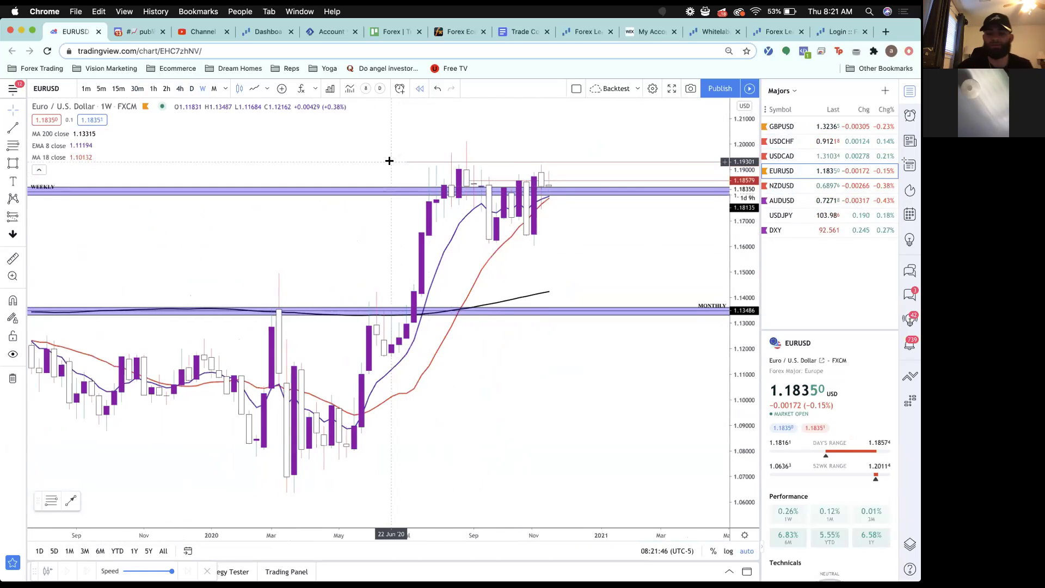
click(212, 90)
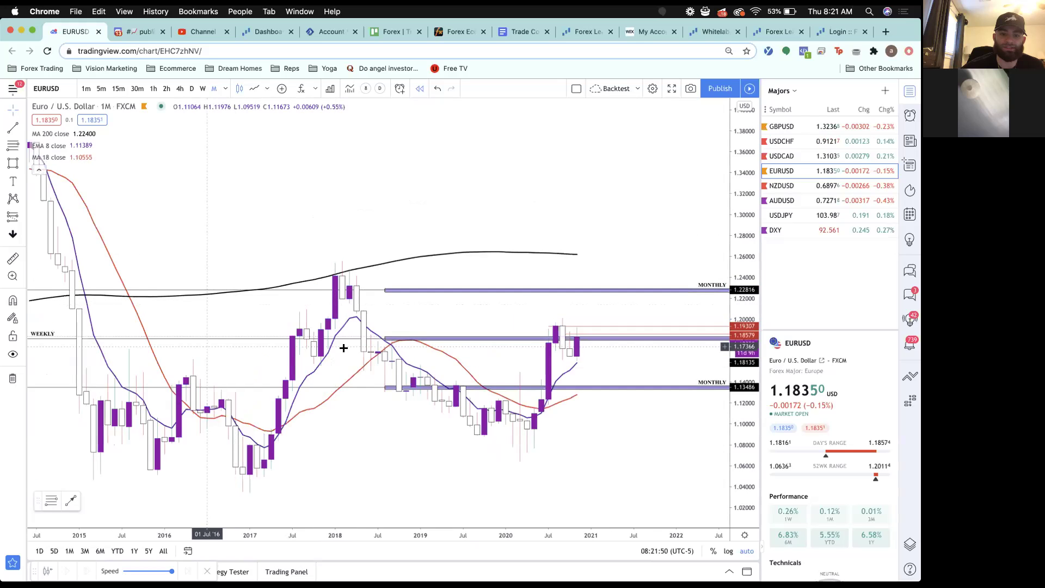
drag(318, 349, 303, 346)
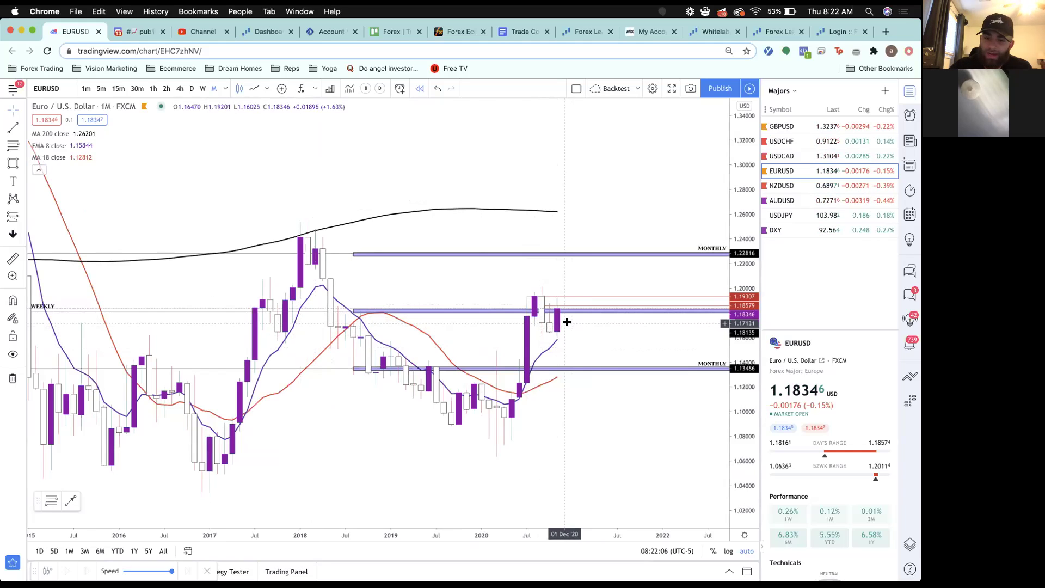
Examine EURUSD on the daily timeframe around the weekly zone and the red levels above it
click(191, 88)
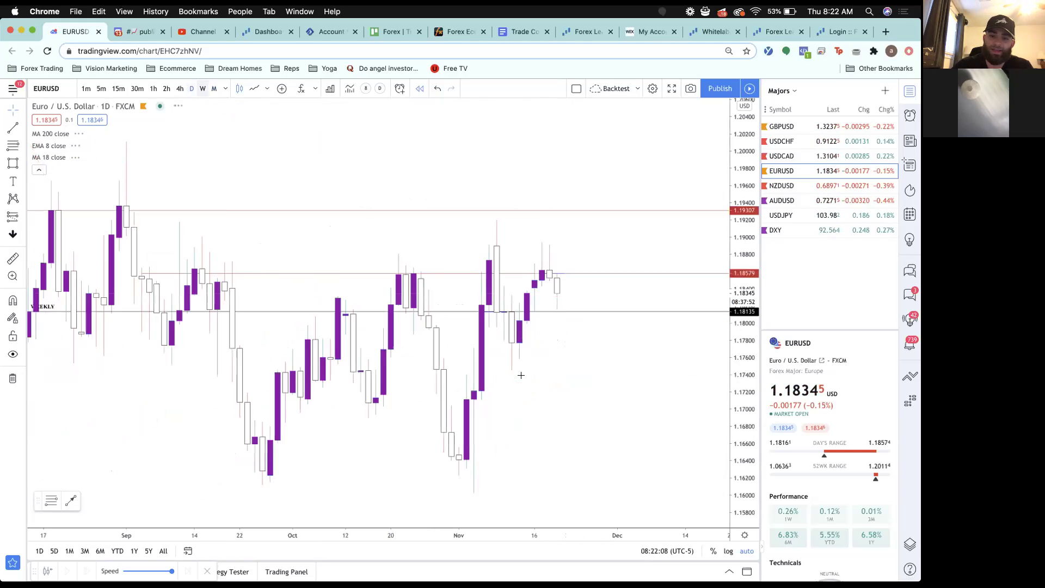
scroll(529, 249, up, 1)
scroll(529, 249, down, 2)
scroll(530, 249, right, 2)
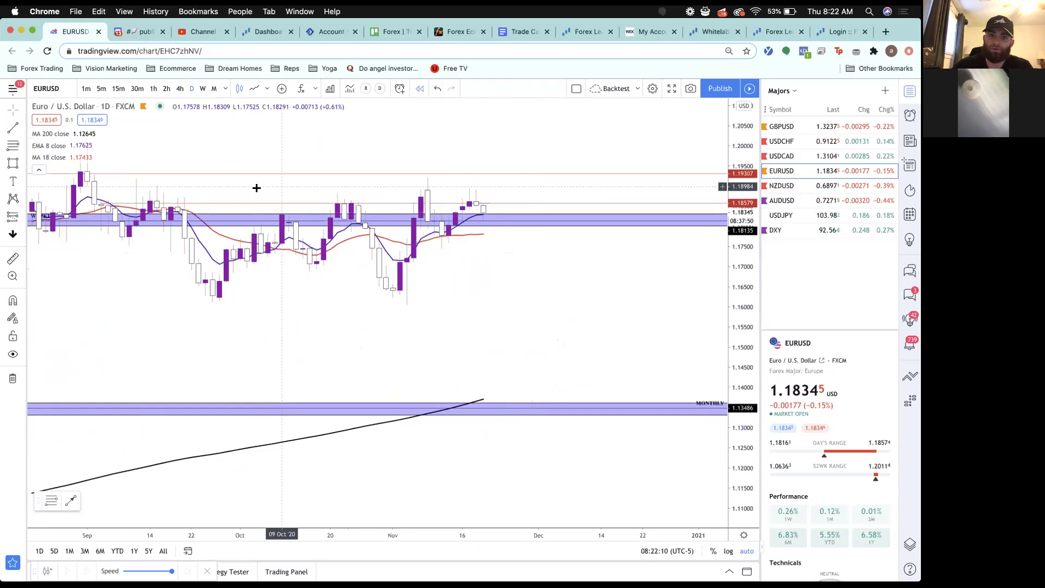
scroll(234, 199, down, 3)
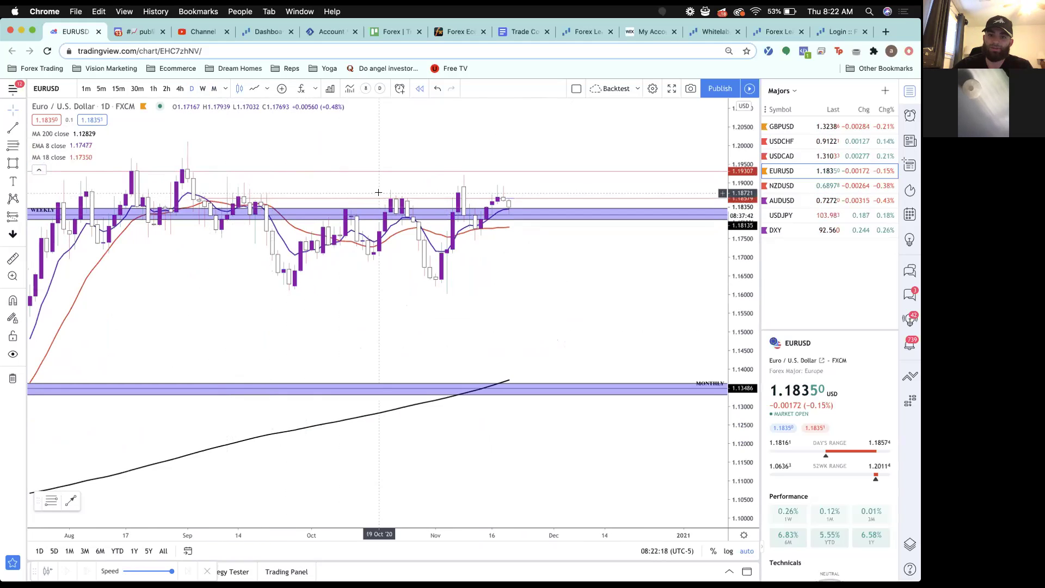
Examine EURUSD on the 4-hour timeframe, then on the 30-minute timeframe, around the weekly zone and the 1.18579 level
scroll(348, 199, right, 5)
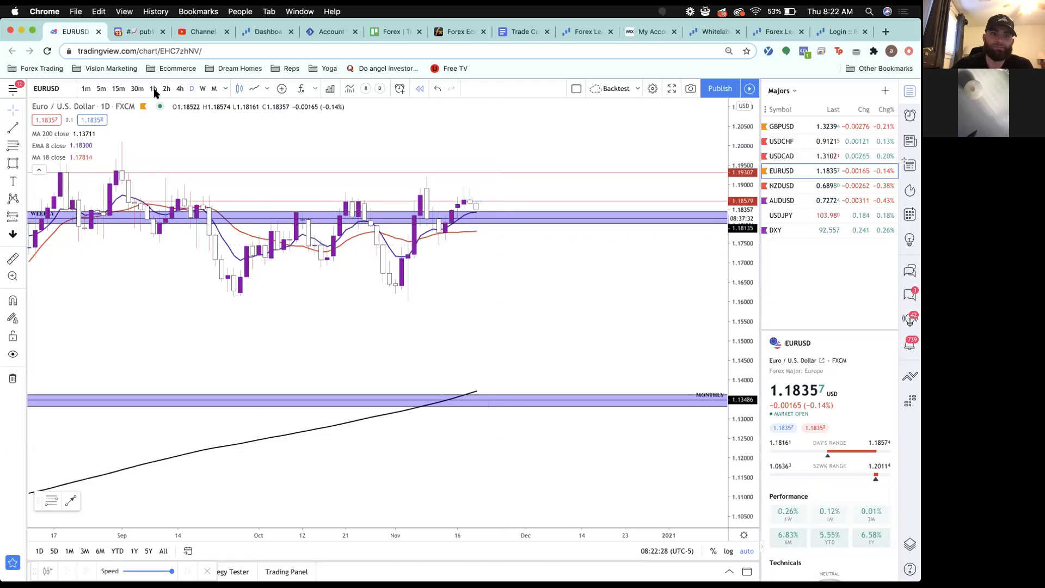
scroll(419, 240, up, 3)
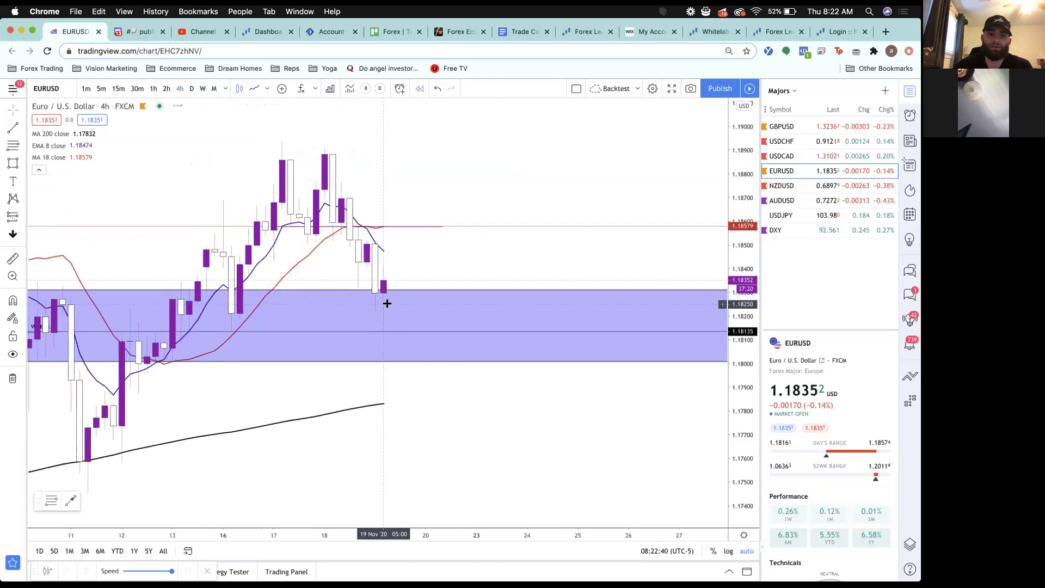
scroll(531, 210, right, 2)
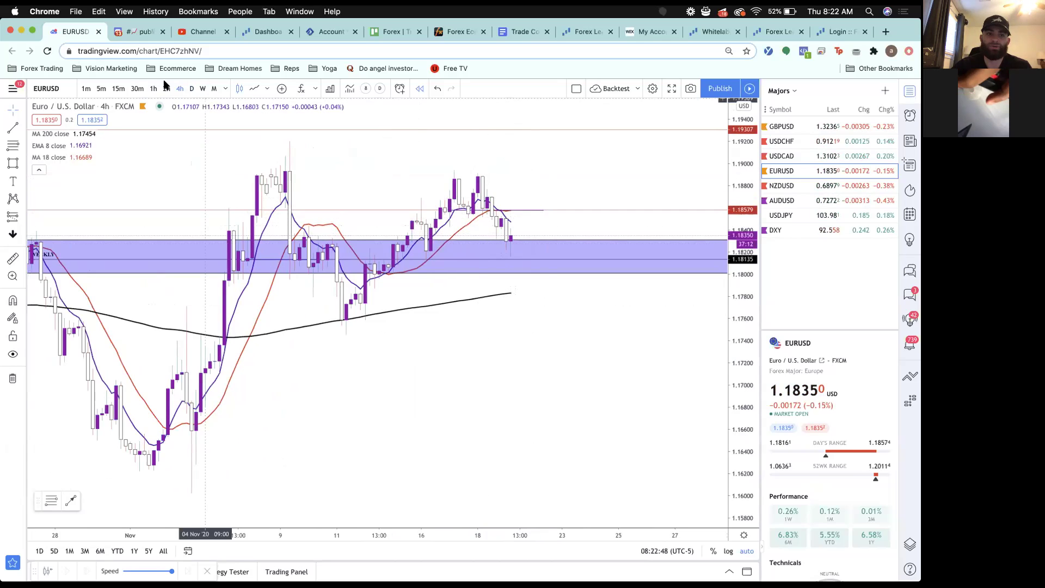
click(137, 89)
scroll(426, 291, down, 8)
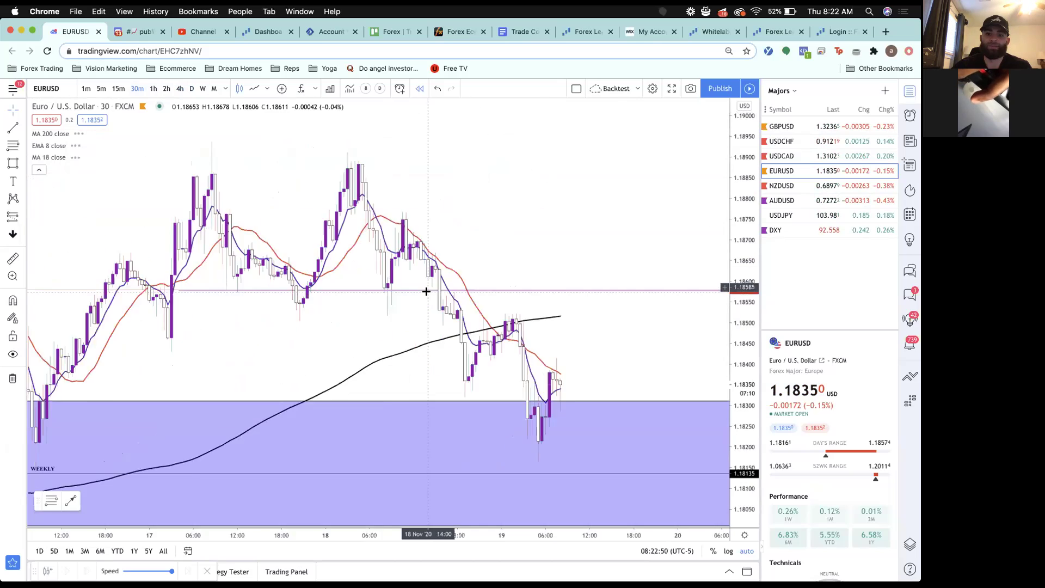
scroll(426, 290, right, 5)
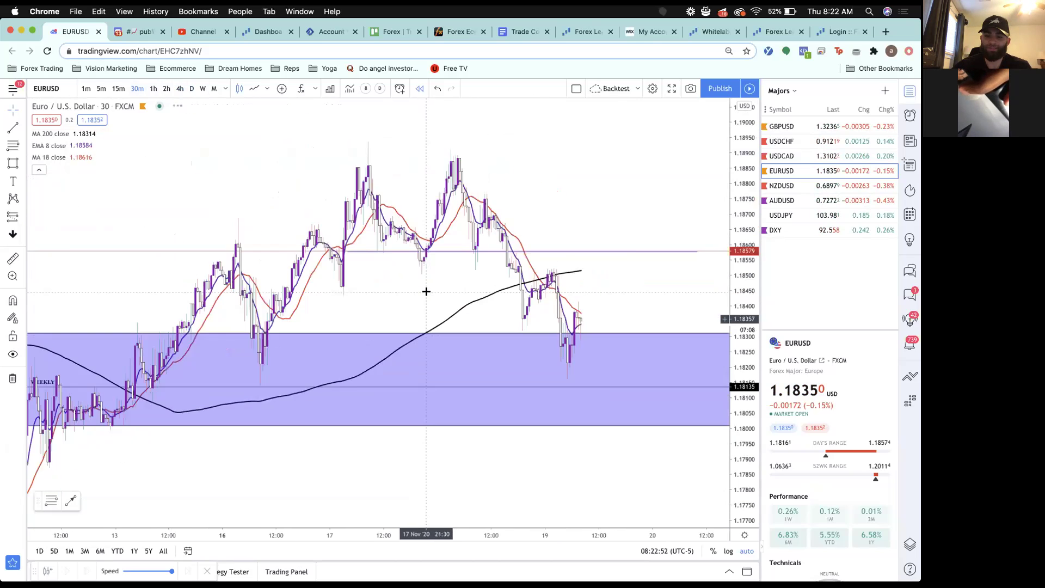
scroll(427, 301, up, 2)
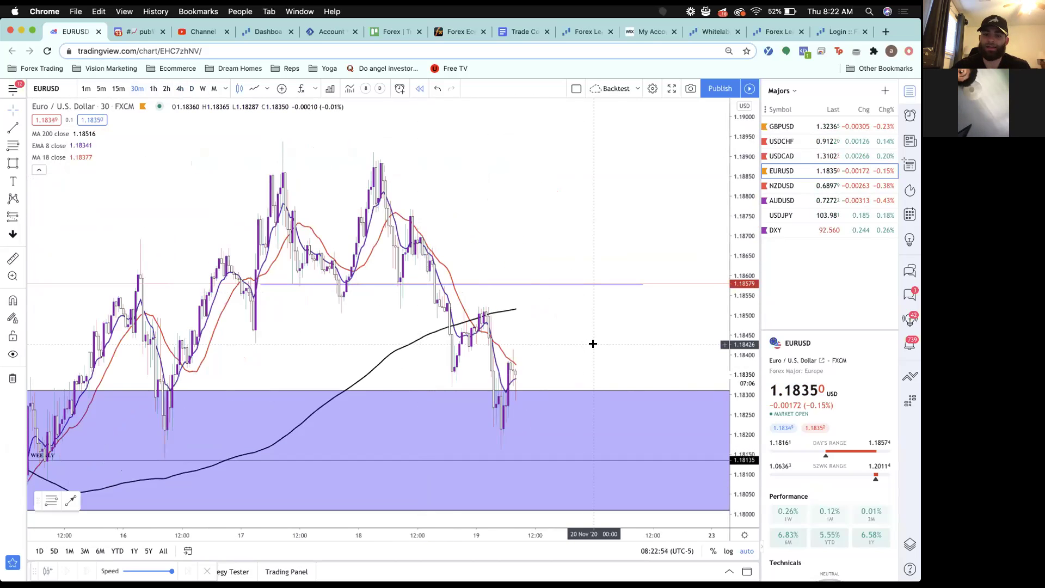
scroll(480, 341, left, 2)
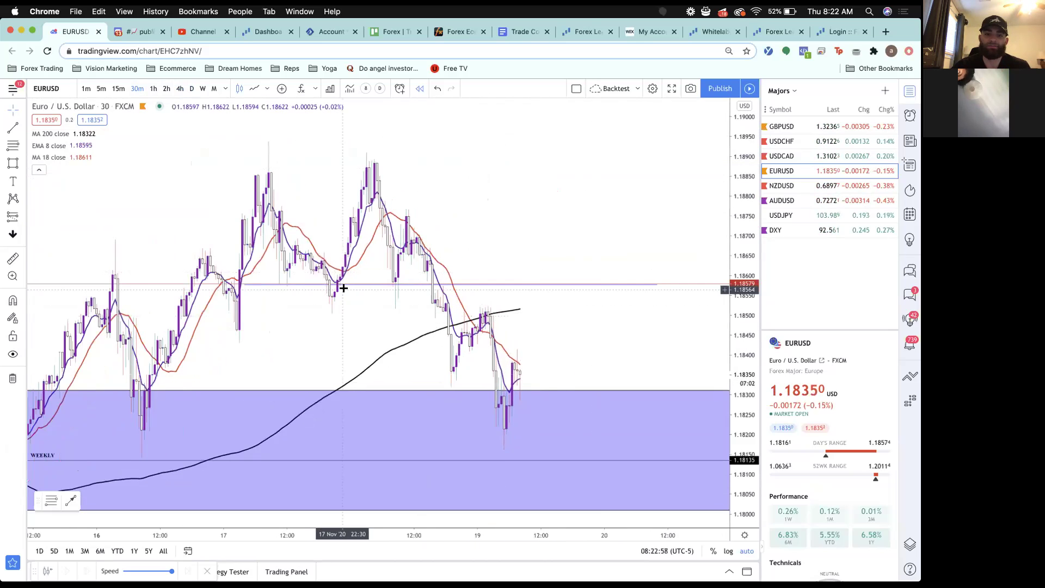
scroll(340, 288, left, 3)
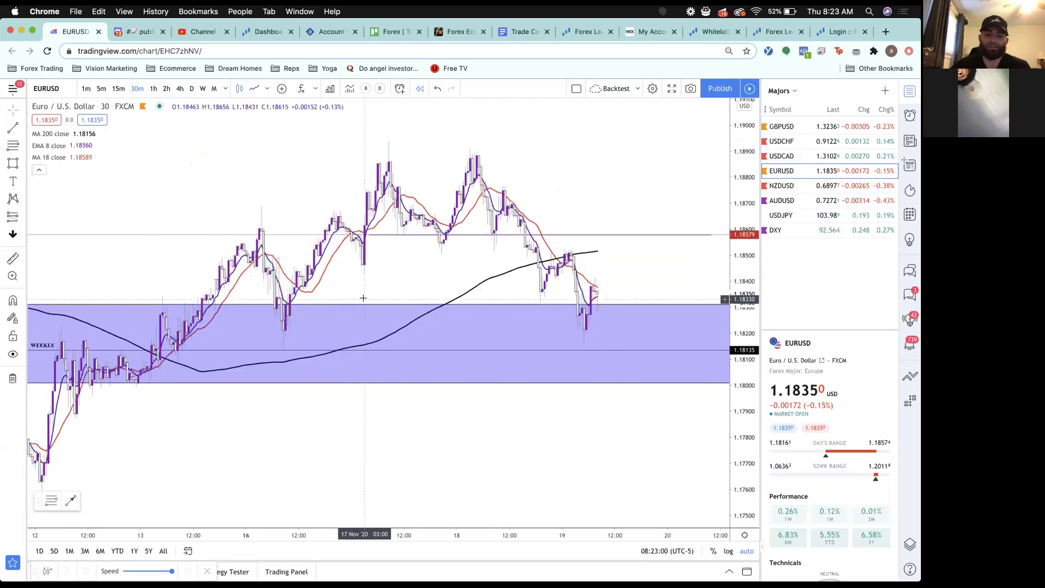
scroll(381, 294, right, 2)
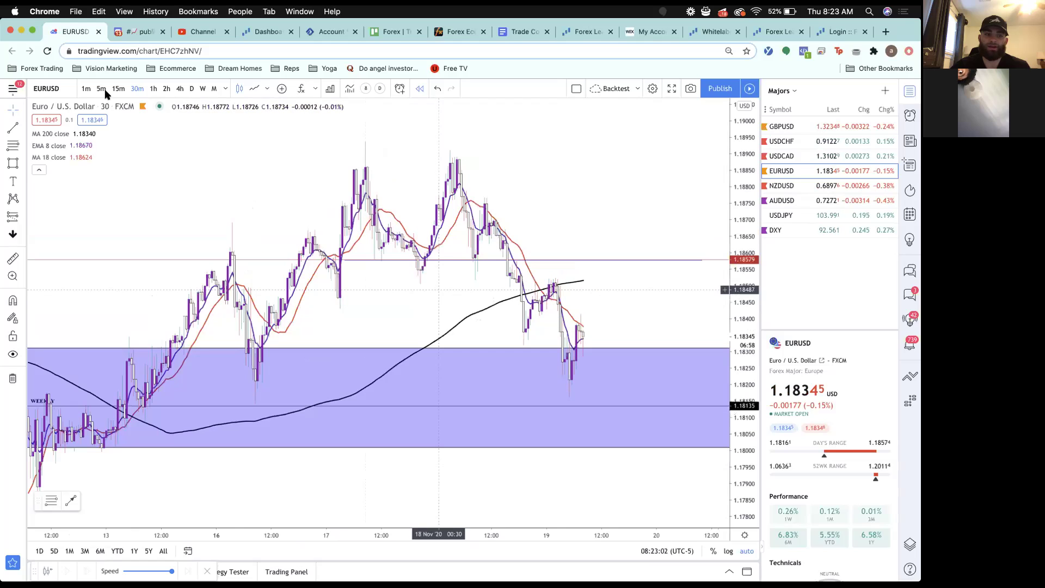
Draw horizontal rays on the 30-minute EURUSD chart at 1.18463, 1.18548 and 1.18199
click(22, 128)
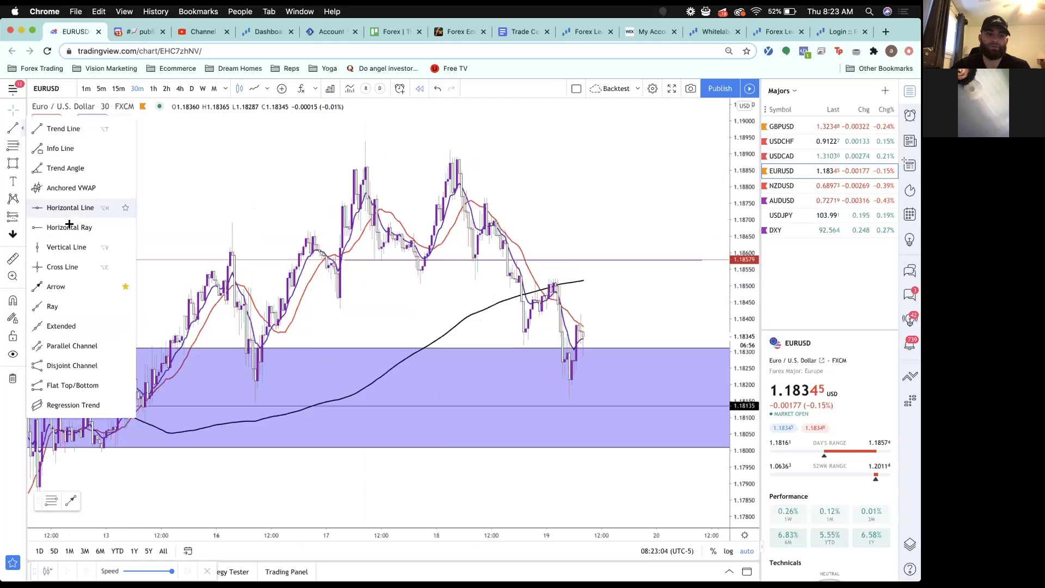
click(68, 228)
click(321, 297)
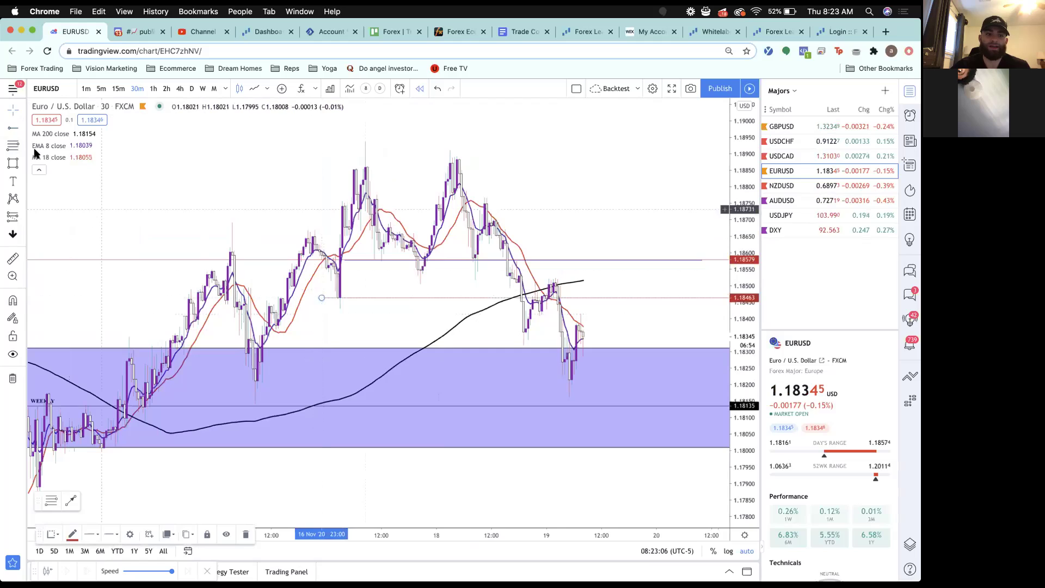
click(384, 269)
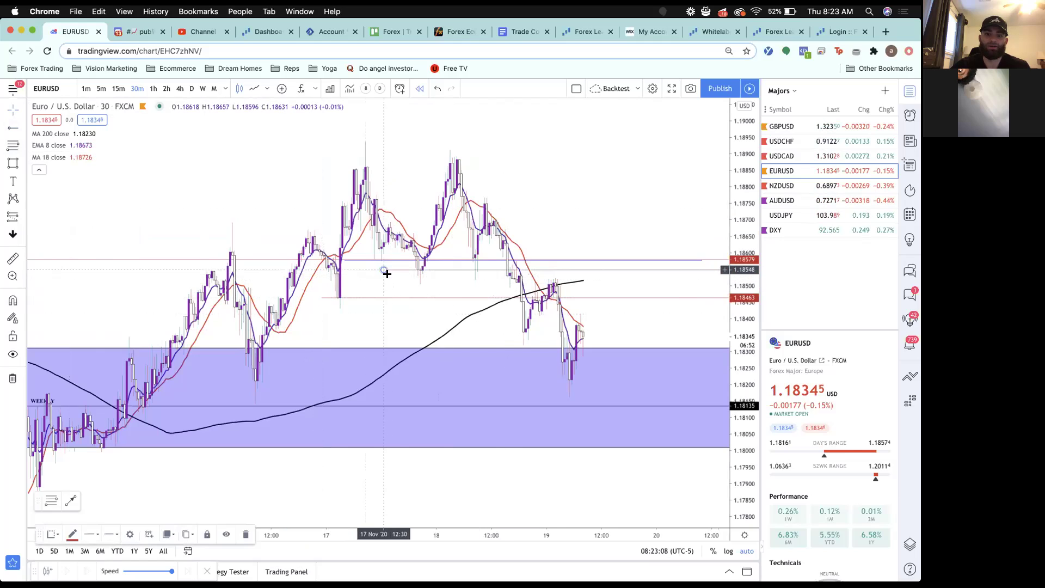
click(13, 127)
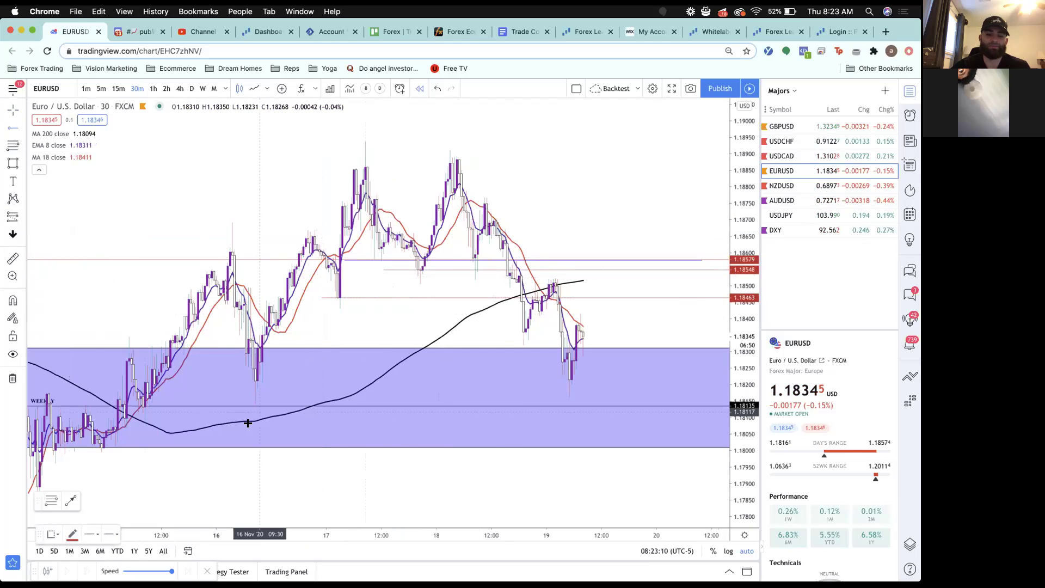
click(229, 384)
Measure the latest EURUSD price swing down to just below the 1.18199 ray
scroll(515, 365, up, 3)
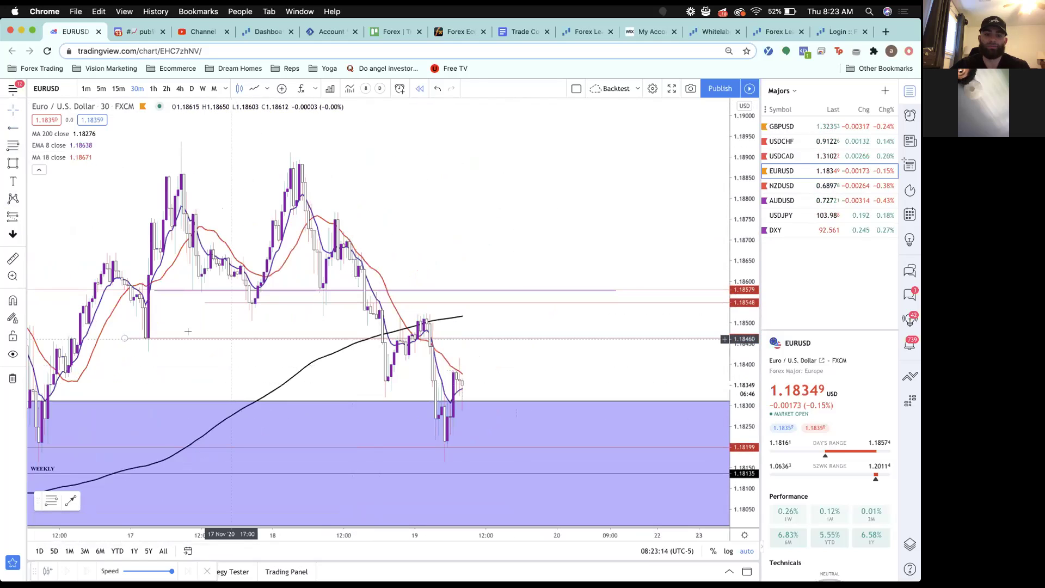
shift+click(428, 357)
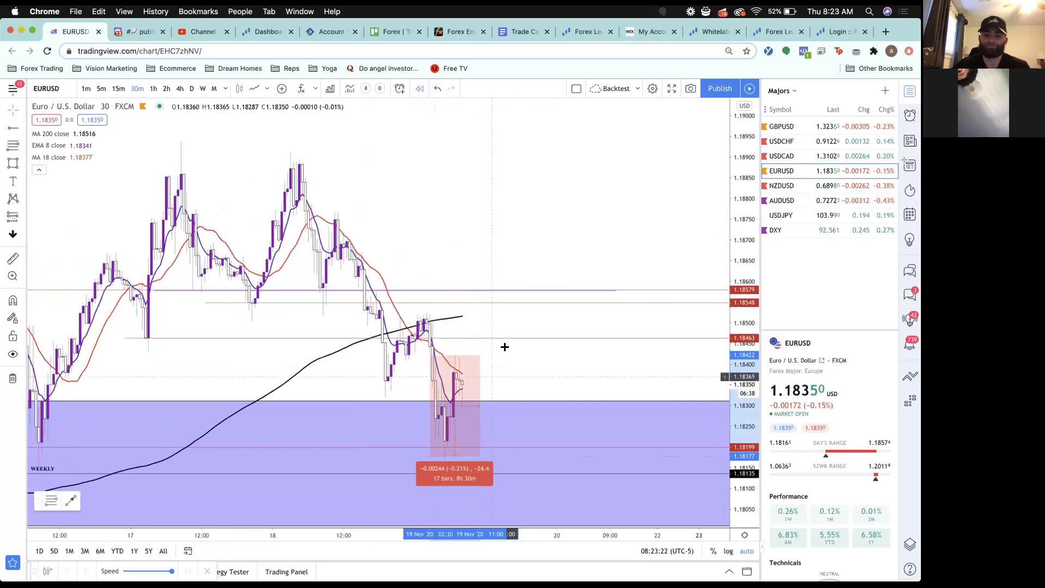
click(459, 365)
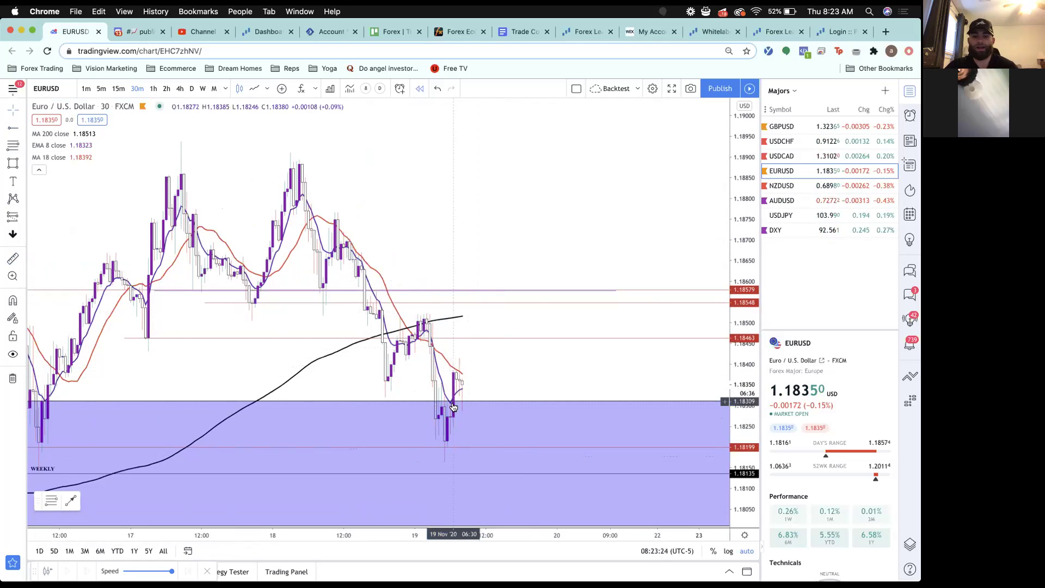
Draw a path from the current EURUSD price up to about 1.18445 and down to about 1.1805 inside the weekly zone
click(22, 163)
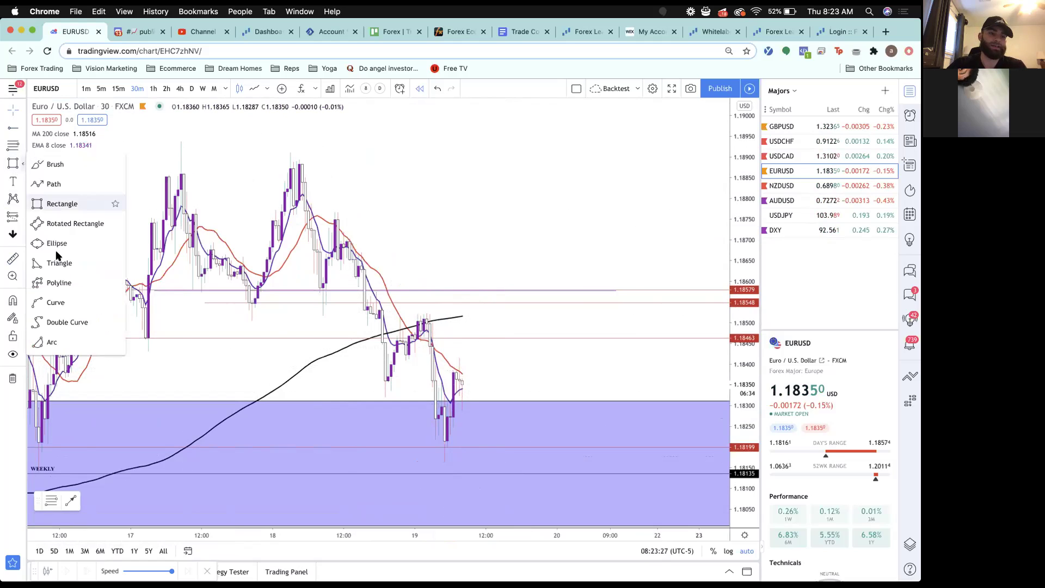
click(91, 184)
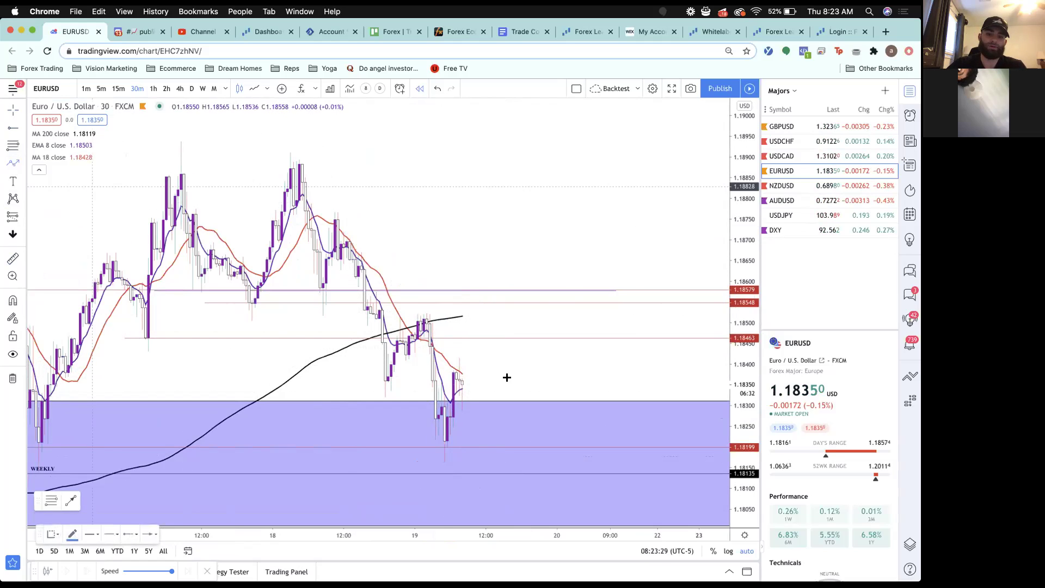
click(486, 345)
double_click(569, 510)
click(491, 396)
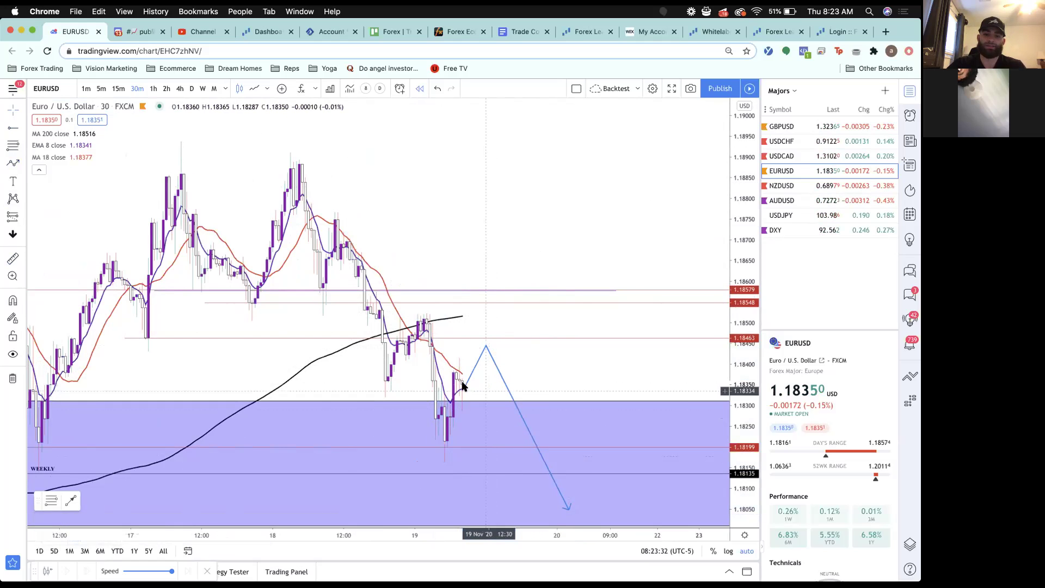
Move EURUSD directly below GBPUSD in the watchlist
scroll(502, 362, left, 3)
scroll(503, 357, left, 1)
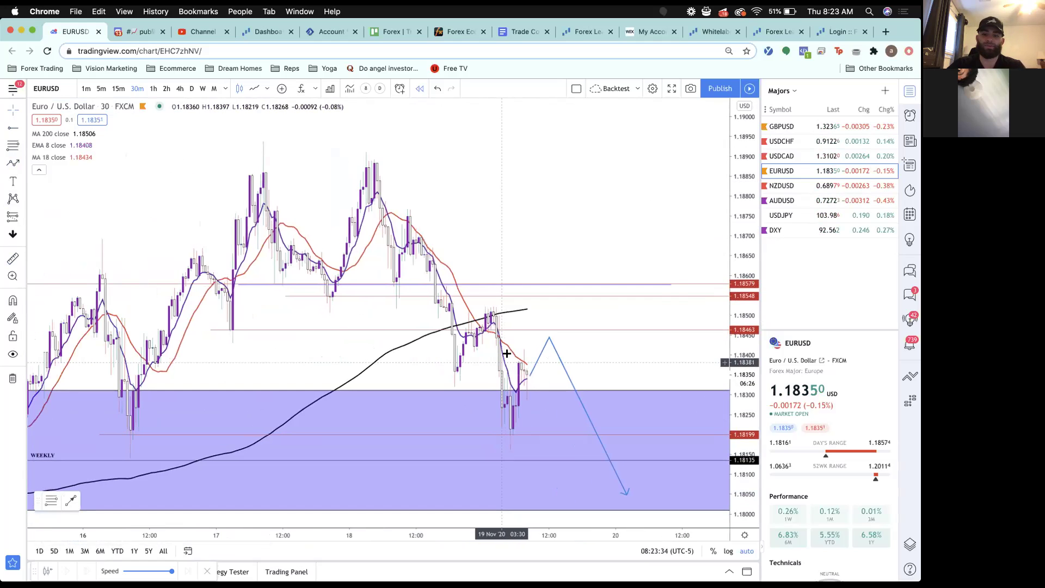
scroll(597, 321, left, 3)
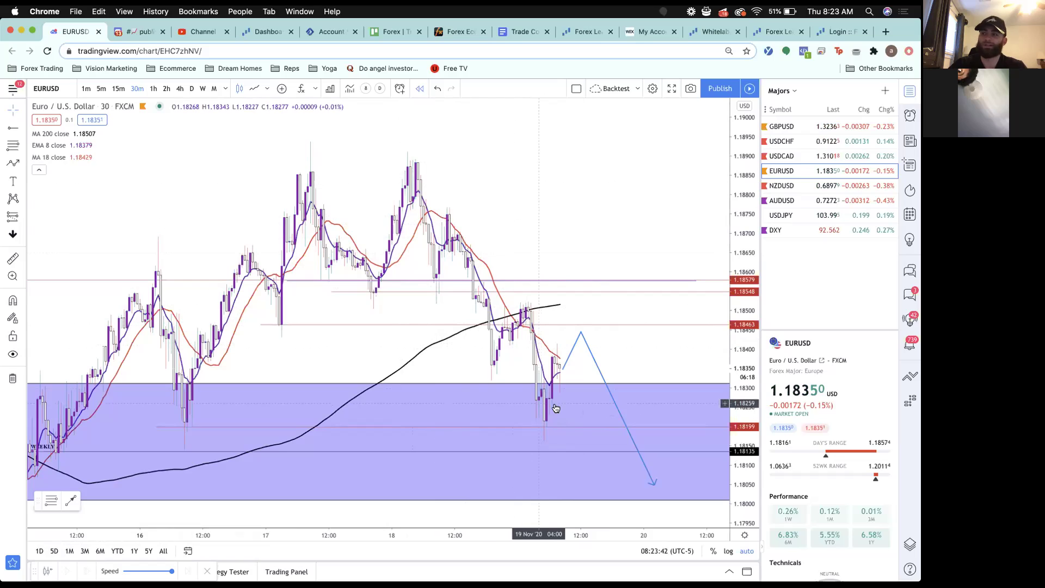
scroll(563, 415, up, 2)
drag(792, 170, 792, 133)
Open the NZDUSD chart and delete the old blue projection path pointing upward
click(791, 187)
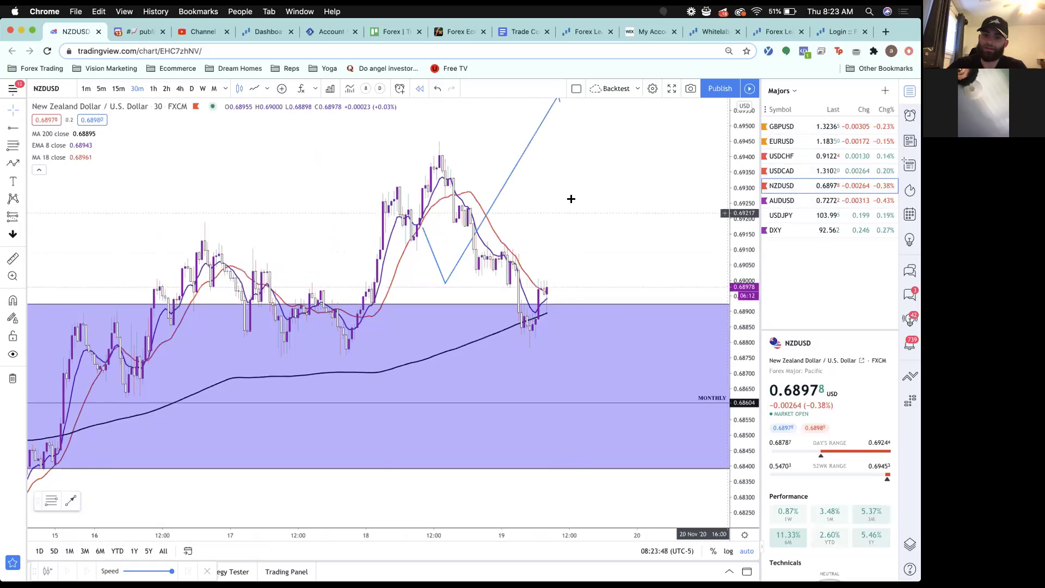
click(505, 186)
key(Delete)
Examine NZDUSD price action around the upper monthly zone on the weekly timeframe, then on the daily timeframe
click(191, 88)
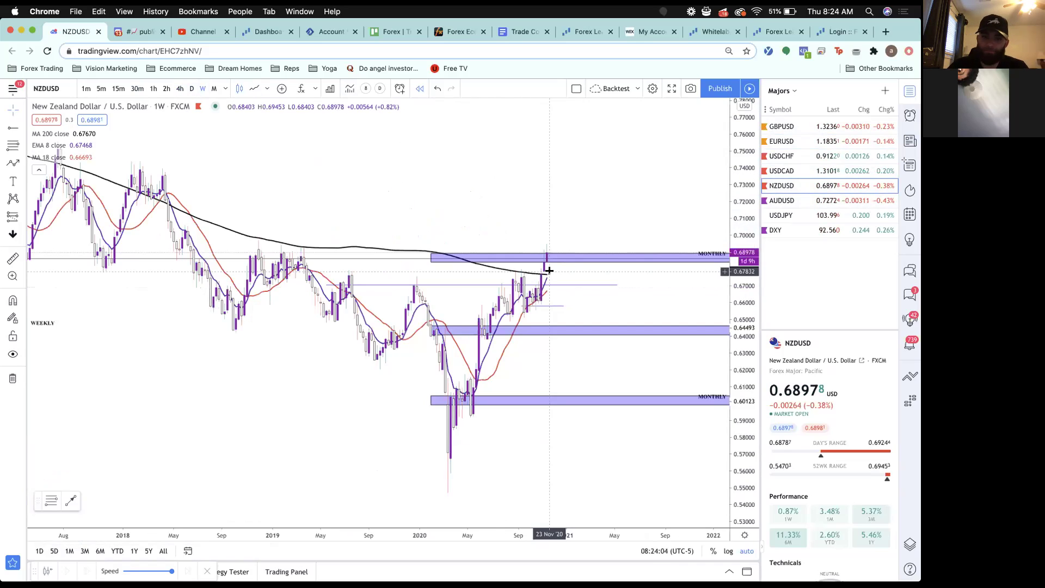
scroll(549, 271, up, 5)
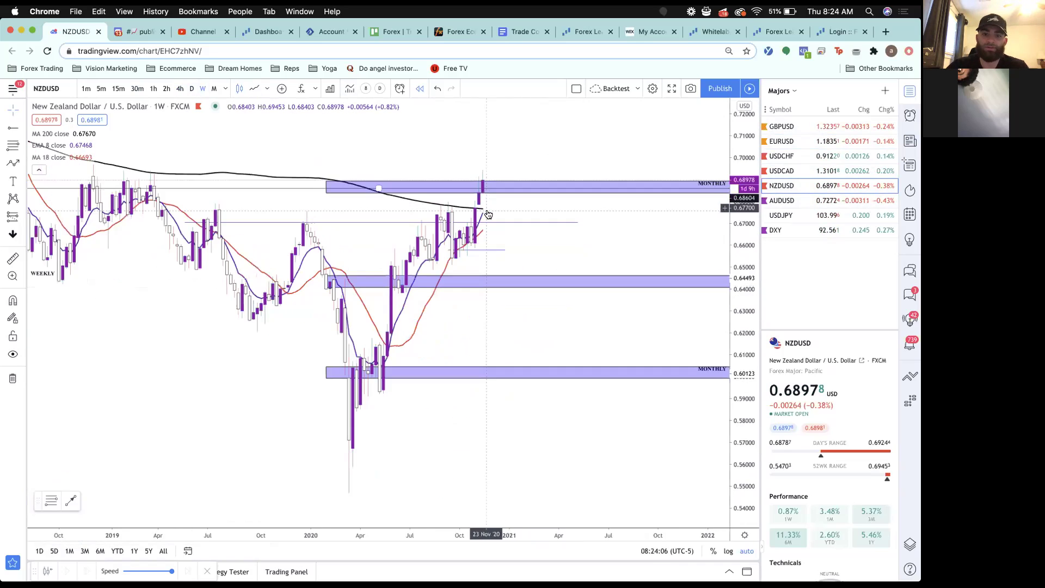
scroll(488, 214, up, 3)
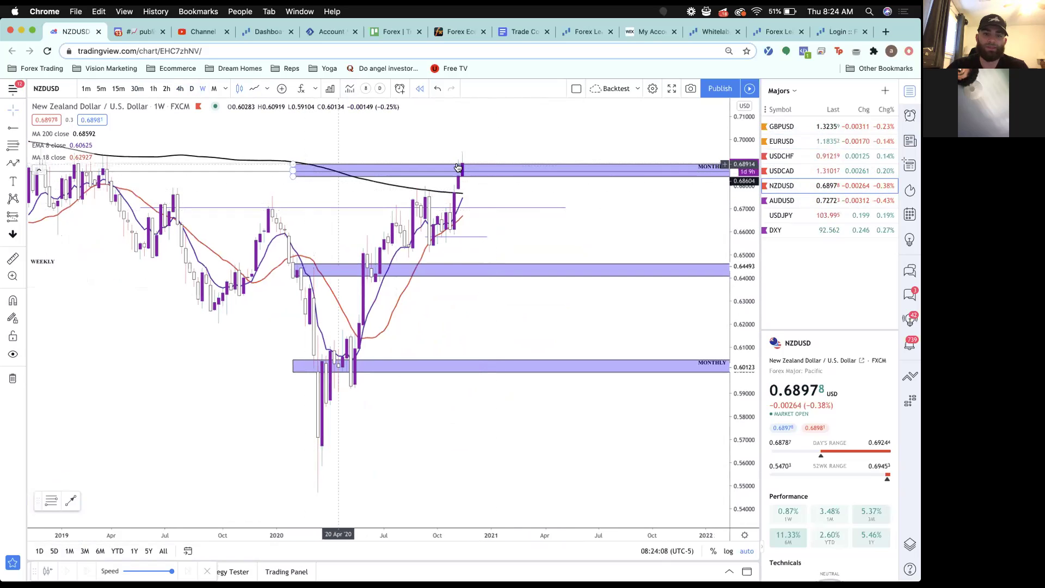
scroll(511, 173, down, 2)
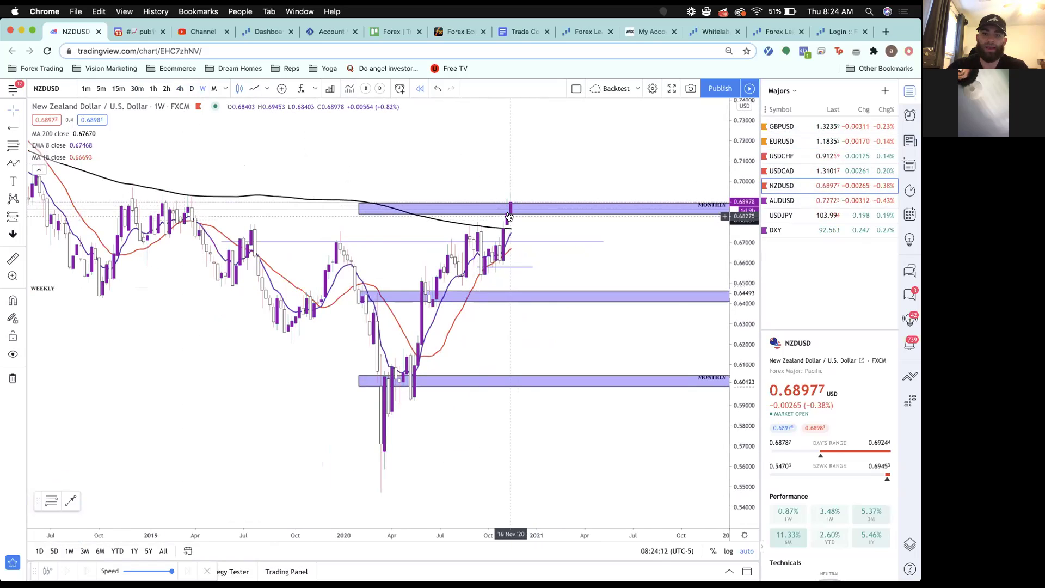
scroll(507, 206, up, 3)
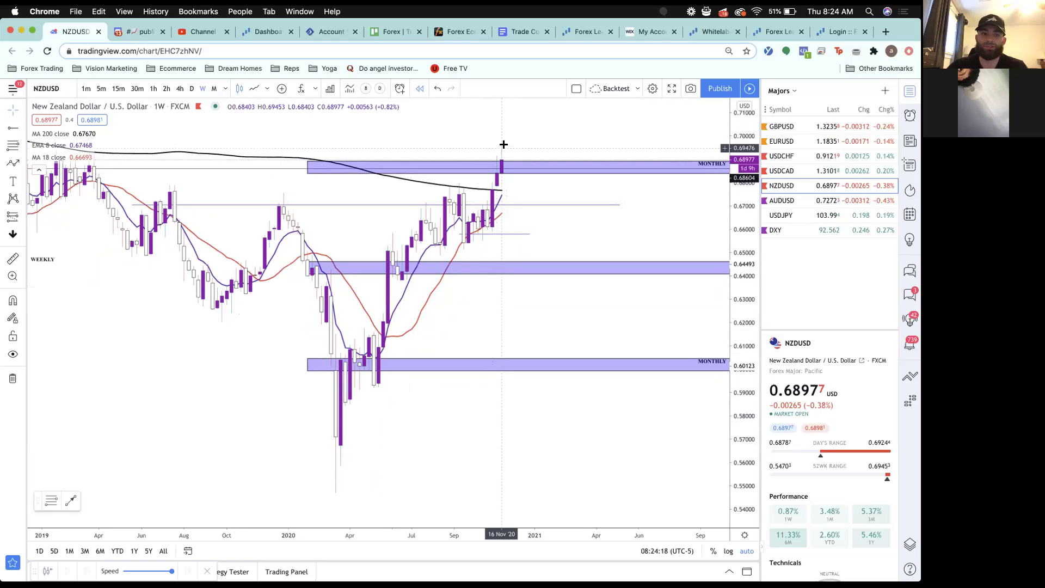
click(191, 88)
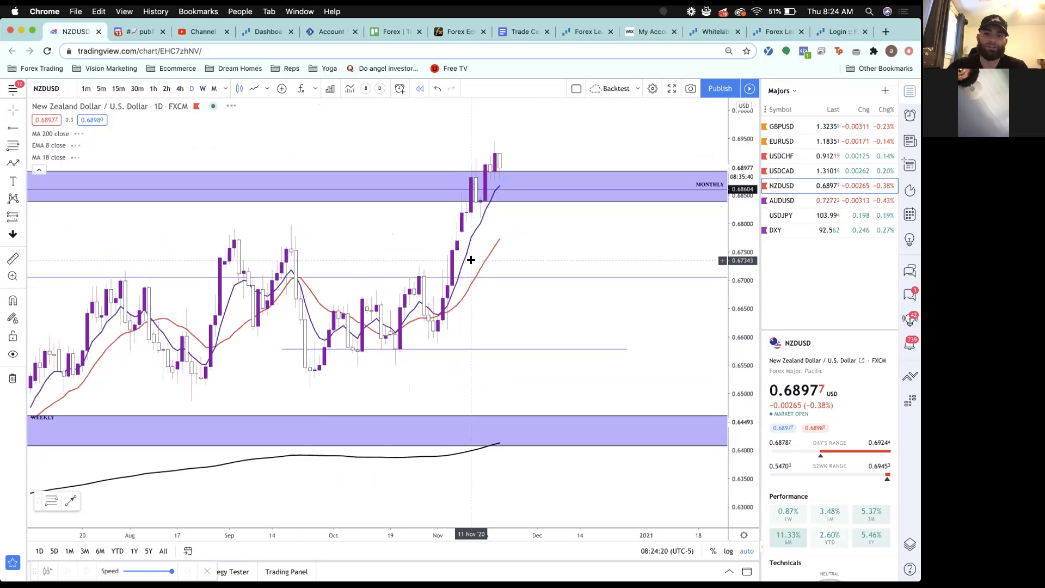
scroll(471, 260, down, 2)
scroll(470, 260, up, 2)
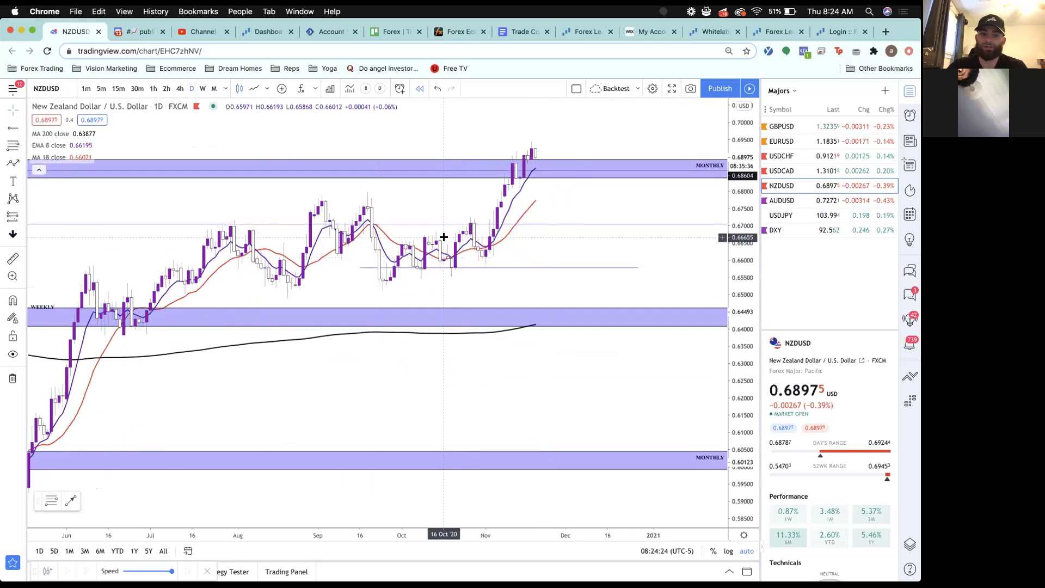
scroll(443, 237, down, 1)
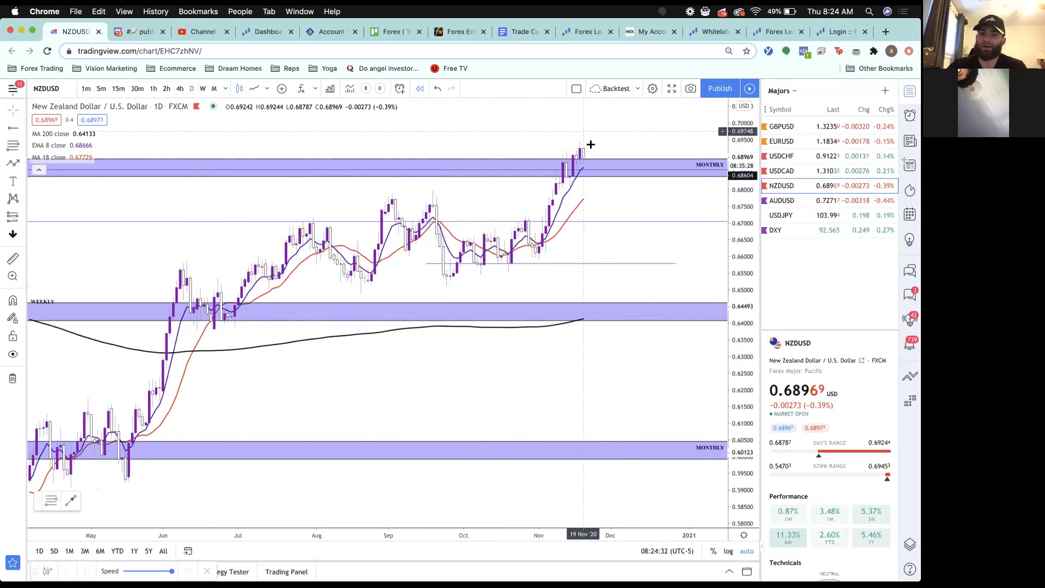
scroll(590, 144, right, 3)
scroll(585, 150, right, 1)
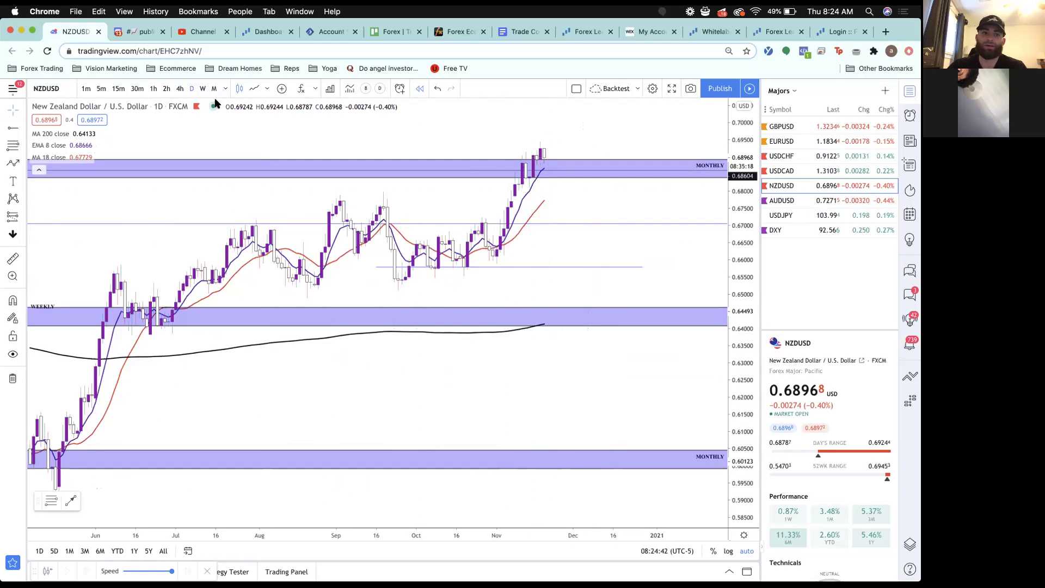
Start a bar replay on the 4-hour NZDUSD chart from about 15 November 2020
click(180, 89)
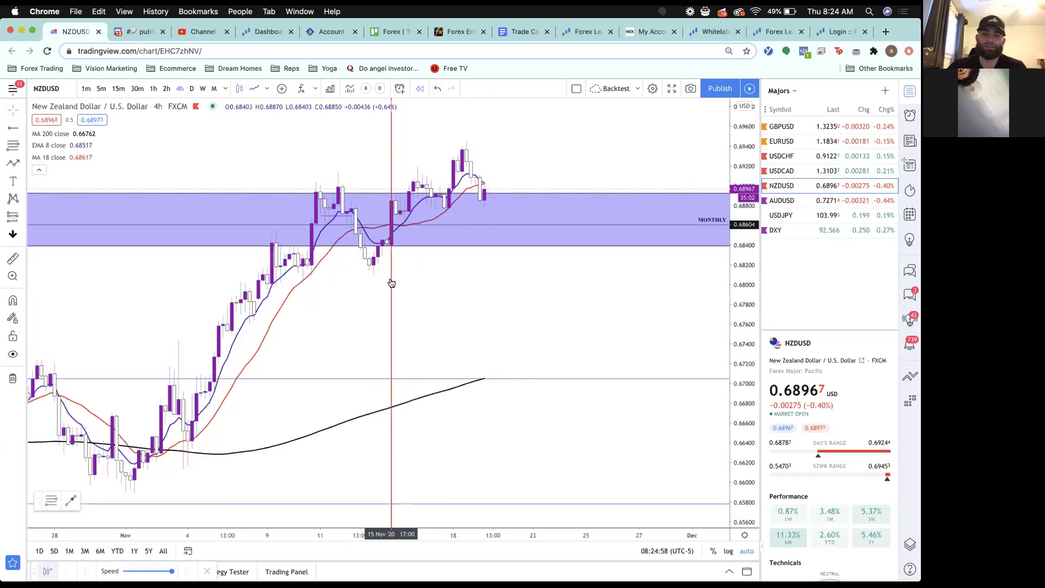
click(387, 277)
scroll(507, 284, left, 4)
scroll(508, 284, right, 4)
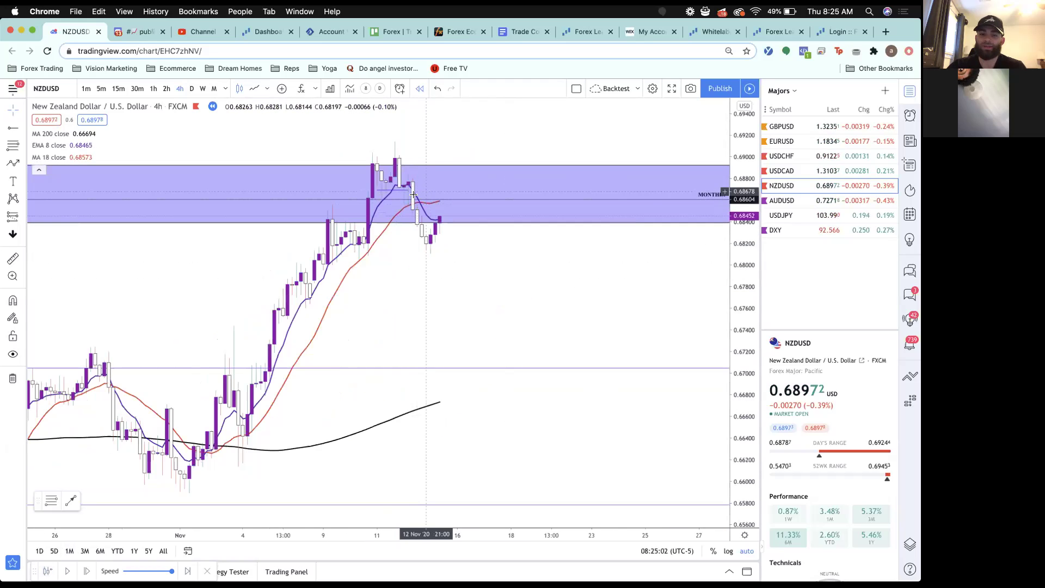
Delete the short horizontal line inside the NZDUSD monthly zone and switch the replay chart to the 30-minute timeframe
click(403, 189)
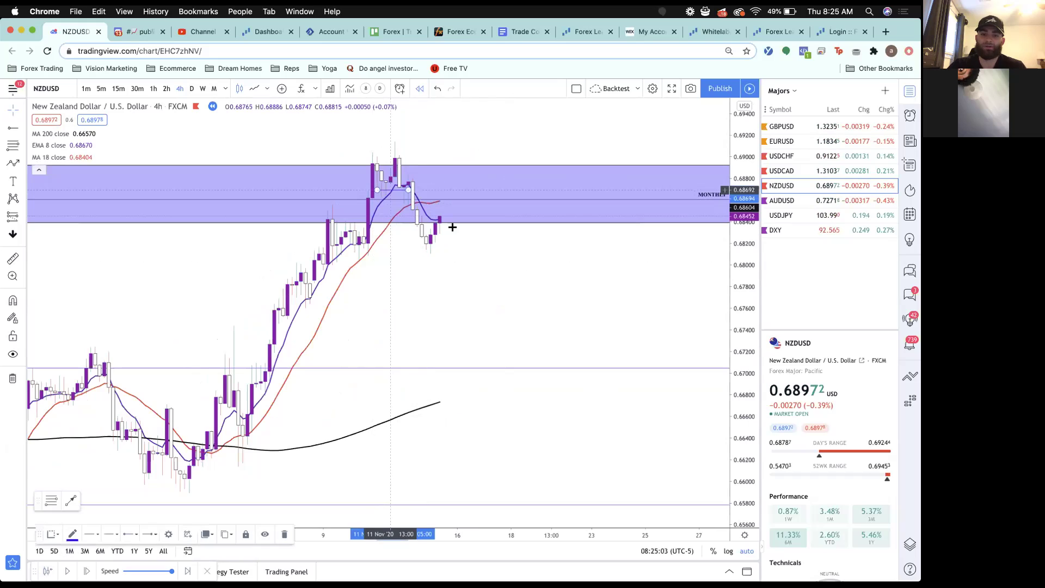
click(137, 88)
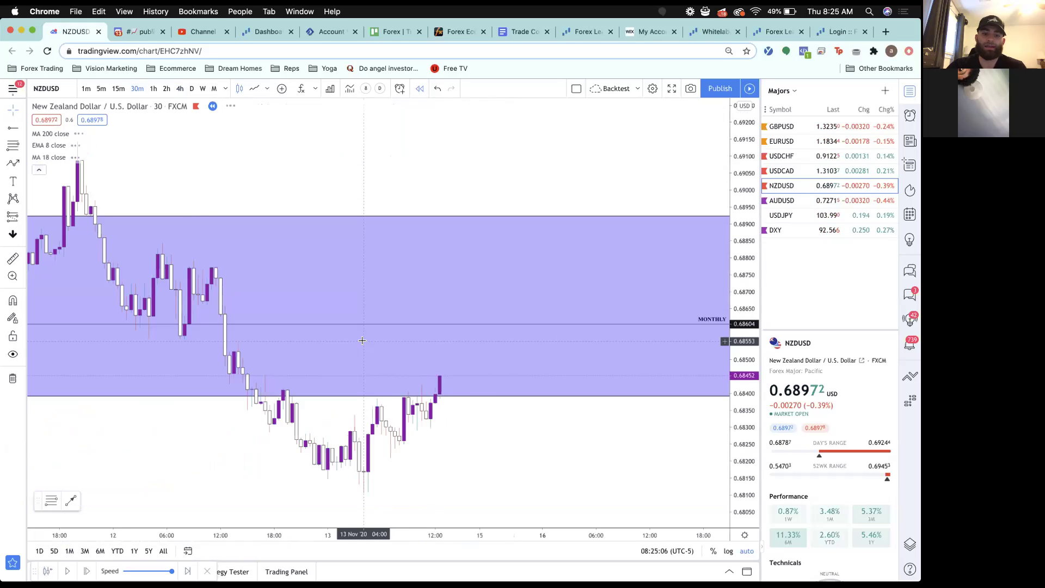
Advance the 30-minute NZDUSD replay bar by bar to the end of 13 November 2020 and inspect price inside the monthly zone
click(88, 572)
click(89, 572)
click(88, 572)
click(88, 572)
click(88, 572)
click(89, 572)
click(89, 572)
click(89, 572)
click(89, 572)
click(88, 572)
click(89, 572)
click(89, 572)
click(89, 572)
click(88, 572)
click(88, 572)
click(89, 572)
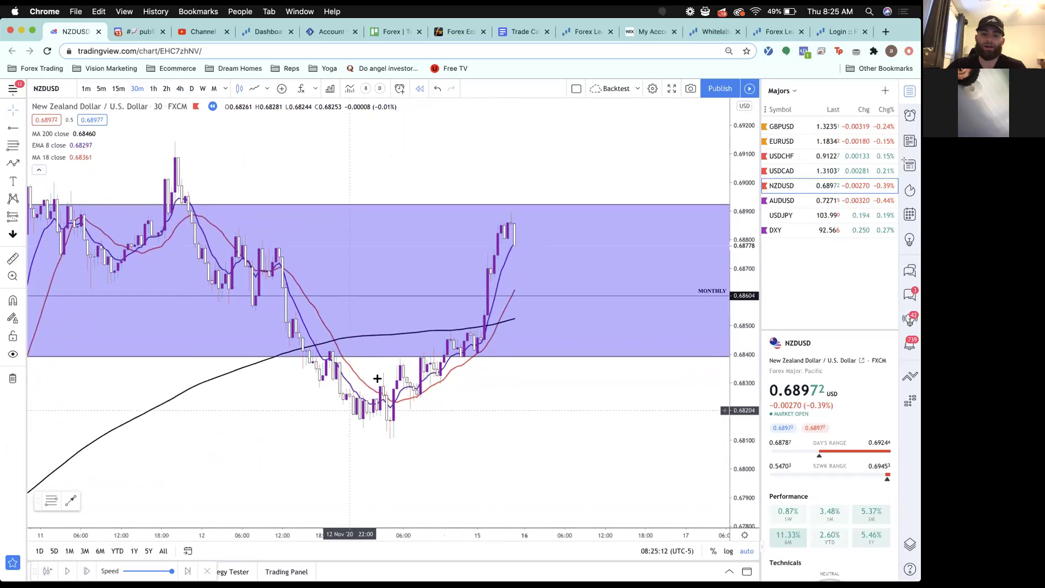
scroll(268, 299, down, 3)
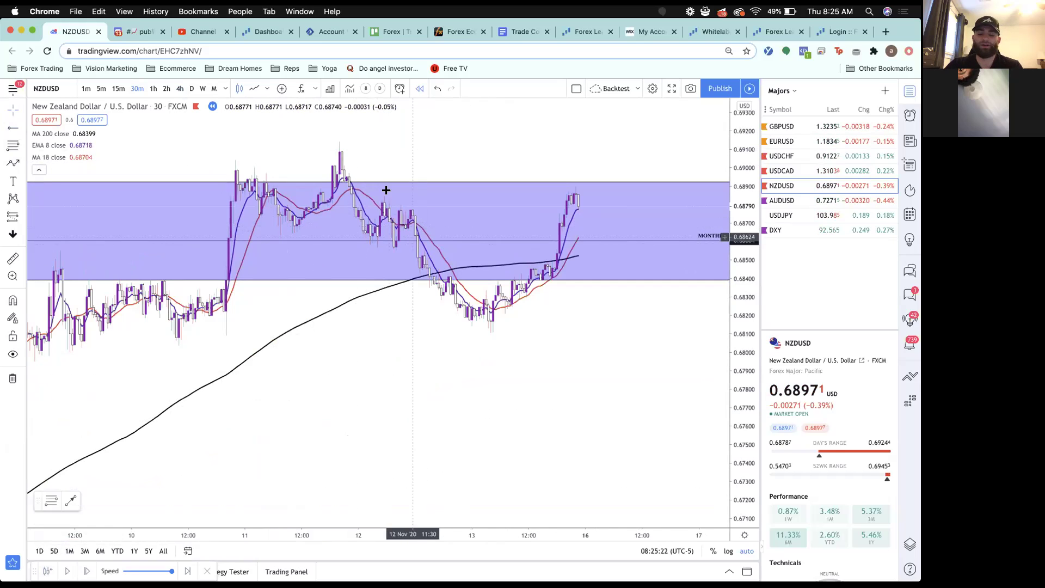
scroll(408, 230, up, 1)
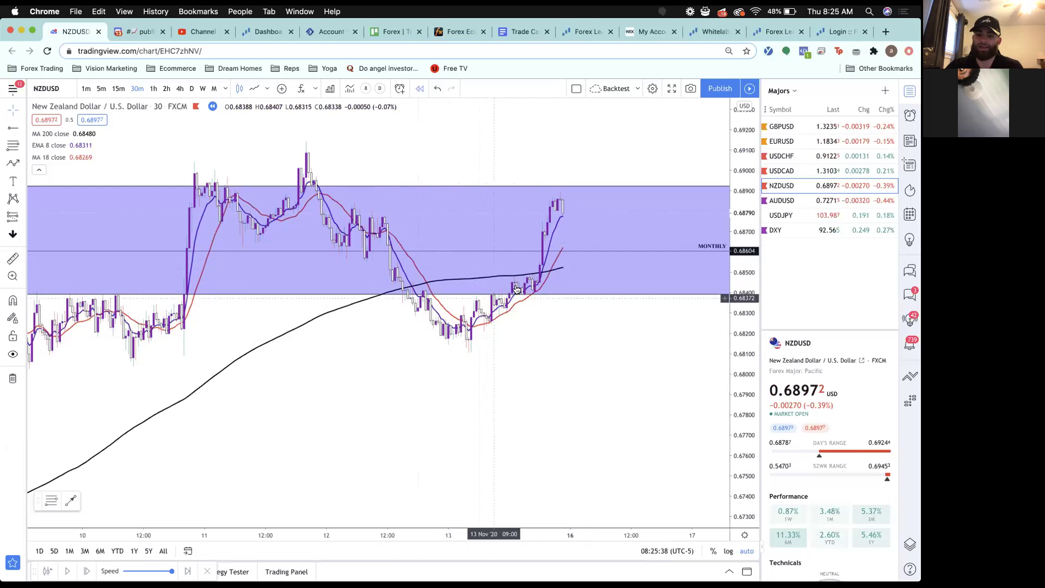
Advance the 30-minute NZDUSD replay to midday on 16 November 2020 and choose the Trend Line tool
key(shift+Right)
key(shift+Right)
key(shift+Right)
key(shift+Right)
key(shift+Right)
key(shift+Right)
key(shift+Right)
key(shift+Right)
key(shift+Right)
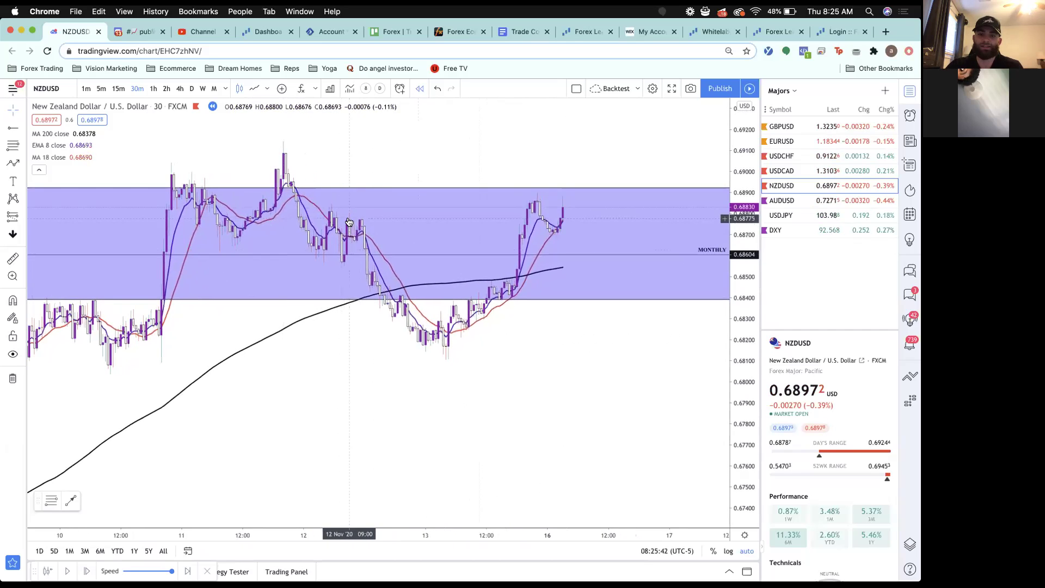
click(88, 570)
click(88, 570)
click(88, 570)
click(88, 570)
click(88, 570)
click(88, 571)
click(88, 571)
click(88, 571)
click(88, 570)
click(89, 570)
click(88, 570)
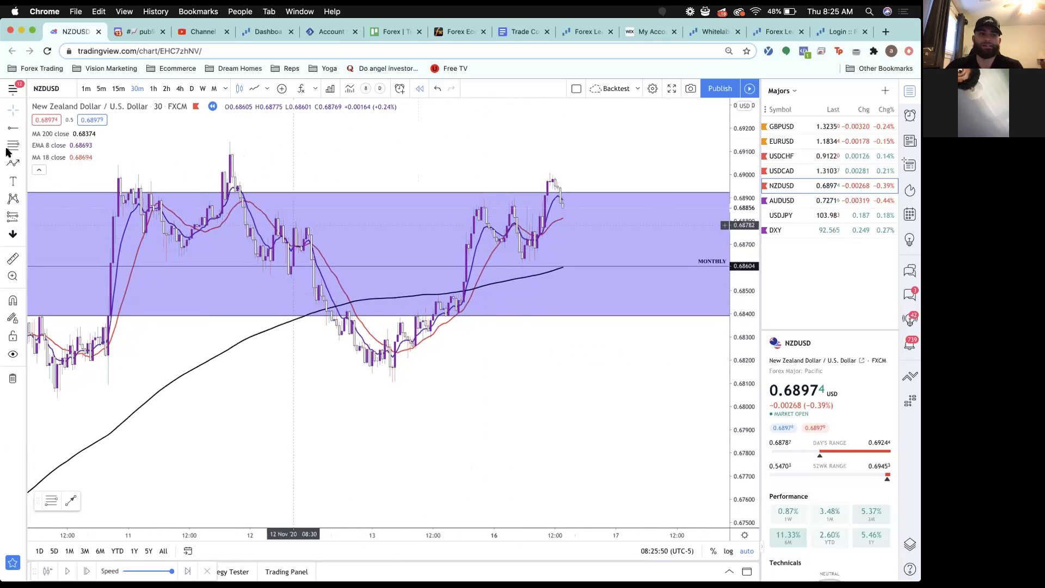
click(22, 128)
click(63, 129)
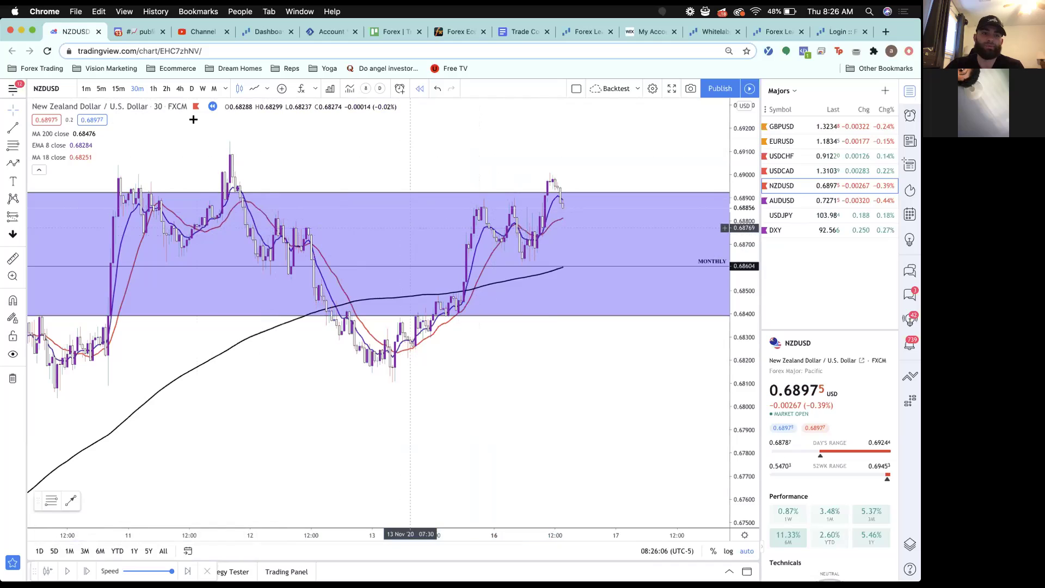
Switch NZDUSD to the 4-hour timeframe and restart the replay at the large bullish candle just before 16 November
click(183, 88)
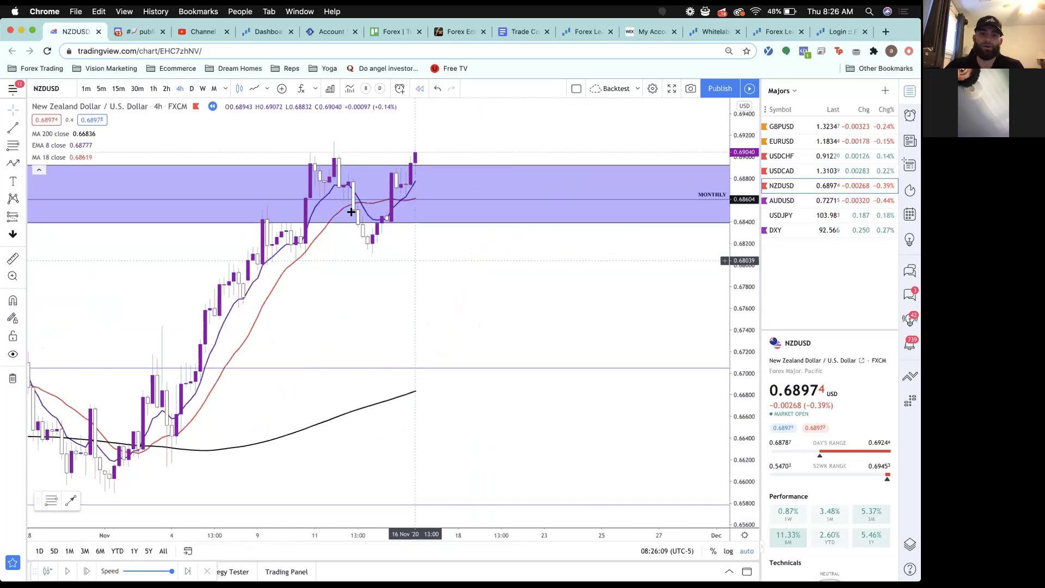
scroll(375, 198, up, 1)
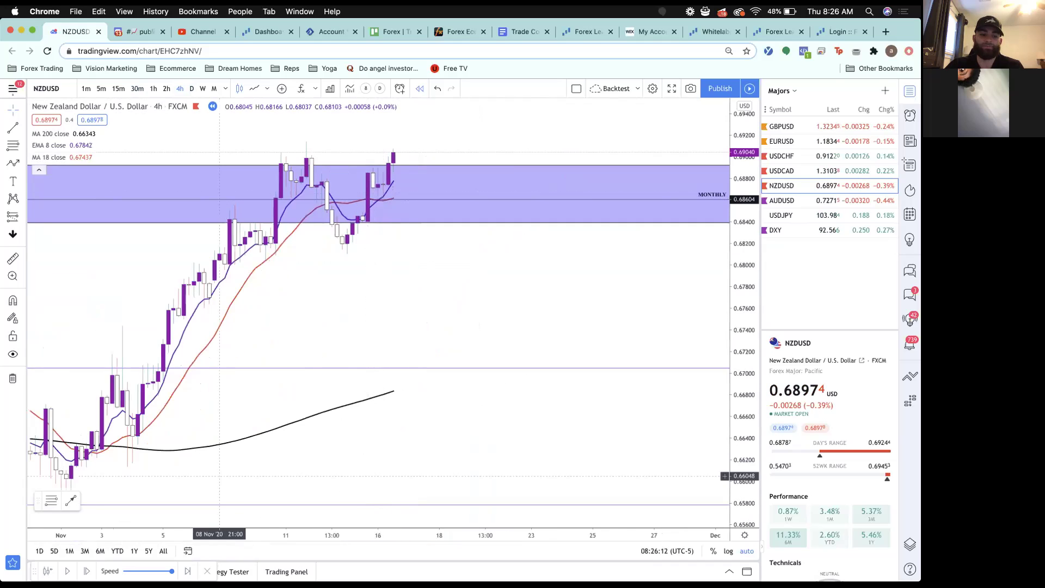
click(374, 184)
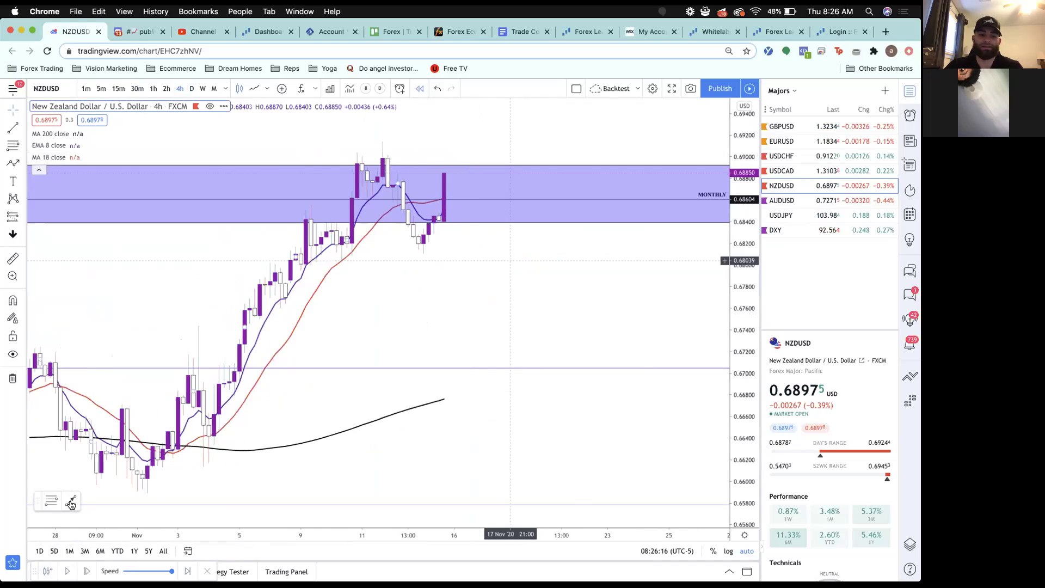
Advance the 4-hour NZDUSD replay bar by bar from 16 November to 19 November 2020
key(shift+Right)
key(shift+Right)
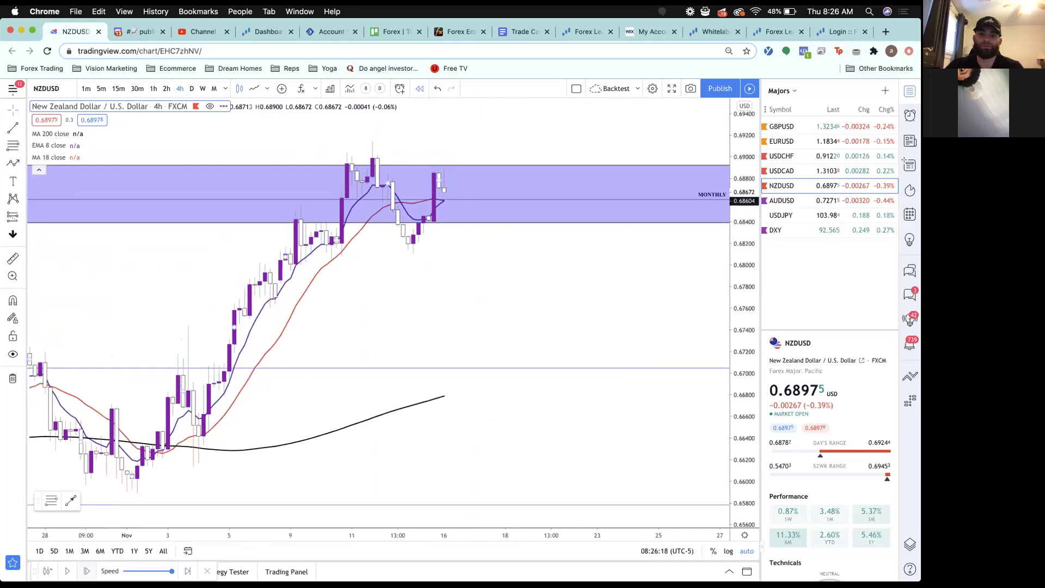
key(shift+Right)
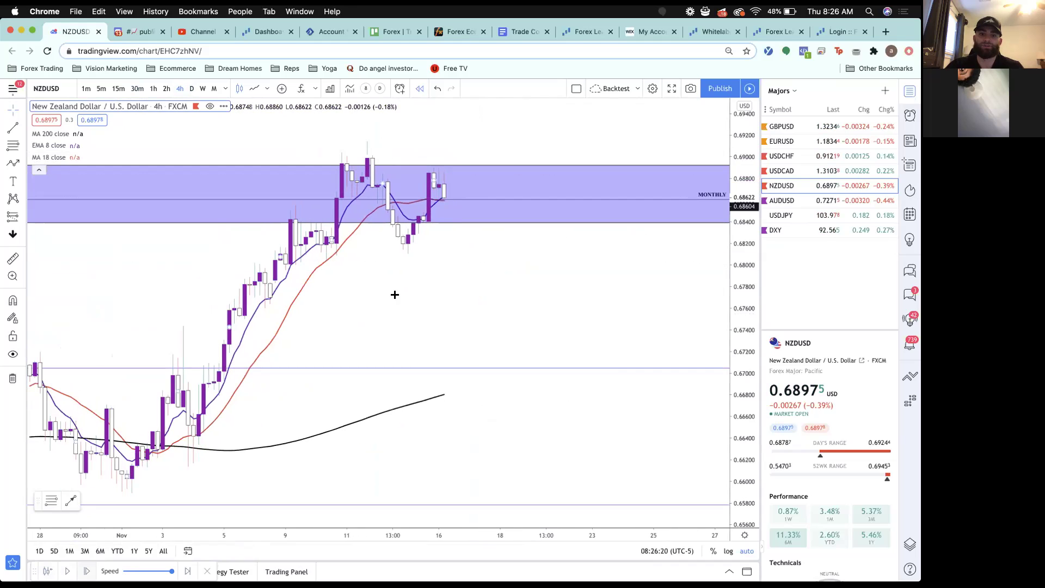
key(shift+Right)
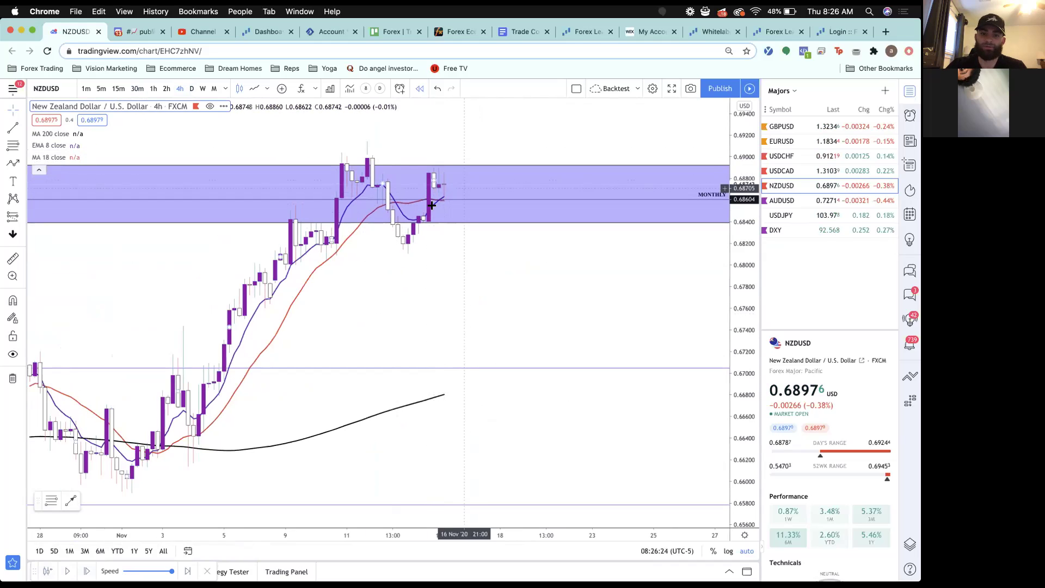
click(85, 570)
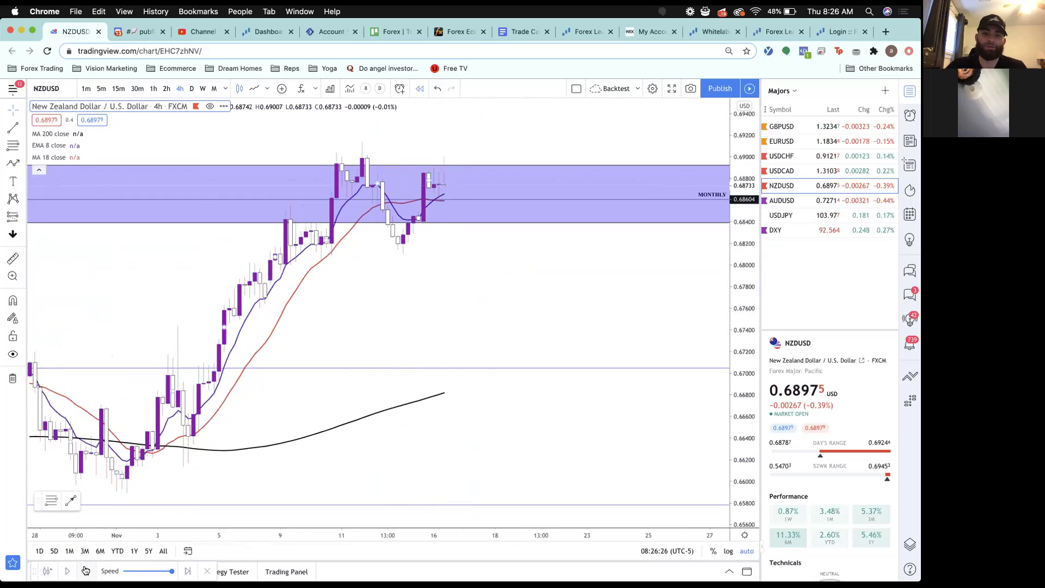
triple_click(85, 571)
triple_click(85, 571)
click(86, 570)
triple_click(86, 570)
click(85, 570)
click(86, 571)
click(86, 571)
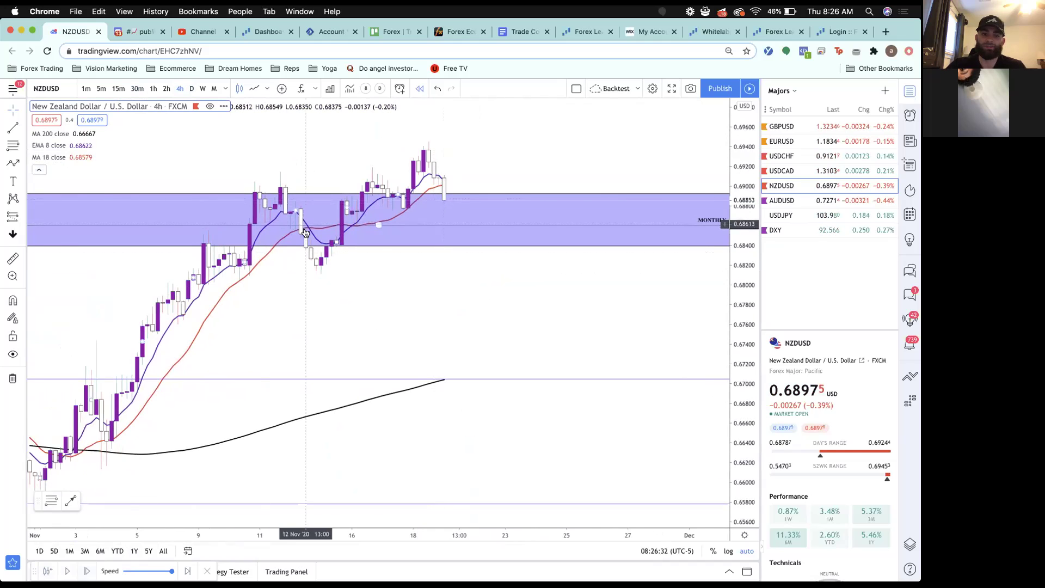
On the 30-minute chart, draw a horizontal line at about 0.6913 from the 18 November swing low and measure the small 19 November swing below it
click(137, 89)
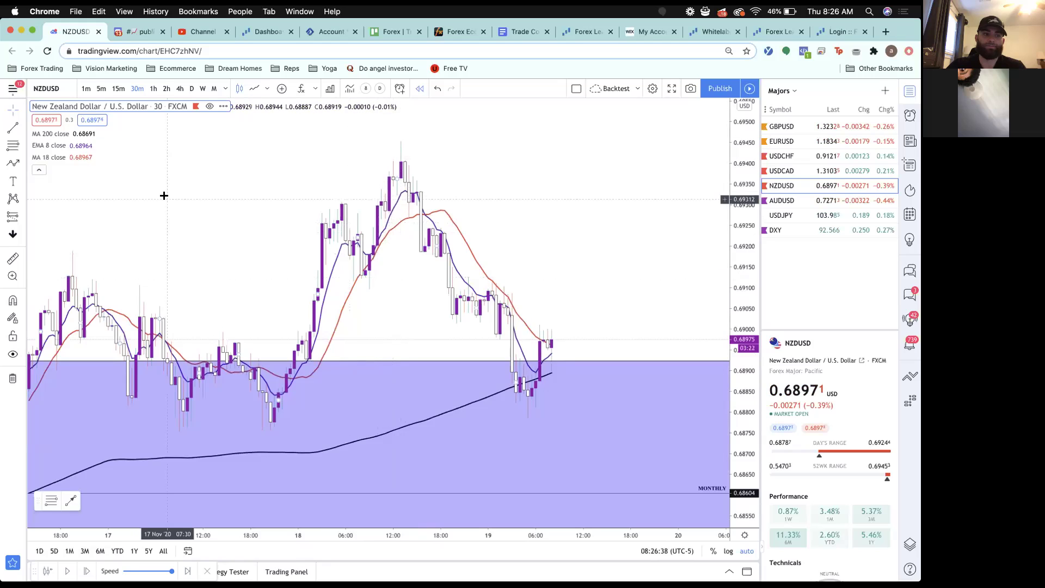
click(11, 126)
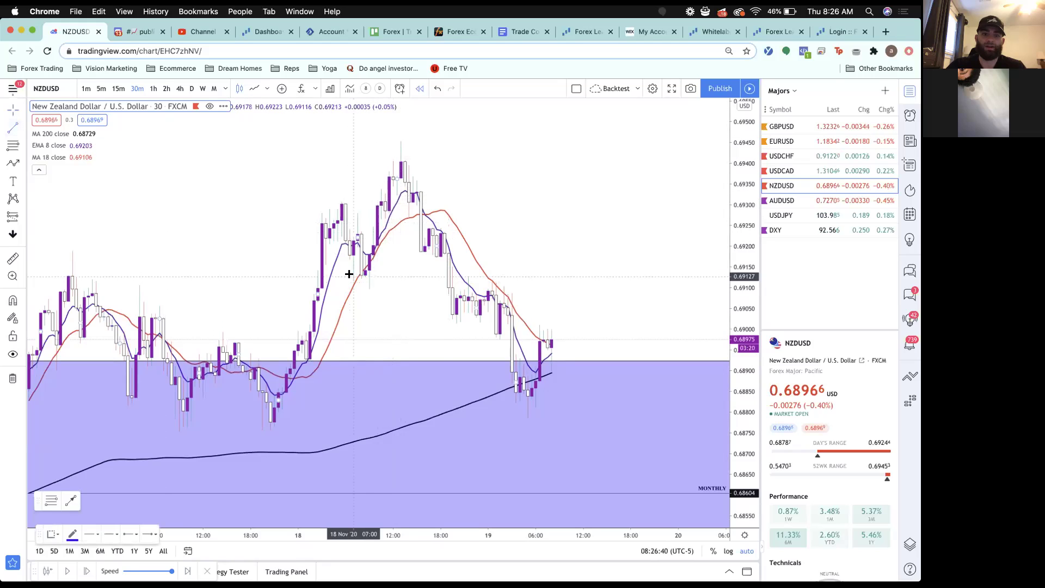
click(527, 275)
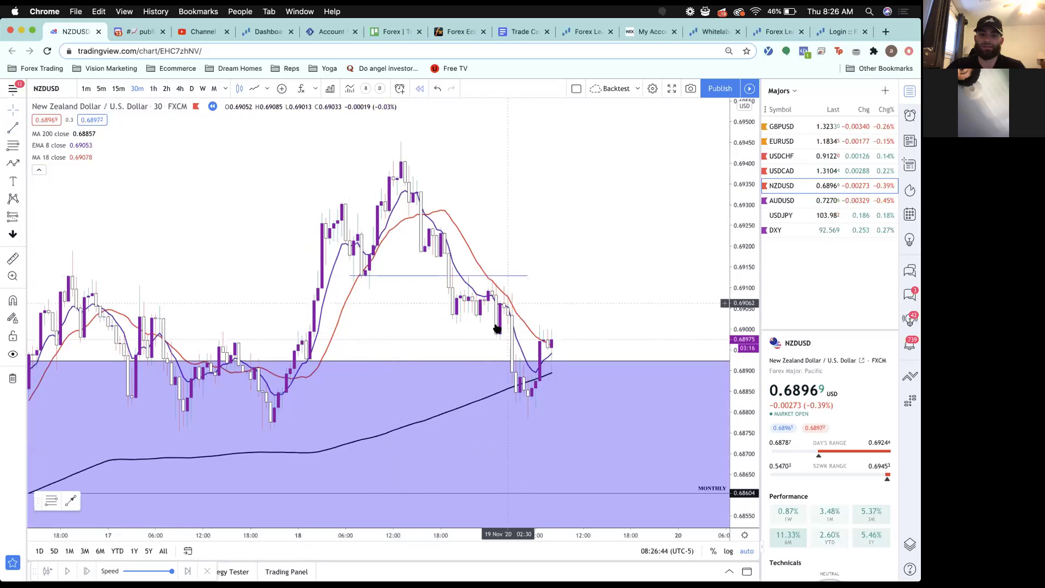
shift+click(495, 299)
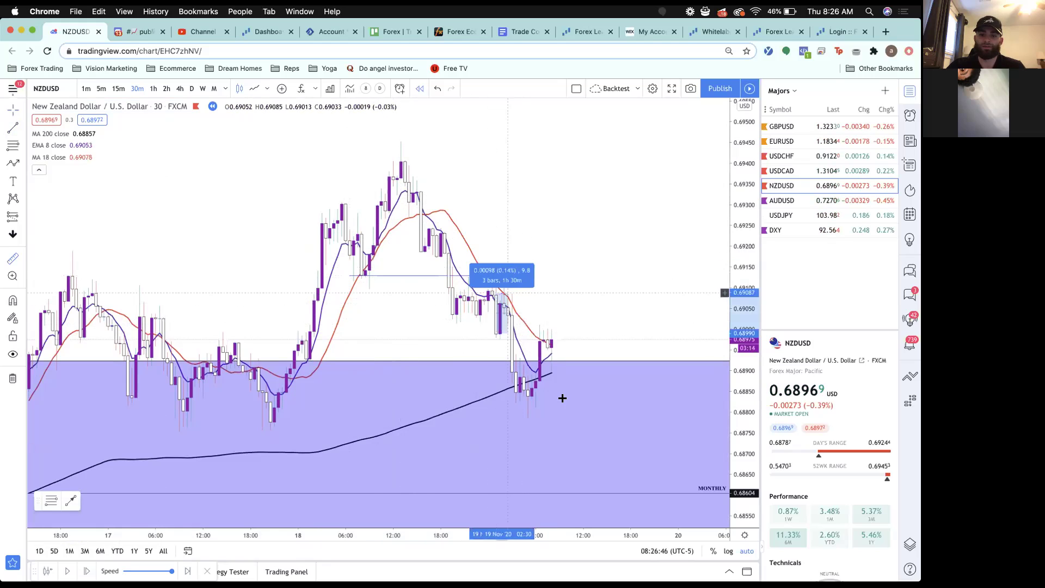
click(579, 291)
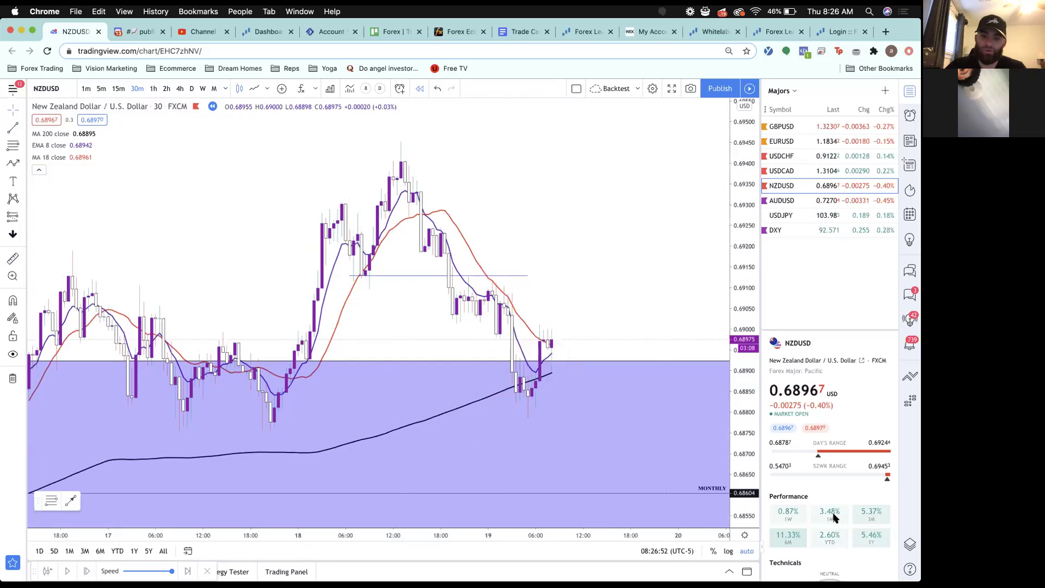
Extend the future-side end of the 0.6913 line to about 20 November 2020
scroll(548, 310, right, 5)
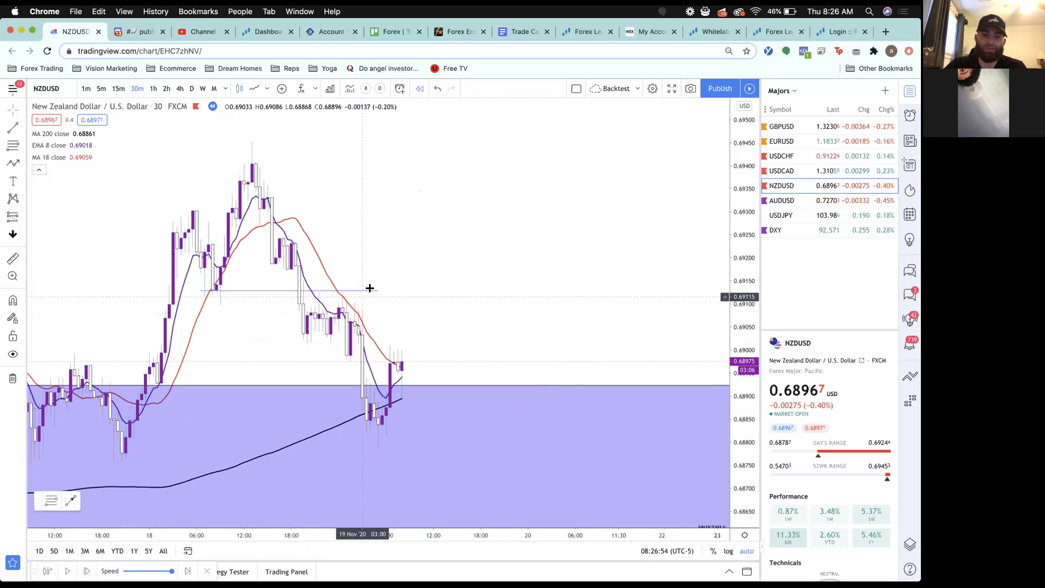
click(377, 293)
drag(378, 291, 572, 292)
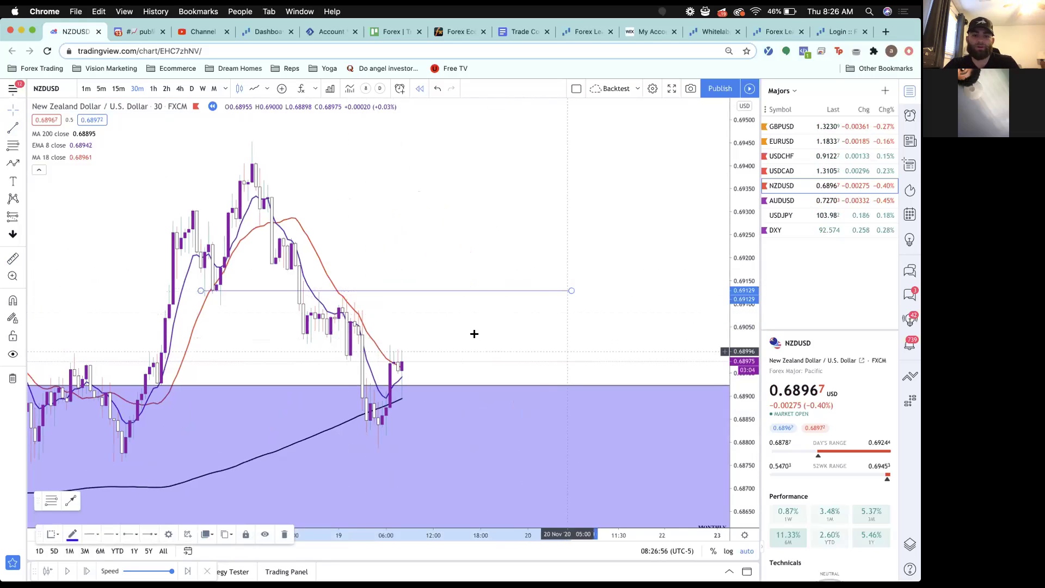
click(474, 334)
scroll(474, 334, down, 3)
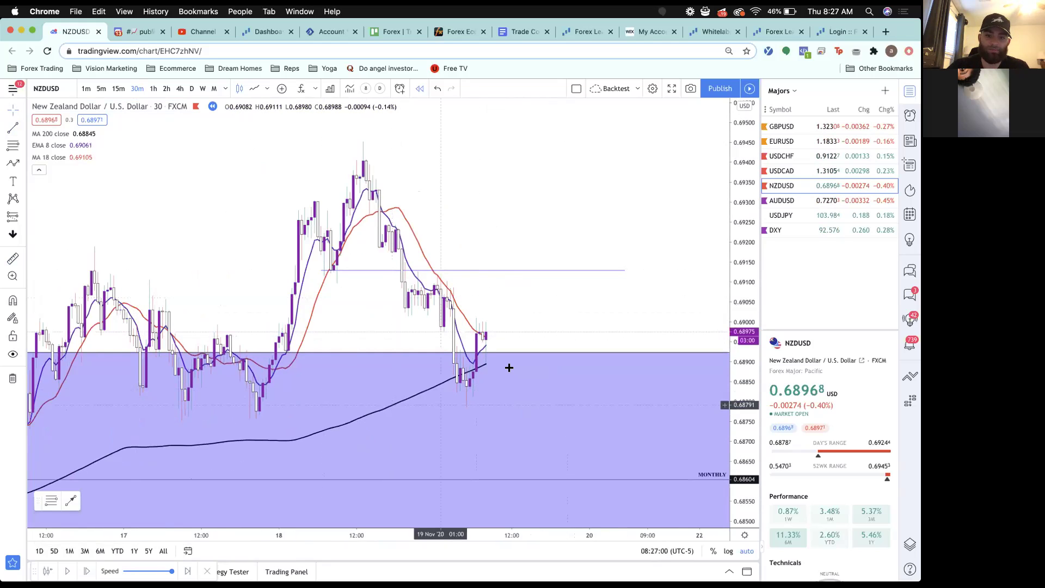
Draw a projection path from the current price up to the 0.6913 line and down to just above the monthly level
click(13, 163)
click(485, 335)
click(531, 274)
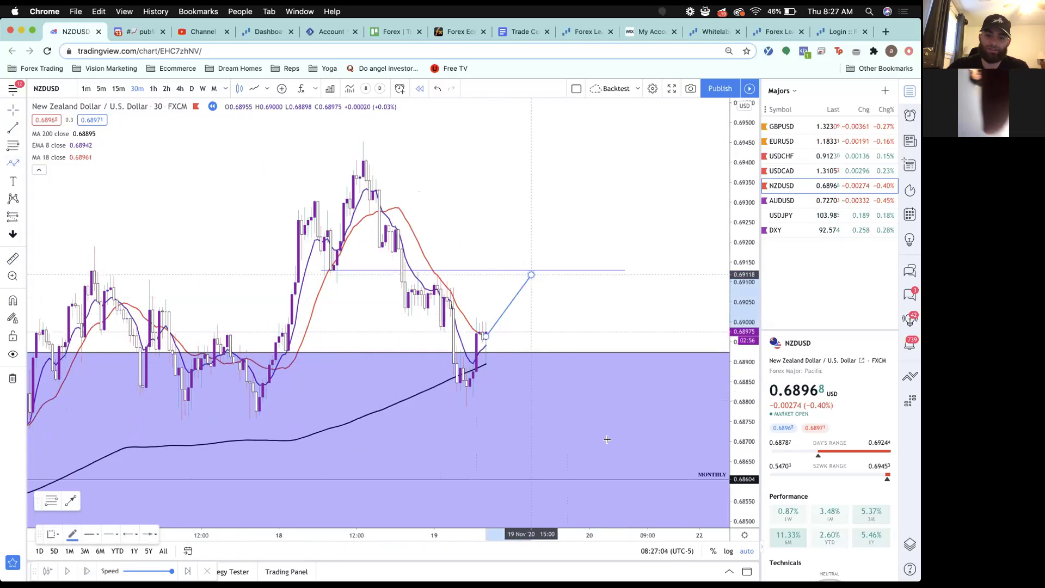
click(631, 473)
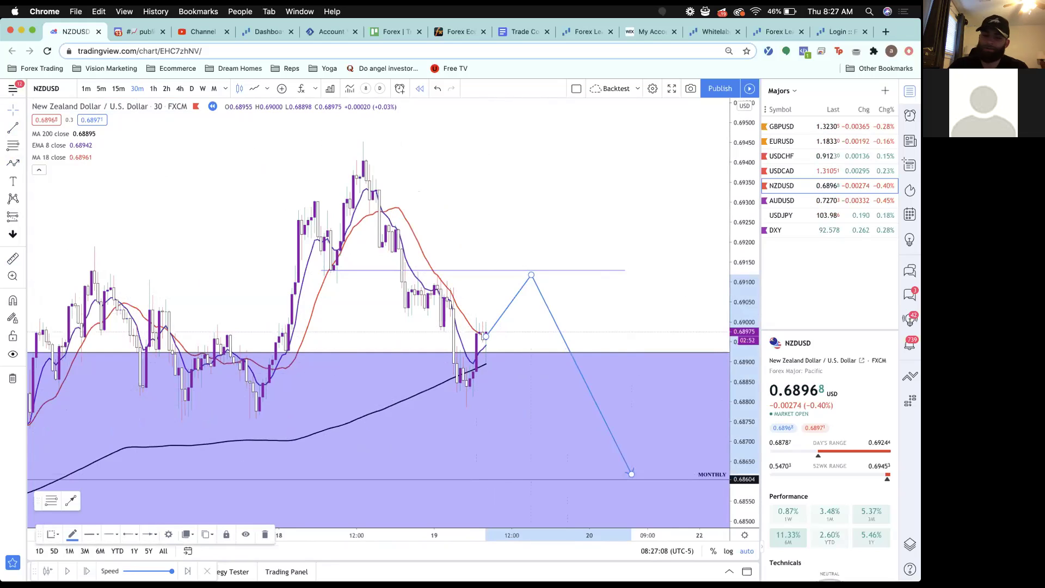
click(706, 279)
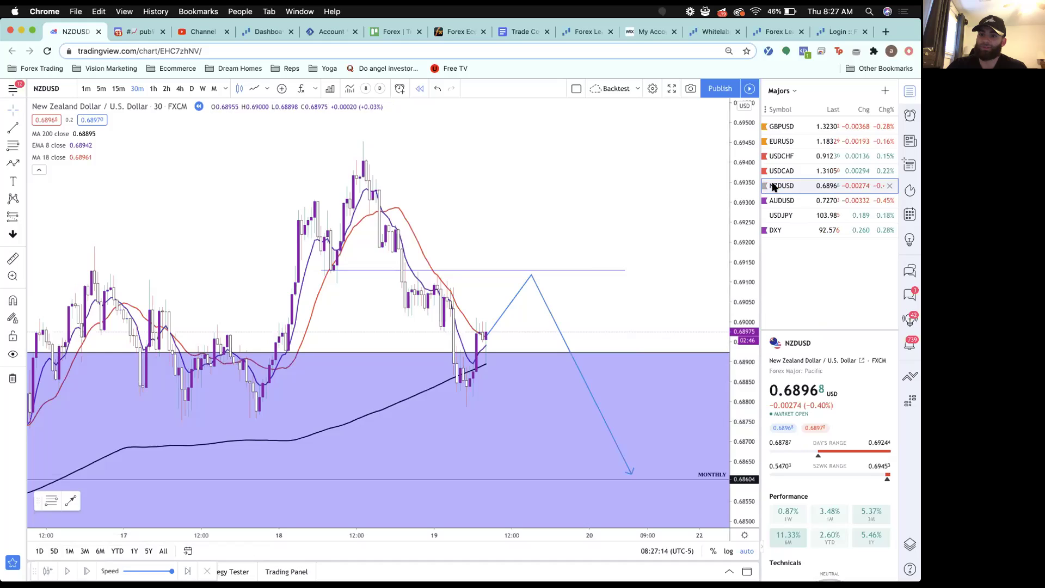
Flag NZDUSD orange and move it directly below EURUSD in the Majors watchlist
drag(790, 188, 789, 163)
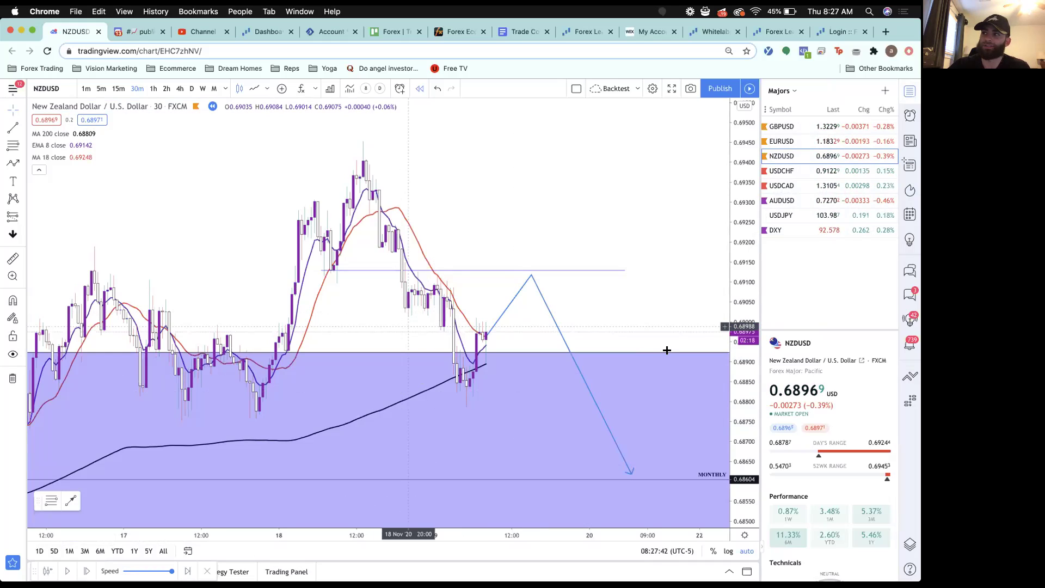
scroll(439, 234, left, 5)
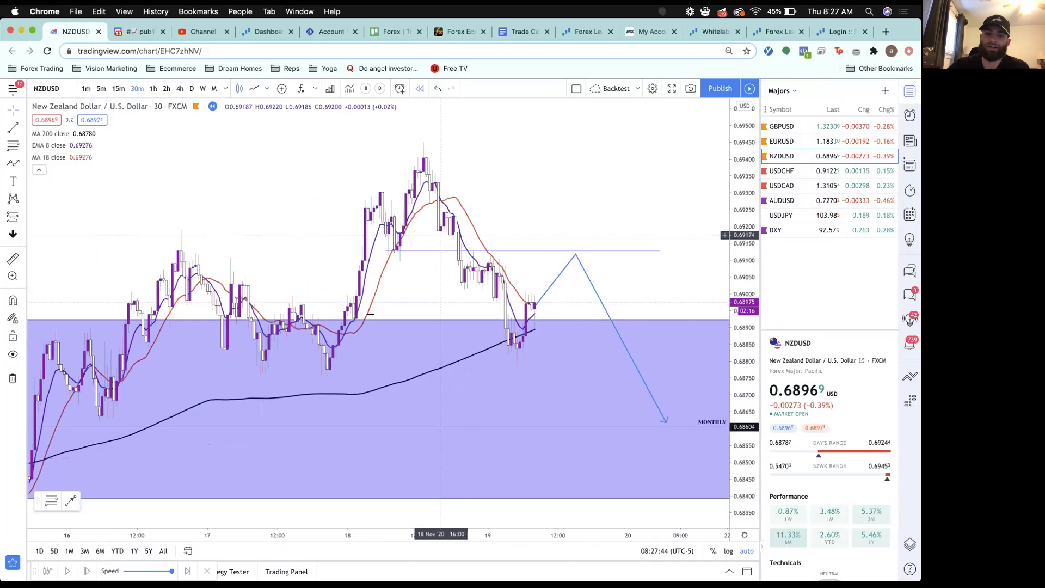
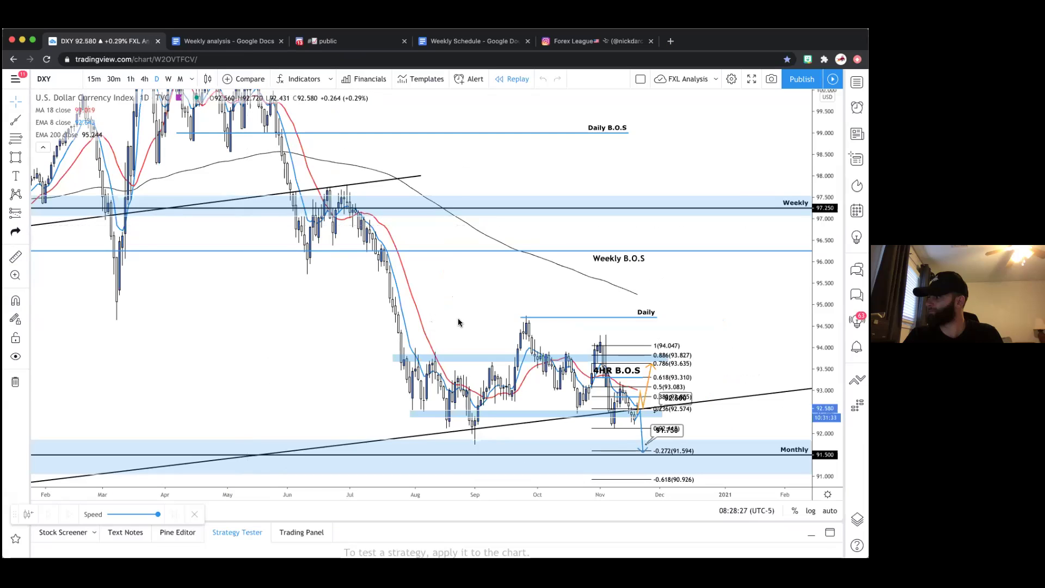
Examine DXY's daily chart back to 2018, covering the rising channel, the Weekly and Monthly zones and the long ascending trendline
scroll(457, 319, down, 2)
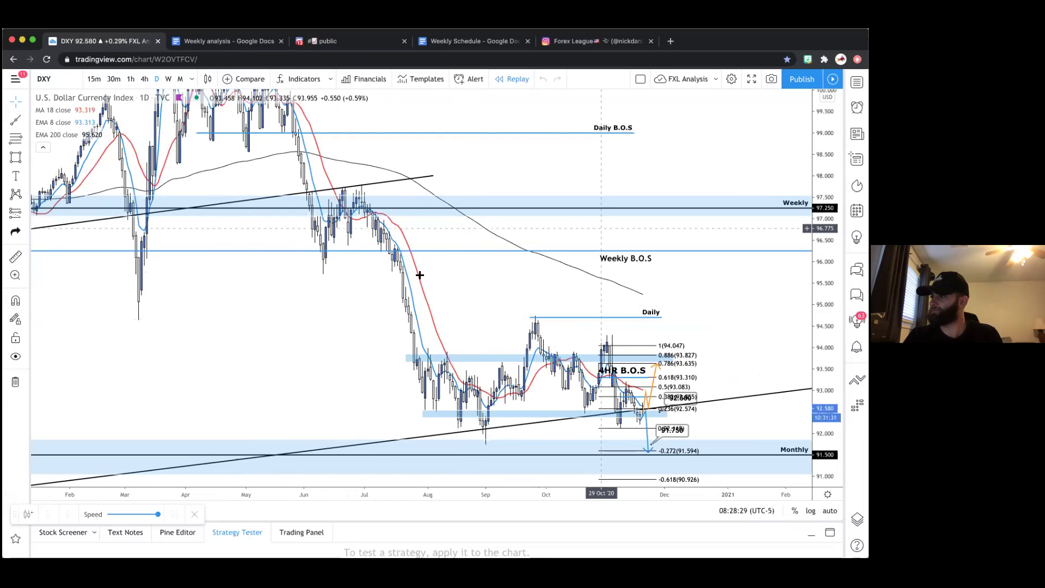
scroll(252, 304, down, 2)
scroll(252, 305, down, 2)
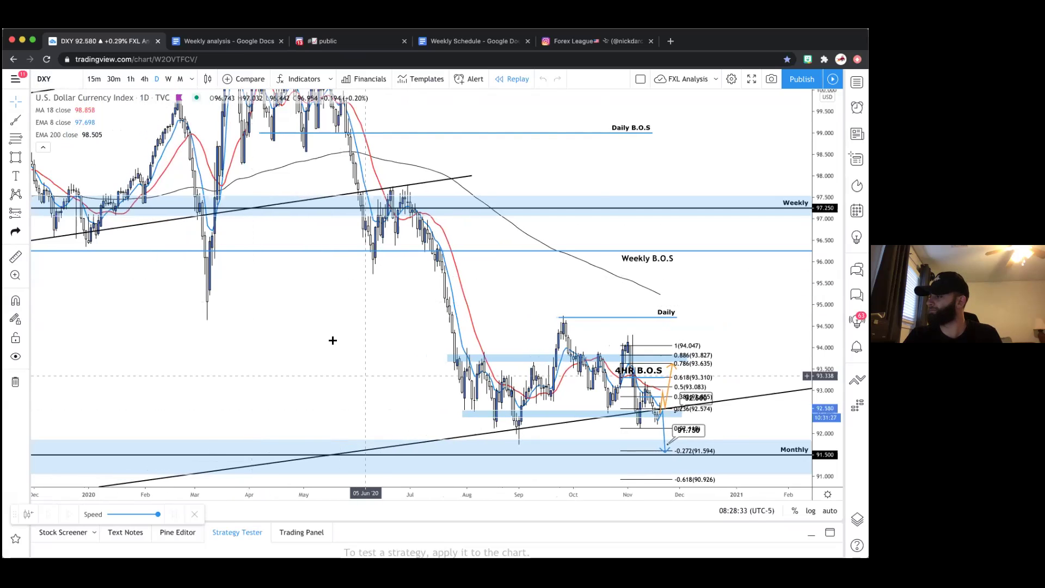
scroll(362, 353, down, 1)
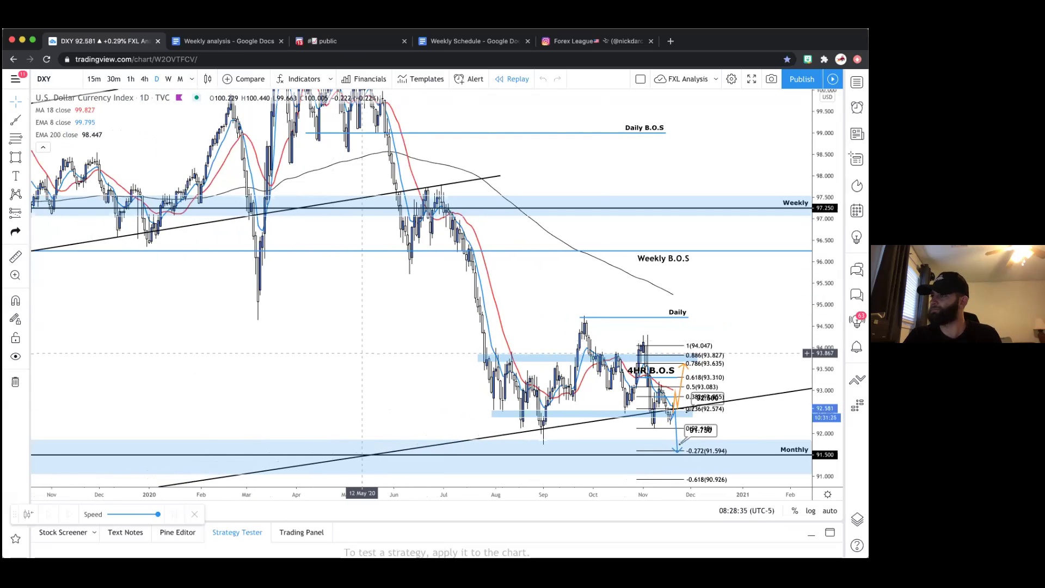
drag(358, 354, 297, 350)
drag(823, 328, 823, 409)
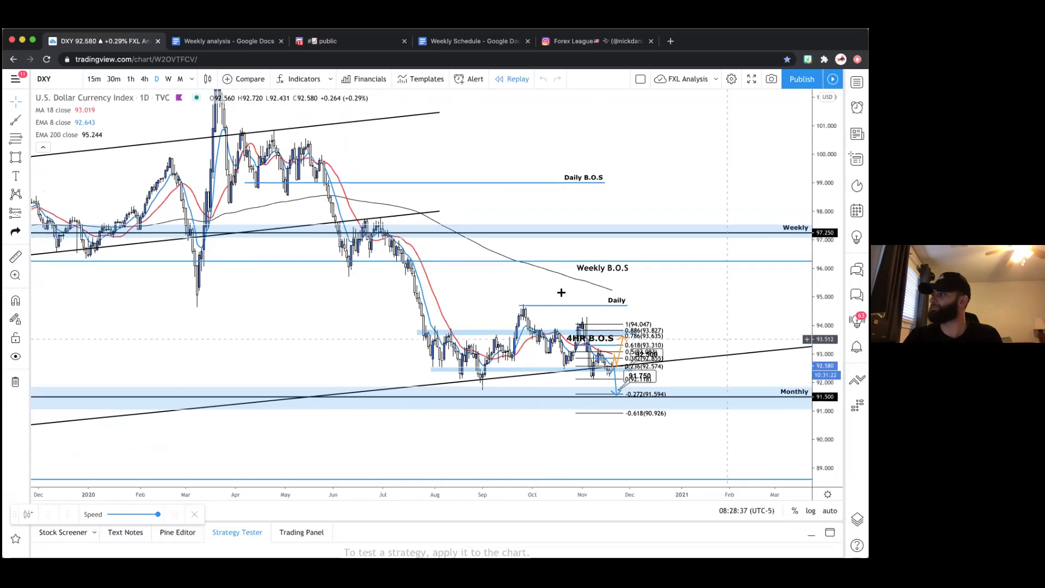
scroll(560, 292, down, 5)
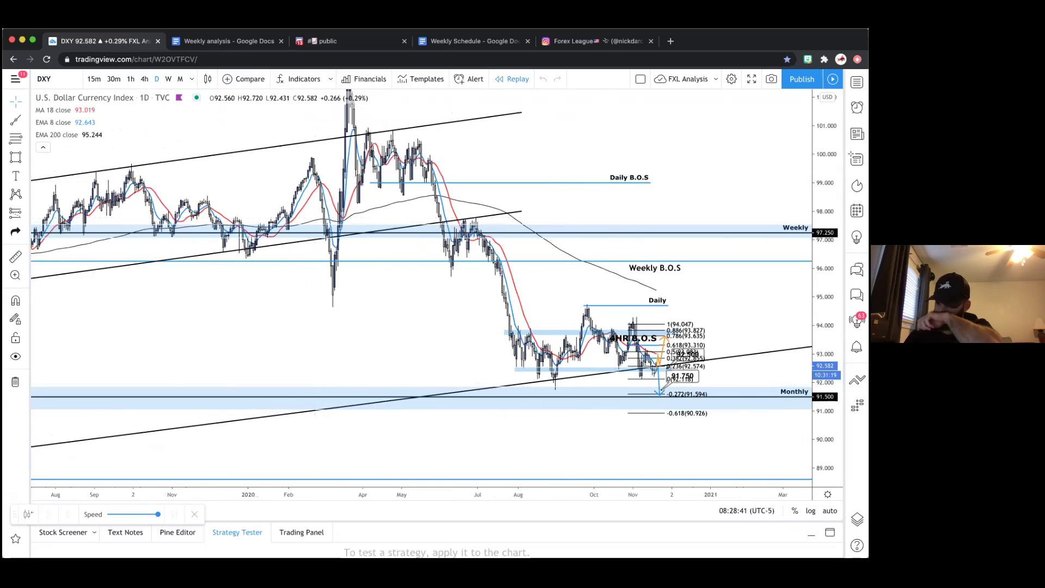
click(857, 82)
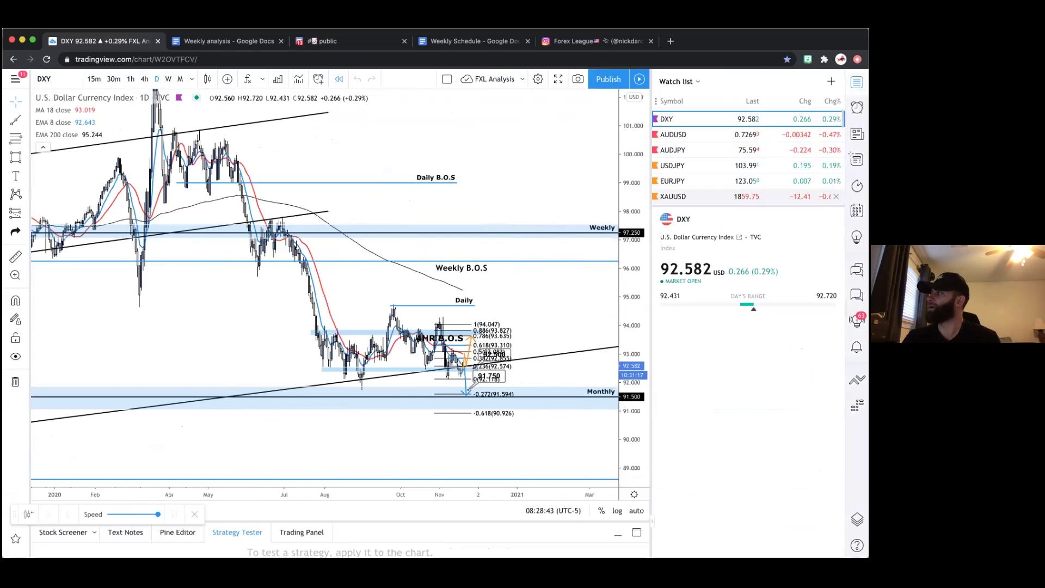
click(856, 82)
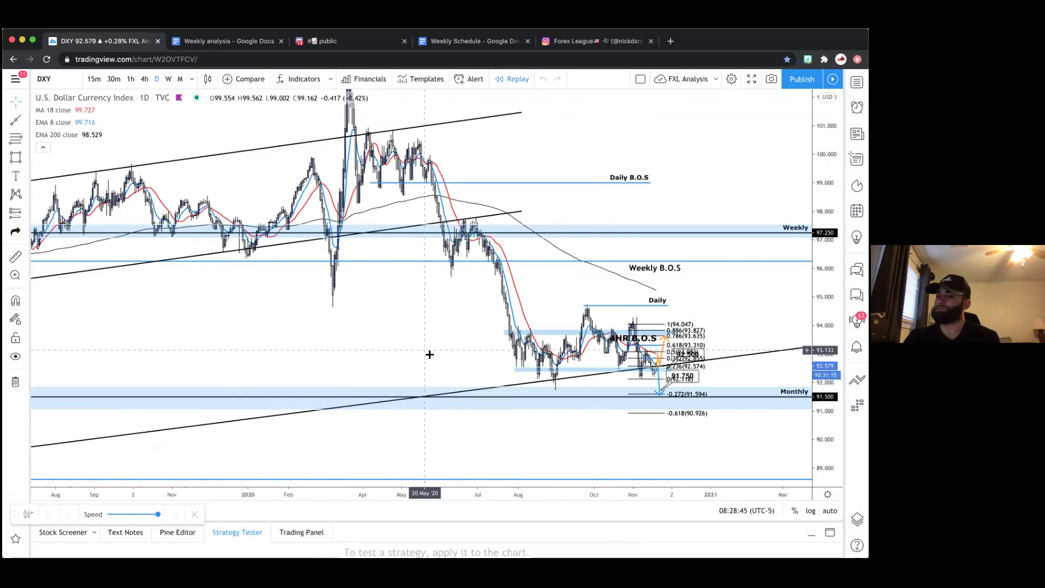
scroll(433, 358, down, 3)
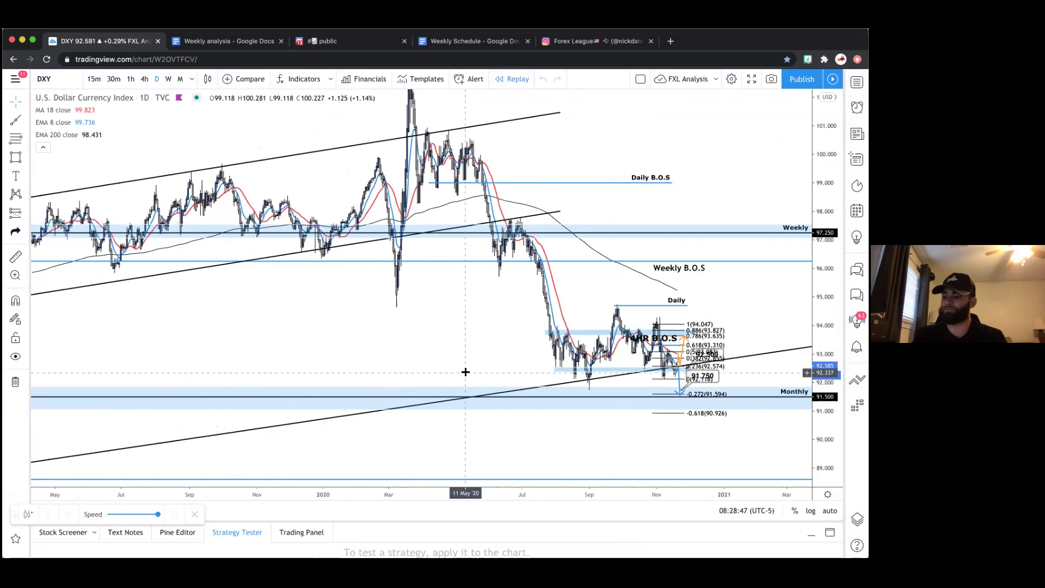
scroll(471, 368, down, 1)
drag(417, 344, 373, 340)
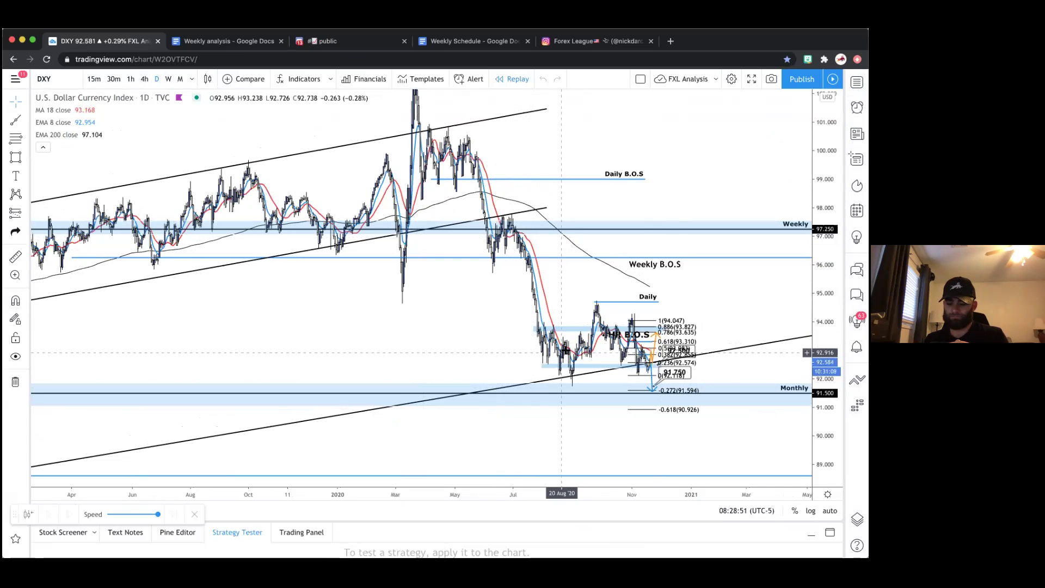
scroll(556, 370, down, 6)
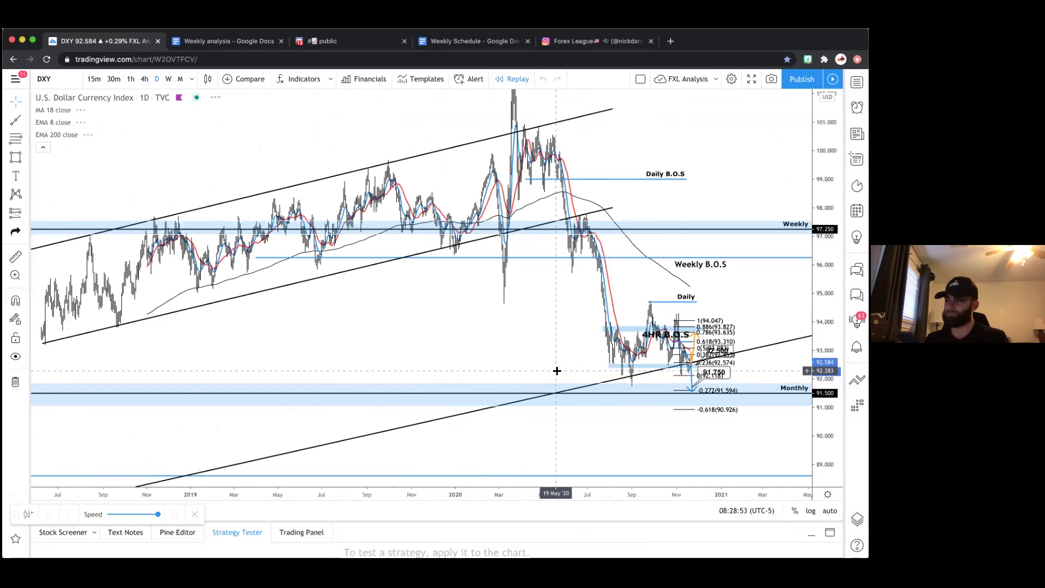
drag(517, 316, 502, 256)
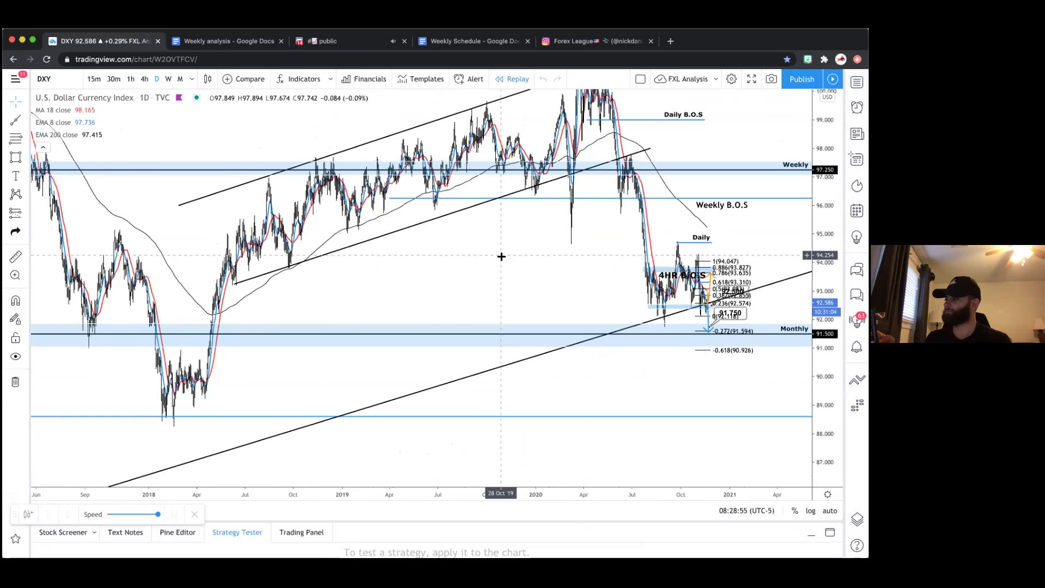
scroll(501, 256, down, 1)
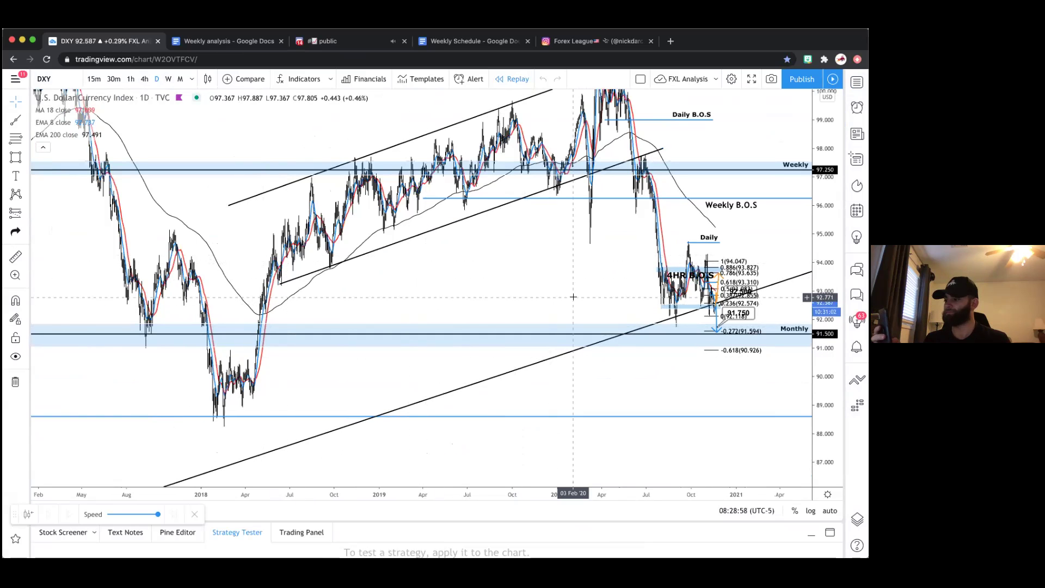
Examine DXY's 2020 daily decline from the broken channel down to the ascending trendline and the Monthly zone
scroll(573, 297, up, 4)
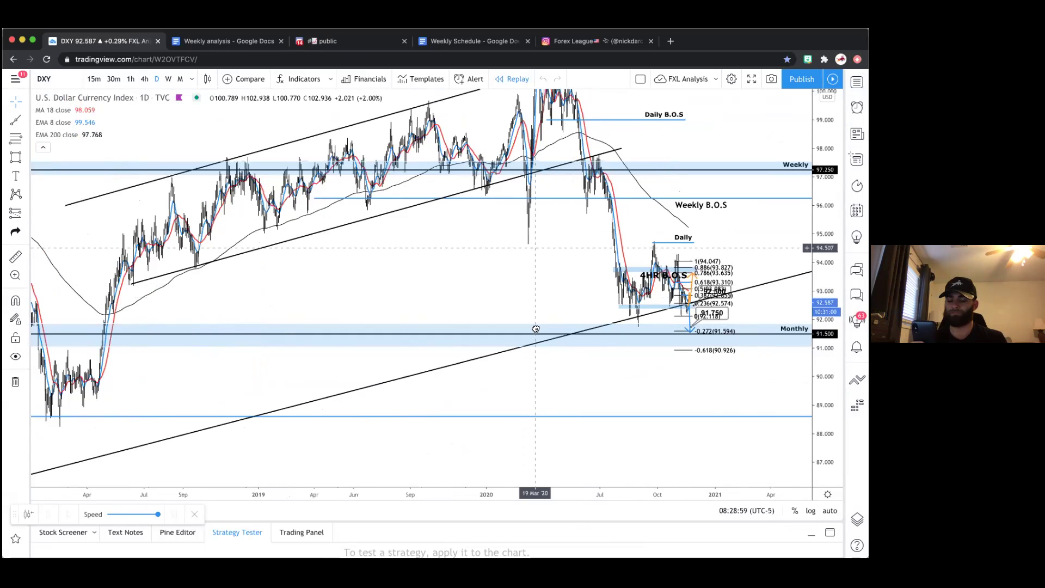
drag(822, 395, 823, 374)
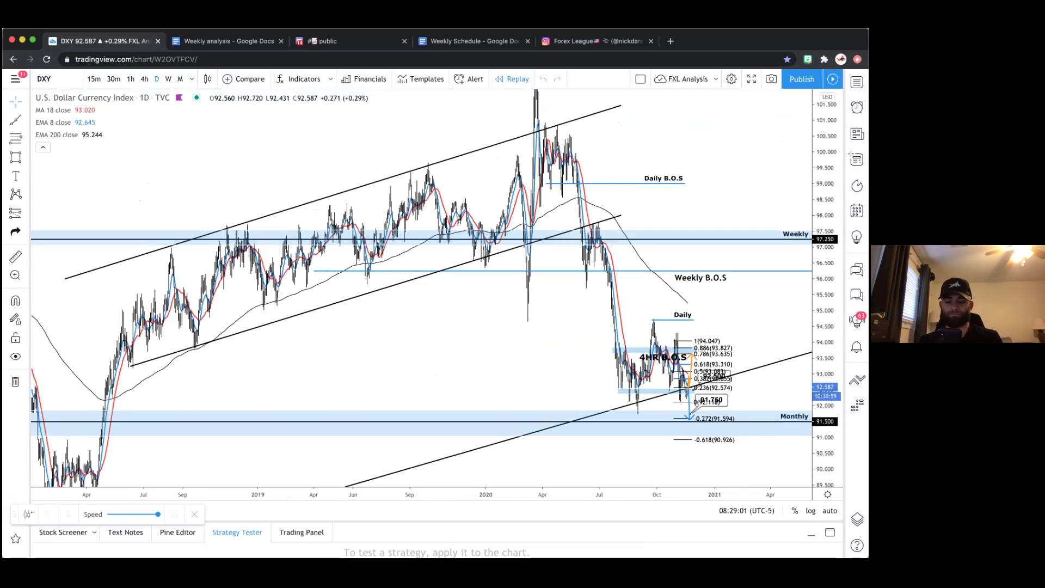
scroll(501, 350, up, 2)
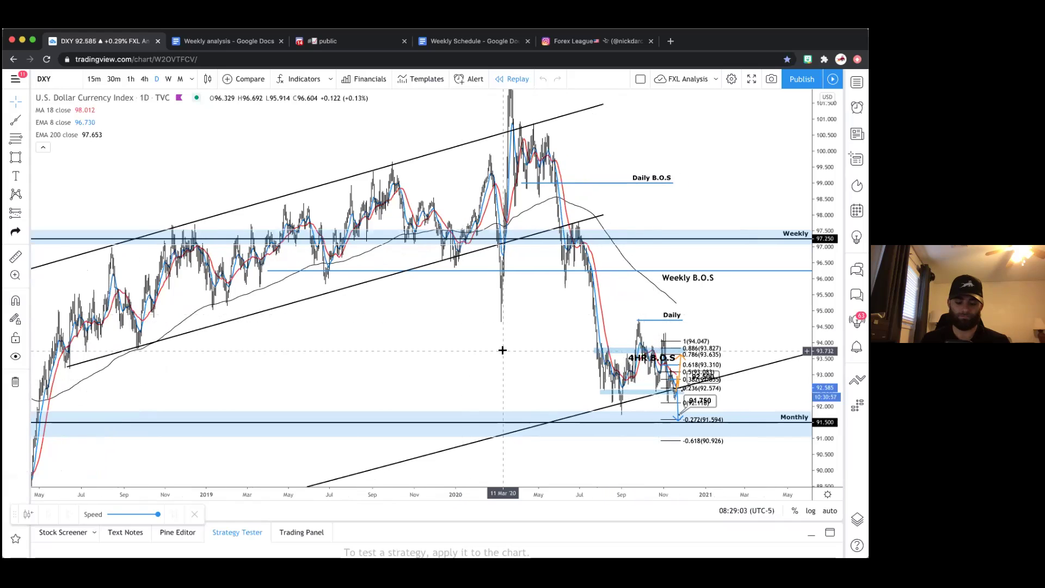
scroll(502, 350, up, 2)
drag(496, 350, 436, 350)
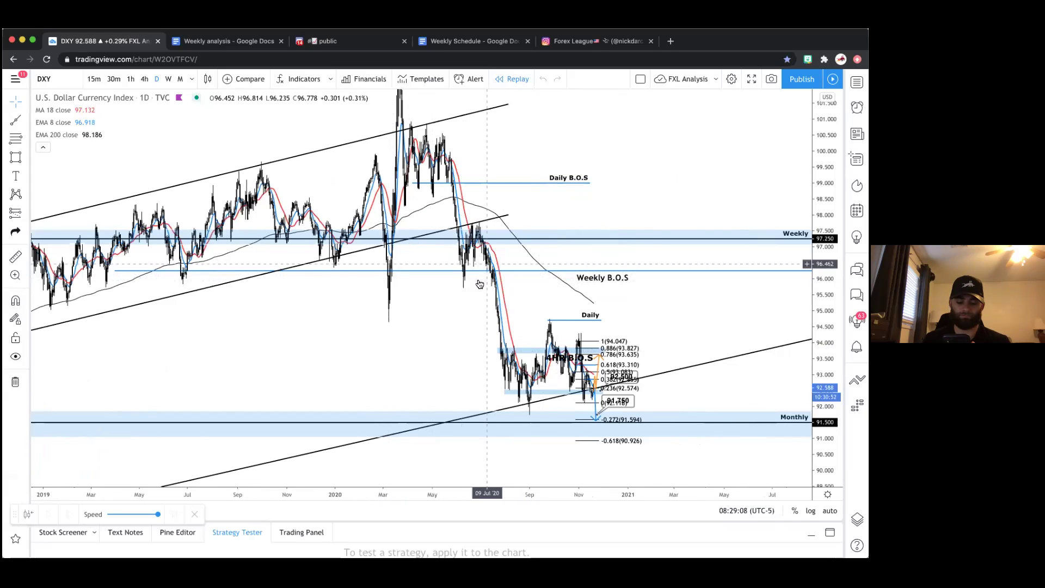
drag(814, 341, 813, 286)
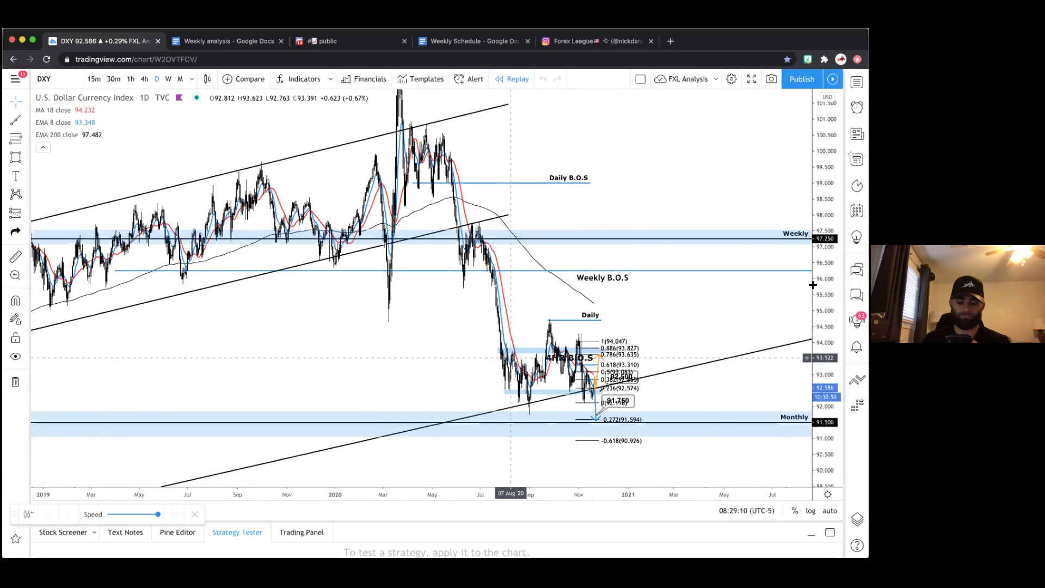
scroll(495, 384, up, 3)
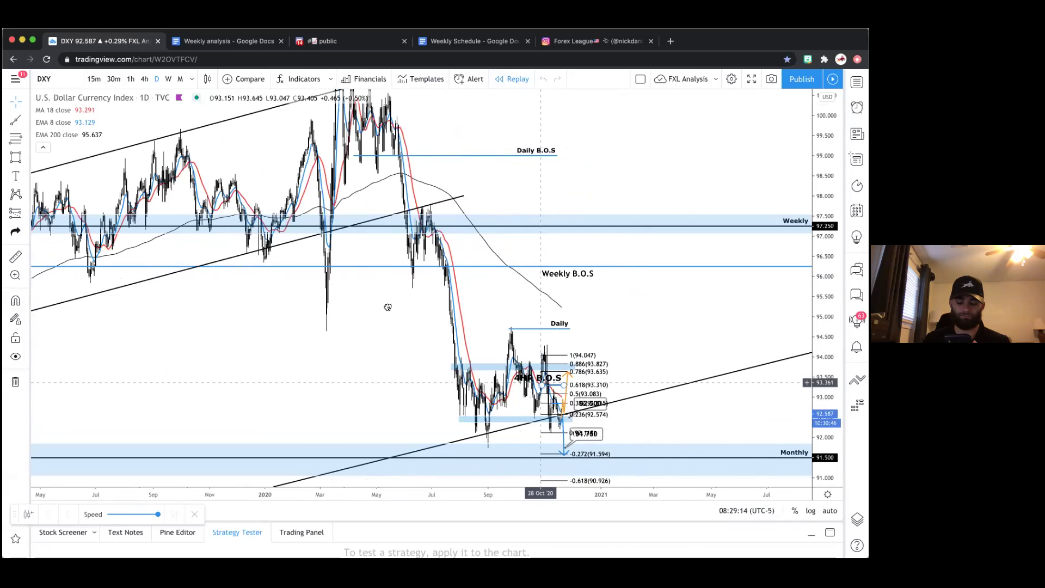
scroll(401, 358, up, 2)
drag(382, 352, 408, 331)
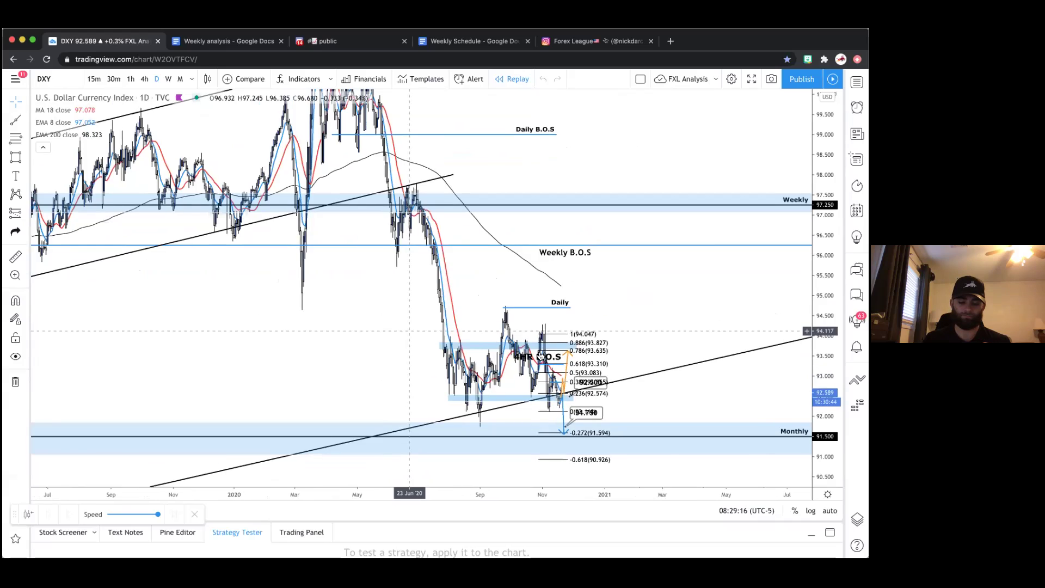
scroll(408, 331, up, 2)
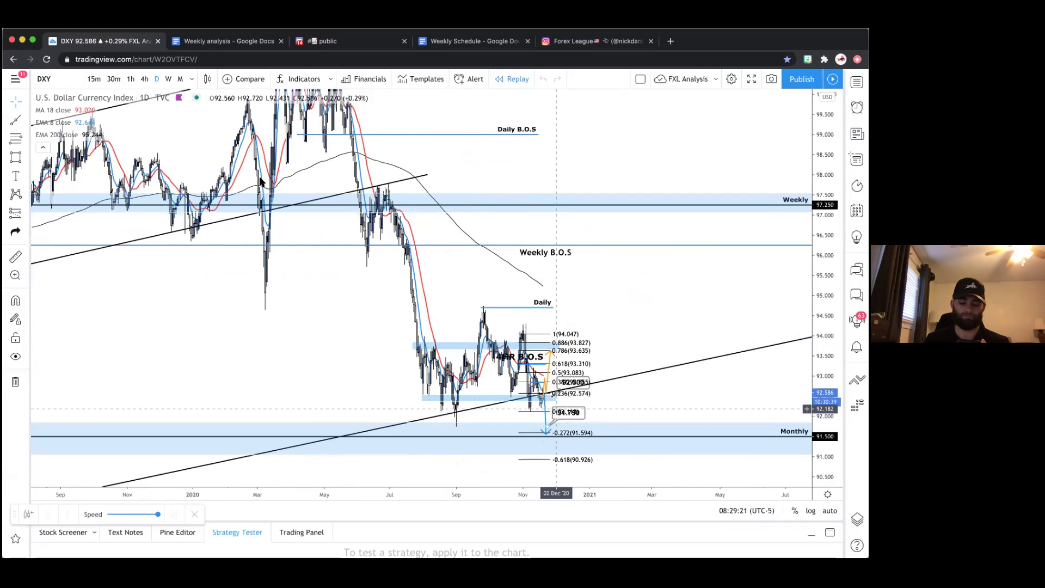
Switch DXY to the 4-hour chart and delete the Daily B.O.S line near 99.000
click(144, 79)
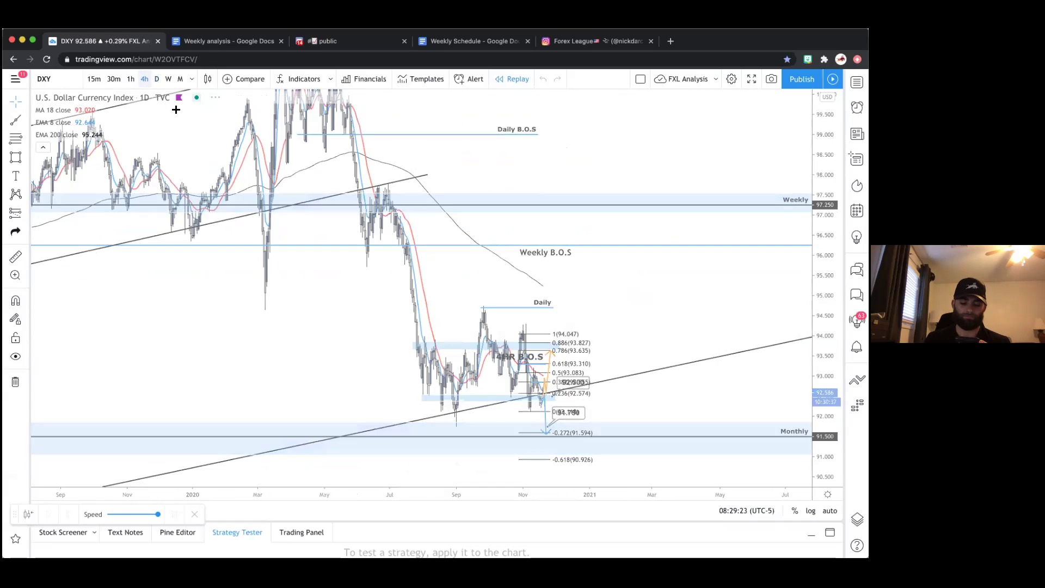
scroll(330, 318, down, 5)
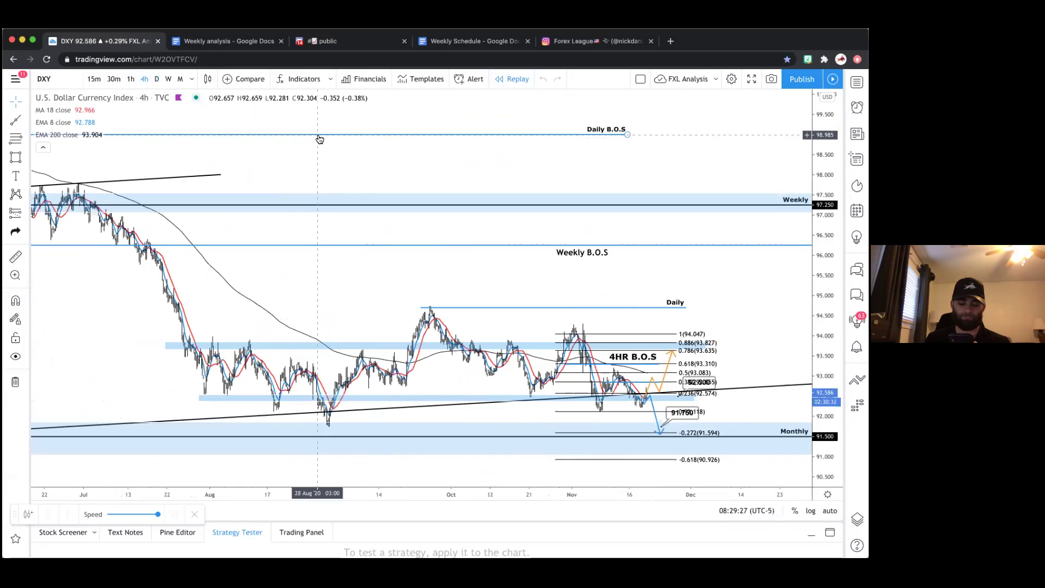
key(Delete)
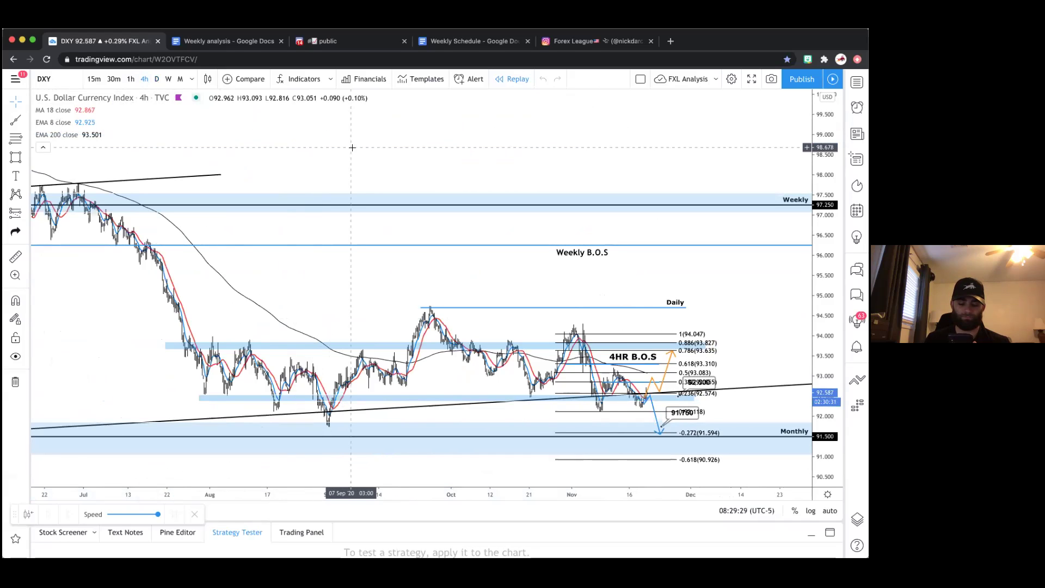
Examine DXY's 4-hour price action since August between the two blue zones and around the ascending trendline
scroll(352, 147, up, 2)
drag(823, 373, 798, 261)
drag(562, 289, 562, 210)
scroll(651, 366, up, 1)
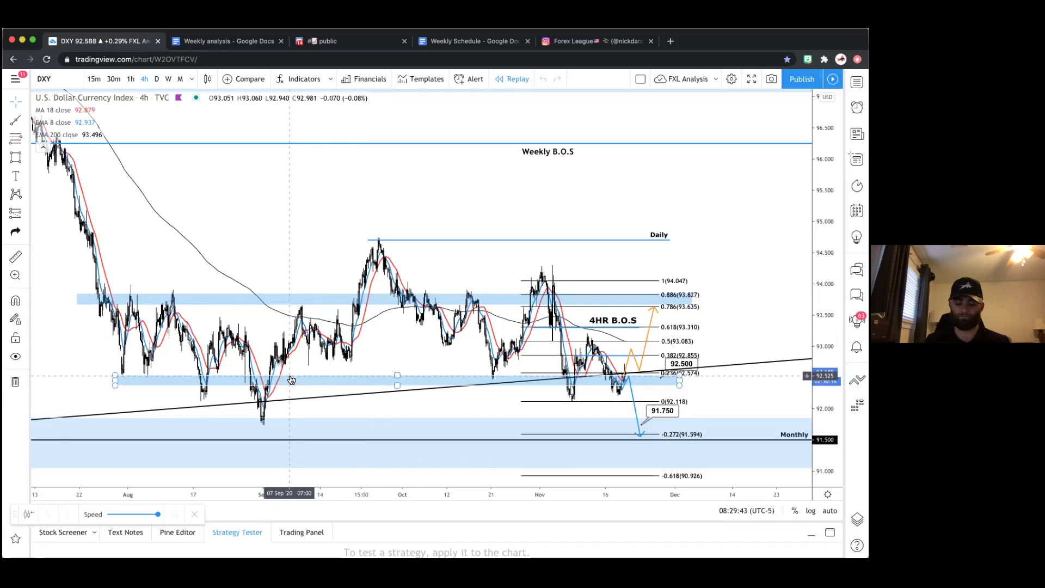
scroll(301, 170, up, 3)
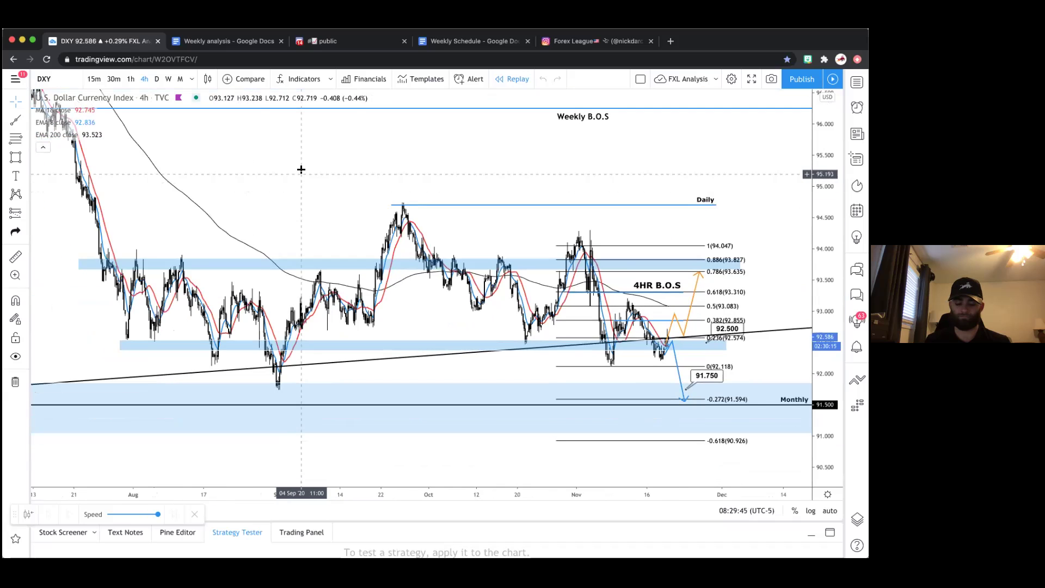
scroll(345, 196, up, 4)
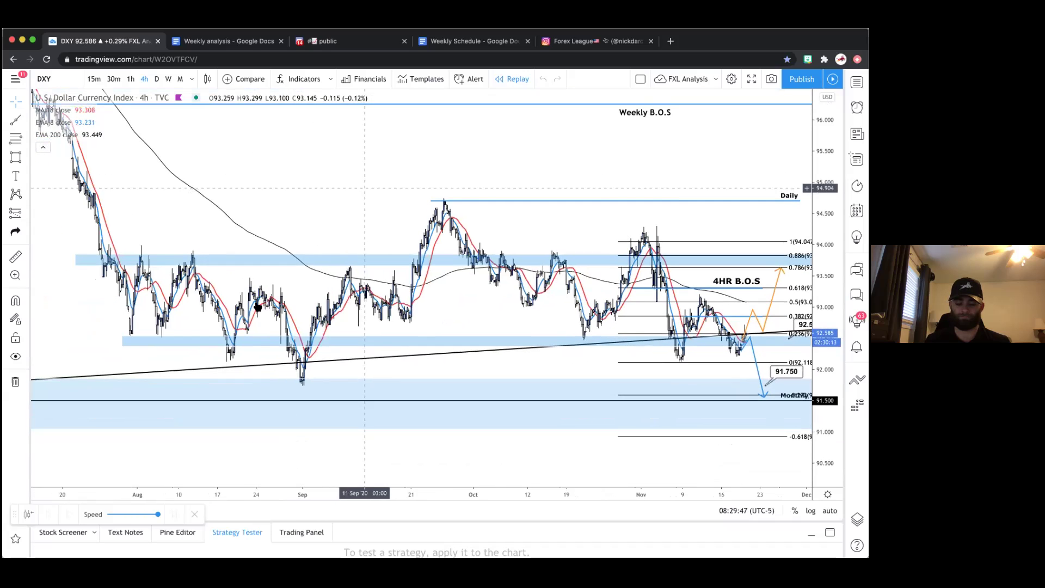
scroll(258, 308, up, 2)
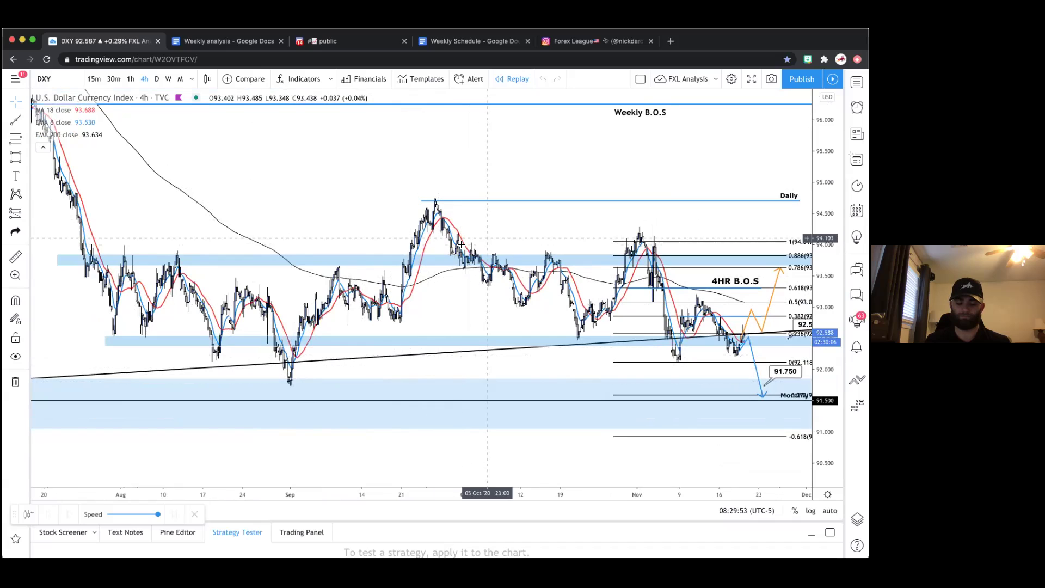
Examine the November swing on DXY's 4-hour chart against the Fibonacci levels, the trendline and the two projection paths
drag(371, 224, 245, 214)
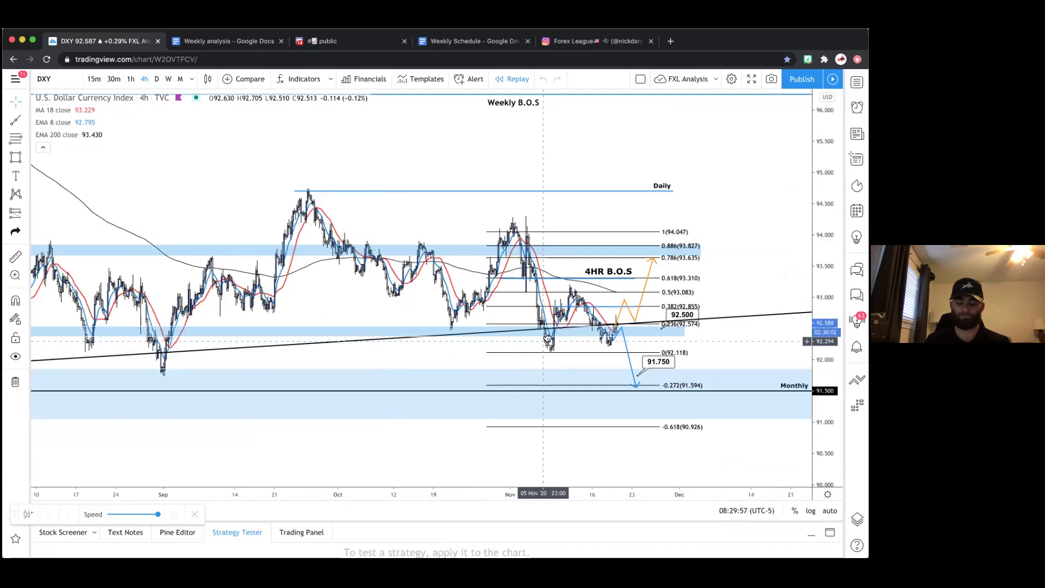
scroll(784, 376, up, 3)
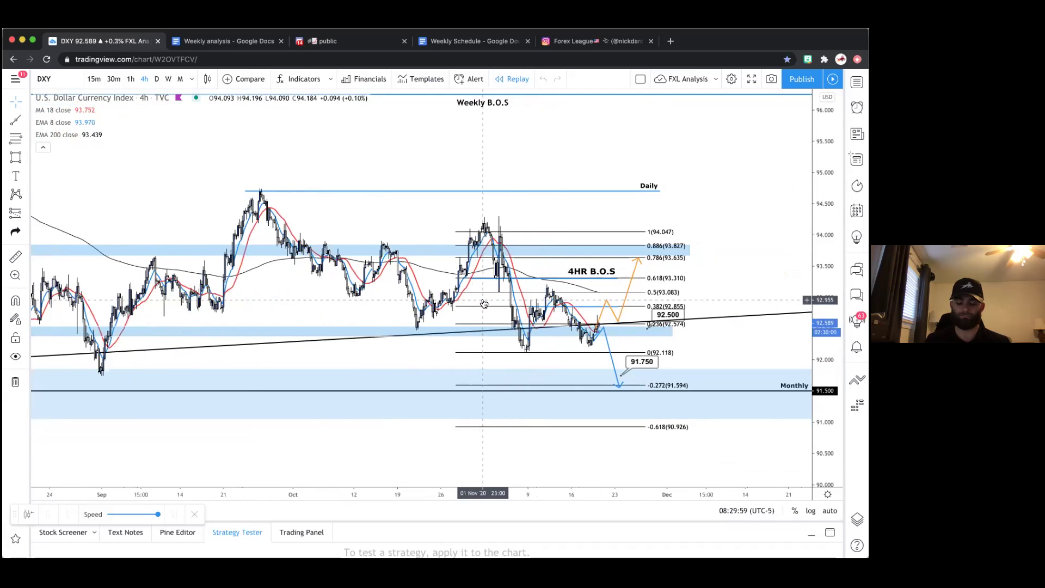
drag(825, 378, 825, 305)
drag(565, 372, 503, 380)
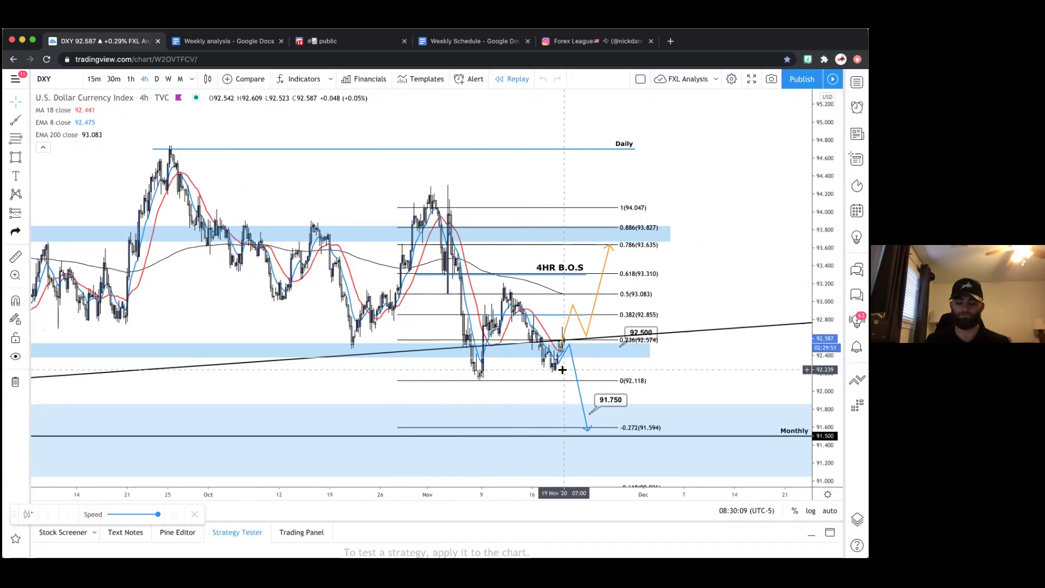
scroll(577, 368, up, 1)
scroll(578, 368, up, 3)
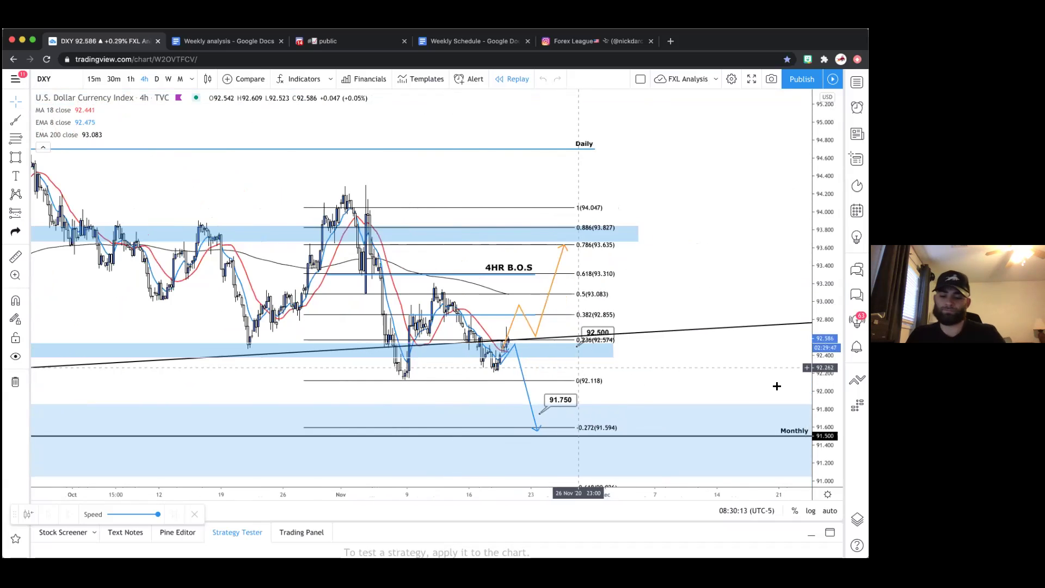
drag(825, 388, 825, 343)
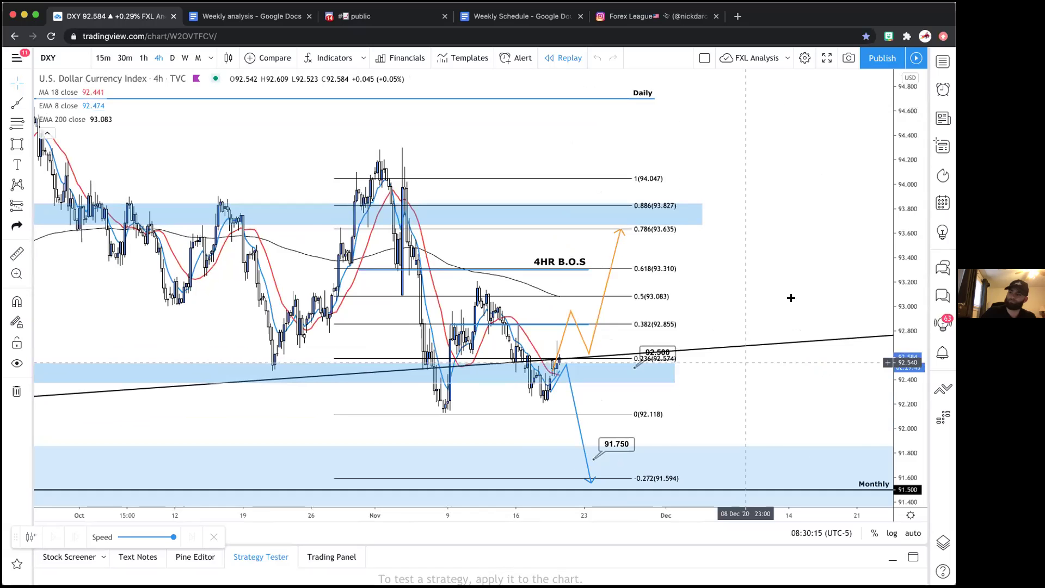
drag(682, 343, 704, 307)
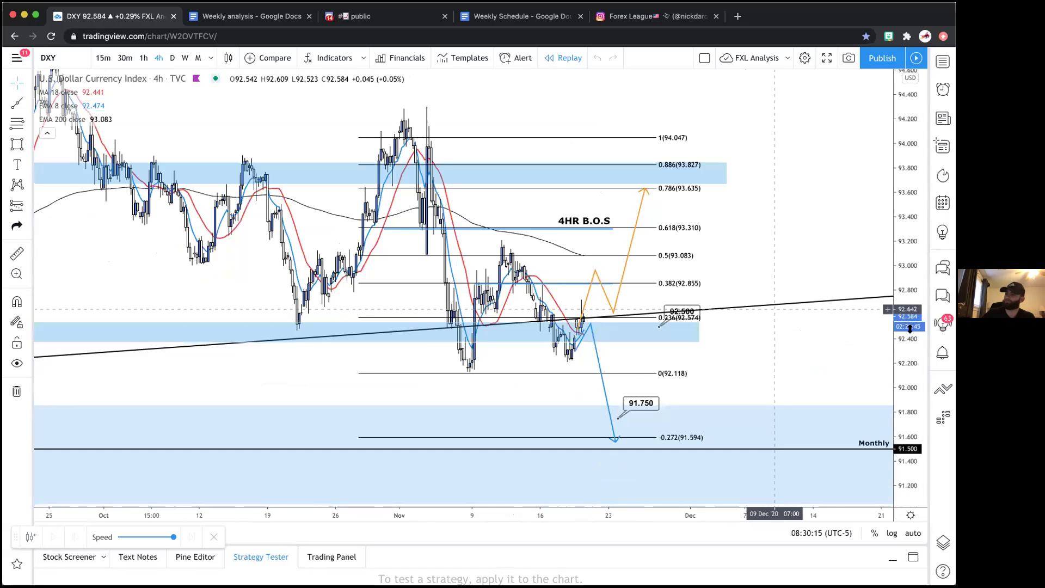
scroll(910, 329, up, 2)
drag(910, 329, 908, 316)
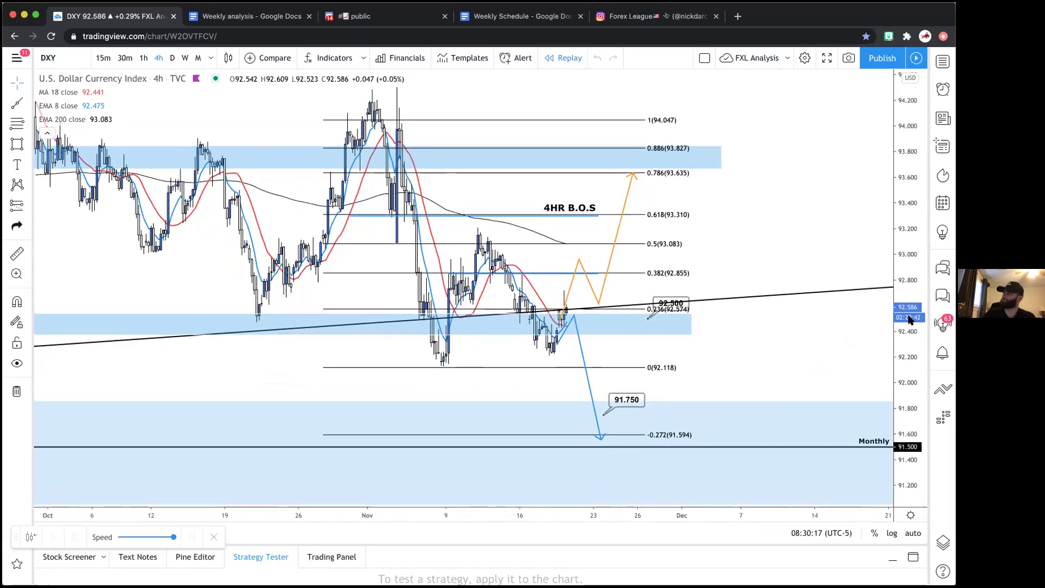
scroll(763, 363, up, 2)
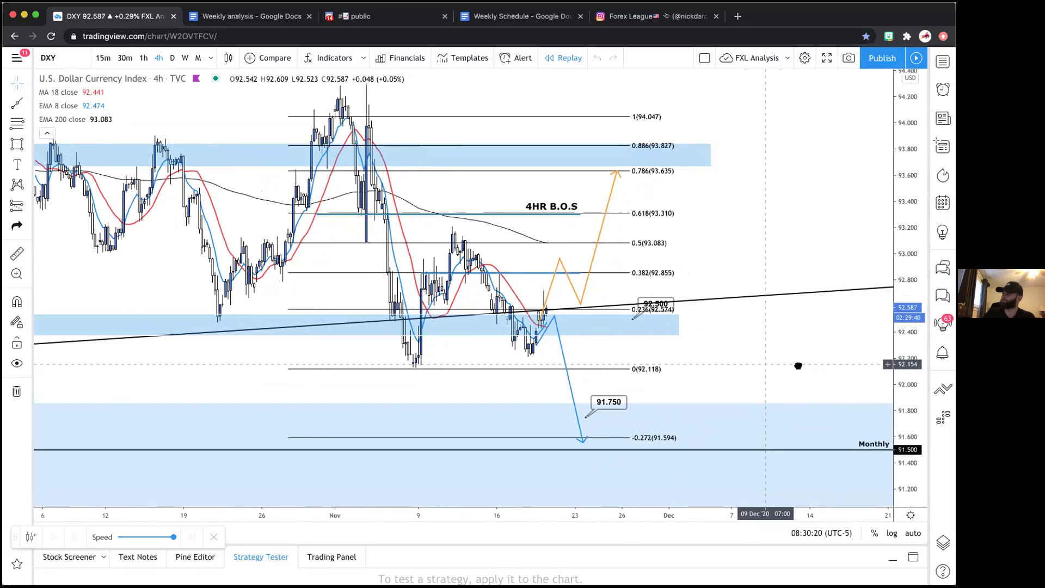
Move the 92.500 price label clear of the Fibonacci level labels to the end of the blue zone, with its price set to 92.500
drag(777, 364, 817, 376)
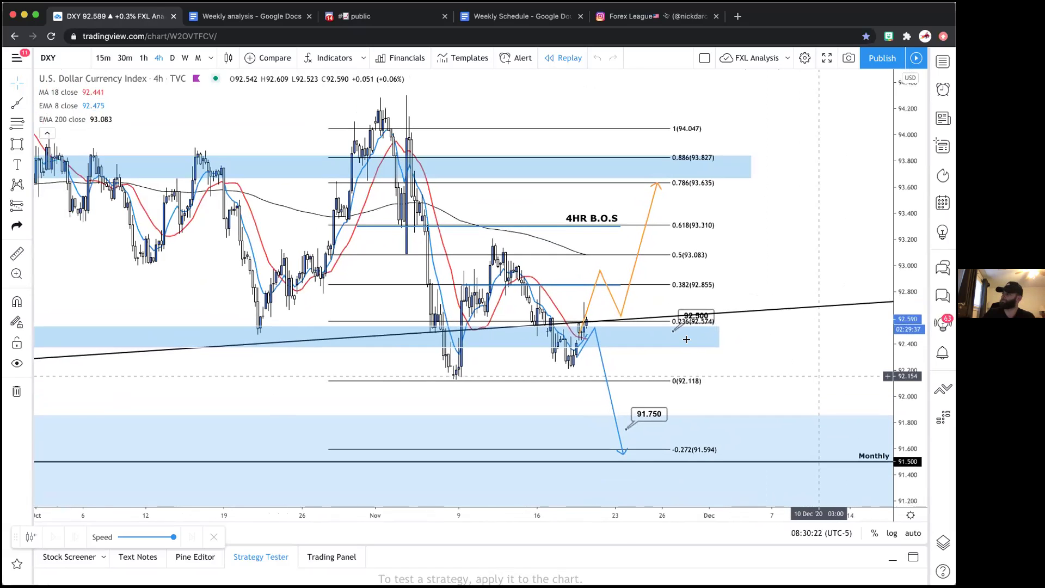
scroll(688, 340, down, 1)
drag(695, 308, 665, 311)
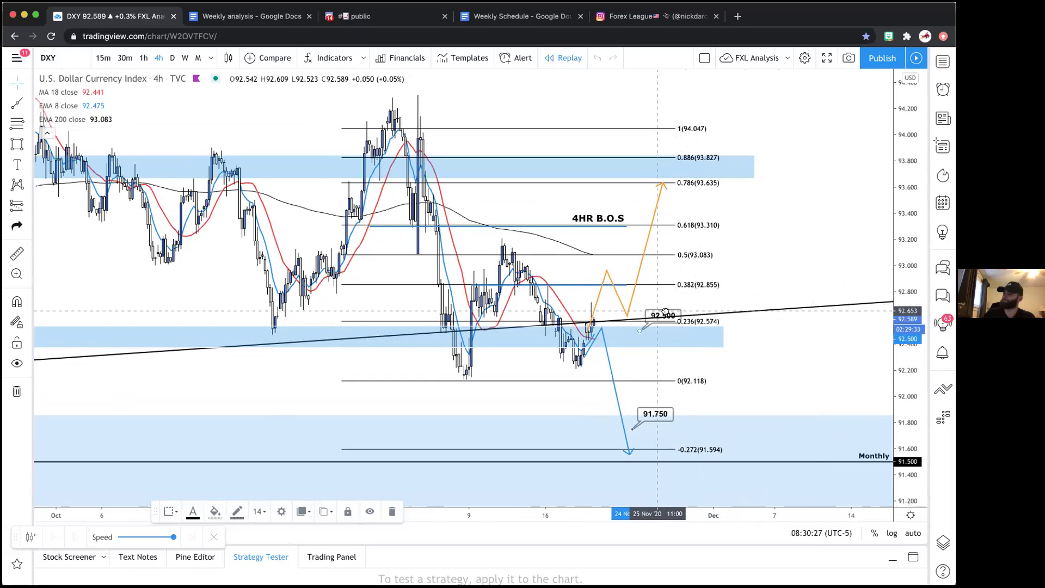
drag(748, 309, 737, 308)
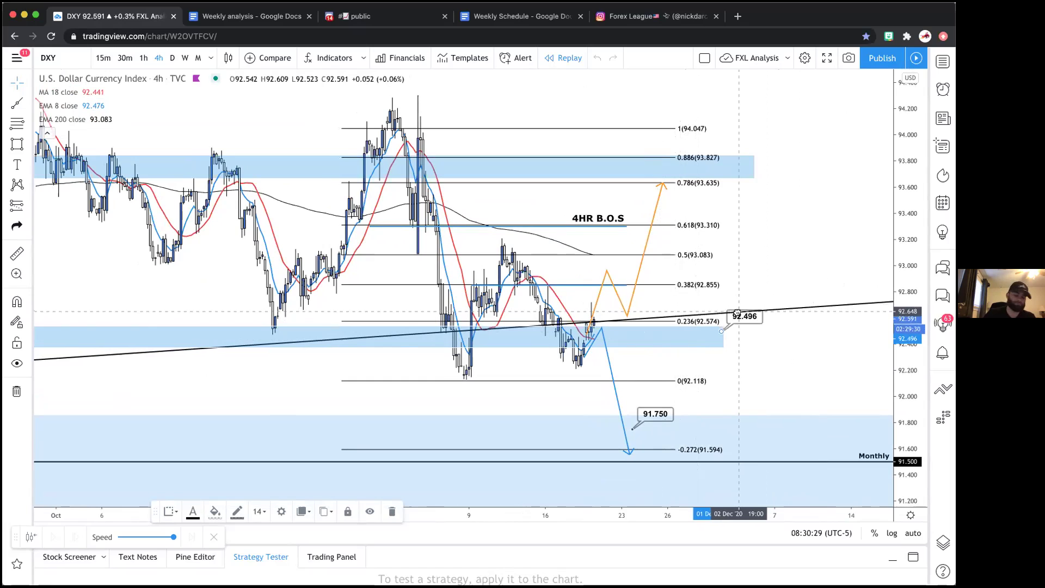
click(739, 266)
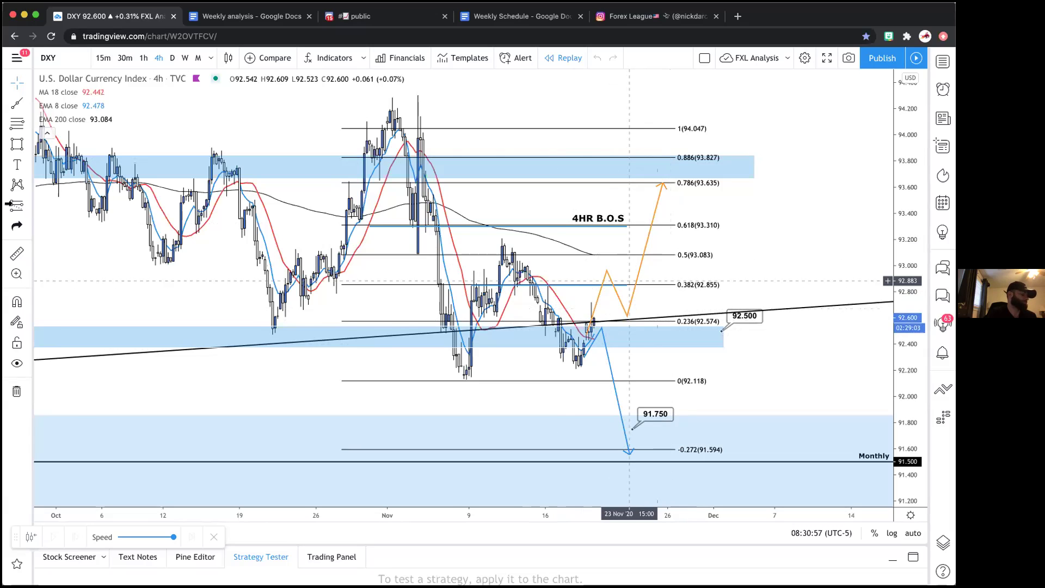
Draw a yellow rectangle from about 92.911 to 92.640 over the start of the orange path's final rising leg
click(638, 273)
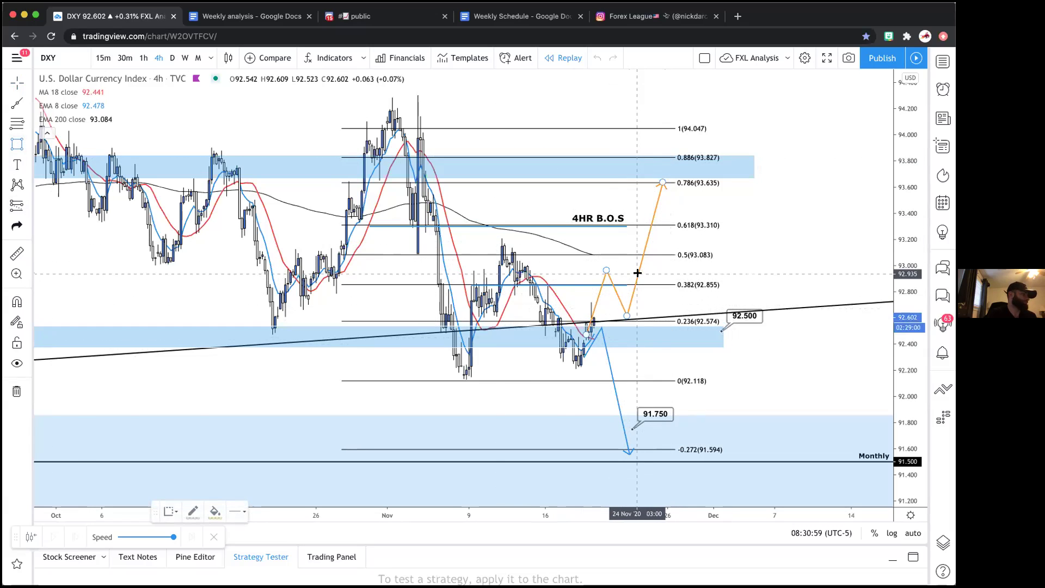
drag(647, 276, 628, 312)
double_click(628, 312)
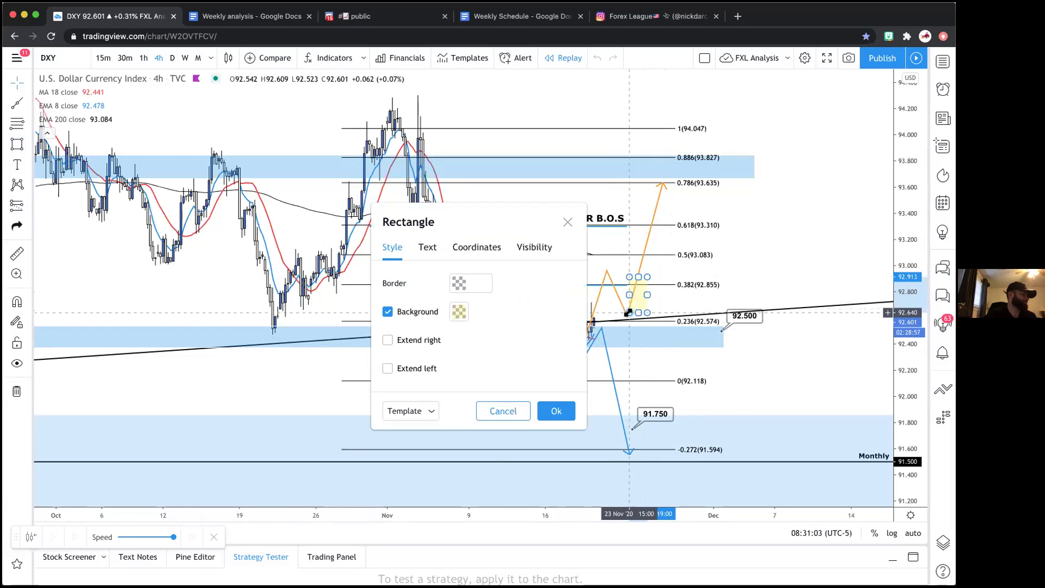
click(751, 263)
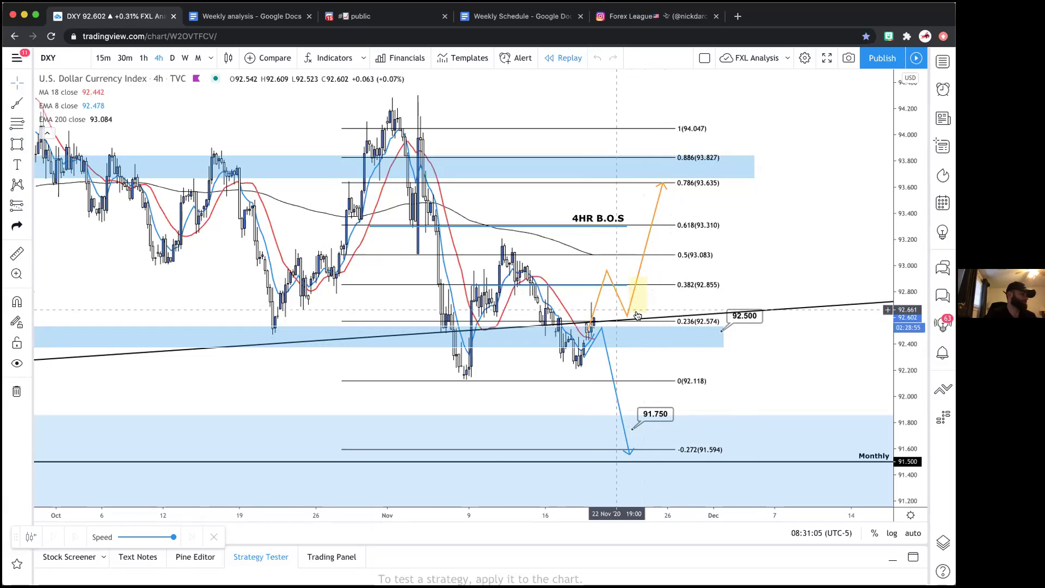
click(642, 293)
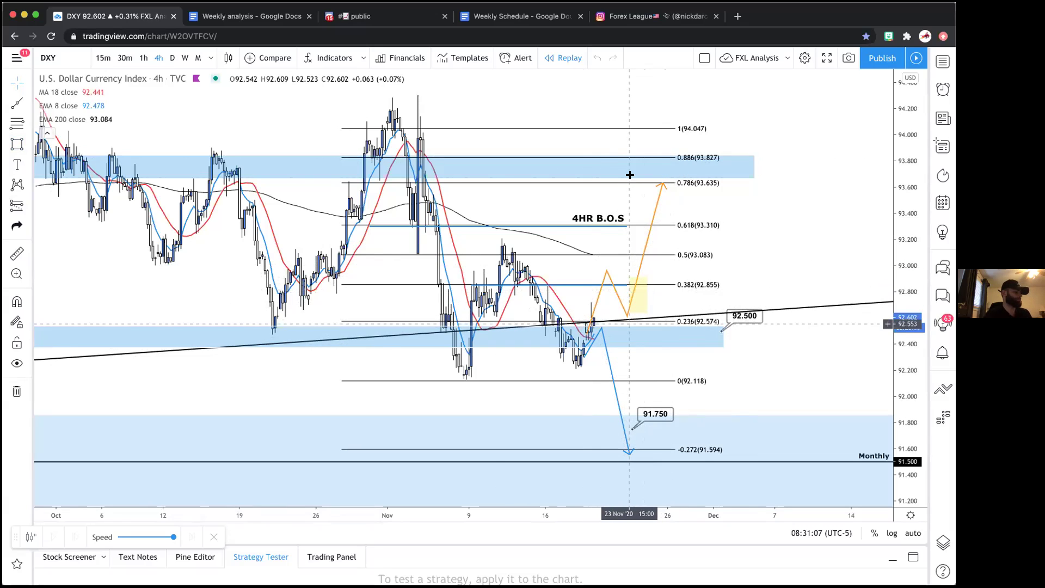
click(602, 343)
click(603, 342)
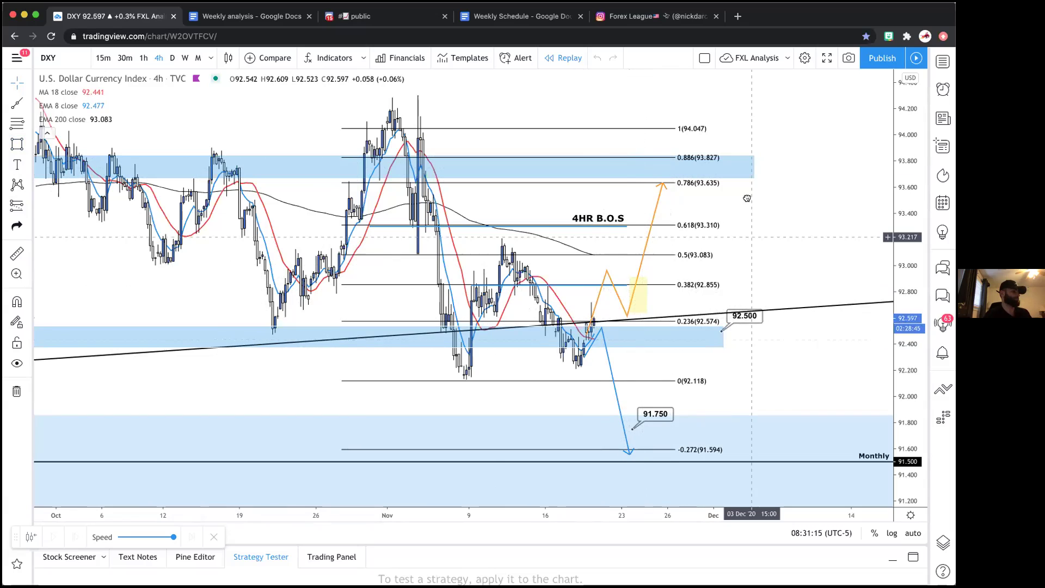
Raise the peak of the blue bearish path to about 92.66, just above the ascending trendline
drag(748, 199, 744, 169)
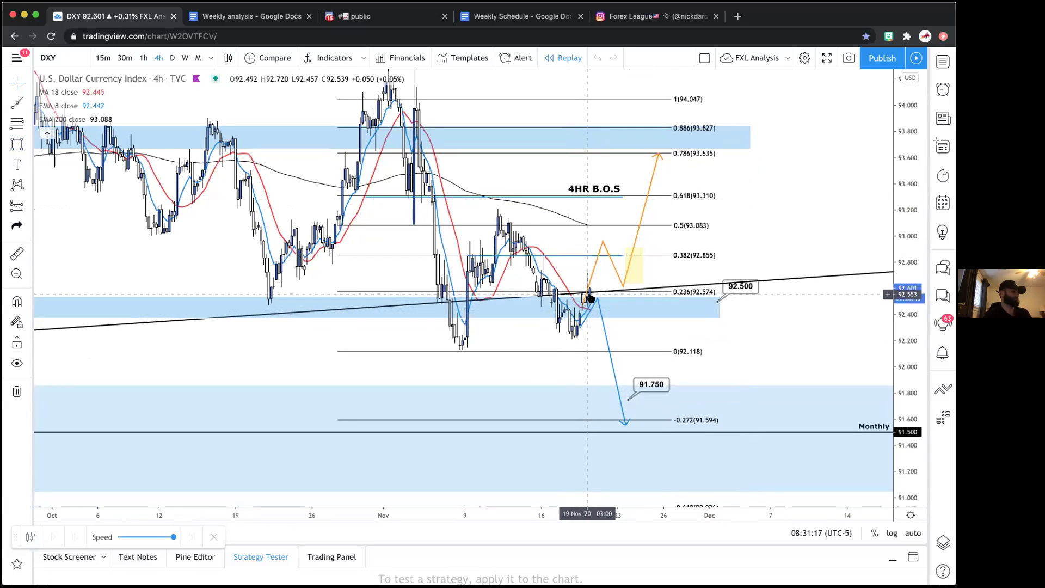
click(612, 266)
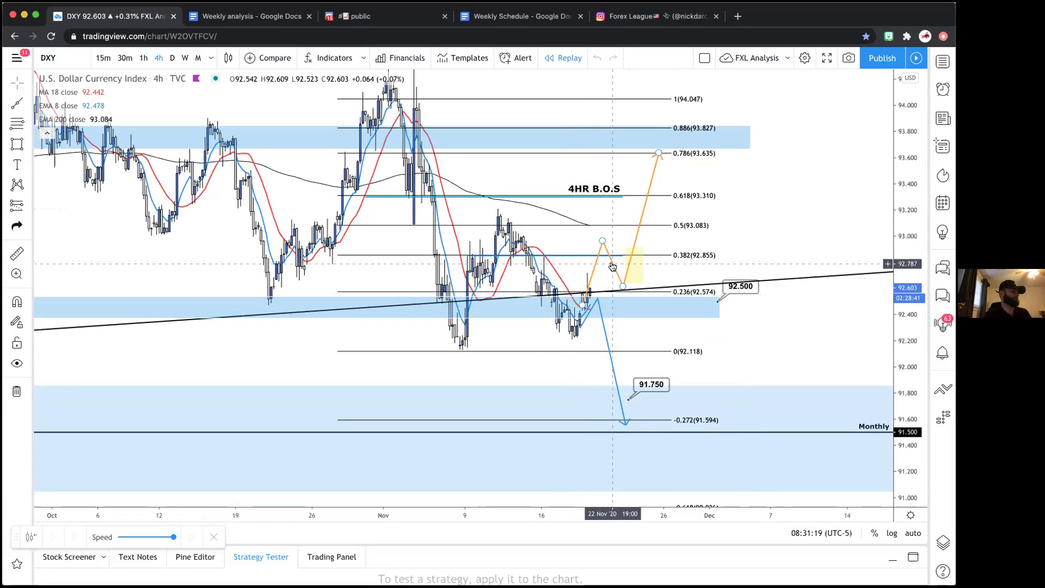
click(597, 298)
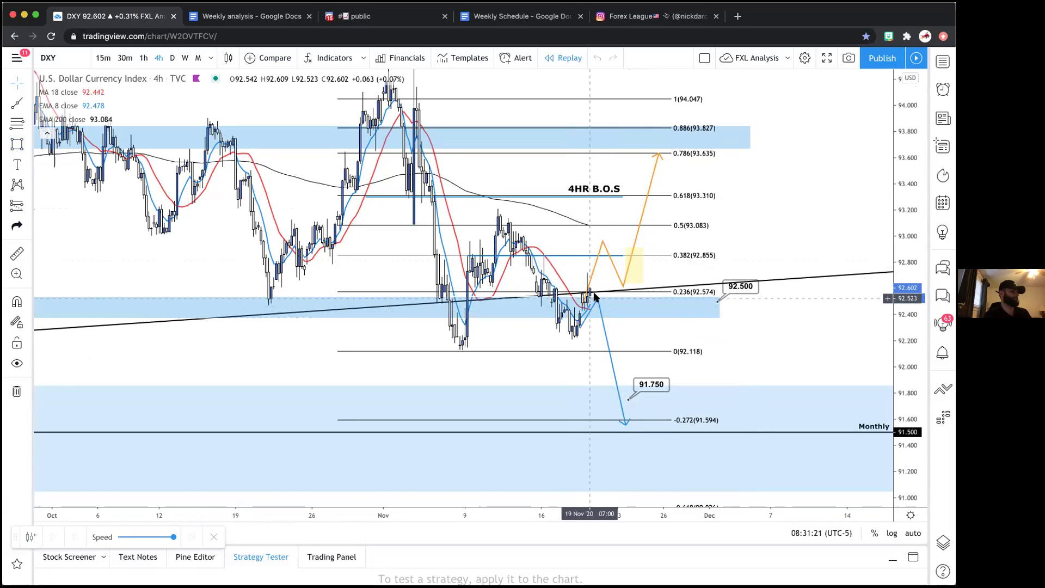
click(597, 281)
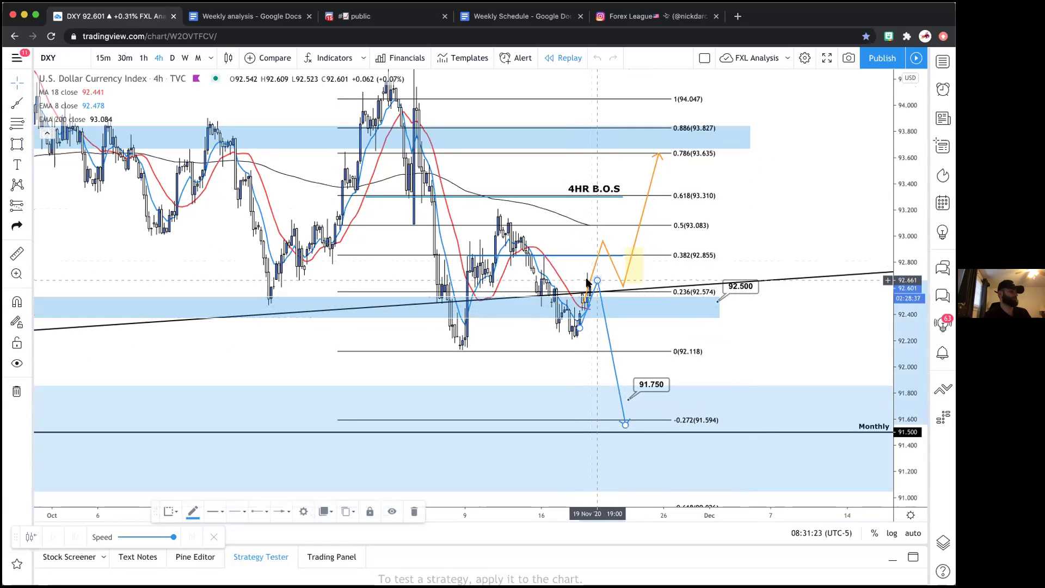
click(585, 297)
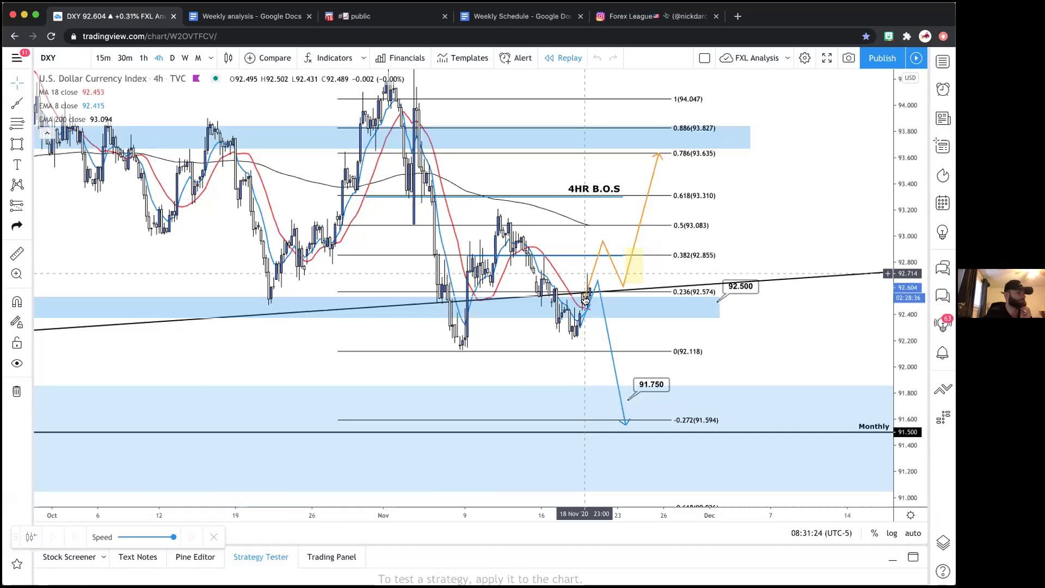
click(597, 281)
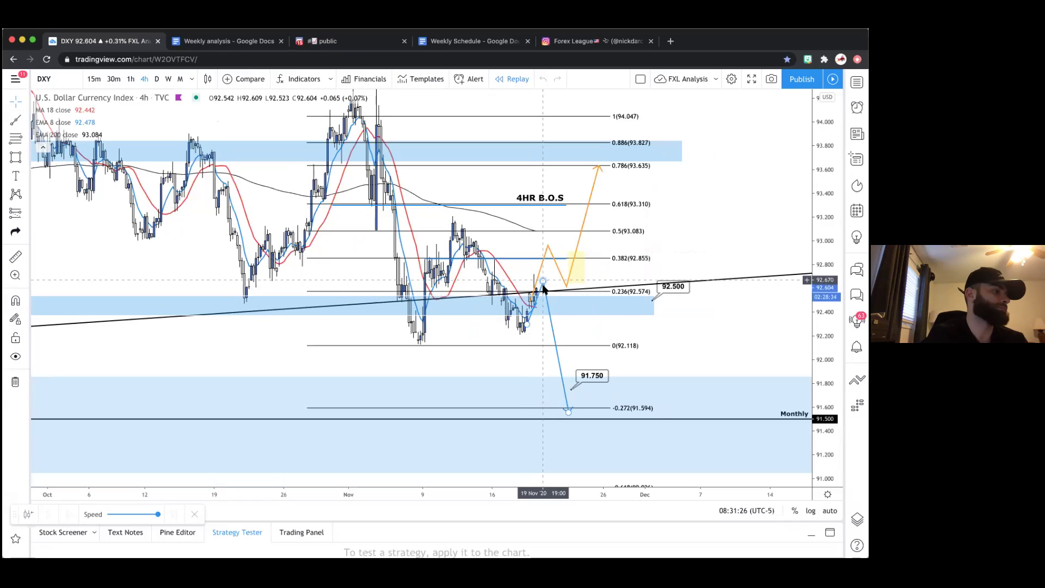
Shift the blue path's arrowhead slightly later in time and move its price label beyond it, with the price set to 91.750
drag(568, 412, 582, 415)
drag(592, 375, 624, 375)
double_click(623, 375)
click(402, 264)
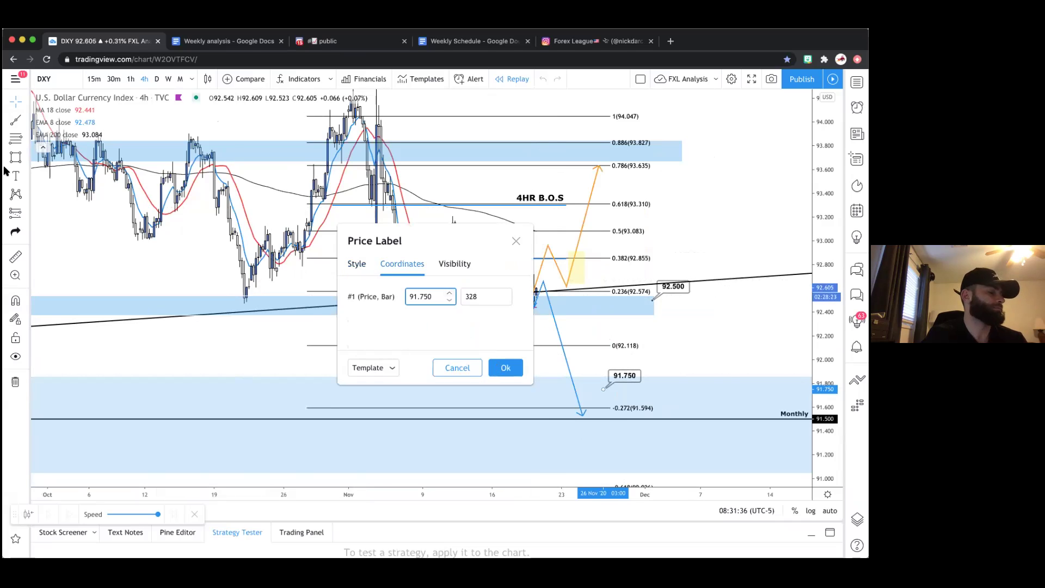
key(Return)
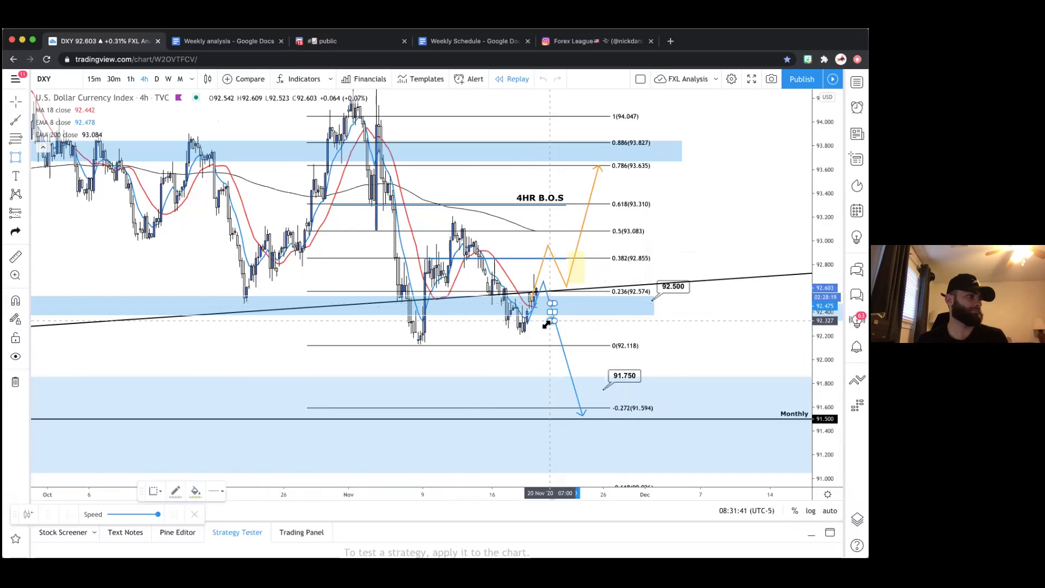
Draw a small yellow rectangle from 92.475 to 92.288 over the blue path's falling leg below the trendline
double_click(546, 326)
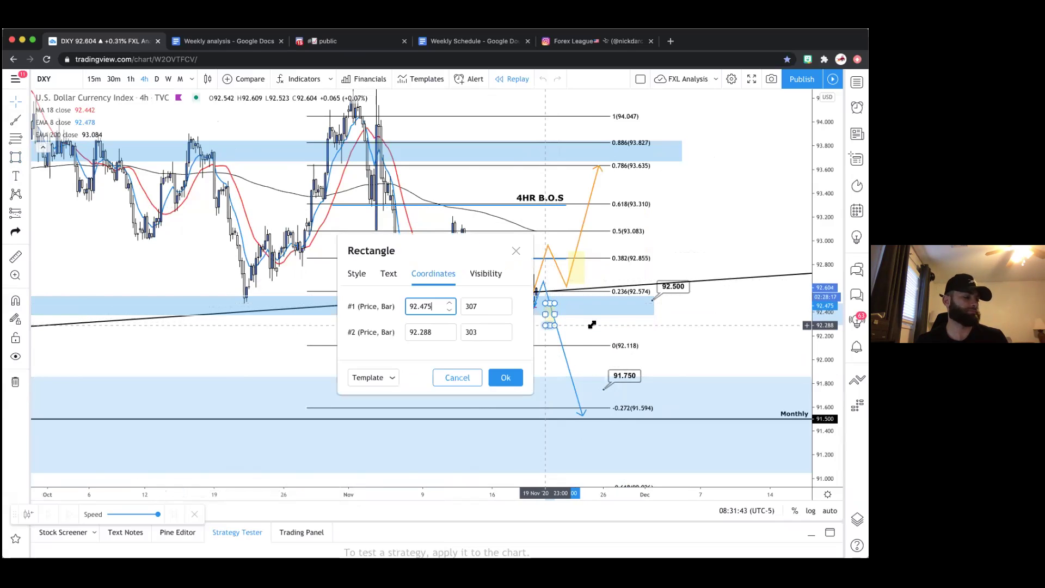
key(Return)
click(555, 313)
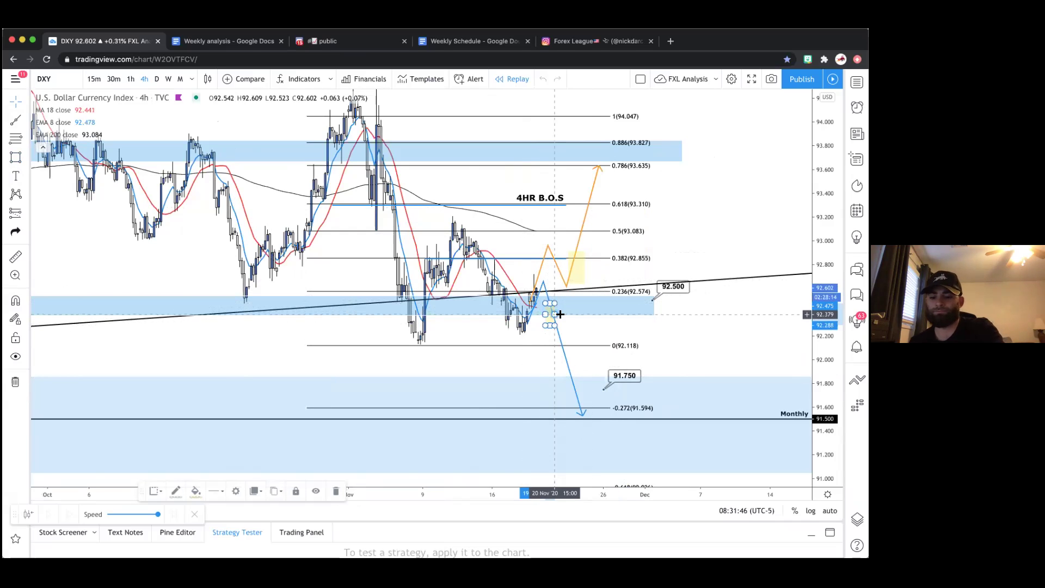
click(584, 318)
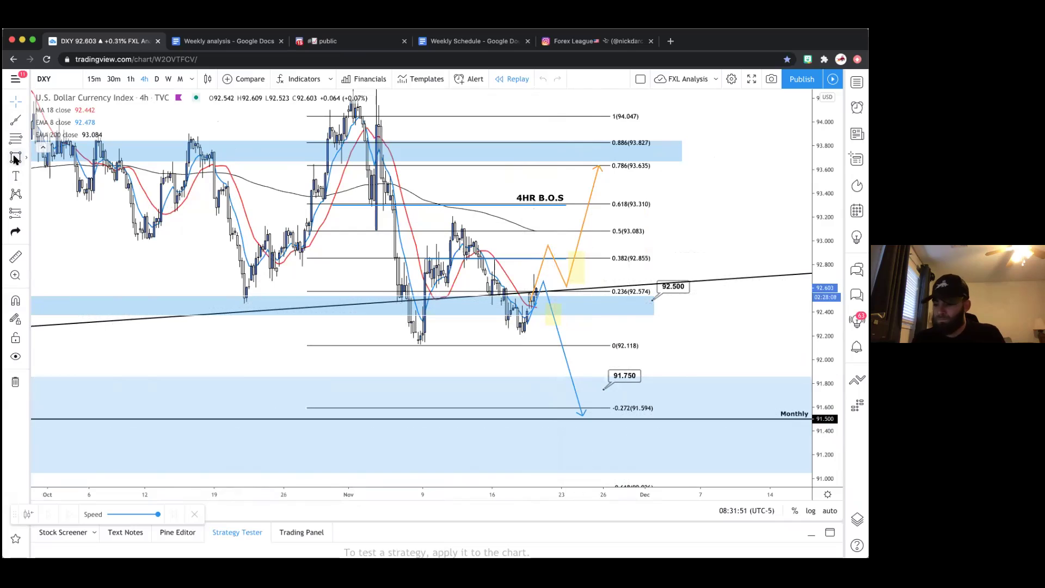
Draw a yellow rectangle around the blue arrowhead, from the -0.272 Fibonacci level at 91.594 down to about 91.494 at the Monthly line
click(506, 408)
drag(506, 407, 620, 423)
drag(612, 420, 614, 420)
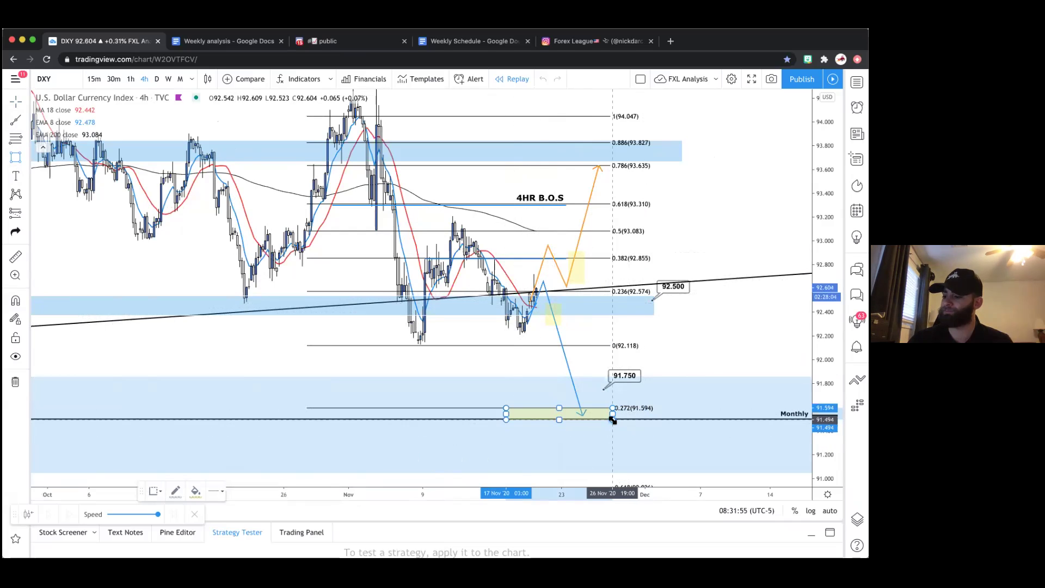
double_click(612, 420)
click(679, 361)
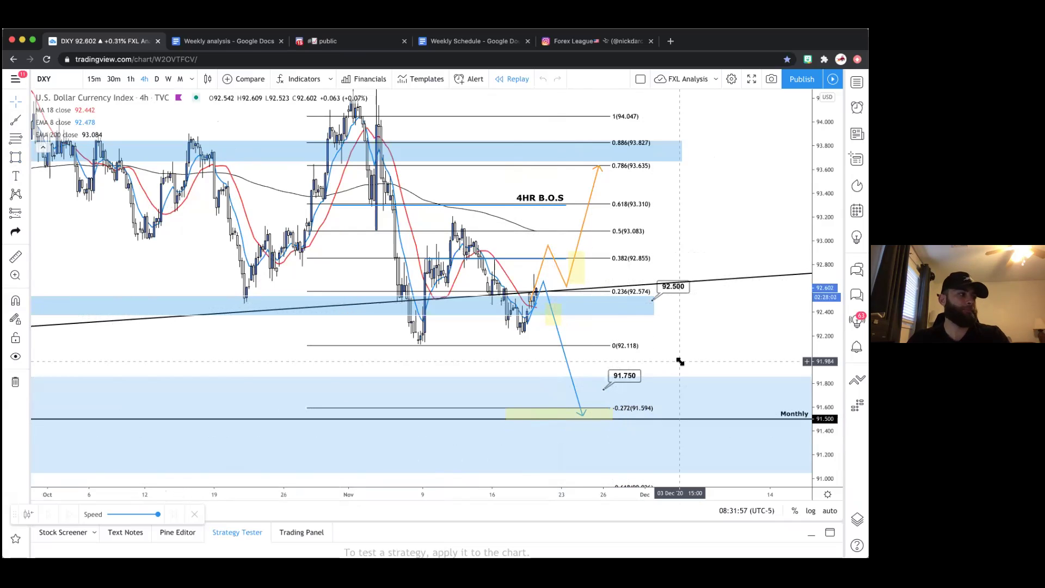
Examine DXY's bullish and bearish projection paths around the trendline, the 92.500 zone and the yellow rectangles
scroll(679, 362, right, 2)
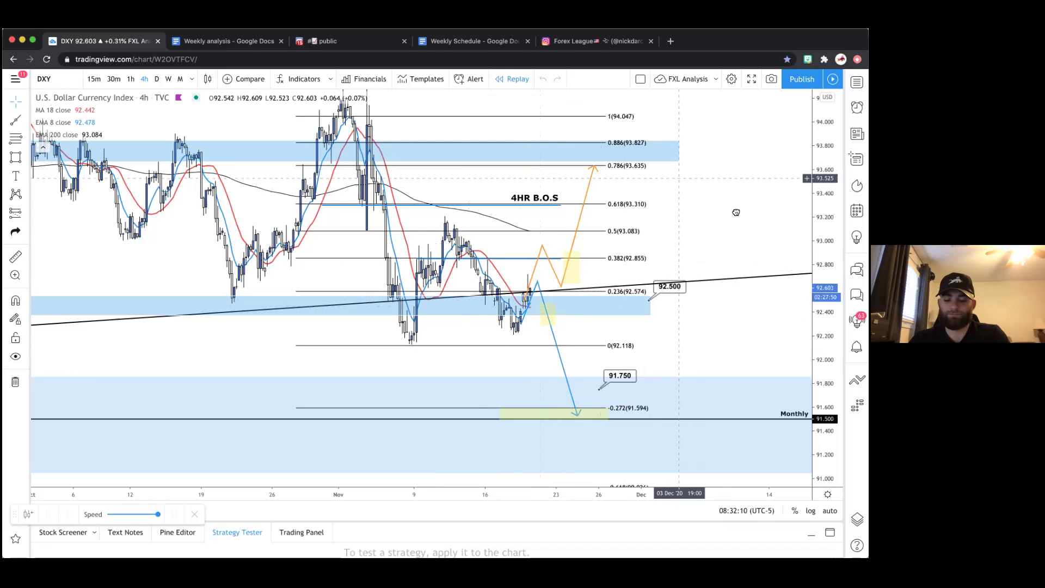
drag(710, 198, 735, 212)
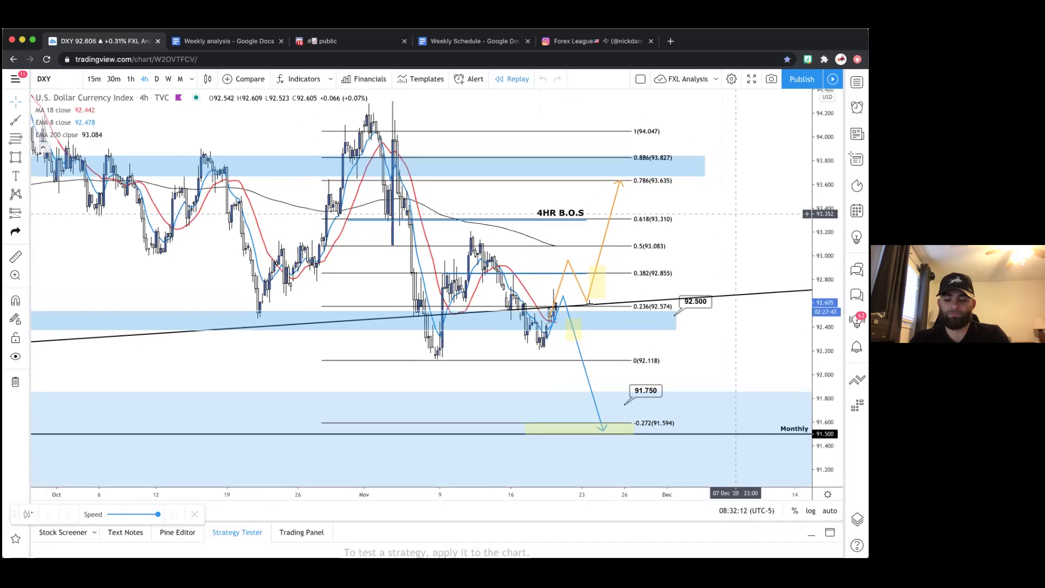
click(547, 323)
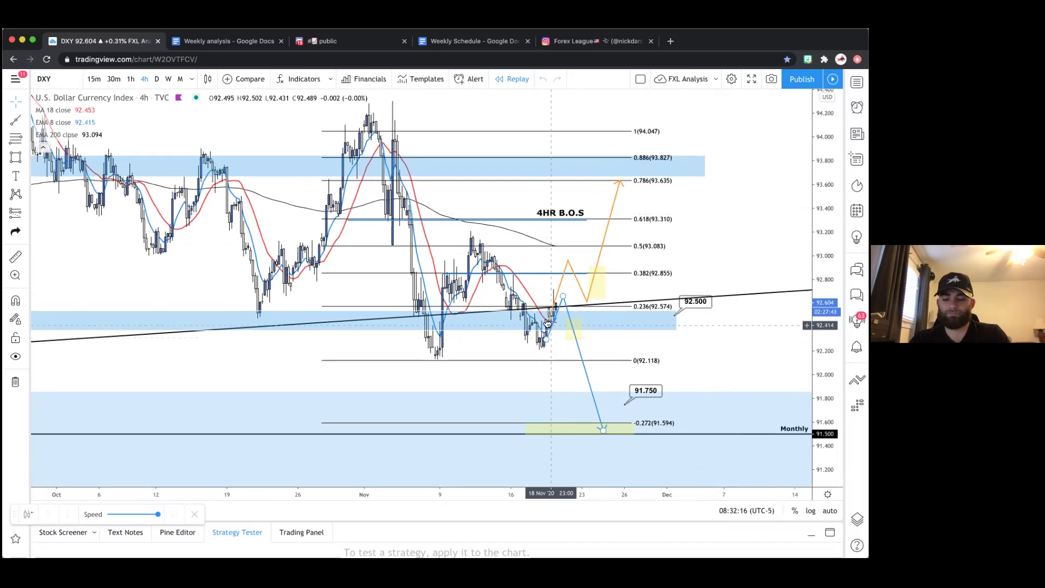
click(551, 326)
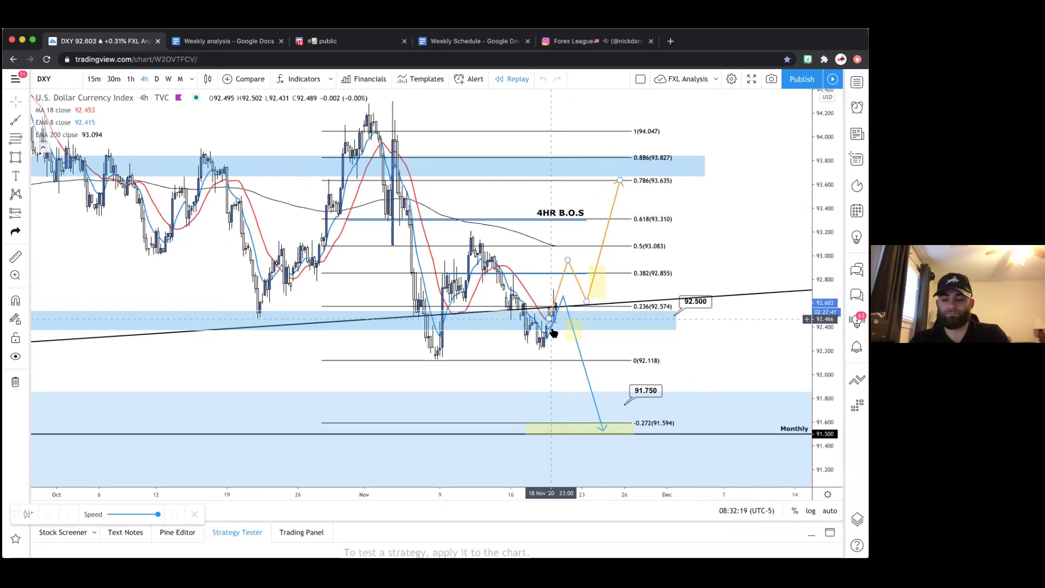
click(575, 317)
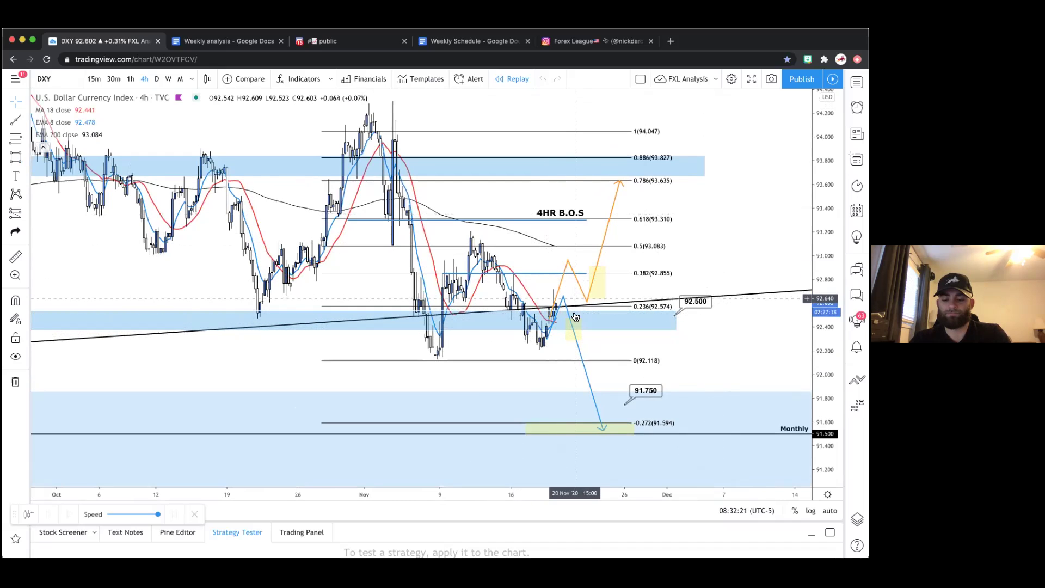
click(740, 231)
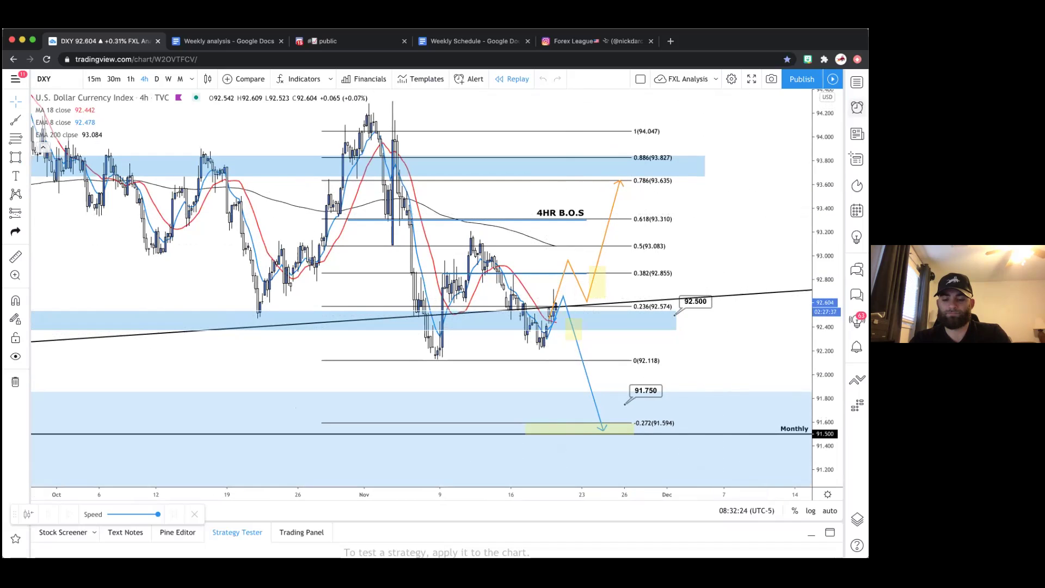
Open AUDUSD from the watchlist and switch its chart to the daily timeframe
click(856, 82)
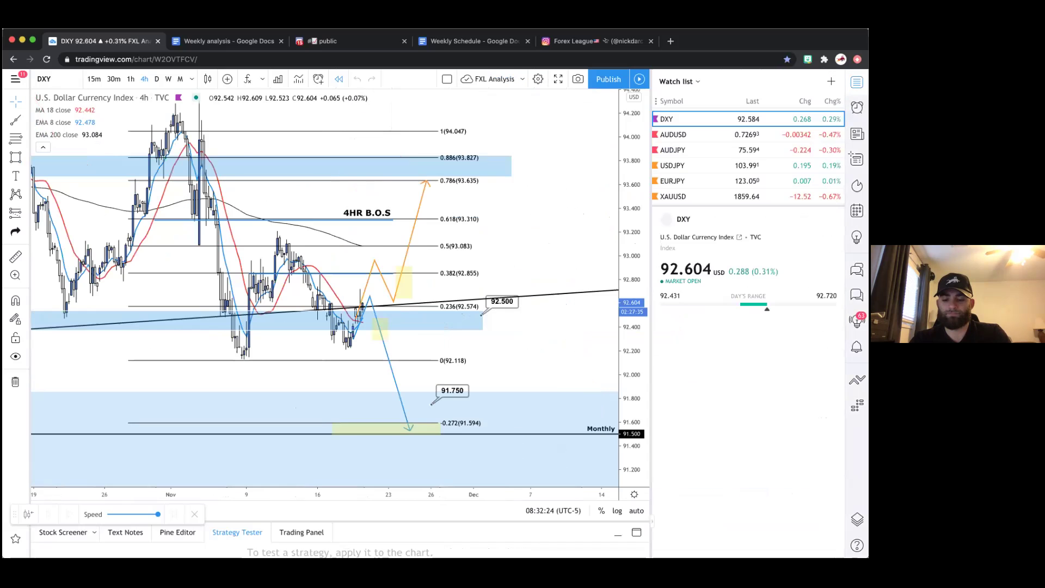
click(724, 135)
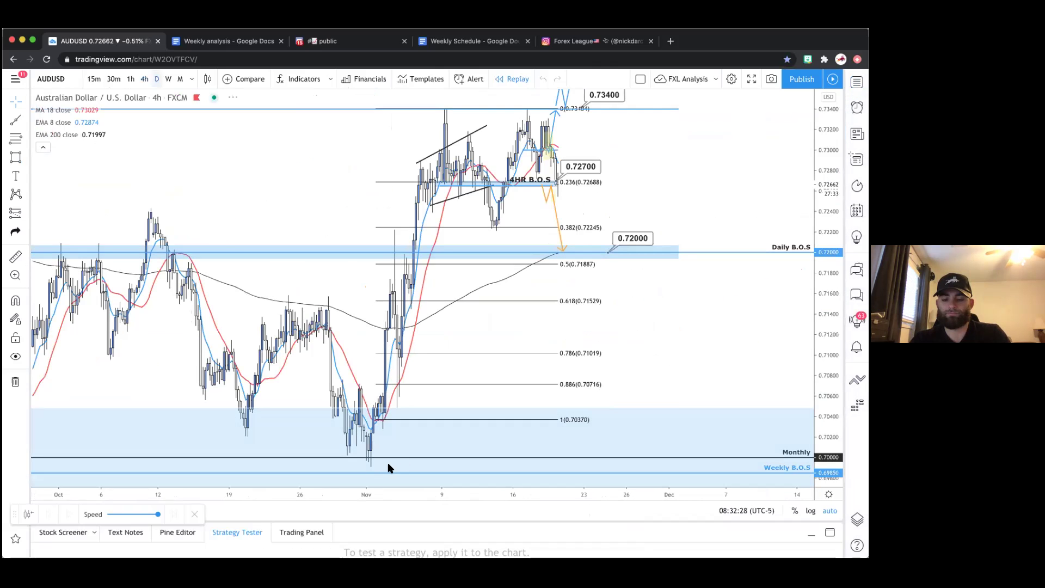
text(1D)
key(Return)
Examine AUDUSD's daily price action from 2018 through the March 2020 low and the rise to the Monthly zone near 0.70000
scroll(389, 467, up, 5)
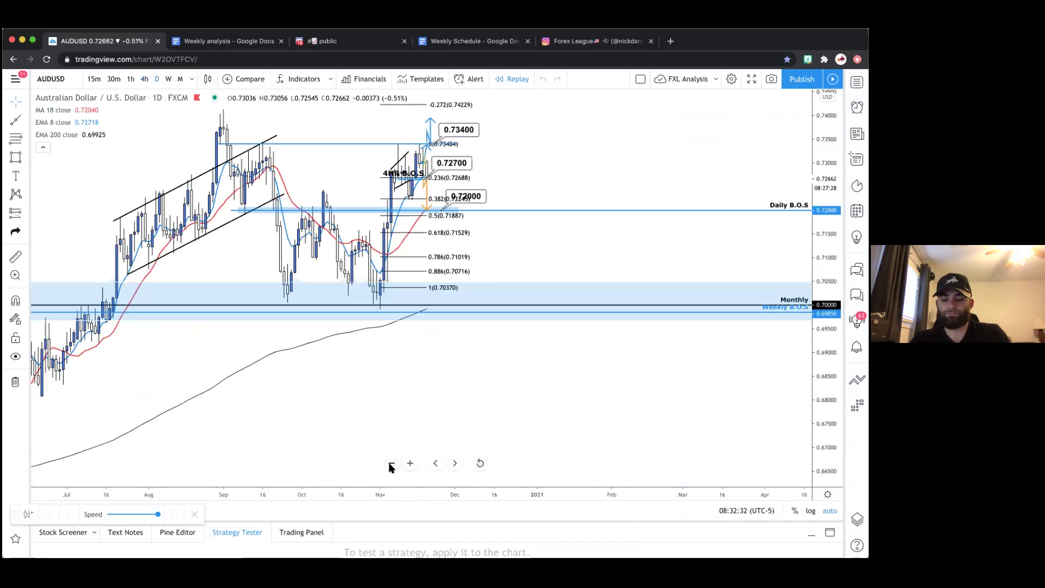
scroll(388, 466, down, 4)
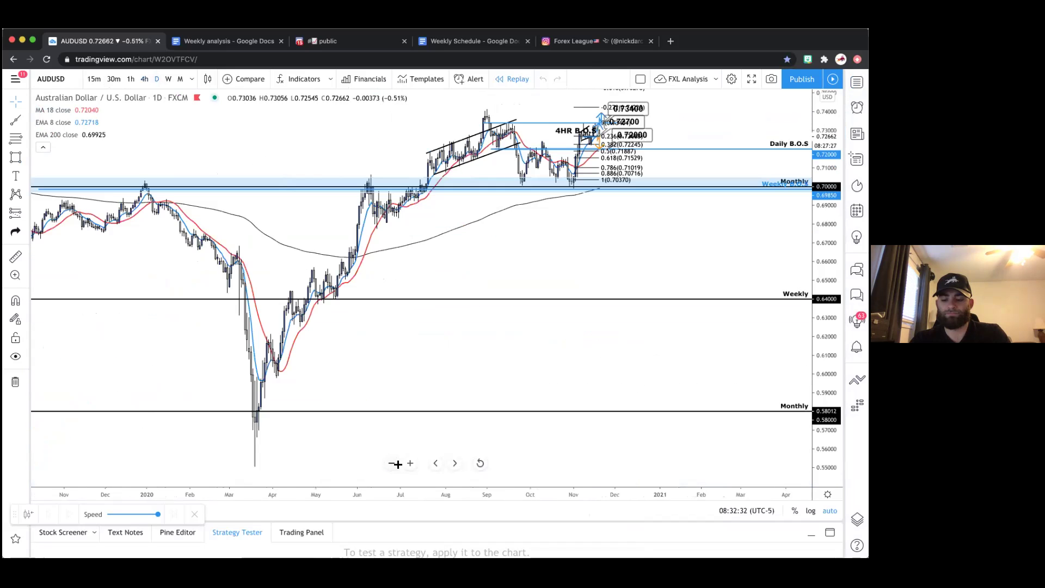
scroll(145, 231, down, 5)
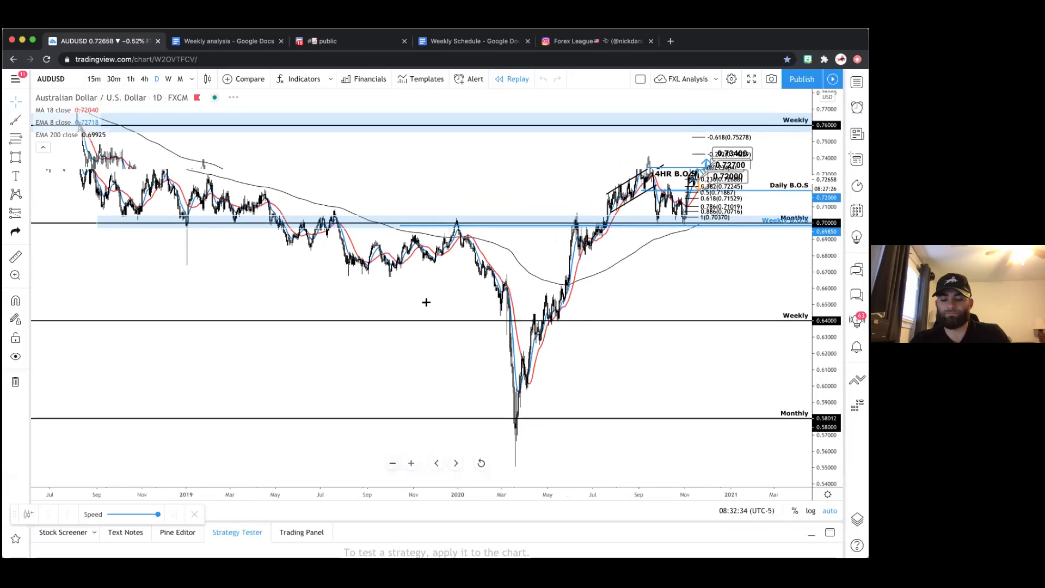
scroll(426, 302, down, 4)
scroll(489, 249, up, 3)
scroll(489, 249, up, 3)
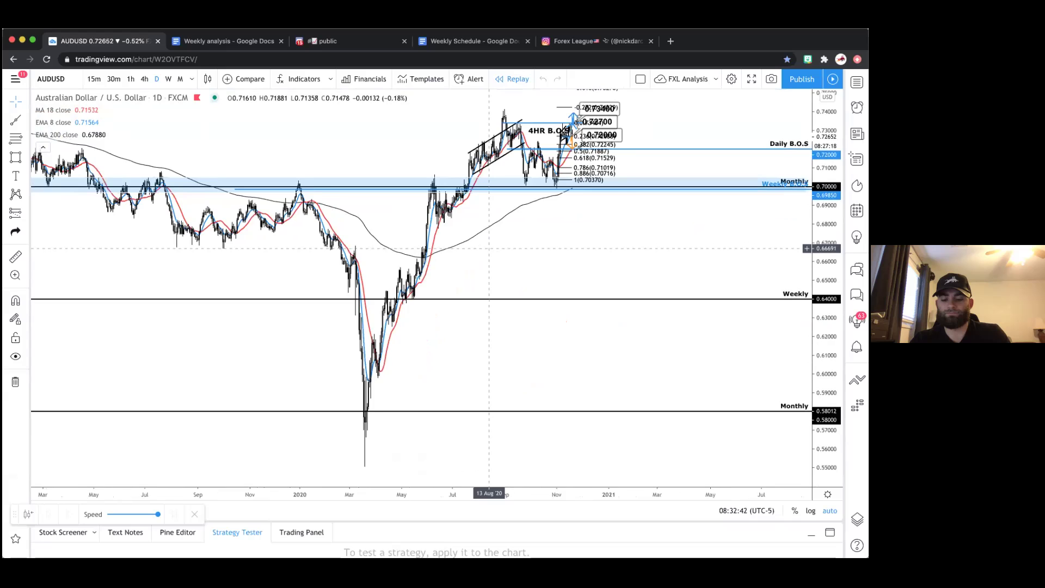
scroll(607, 344, up, 3)
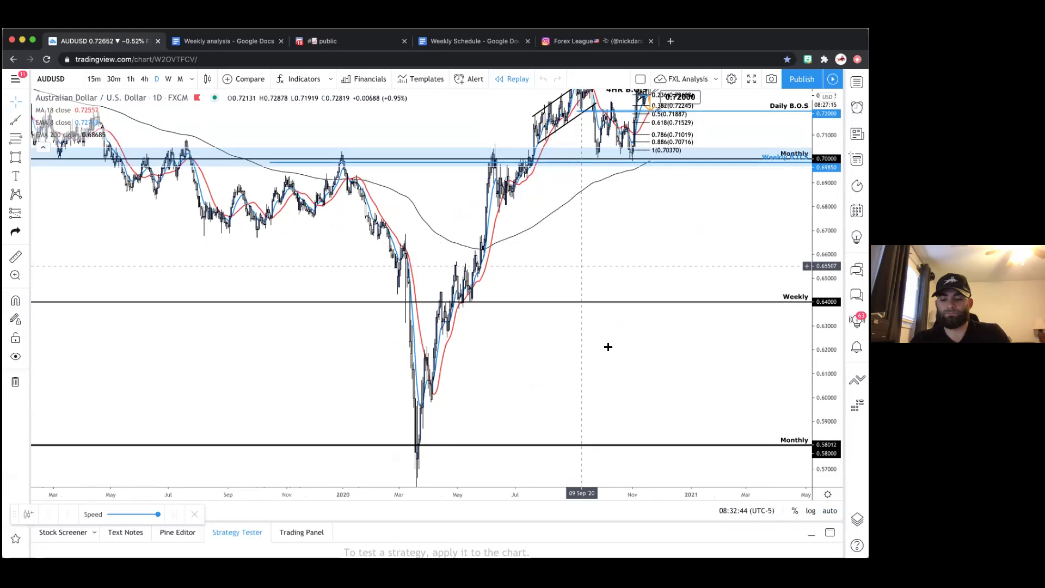
Examine AUDUSD's daily rise from the March 2020 low, the ascending channel and the price action between the Monthly zone and 0.73400
scroll(608, 347, up, 3)
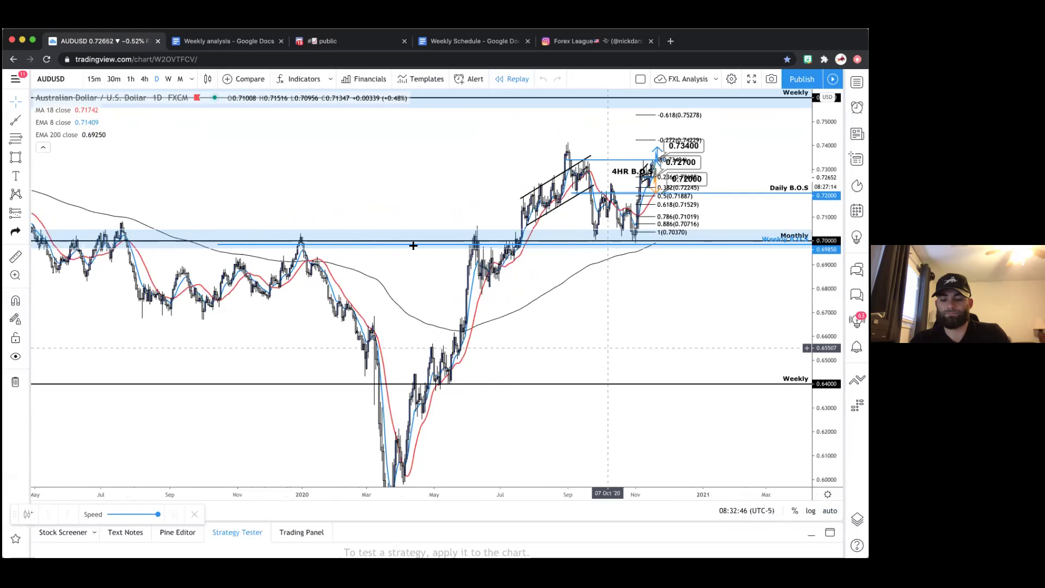
scroll(413, 246, left, 5)
scroll(387, 277, right, 3)
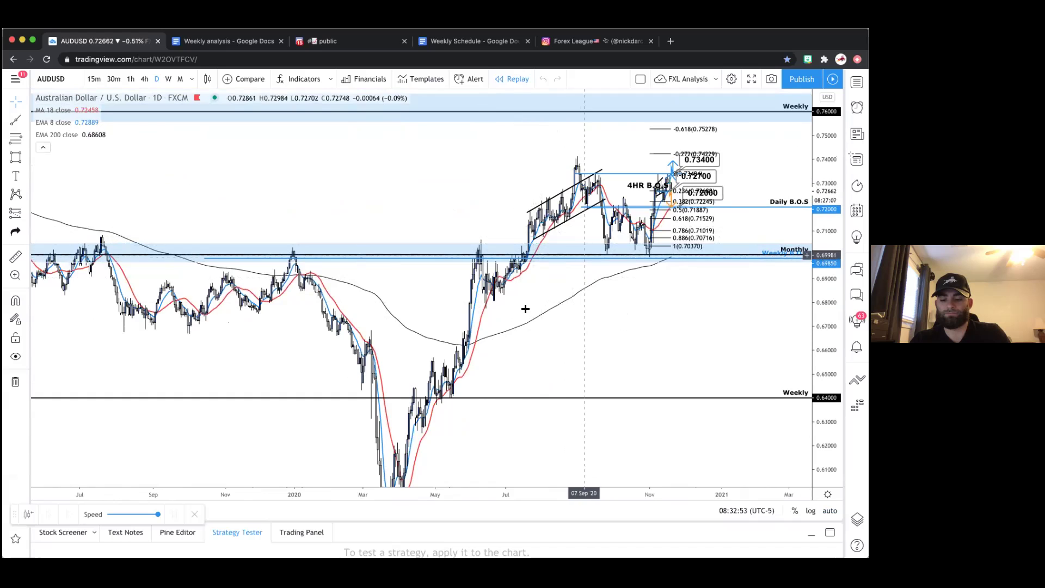
scroll(525, 309, right, 3)
scroll(525, 309, right, 3)
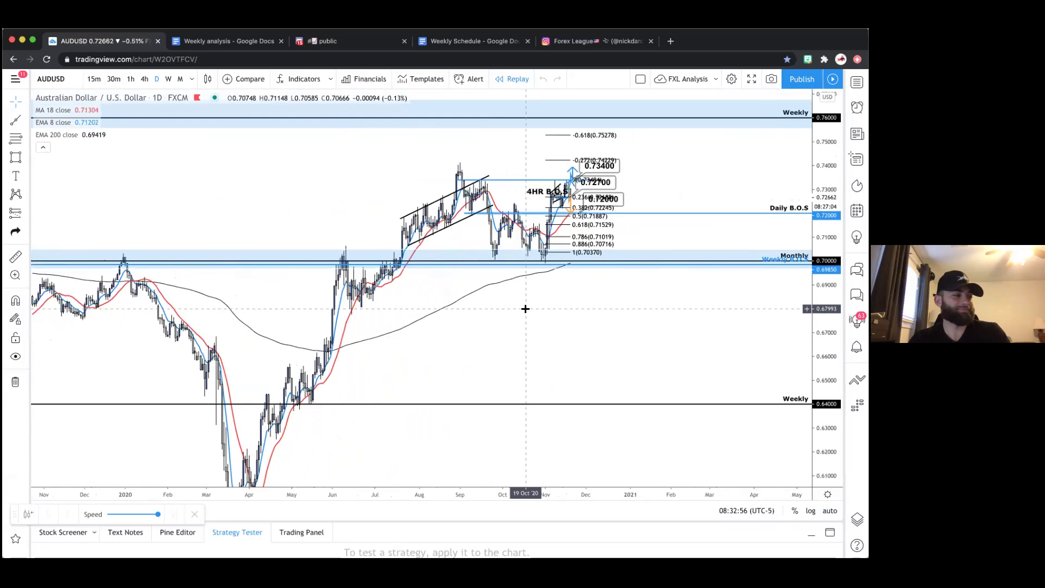
drag(821, 320, 812, 299)
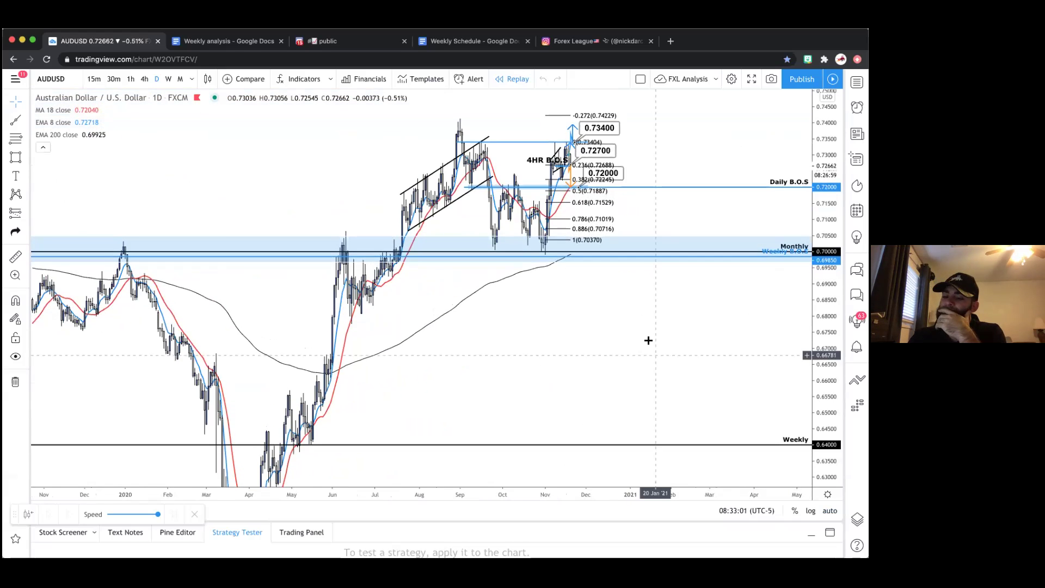
scroll(648, 341, up, 2)
drag(648, 348, 648, 391)
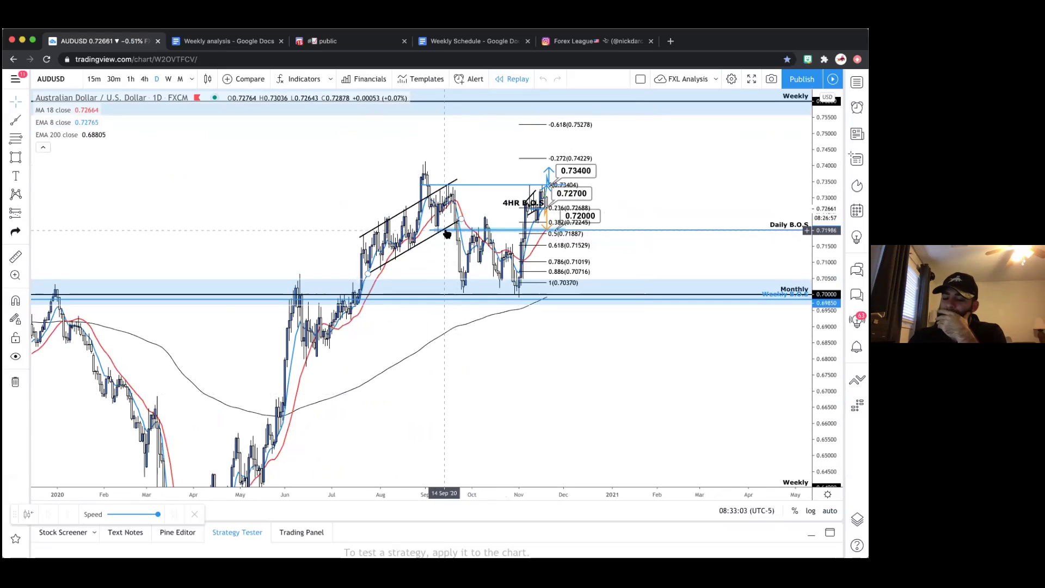
scroll(720, 263, down, 2)
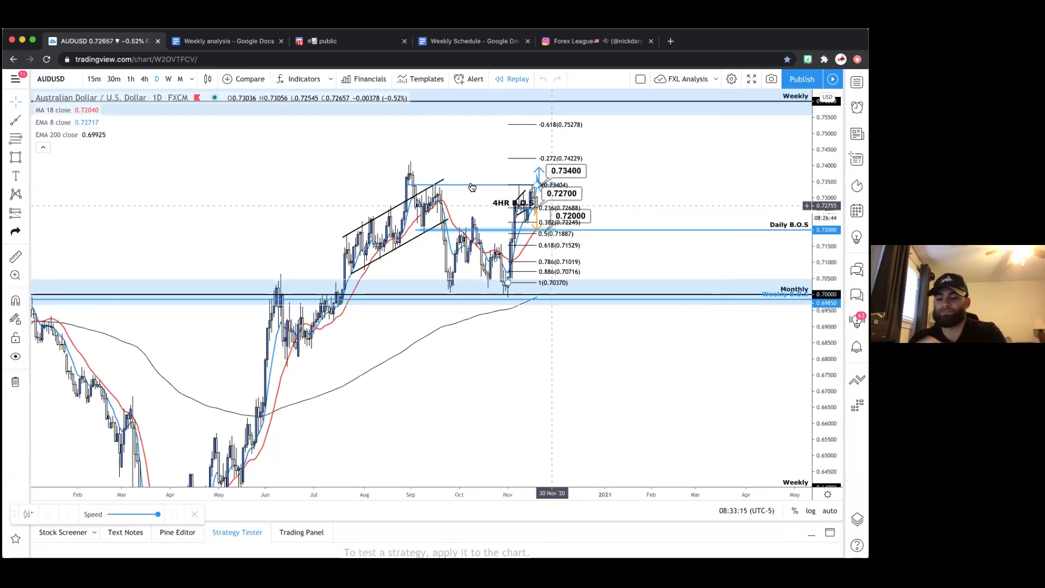
Switch AUDUSD to the 4-hour timeframe and examine the ascending channel's break and the moves between the 0.72000 zone and Monthly zone
click(144, 80)
scroll(350, 178, left, 5)
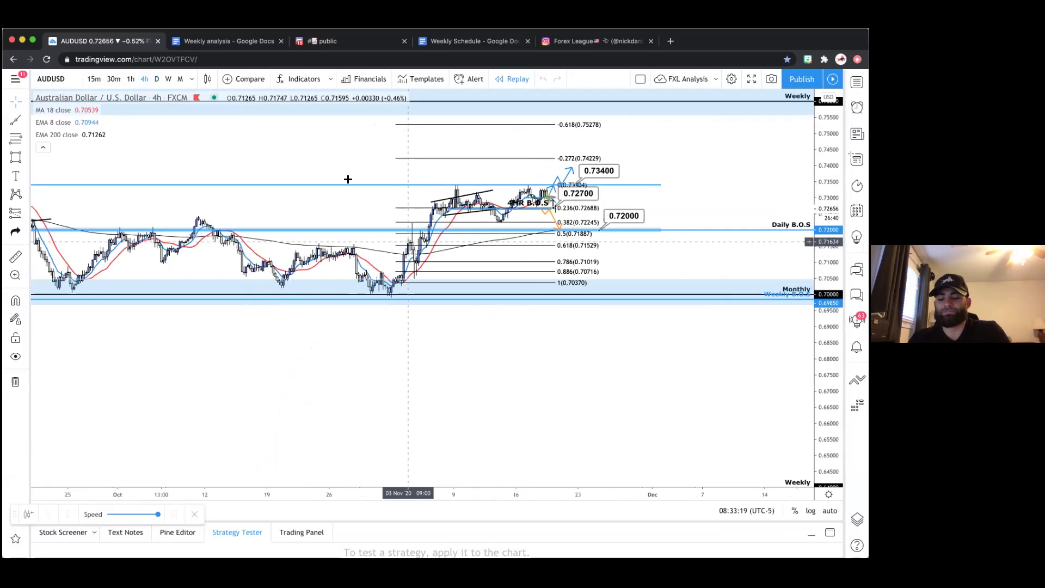
scroll(410, 244, left, 5)
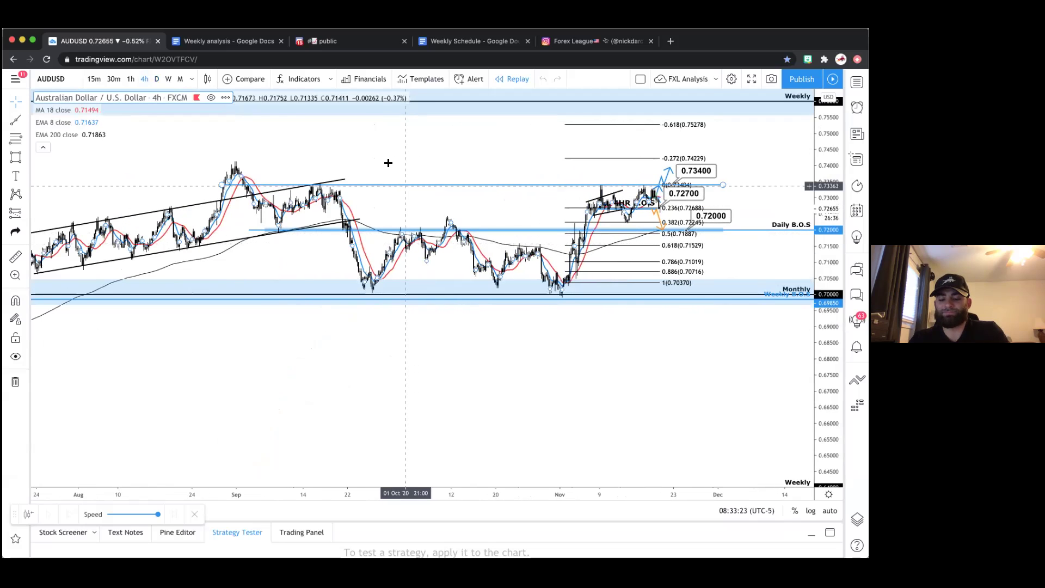
scroll(387, 164, left, 3)
drag(405, 156, 406, 214)
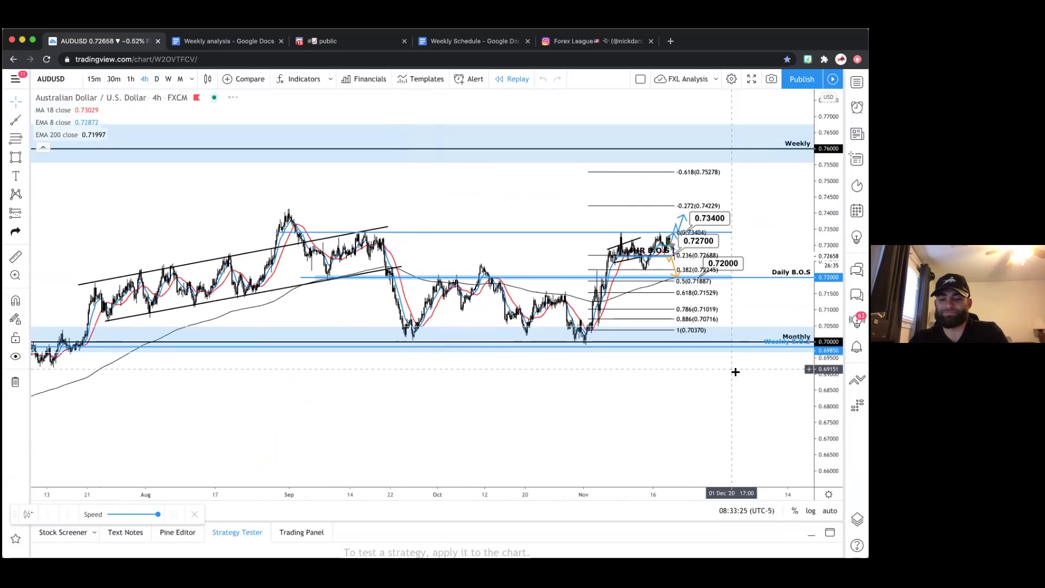
drag(828, 404, 828, 309)
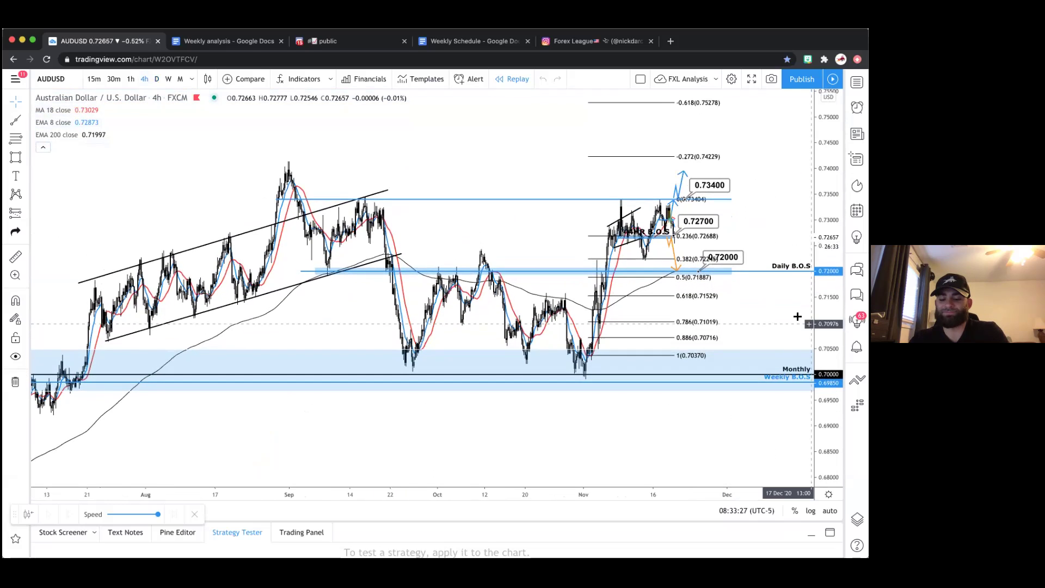
scroll(504, 157, up, 3)
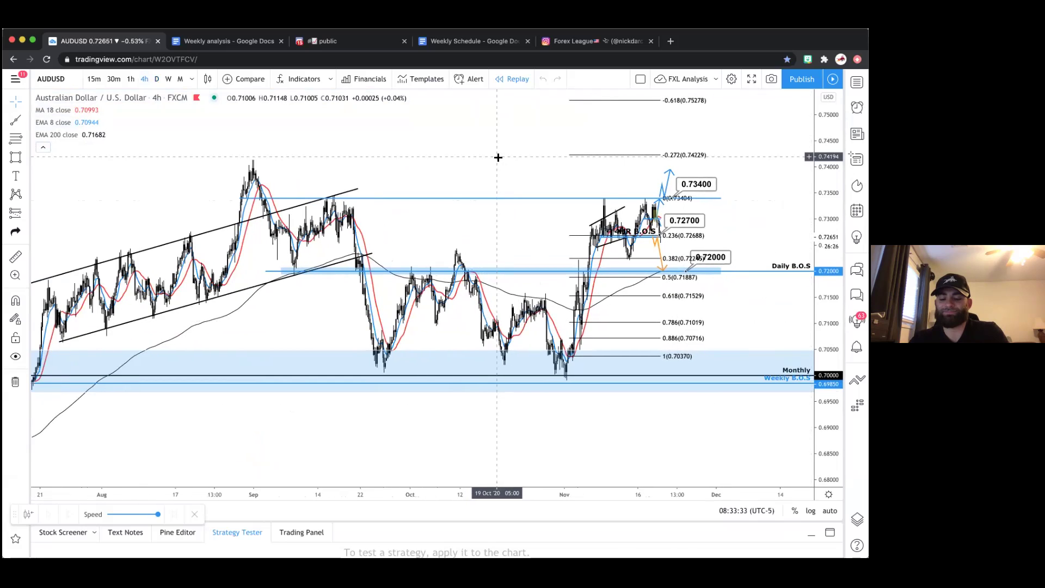
scroll(498, 158, down, 2)
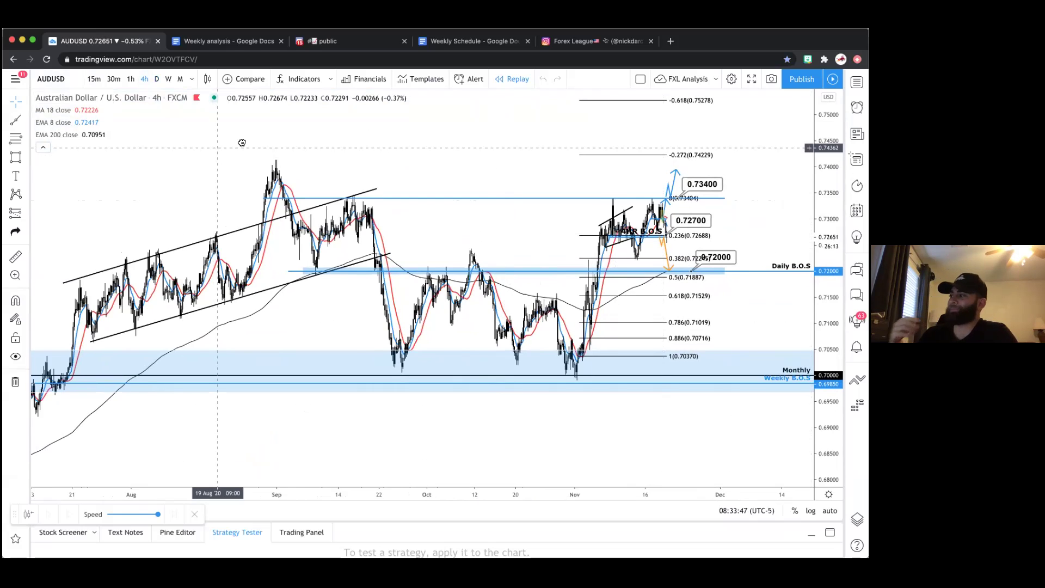
scroll(242, 143, left, 5)
scroll(243, 142, up, 3)
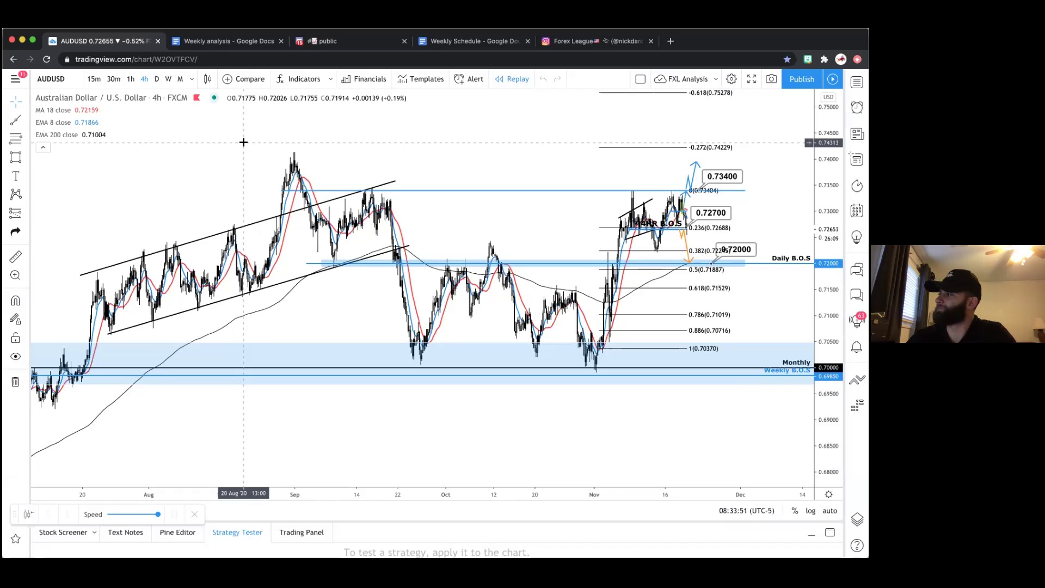
drag(232, 153, 225, 160)
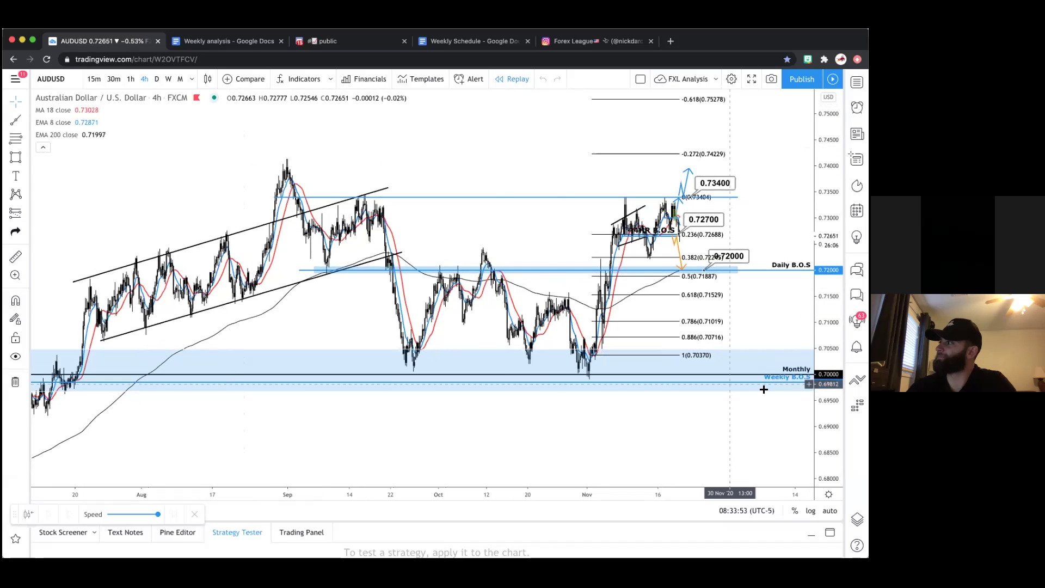
Change the text label of the horizontal ray at 0.72000 to "Daily"
click(359, 270)
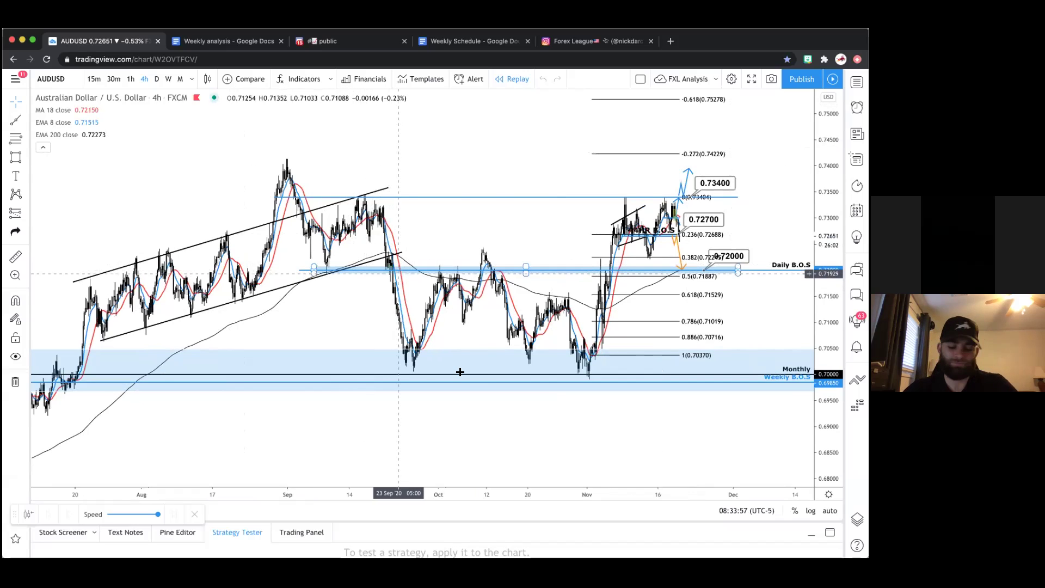
click(604, 263)
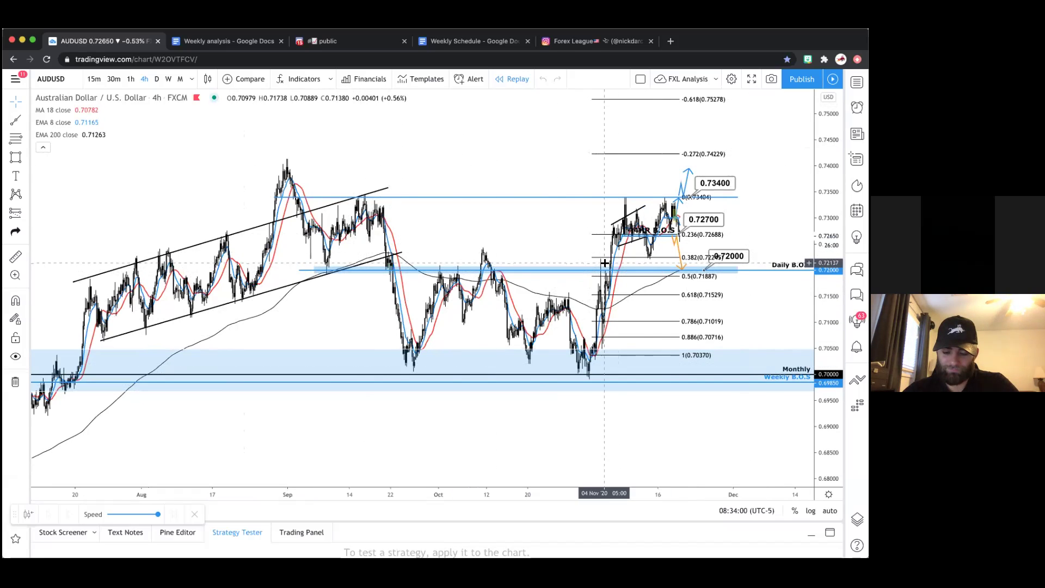
double_click(777, 271)
click(389, 273)
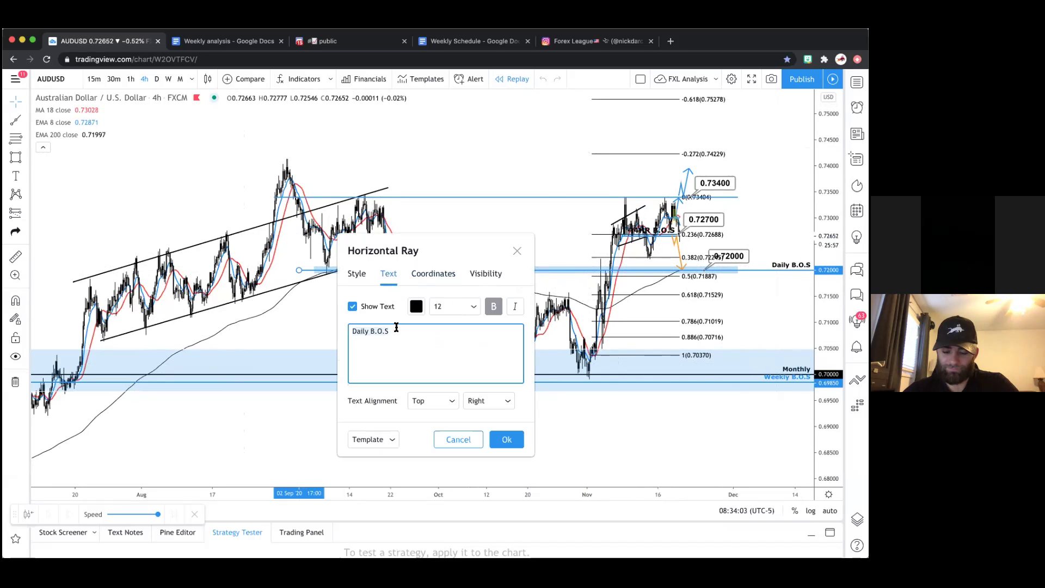
click(507, 443)
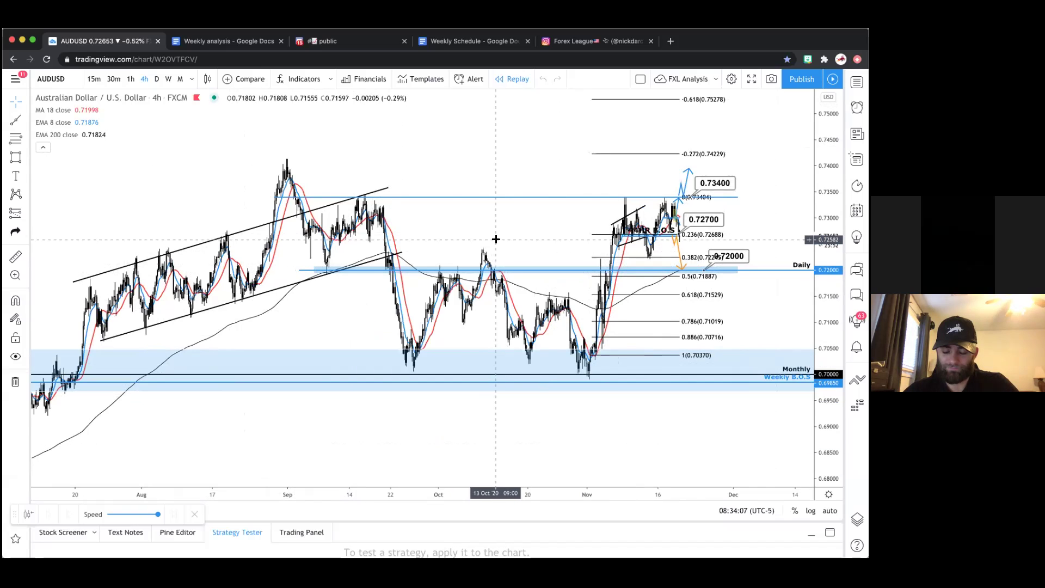
Examine AUDUSD's November 4-hour price action around the 4HR B.O.S level, the Fibonacci levels and the blue and orange projection paths
scroll(496, 239, right, 5)
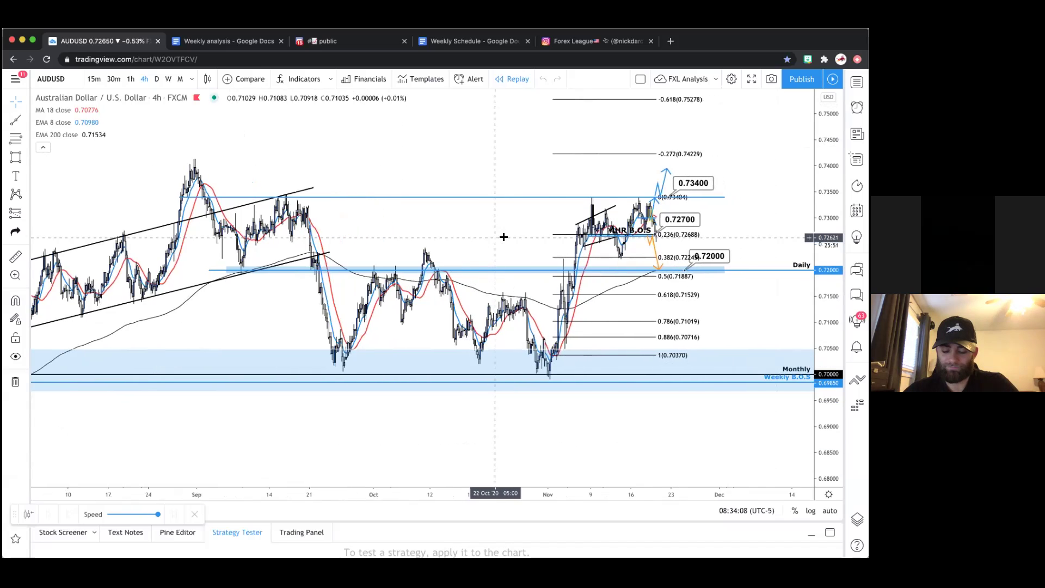
scroll(788, 341, up, 3)
scroll(812, 270, up, 3)
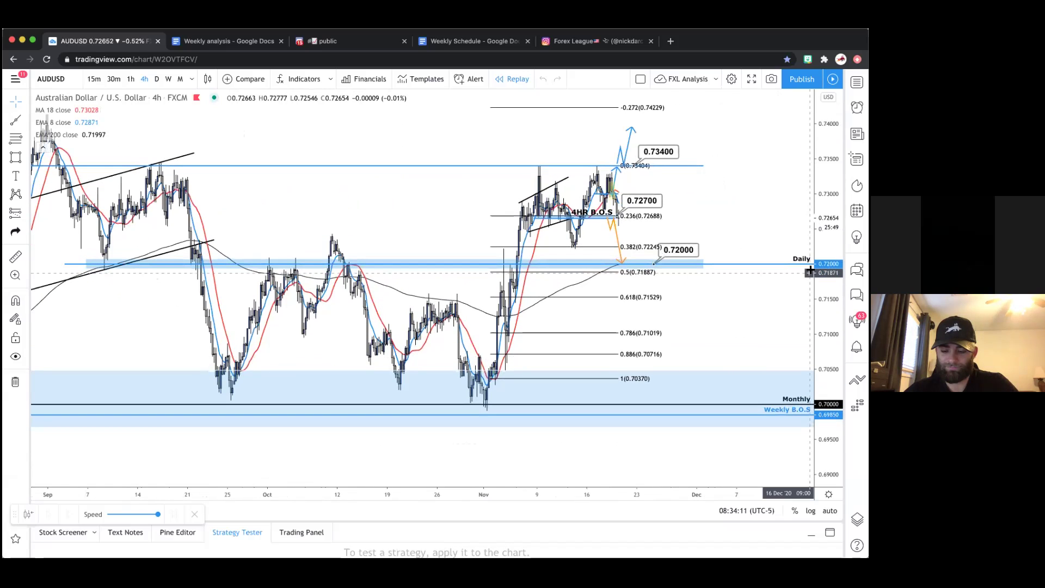
scroll(691, 299, up, 3)
scroll(687, 300, up, 1)
drag(699, 255, 687, 300)
scroll(686, 300, up, 2)
drag(828, 304, 828, 276)
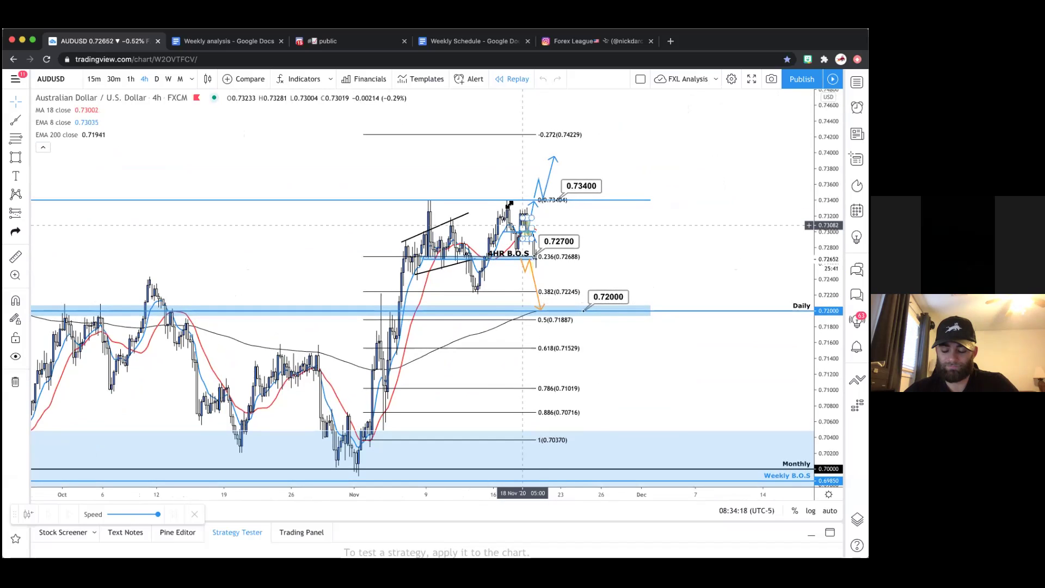
Switch AUDUSD to the 1-hour timeframe and extend the Fibonacci retracement to about 23 Nov
click(131, 80)
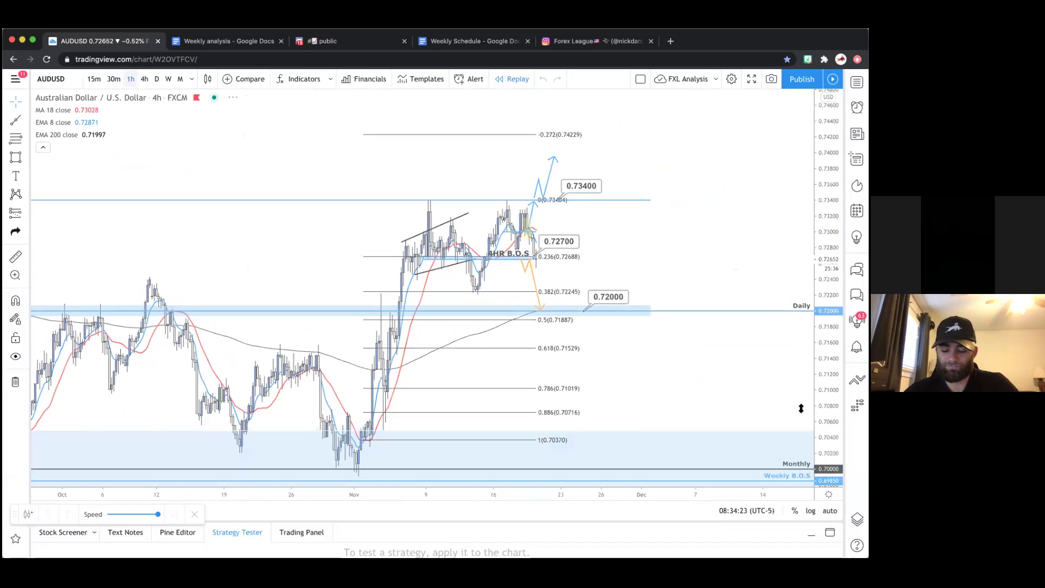
scroll(662, 362, down, 3)
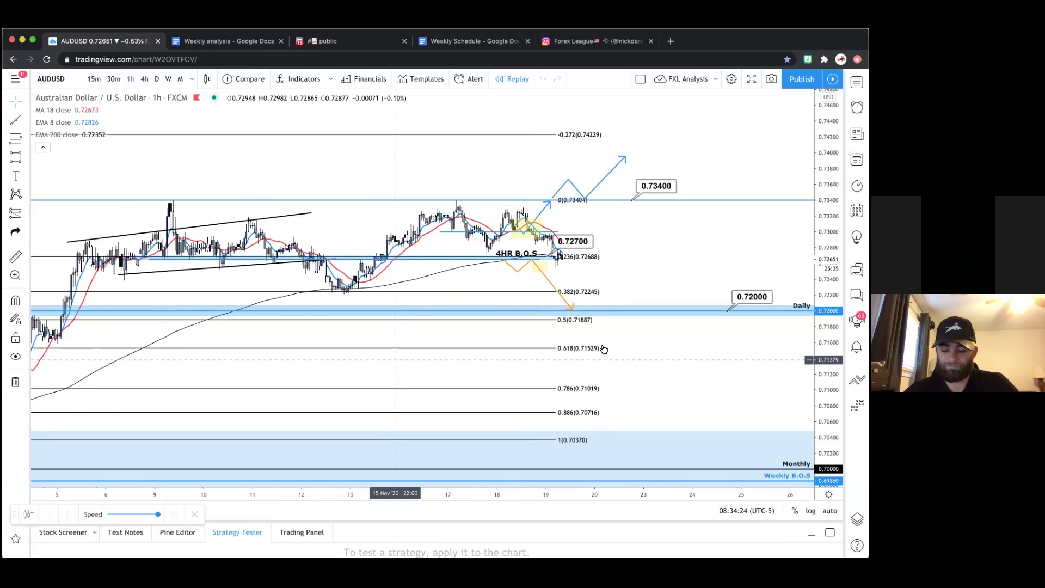
scroll(604, 350, down, 1)
drag(829, 381, 828, 245)
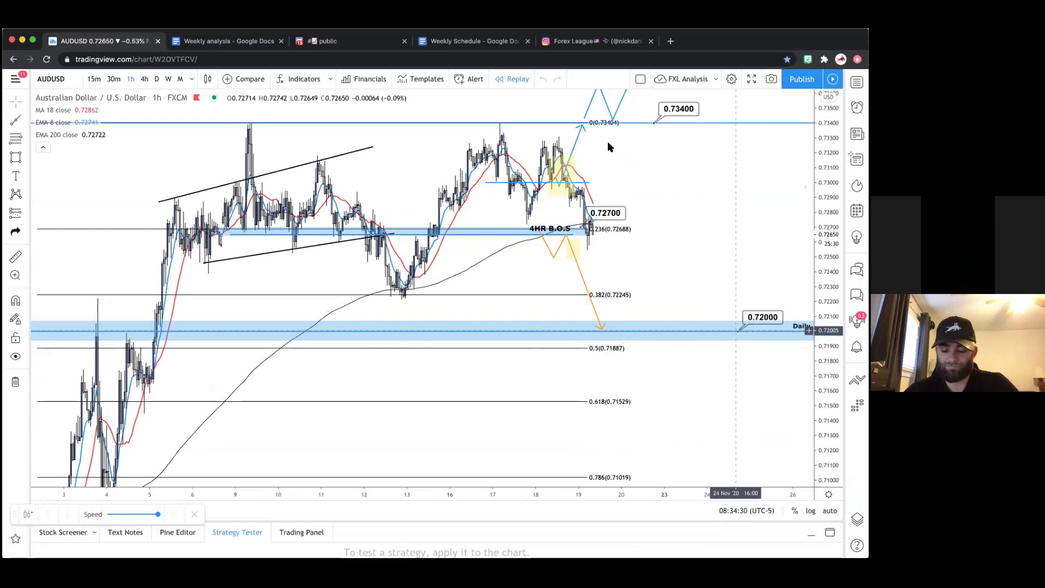
drag(711, 148, 670, 170)
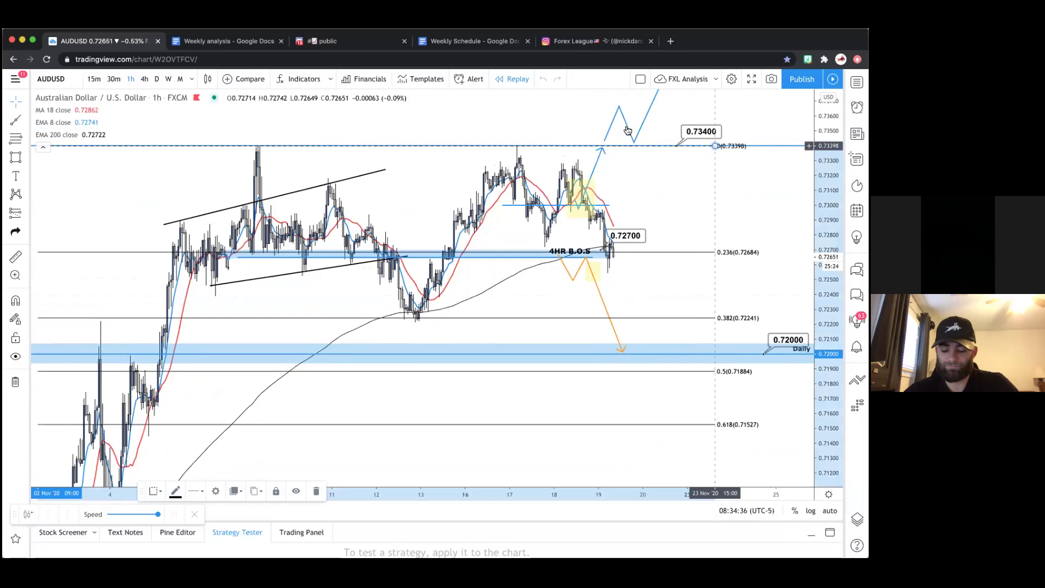
Delete the blue bullish paths, the orange bearish path and the yellow entry rectangles around the recent price action
click(625, 133)
click(579, 193)
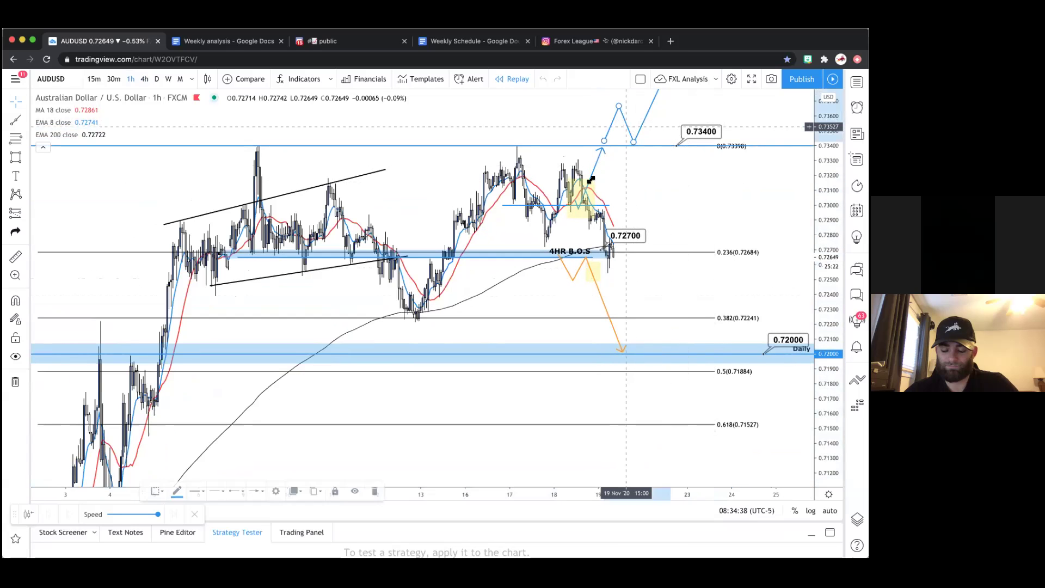
key(Delete)
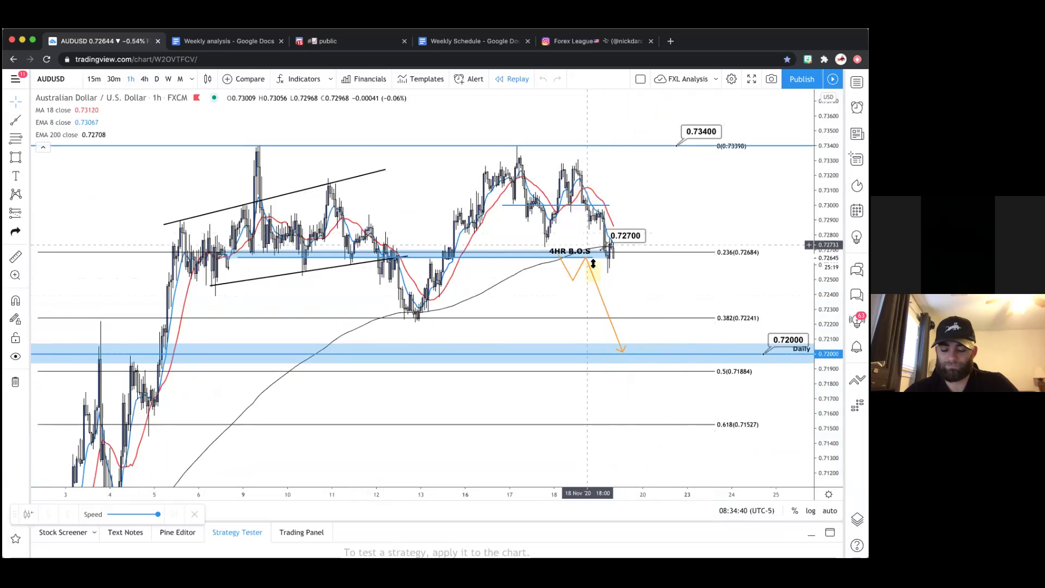
click(588, 268)
key(Delete)
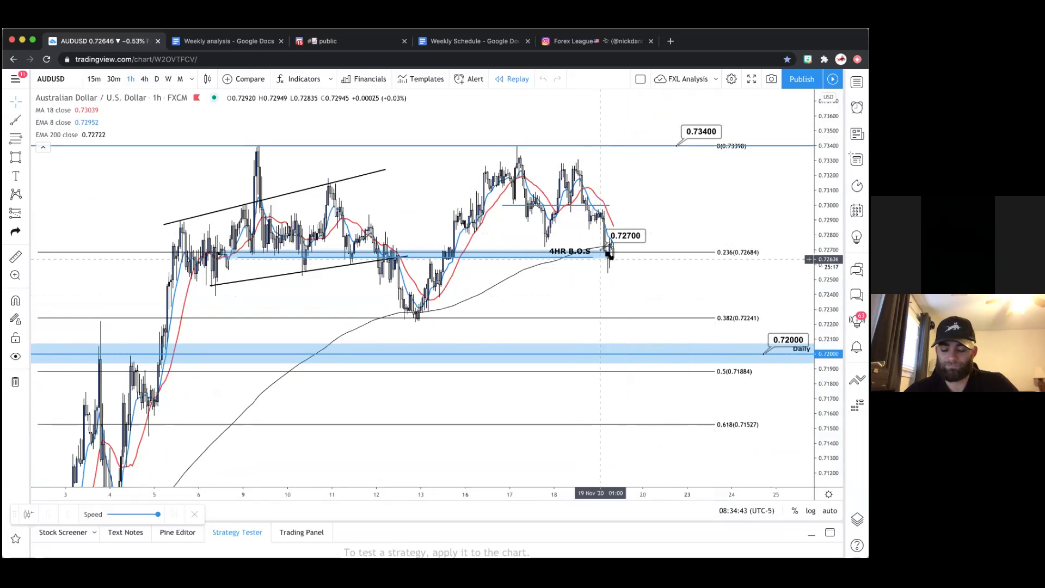
Extend the blue 4HR B.O.S zone rectangle and its labelled ray to about 23 Nov
click(611, 254)
drag(609, 254, 716, 257)
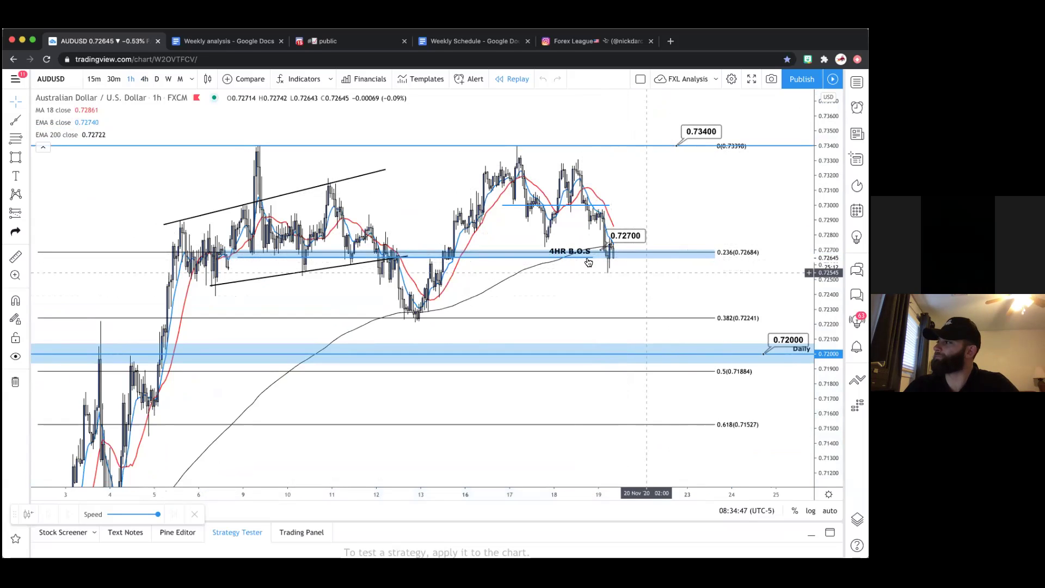
click(605, 256)
drag(607, 256, 712, 256)
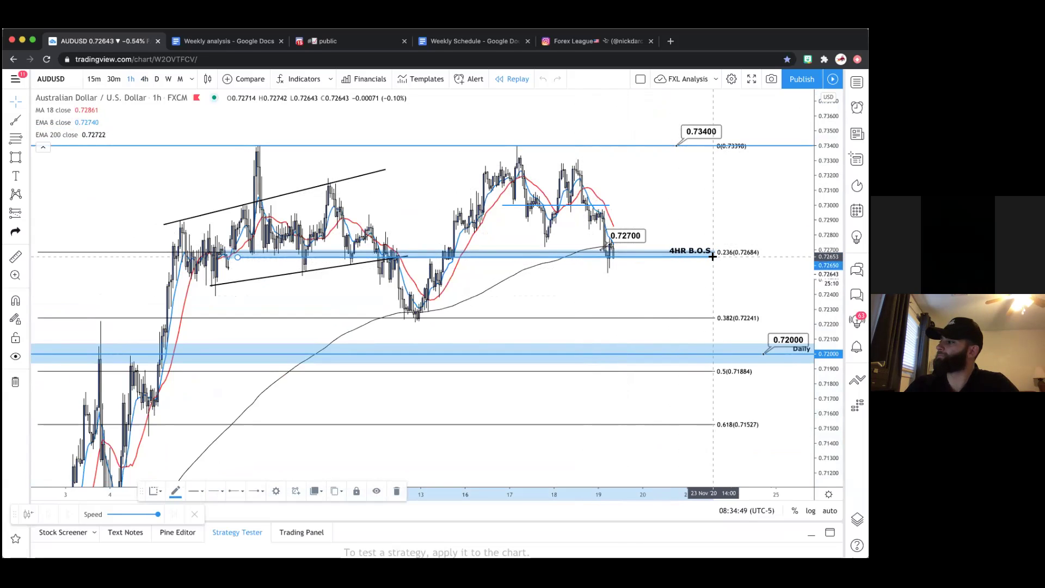
Set the second point of the 4HR B.O.S ray to a price of 0.72650
double_click(712, 256)
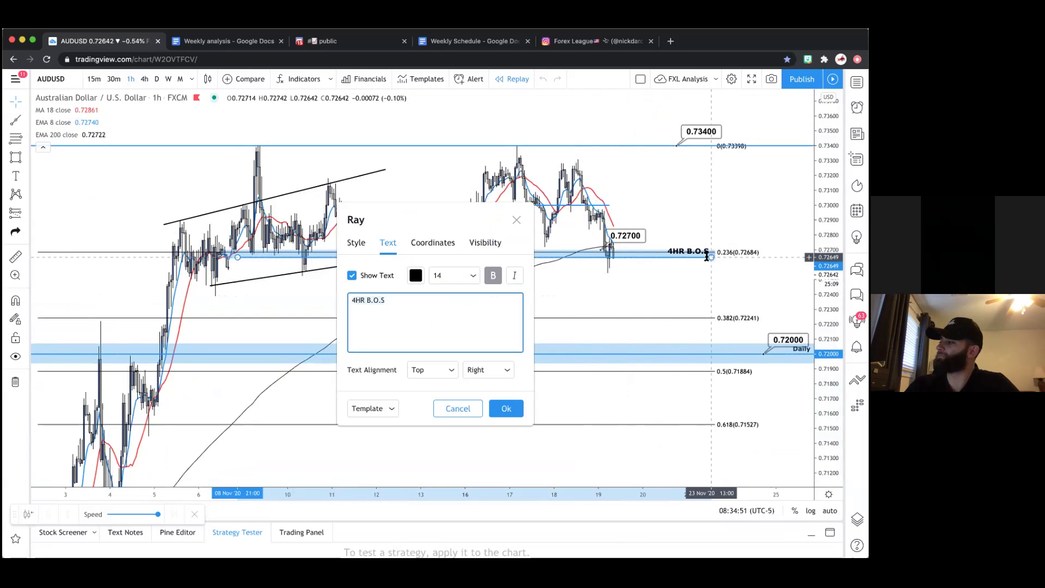
click(423, 242)
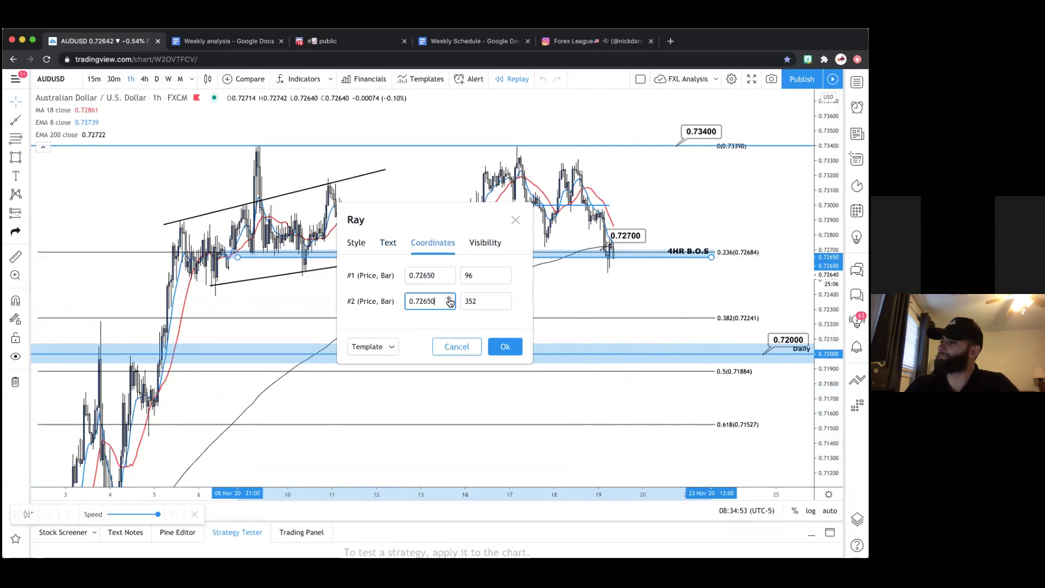
click(510, 351)
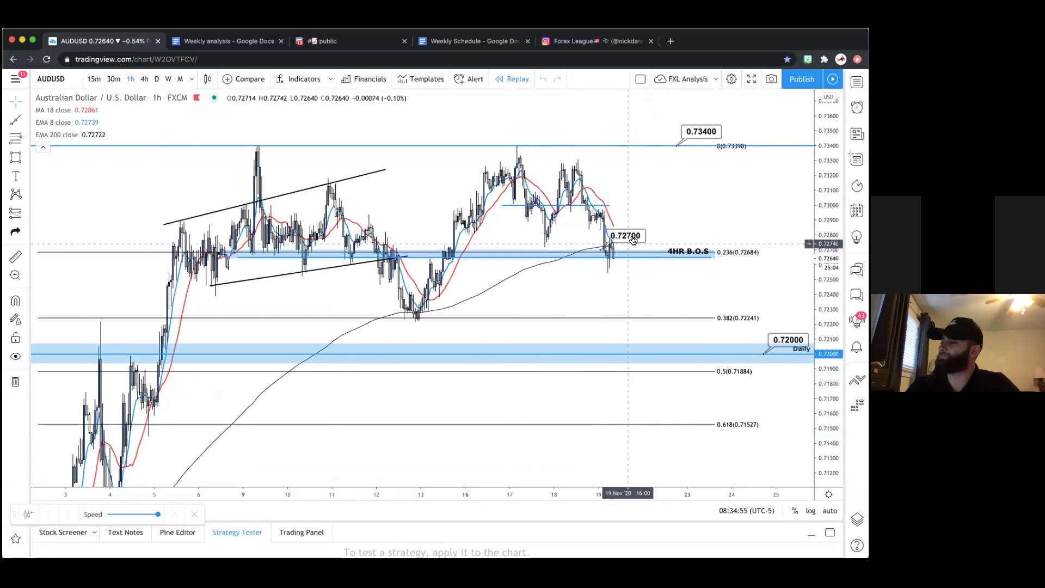
Move the 0.72700 price callout to the end of the 4HR B.O.S zone and extend the 0.73000 ray to about 20 Nov
drag(728, 238, 744, 235)
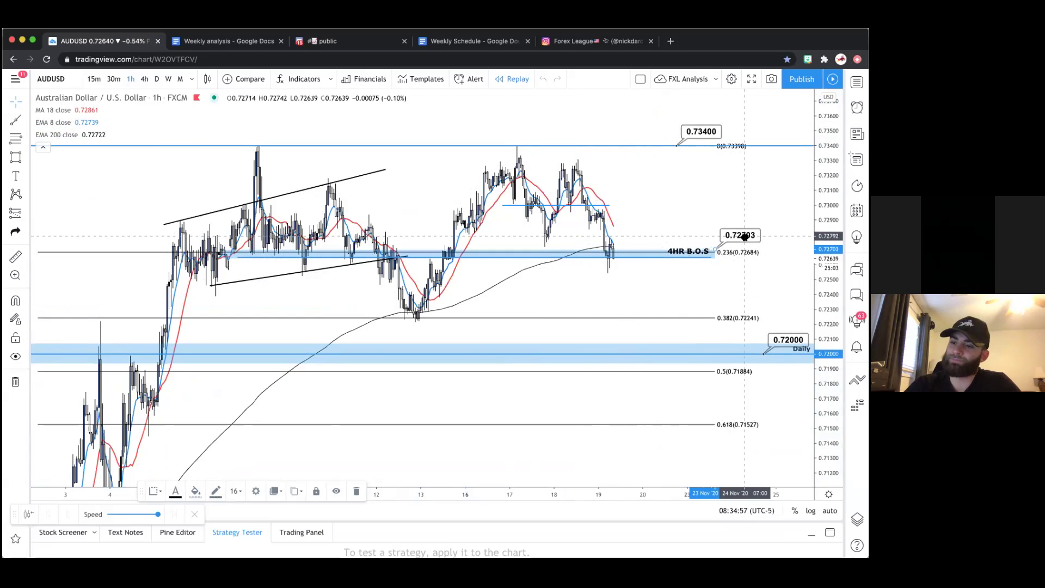
click(633, 208)
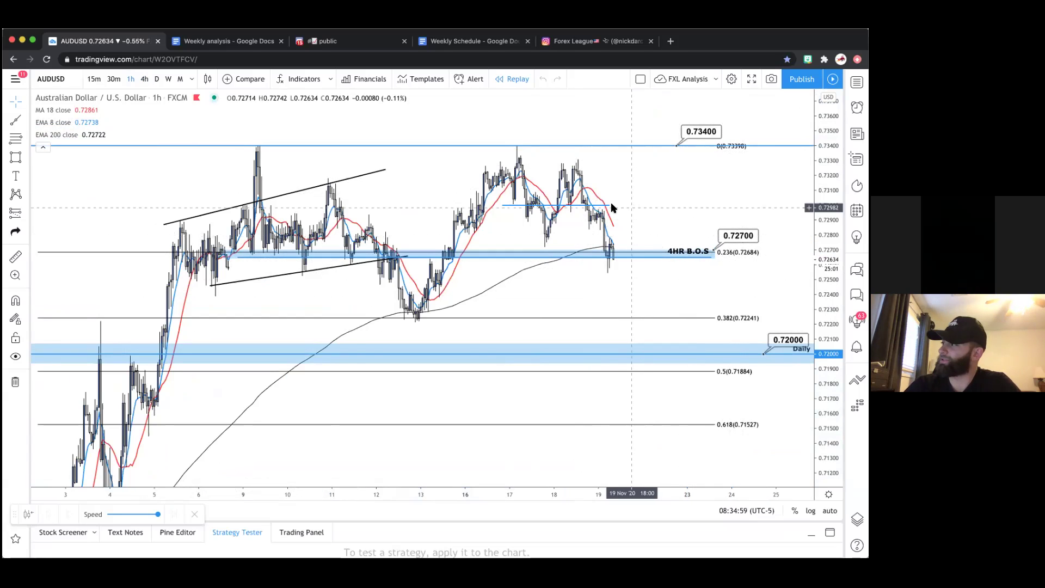
drag(610, 205, 662, 204)
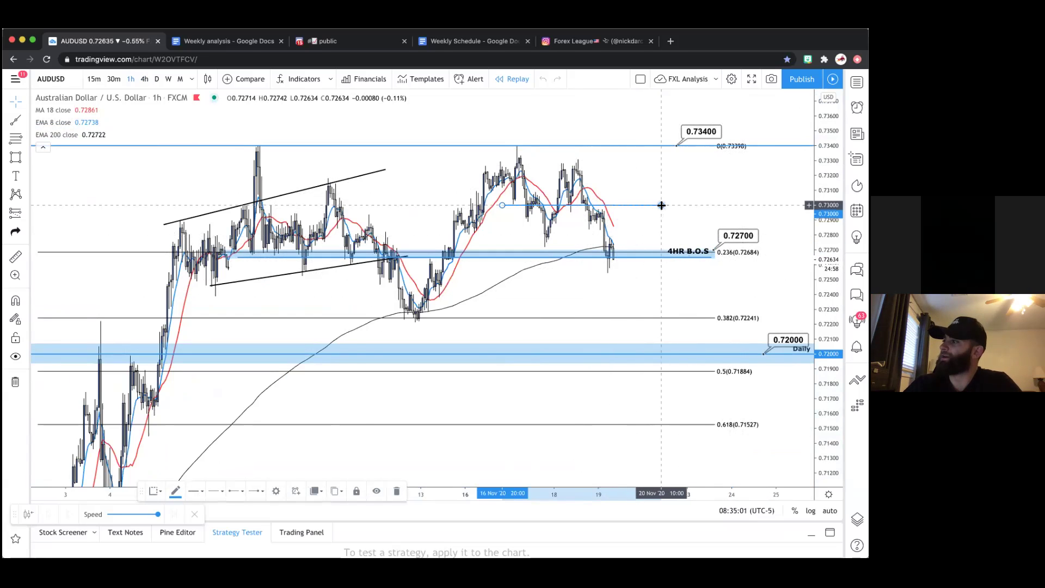
Check the price coordinates of both points of the short blue ray at 0.73000
double_click(661, 205)
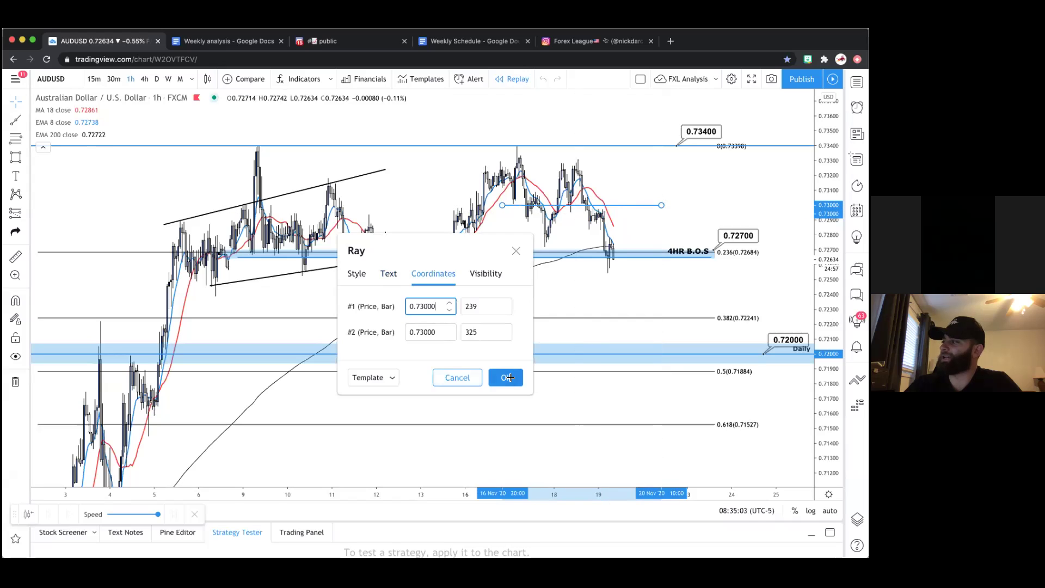
click(506, 378)
scroll(544, 290, down, 1)
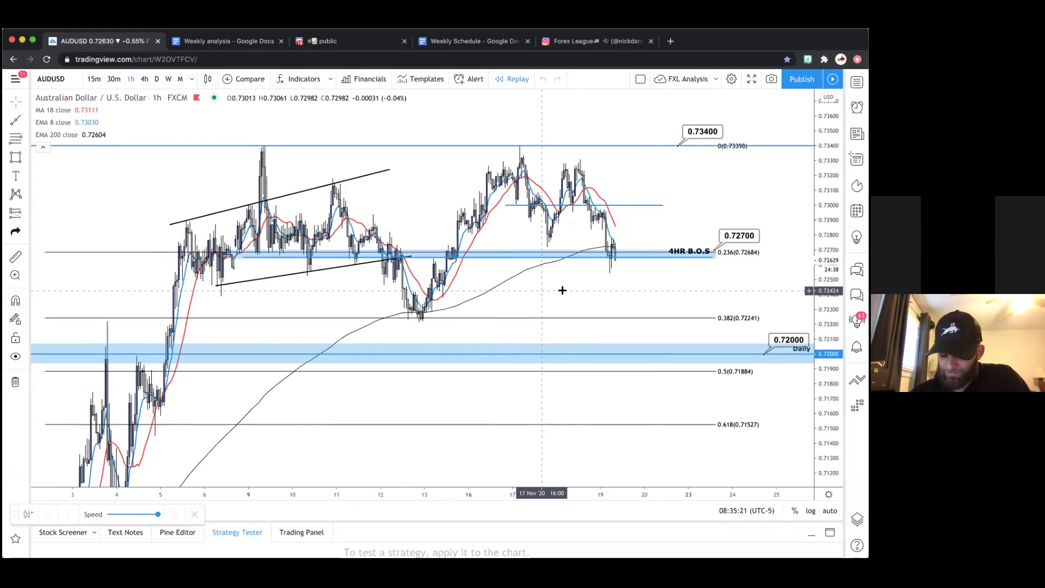
Move the 0.72000 price callout on the Daily zone back to about 23 Nov
drag(828, 397, 828, 344)
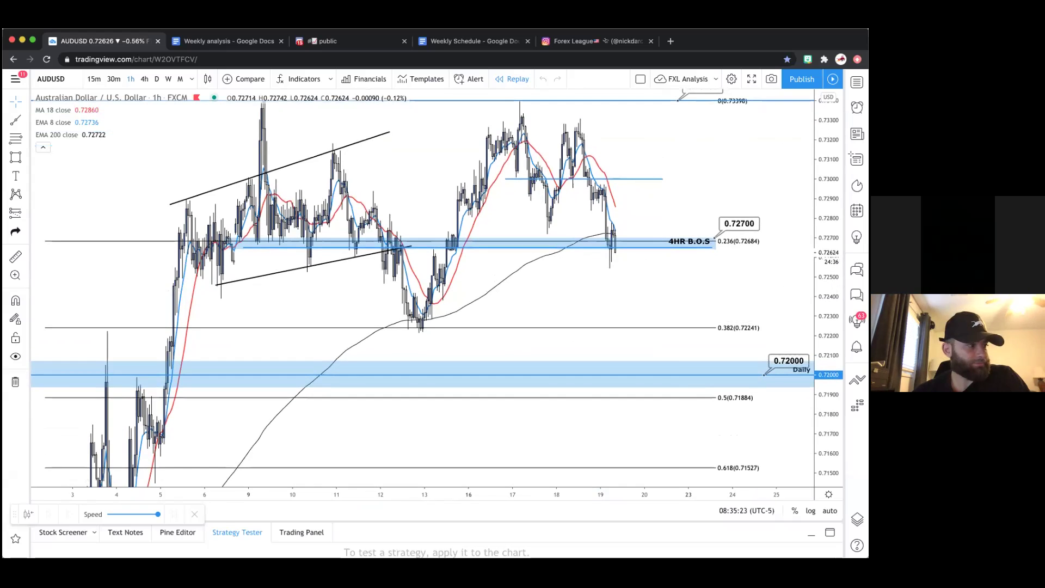
scroll(574, 261, up, 2)
drag(604, 318, 572, 329)
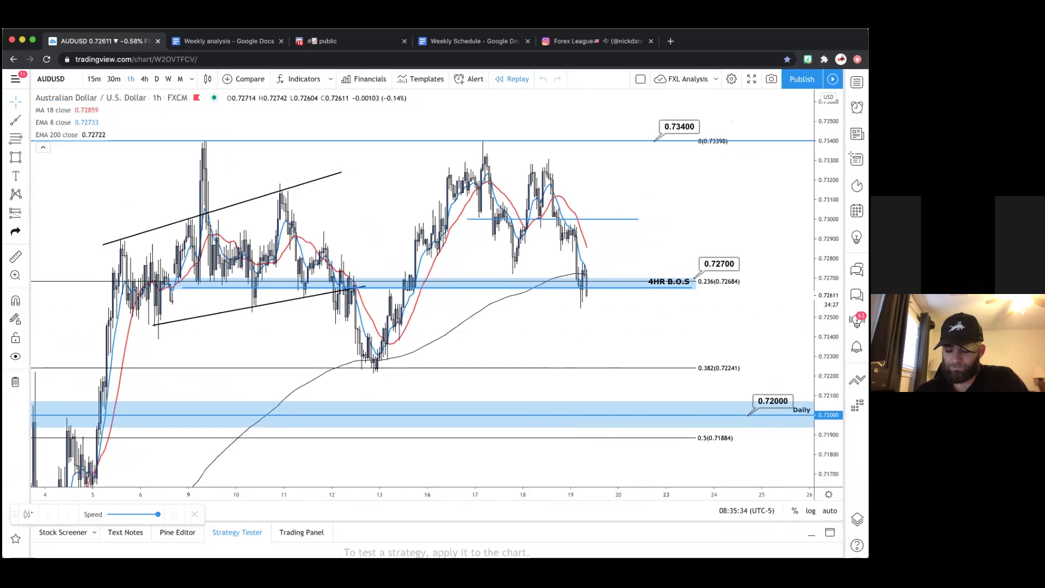
drag(828, 359, 829, 336)
drag(556, 336, 556, 340)
scroll(556, 340, up, 1)
scroll(556, 340, up, 1)
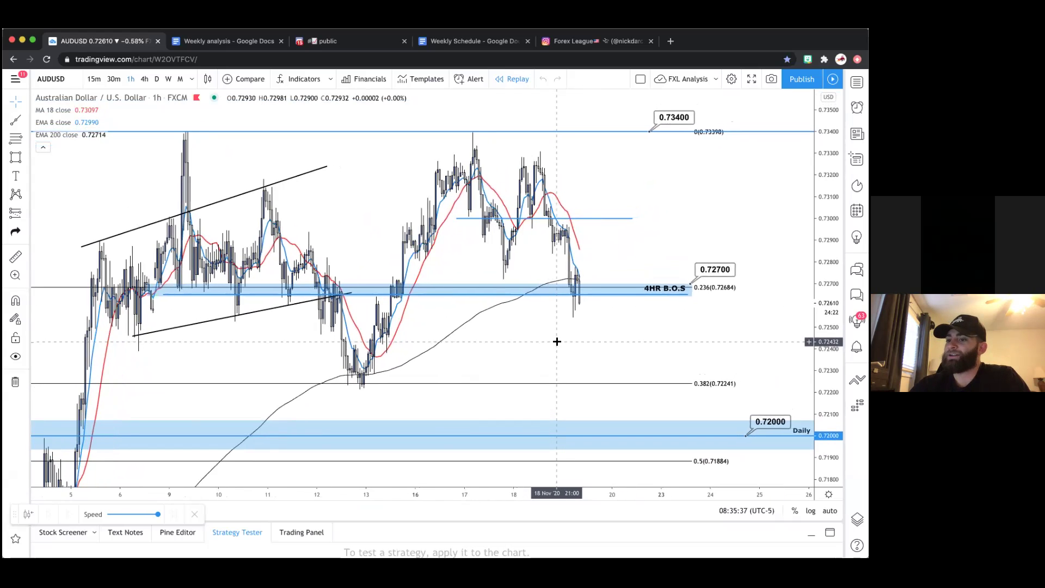
scroll(579, 341, left, 2)
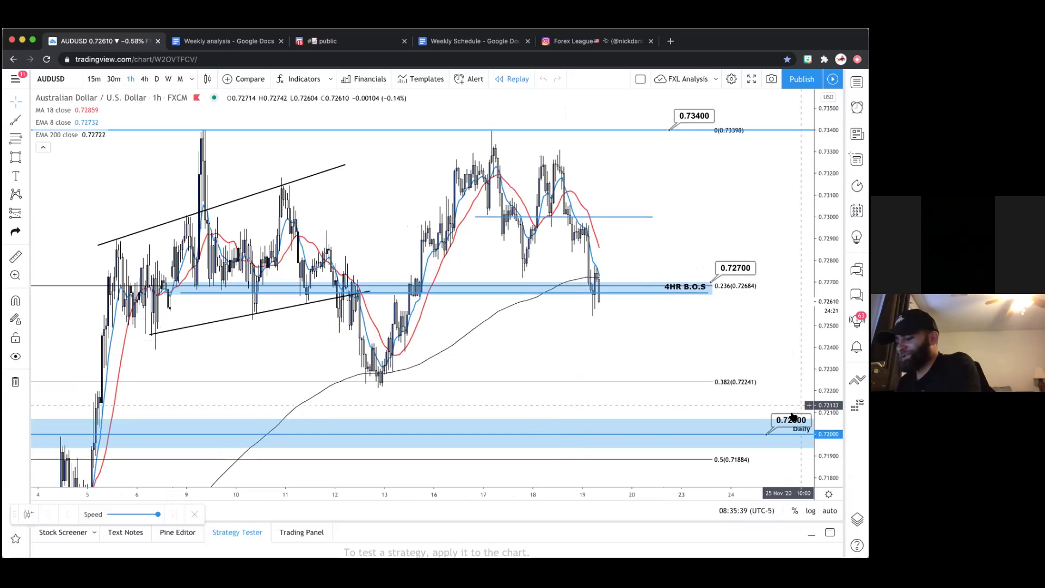
drag(759, 416, 731, 417)
drag(614, 348, 639, 362)
scroll(638, 359, up, 3)
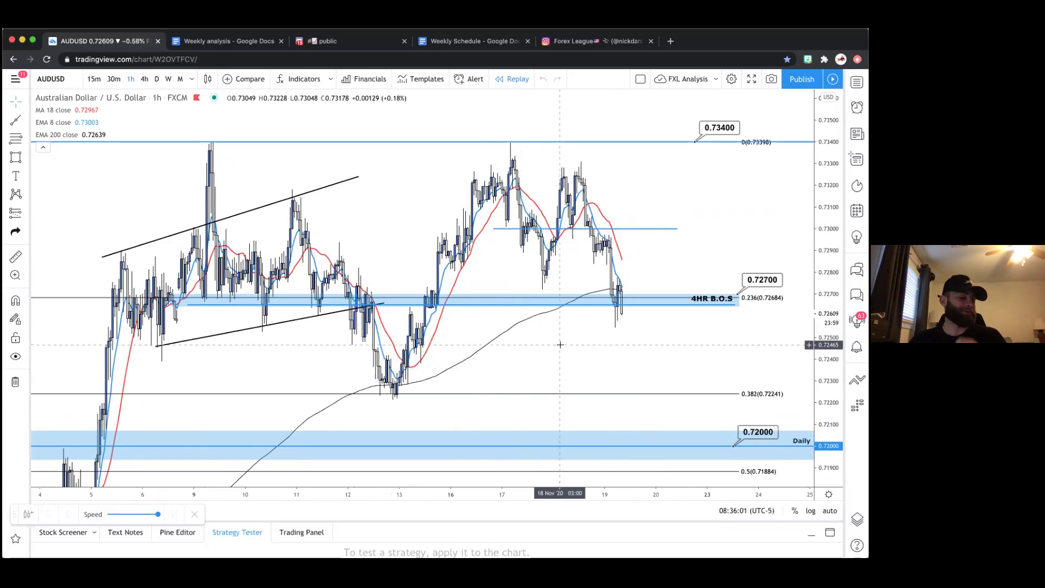
drag(560, 344, 568, 344)
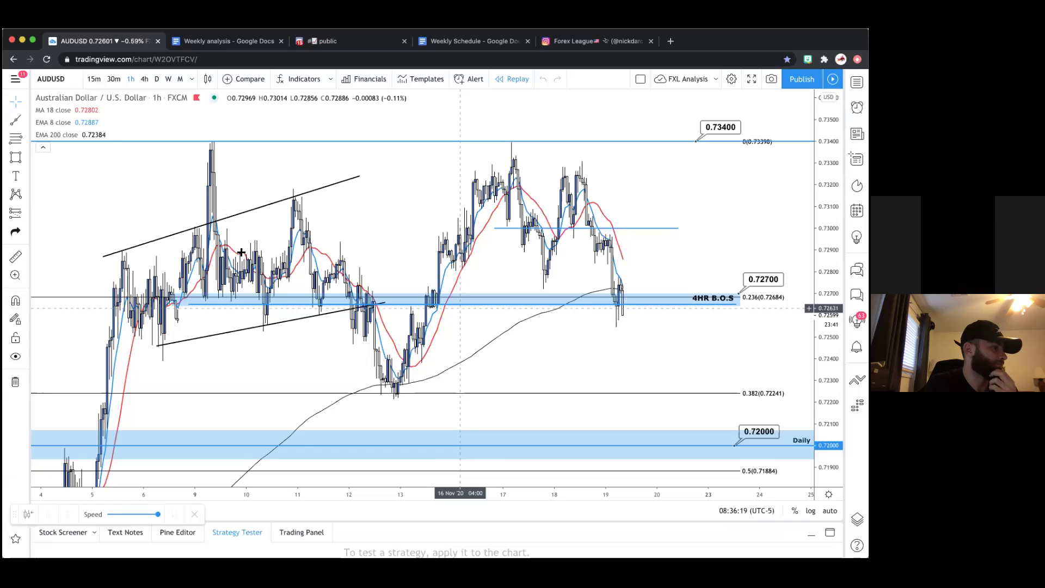
Draw a ray from the 12 Nov low at about 0.72228 up to about 0.73350 on 17 Nov
click(26, 157)
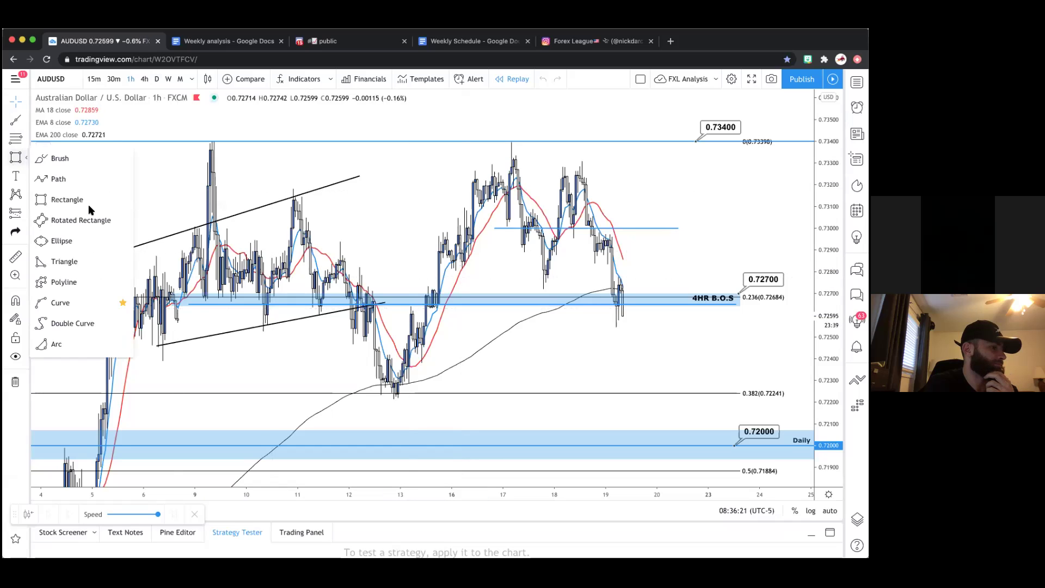
click(47, 179)
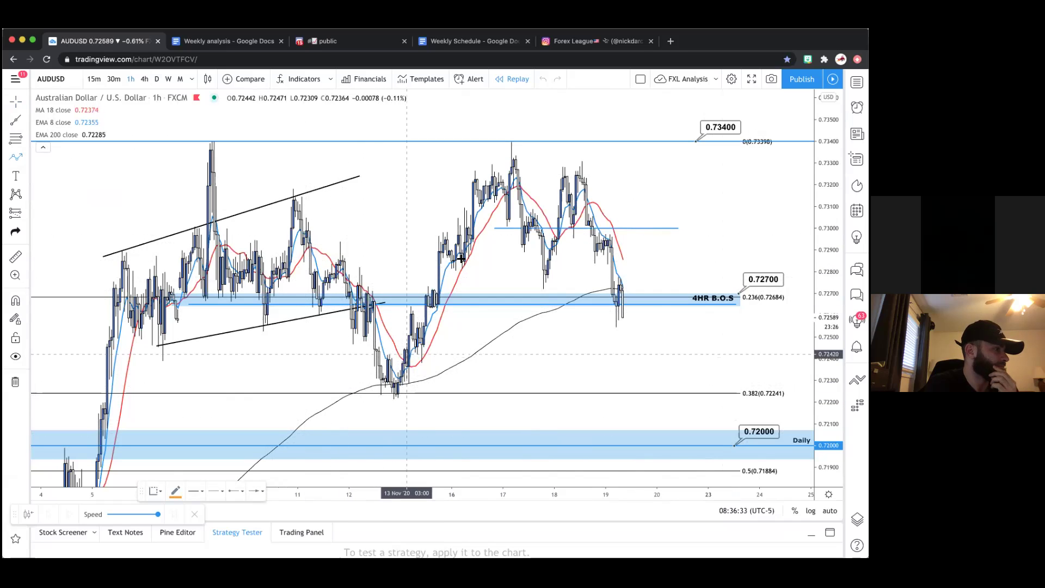
click(14, 119)
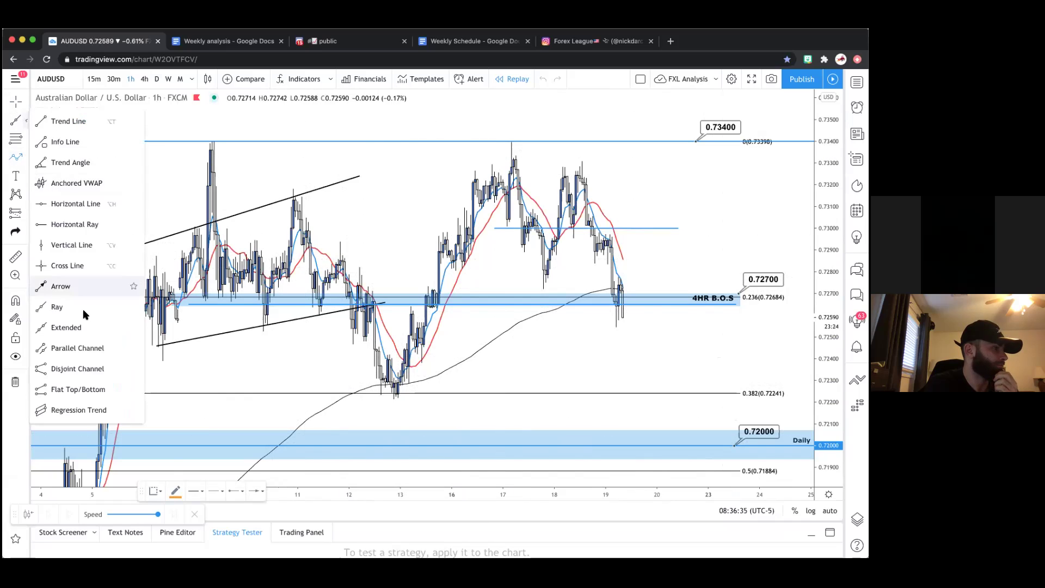
click(63, 303)
click(398, 395)
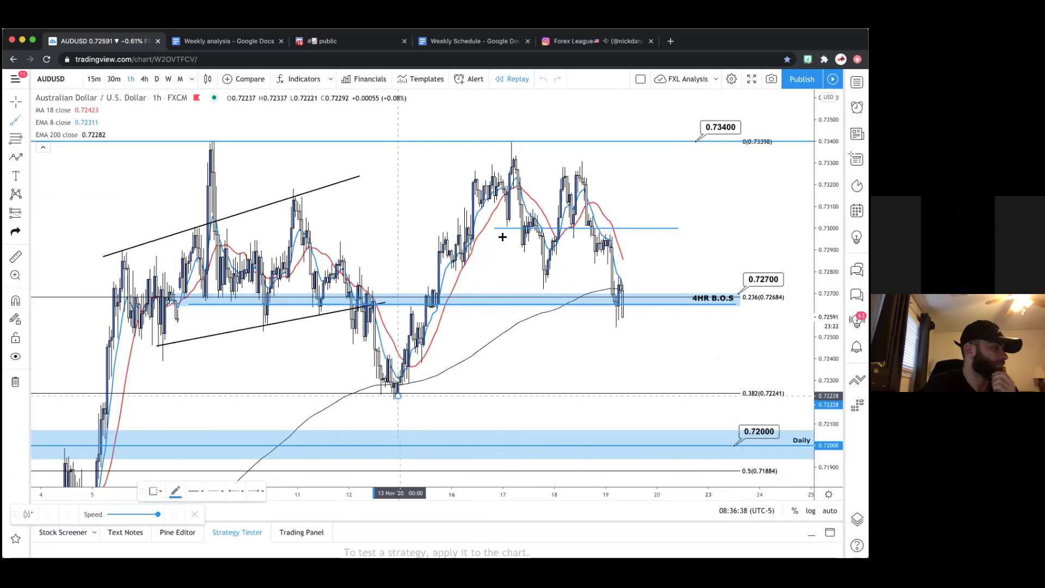
click(529, 152)
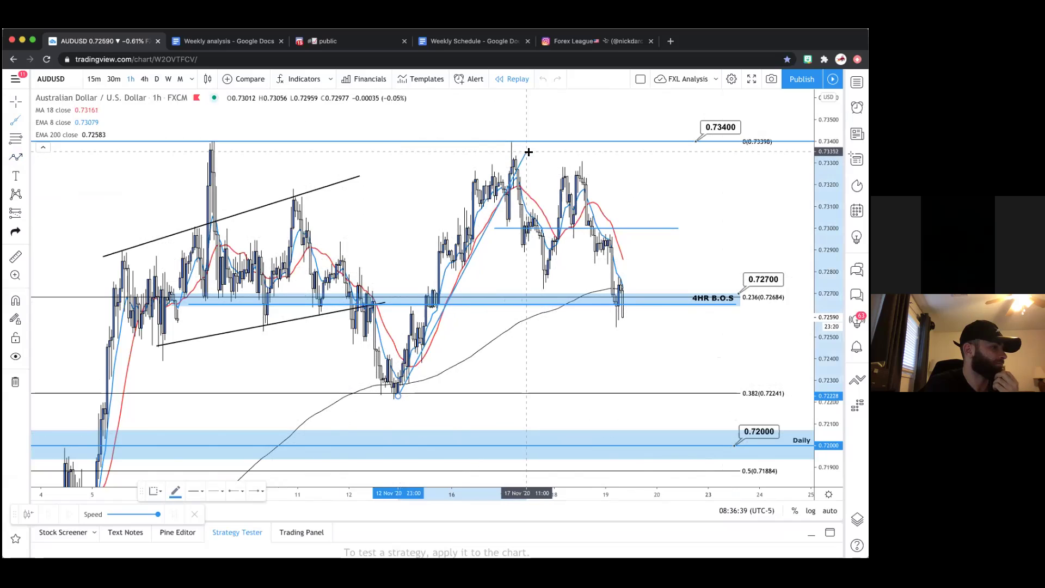
Set the line colour of the rising ray from the 12 Nov low to black
double_click(529, 152)
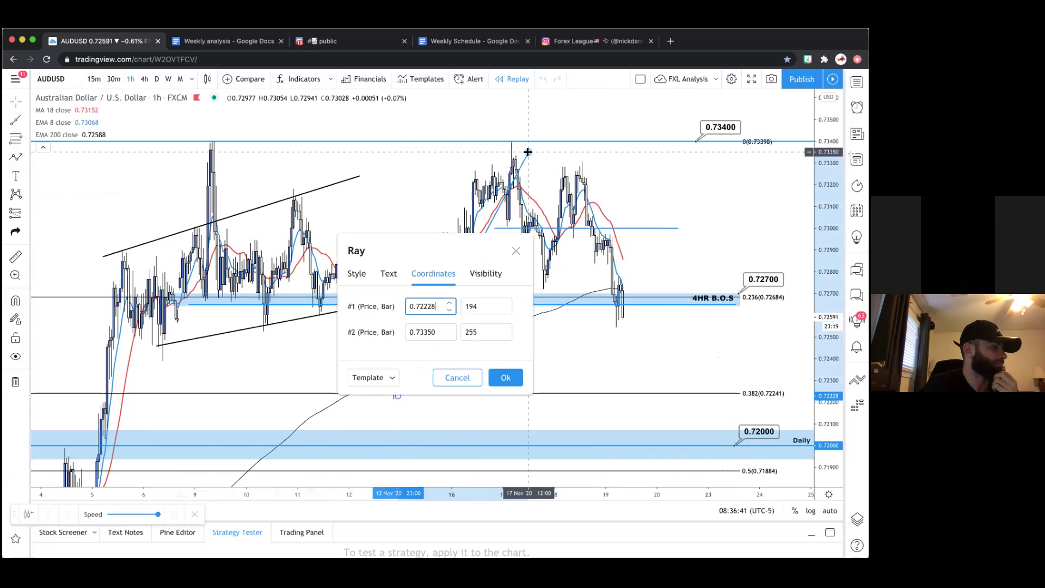
click(357, 273)
click(420, 243)
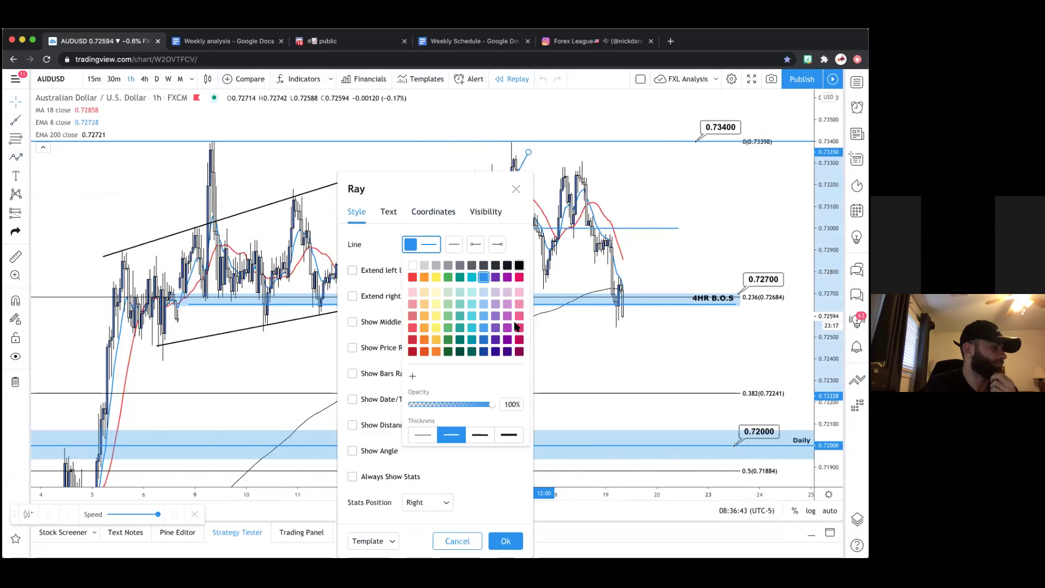
click(503, 540)
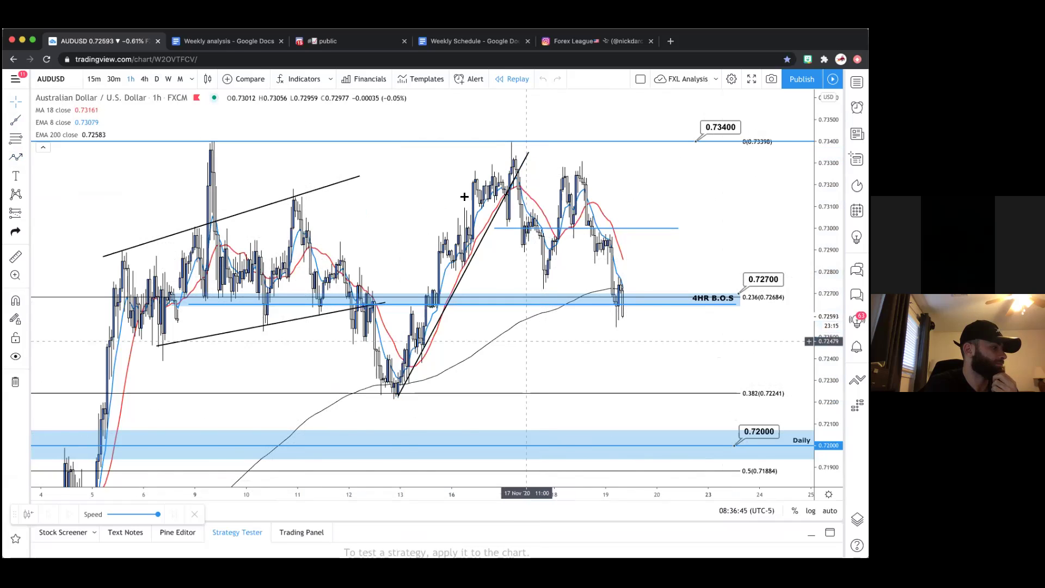
Delete the black rising ray drawn from the 12 Nov low
click(524, 163)
key(Delete)
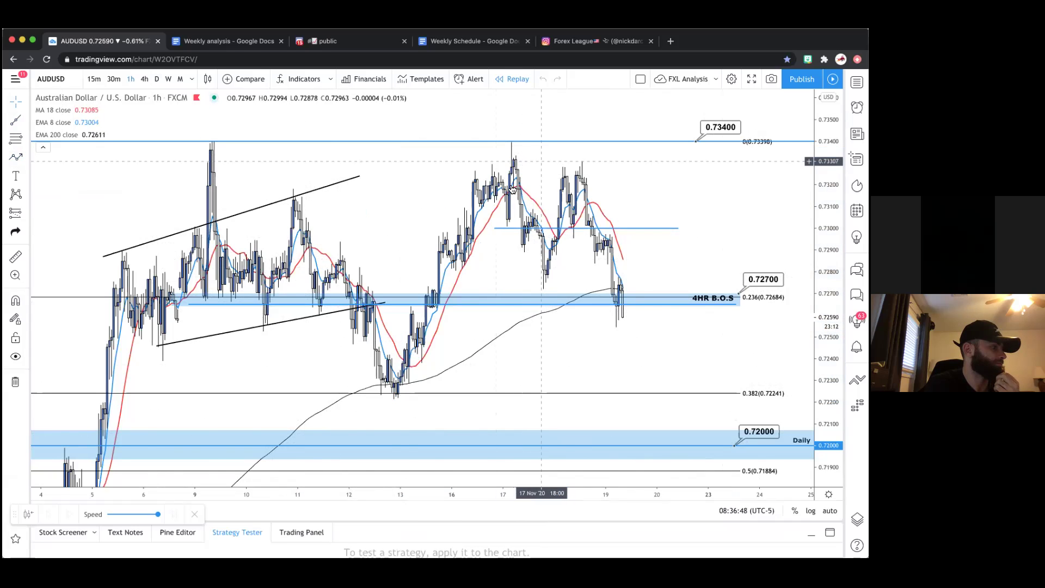
click(581, 176)
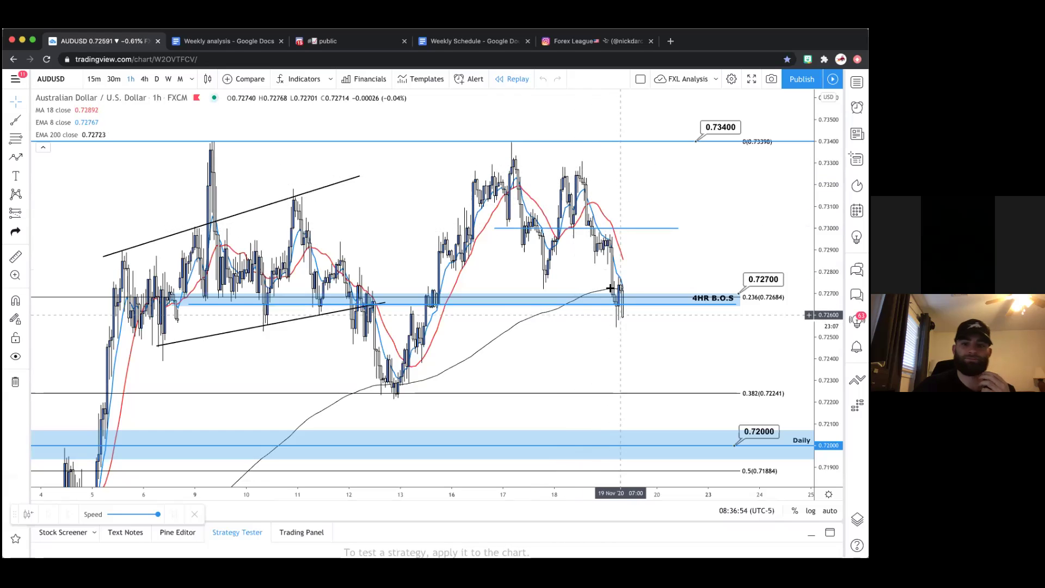
click(620, 305)
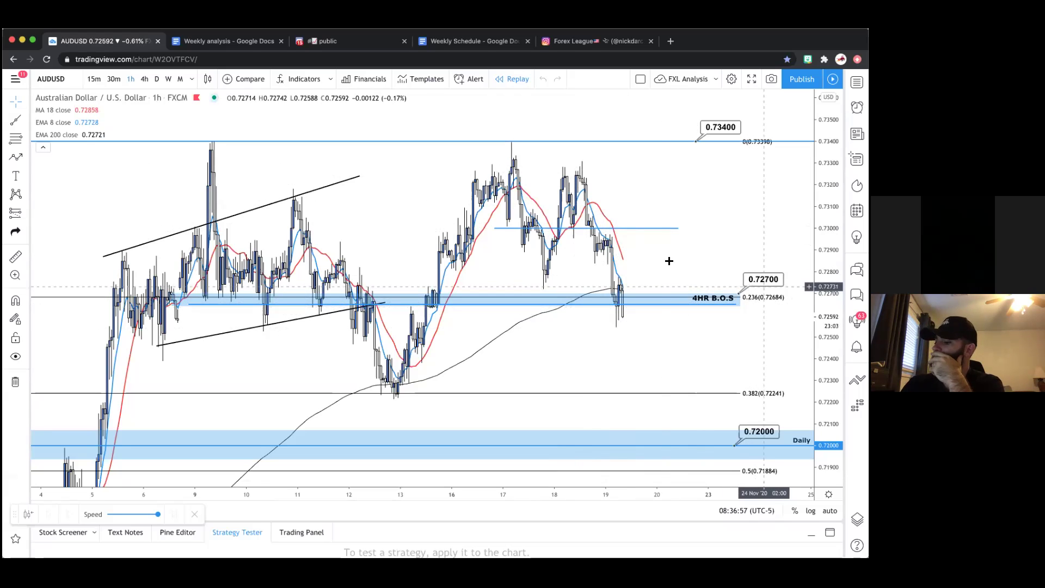
Draw a bullish zigzag path from 19 Nov through the 4HR B.O.S zone, about 0.72890 and 0.72780, ending near 0.73355 on 23 Nov
click(24, 157)
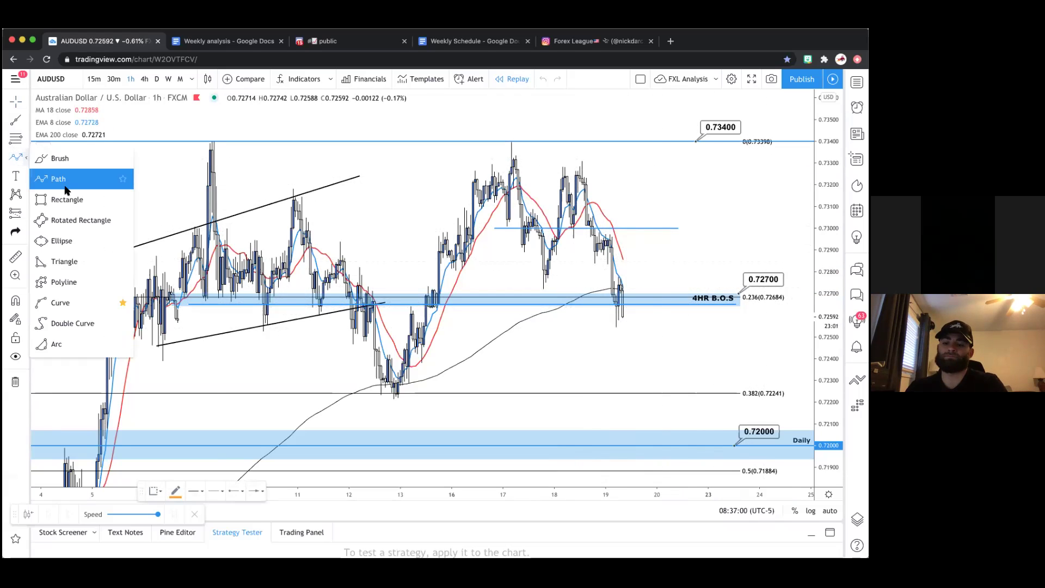
click(65, 188)
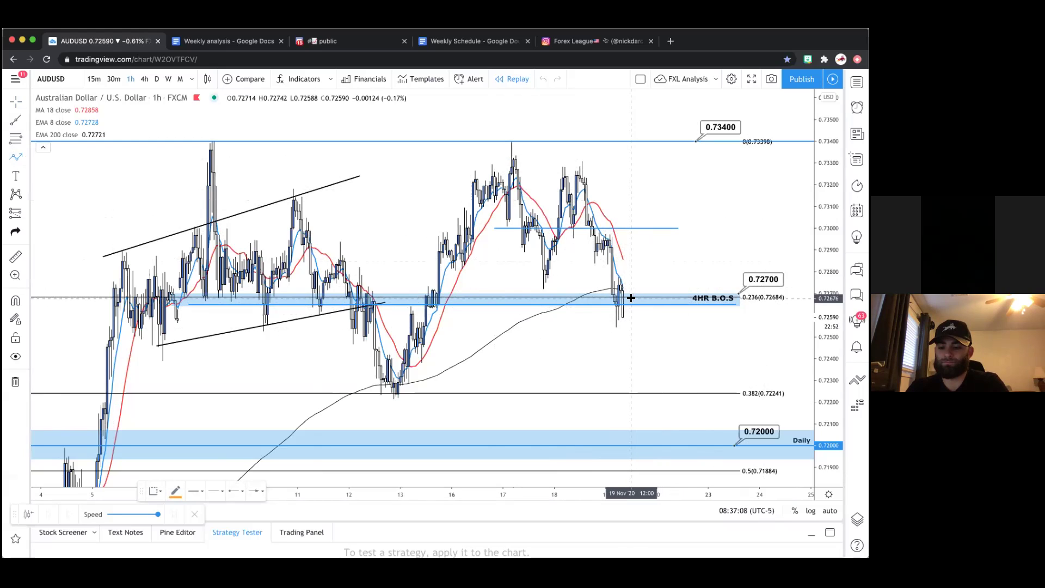
click(629, 279)
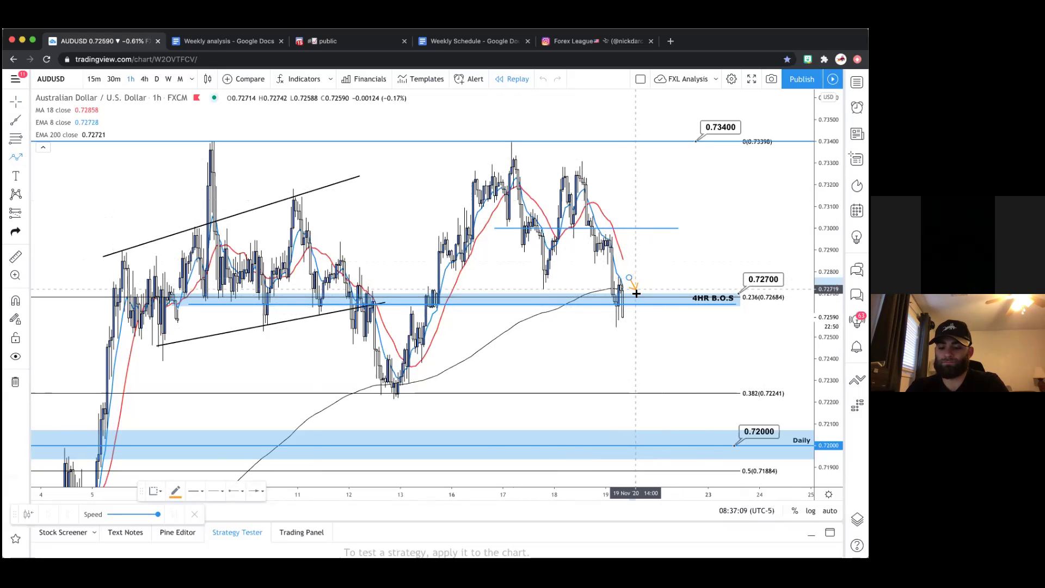
click(639, 300)
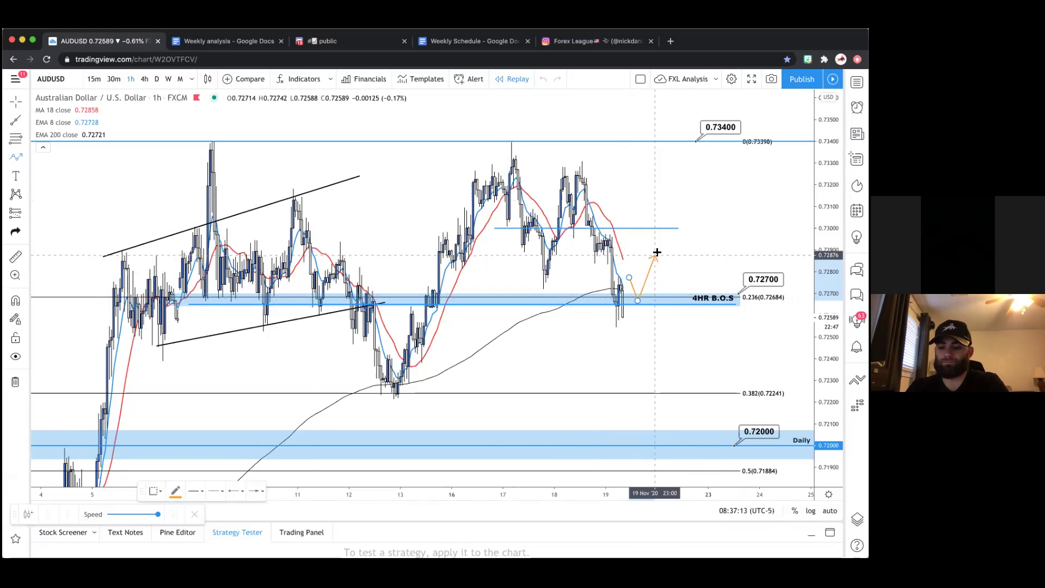
click(657, 252)
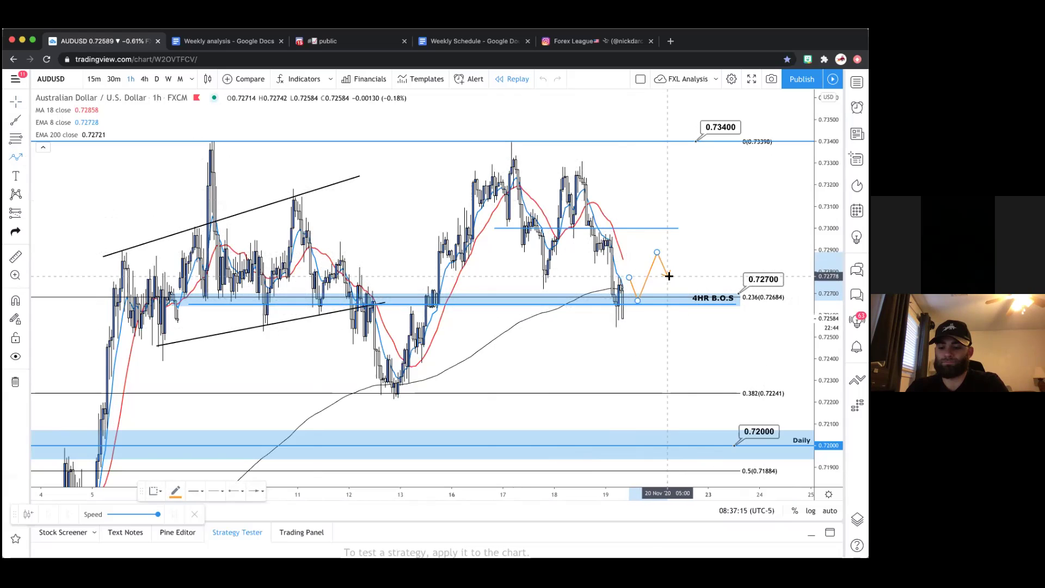
double_click(720, 150)
Change the line colour of the bullish projection path to blue
double_click(720, 150)
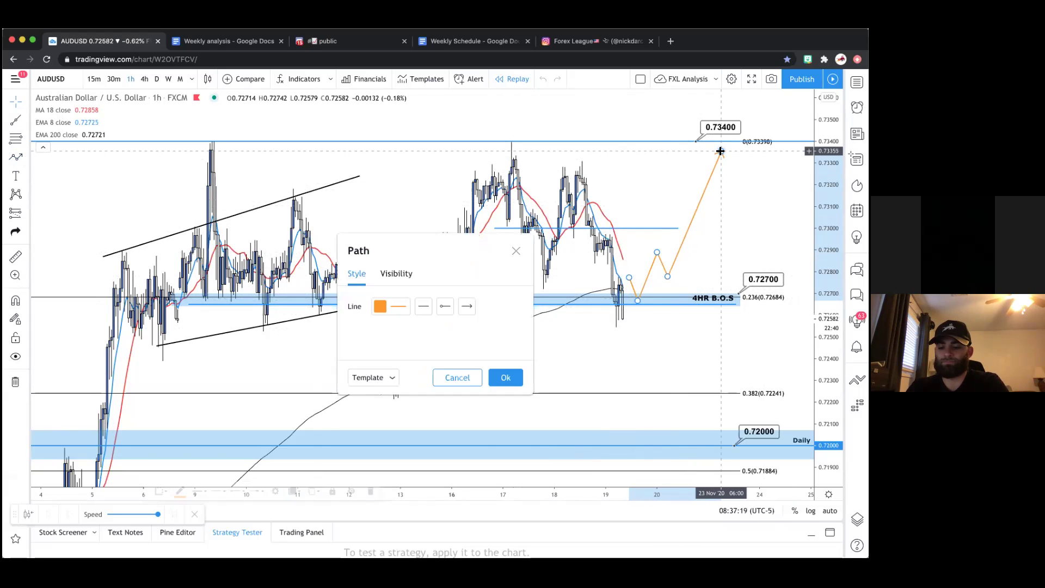
click(394, 306)
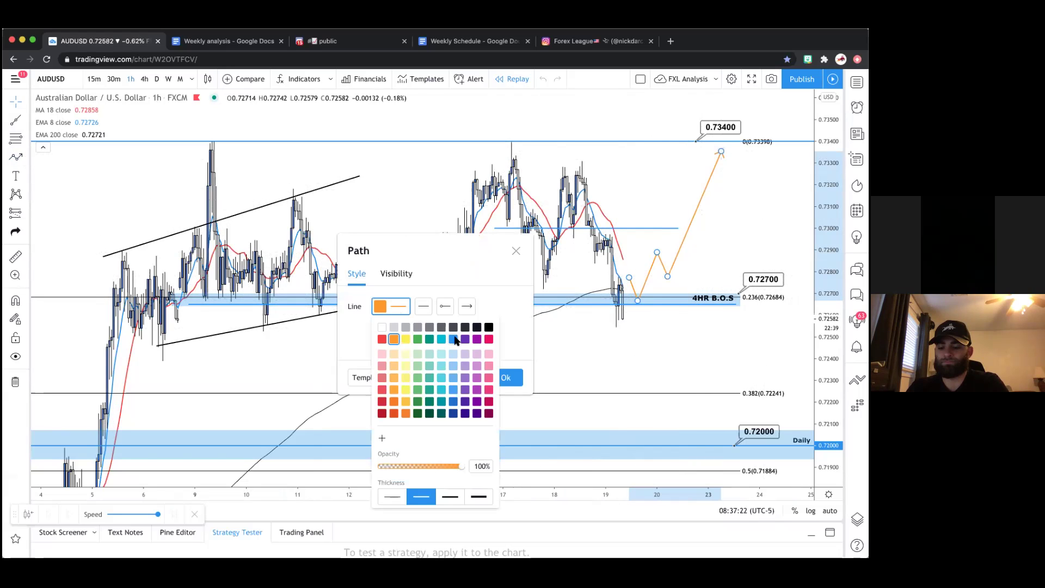
click(454, 339)
click(505, 377)
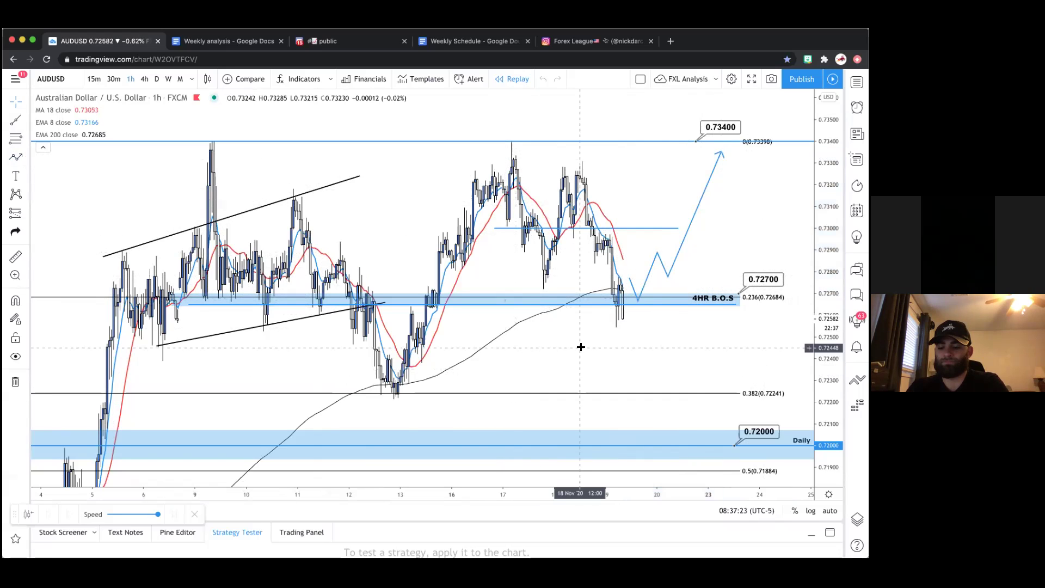
click(734, 303)
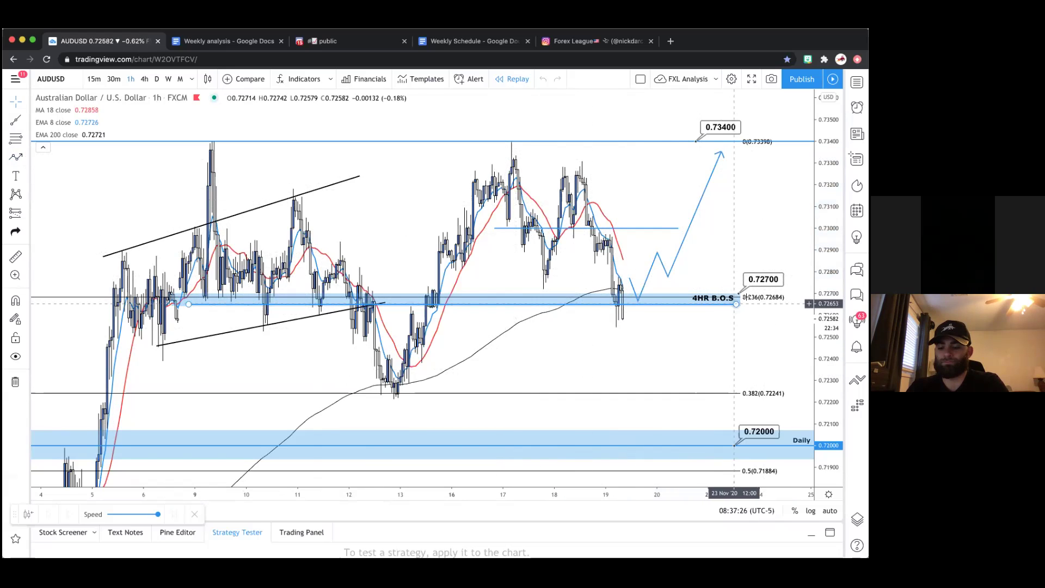
Draw a horizontal black ray from 18 Nov to 22 Nov above the 4HR B.O.S zone, with both points at 0.72760
click(9, 131)
click(25, 120)
click(56, 308)
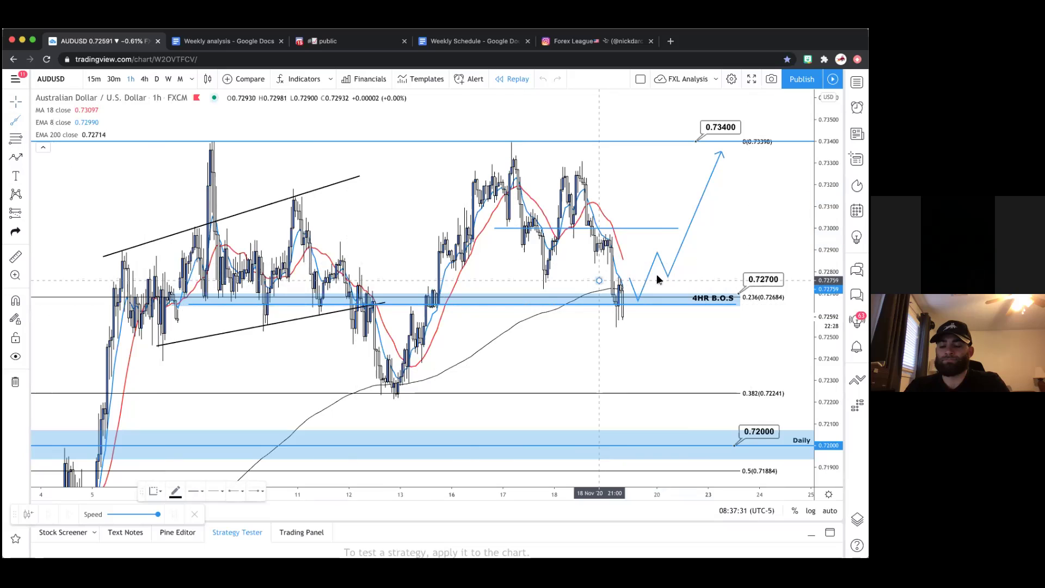
click(599, 281)
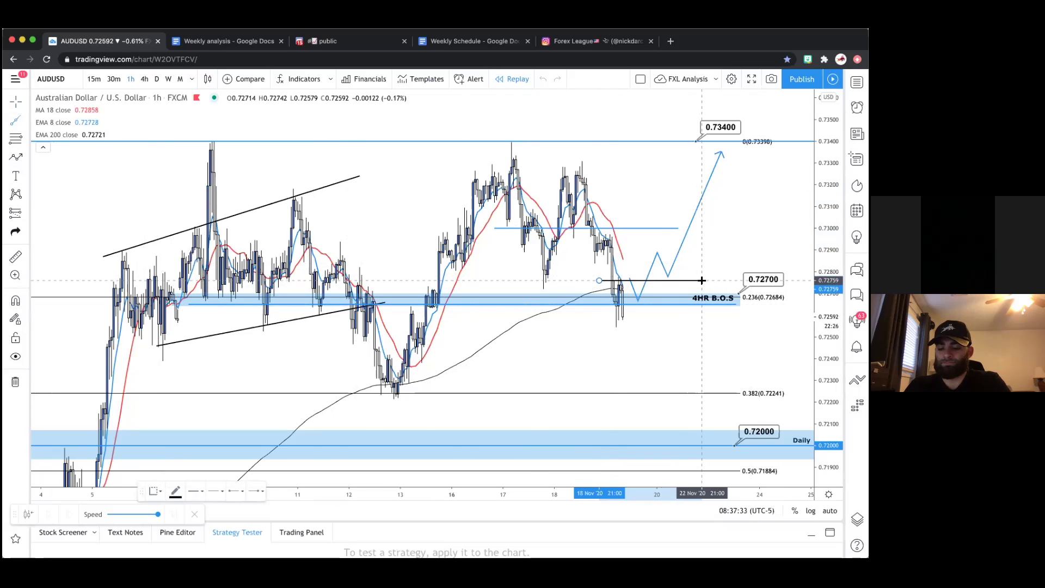
double_click(701, 281)
click(434, 160)
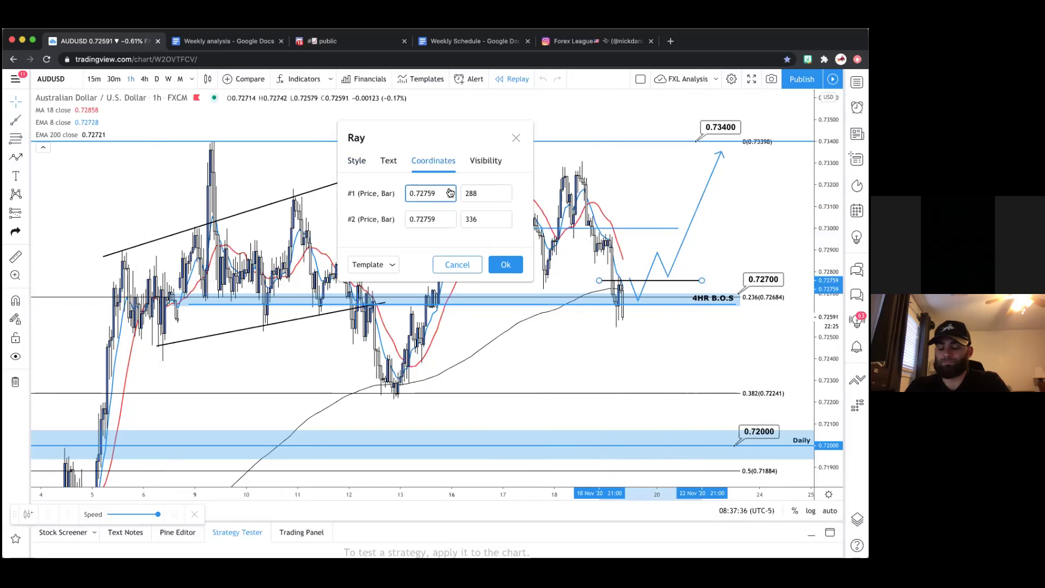
click(498, 265)
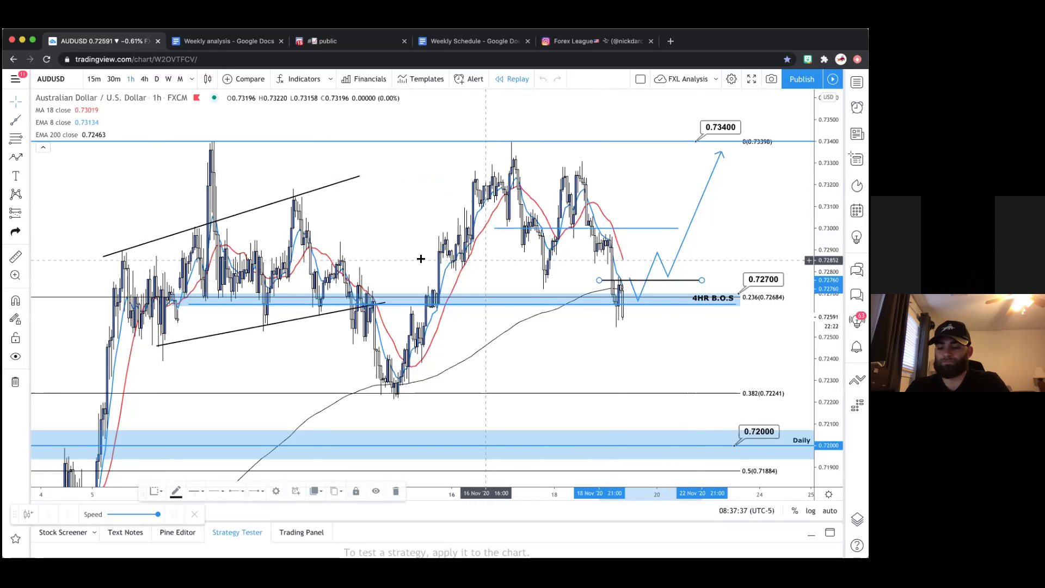
Draw a small yellow entry rectangle at the blue path's second pullback around 20 Nov, from about 0.72870 down to 0.72800
click(25, 157)
click(59, 200)
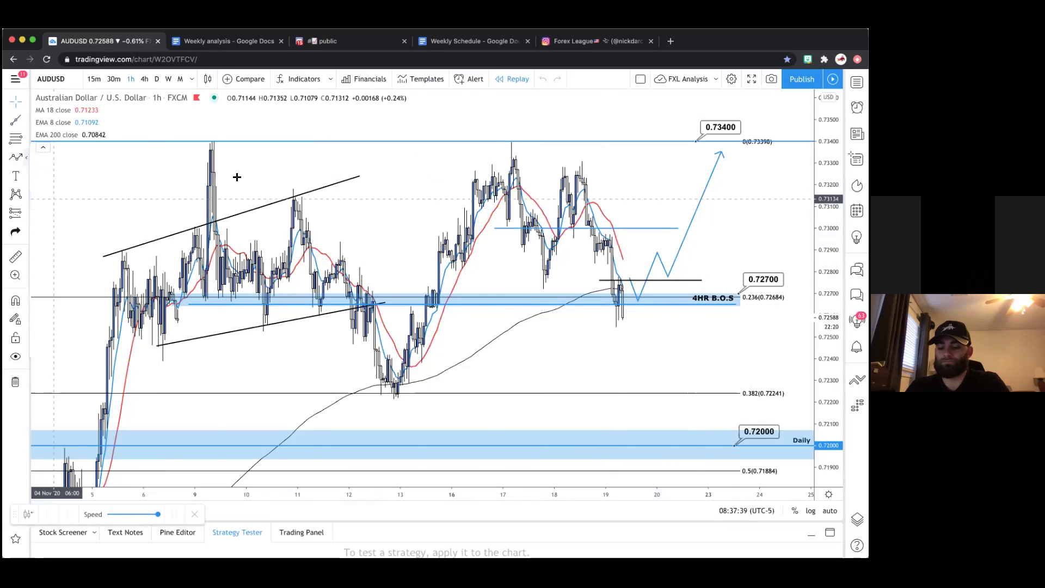
click(682, 255)
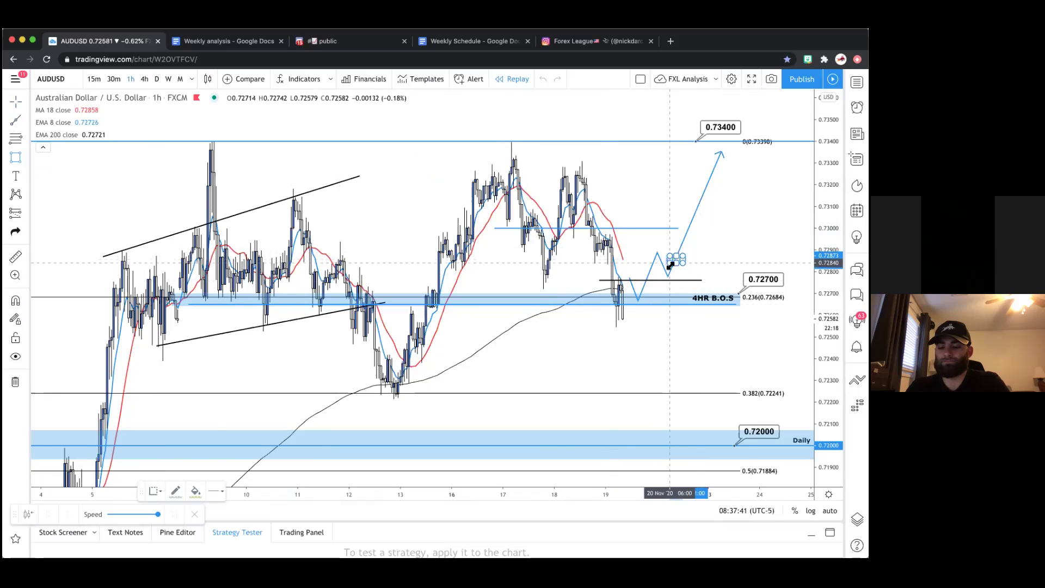
click(669, 272)
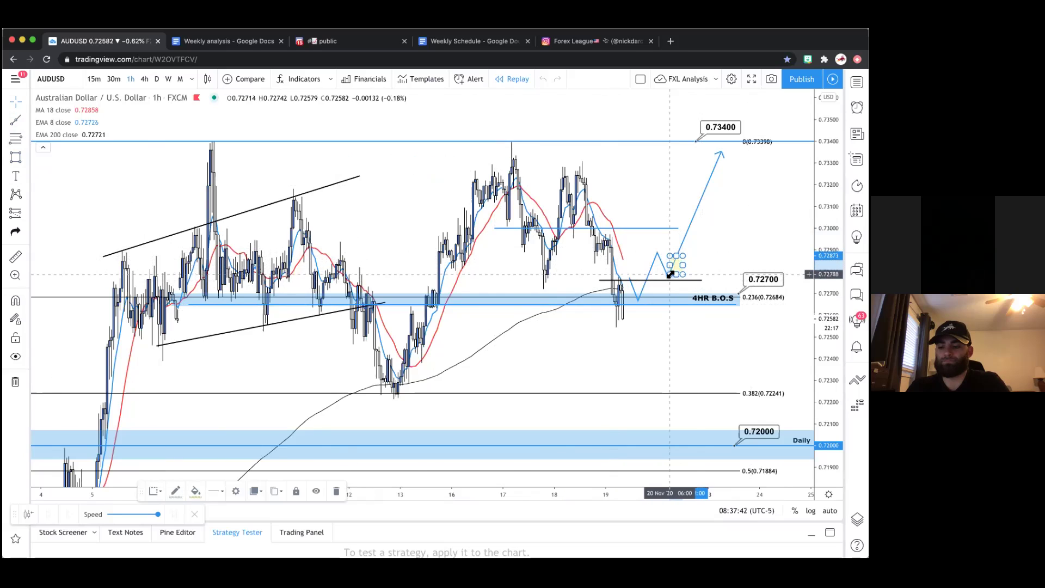
Label the blue ray at 0.73000 with the text "1HR B.O.S"
click(665, 228)
double_click(665, 228)
click(386, 274)
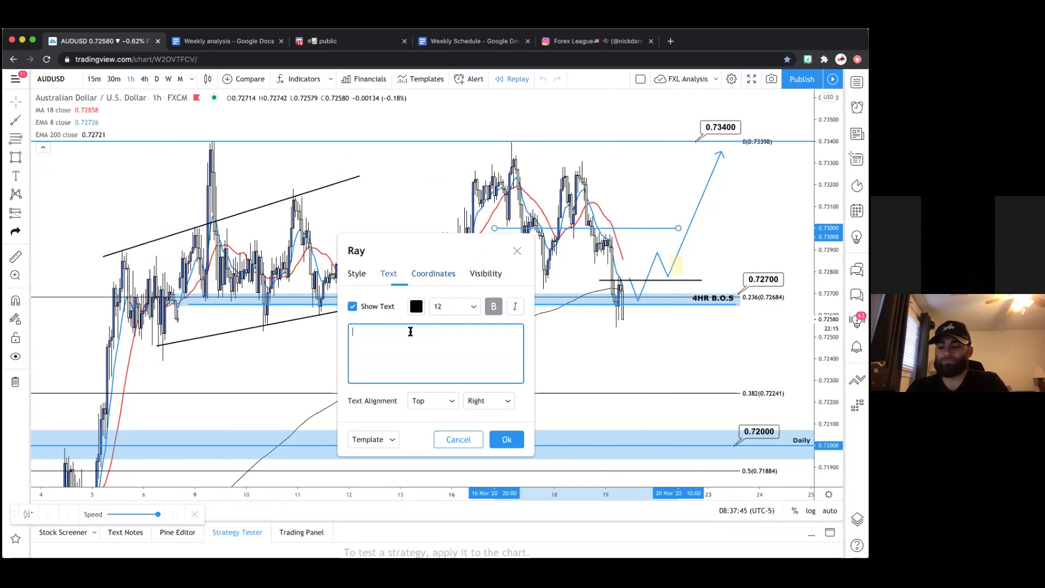
text(1HR )
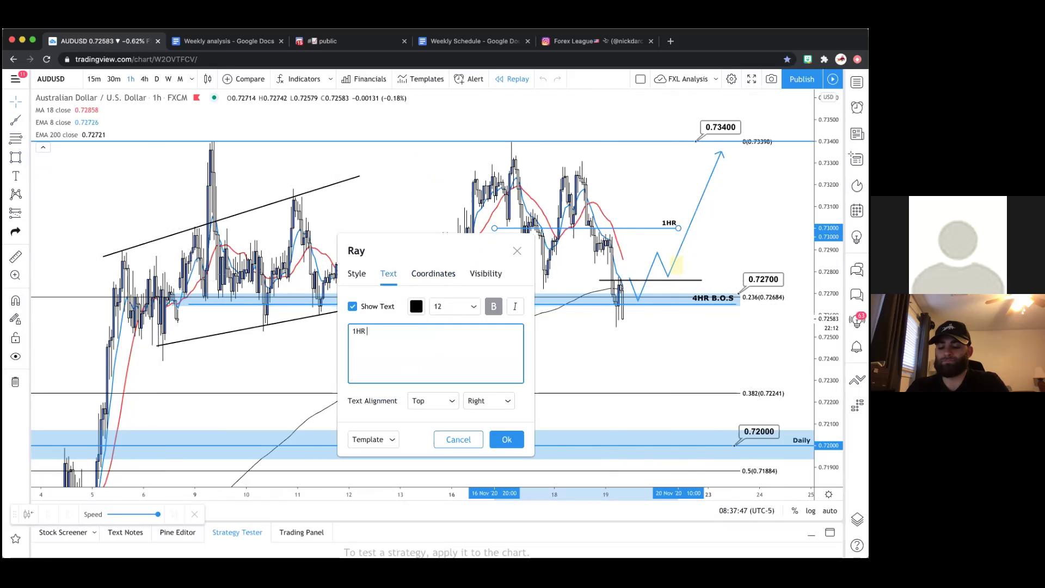
text(B.O.S)
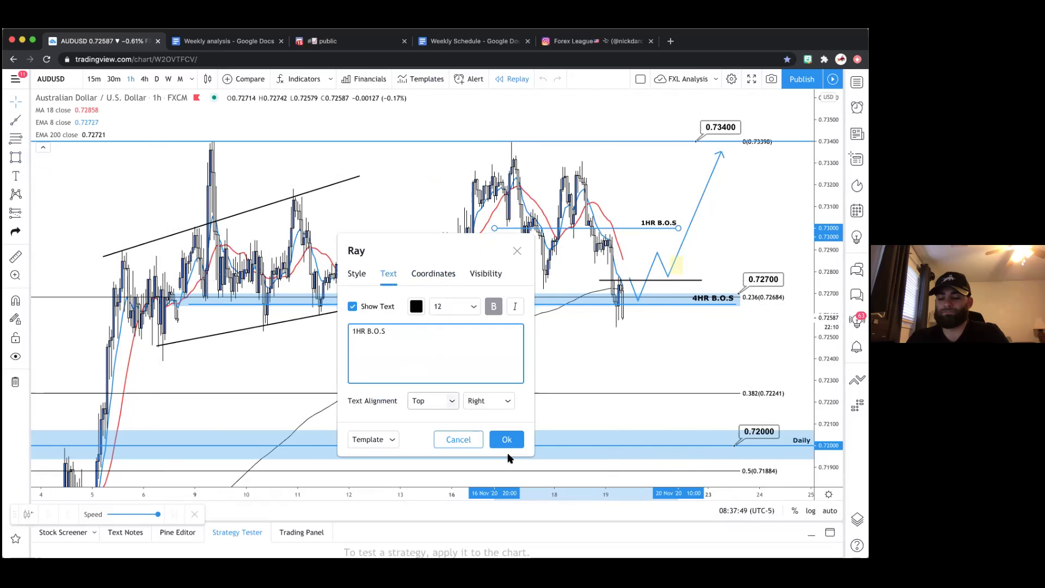
click(504, 439)
Extend the 1HR B.O.S ray to 24 Nov and level its second point with the first at 0.73000
drag(680, 229, 785, 228)
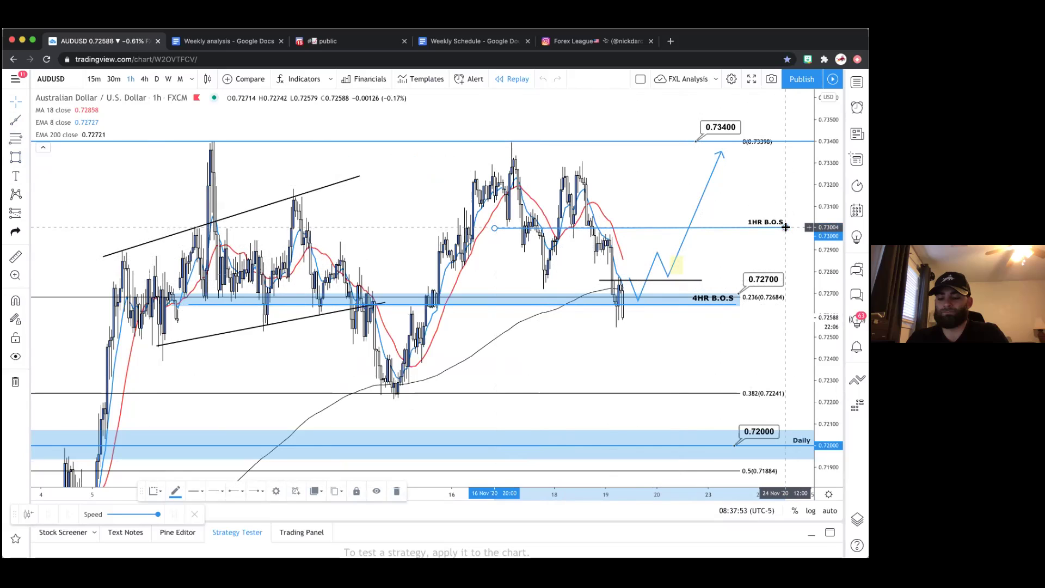
double_click(786, 228)
click(414, 244)
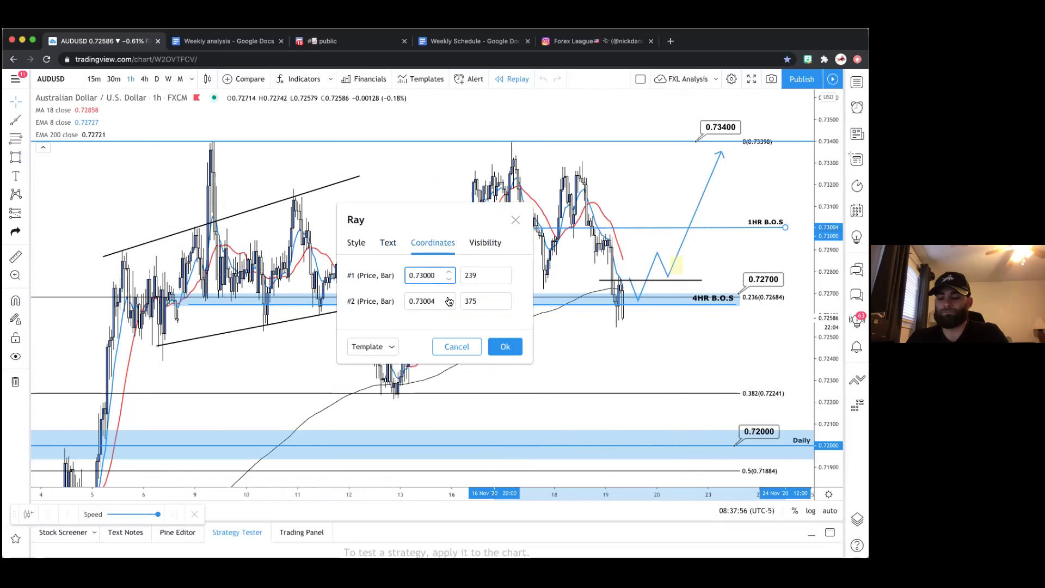
click(500, 346)
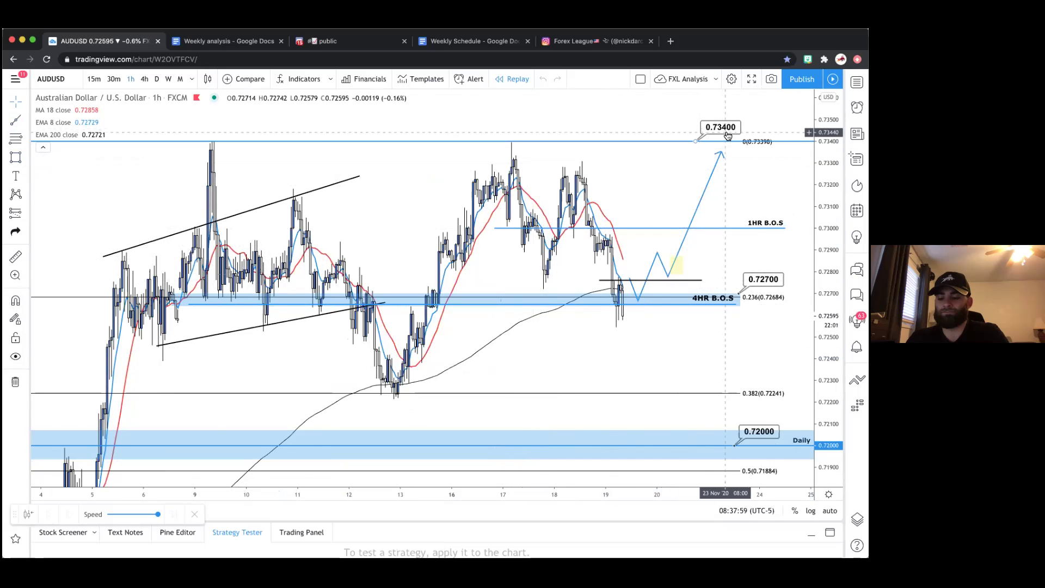
drag(671, 152, 677, 183)
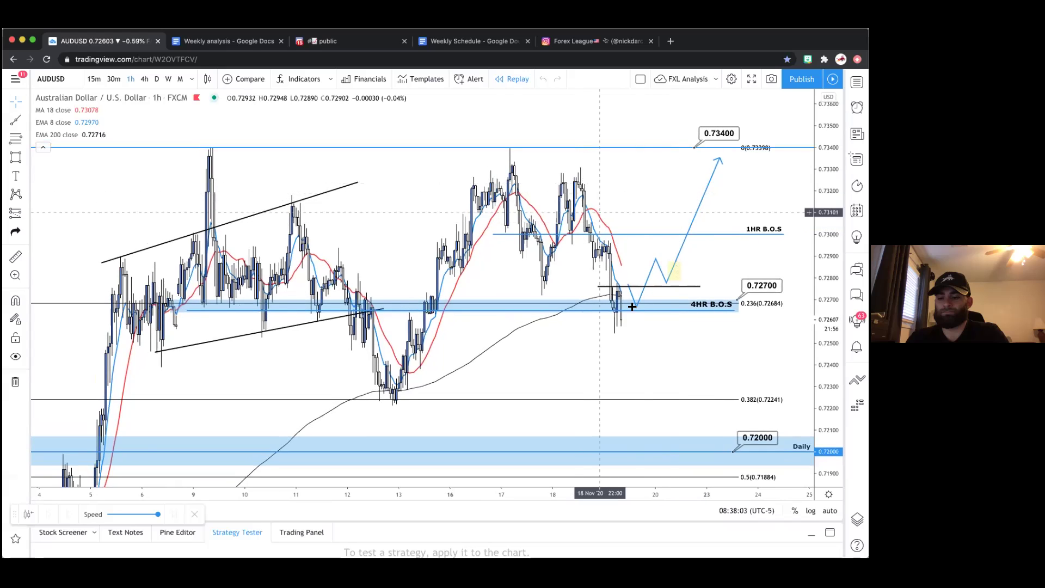
click(609, 300)
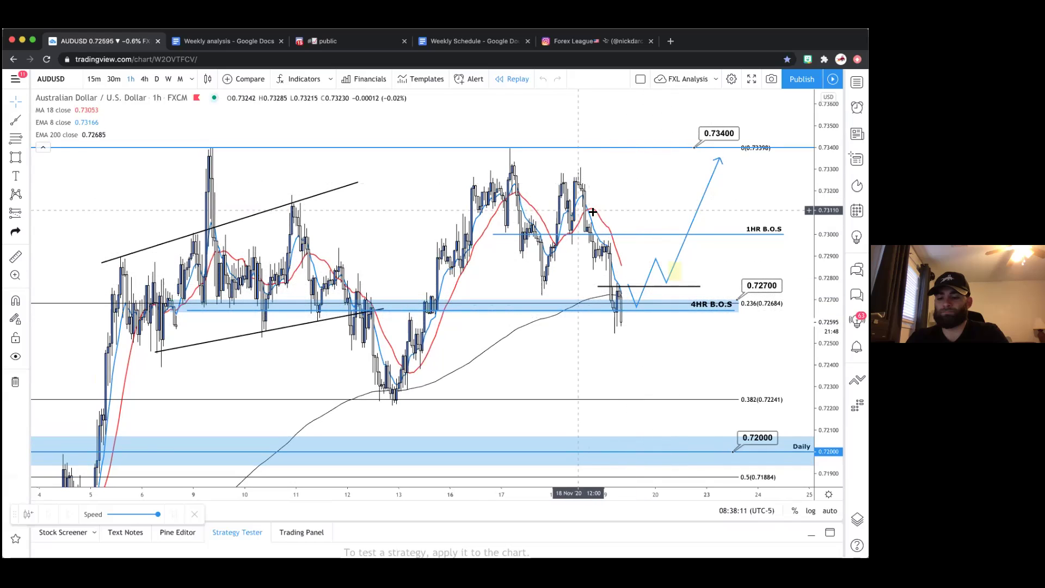
drag(652, 186, 655, 178)
scroll(655, 178, down, 1)
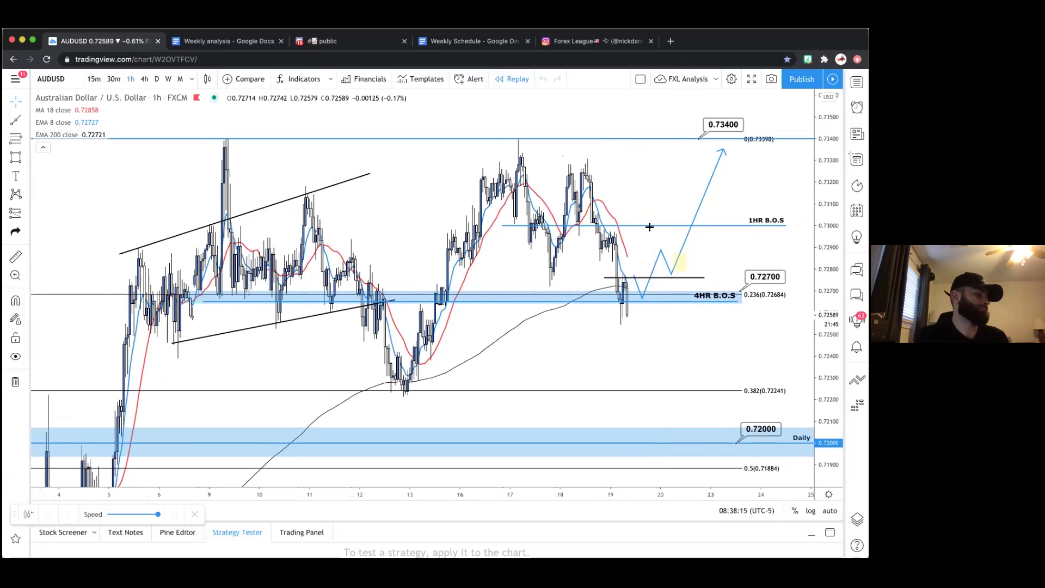
Draw a bearish zigzag path from 19 Nov at about 0.72510 through 0.72415 and 0.72655, ending near 0.72010 on 23 Nov
click(26, 176)
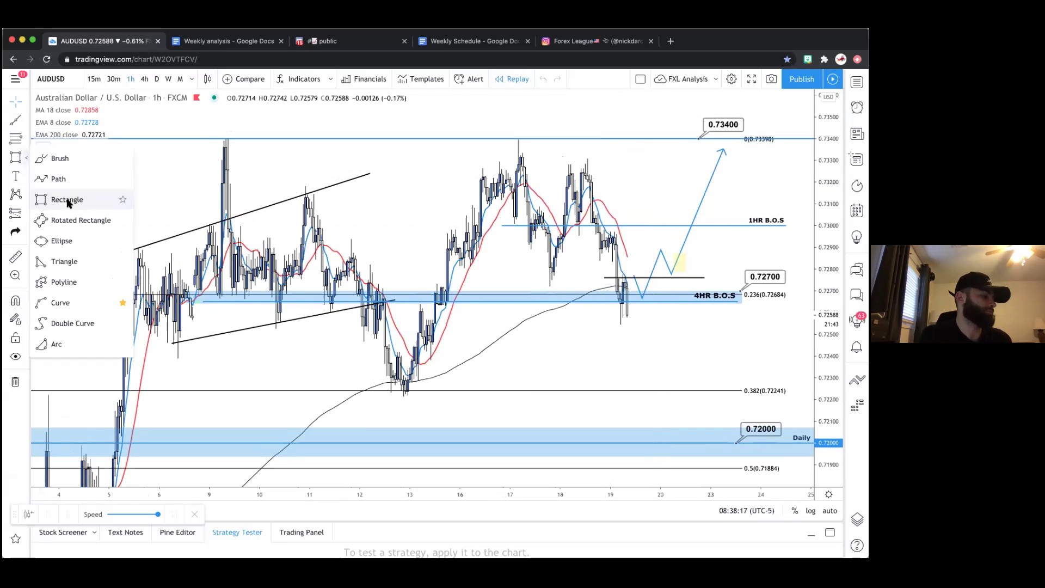
click(70, 179)
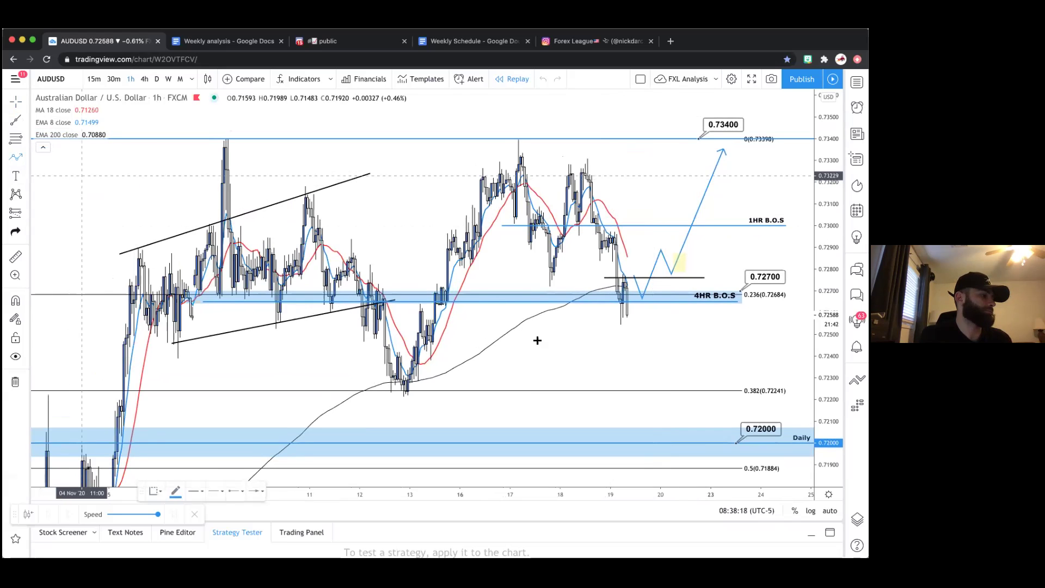
click(627, 331)
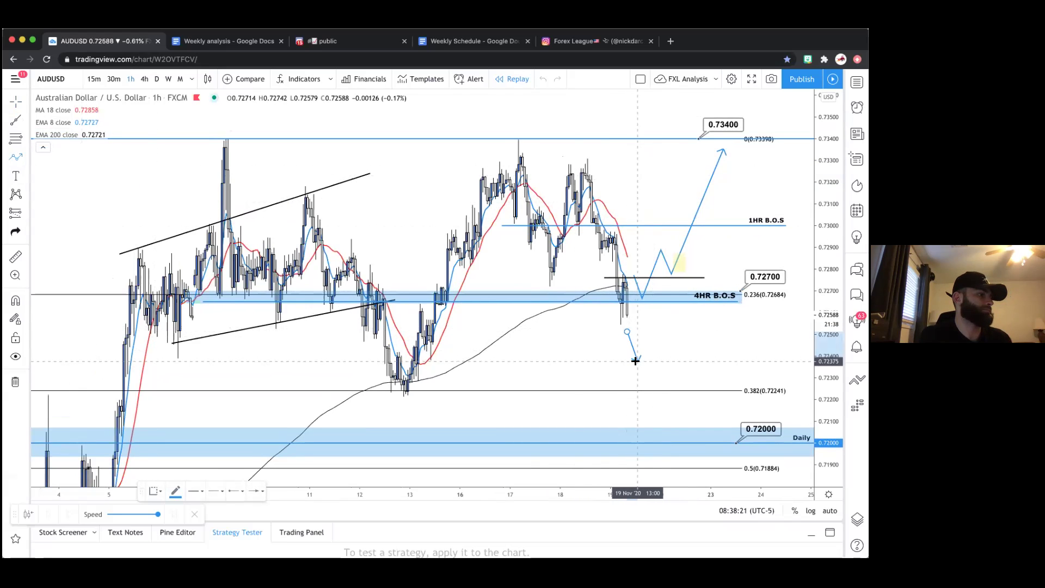
click(633, 353)
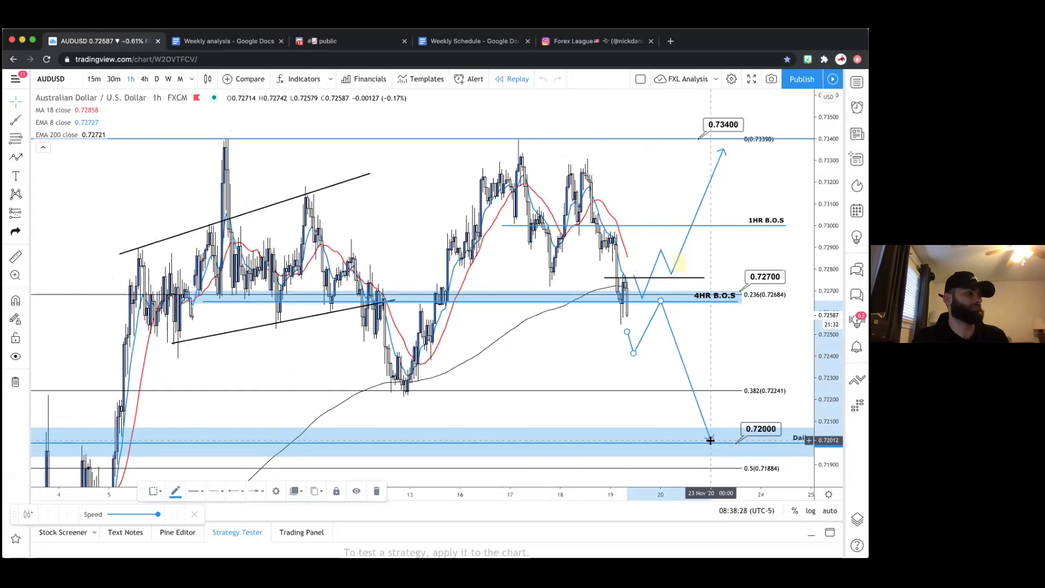
Change the line colour of the bearish projection path to orange
double_click(710, 440)
click(391, 308)
click(395, 340)
click(506, 376)
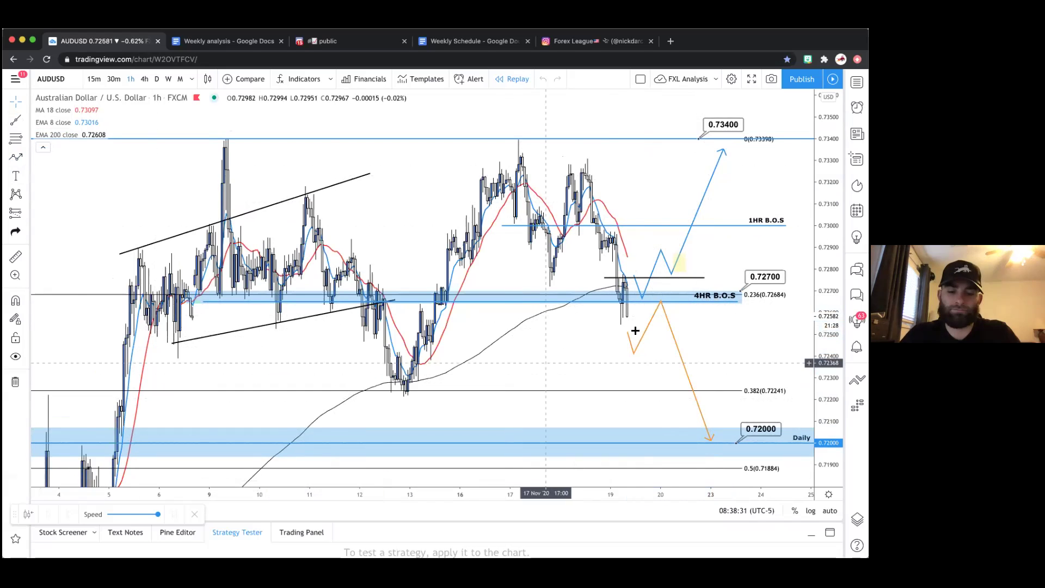
Draw a small yellow entry rectangle on the orange path's final drop around 20 Nov, from about 0.72560 down to 0.72475
click(24, 157)
click(46, 200)
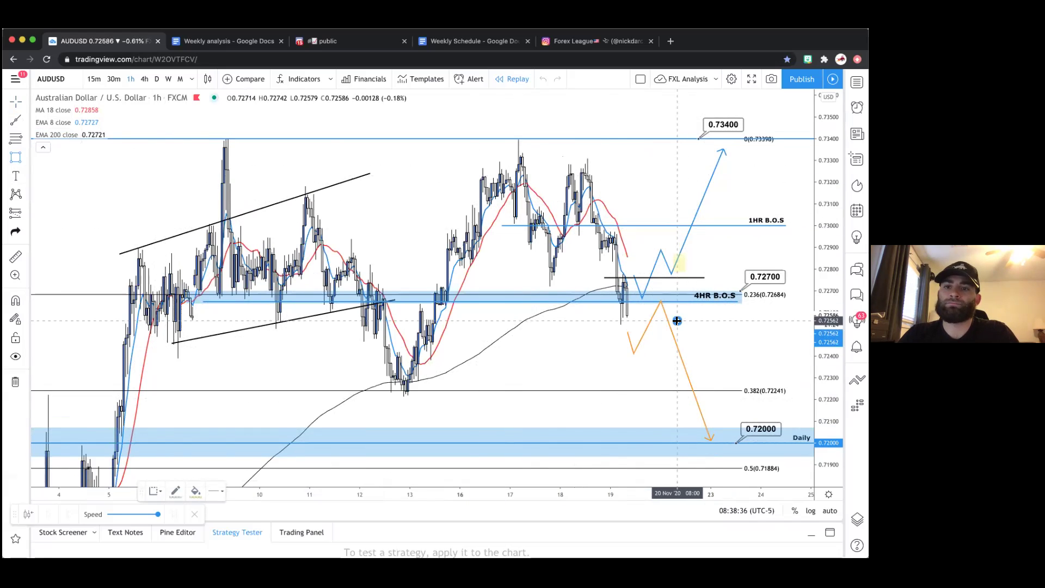
double_click(662, 340)
click(644, 367)
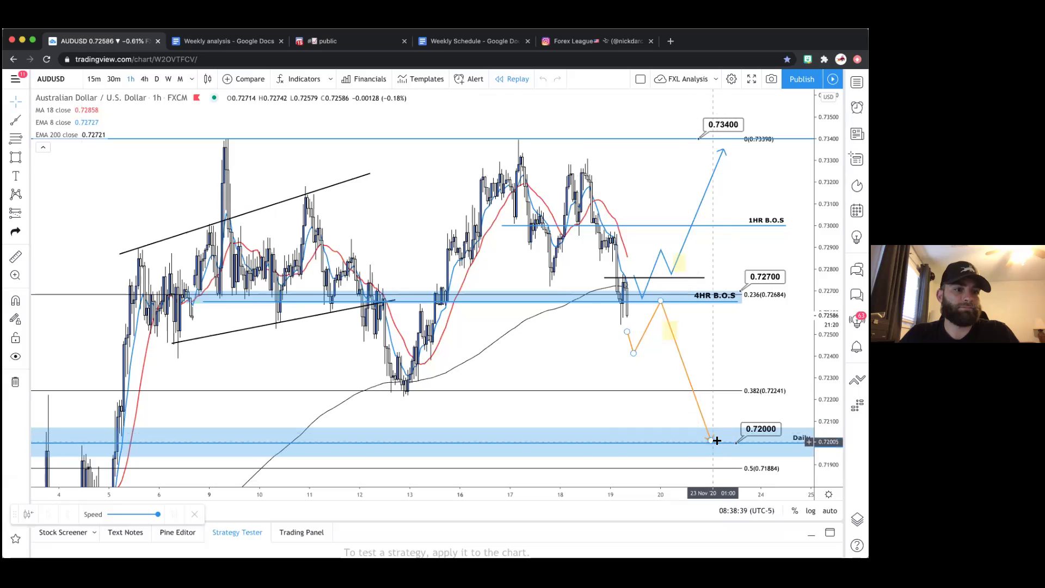
drag(573, 401, 574, 369)
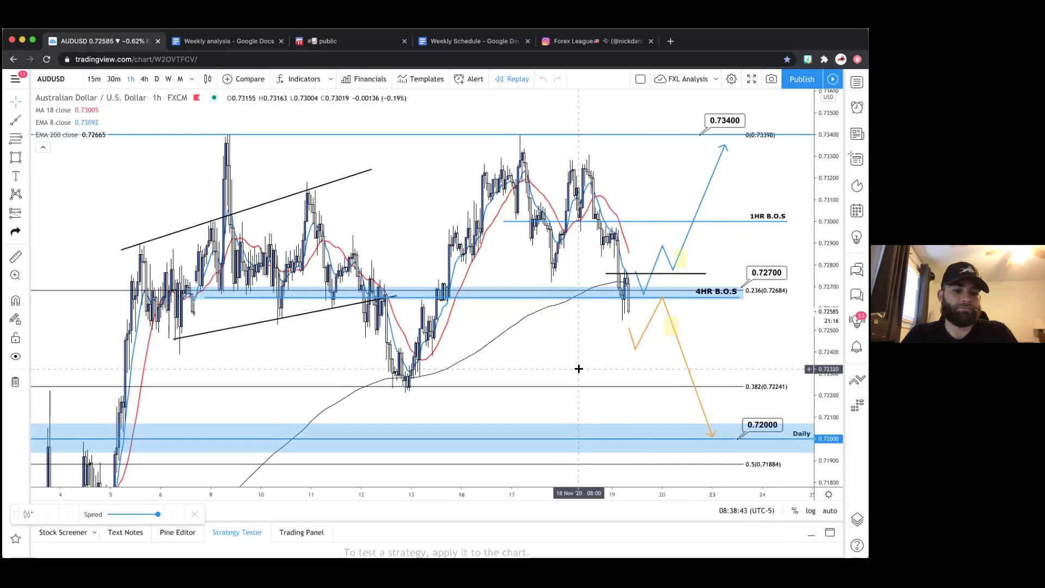
click(660, 273)
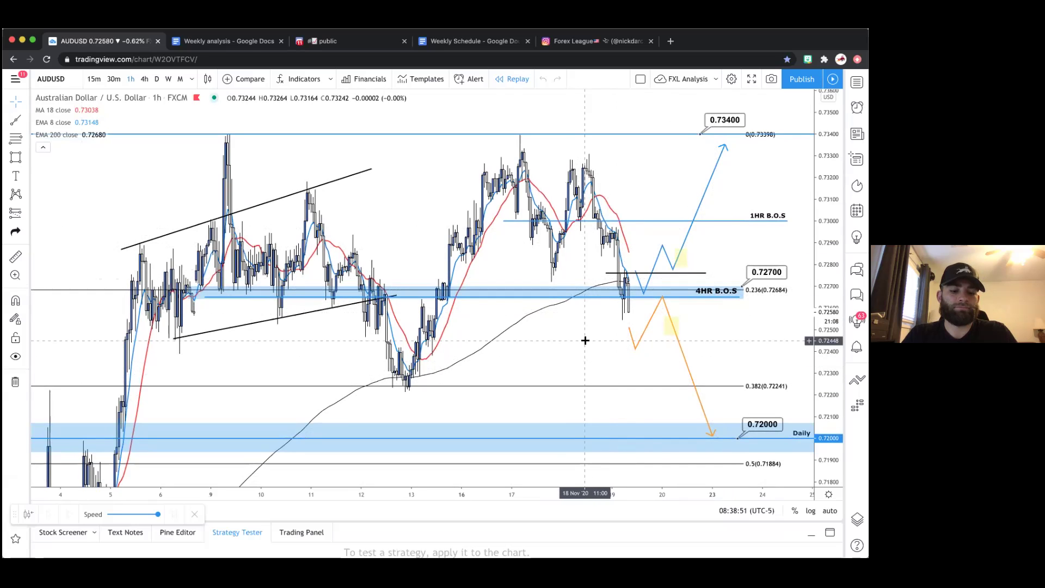
drag(645, 178, 639, 199)
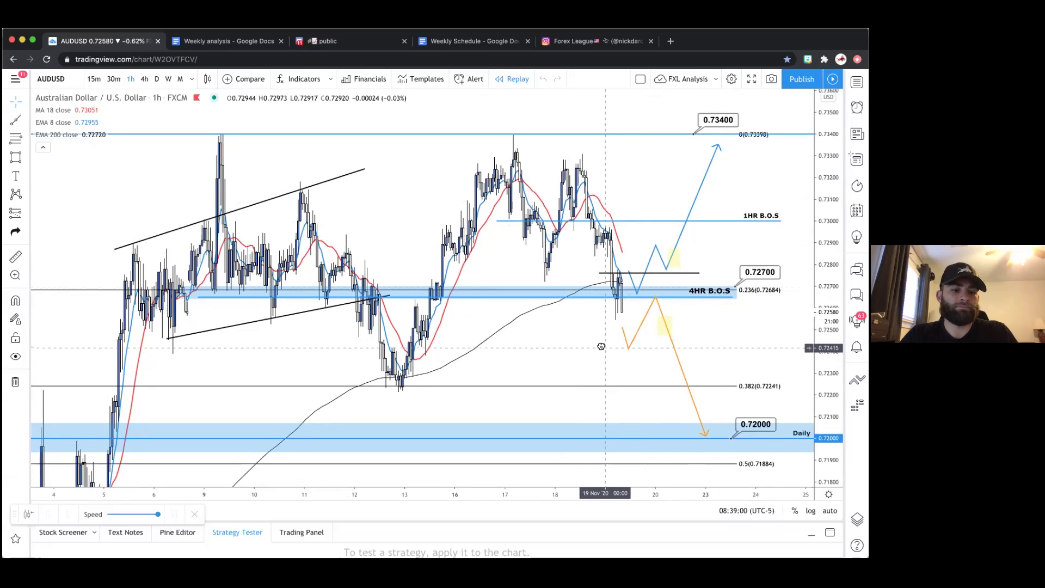
drag(600, 346, 600, 344)
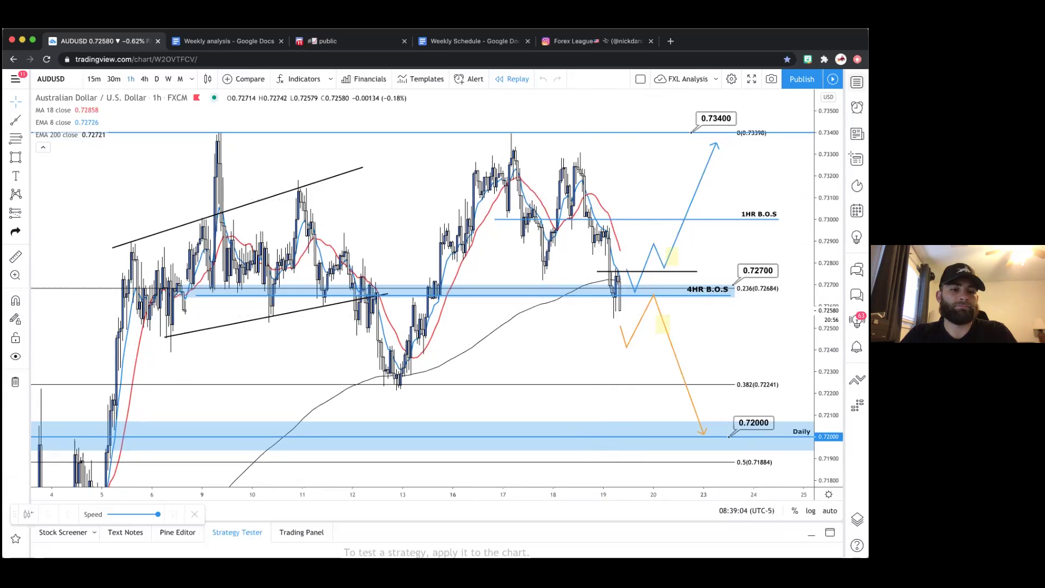
Open the watch list, check the DXY 1-hour chart against the AUDUSD projections, and return to AUDUSD
key(alt+w)
click(700, 116)
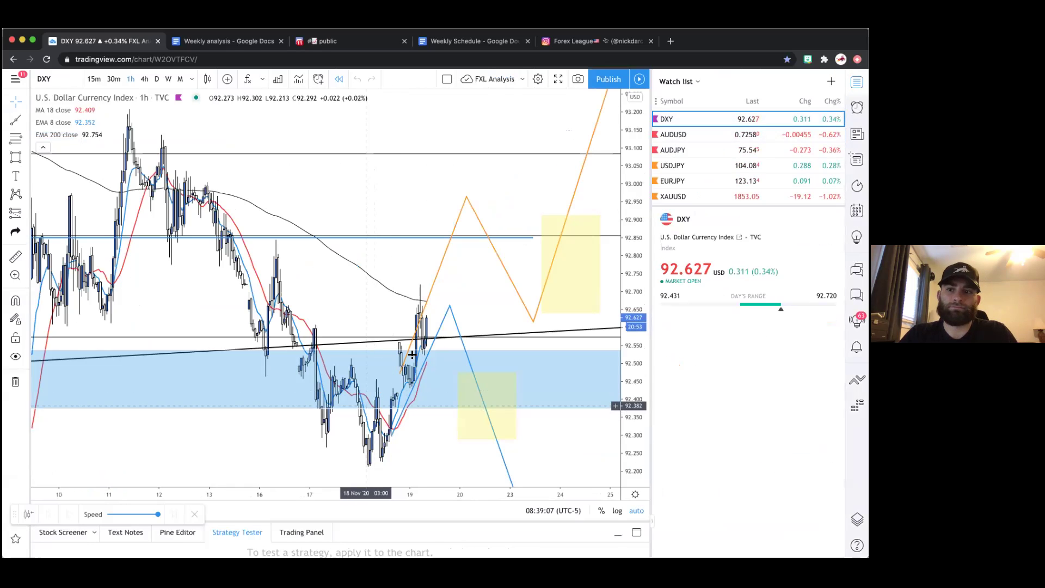
click(697, 133)
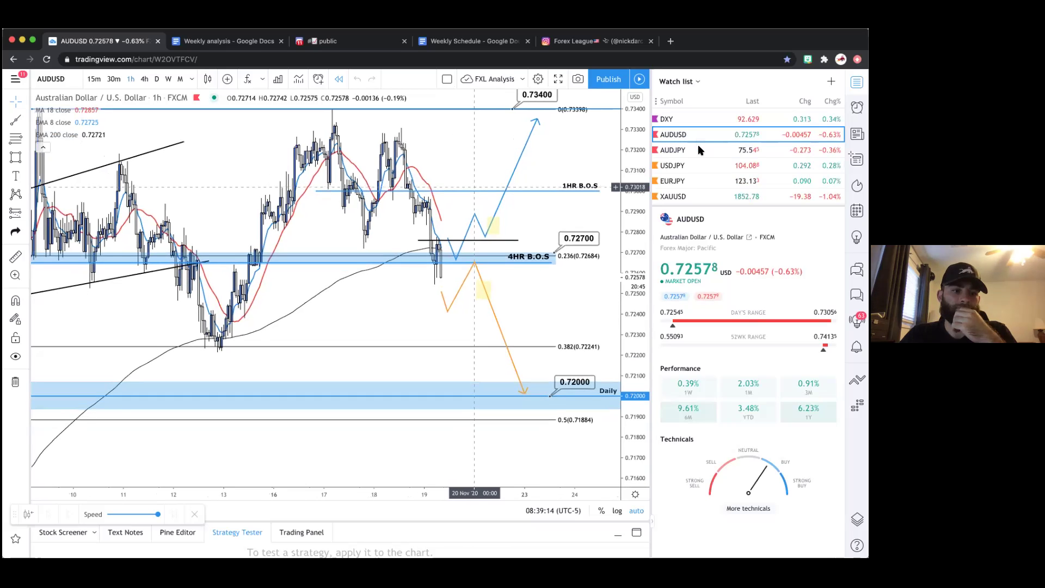
Switch to AUDJPY and examine the daily chart's monthly and weekly levels, long-term trendline and descending channel up to the current price
click(680, 149)
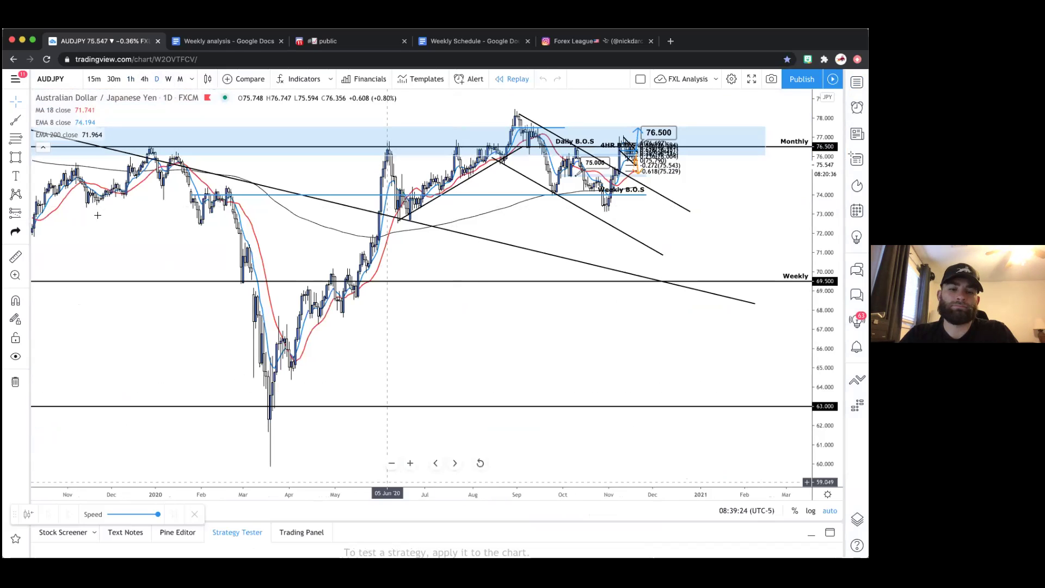
scroll(330, 221, down, 2)
scroll(330, 221, down, 4)
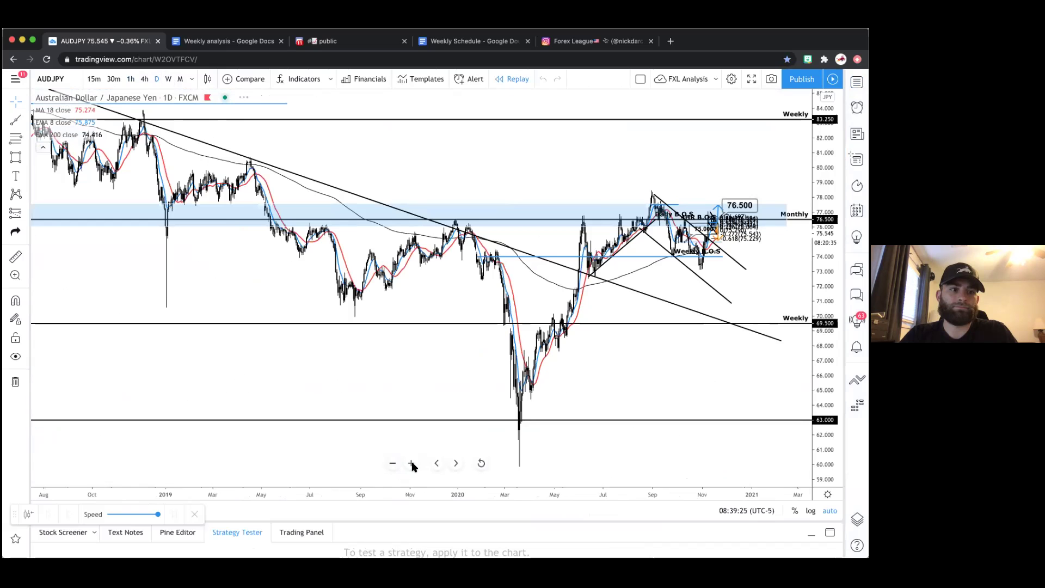
scroll(228, 202, up, 3)
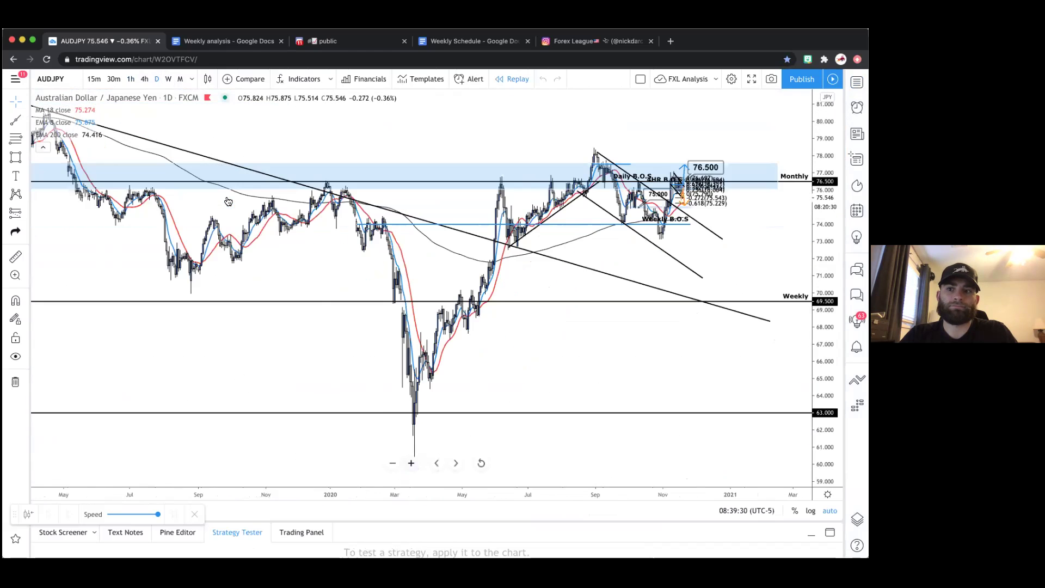
scroll(228, 202, up, 1)
scroll(404, 205, up, 2)
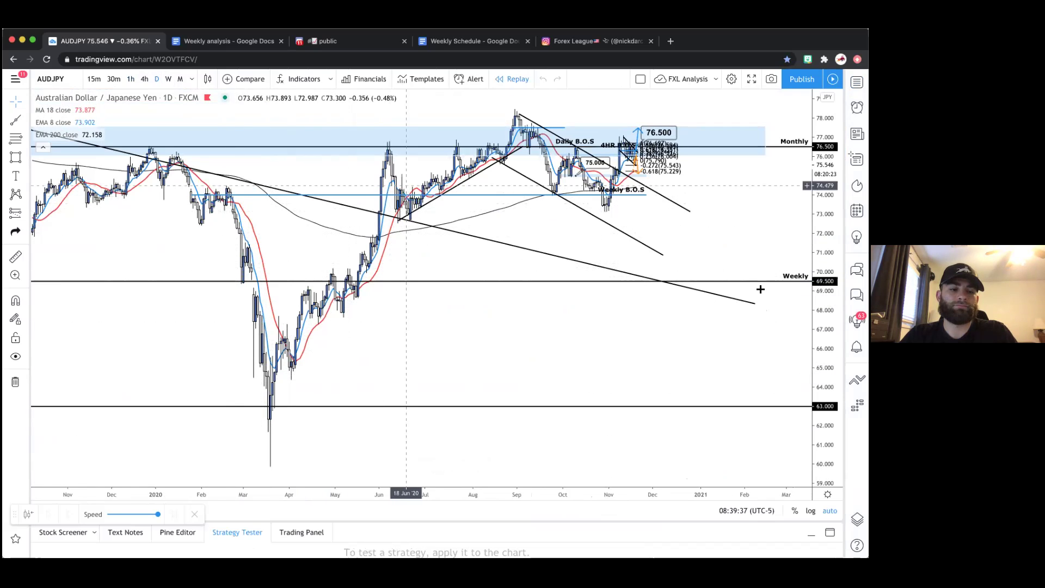
drag(814, 253, 813, 225)
drag(717, 155, 716, 316)
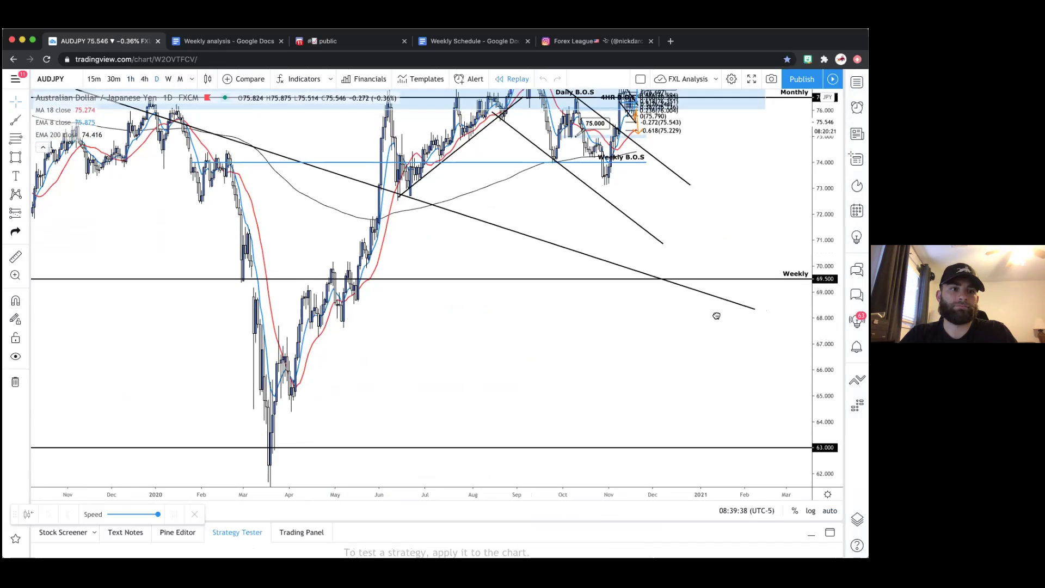
drag(536, 197, 542, 232)
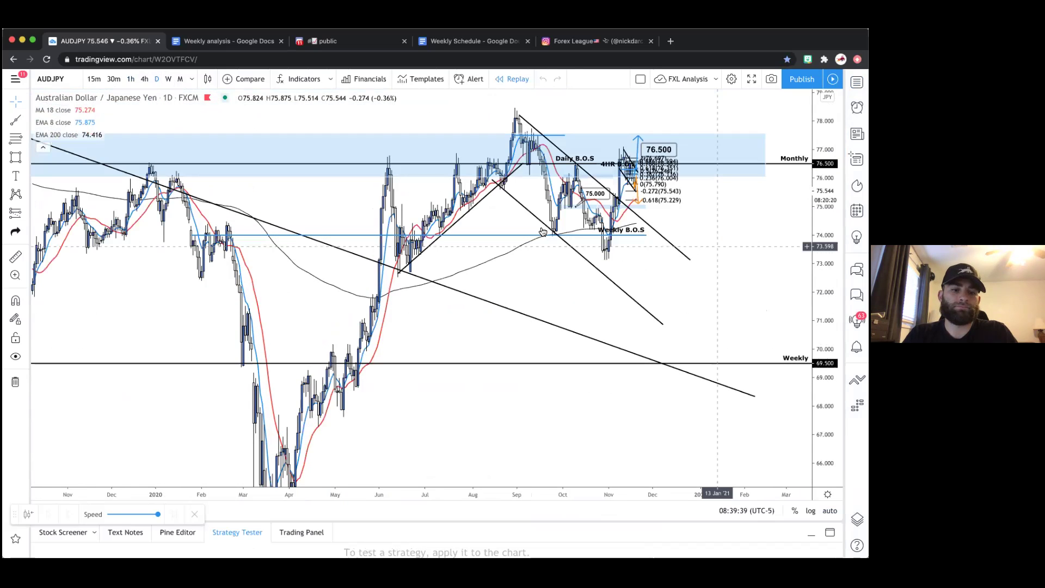
scroll(540, 227, up, 2)
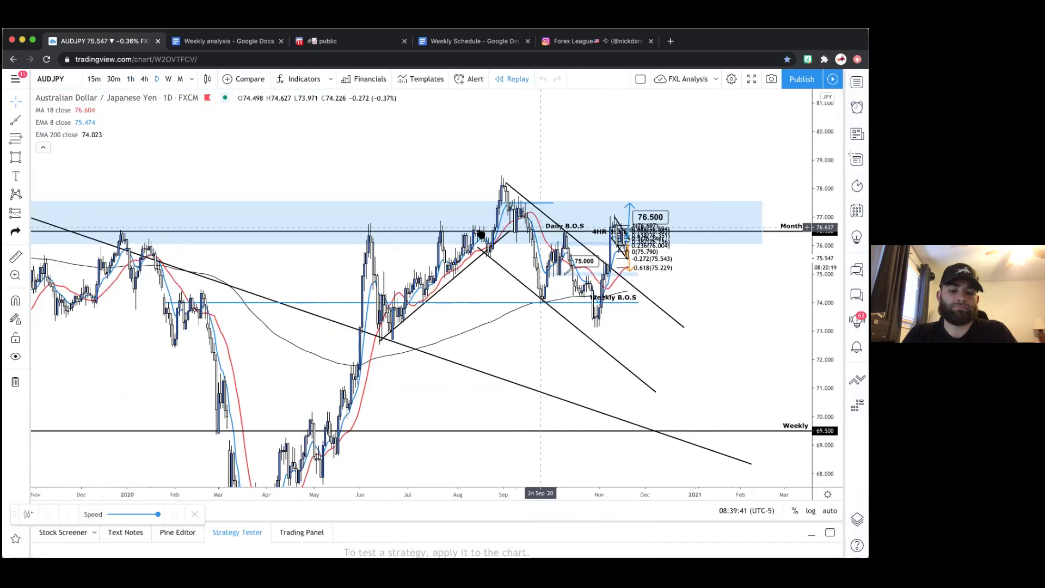
scroll(481, 235, up, 1)
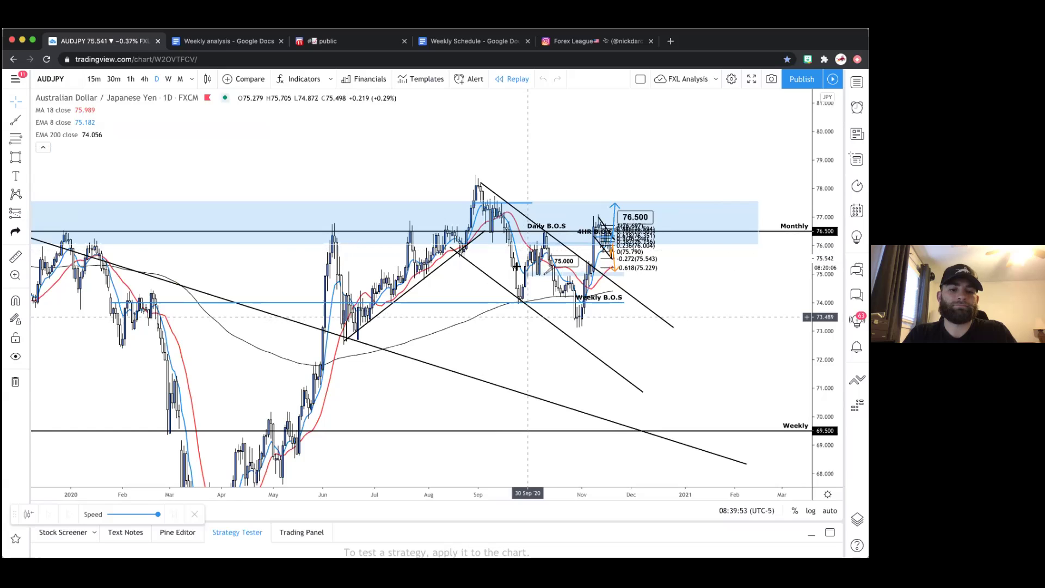
scroll(610, 319, up, 2)
scroll(714, 288, up, 1)
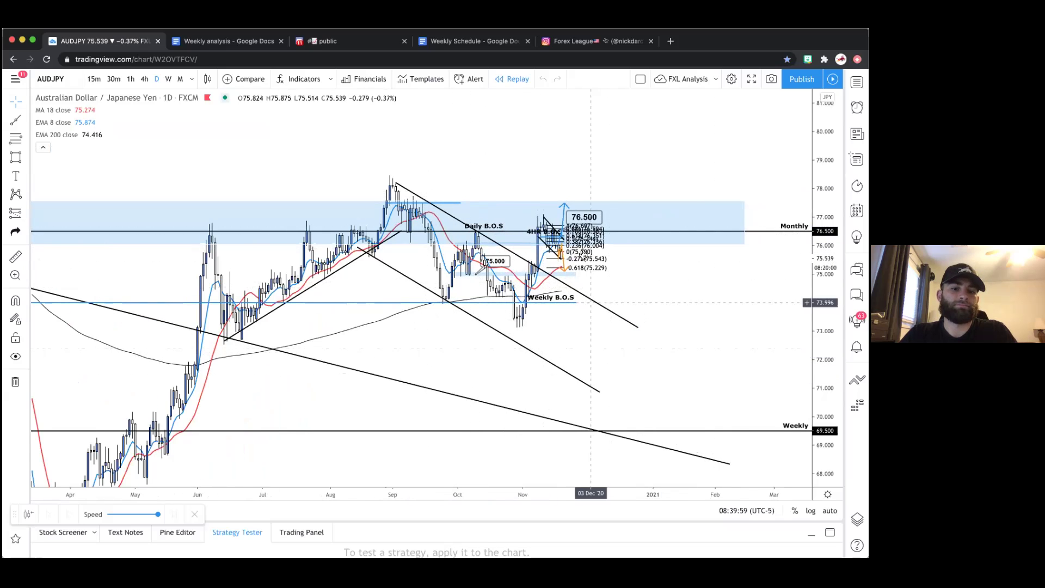
Switch AUDJPY to the 4-hour timeframe and examine price action around the break-of-structure levels and the 75.000 zone
click(145, 79)
scroll(360, 262, left, 3)
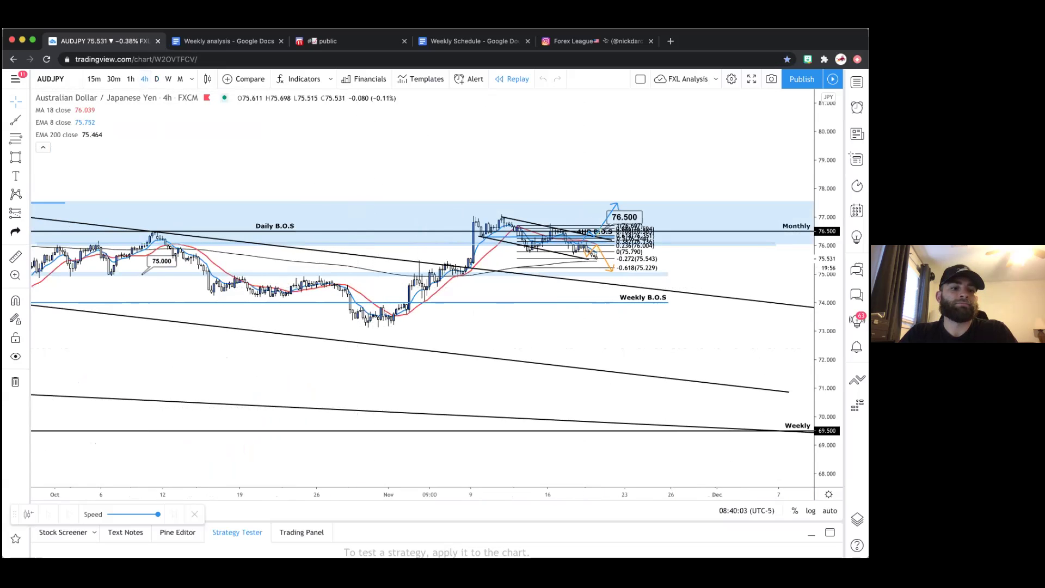
scroll(744, 287, up, 2)
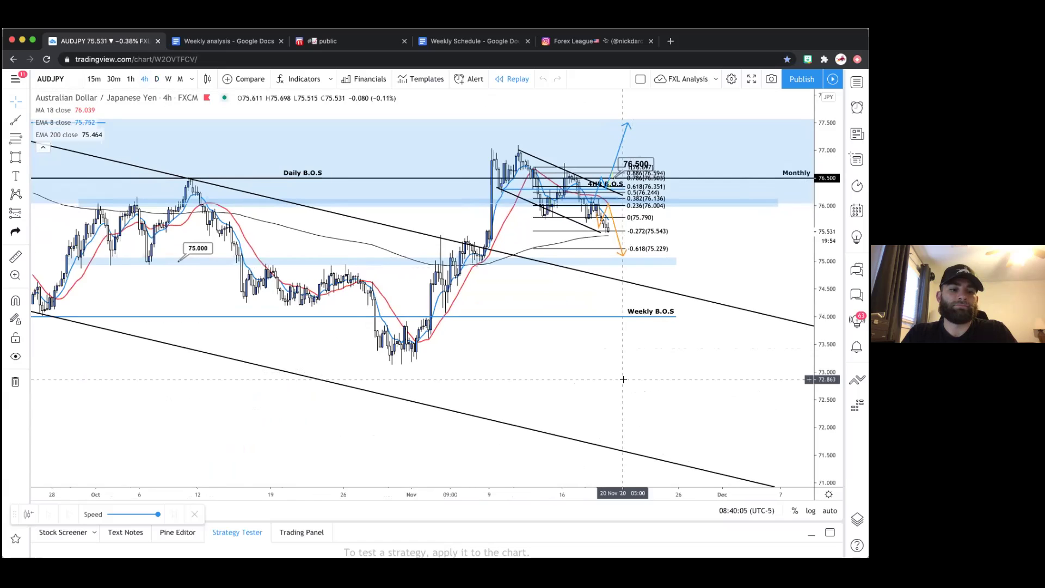
scroll(588, 370, left, 3)
scroll(553, 360, left, 3)
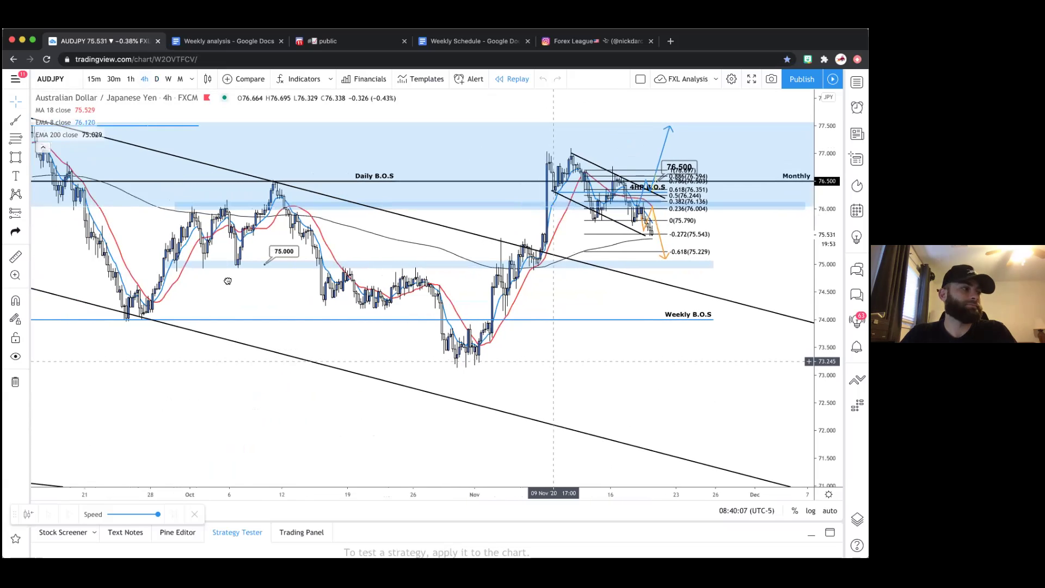
scroll(180, 204, left, 5)
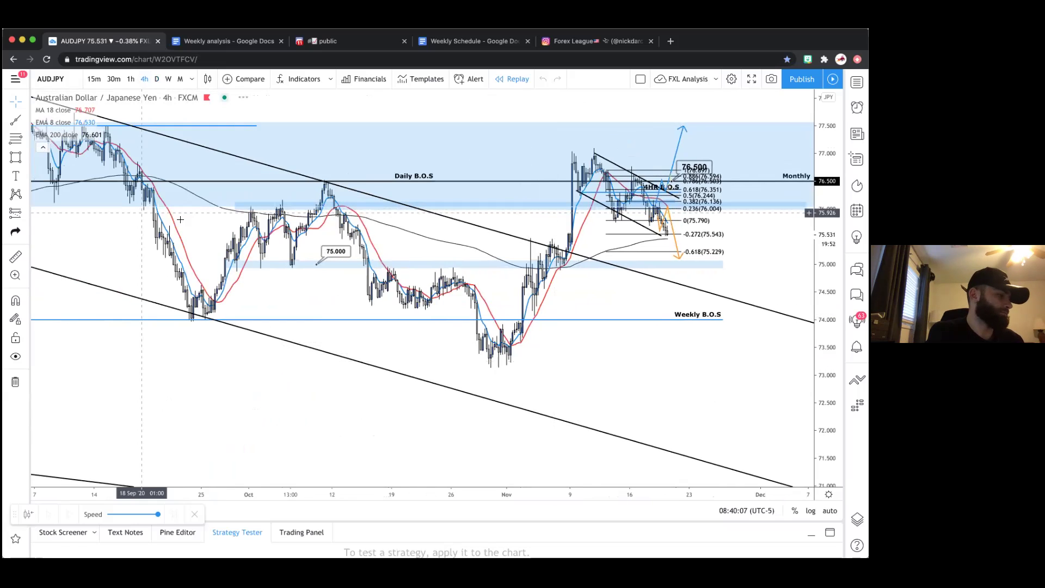
Examine the AUDJPY 4-hour chart from September to the current price, including the Weekly B.O.S, the November rally and the descending channel
scroll(178, 222, left, 8)
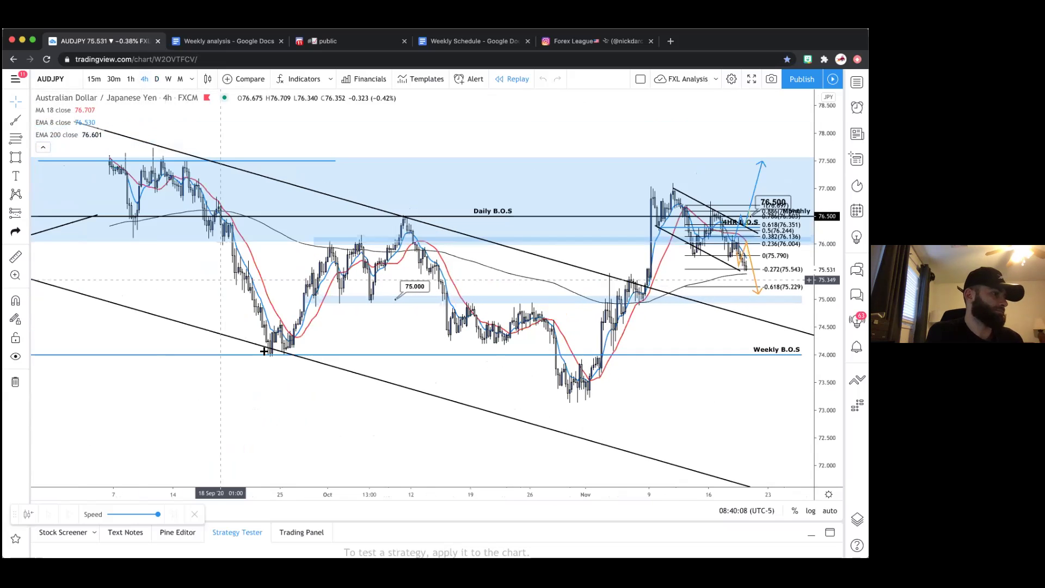
scroll(306, 358, left, 1)
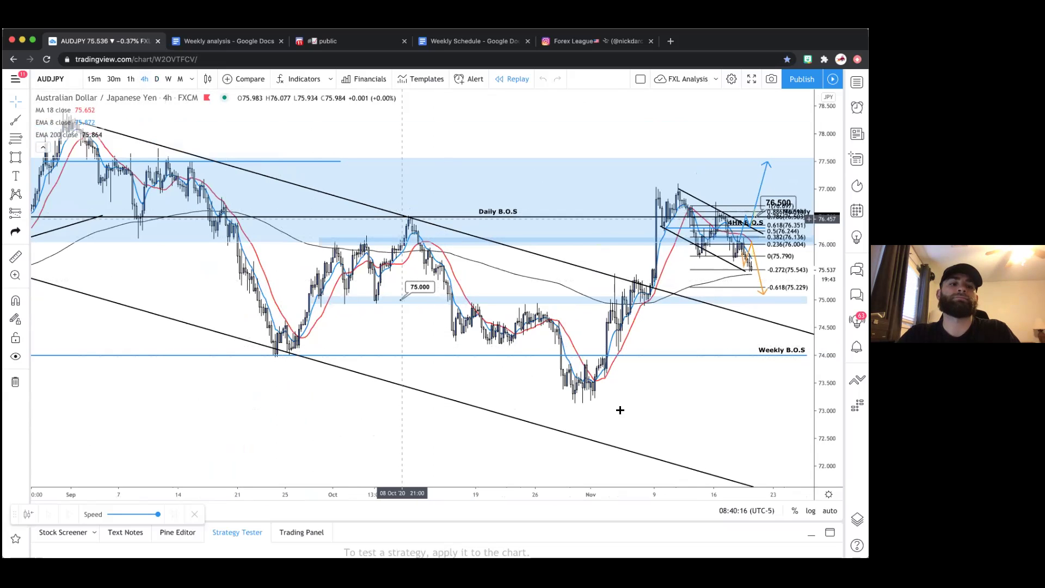
scroll(476, 342, right, 20)
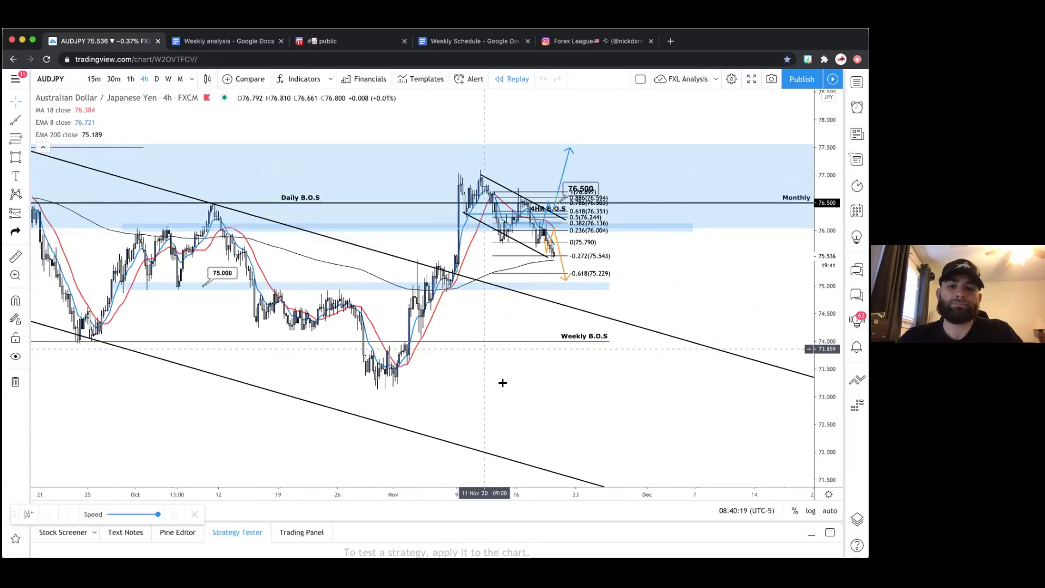
scroll(489, 363, left, 1)
scroll(496, 376, left, 5)
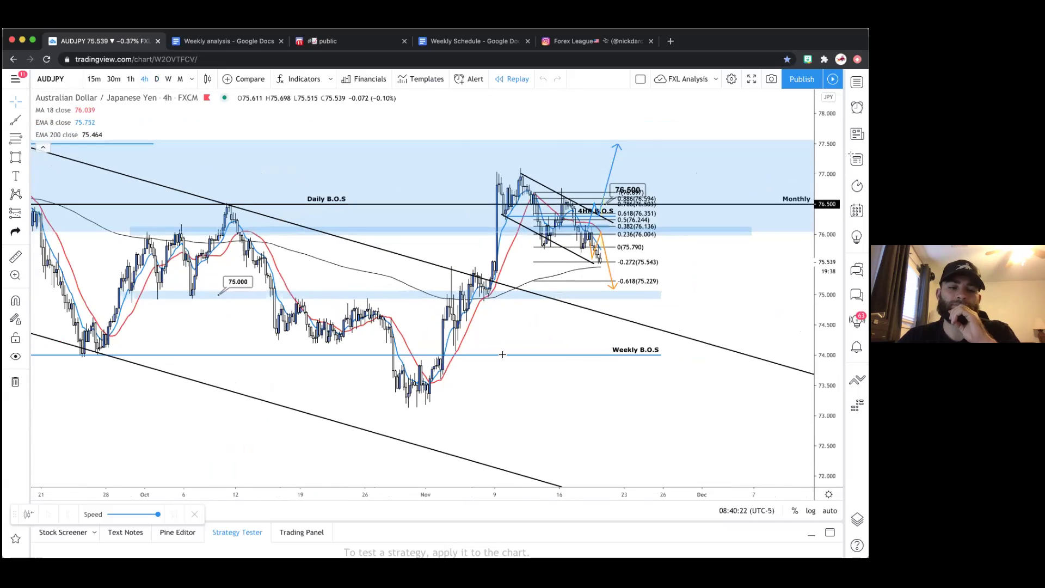
scroll(444, 303, up, 3)
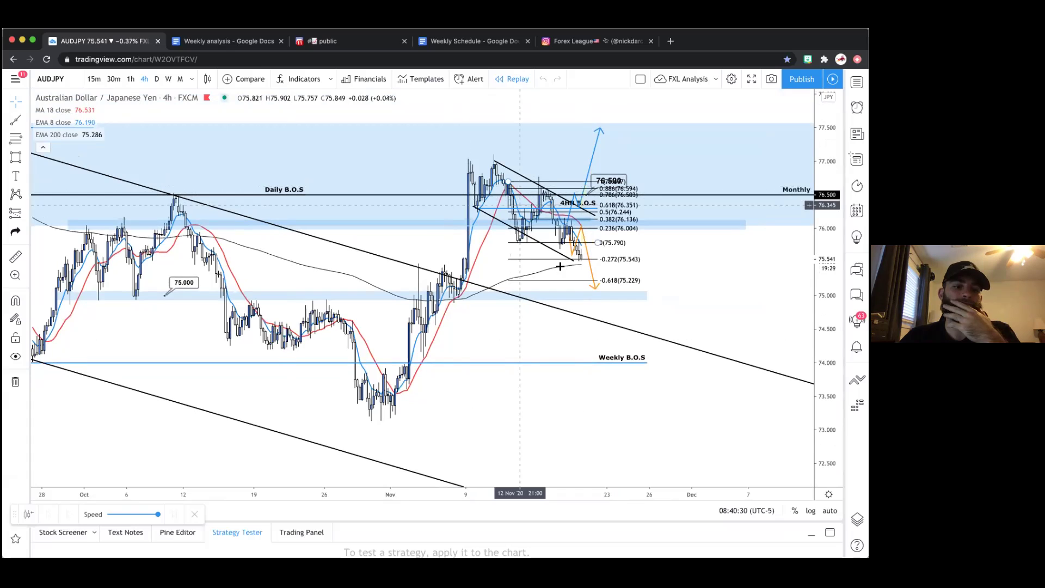
scroll(710, 294, up, 1)
drag(708, 294, 719, 335)
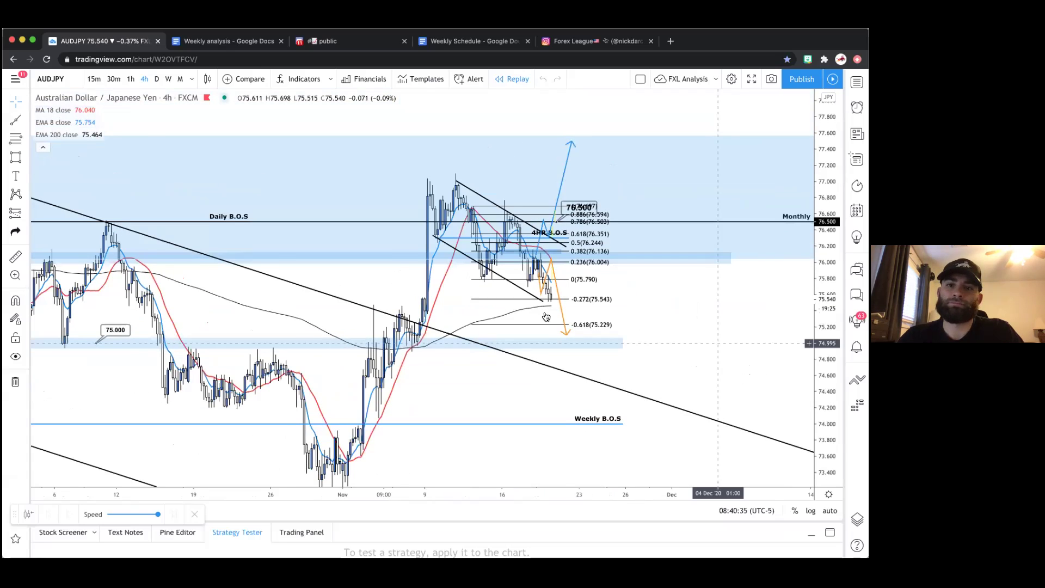
Delete the orange bearish path, the blue bullish path and the Fibonacci retracement from the AUDJPY 4-hour chart
scroll(546, 317, up, 1)
click(545, 312)
key(Delete)
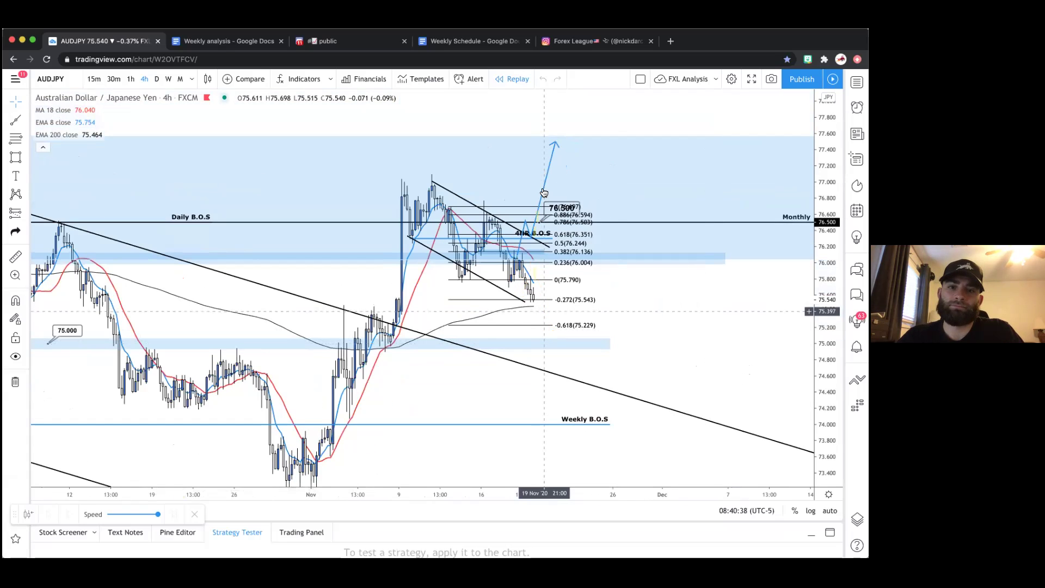
click(543, 190)
key(Delete)
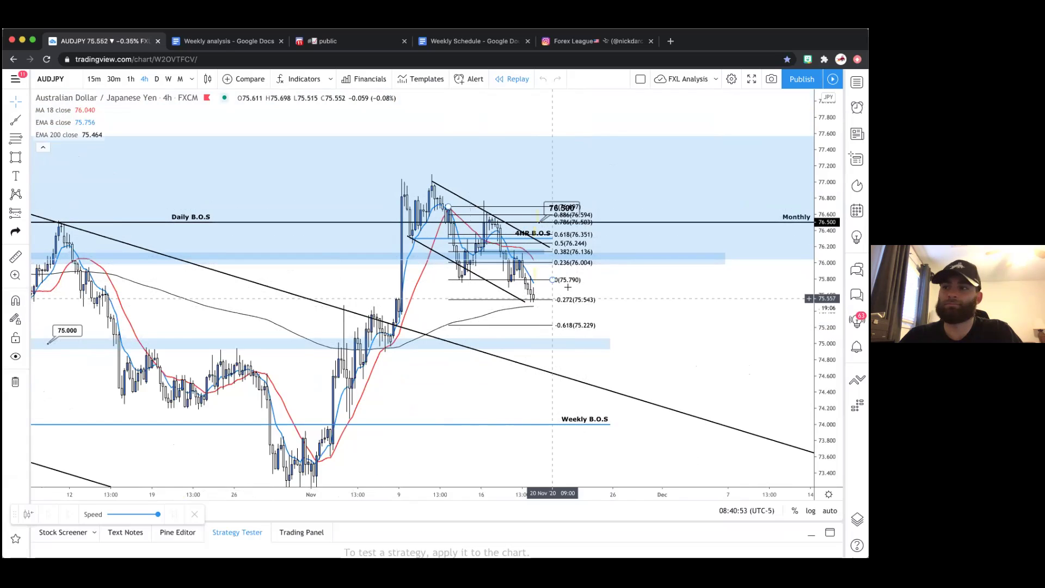
key(Delete)
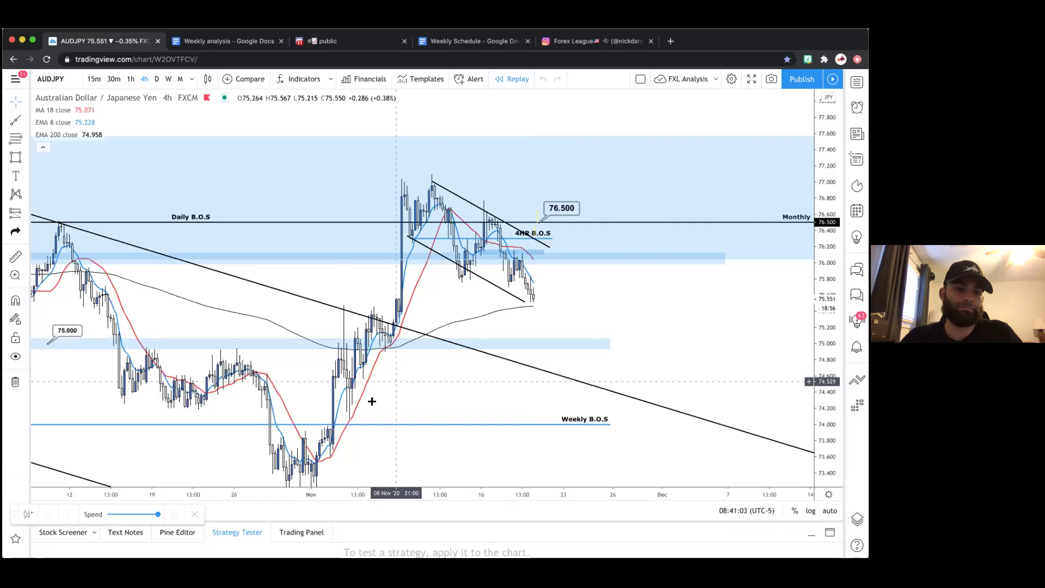
Inspect the November descending channel, its lower trendline and the blue 76.000 zone against the current 4-hour price
drag(413, 388, 408, 382)
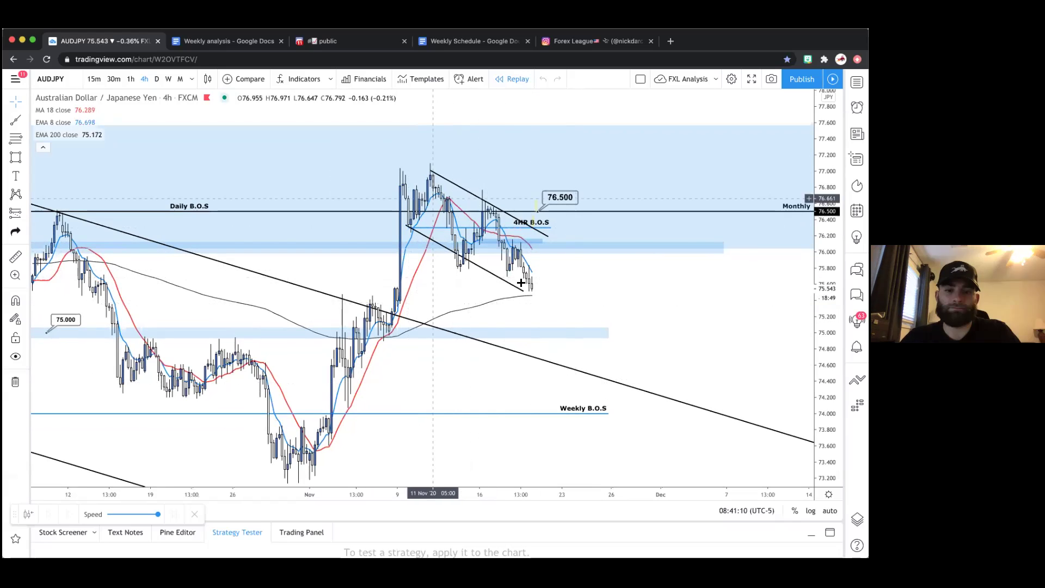
click(546, 235)
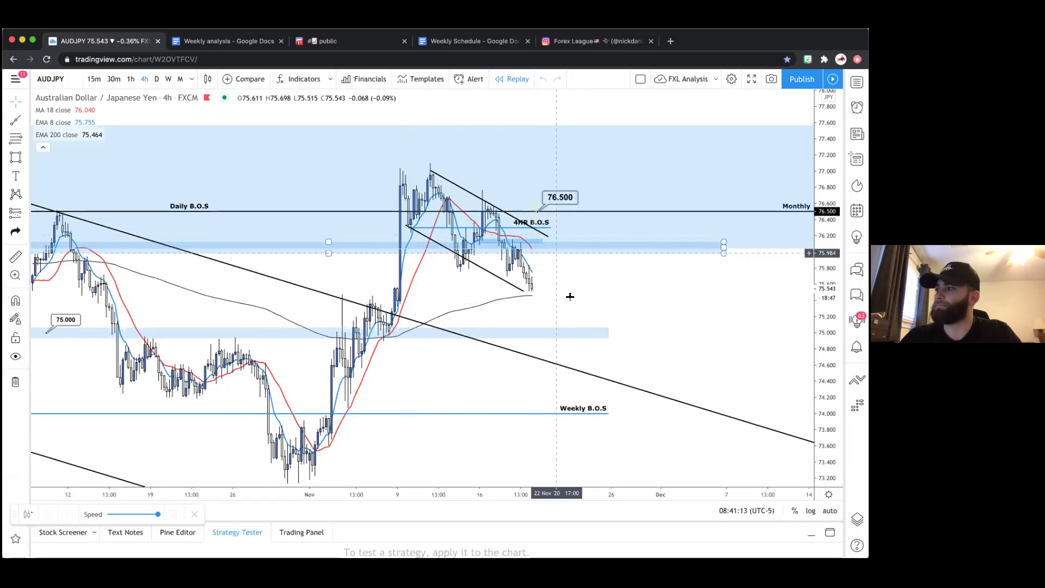
click(526, 287)
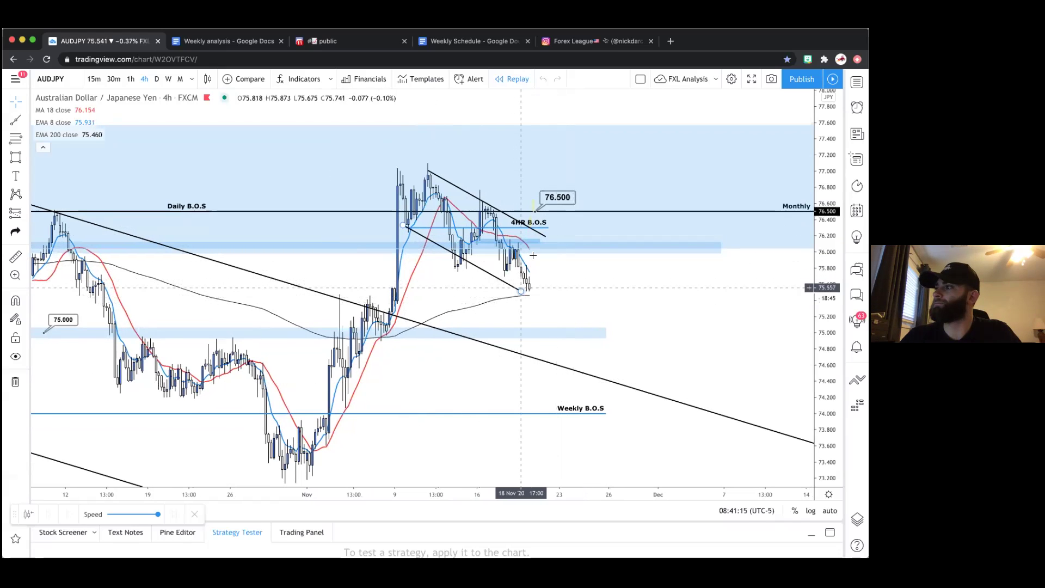
click(584, 223)
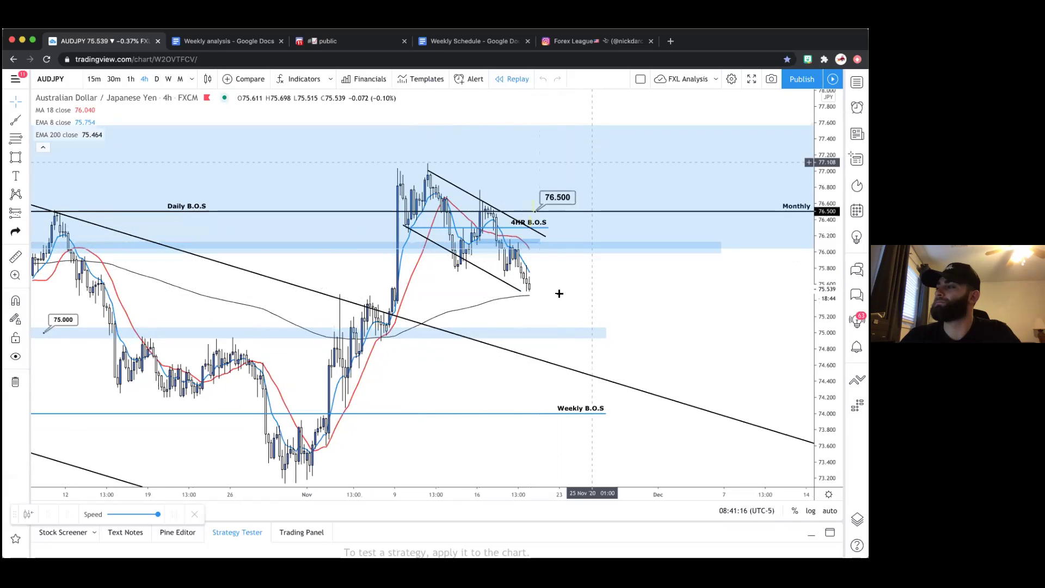
click(521, 251)
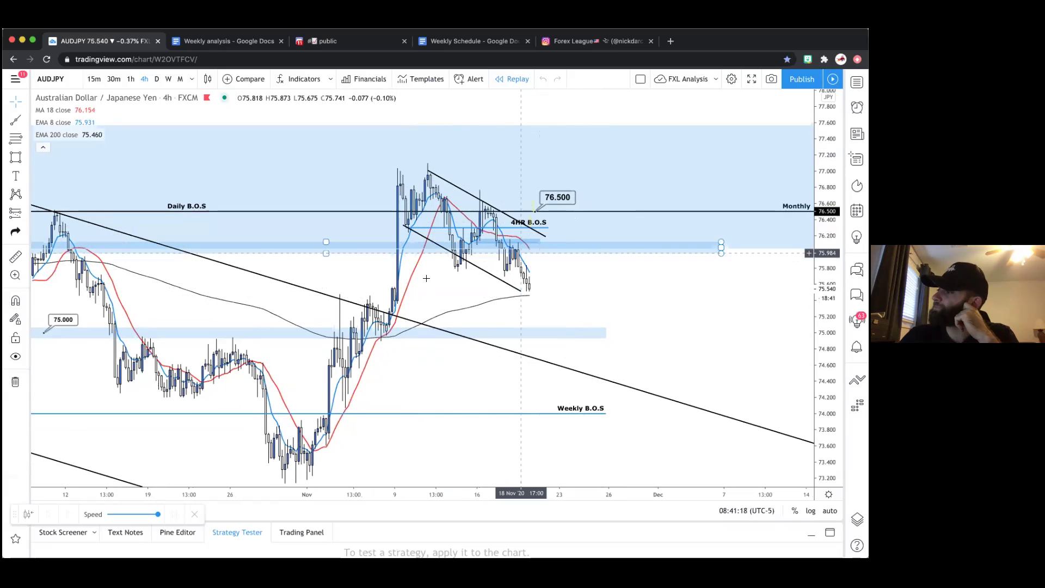
click(563, 297)
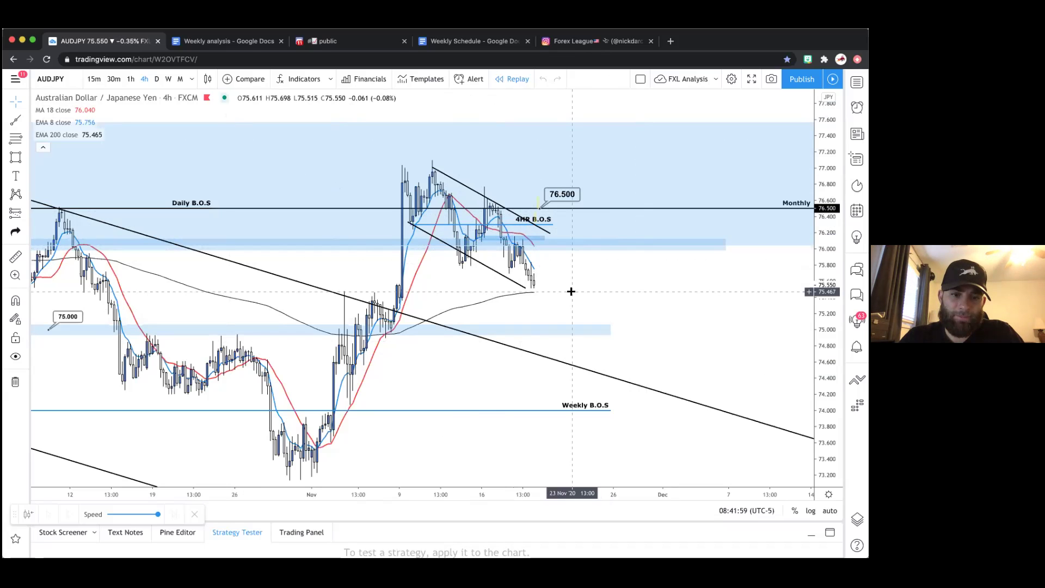
Try marking the early-November highs with a yellow rectangle from 5 Nov to about 24 Nov, between about 75.54 and 75.38
scroll(569, 292, up, 2)
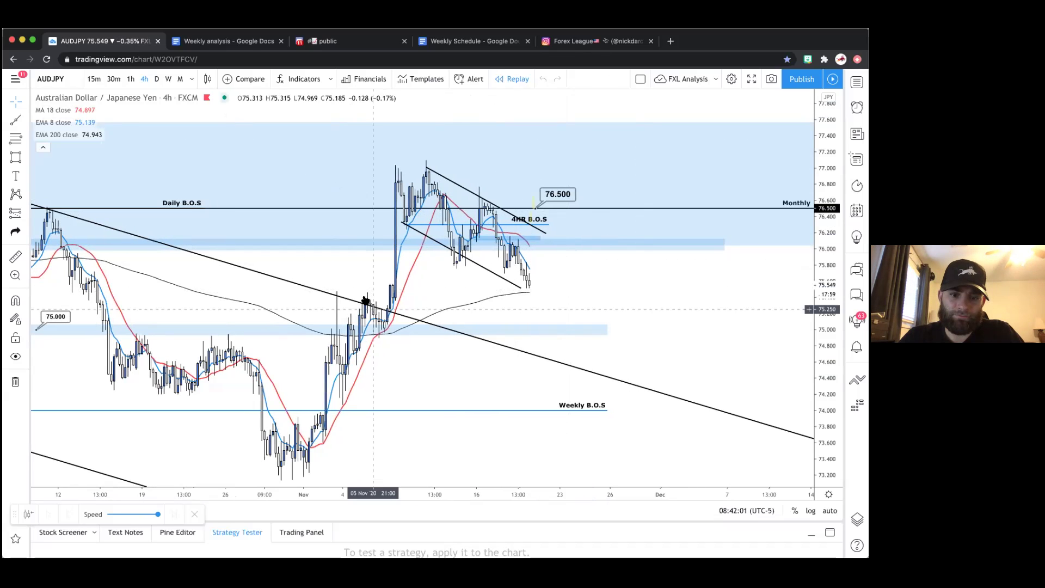
click(15, 157)
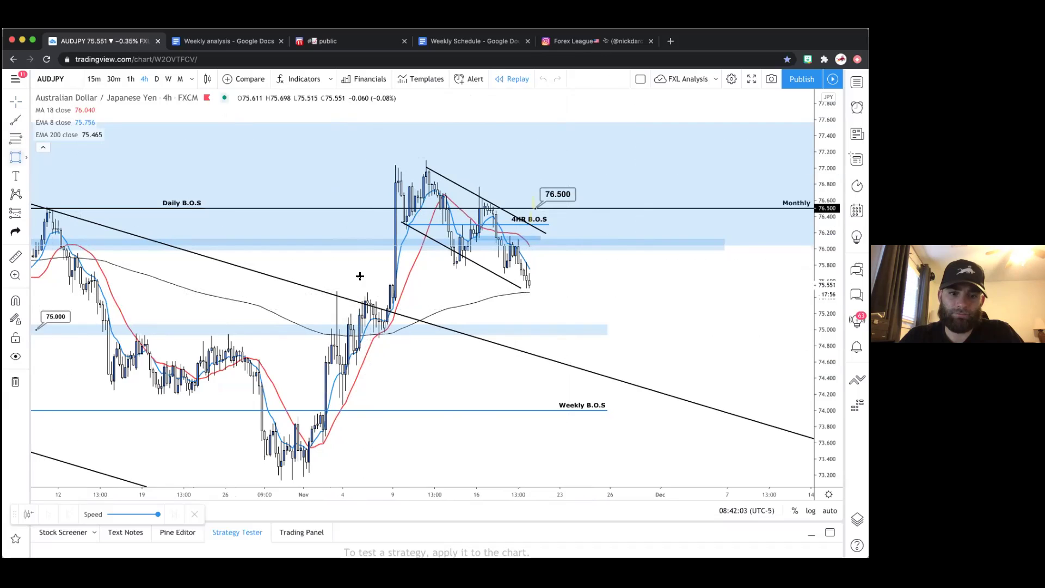
mouse_move(358, 298)
mouse_down()
mouse_move(397, 266)
mouse_move(590, 287)
mouse_up()
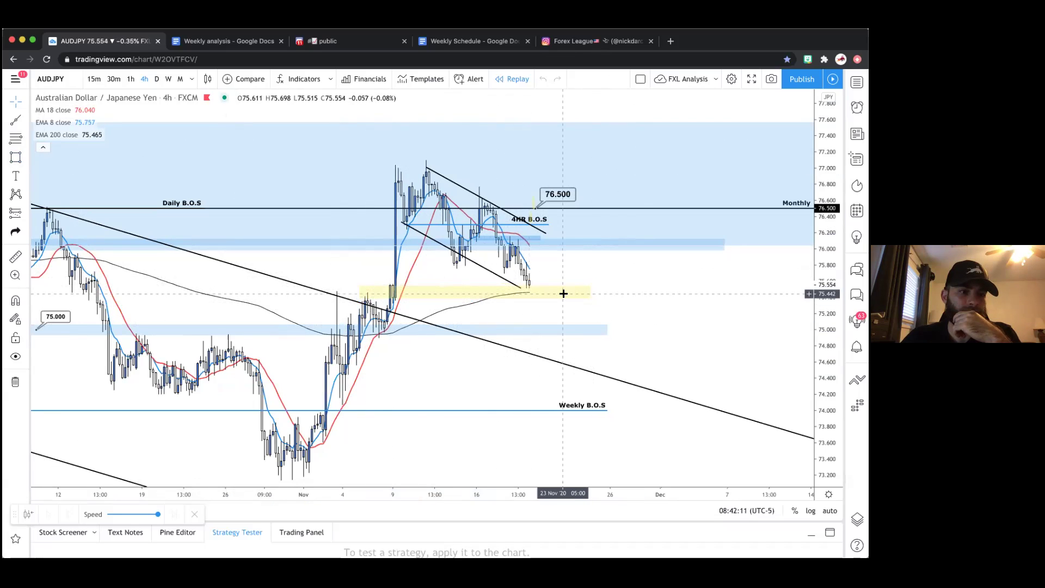
click(564, 299)
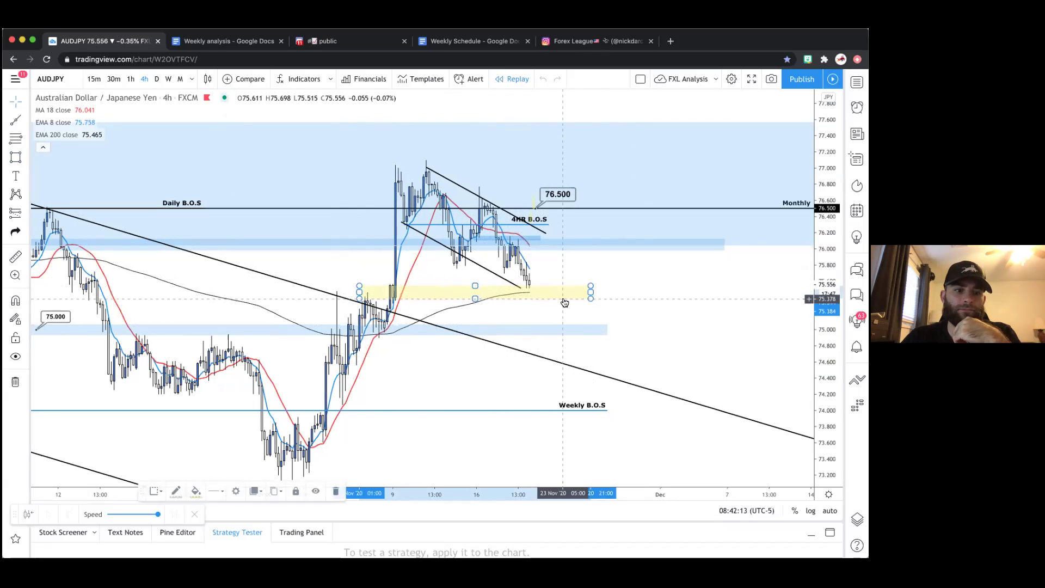
key(Delete)
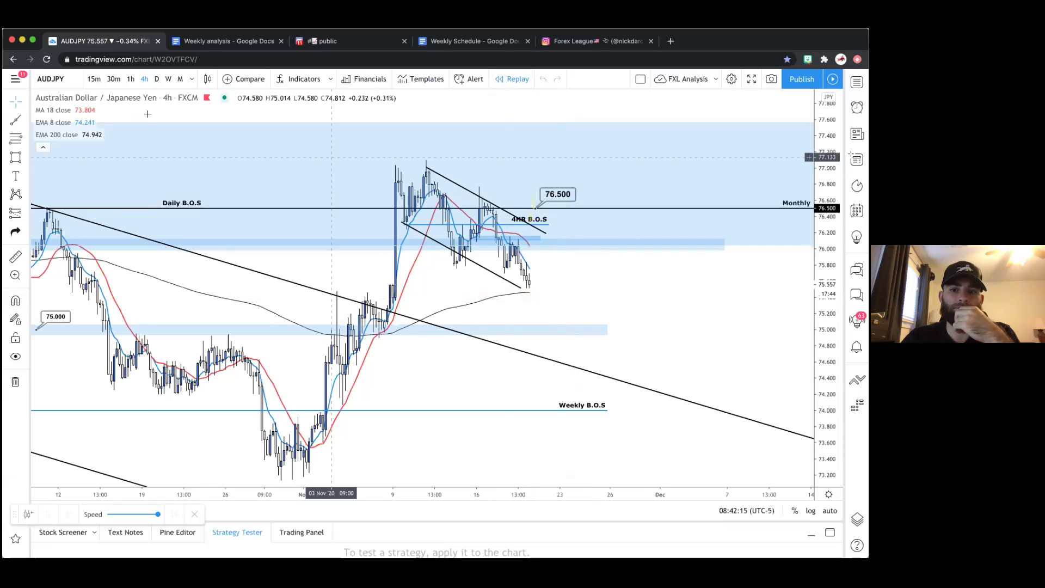
Draw a blue ray along the early-November highs from 5 Nov to 26 Nov and level it at about 75.360
click(25, 121)
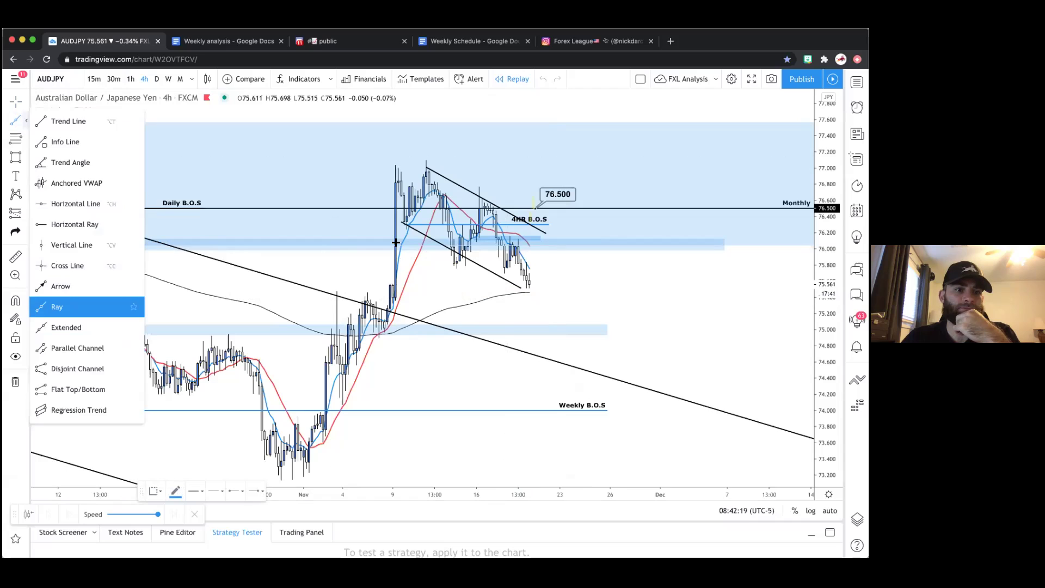
click(68, 306)
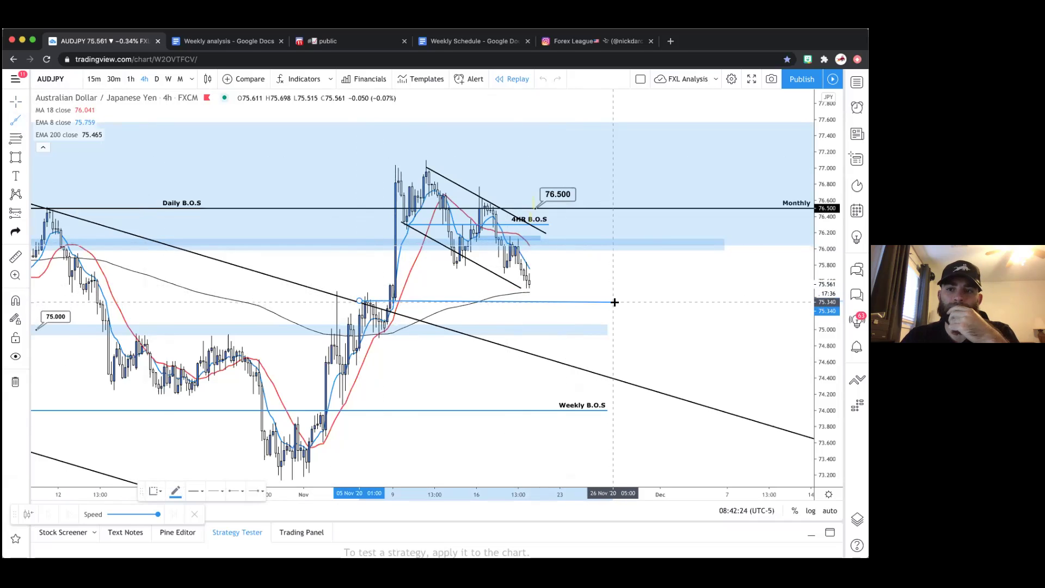
click(615, 300)
double_click(436, 301)
click(450, 303)
click(450, 303)
click(434, 330)
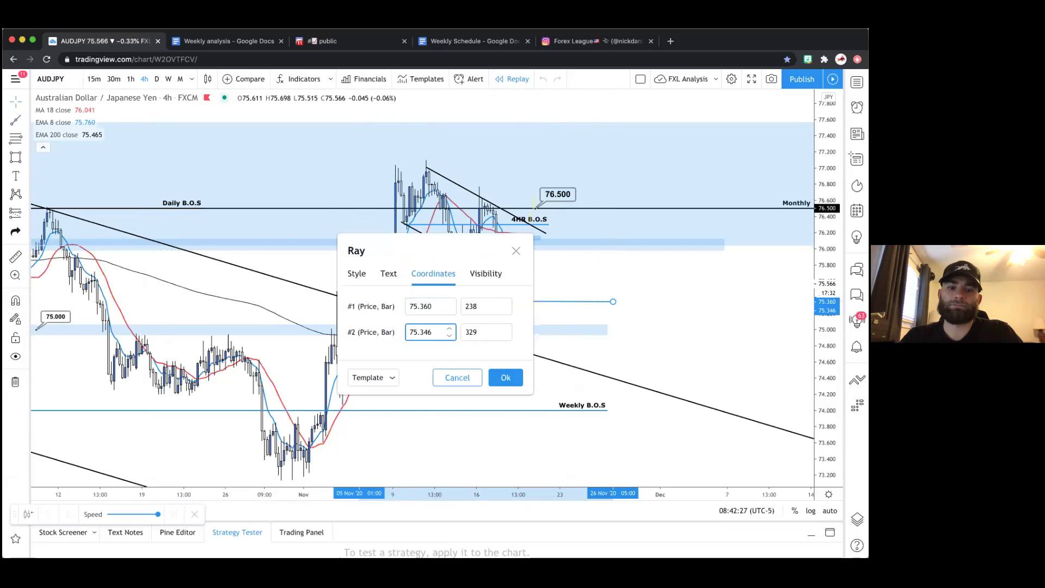
click(498, 380)
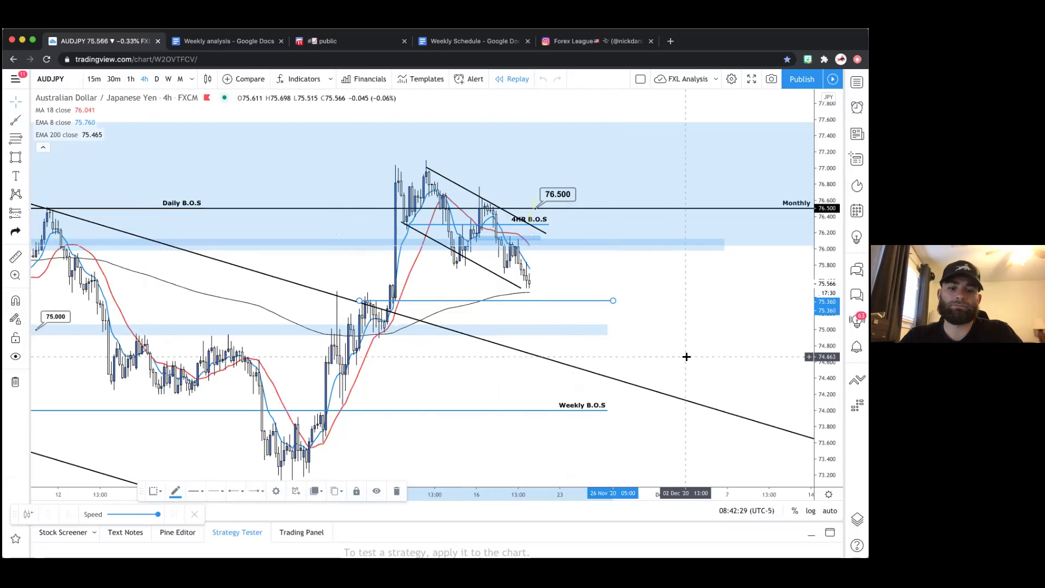
Switch AUDJPY to the 1-hour timeframe and examine the descending channel, recent lower highs and the new support ray
click(130, 79)
scroll(418, 339, down, 5)
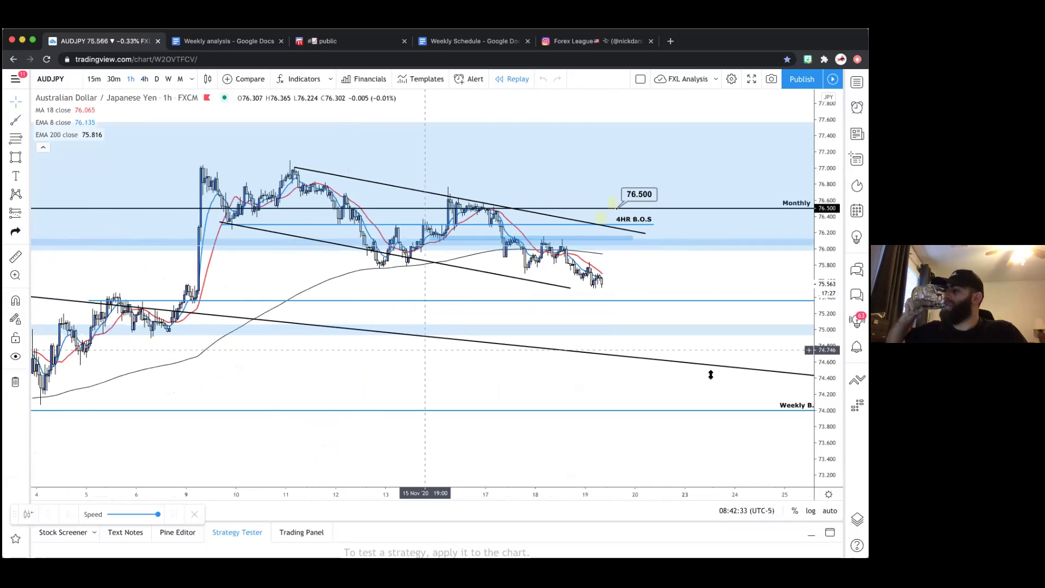
drag(827, 427, 827, 366)
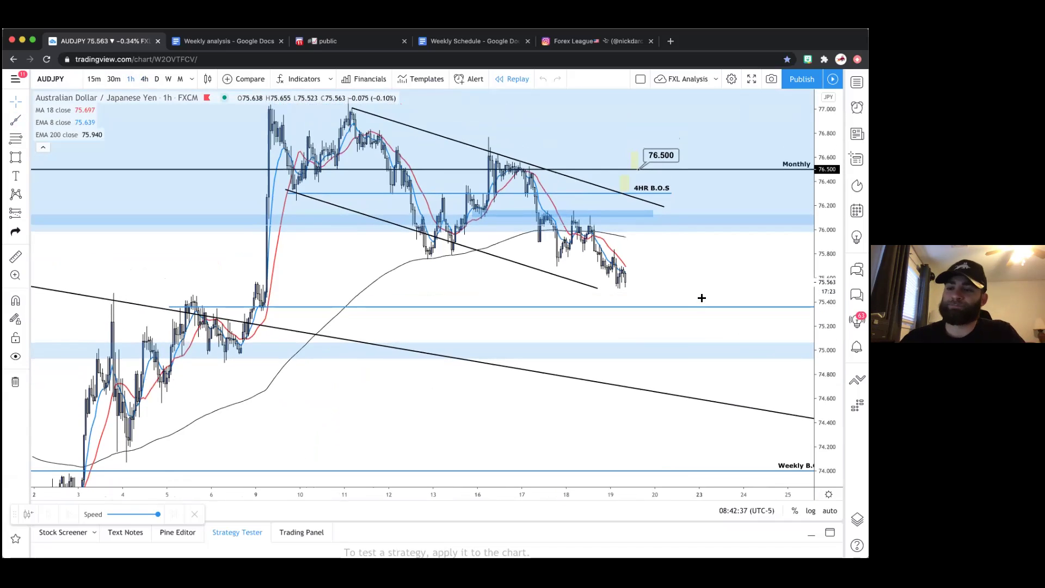
scroll(689, 379, down, 1)
drag(679, 302, 627, 346)
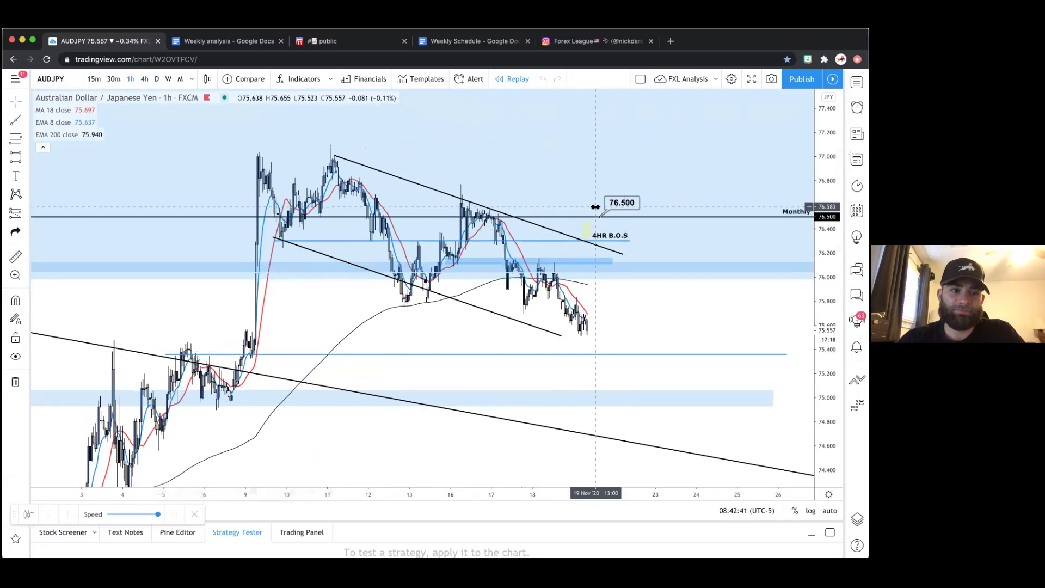
scroll(602, 275, down, 2)
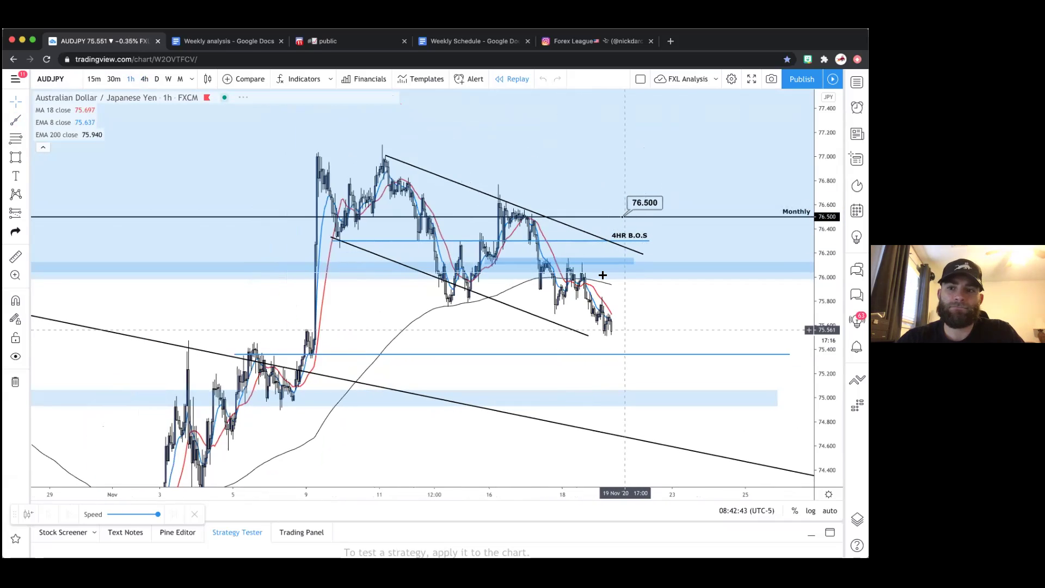
drag(653, 327, 579, 324)
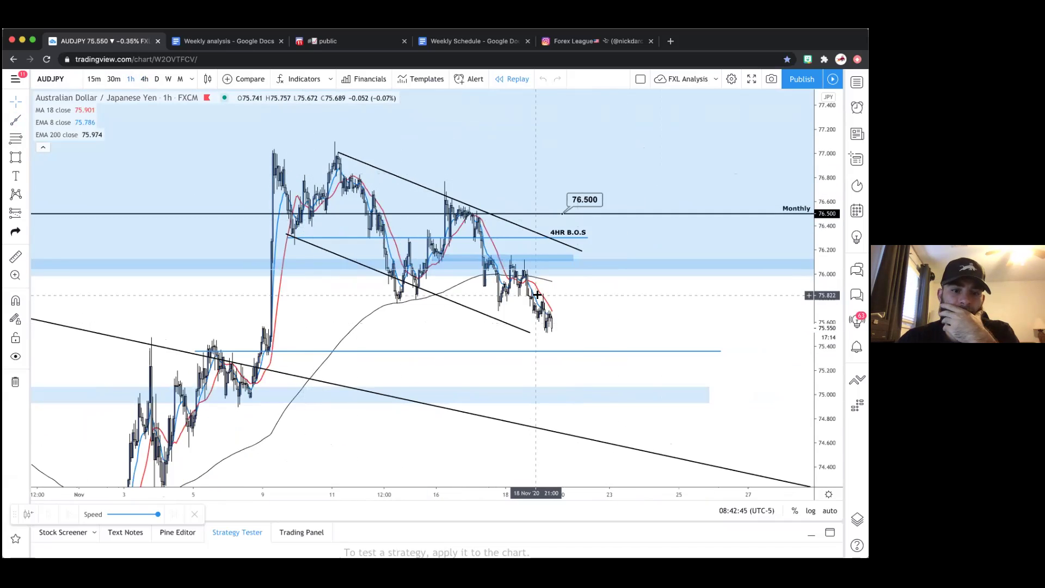
scroll(538, 294, up, 3)
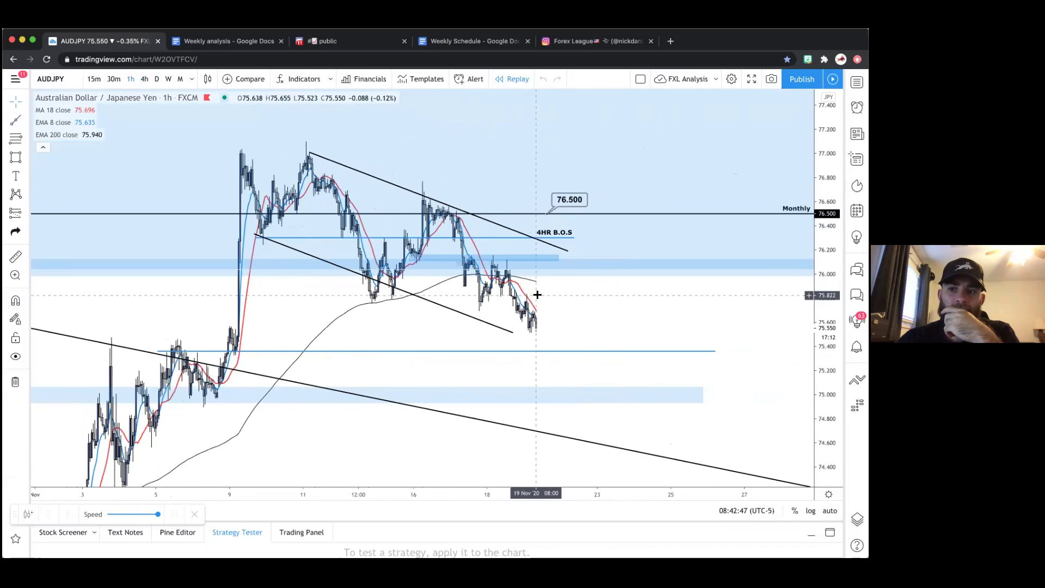
Close the bar replay controls and move the 4HR B.O.S ray down to about 76.120, spanning 16 Nov to 26 Nov
click(303, 238)
drag(304, 238, 522, 261)
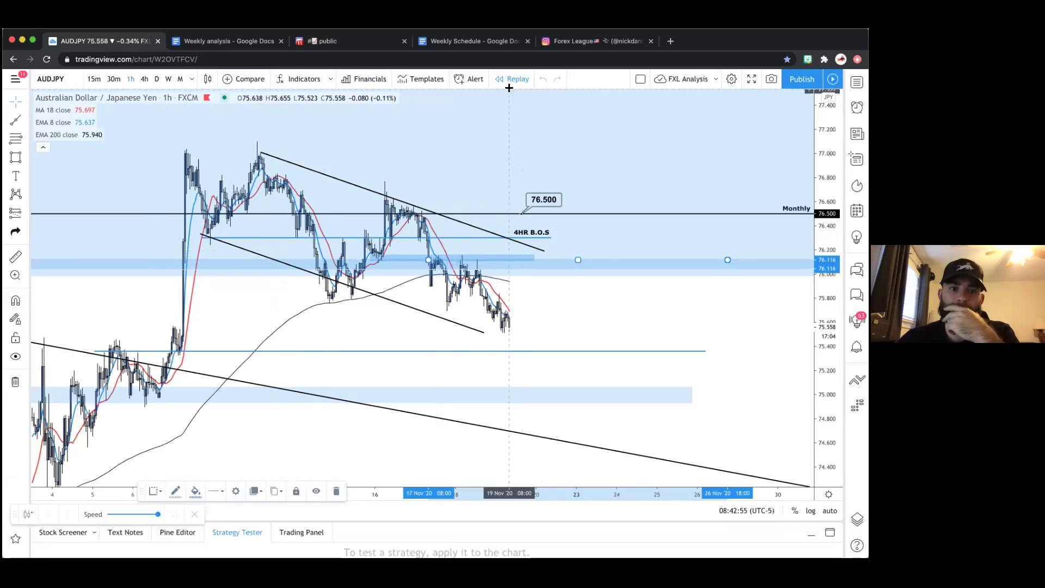
click(194, 513)
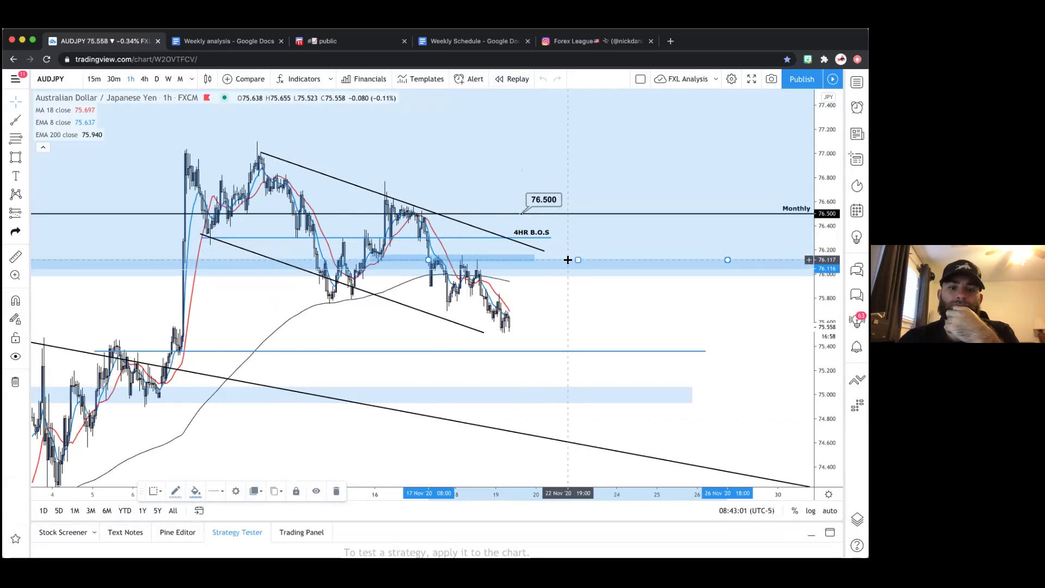
mouse_move(567, 259)
mouse_down()
mouse_move(558, 243)
mouse_move(591, 255)
mouse_move(720, 258)
mouse_up()
key(Delete)
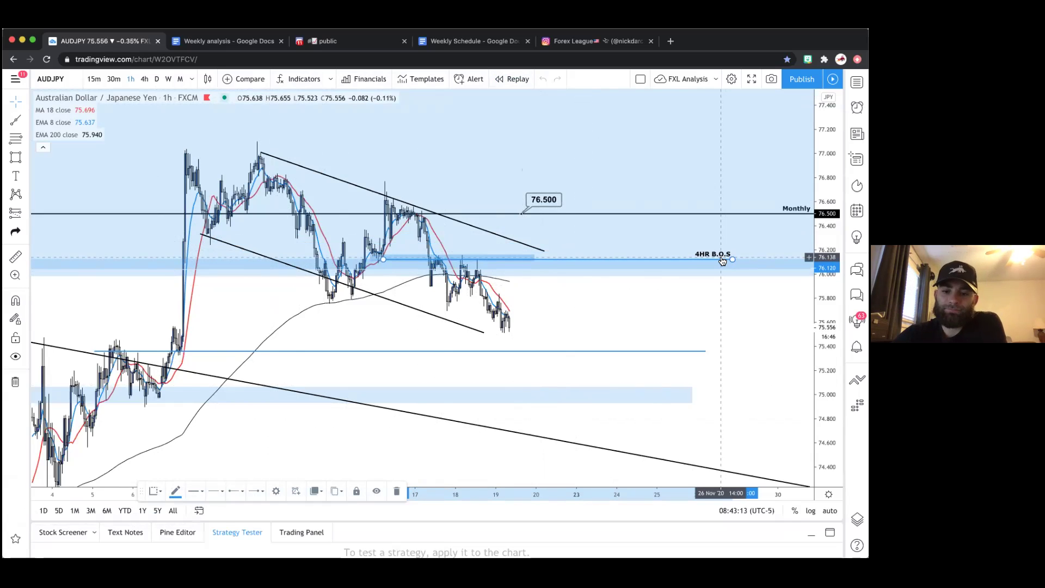
Set both price points of the 4HR B.O.S ray to 76.150 and delete the small blue zone just beneath it
double_click(721, 258)
key(BackSpace)
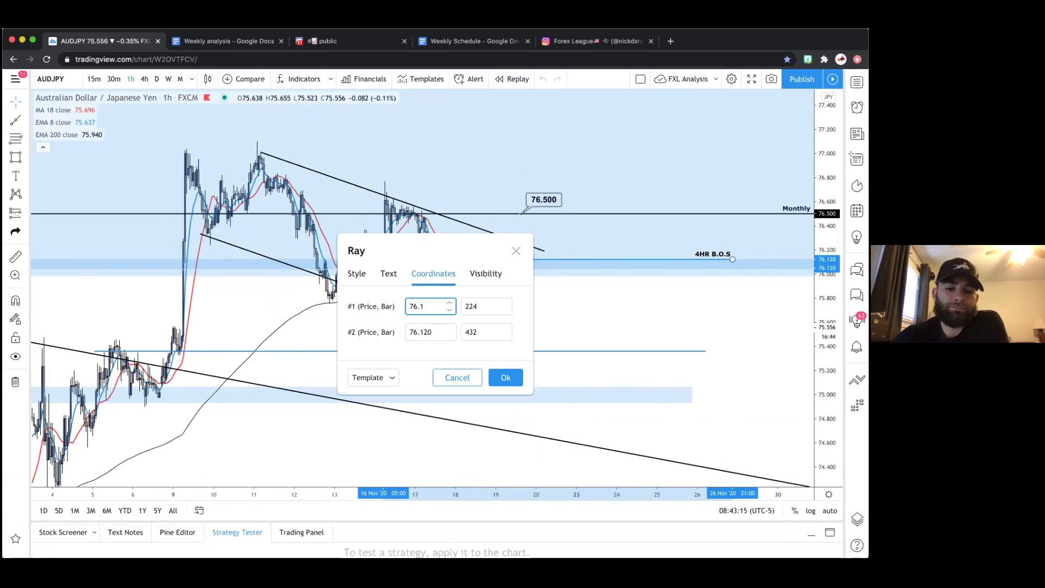
click(426, 332)
key(BackSpace)
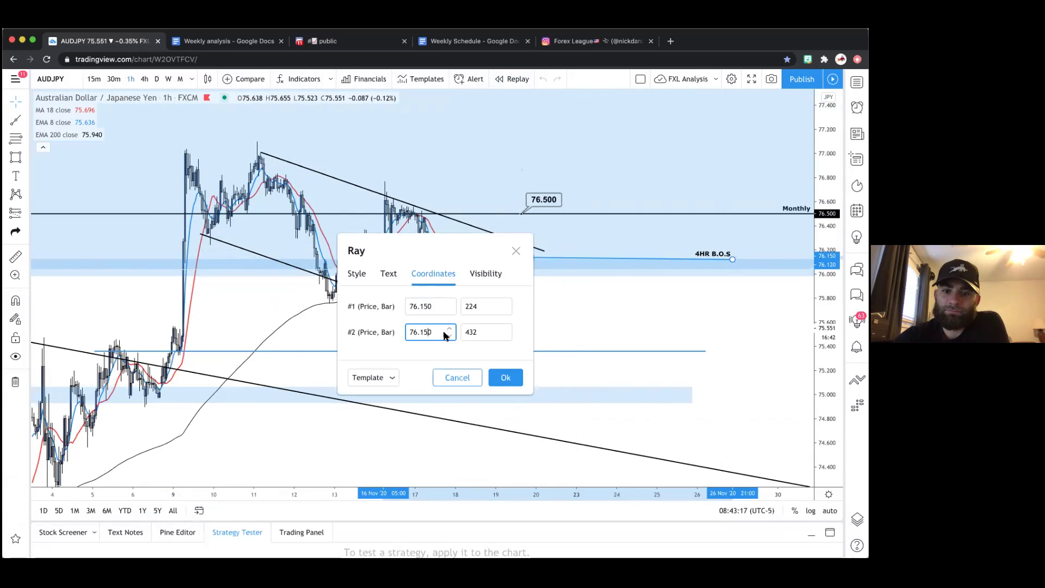
click(499, 375)
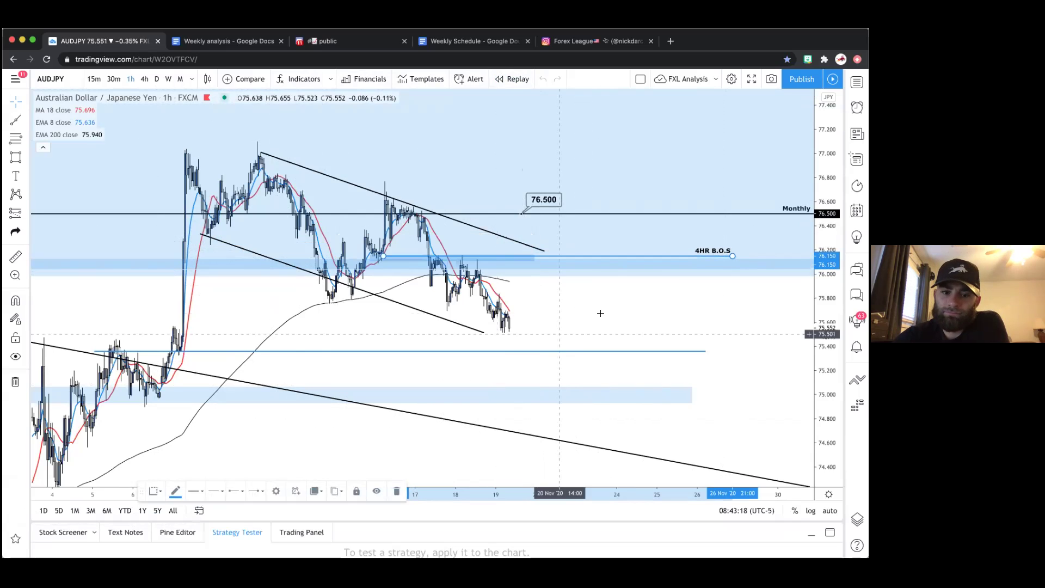
click(540, 271)
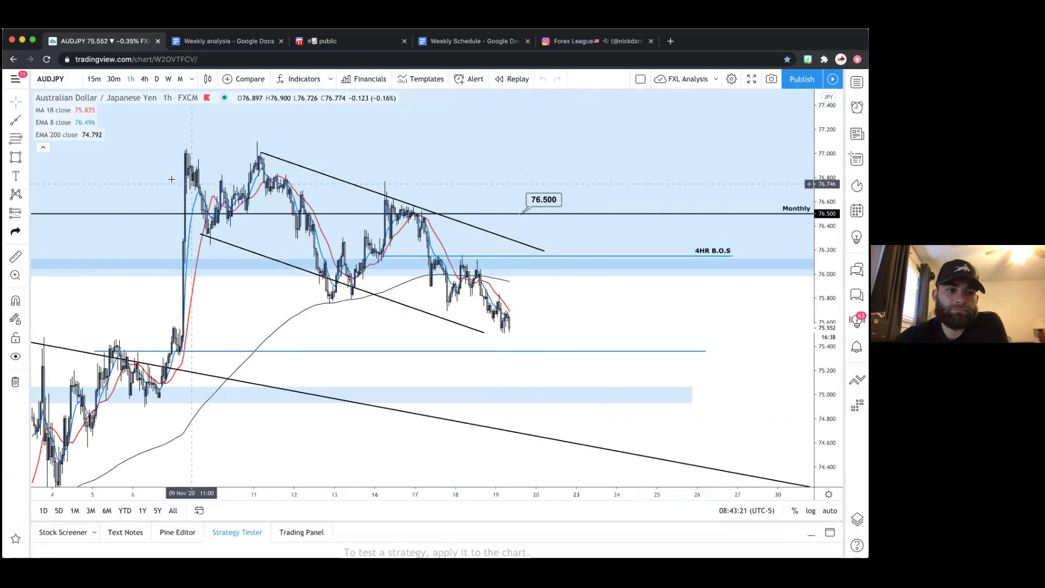
Draw a Fibonacci retracement from the 18 Nov high at about 76.126 down to the recent low at about 75.518
click(13, 140)
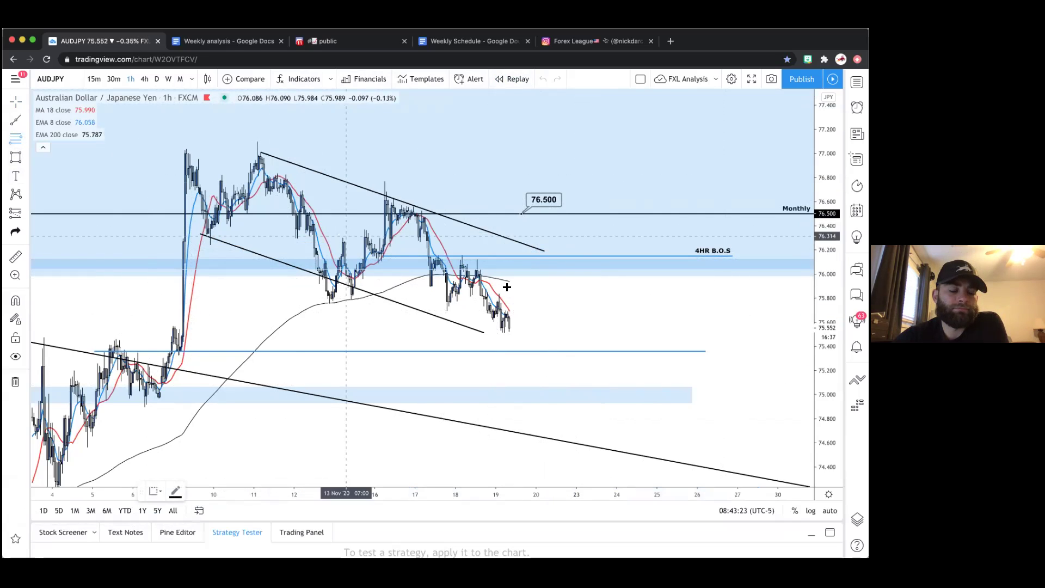
click(459, 259)
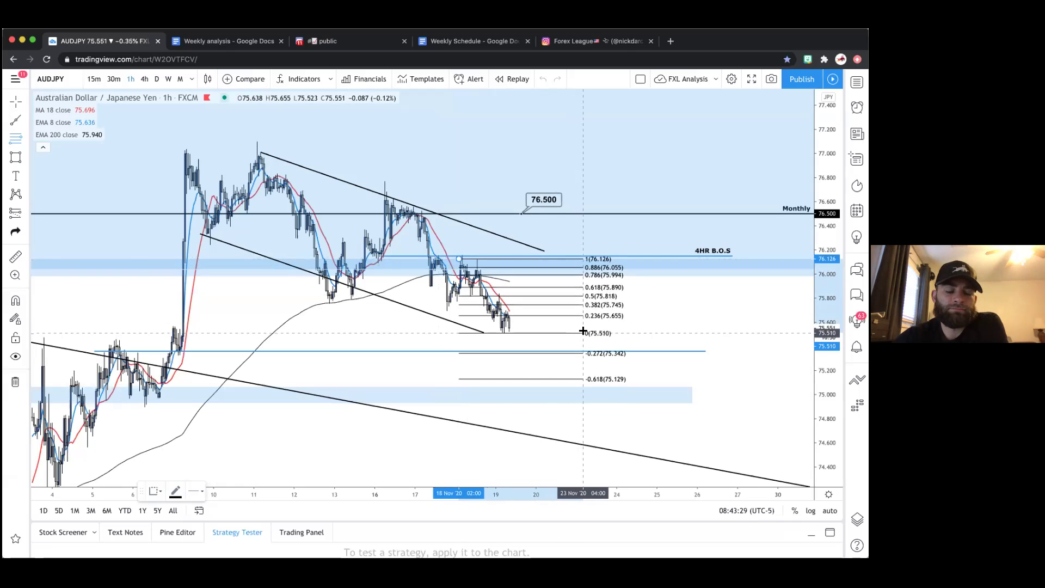
click(583, 332)
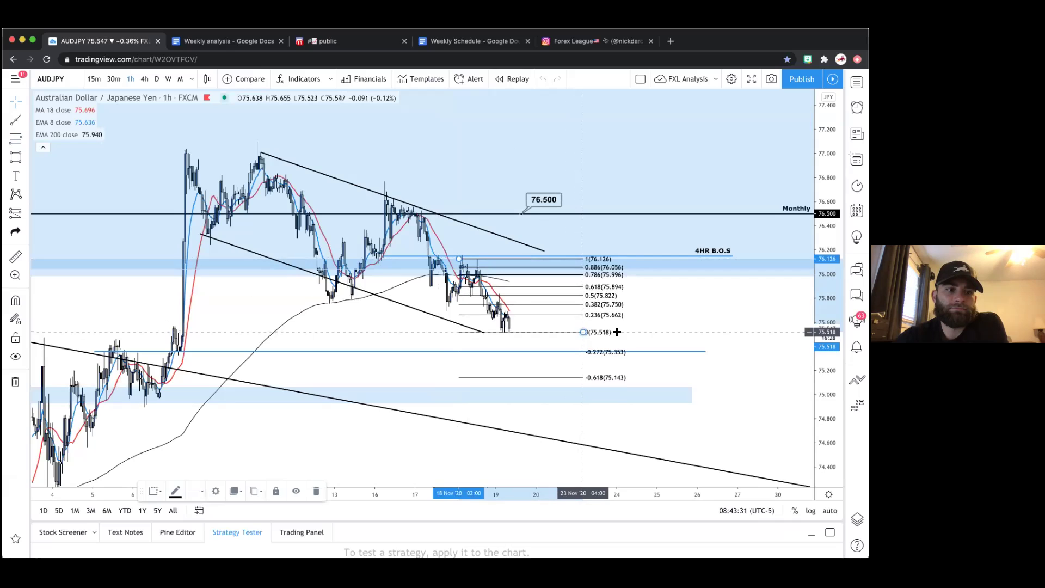
click(658, 331)
Examine the Fibonacci retracement and extension levels against the 4HR B.O.S ray and the lower support ray
scroll(661, 333, up, 1)
drag(692, 338, 739, 345)
drag(828, 381, 828, 372)
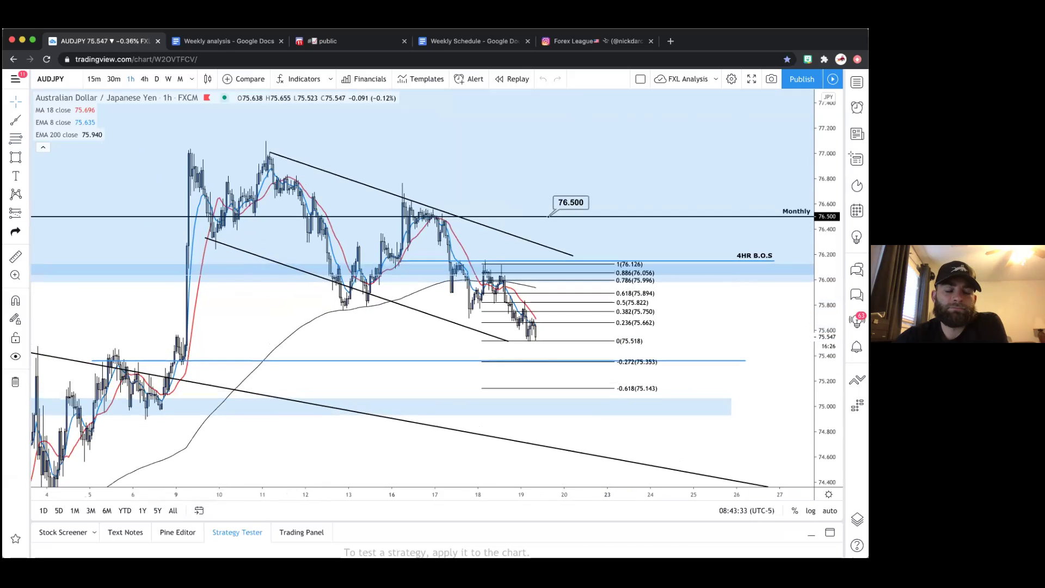
scroll(716, 346, up, 3)
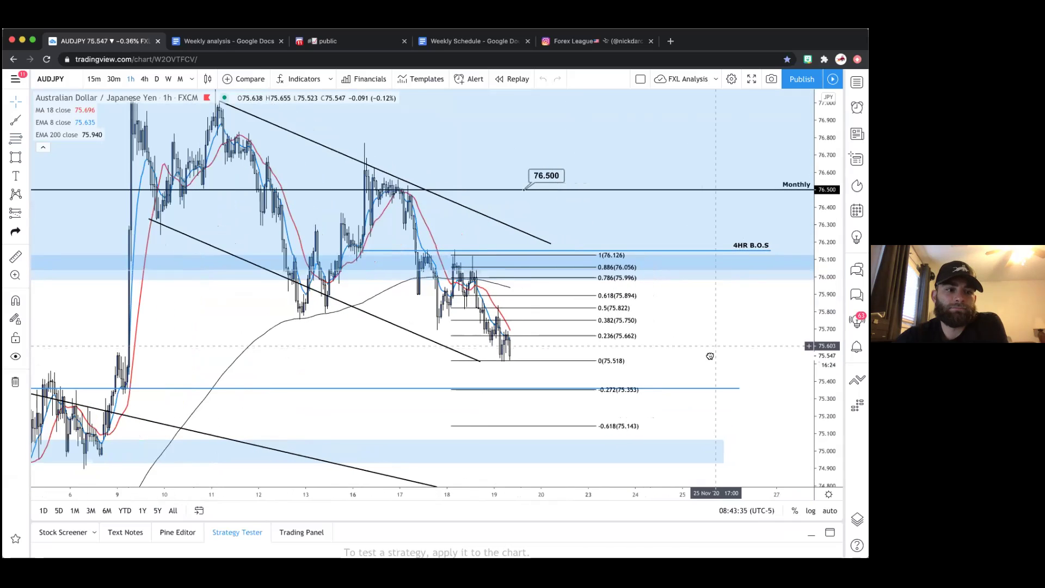
drag(710, 356, 723, 376)
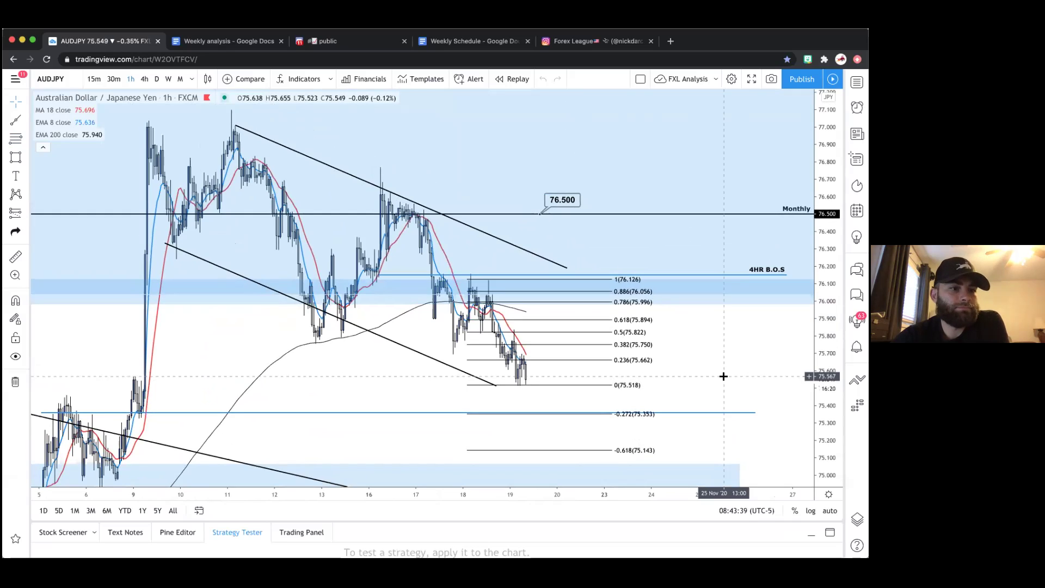
drag(723, 377, 721, 356)
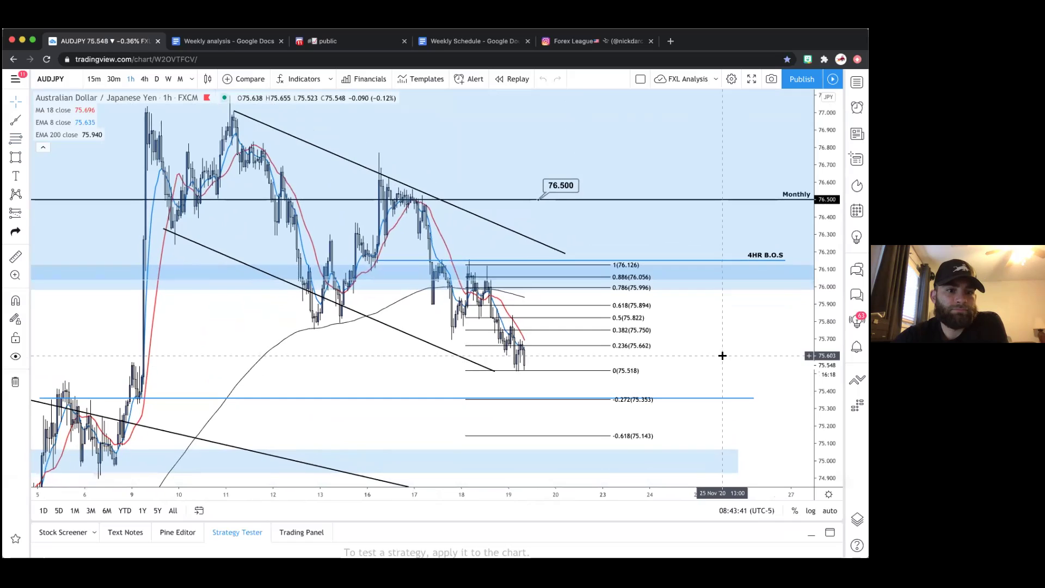
drag(297, 365, 302, 372)
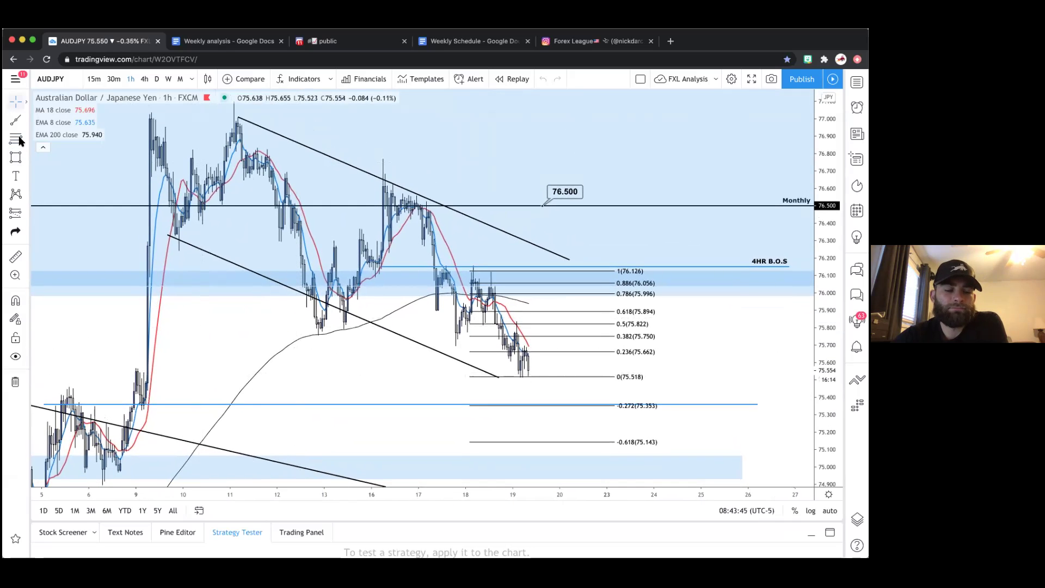
Draw a zigzag bullish path from current price through the 0.786 level, about 75.82, 76.44 and 76.15, up to about 77.078 on 24 Nov
click(26, 157)
click(63, 178)
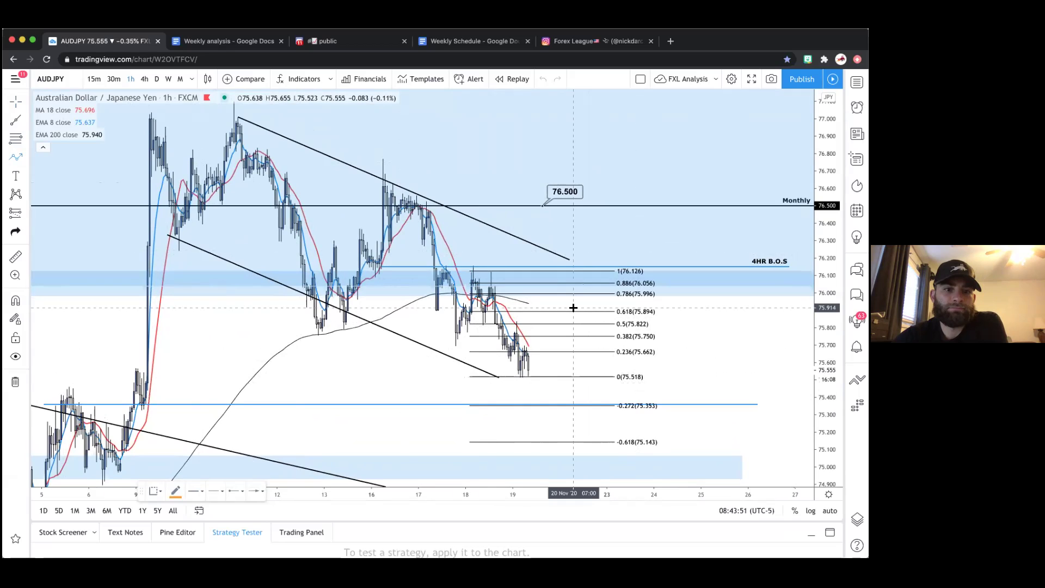
click(536, 371)
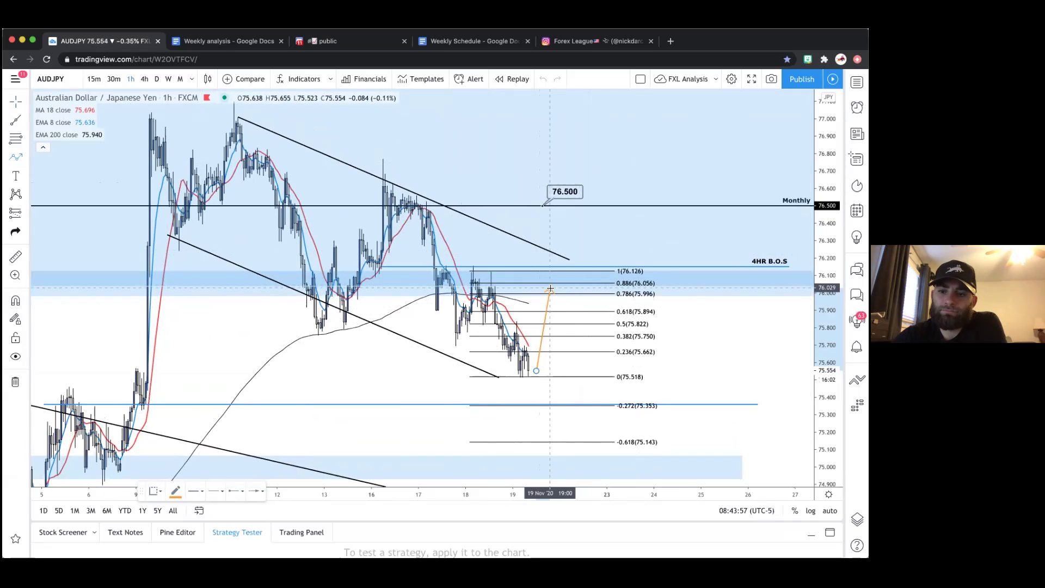
click(552, 295)
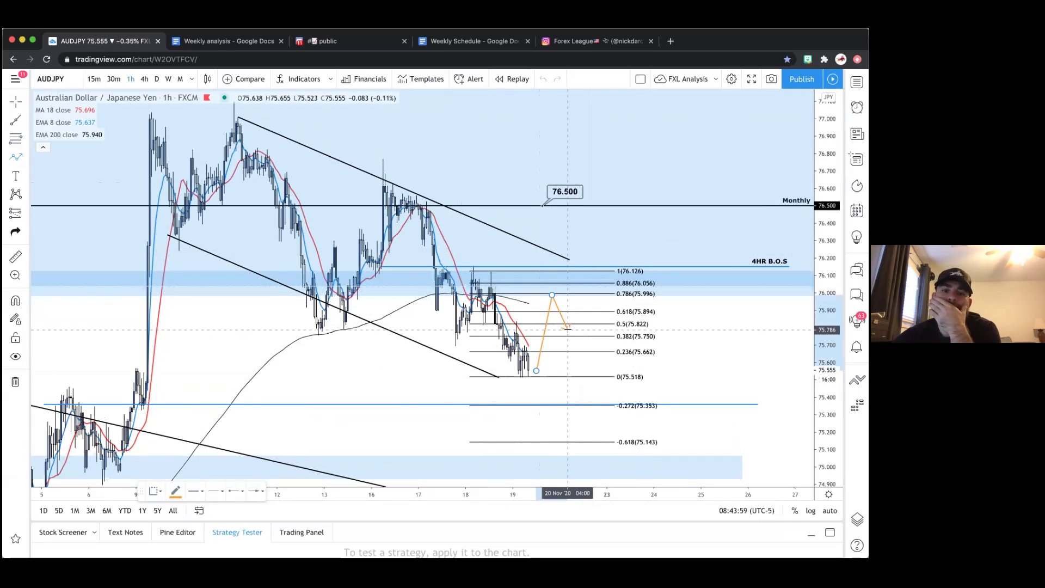
click(566, 324)
click(595, 216)
click(618, 267)
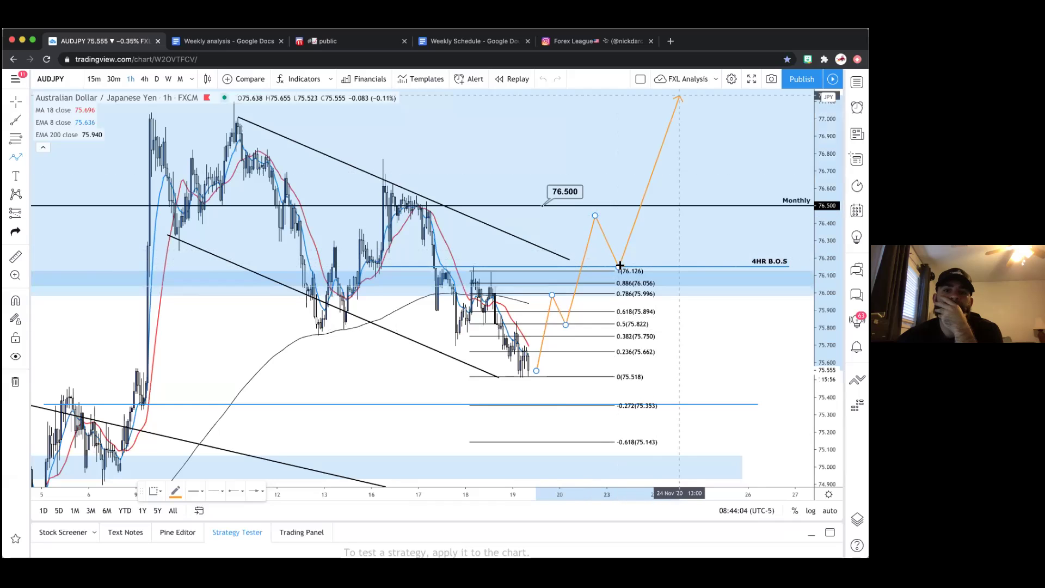
double_click(674, 105)
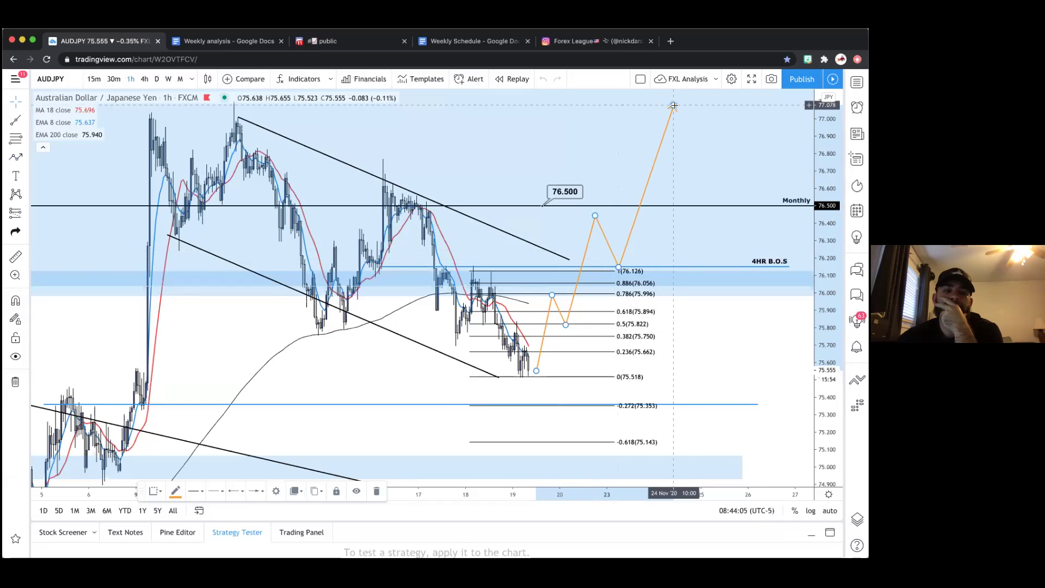
Change the projected bullish path's line colour to blue
double_click(674, 105)
click(379, 306)
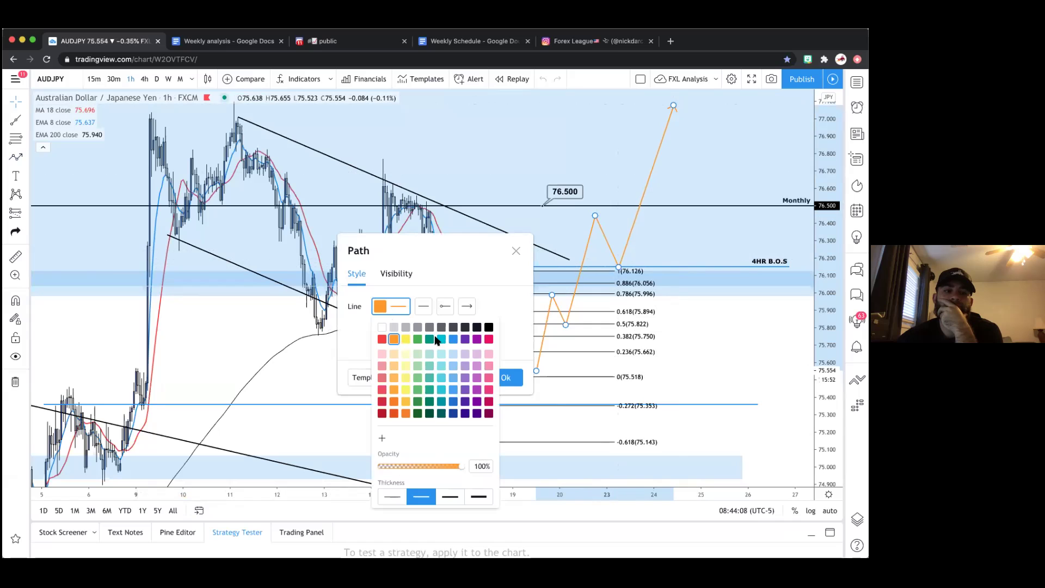
click(452, 339)
click(506, 378)
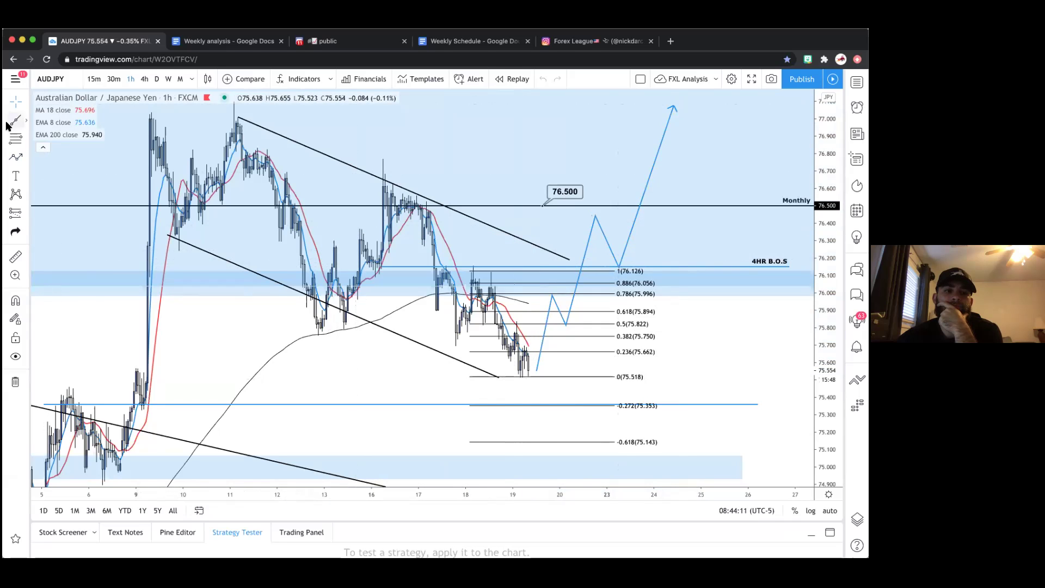
Draw a horizontal ray from the 17 Nov low to 23 Nov and set both its price points to 75.800
click(26, 120)
click(49, 305)
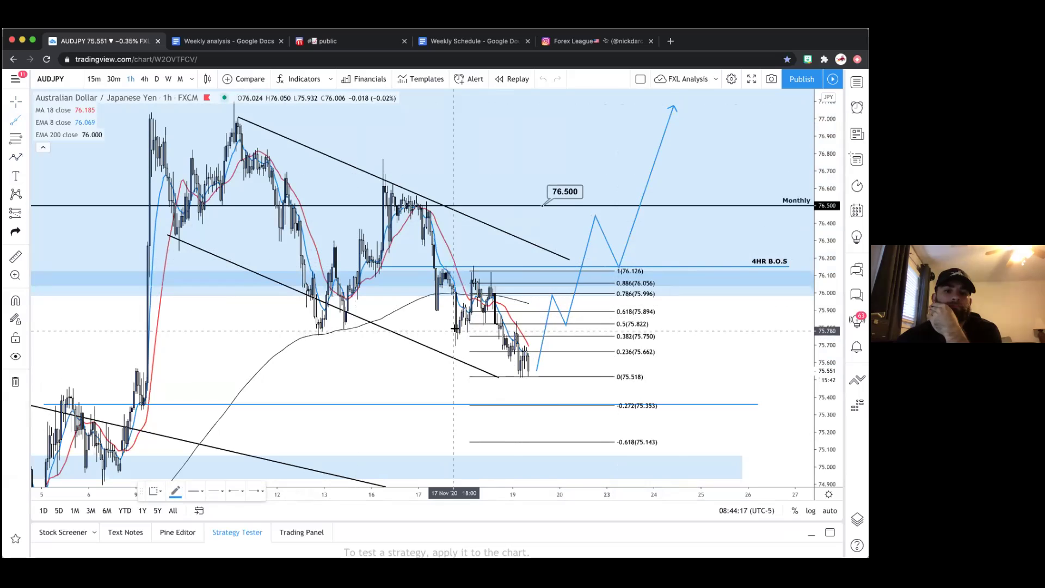
click(455, 329)
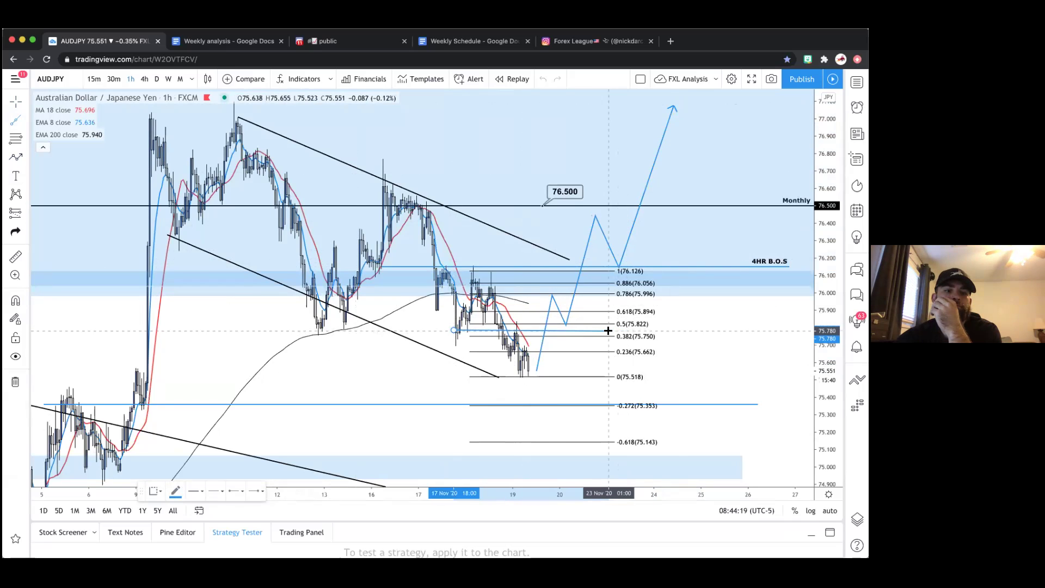
double_click(613, 329)
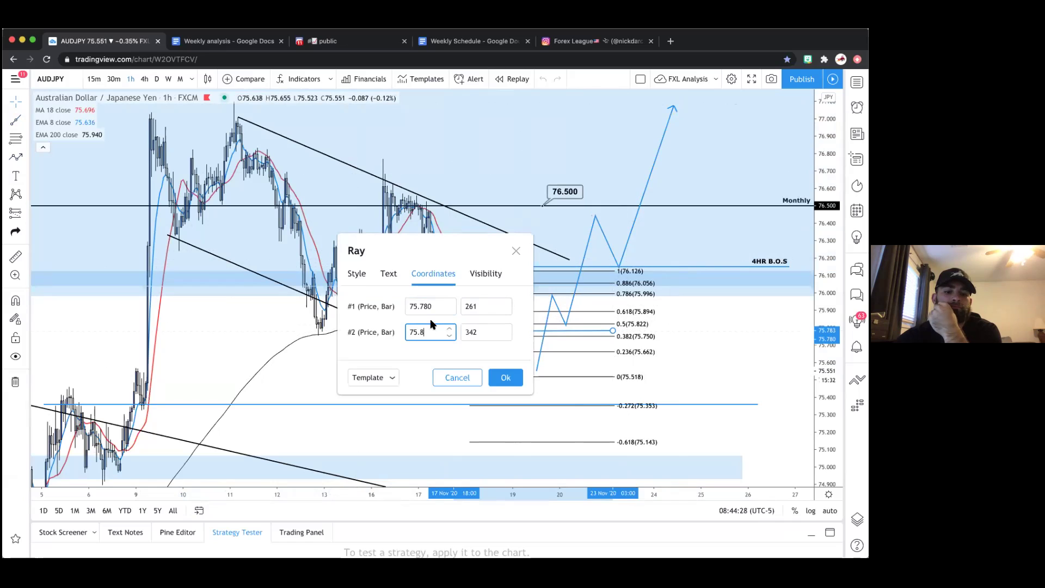
click(422, 306)
key(BackSpace)
Label the 75.800 ray "1HR B.O.S" and apply the ray settings
click(391, 276)
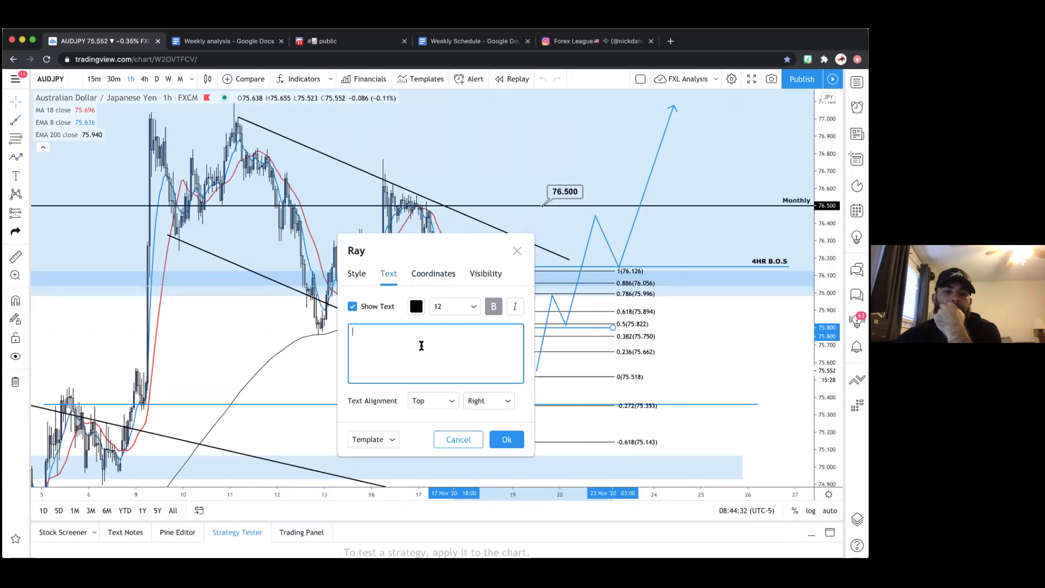
text(1HR)
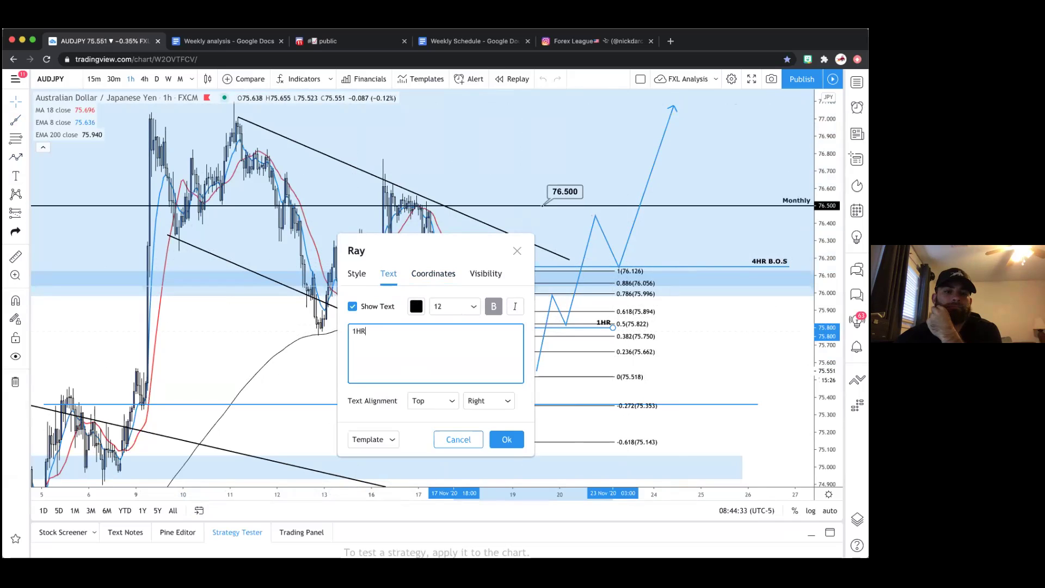
text( BN)
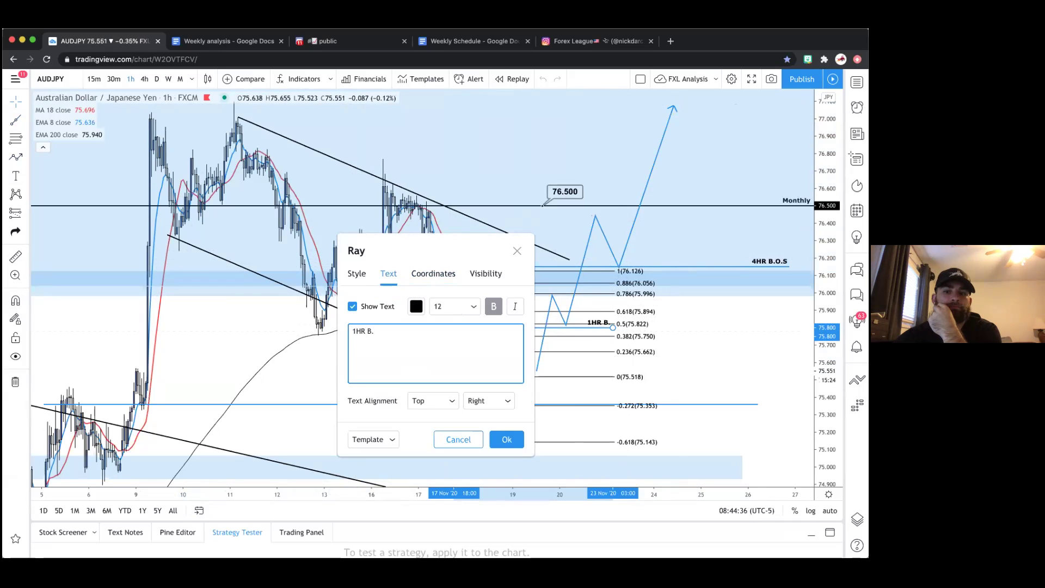
click(505, 452)
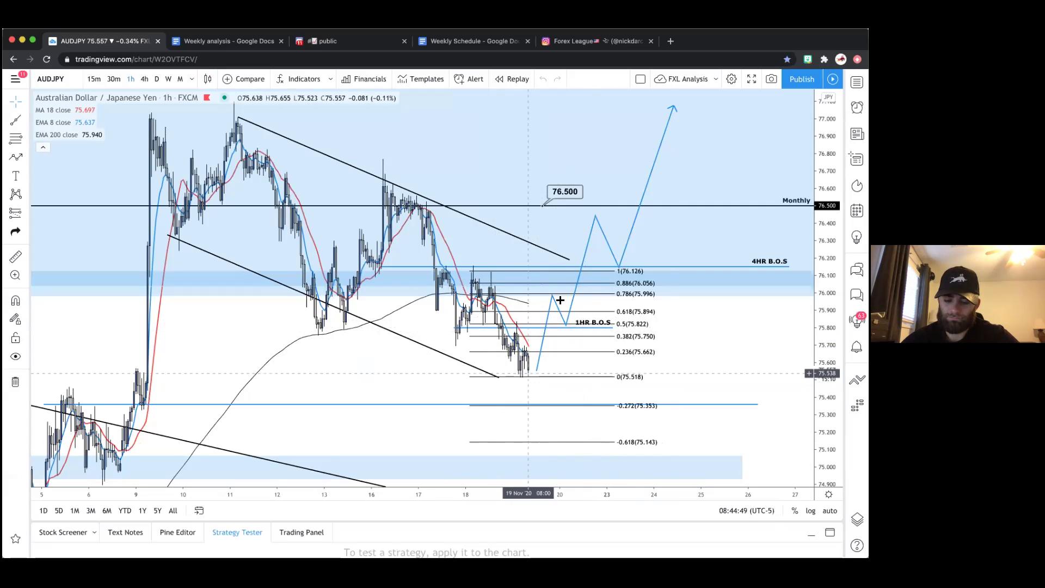
Mark the path's first pullback on 20 Nov with a small yellow rectangle between about 75.93 and 75.82
click(16, 160)
click(62, 199)
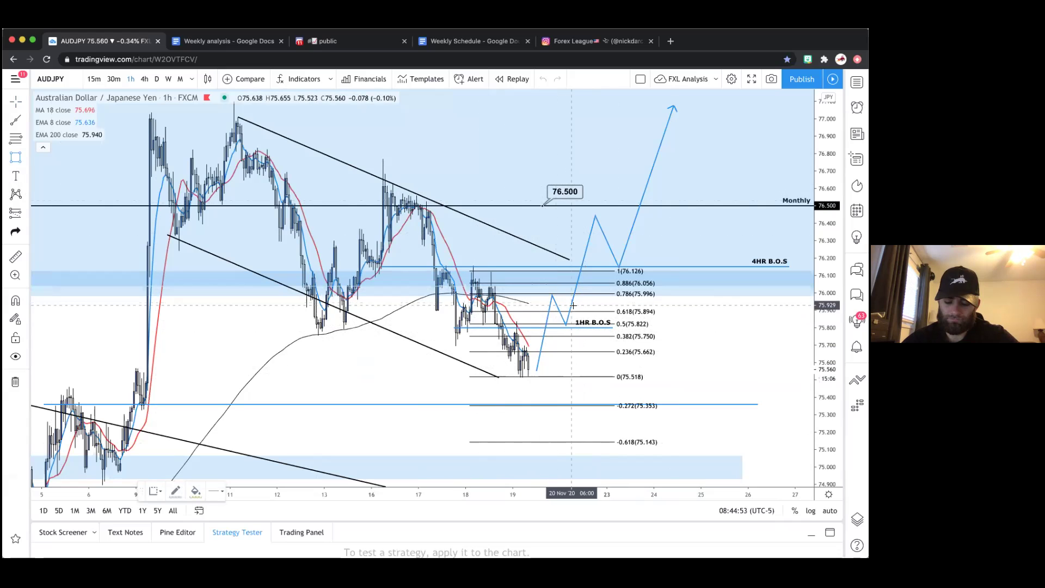
drag(573, 306, 563, 314)
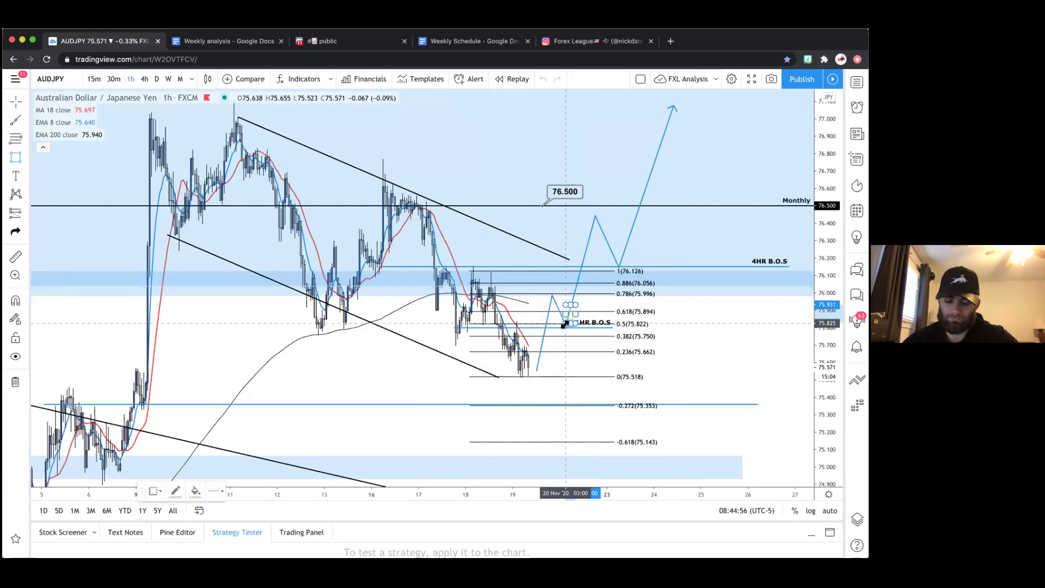
double_click(564, 325)
key(Escape)
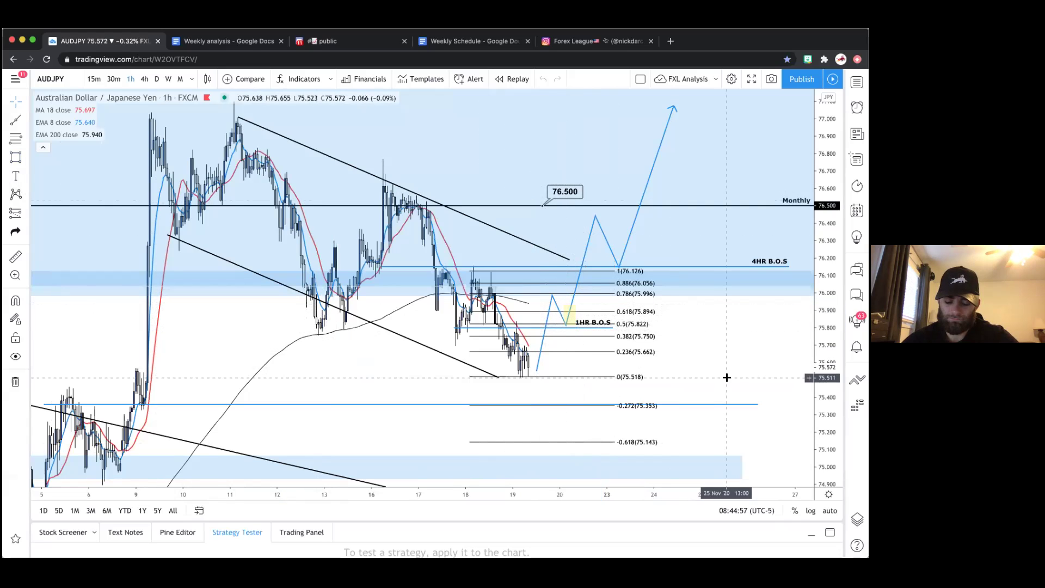
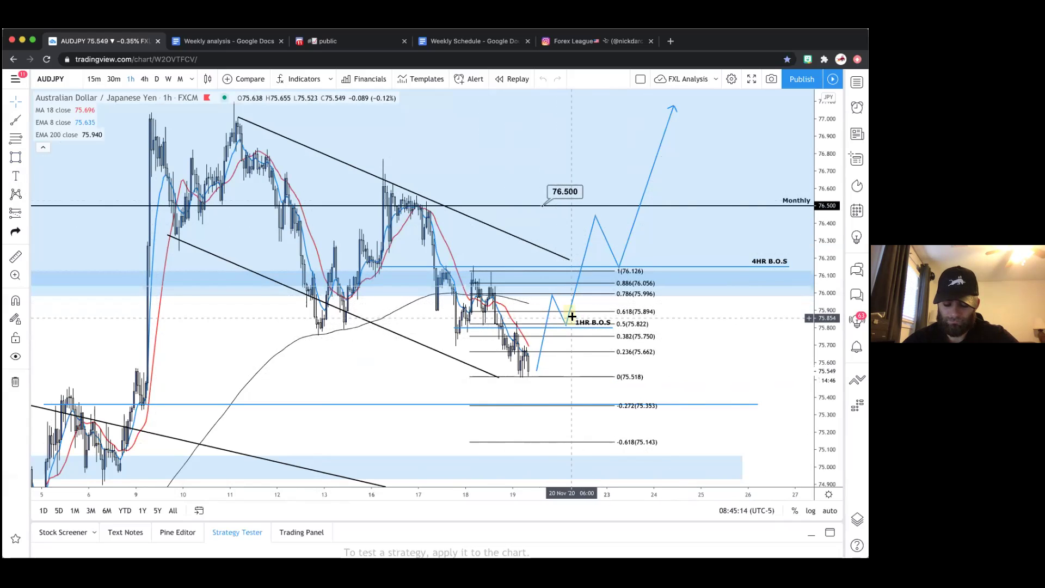
Mark the path's second pullback on 23 Nov with a small yellow rectangle between about 76.32 and 76.16
scroll(671, 331, up, 1)
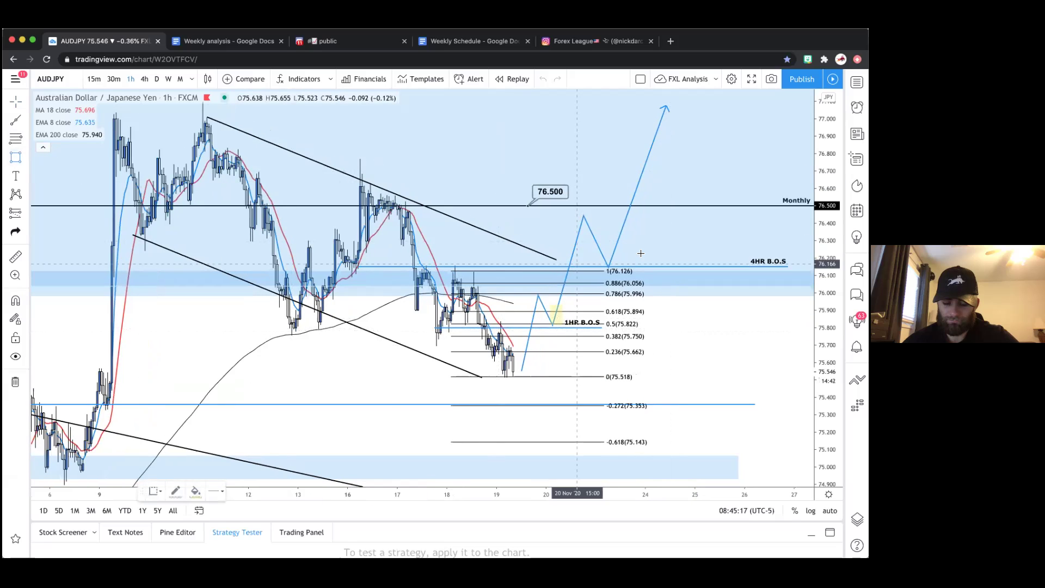
click(623, 236)
double_click(610, 264)
key(Escape)
scroll(712, 340, down, 2)
drag(711, 349, 716, 425)
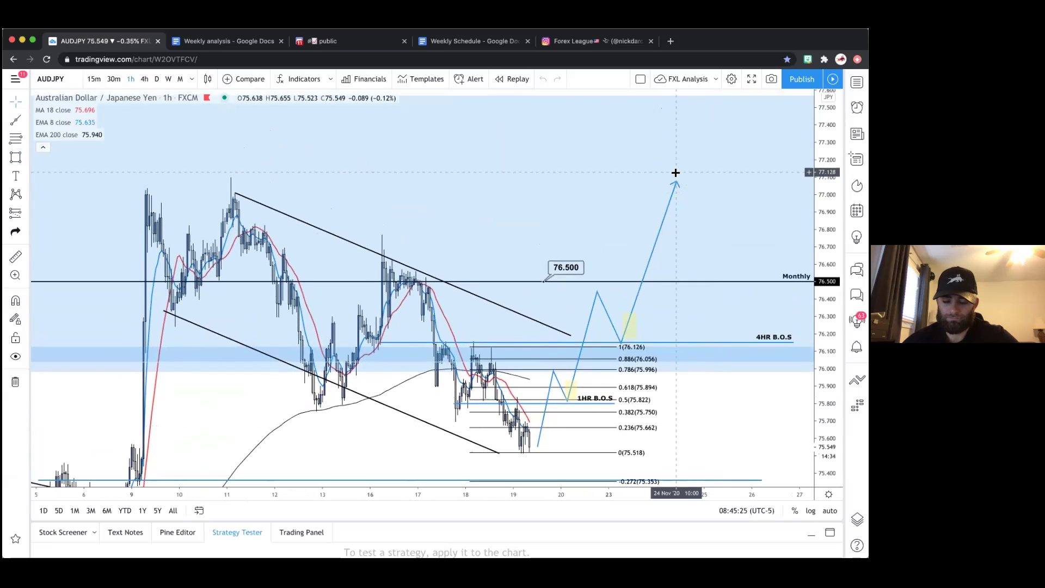
Extend the bullish path's arrowhead up to about 77.45 and measure the price drop from the 10 Nov highs to the 0 Fibonacci level
drag(674, 182, 693, 121)
drag(721, 412, 729, 324)
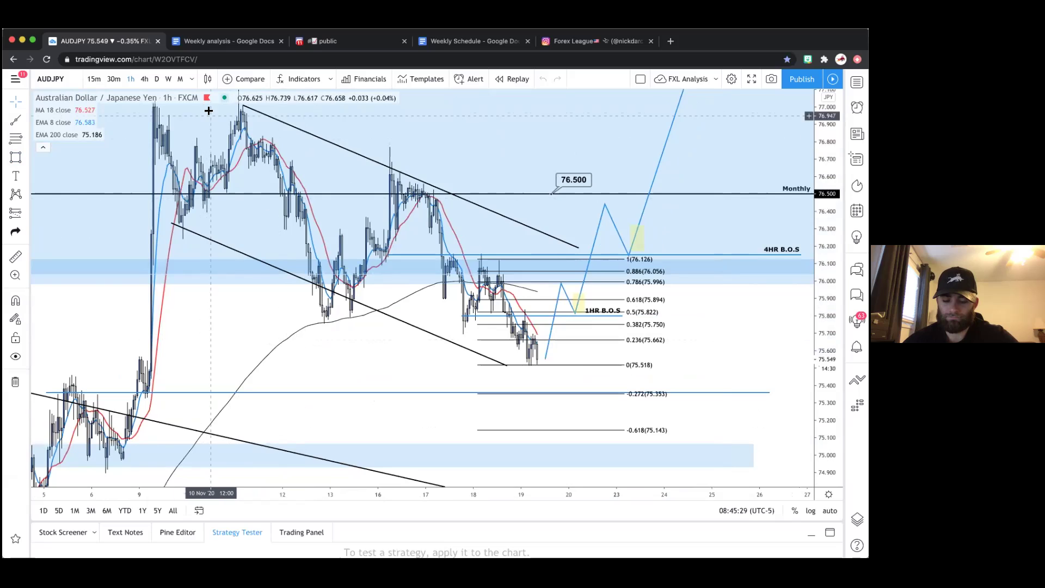
drag(205, 105, 493, 365)
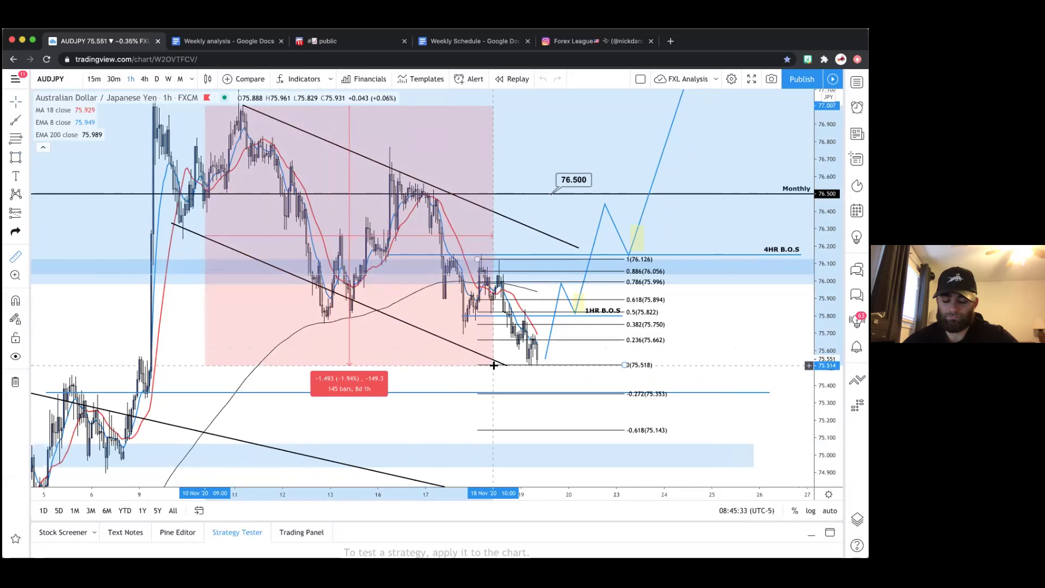
click(494, 365)
Place a long position at the second pullback with entry 76.243, target about 77.74 and stop 75.490
drag(719, 348, 701, 430)
drag(646, 359, 638, 387)
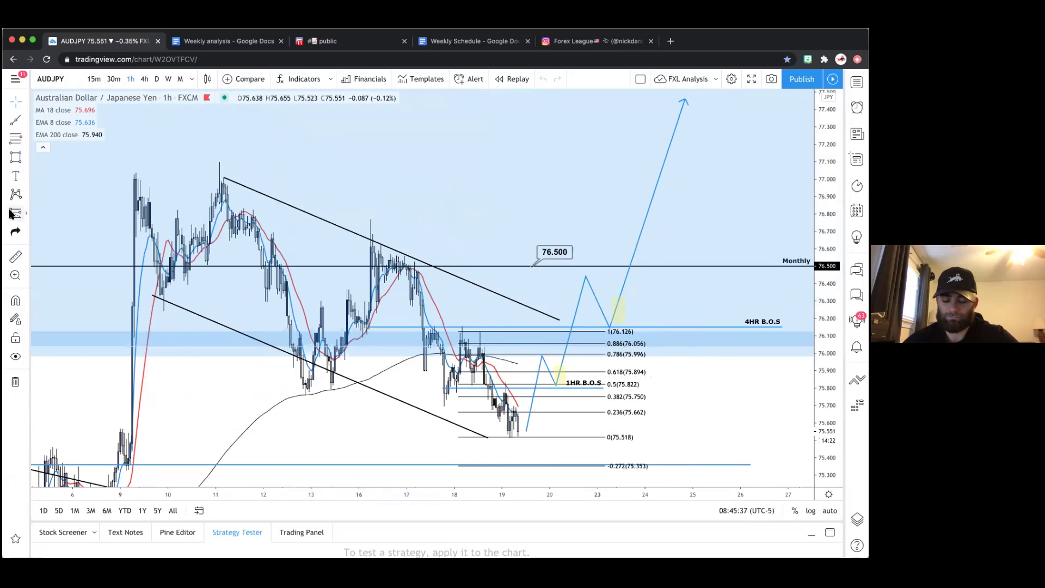
click(25, 213)
click(68, 214)
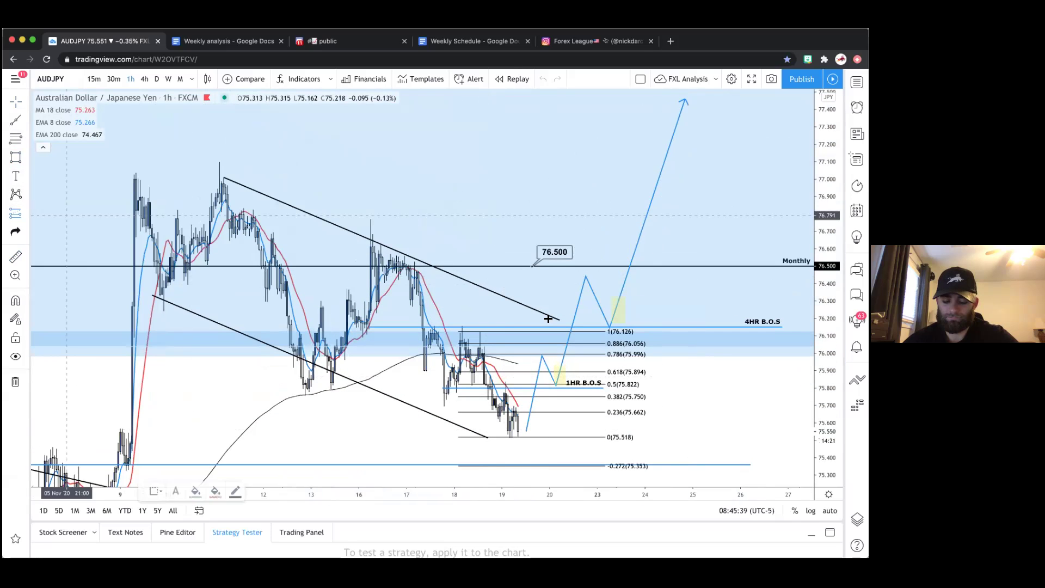
click(613, 311)
drag(606, 224, 605, 89)
drag(779, 397, 778, 478)
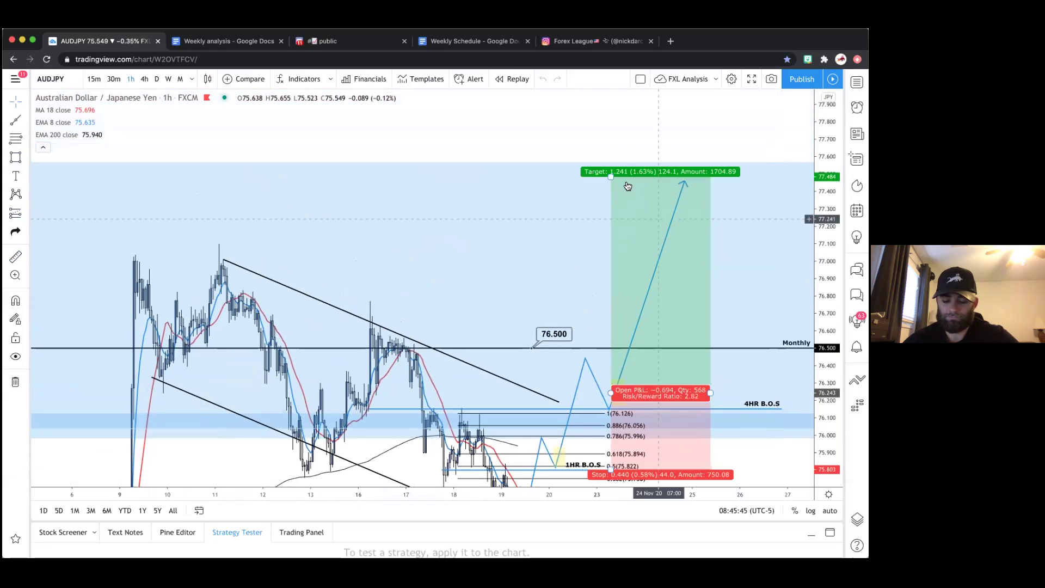
drag(609, 176, 546, 76)
click(565, 135)
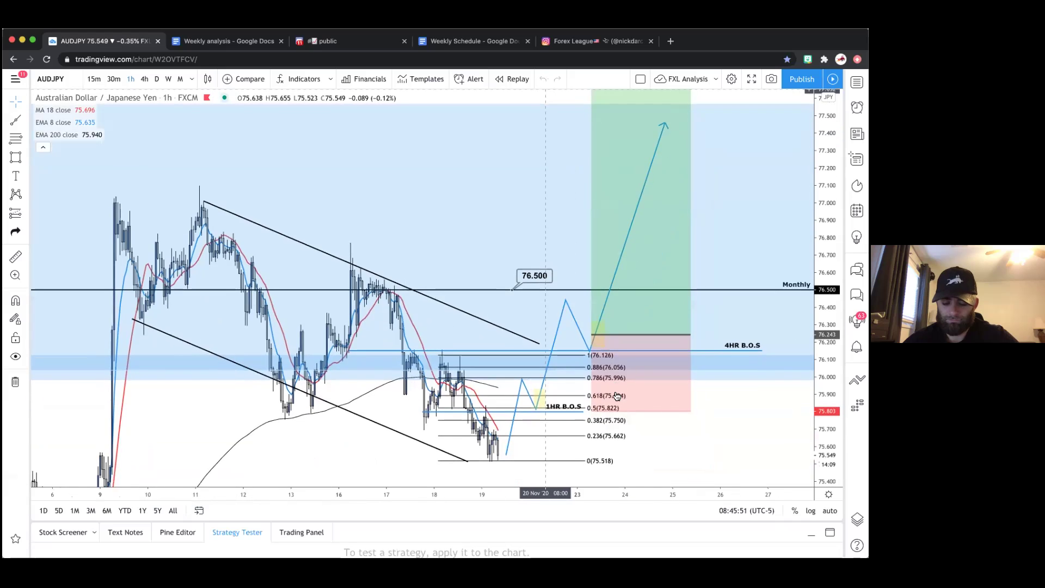
drag(590, 406, 592, 465)
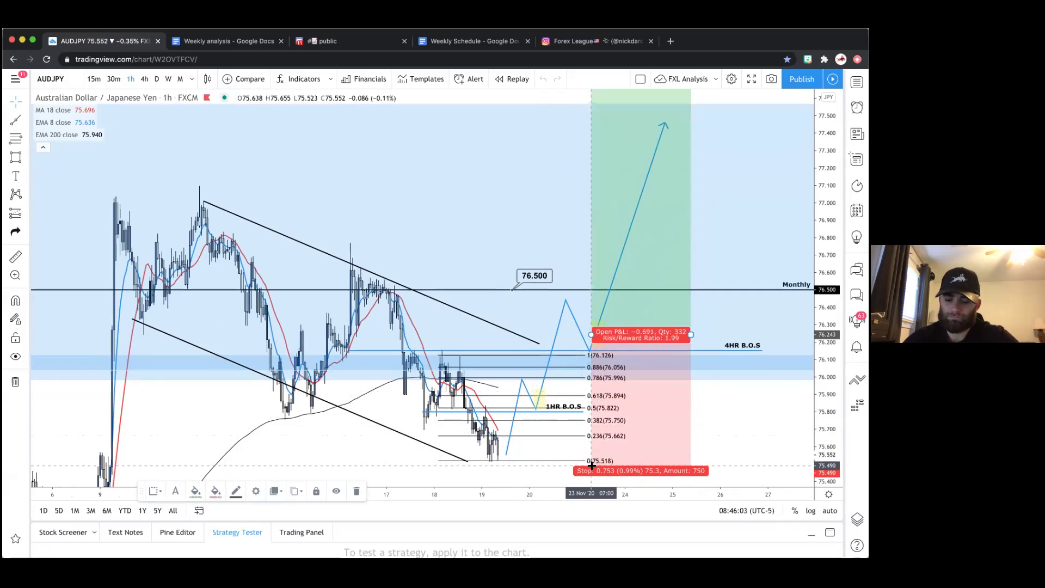
click(722, 450)
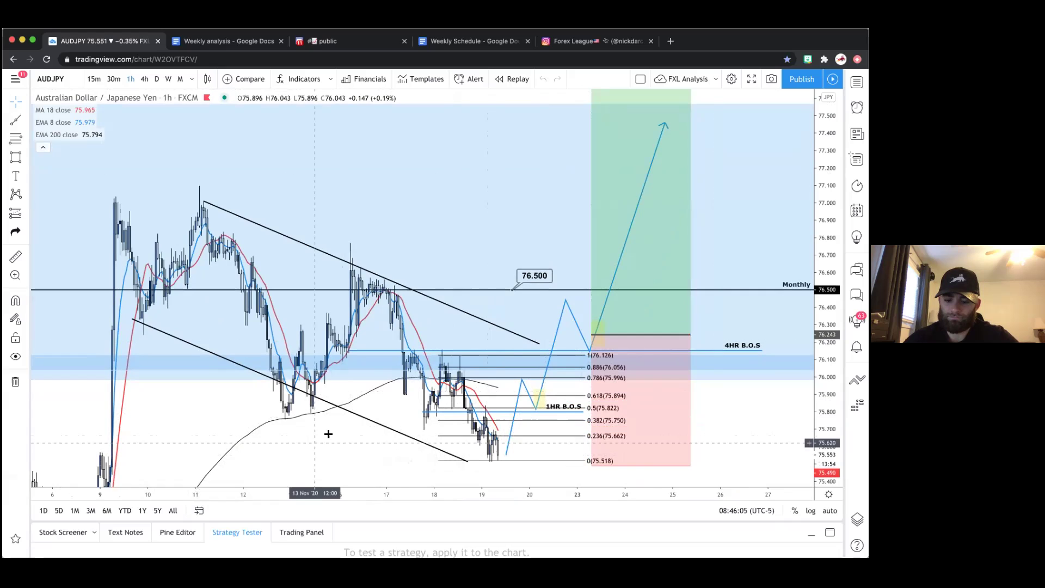
Lower the long position's target to 77.561 and raise its stop to 75.917
drag(725, 409, 726, 427)
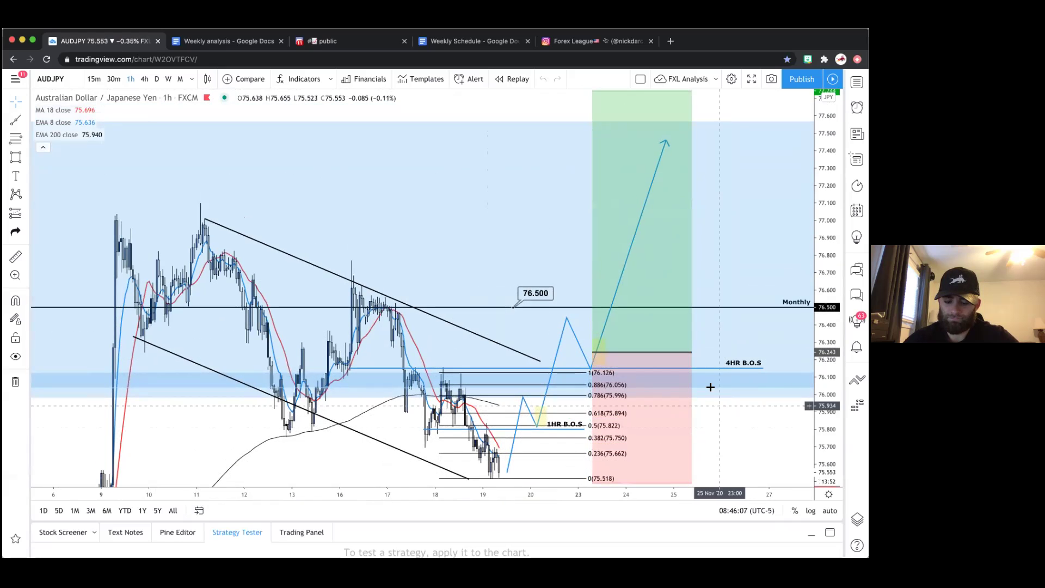
drag(546, 110, 560, 143)
scroll(577, 380, down, 5)
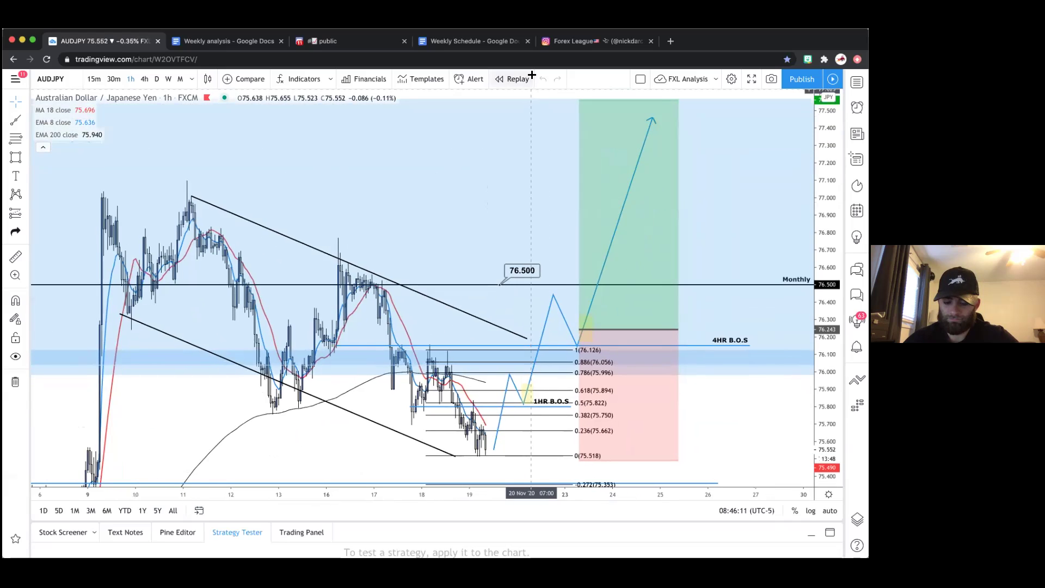
drag(578, 458, 577, 385)
Draw a bearish path from about 75.52 up to about 75.77 and down to about 75.39 on 20 Nov
drag(636, 418, 727, 291)
mouse_move(605, 243)
scroll(653, 283, down, 1)
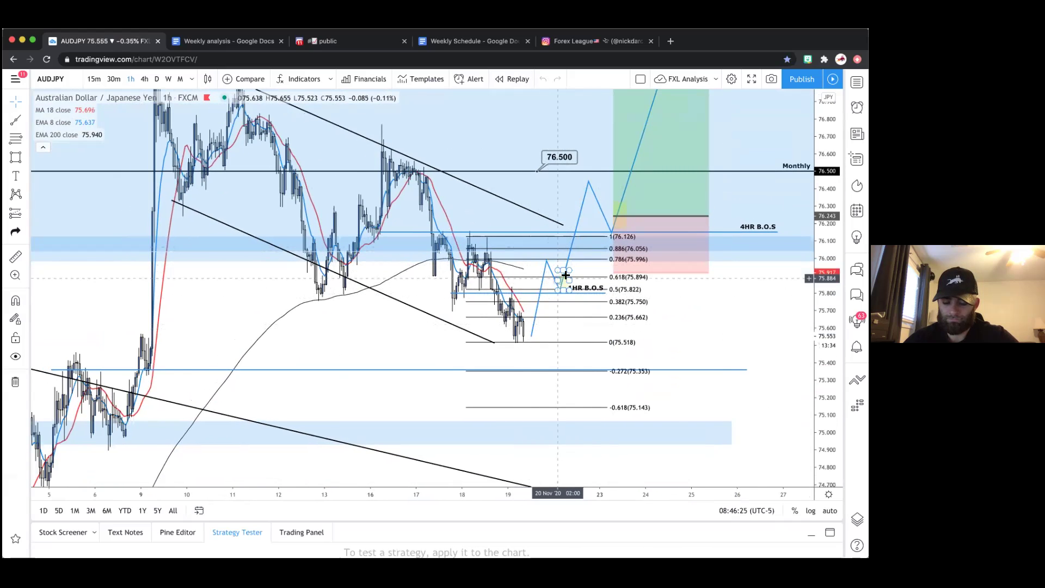
drag(670, 345, 693, 341)
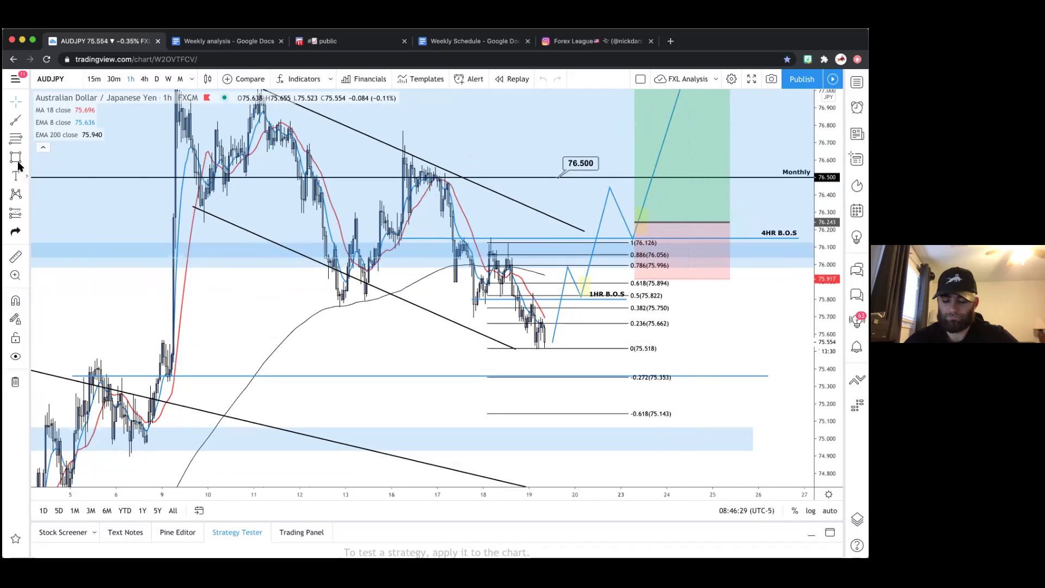
click(18, 165)
click(71, 180)
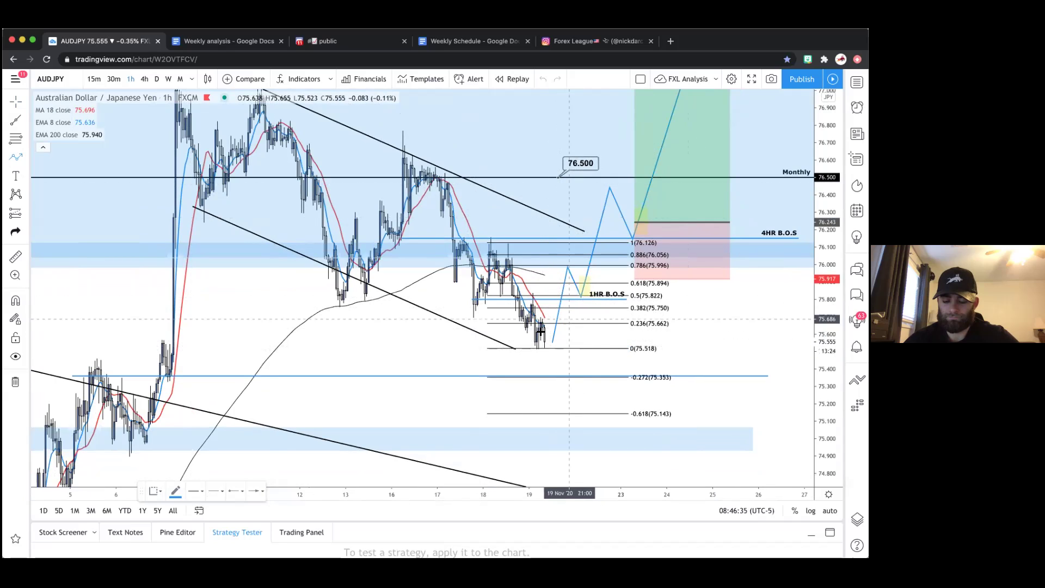
click(575, 304)
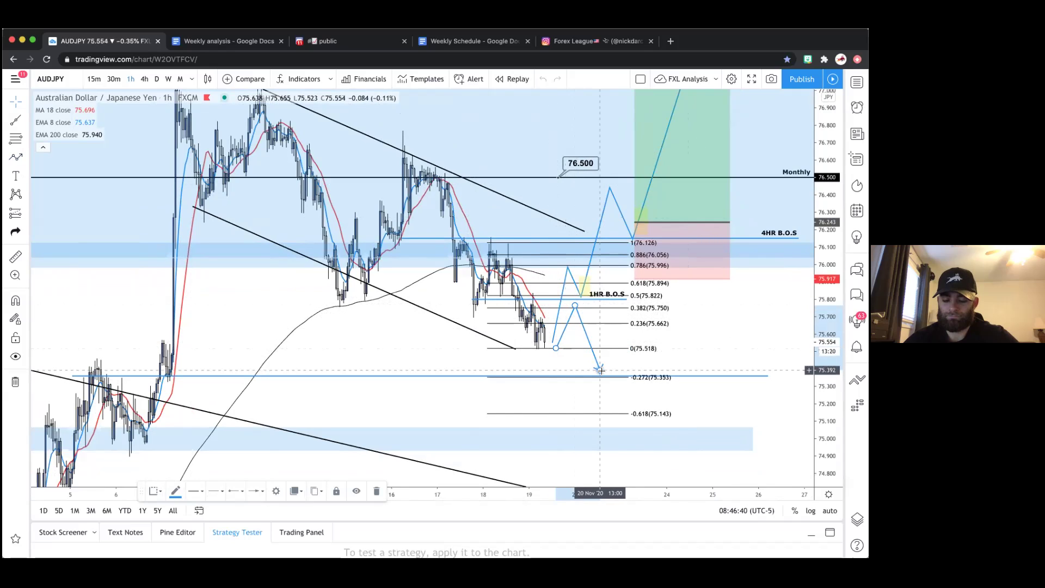
double_click(601, 370)
Change the bearish path's line colour to orange and delete the path
click(380, 306)
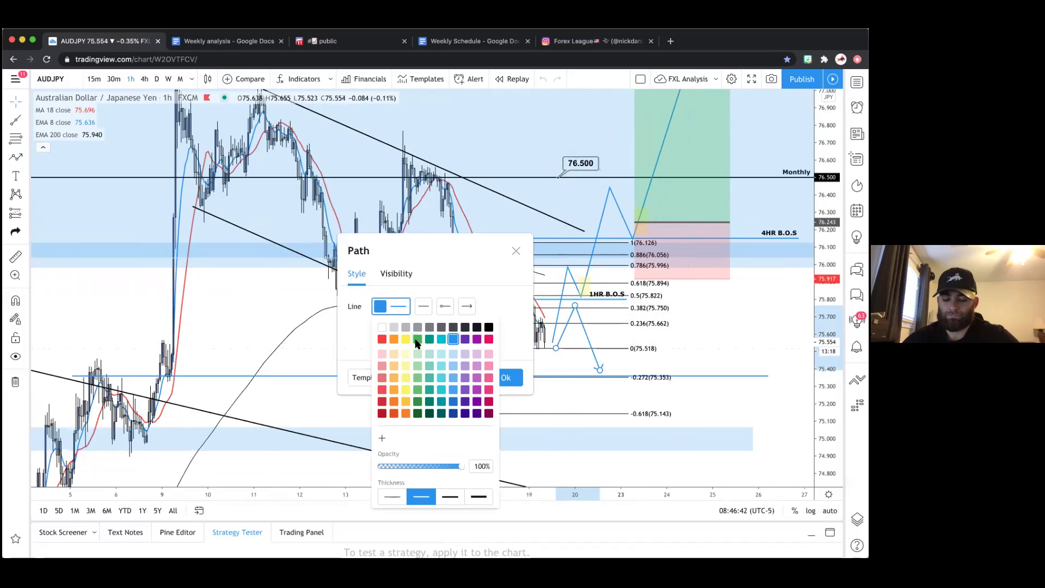
click(396, 340)
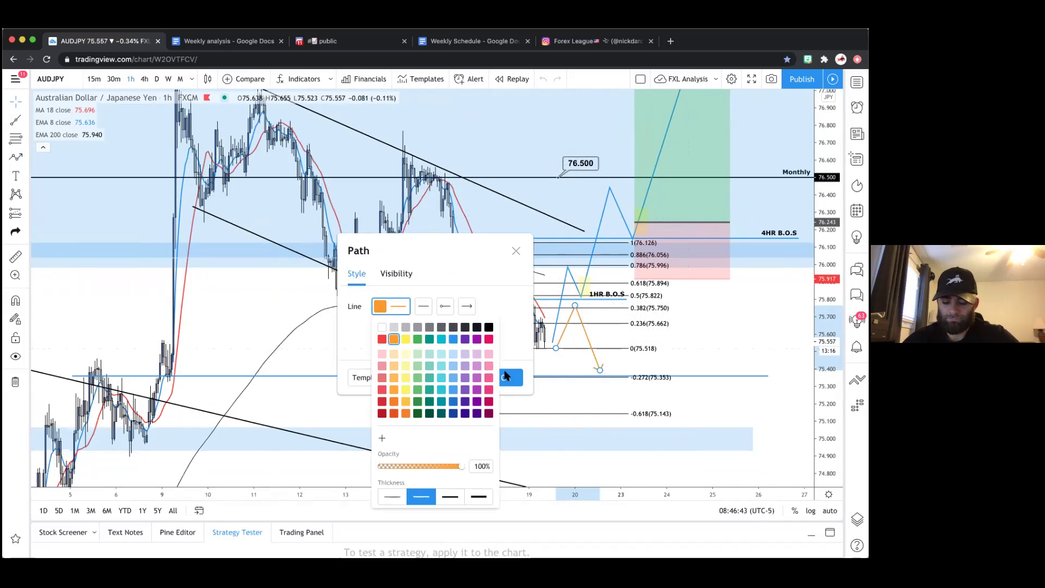
click(509, 377)
click(521, 405)
click(591, 347)
key(Delete)
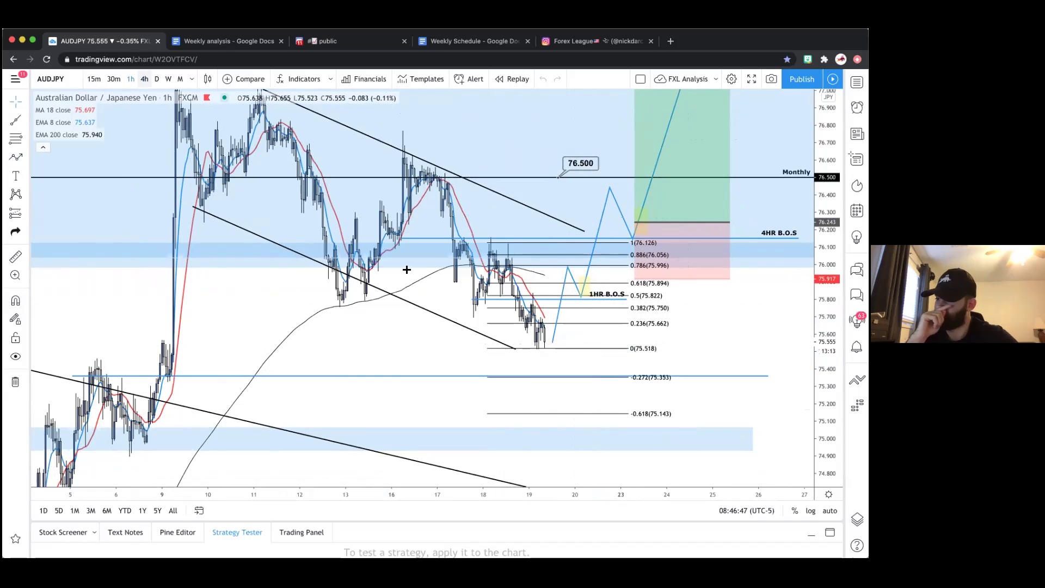
Switch AUDJPY to the 4-hour chart and compress the price scale to include the Weekly B.O.S level
click(144, 79)
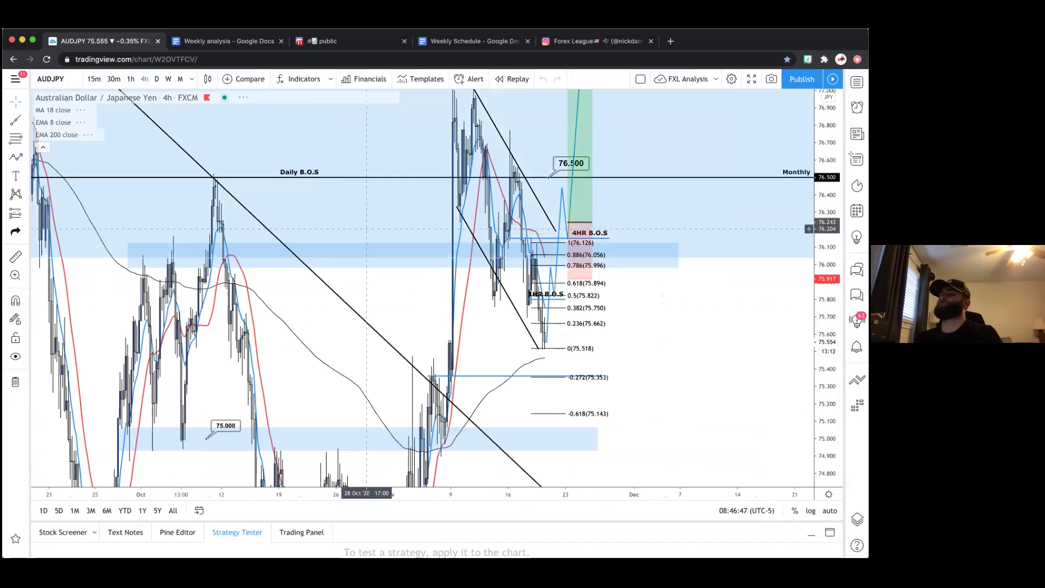
scroll(523, 353, up, 2)
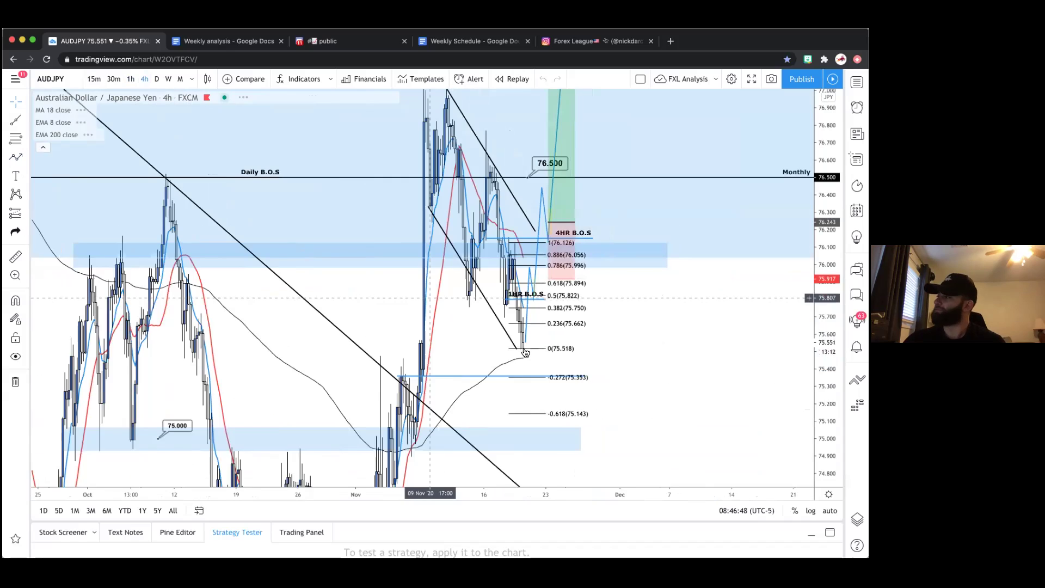
scroll(525, 352, up, 1)
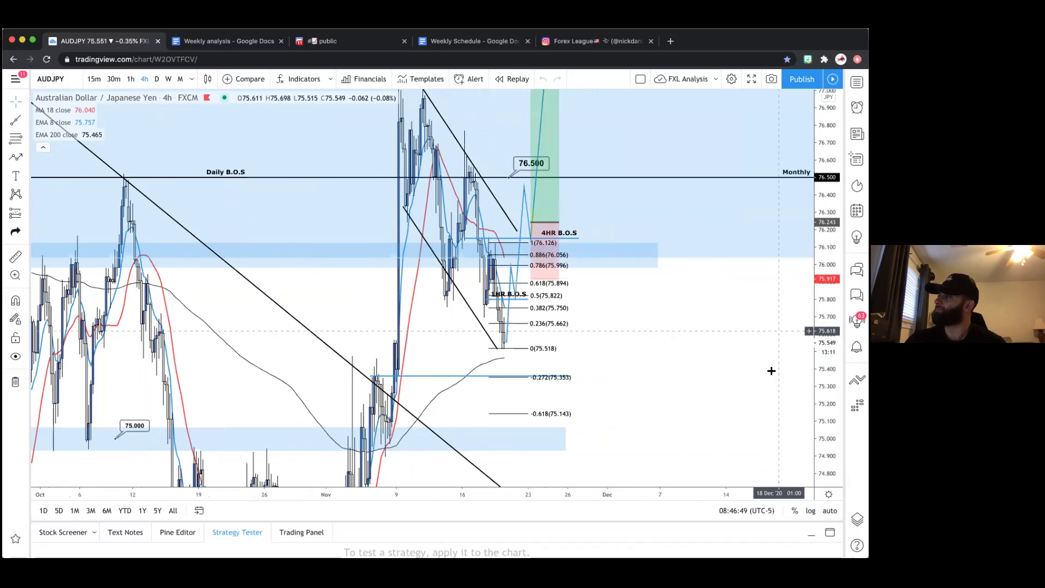
drag(827, 327, 827, 446)
scroll(523, 349, up, 1)
click(730, 371)
scroll(731, 370, left, 2)
scroll(731, 370, up, 1)
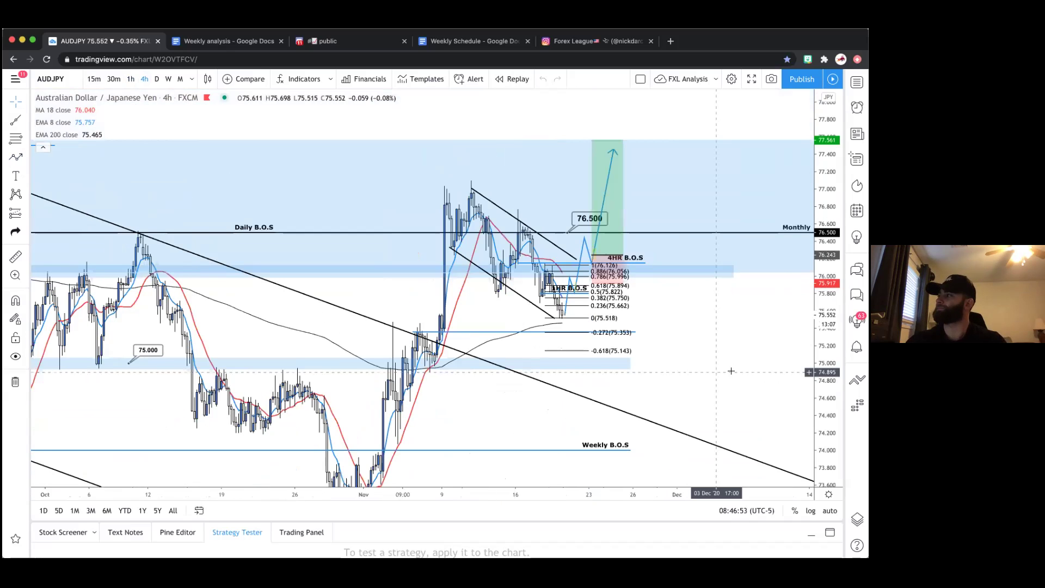
scroll(731, 370, up, 2)
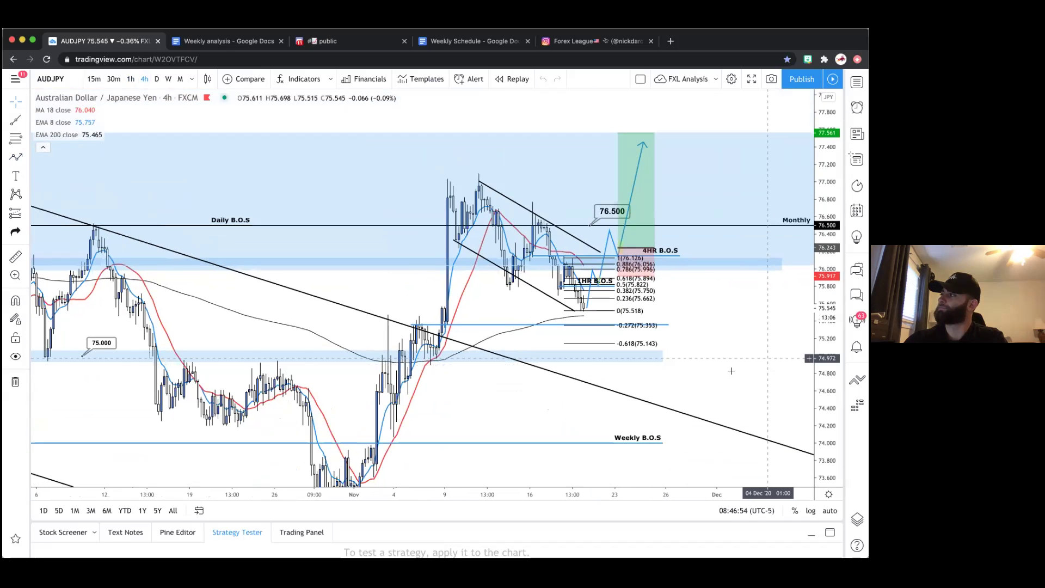
scroll(731, 370, right, 2)
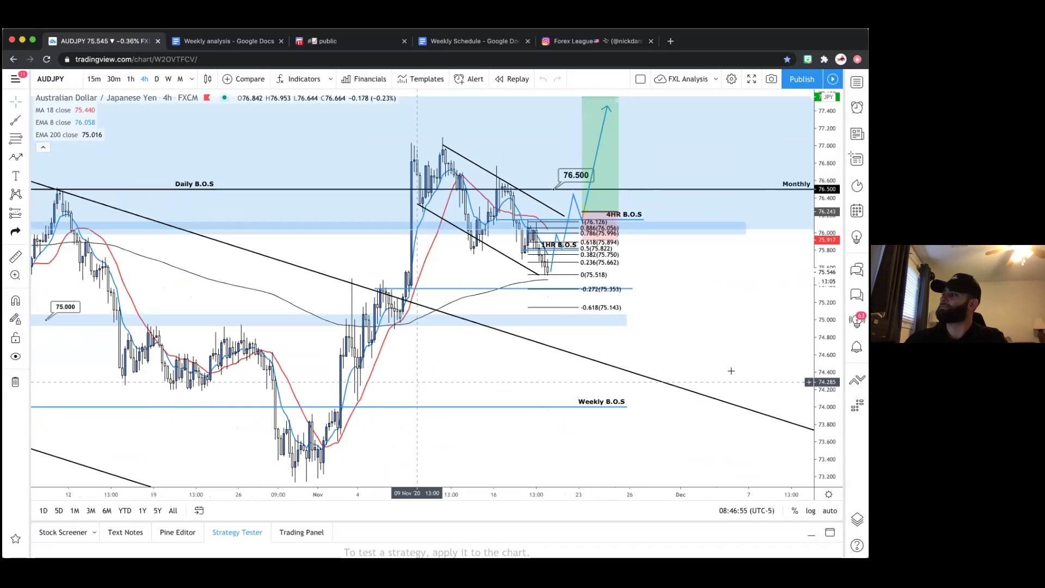
scroll(731, 370, right, 2)
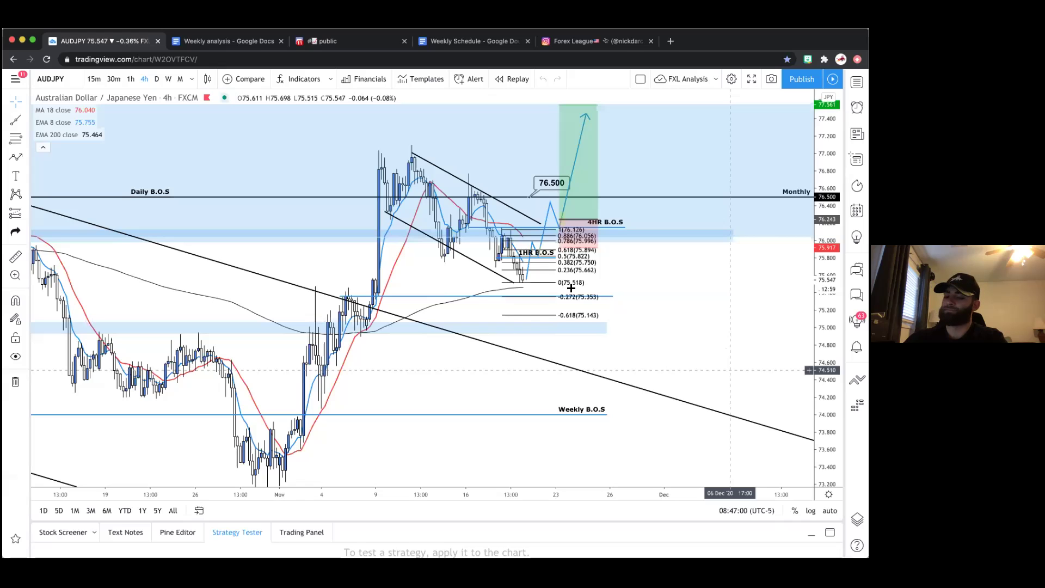
scroll(726, 351, up, 1)
drag(739, 352, 763, 349)
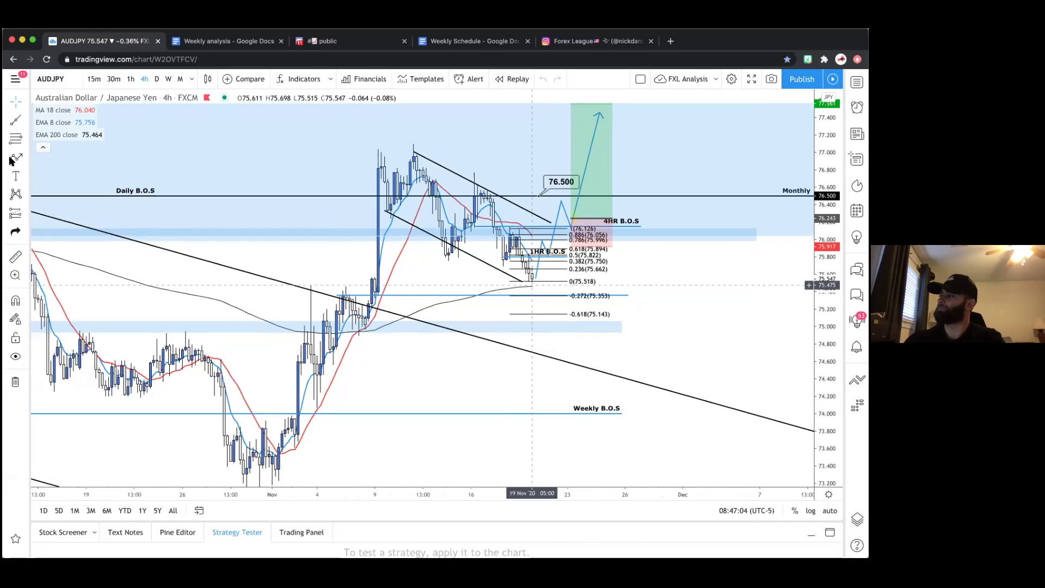
Draw an orange bearish path from about 75.33 on 19 Nov through about 74.70 and 75.16 to about 74.04 on 25 Nov
click(16, 158)
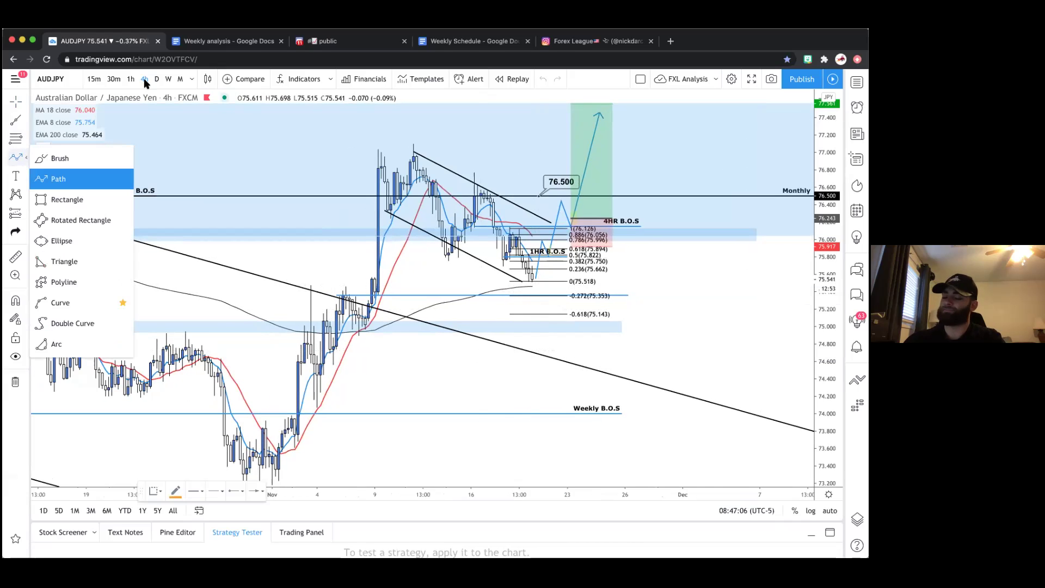
click(70, 181)
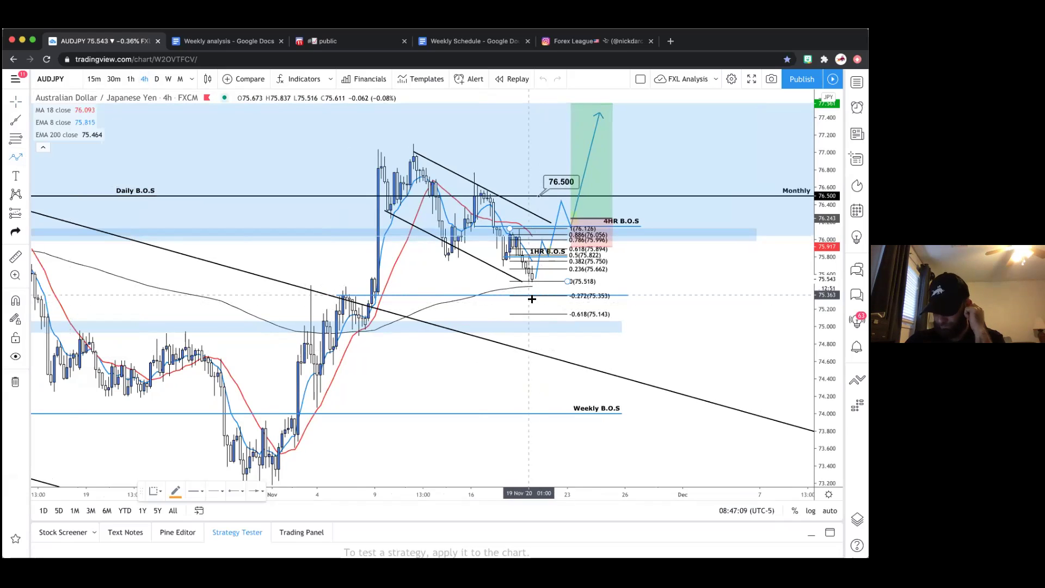
click(529, 298)
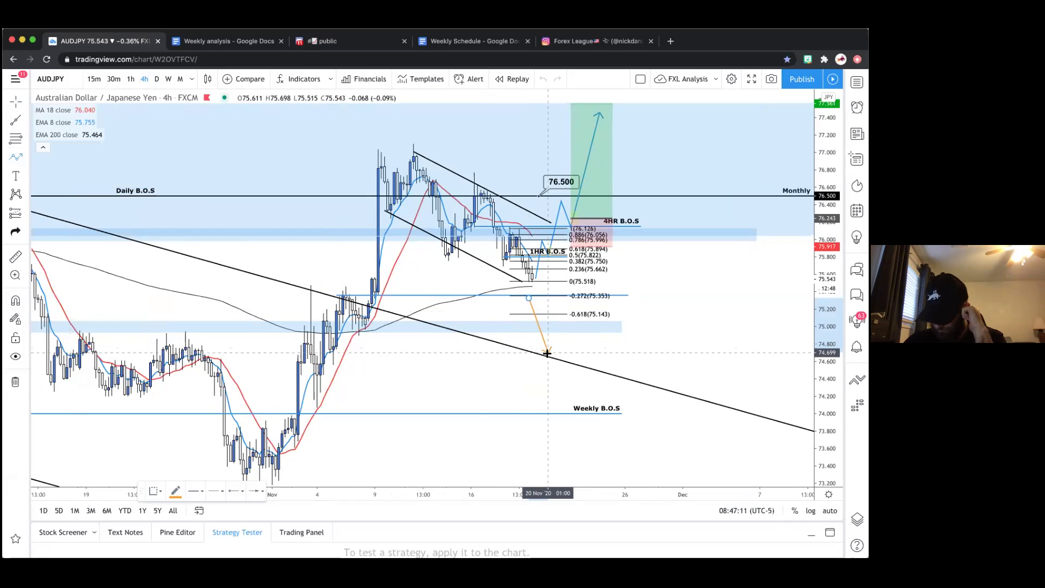
click(568, 312)
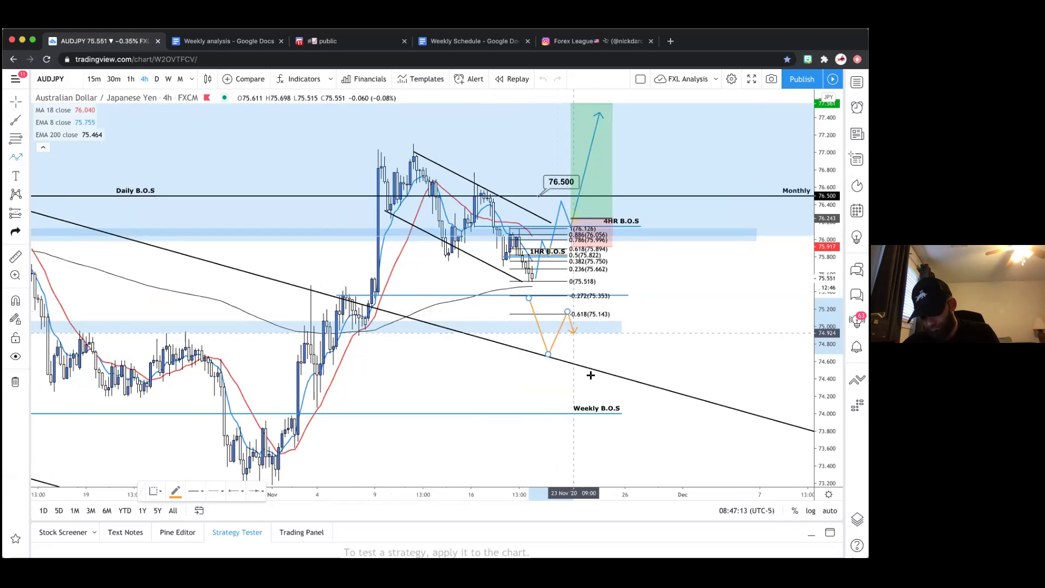
double_click(606, 409)
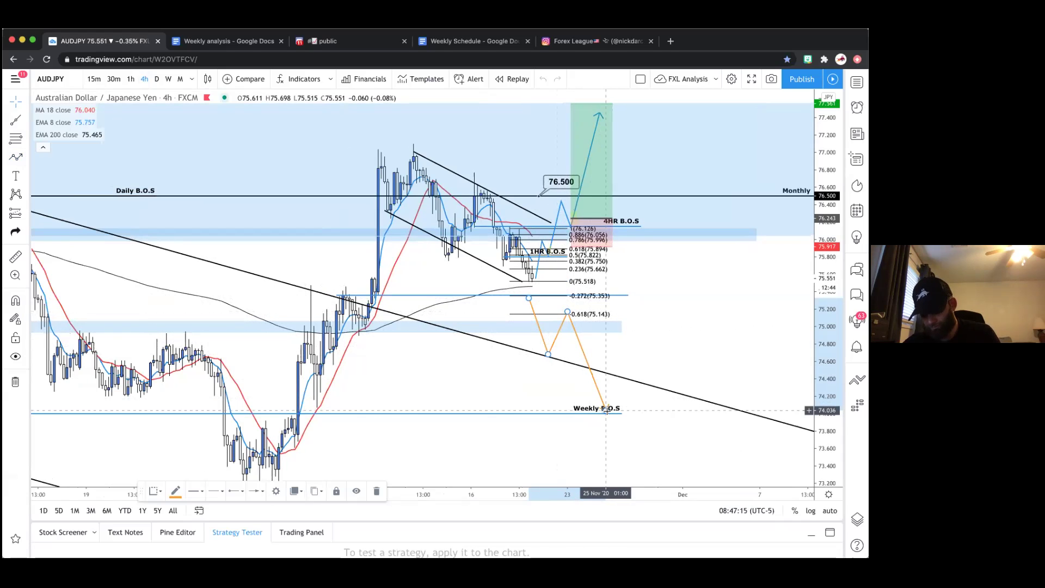
click(642, 364)
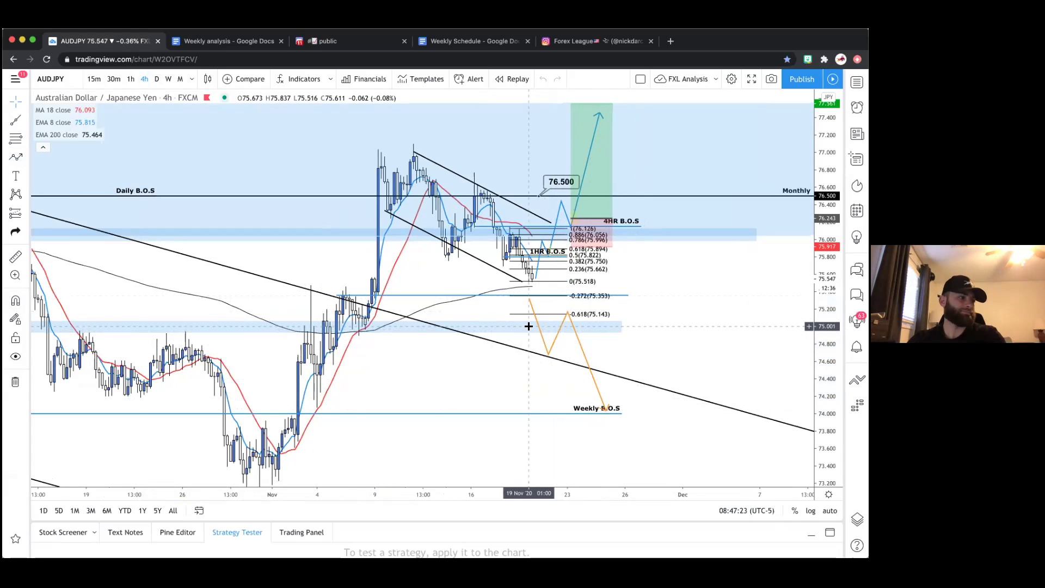
Lower the orange path's pullback peak on 23 Nov to about 75.06
scroll(529, 326, down, 2)
scroll(528, 326, up, 2)
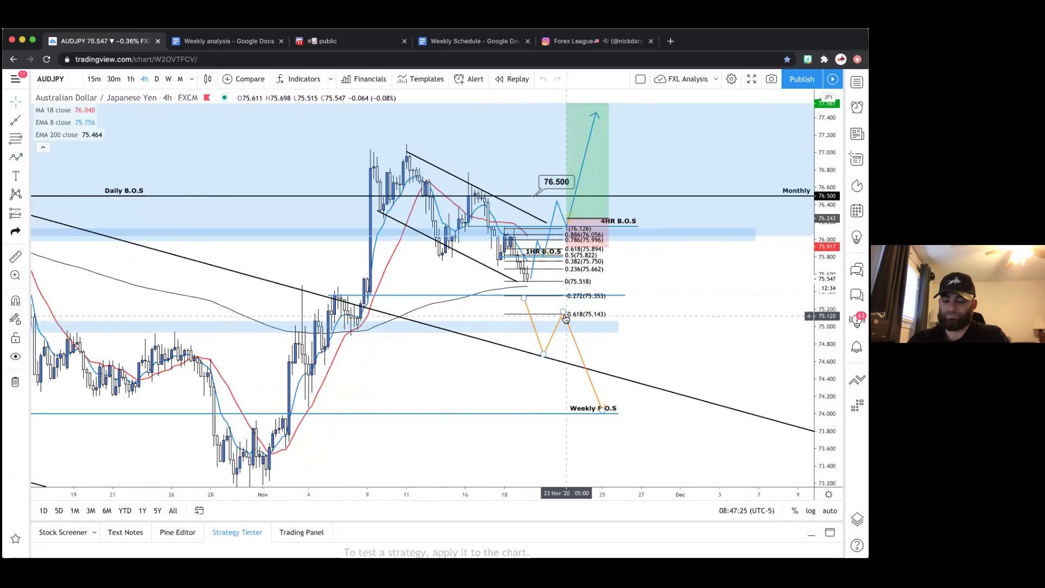
click(563, 311)
drag(565, 325, 565, 321)
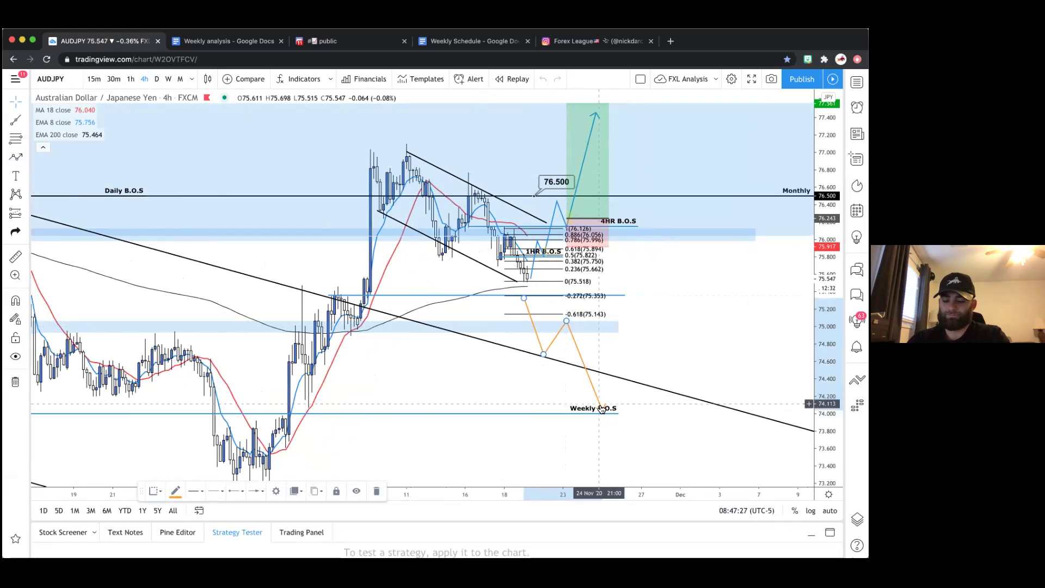
Raise the orange path's endpoint to about 74.11 and draw a yellow rectangle on its final leg from about 74.97 to 74.80 on 23 Nov
drag(599, 413, 591, 405)
drag(660, 361, 707, 342)
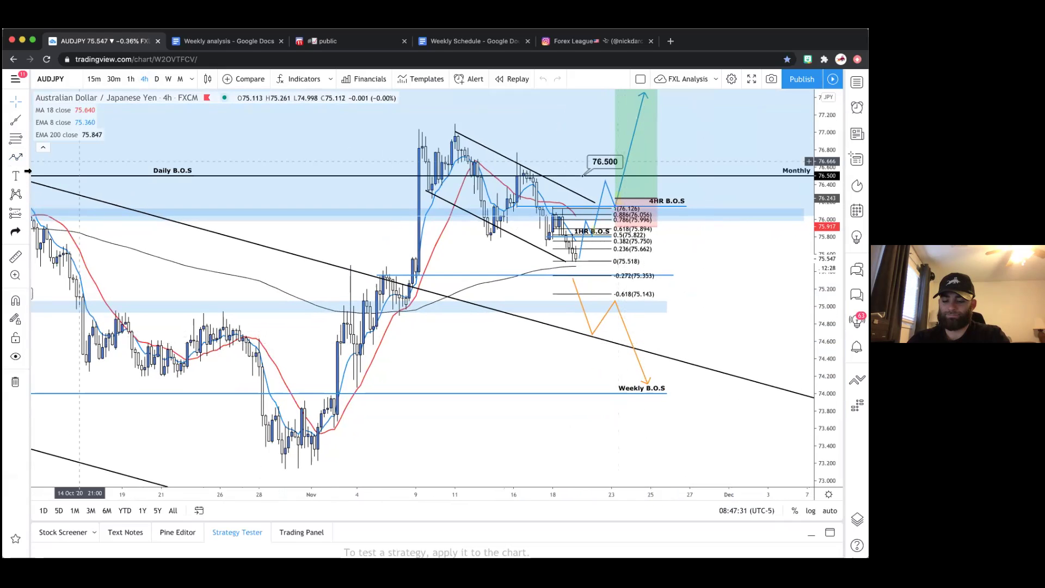
click(24, 157)
click(68, 199)
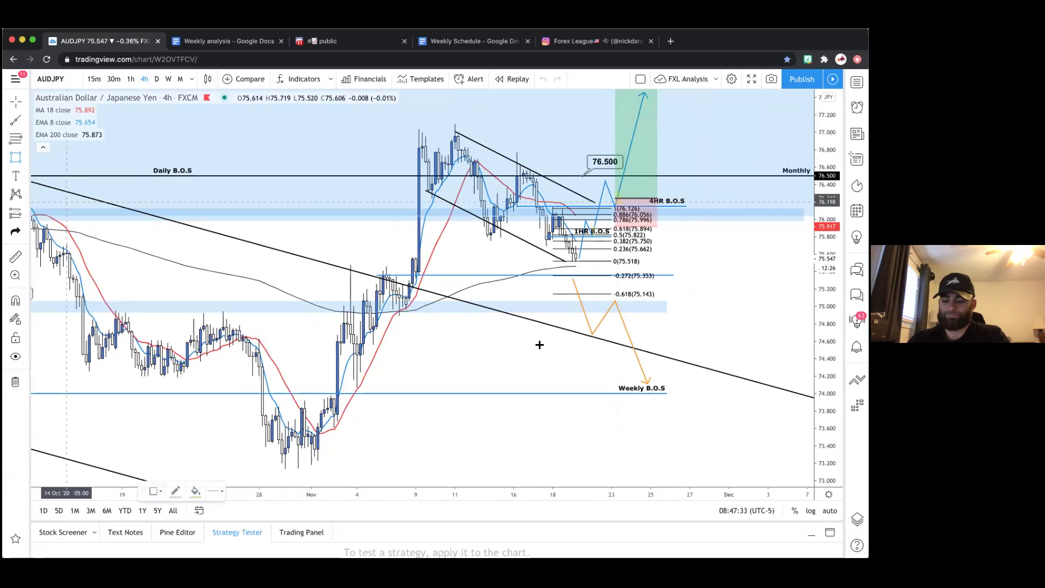
drag(624, 310, 618, 325)
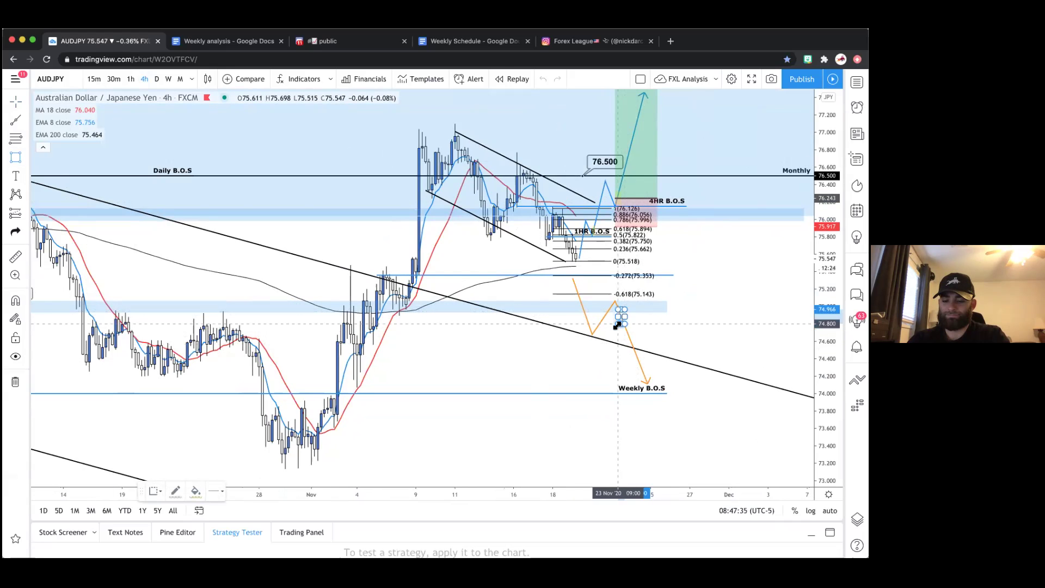
click(660, 328)
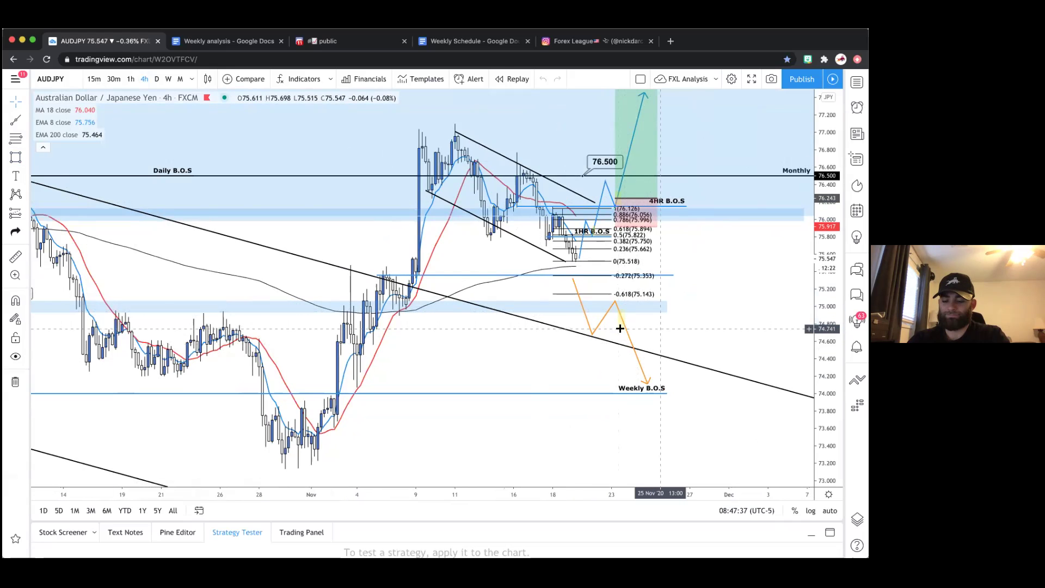
Switch AUDJPY to the 1-hour chart and review the bullish and bearish paths against the long position and B.O.S levels
scroll(660, 328, down, 1)
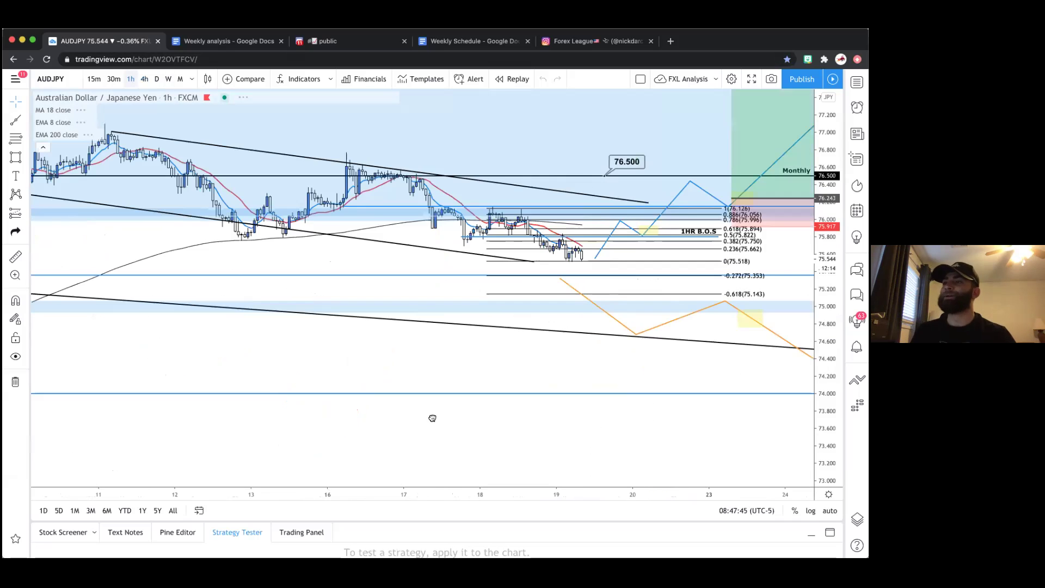
scroll(555, 305, down, 2)
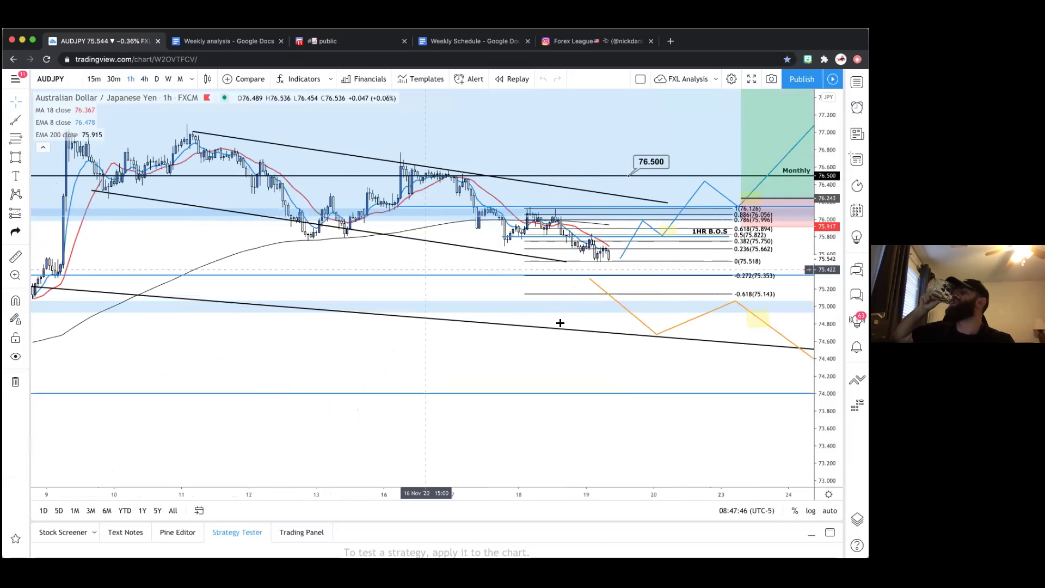
scroll(560, 322, down, 2)
drag(602, 334, 478, 229)
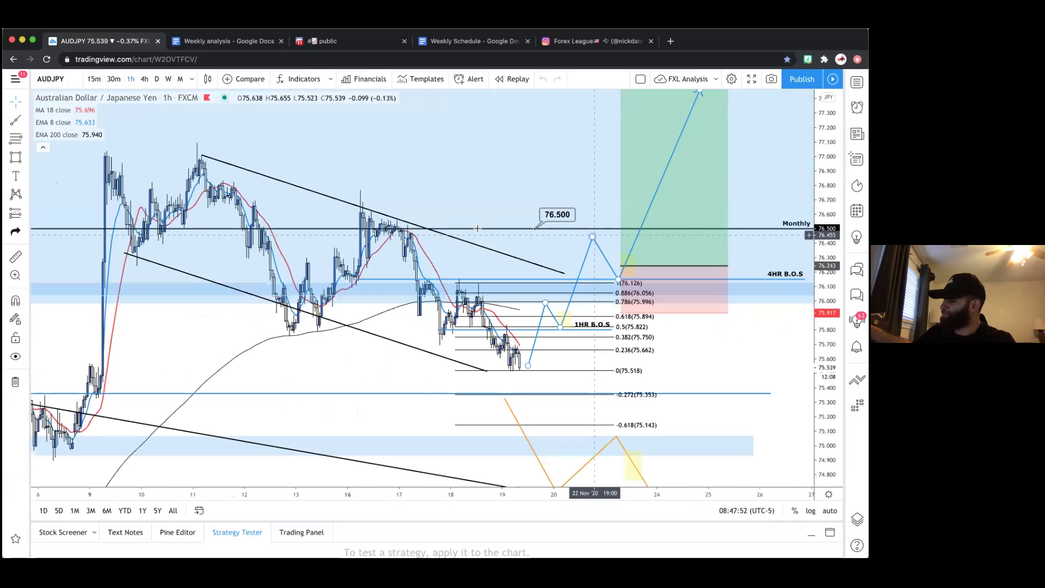
drag(684, 365, 697, 364)
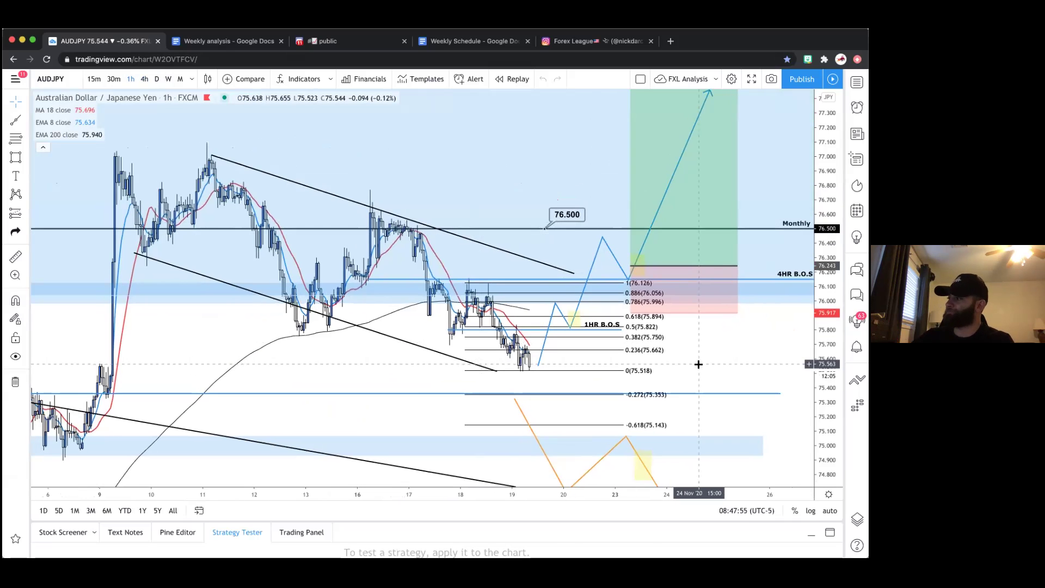
scroll(702, 125, down, 2)
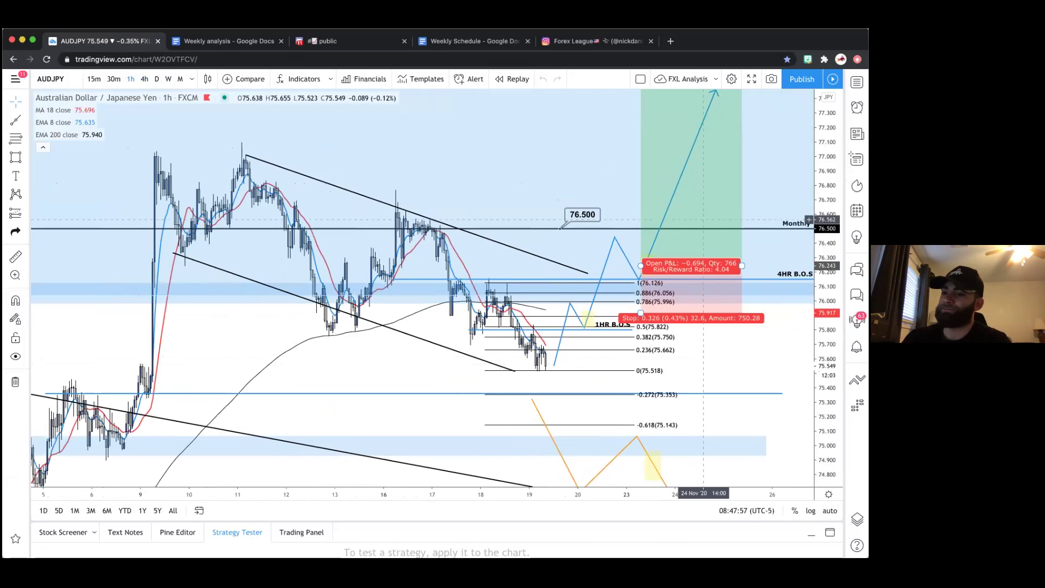
Open USDJPY from the watch list on the daily chart and examine its long-term descending trendline, monthly and weekly levels, and latest price action
click(856, 83)
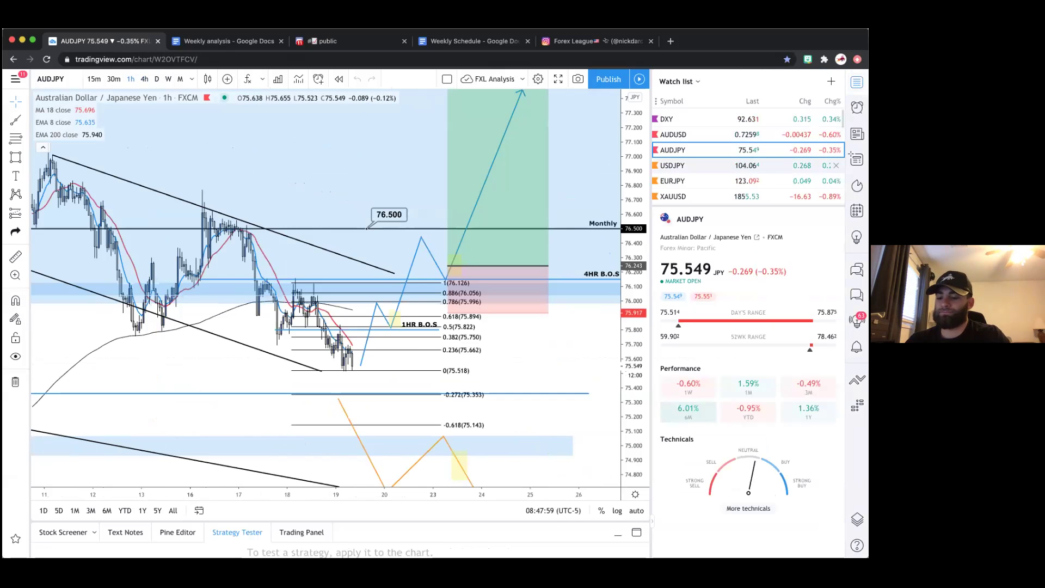
click(157, 79)
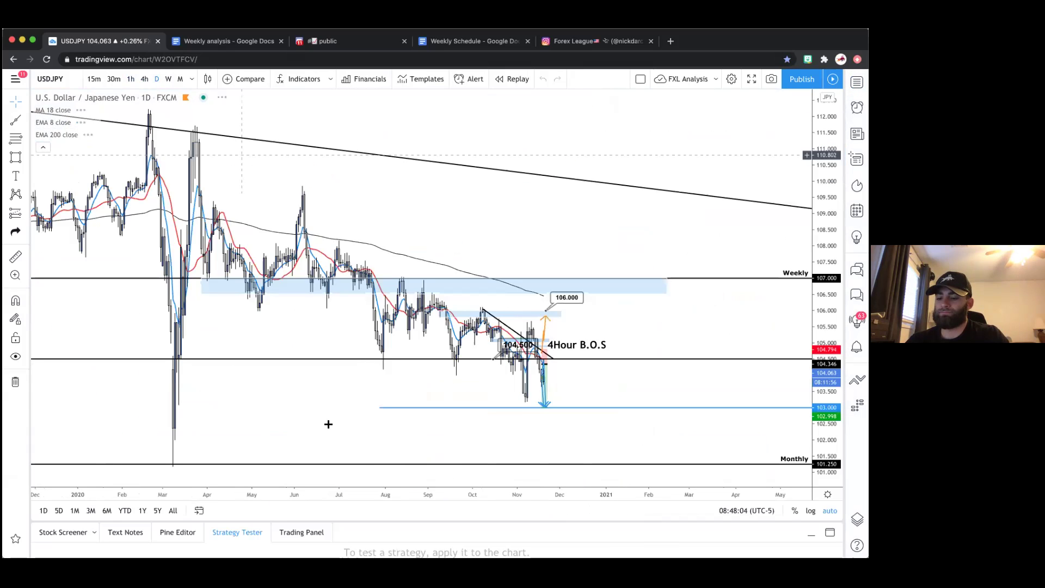
click(392, 464)
click(392, 464)
click(392, 464)
click(392, 464)
click(392, 465)
click(392, 464)
click(394, 464)
click(396, 465)
click(396, 464)
click(396, 465)
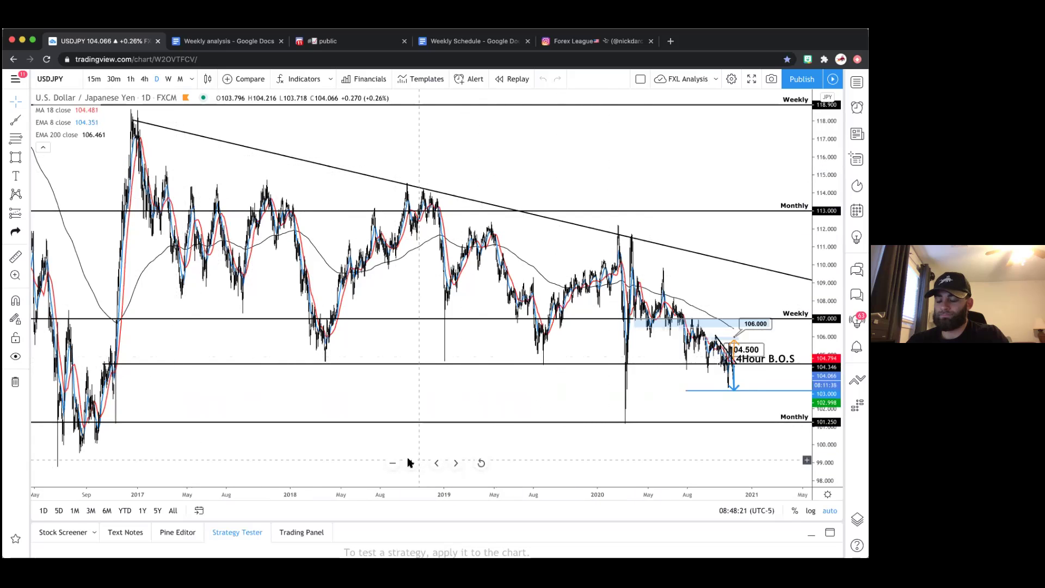
scroll(408, 460, up, 7)
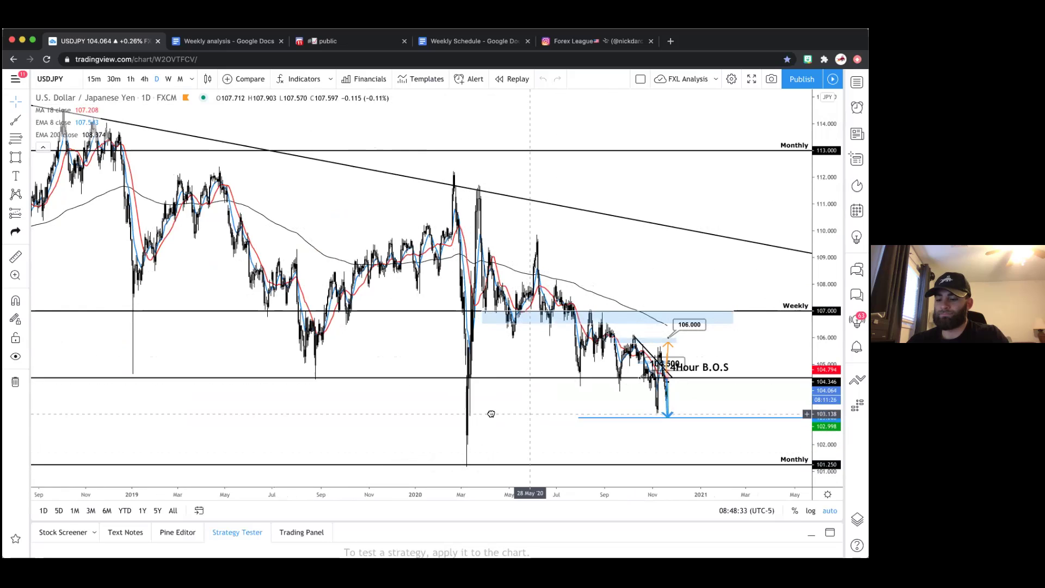
drag(491, 413, 467, 410)
scroll(422, 306, up, 3)
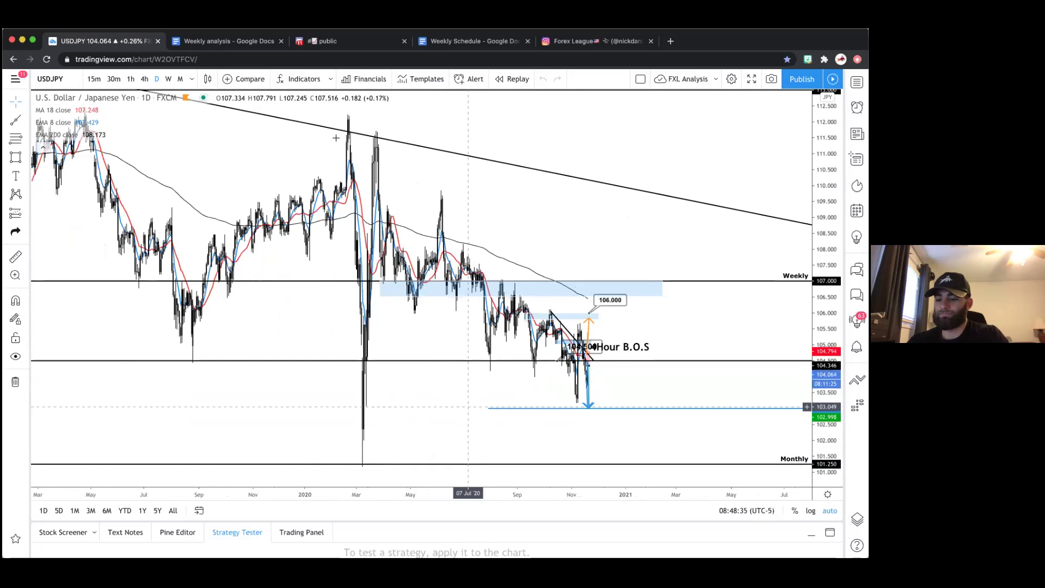
scroll(338, 240, up, 1)
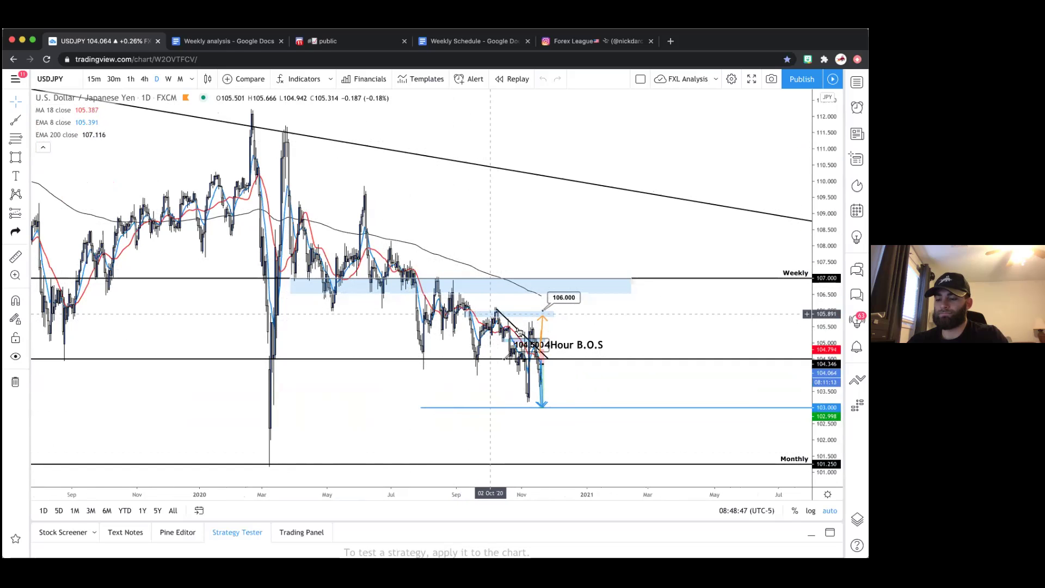
scroll(615, 321, left, 2)
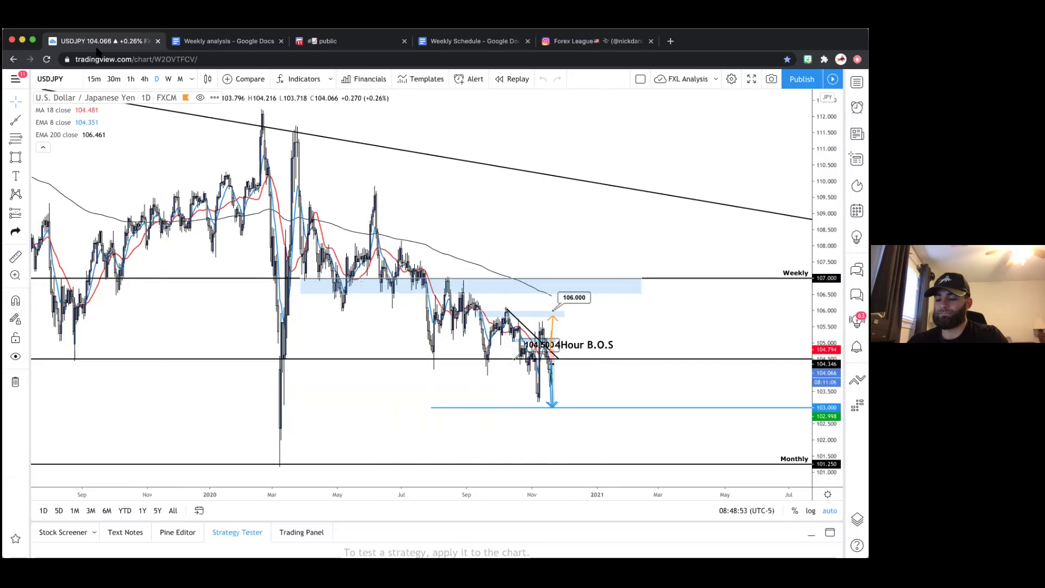
Switch USDJPY to the 4-hour chart and examine the descending trendline, 4Hour B.O.S zones, 104.500 level and existing short setup towards 103.000
click(143, 79)
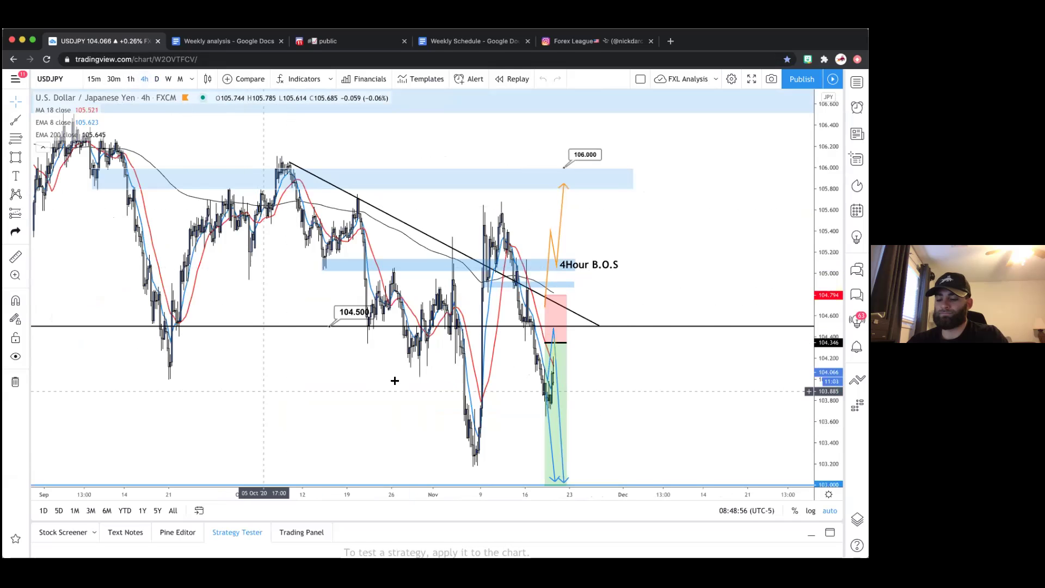
scroll(394, 384, left, 5)
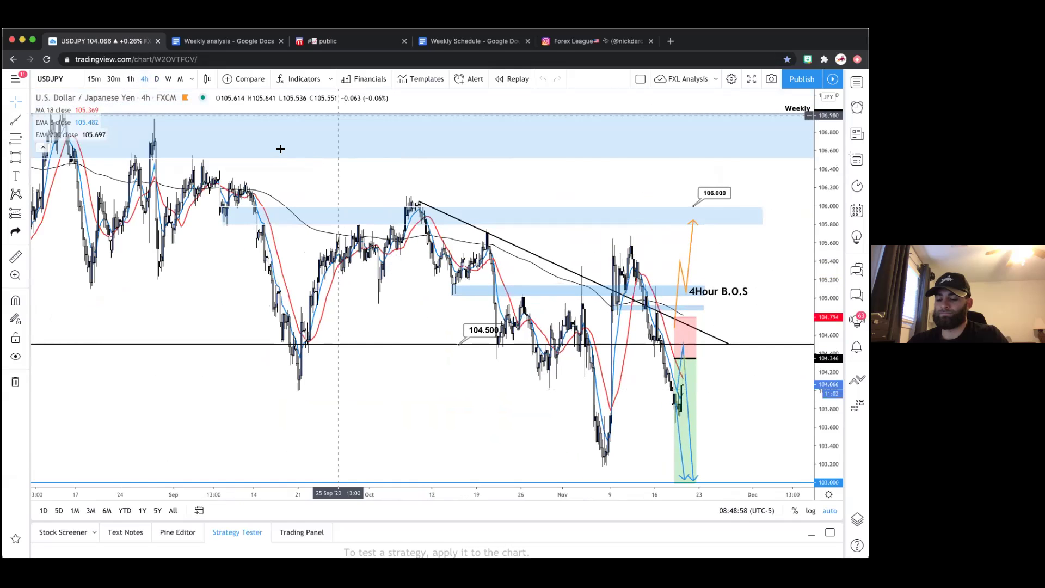
scroll(251, 161, left, 2)
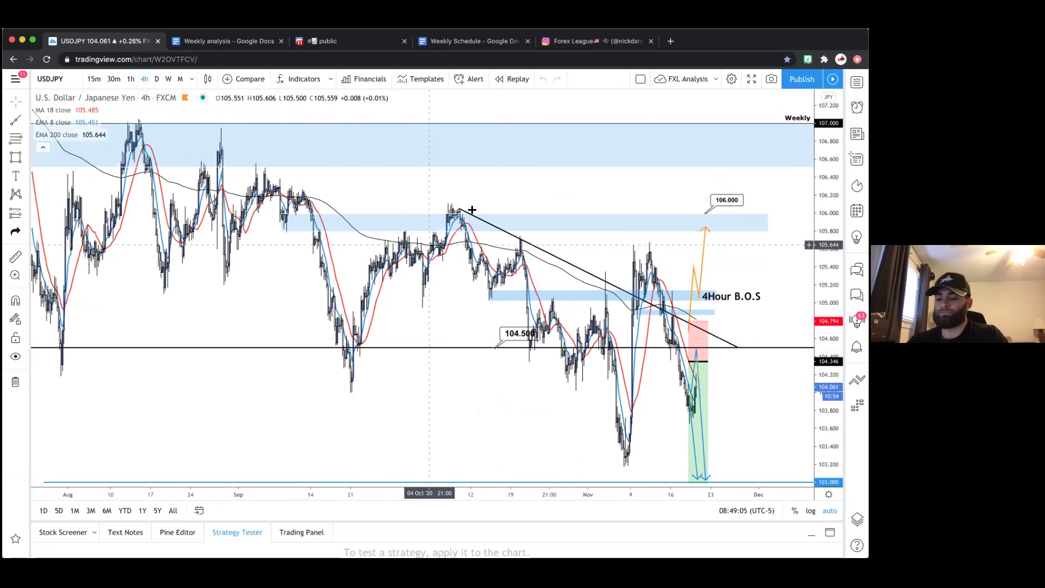
scroll(471, 329, up, 4)
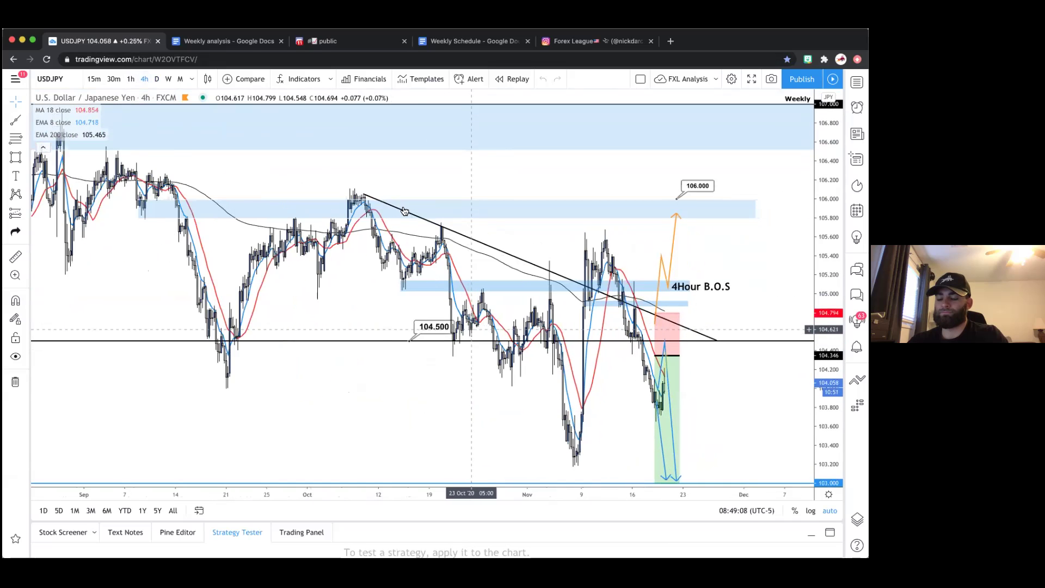
scroll(351, 184, up, 2)
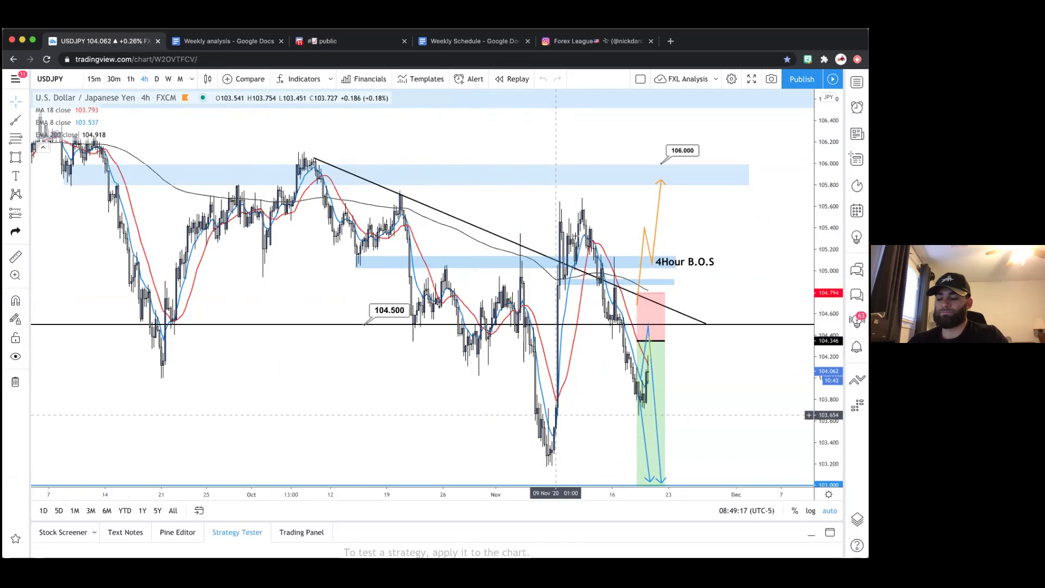
scroll(572, 207, up, 3)
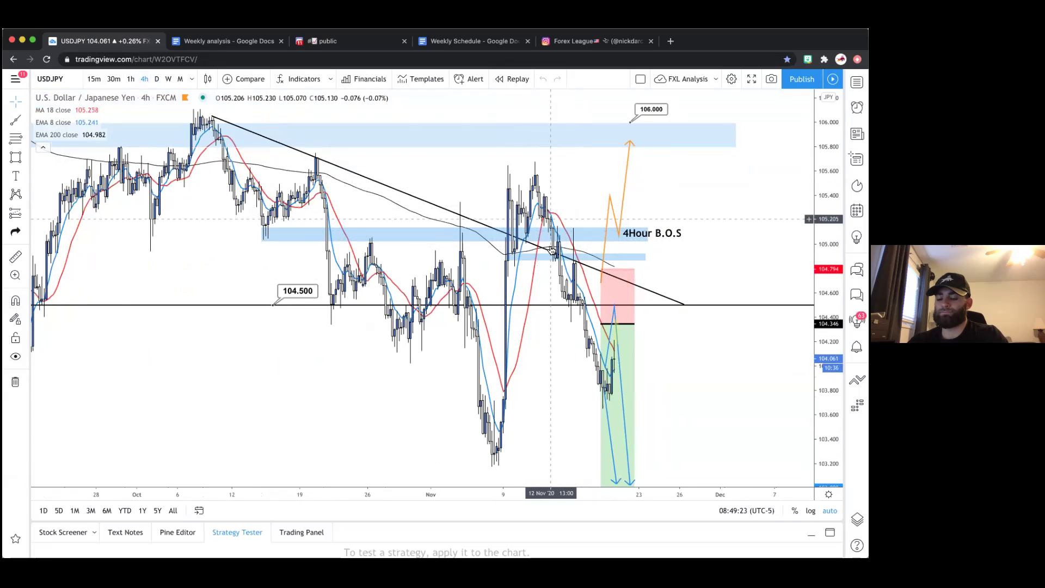
drag(659, 349, 623, 345)
drag(829, 322, 829, 352)
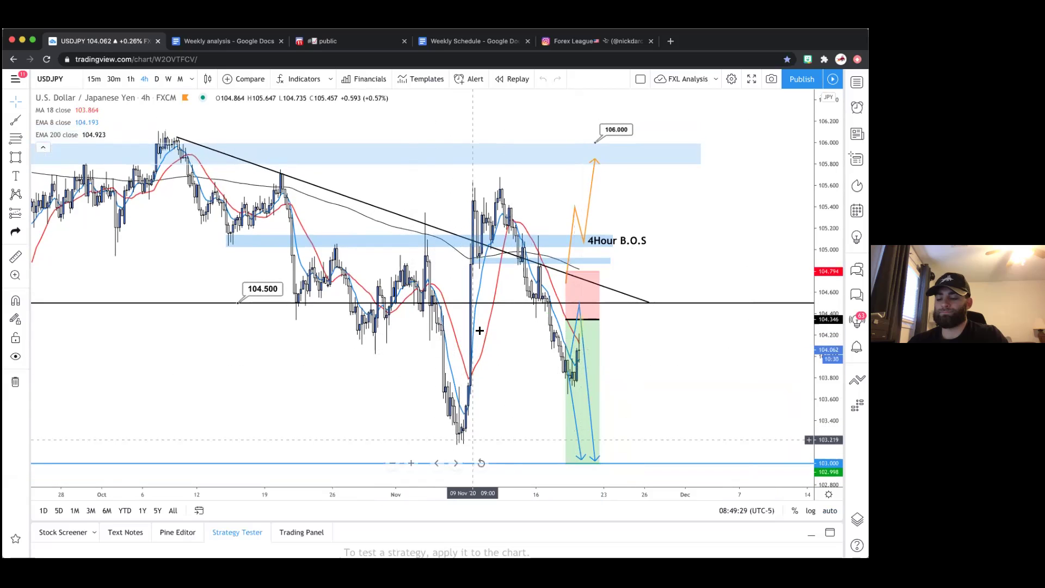
scroll(497, 374, right, 3)
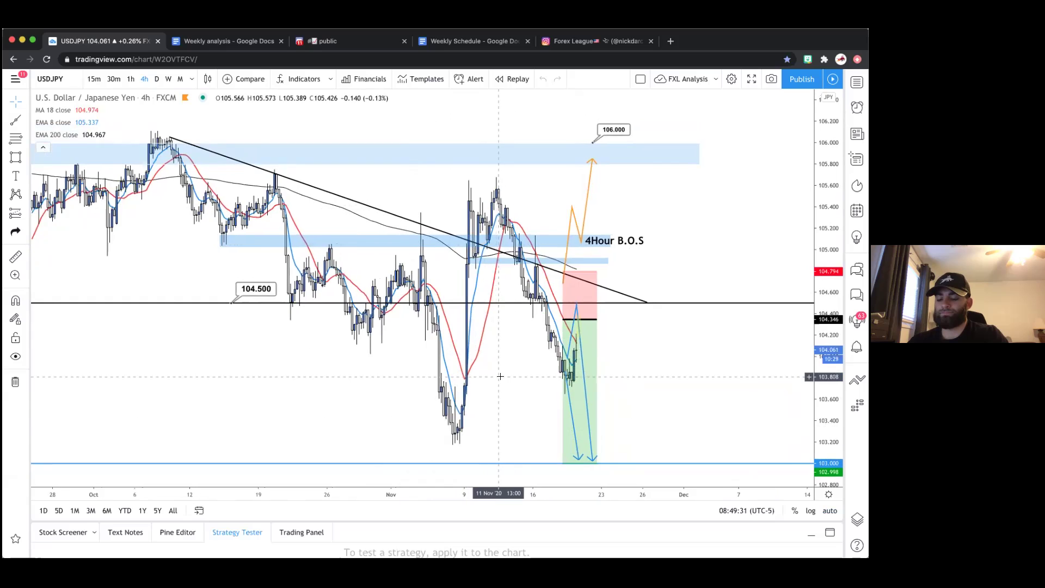
scroll(572, 372, left, 4)
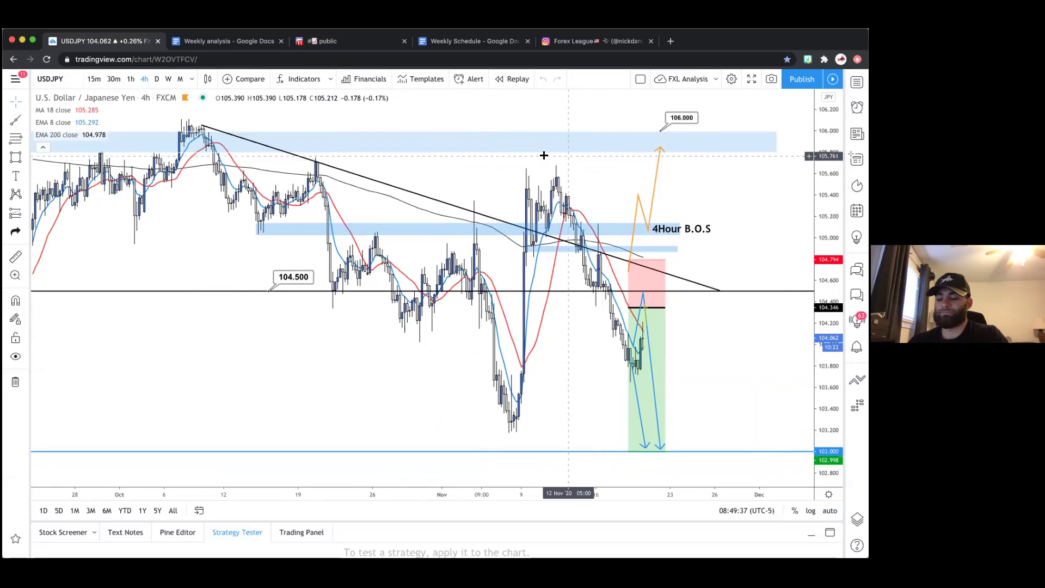
scroll(750, 245, up, 1)
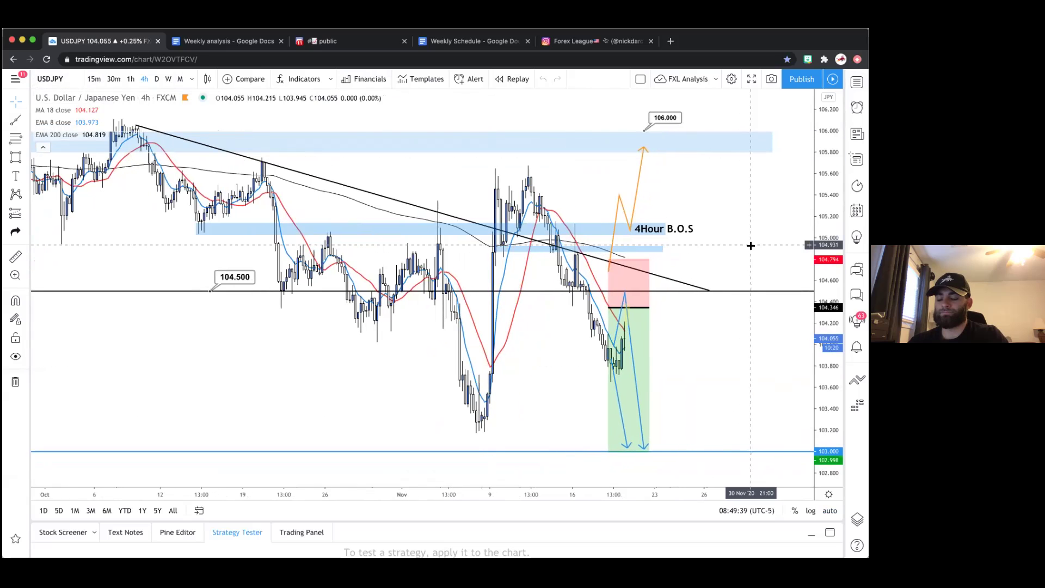
click(643, 308)
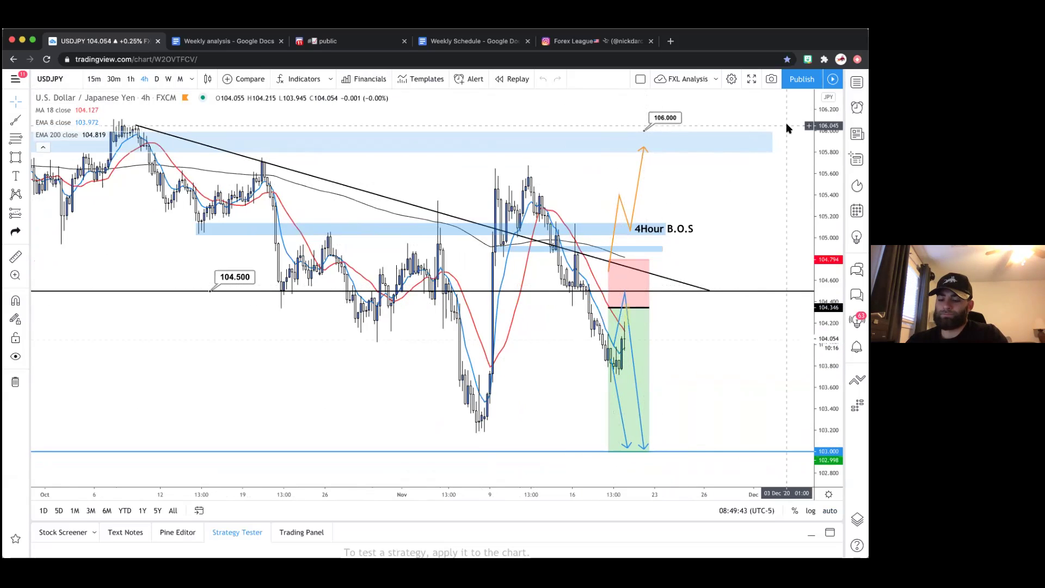
Check DXY's 4-hour chart from the watch list, return to USDJPY with the 103.000 level in view, and hide the list
click(857, 82)
click(666, 118)
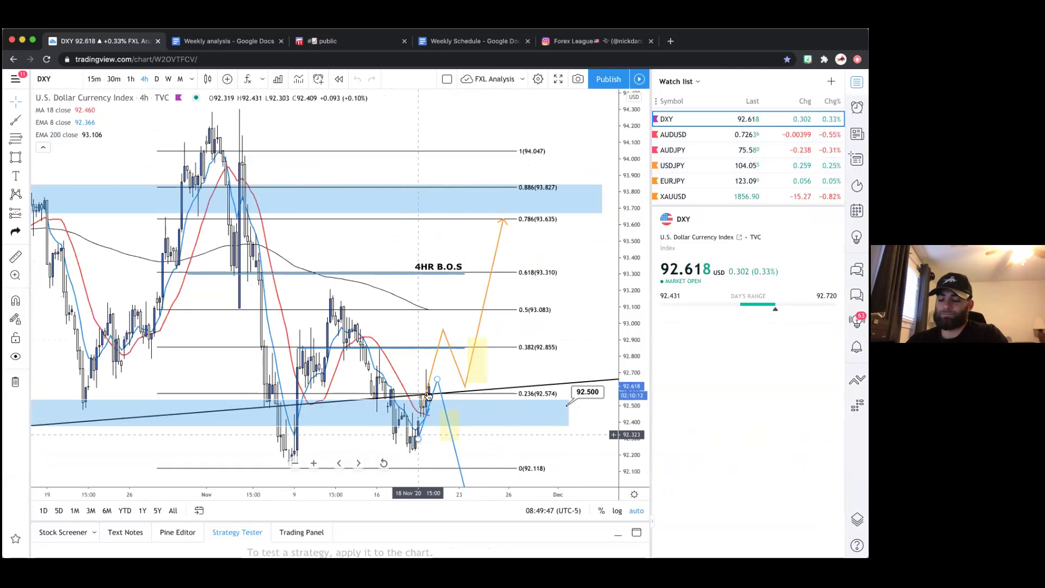
key(Down)
key(Down)
key(Down)
click(446, 311)
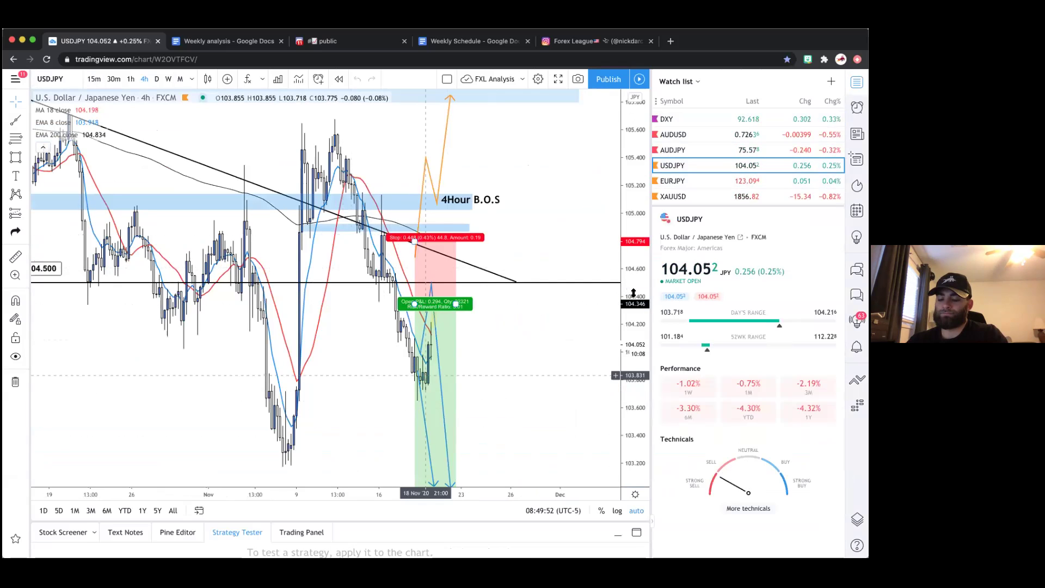
click(593, 295)
drag(633, 293, 633, 333)
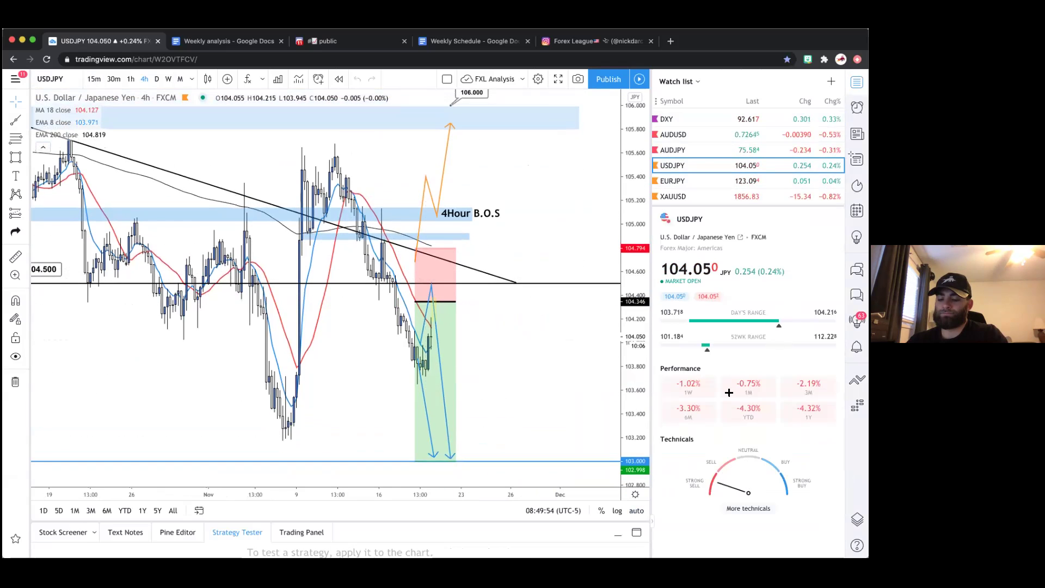
click(857, 82)
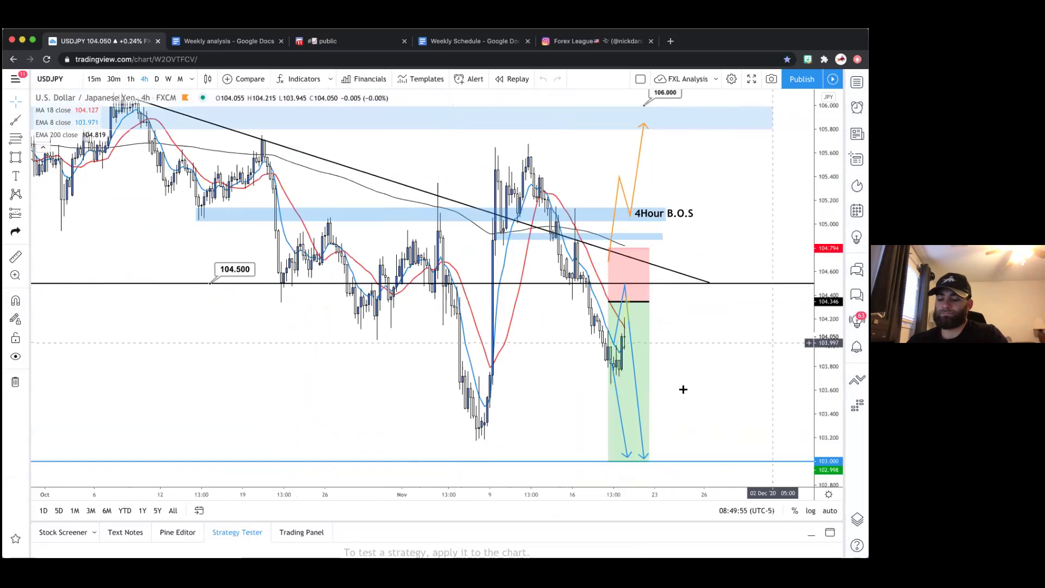
Delete the blue bearish paths, the orange bullish path and the short position from the USDJPY 4-hour chart
scroll(730, 392, up, 1)
scroll(514, 288, up, 4)
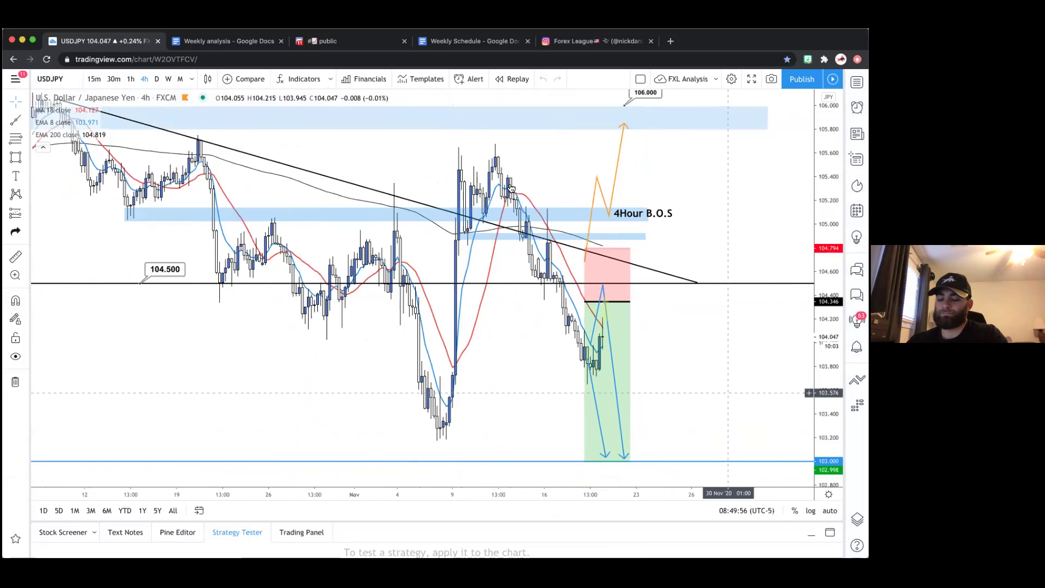
scroll(515, 301, up, 1)
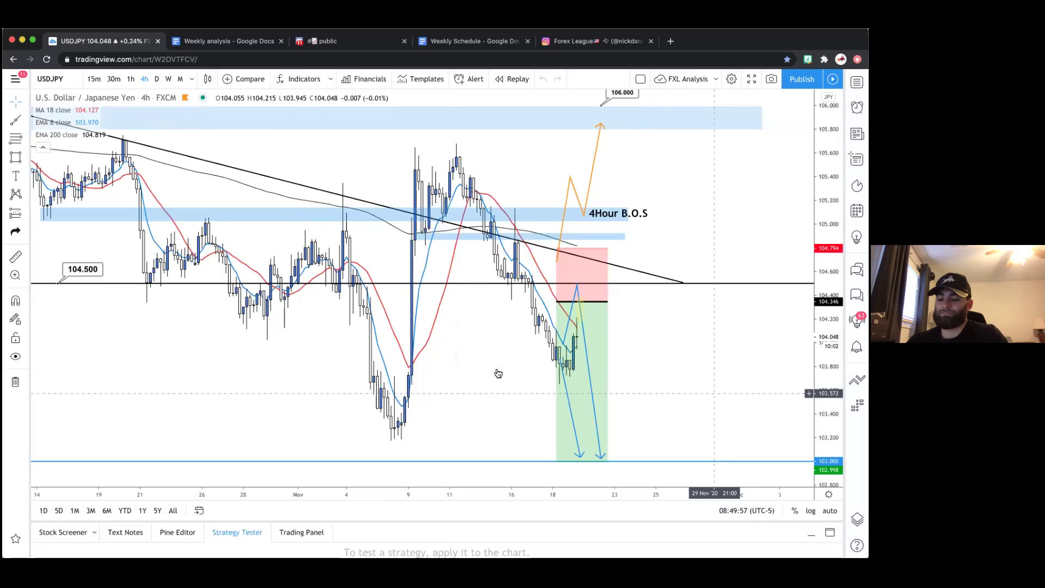
scroll(482, 340, up, 1)
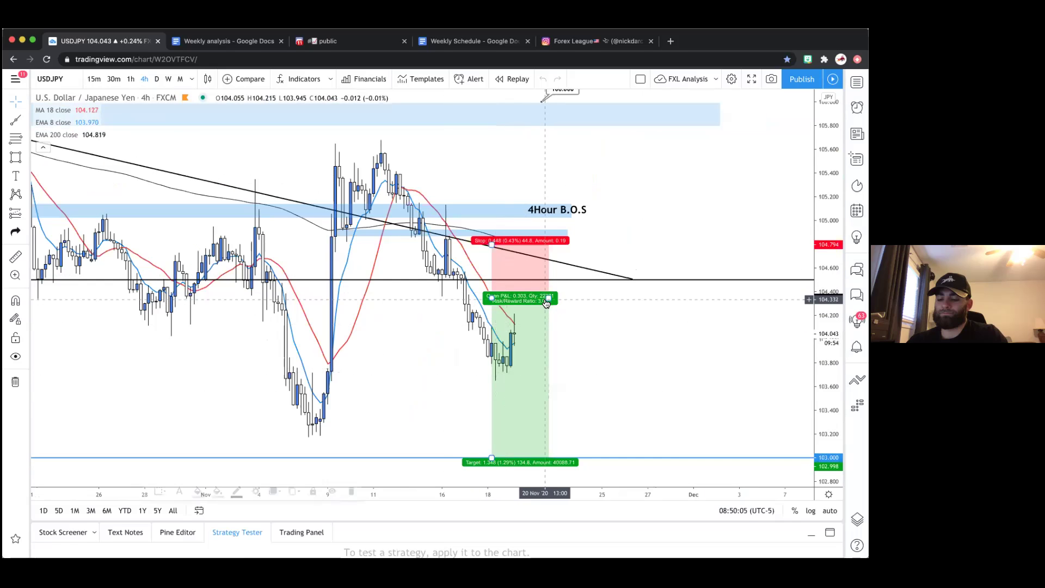
key(Delete)
scroll(563, 305, down, 1)
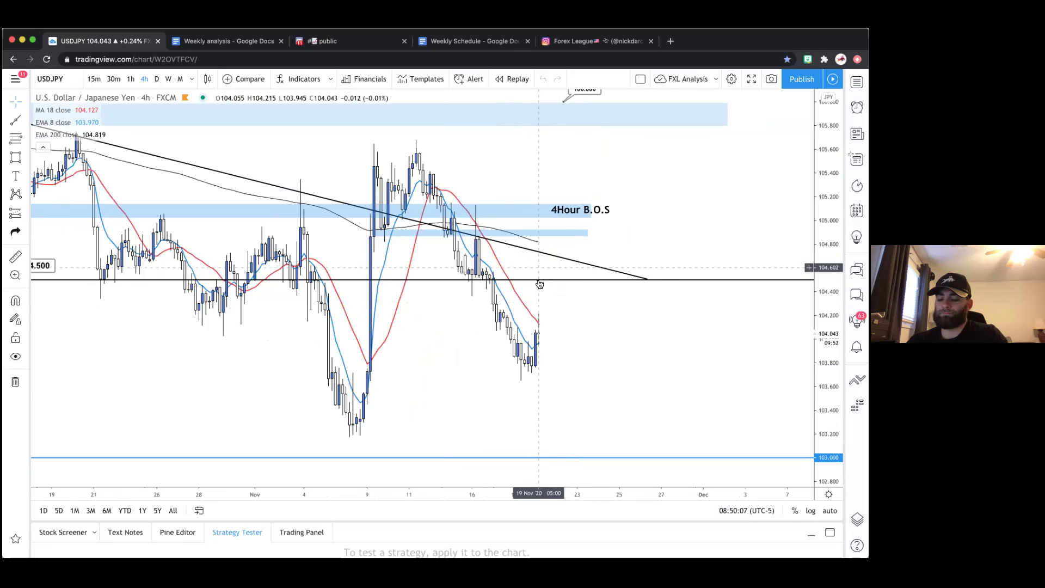
Draw a bearish path on the USDJPY 4-hour chart from about 104.100 up to the 104.500 level and down to 103.000
scroll(544, 338, up, 1)
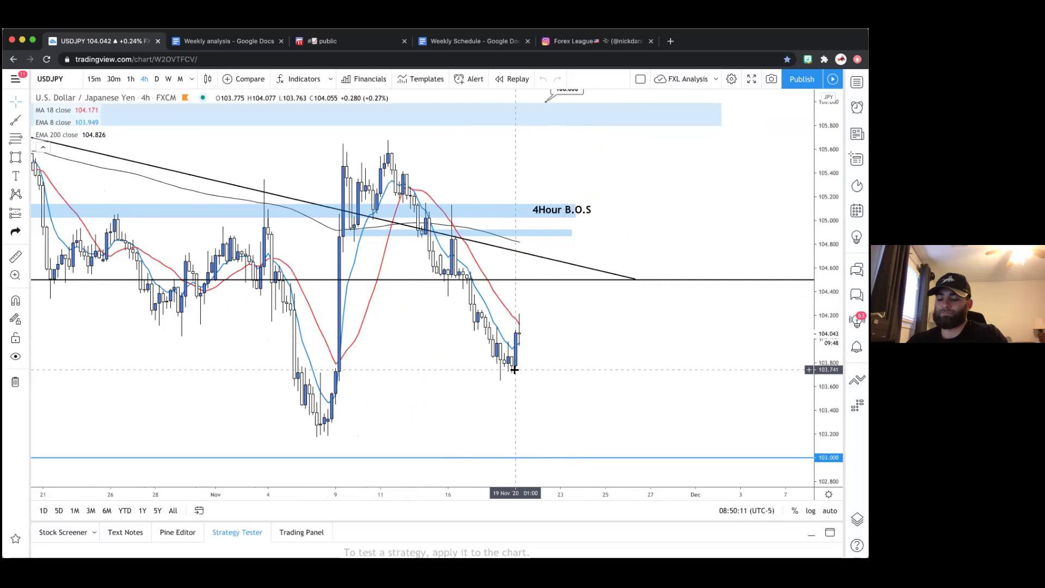
drag(500, 370, 470, 371)
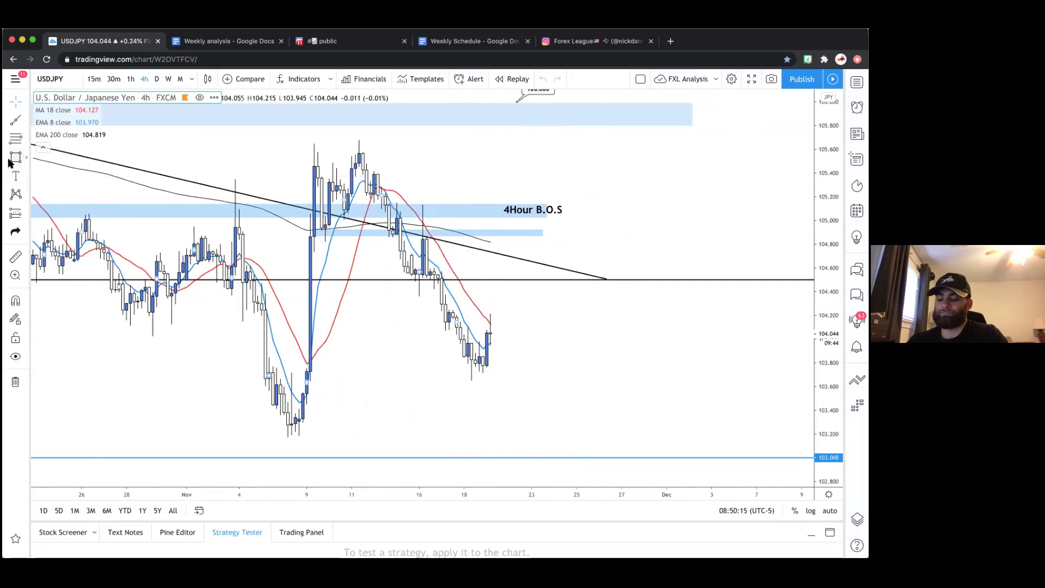
click(26, 158)
click(60, 179)
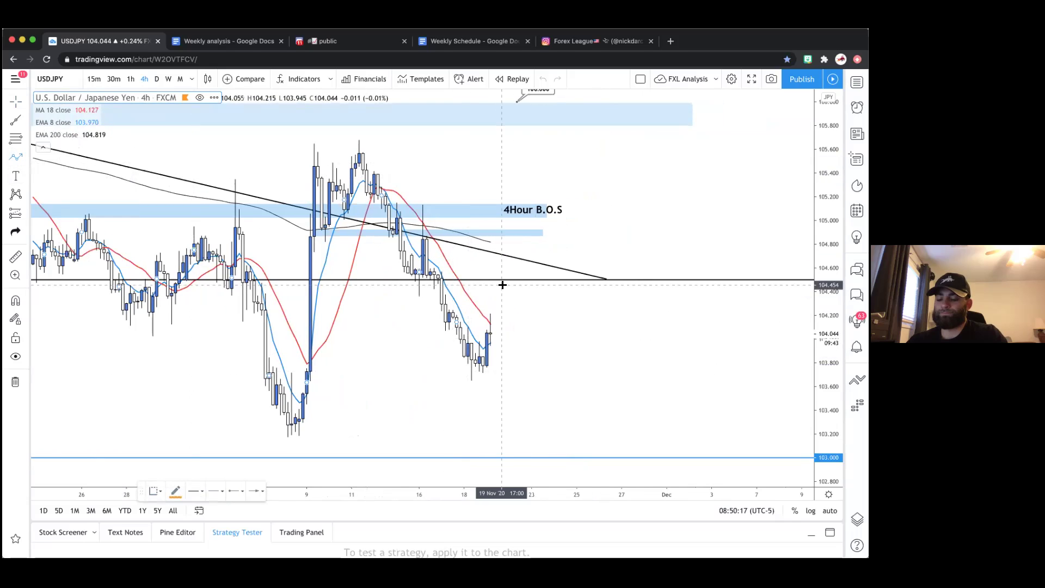
click(493, 327)
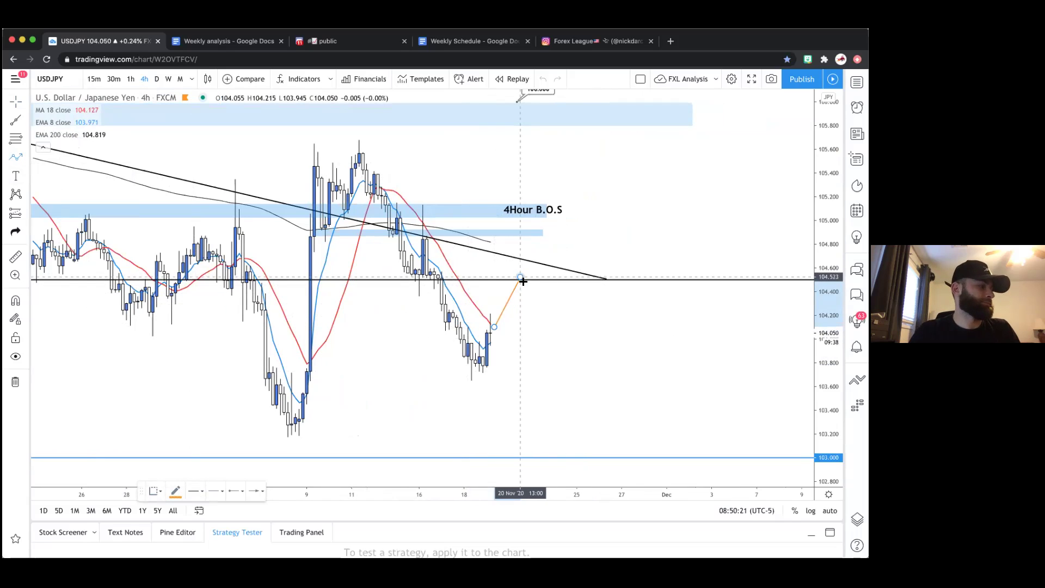
click(522, 280)
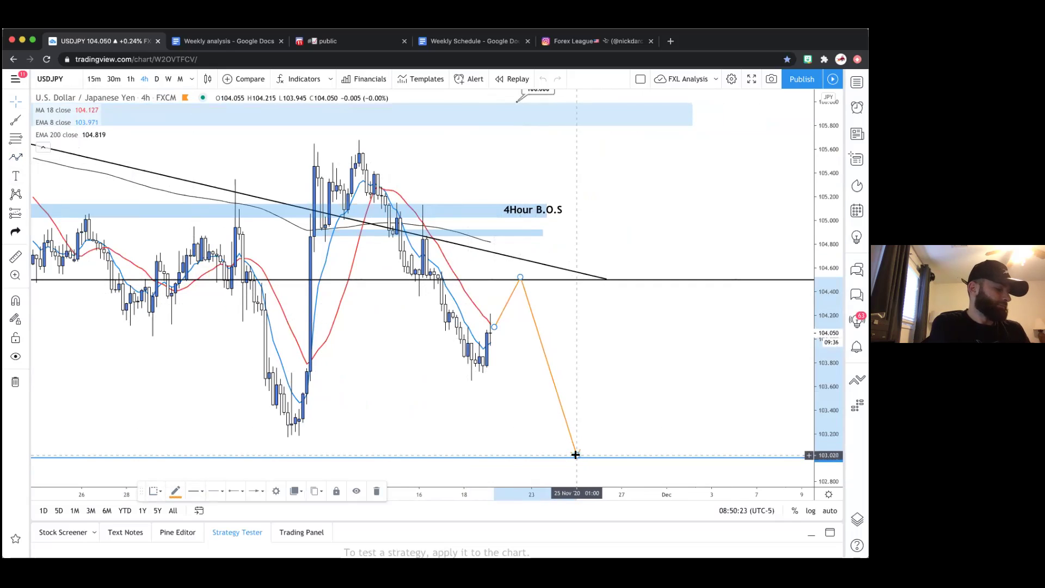
double_click(575, 454)
Set the line color of the new bearish path to blue
click(394, 312)
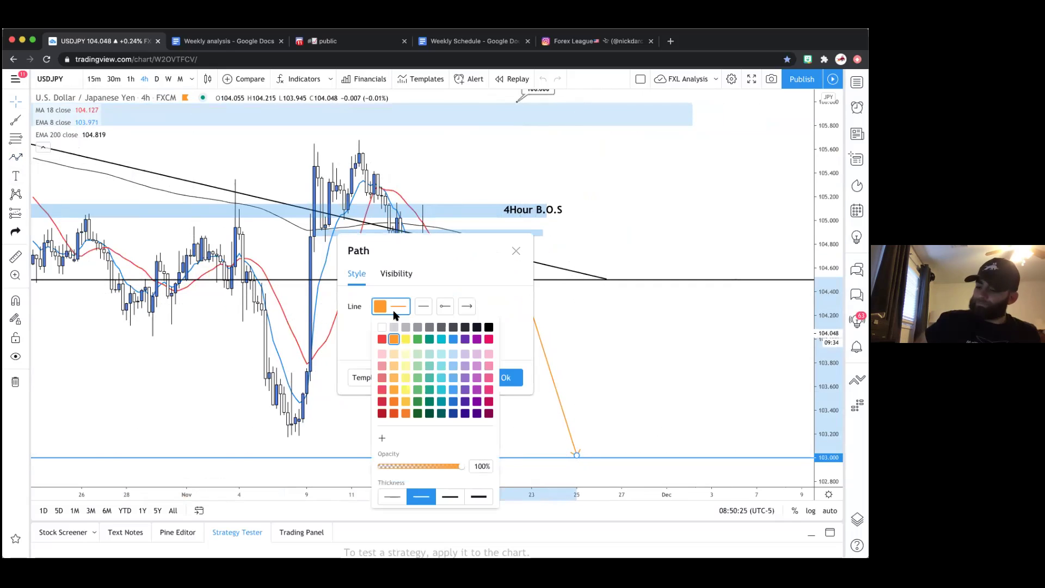
click(506, 373)
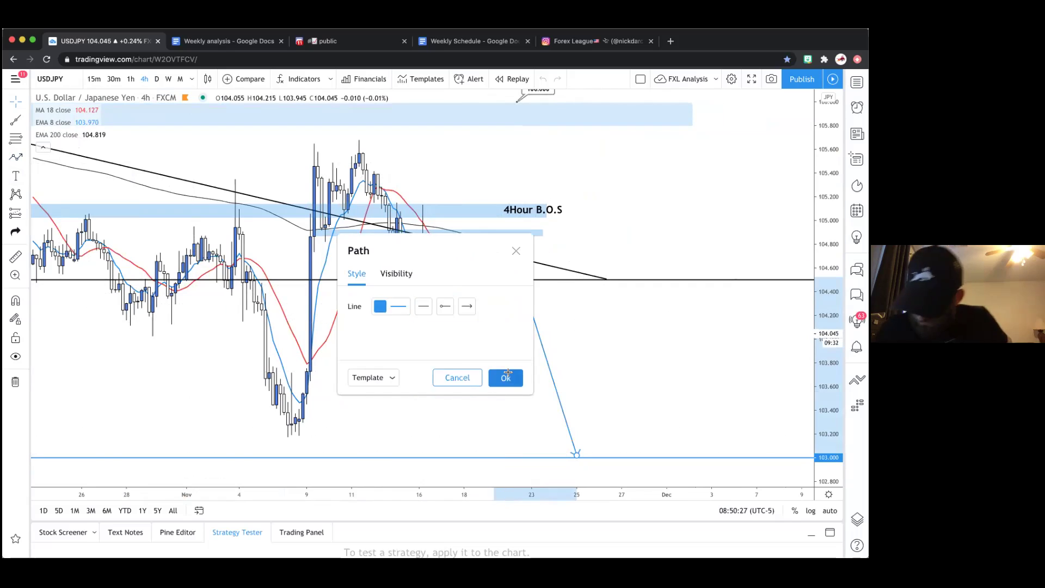
click(506, 376)
Shorten the blue path's rising first leg and shift the whole path slightly toward future dates
click(494, 328)
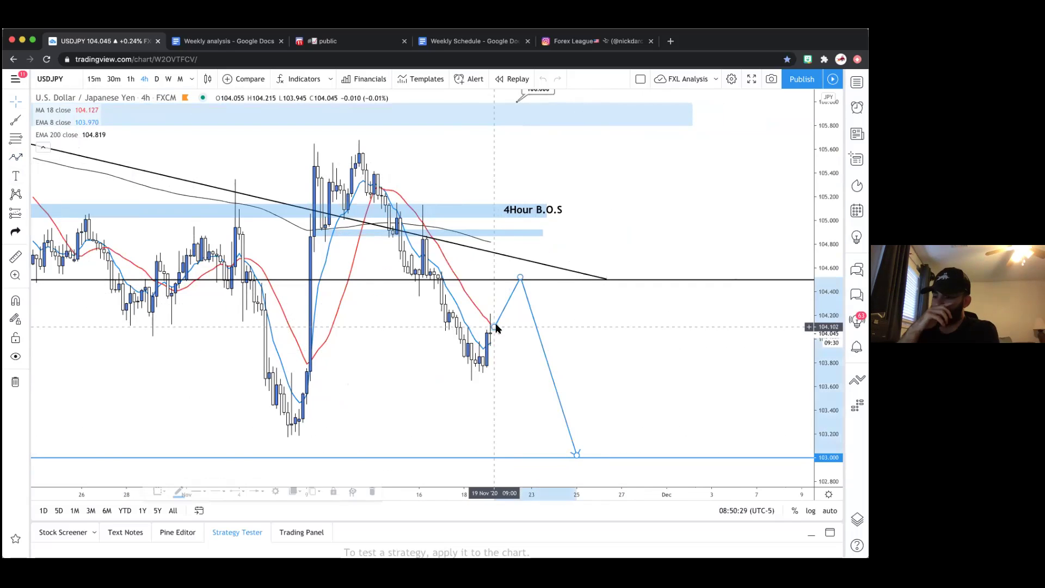
click(520, 316)
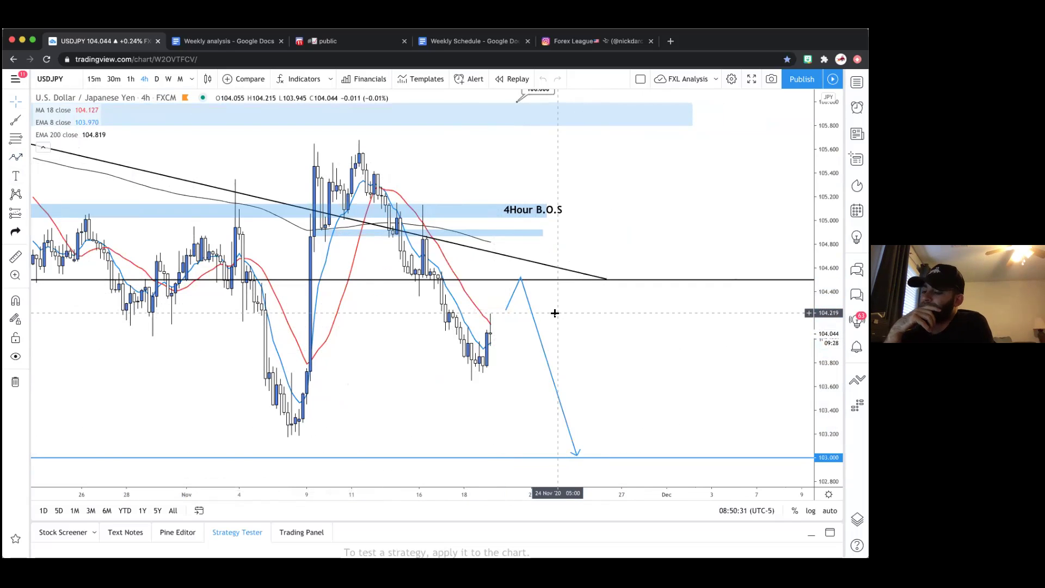
drag(536, 323, 552, 320)
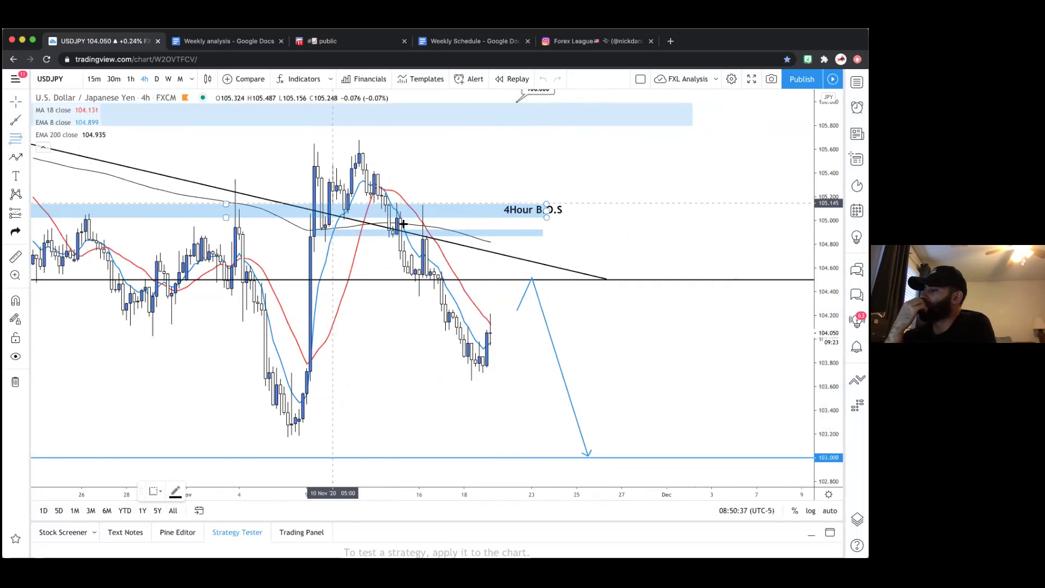
Draw a Fibonacci retracement from 104.867 to 103.641 and mark the zone between 104.500 and the 0.618 level with a yellow rectangle
click(416, 235)
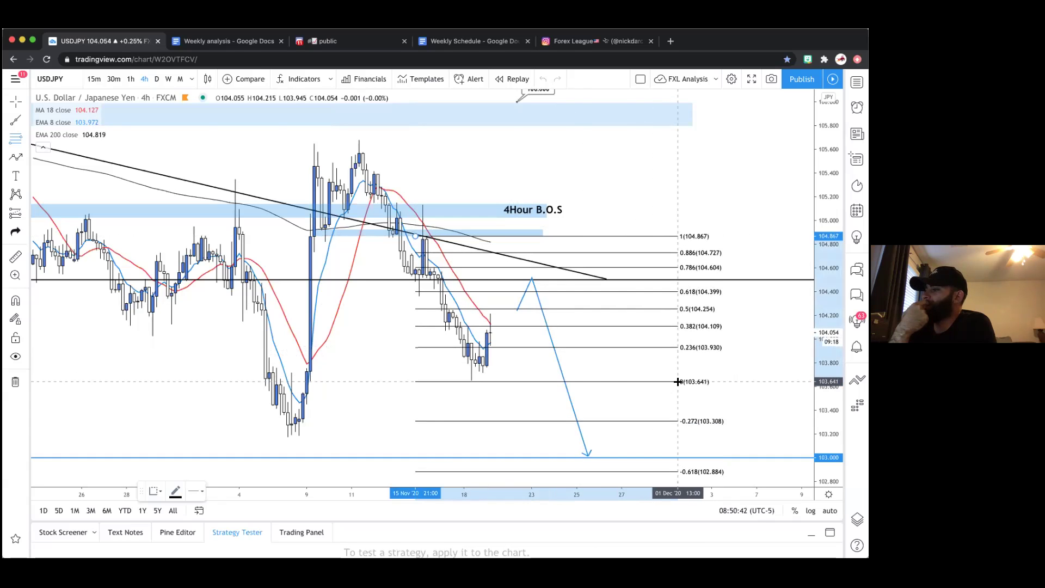
click(678, 382)
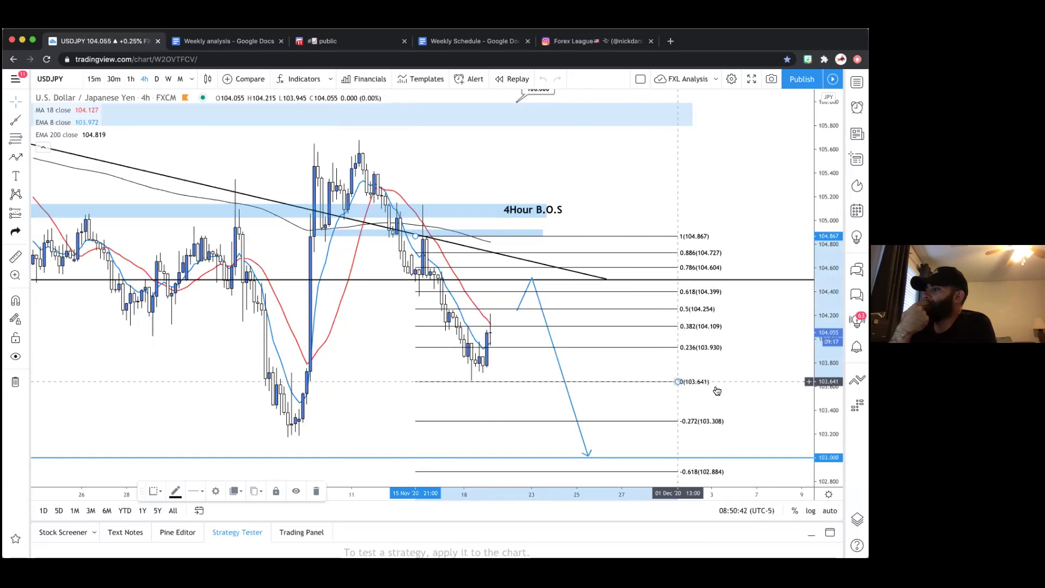
click(13, 160)
click(64, 199)
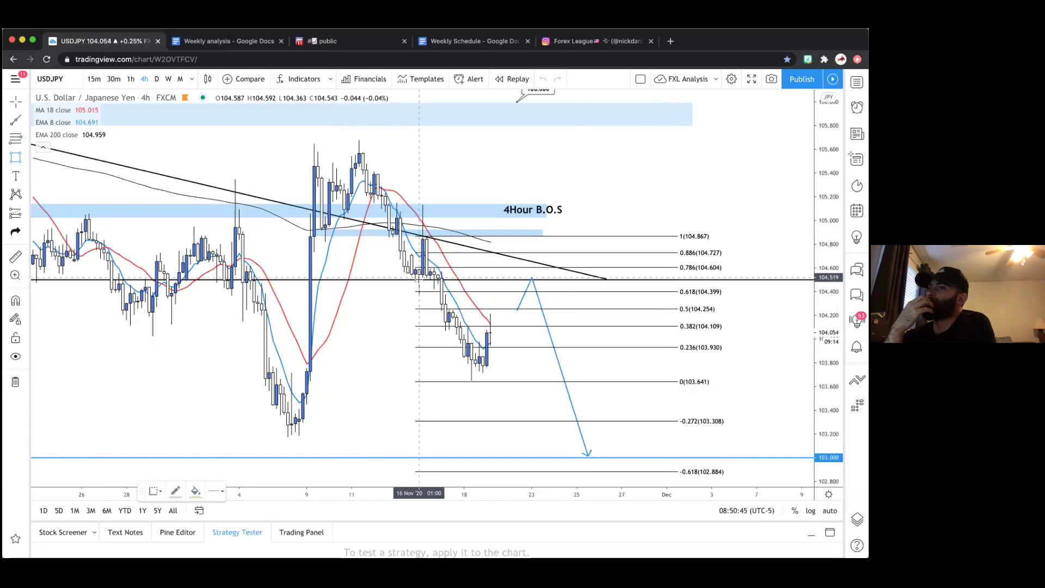
drag(415, 280, 671, 295)
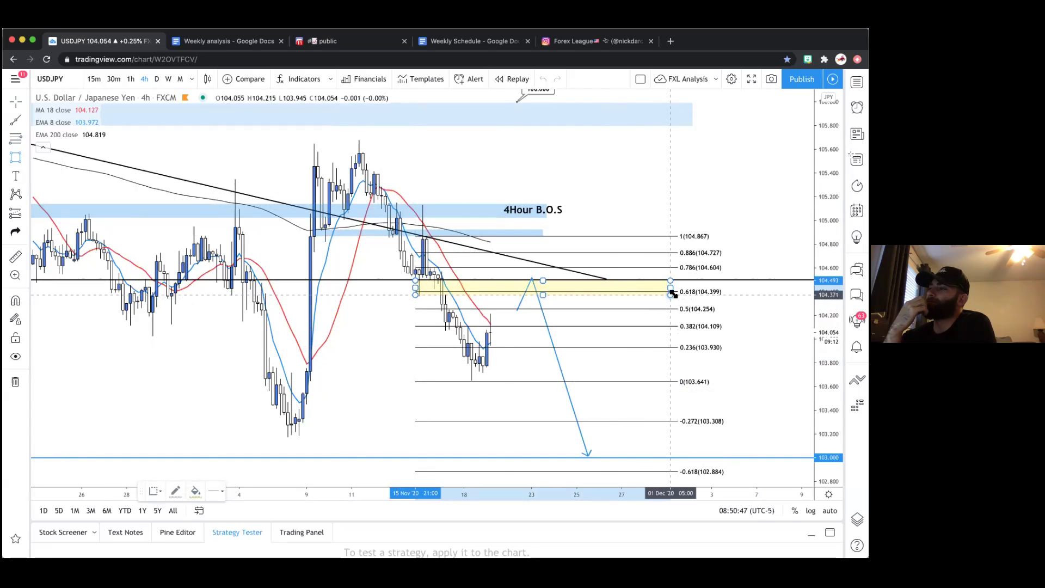
double_click(675, 291)
click(779, 328)
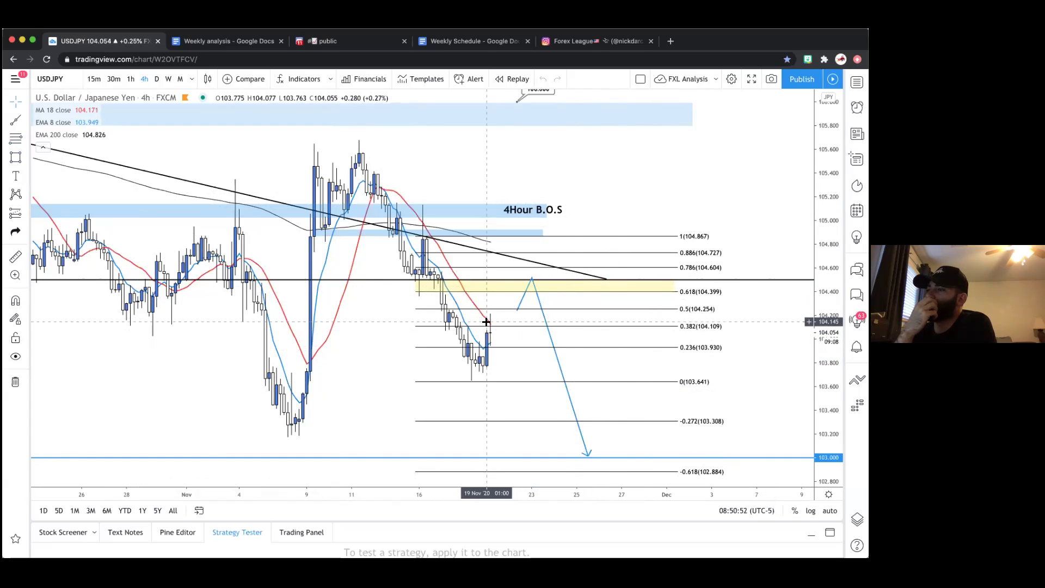
Draw a small yellow rectangle over the start of the path's falling leg, from about 104.263 to 104.041
click(523, 295)
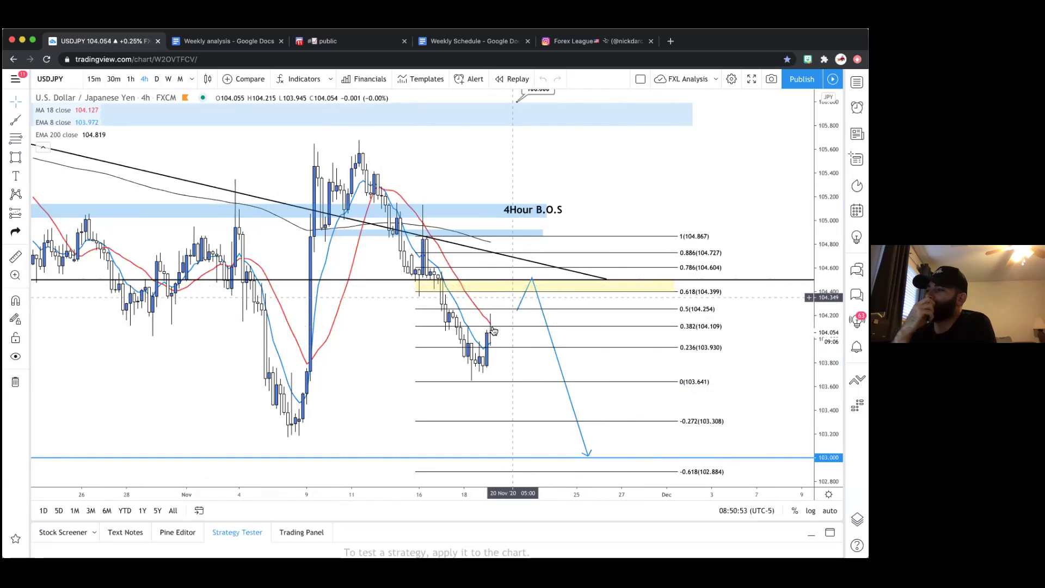
click(532, 287)
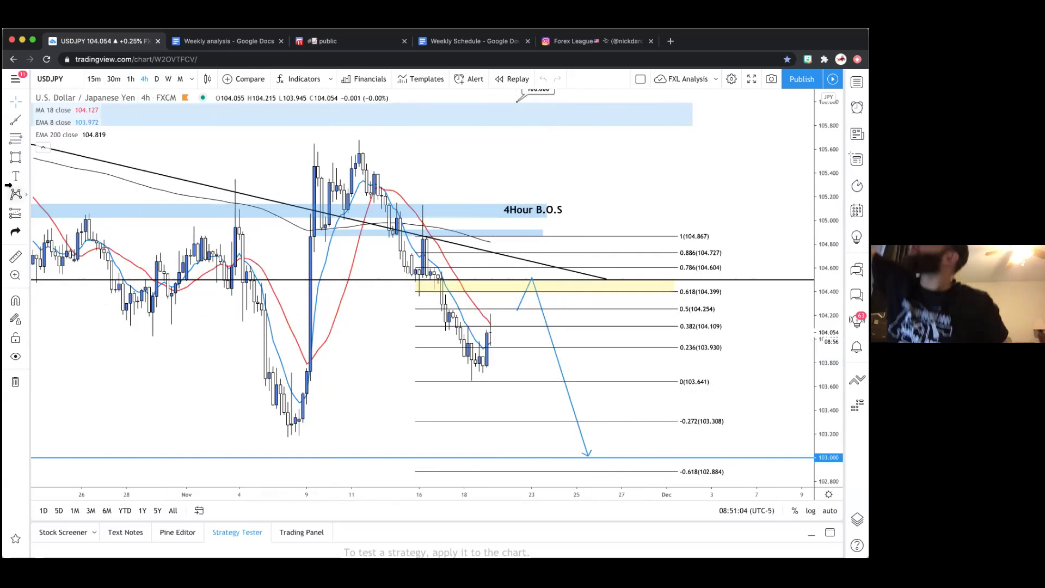
click(13, 158)
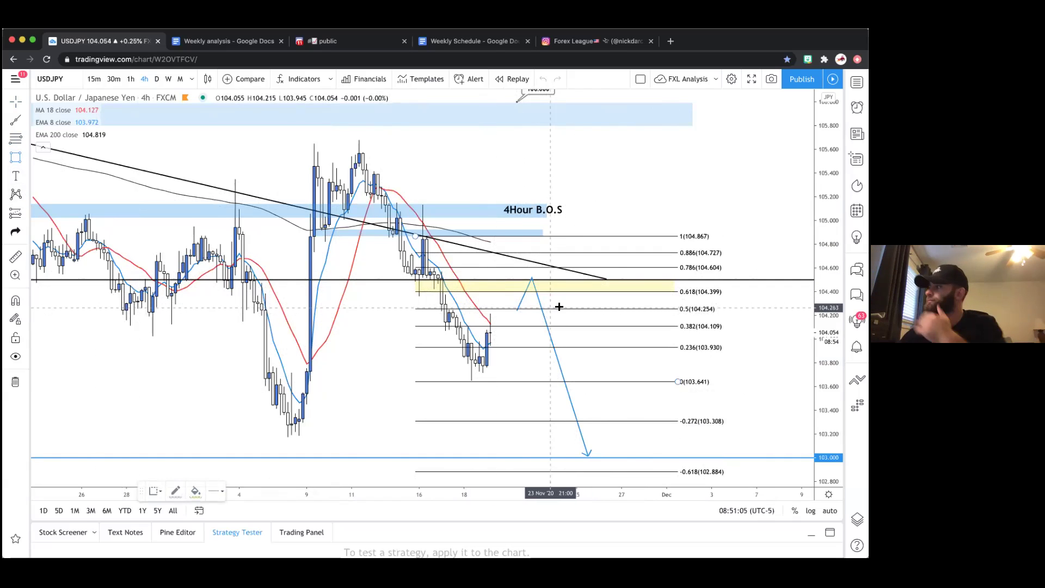
drag(542, 329, 540, 333)
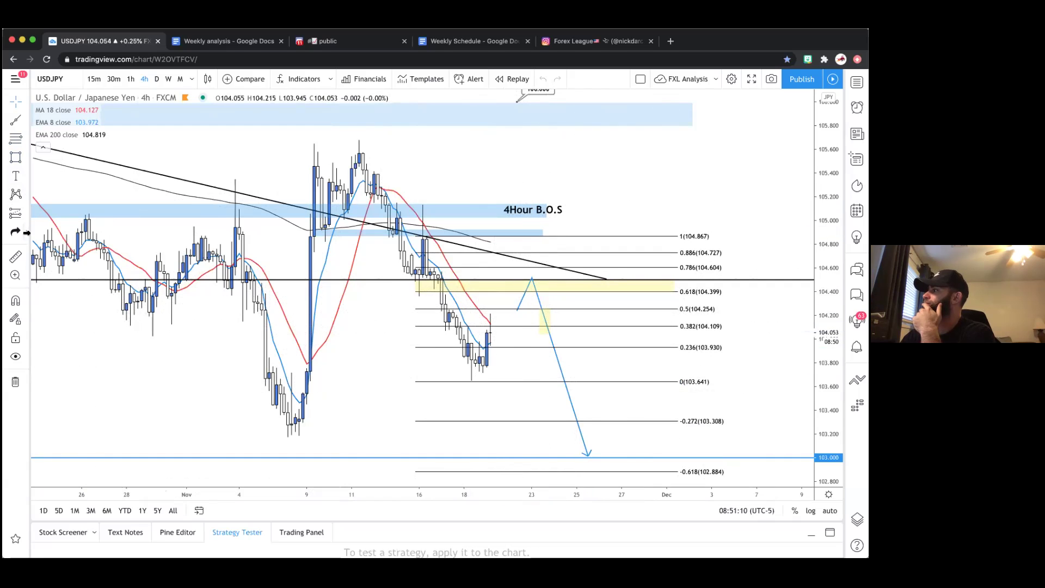
Place a short position entering at about 104.176, with its stop at about 104.636 and target at about 103.002
click(26, 213)
click(74, 235)
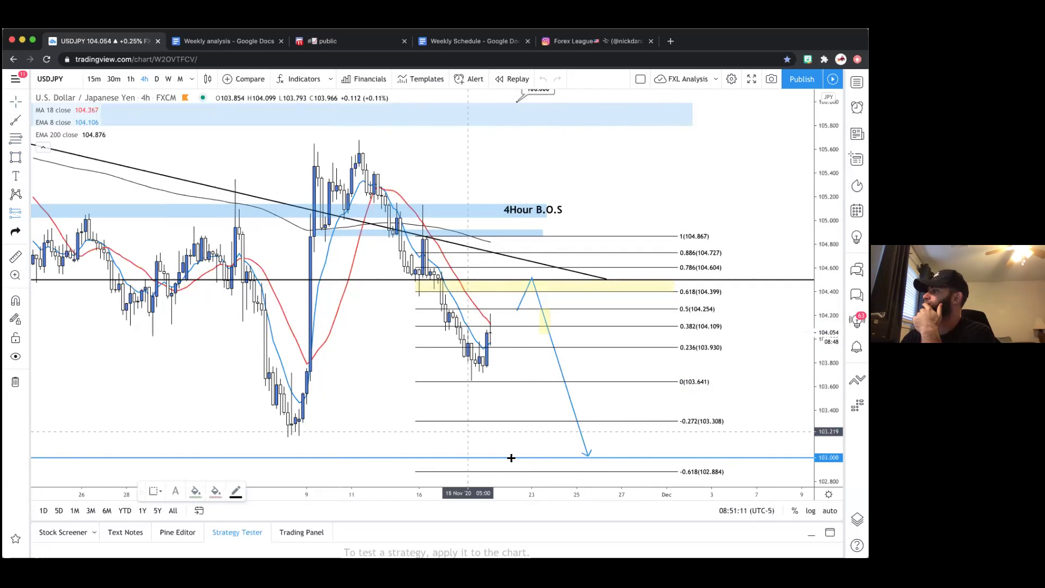
click(544, 317)
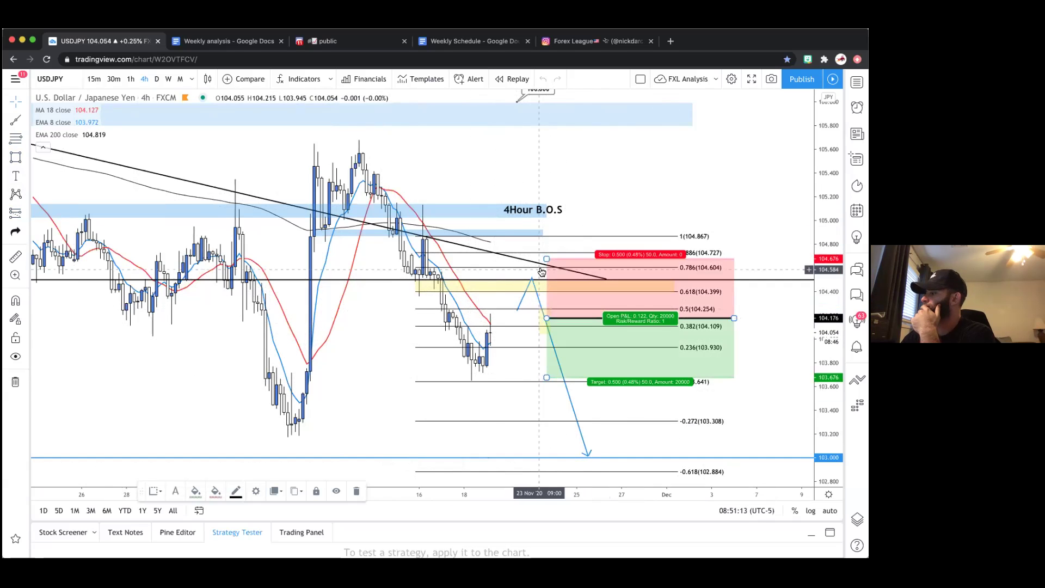
drag(547, 260, 546, 263)
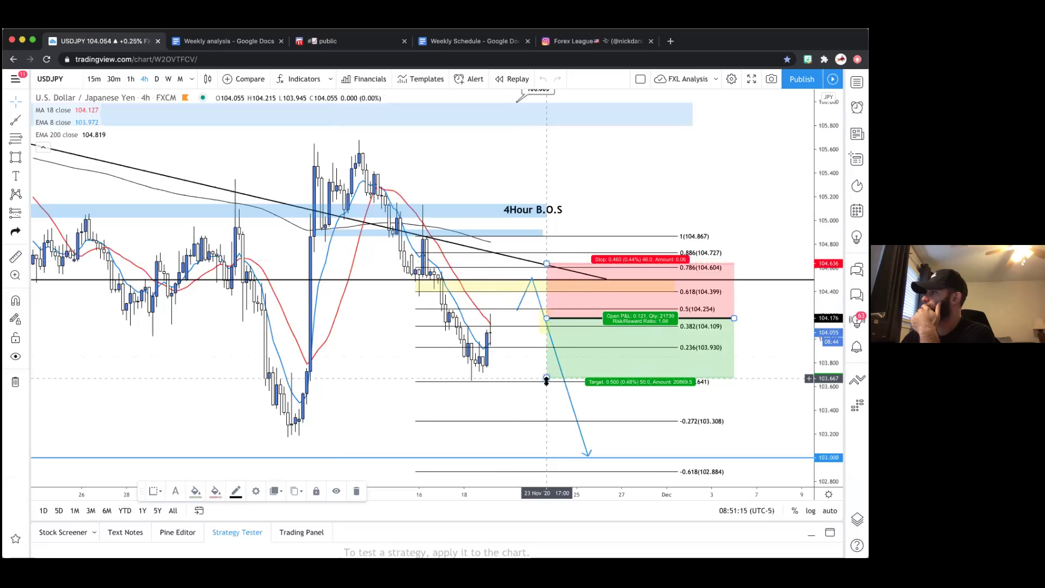
drag(546, 404, 550, 457)
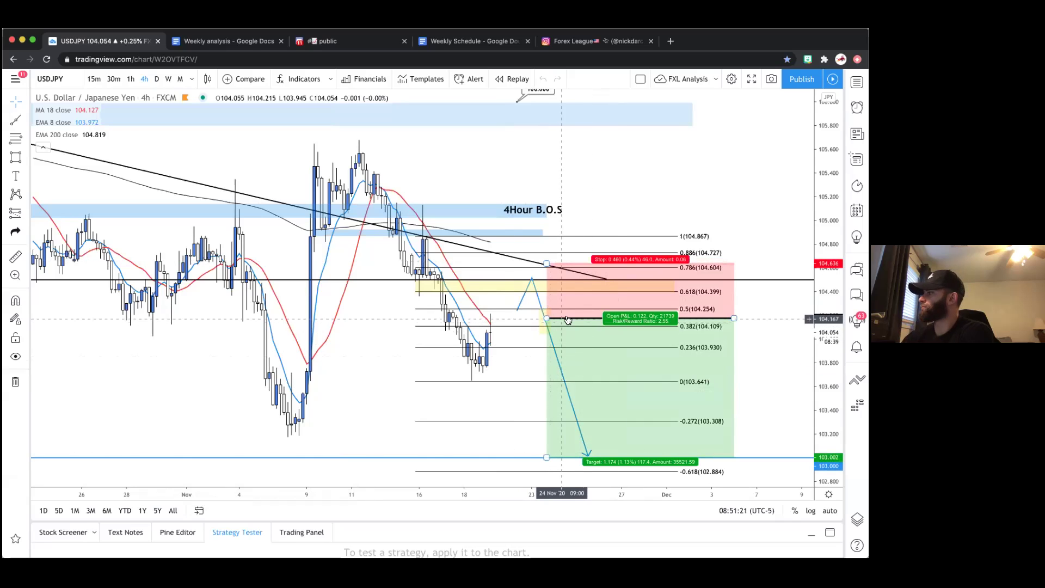
Move the short position's entry to about 104.324, its stop to about 104.675 and its target to about 102.998
drag(558, 309, 550, 291)
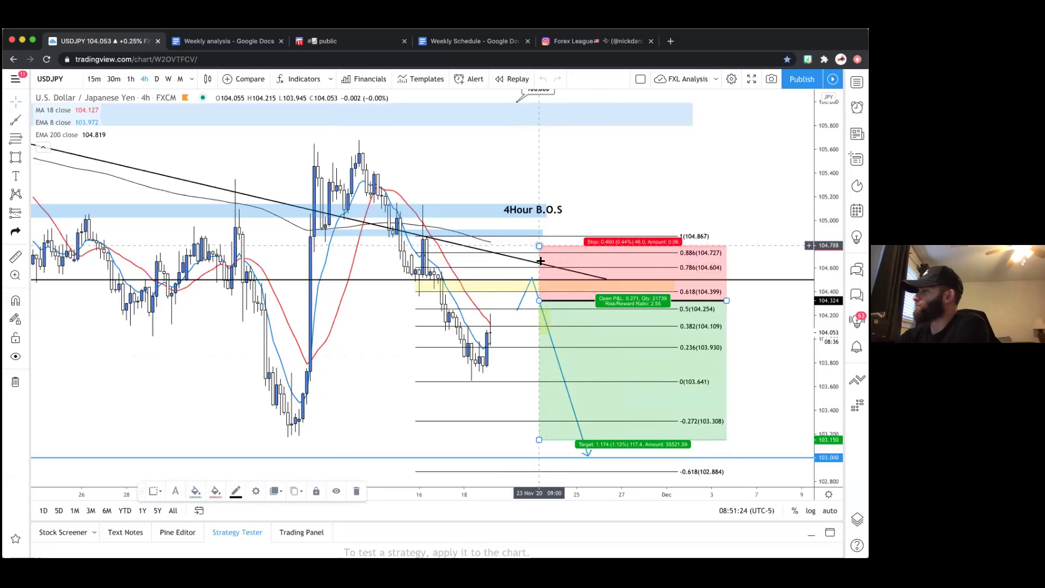
drag(538, 245, 539, 261)
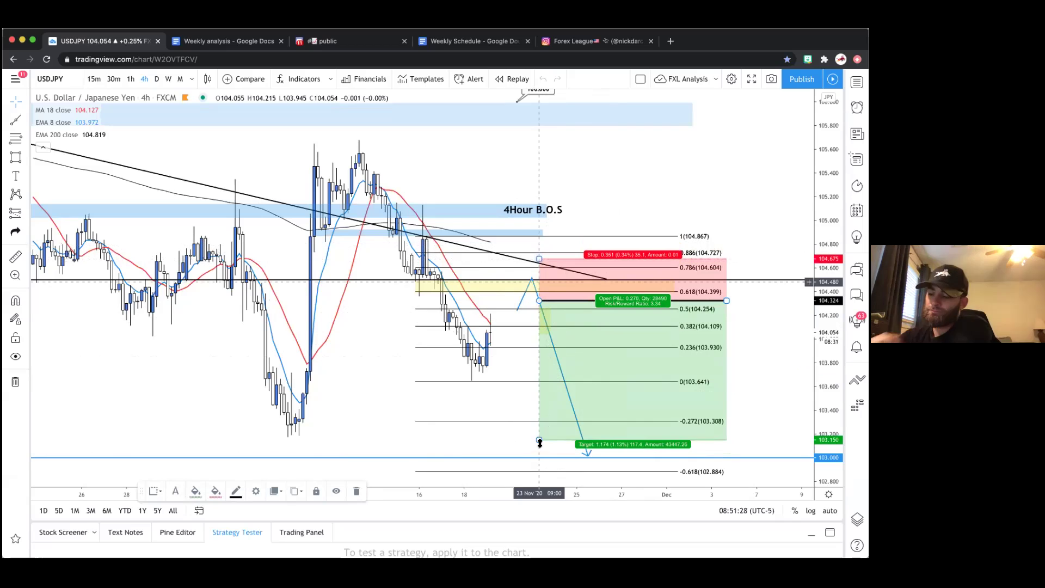
drag(539, 442, 543, 458)
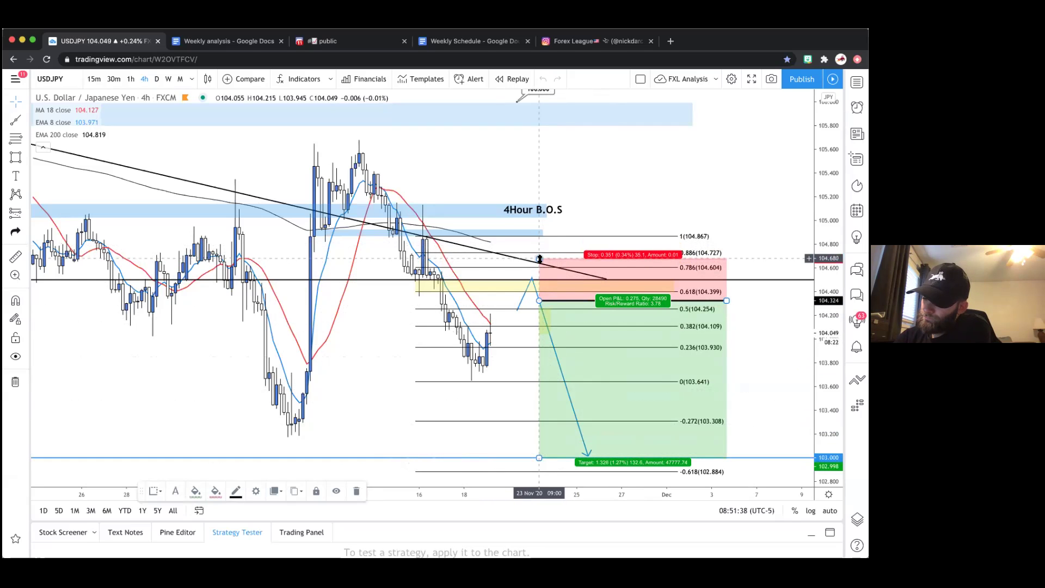
Widen the small yellow rectangle toward earlier dates, to 23 November at 01:00
click(402, 353)
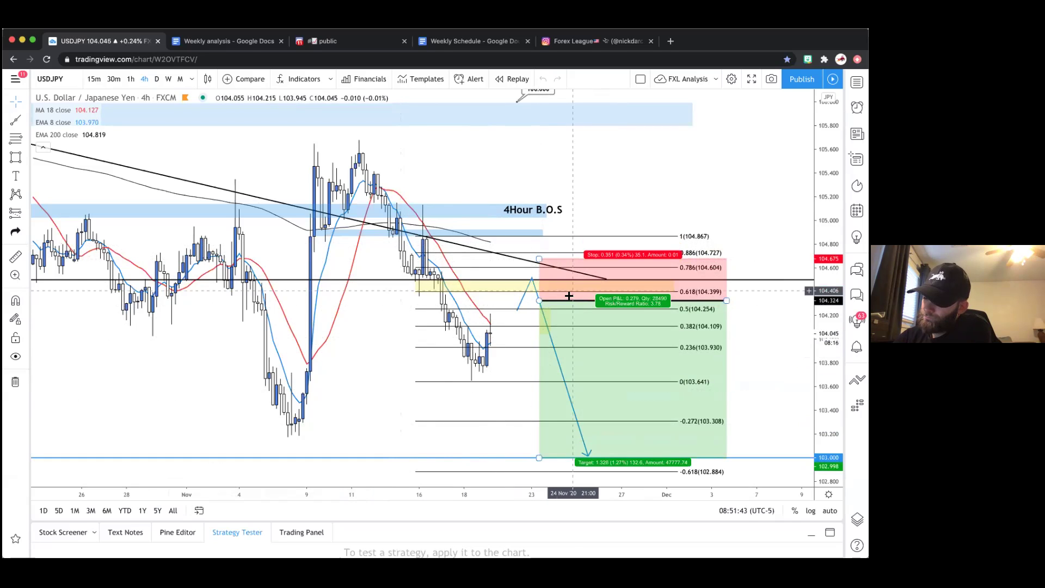
drag(540, 320, 533, 320)
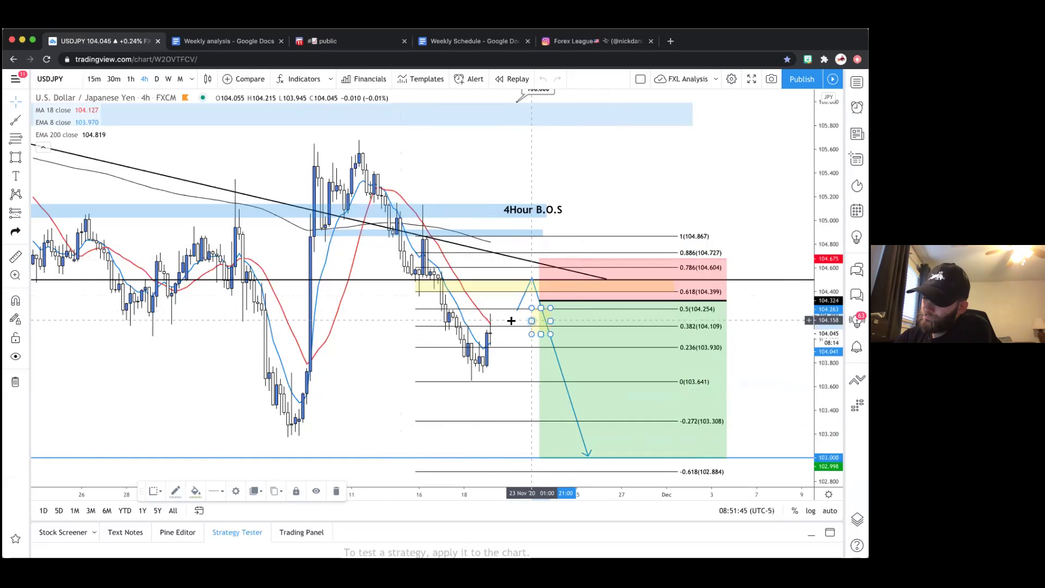
click(511, 320)
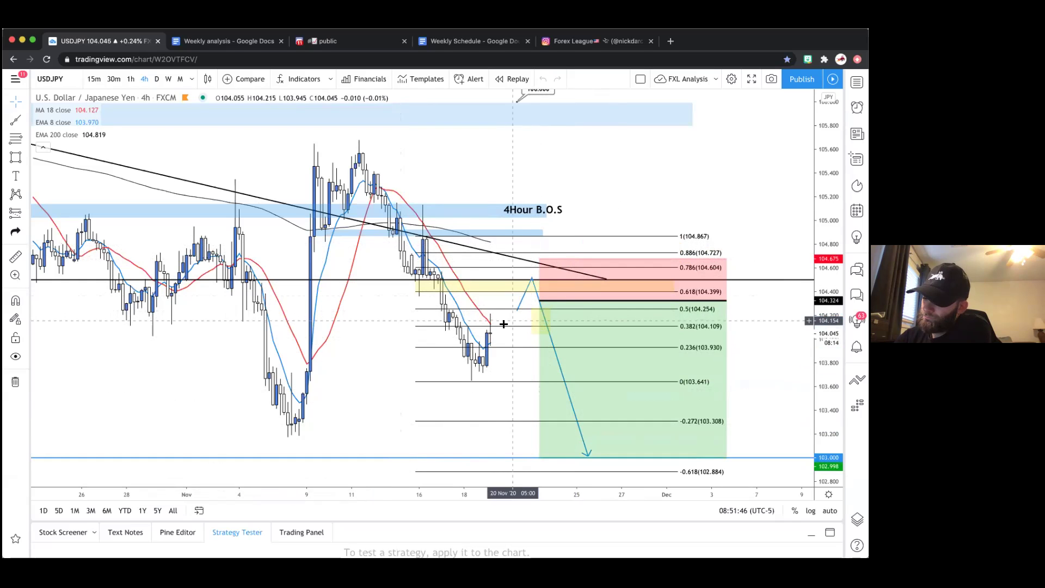
click(541, 302)
click(483, 346)
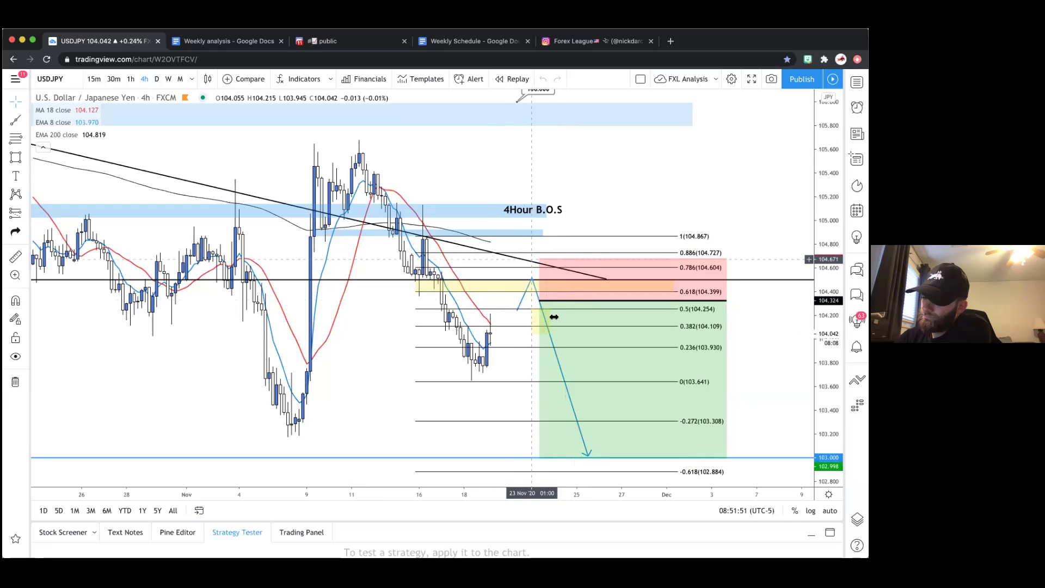
Draw a second blue bearish path from about 103.928, just after the latest candle, straight down to the 103.000 level
drag(412, 379, 429, 368)
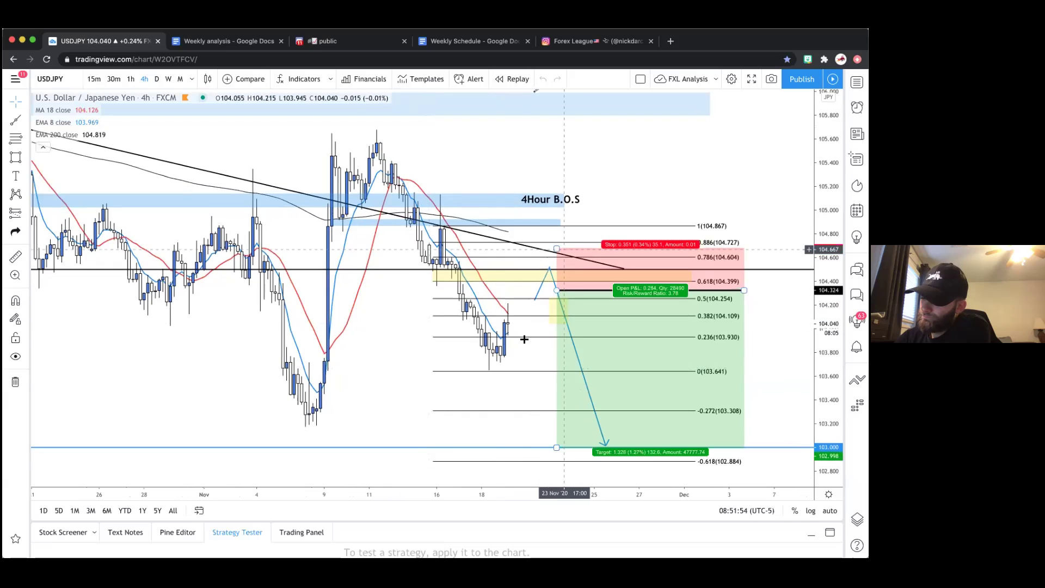
click(553, 275)
click(25, 157)
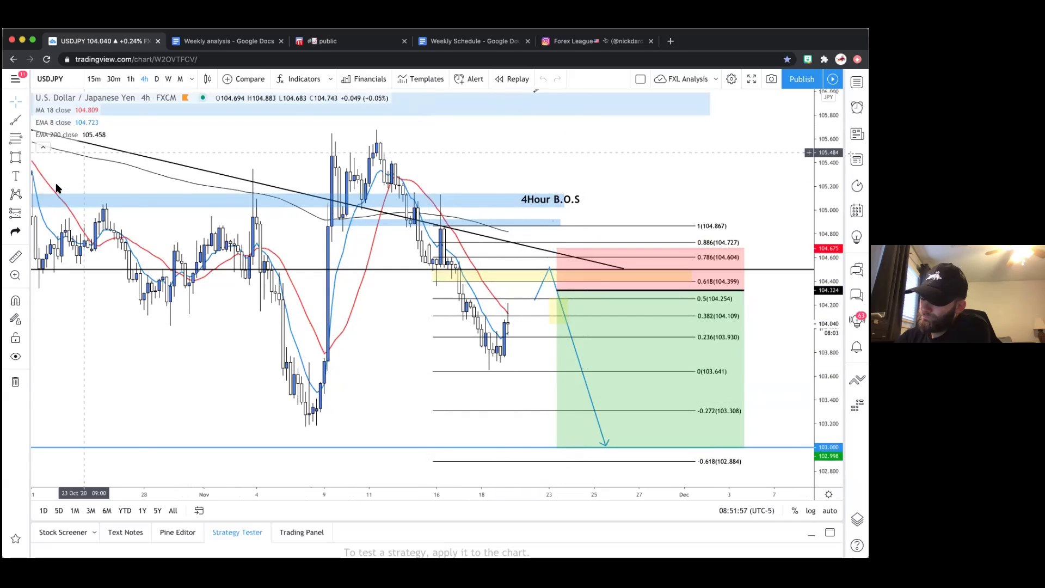
click(56, 181)
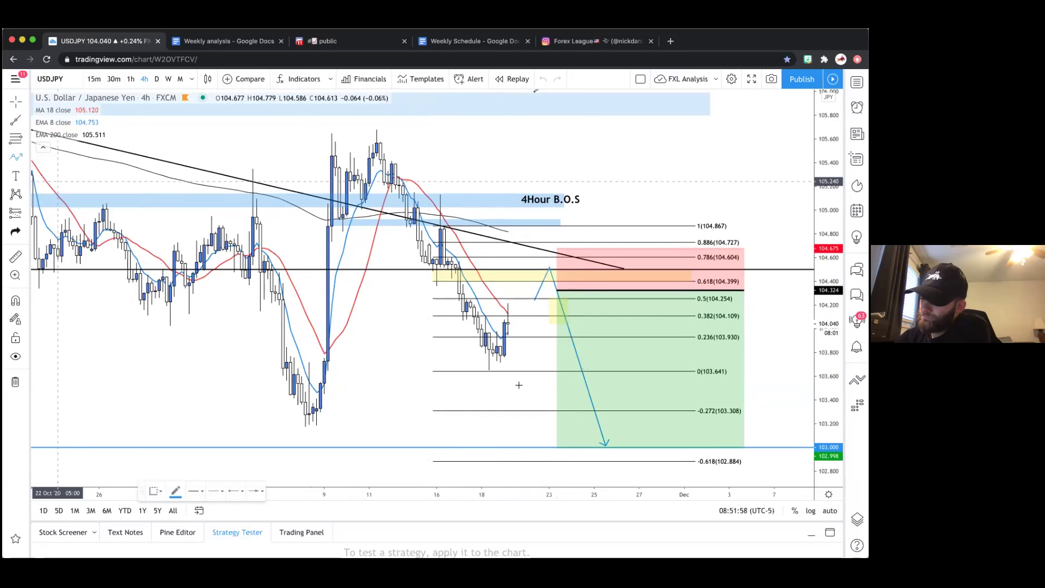
click(519, 337)
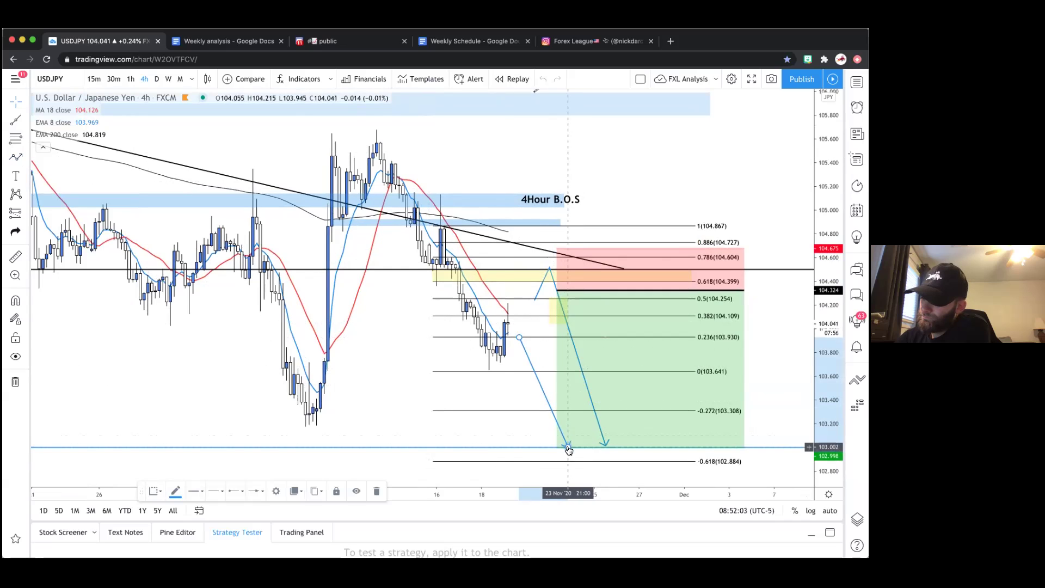
double_click(569, 447)
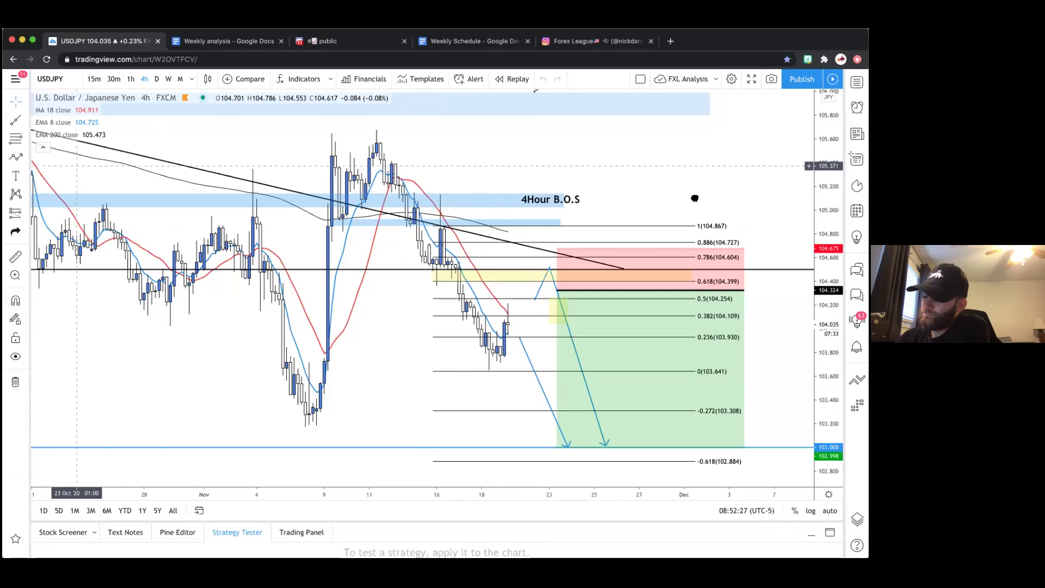
Extend the 4Hour B.O.S zone to 1 December at 21:00 and the narrower blue zone below it to about the same date
drag(575, 202, 702, 201)
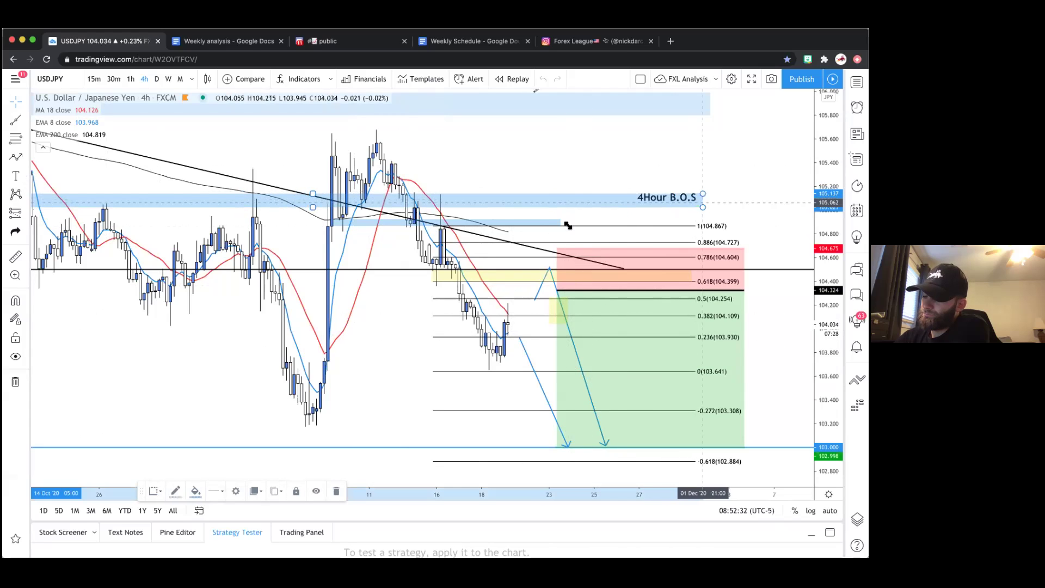
drag(562, 223, 697, 224)
click(712, 208)
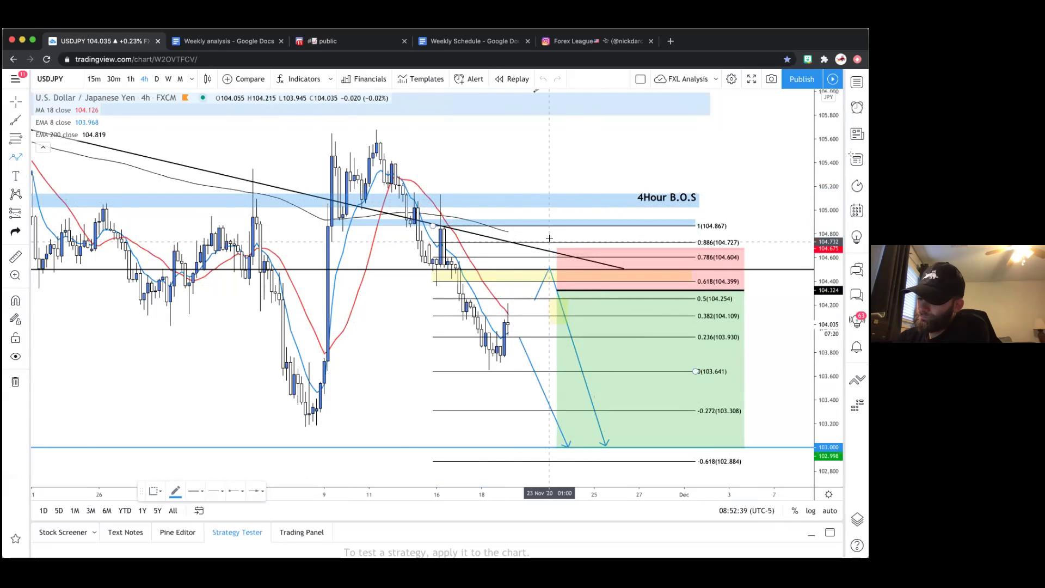
Draw an orange bullish path from the 104.867 Fibonacci level up to about 105.314, back into the 4Hour B.O.S zone and up to the highest blue zone
click(530, 228)
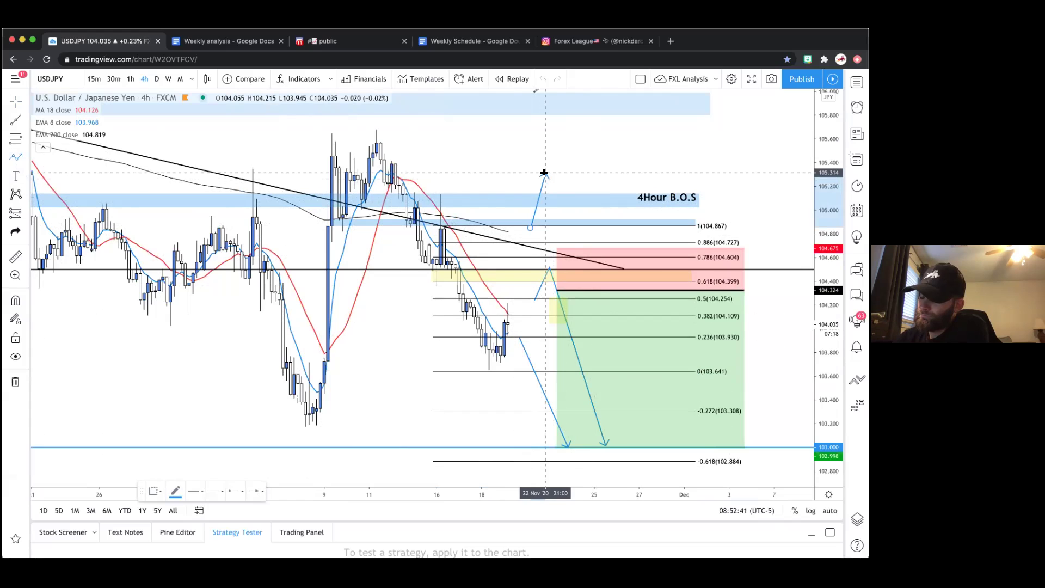
click(545, 173)
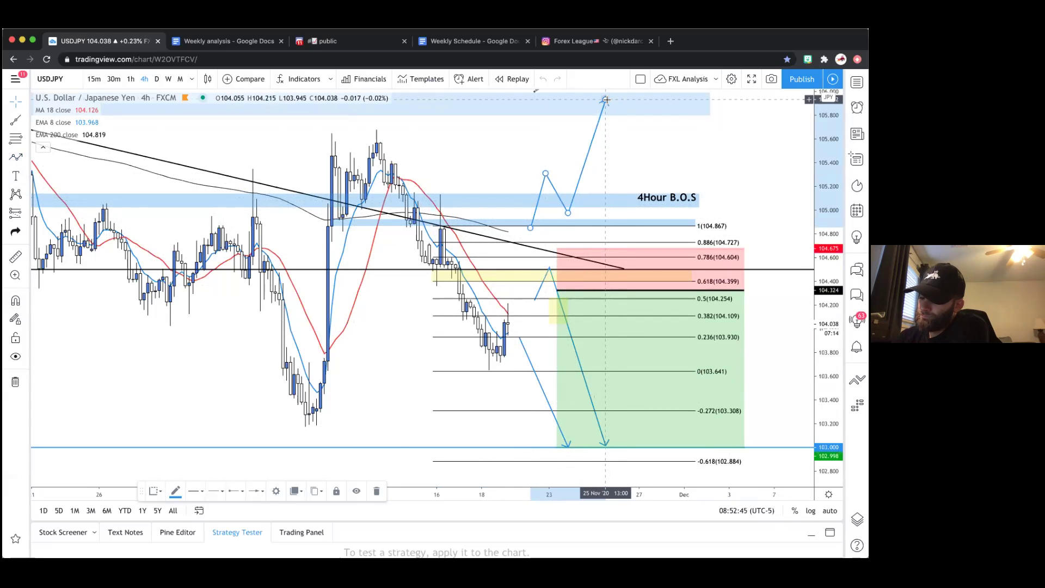
double_click(605, 101)
click(392, 306)
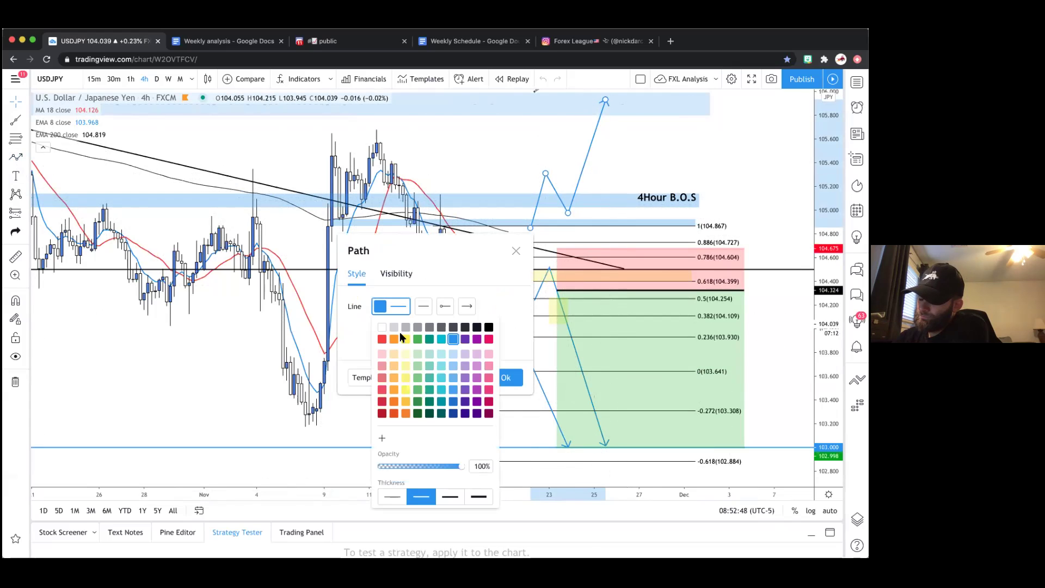
click(492, 299)
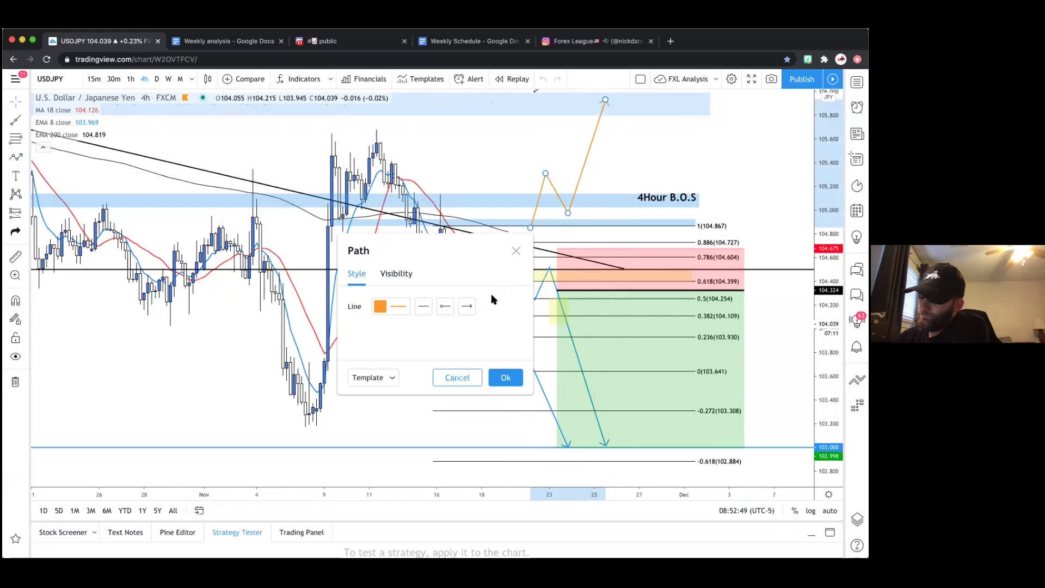
click(499, 376)
scroll(386, 383, down, 2)
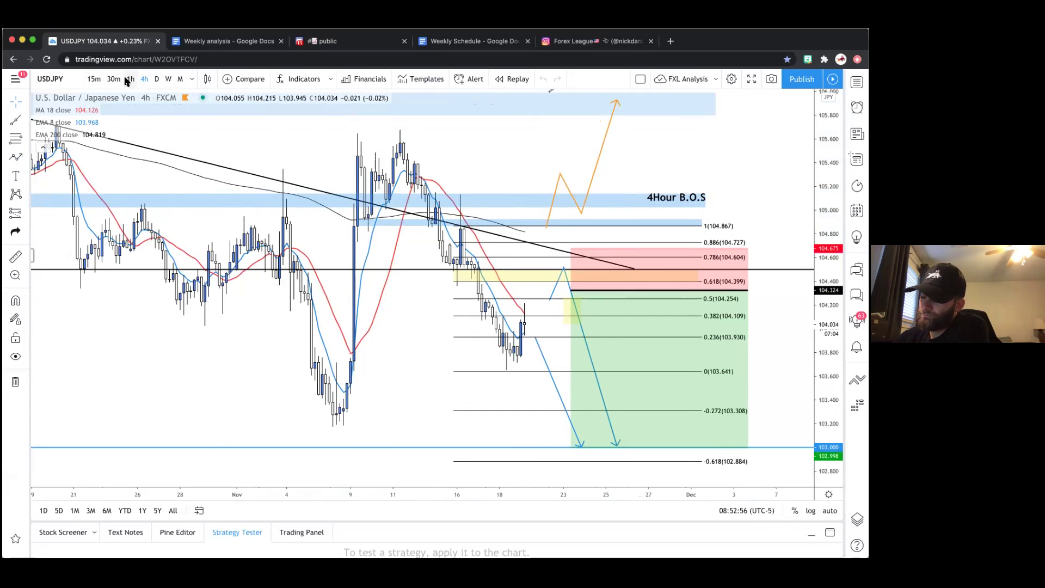
Mark the start of the orange path's final rising leg with a small yellow rectangle across the 4Hour B.O.S zone
mouse_move(542, 176)
mouse_down()
mouse_move(552, 197)
mouse_move(630, 193)
mouse_up()
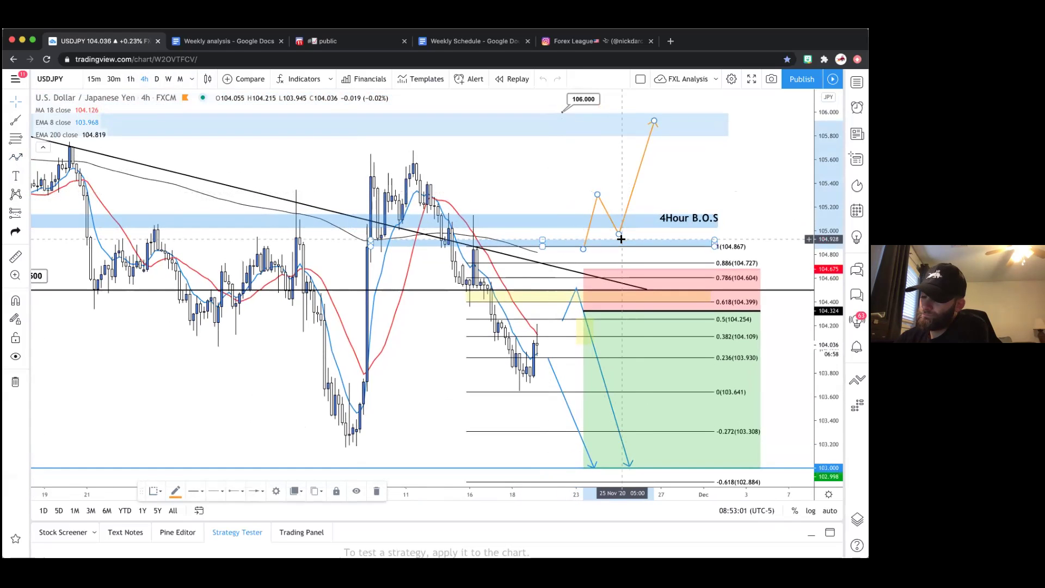
click(555, 197)
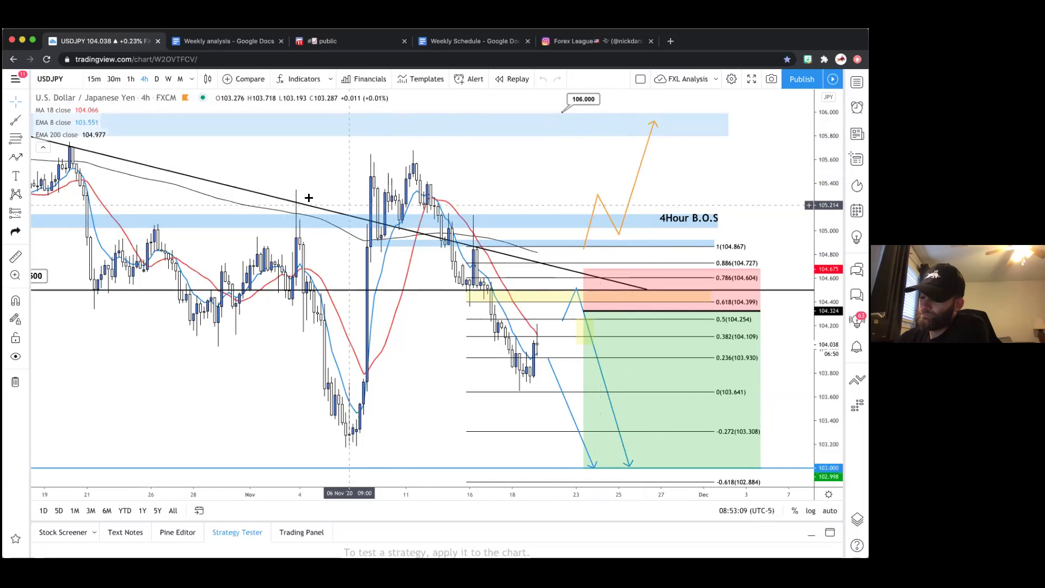
click(25, 157)
click(69, 205)
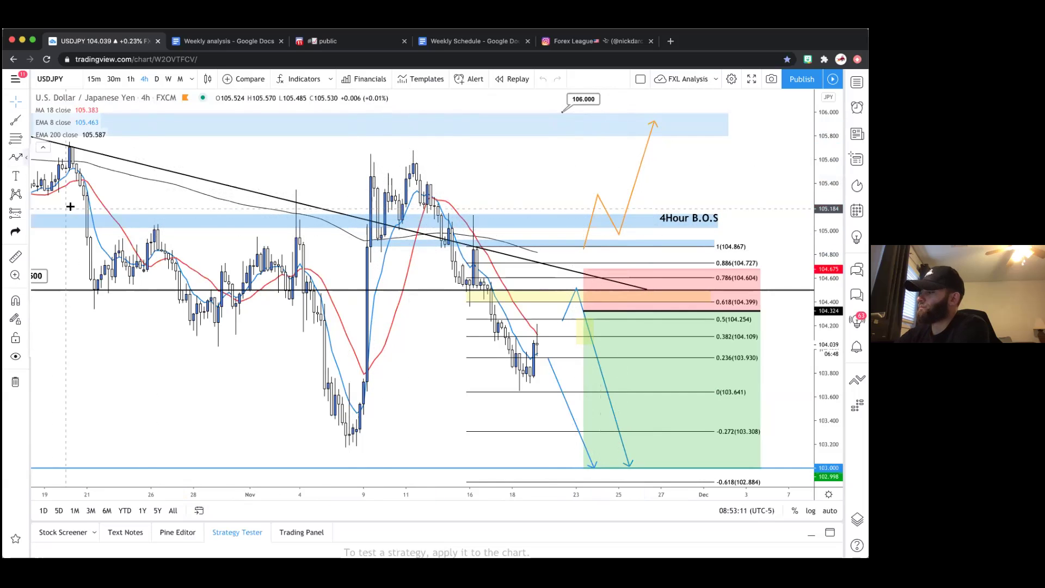
drag(633, 199, 619, 226)
click(552, 205)
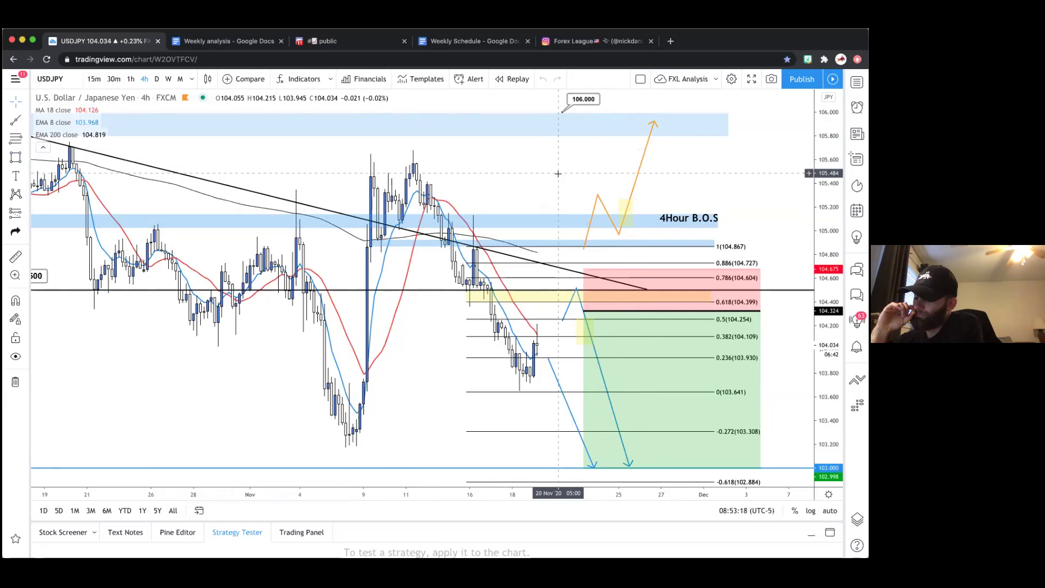
Move the orange path's starting point up to about 105.006 on 23 November at 05:00
click(614, 227)
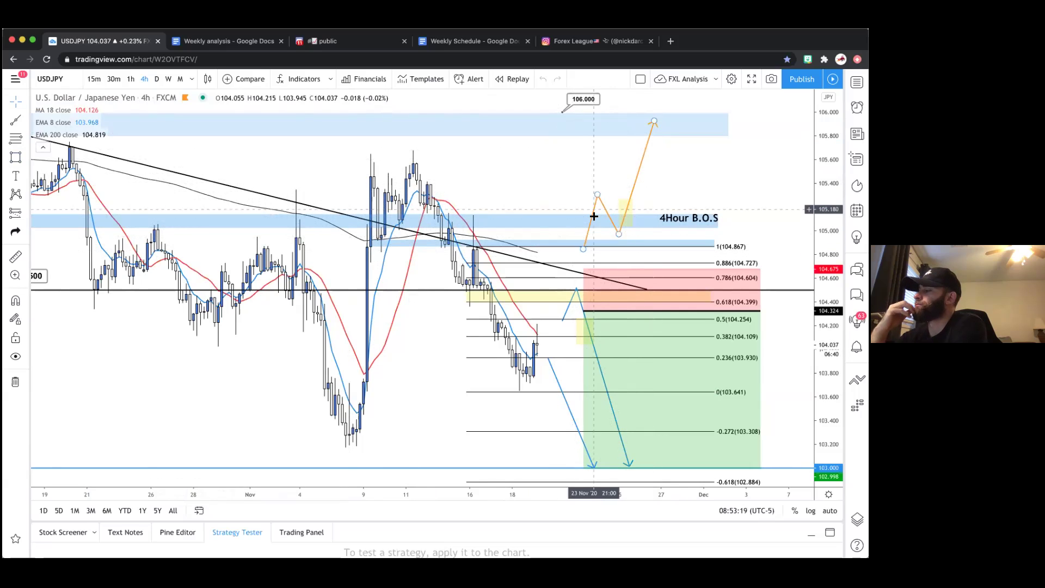
click(562, 174)
drag(563, 173, 569, 159)
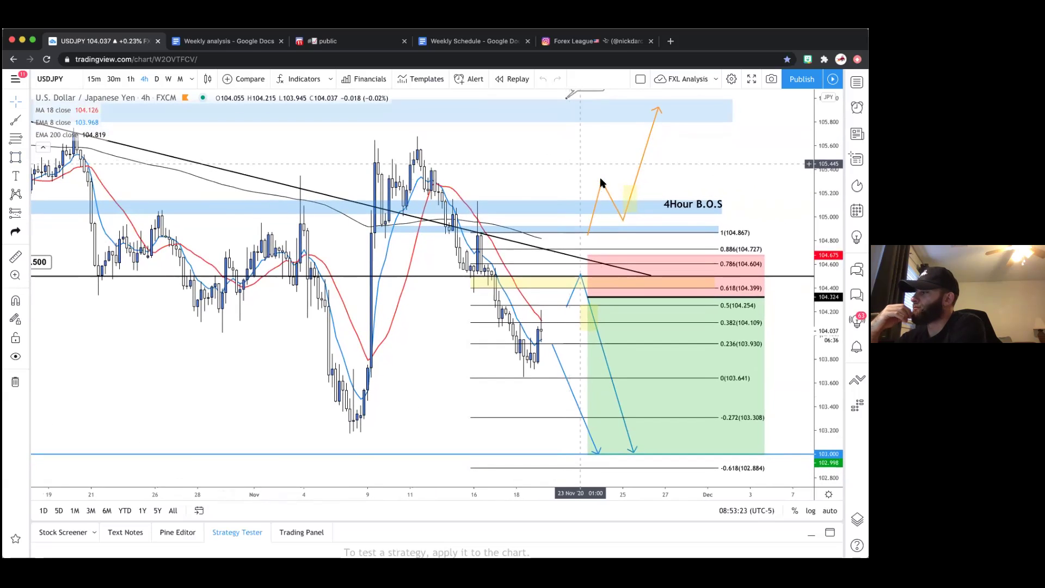
drag(587, 234, 583, 215)
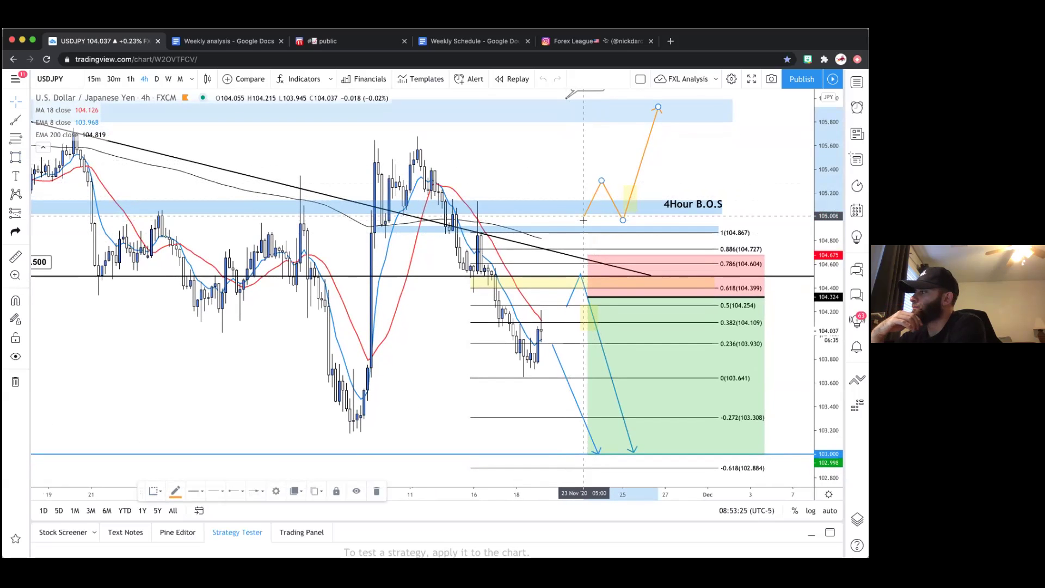
click(550, 194)
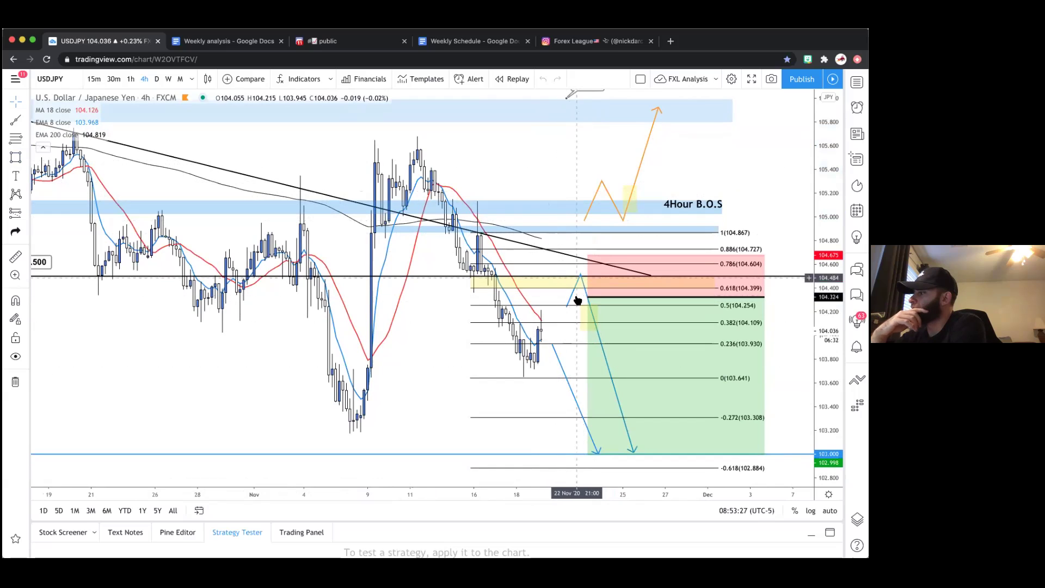
click(607, 368)
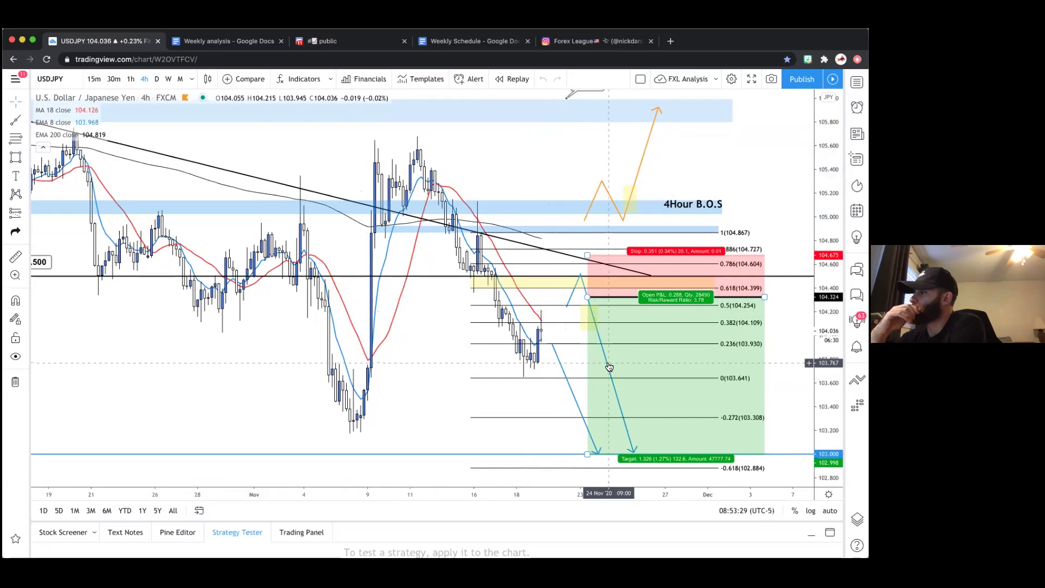
click(734, 143)
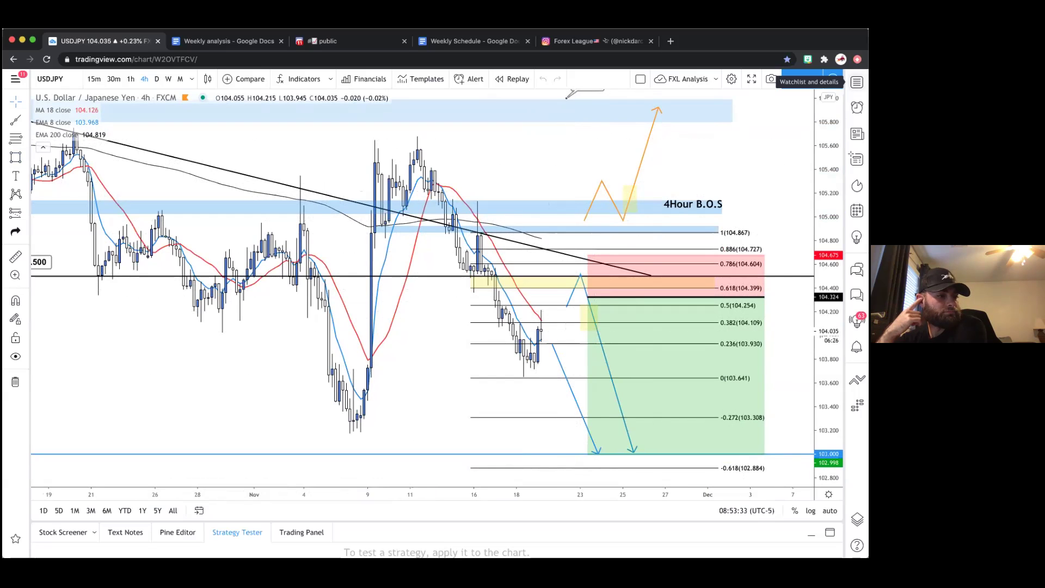
Switch the chart to EURJPY from the watchlist, hide the watchlist and show the daily timeframe
click(856, 82)
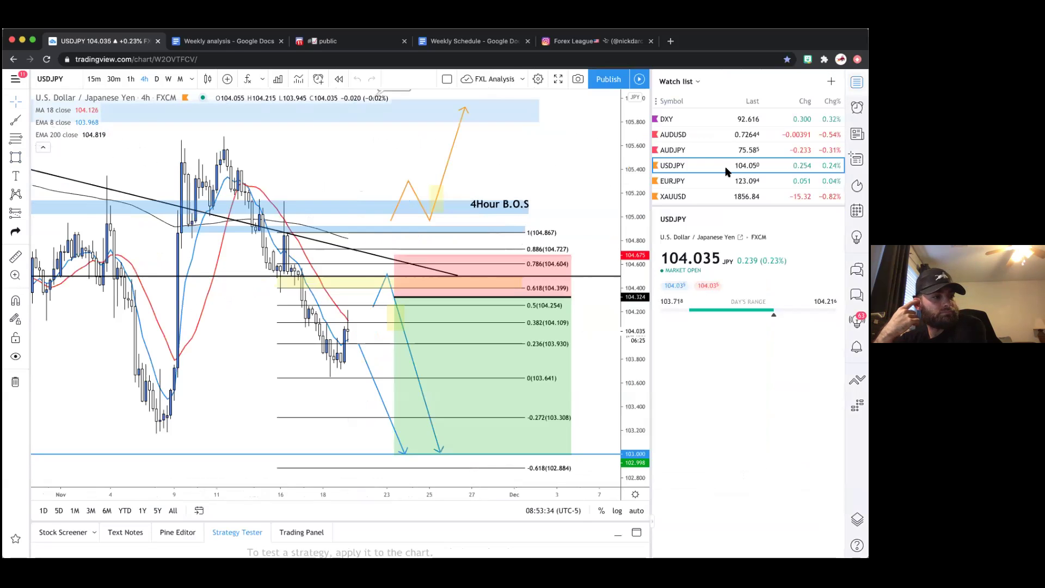
click(673, 182)
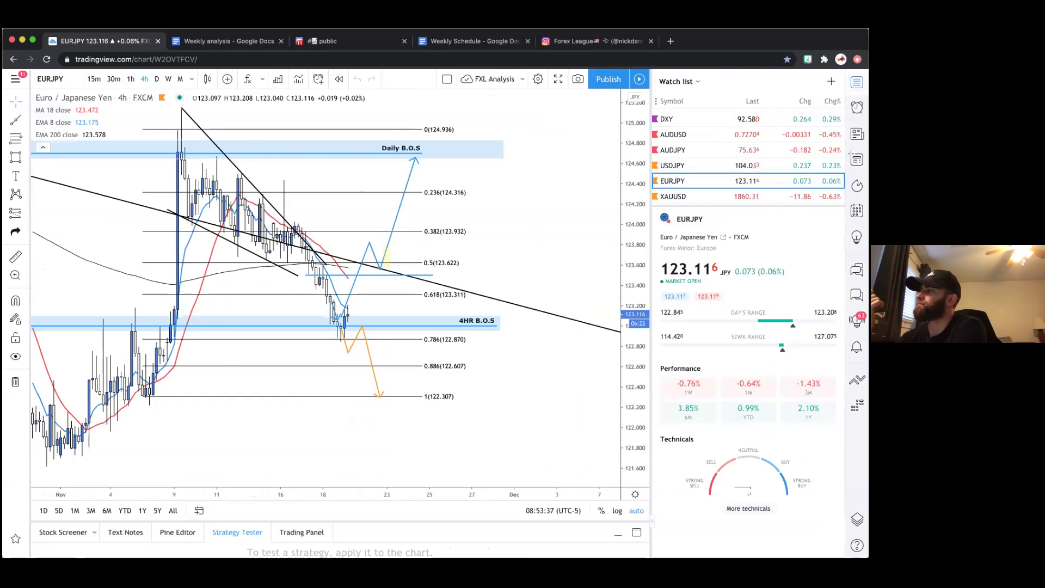
click(856, 82)
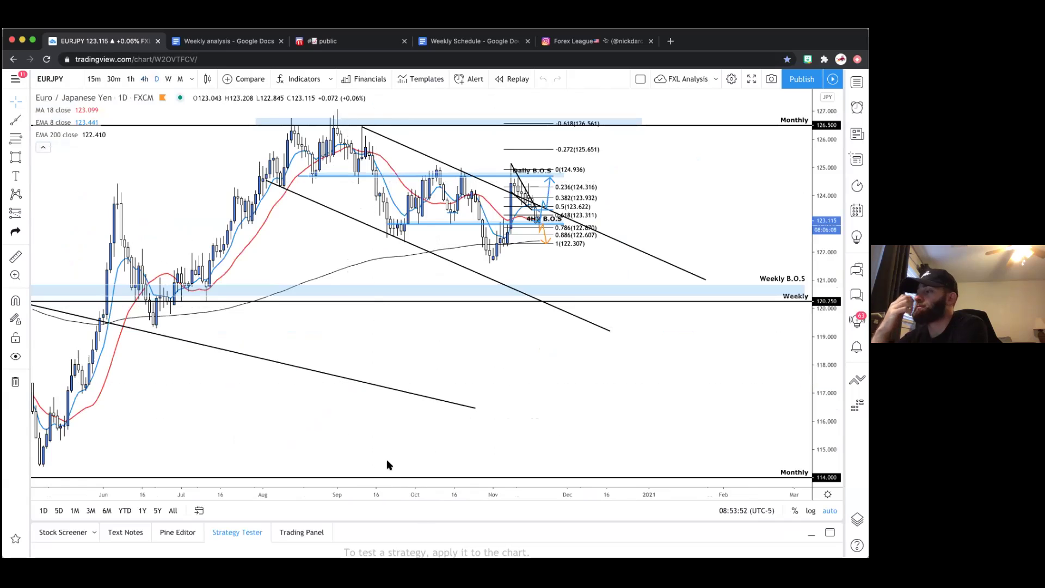
Examine EURJPY's long-term daily structure back to 2018, including the large descending channel and the weekly and monthly levels
click(388, 462)
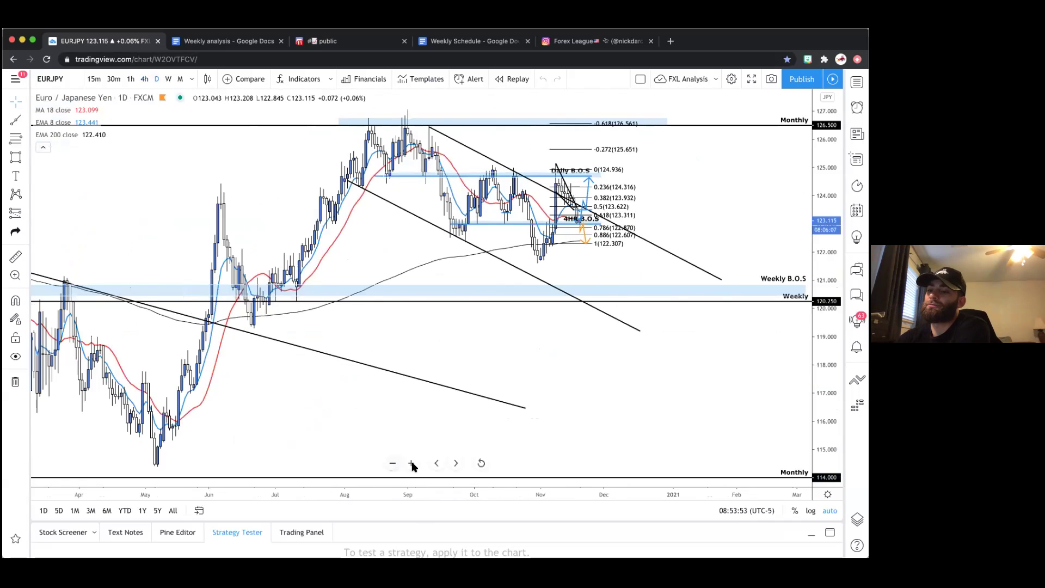
scroll(412, 466, down, 2)
scroll(412, 467, down, 1)
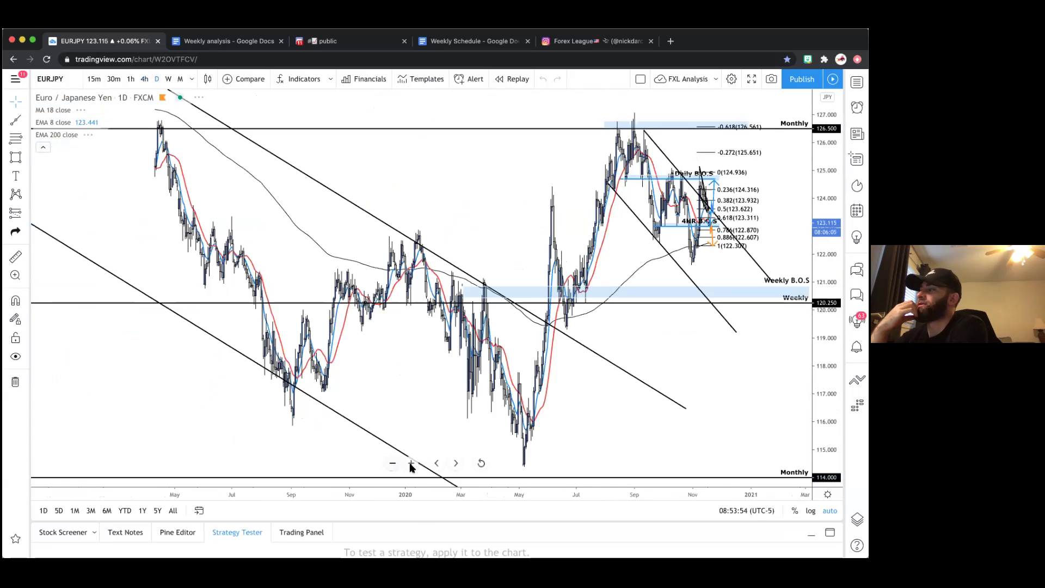
scroll(412, 467, down, 1)
scroll(412, 467, down, 1)
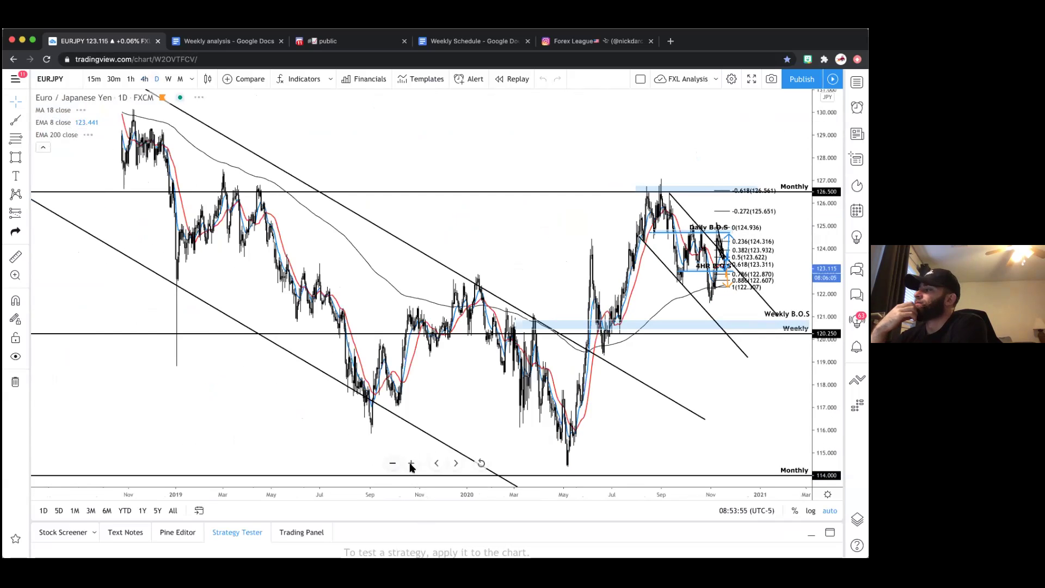
scroll(412, 467, down, 3)
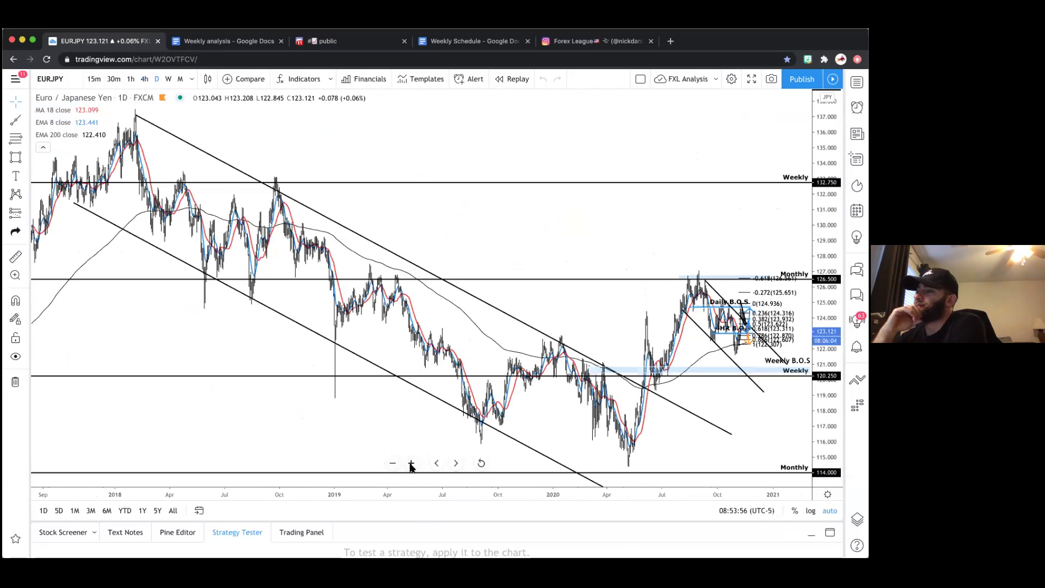
scroll(412, 467, down, 1)
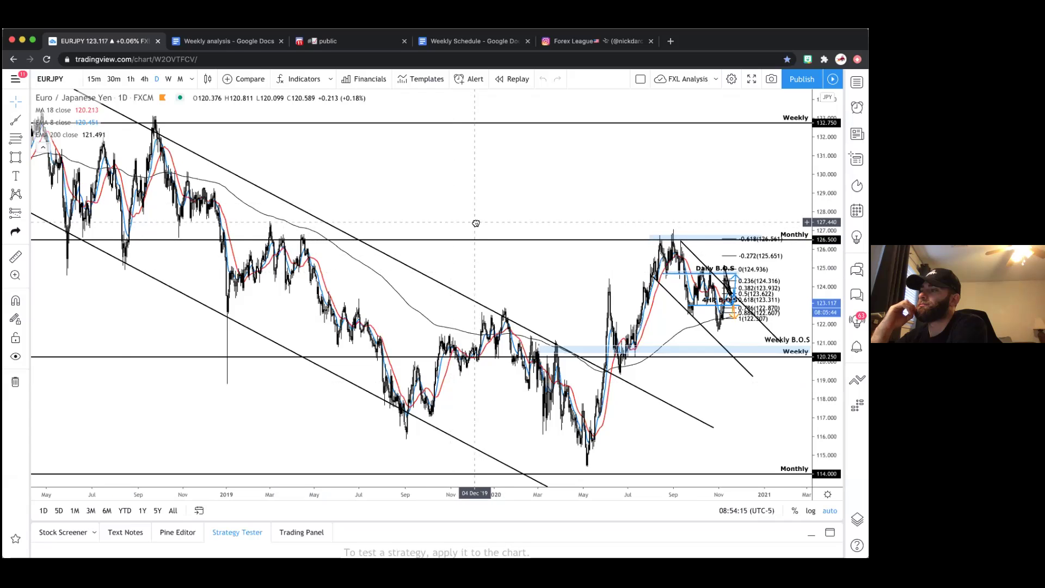
Examine EURJPY's 2020 daily price action around the Weekly B.O.S zone and inside the smaller descending channel
scroll(325, 215, right, 5)
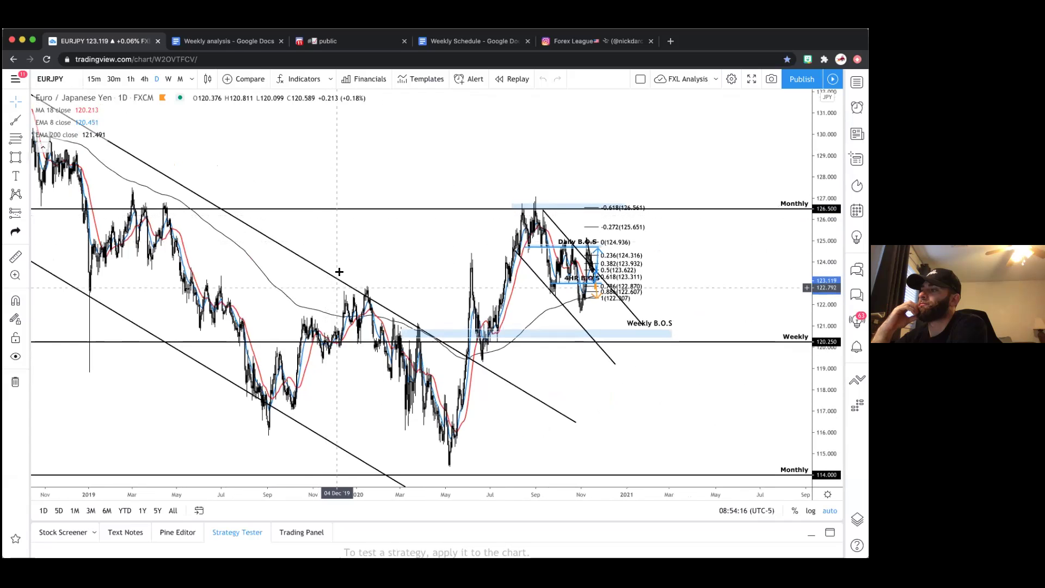
scroll(339, 271, right, 3)
scroll(589, 351, right, 5)
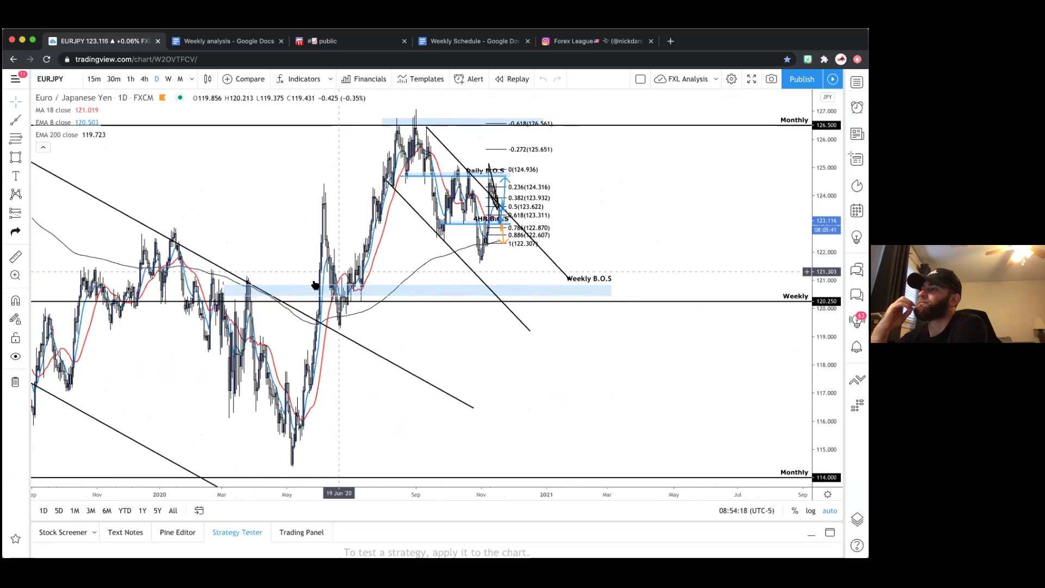
scroll(244, 311, left, 4)
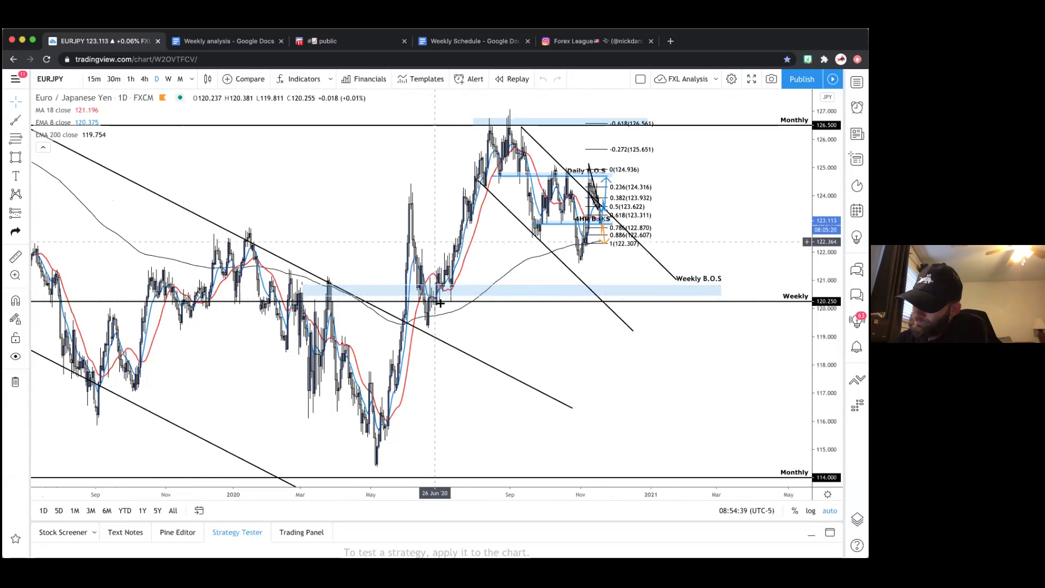
drag(393, 180, 379, 180)
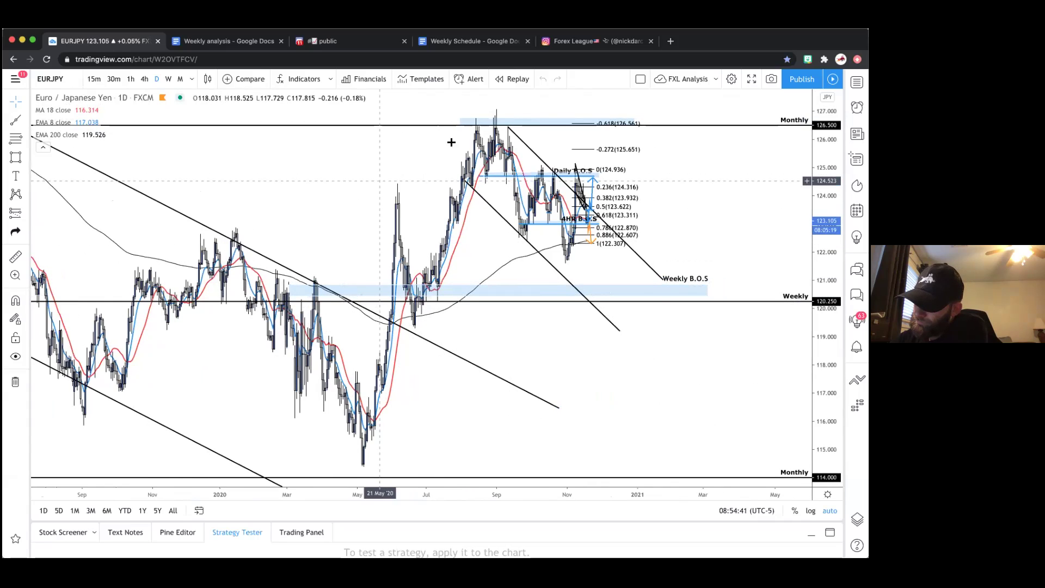
scroll(451, 142, up, 3)
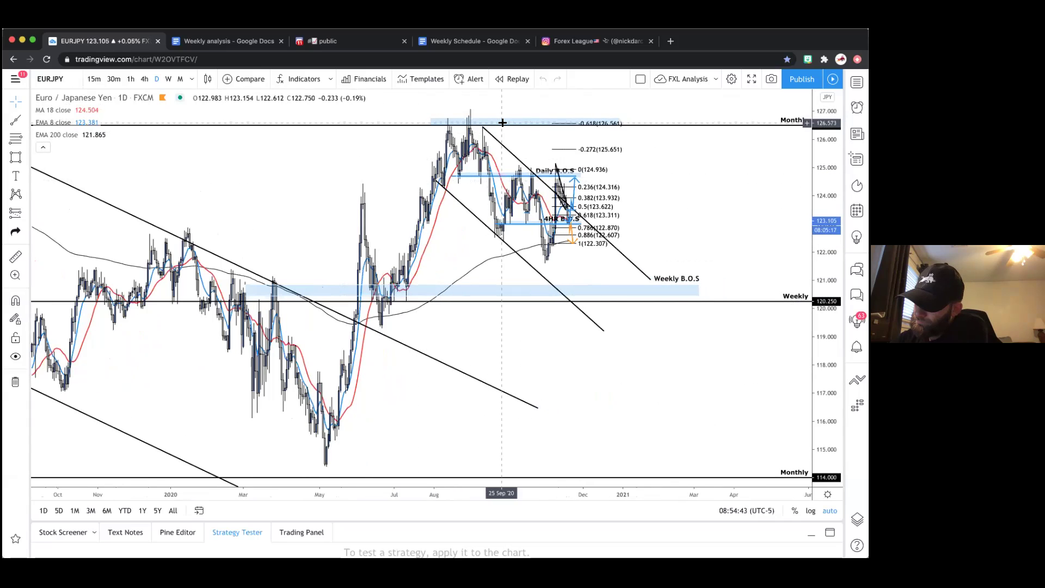
scroll(409, 180, up, 2)
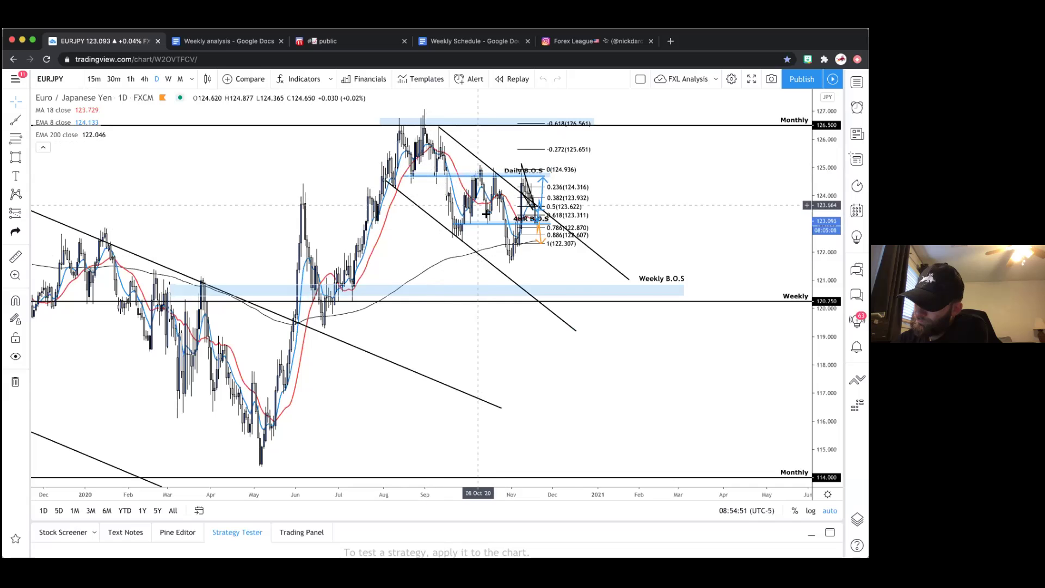
scroll(659, 194, up, 1)
scroll(659, 194, up, 1)
drag(669, 195, 713, 196)
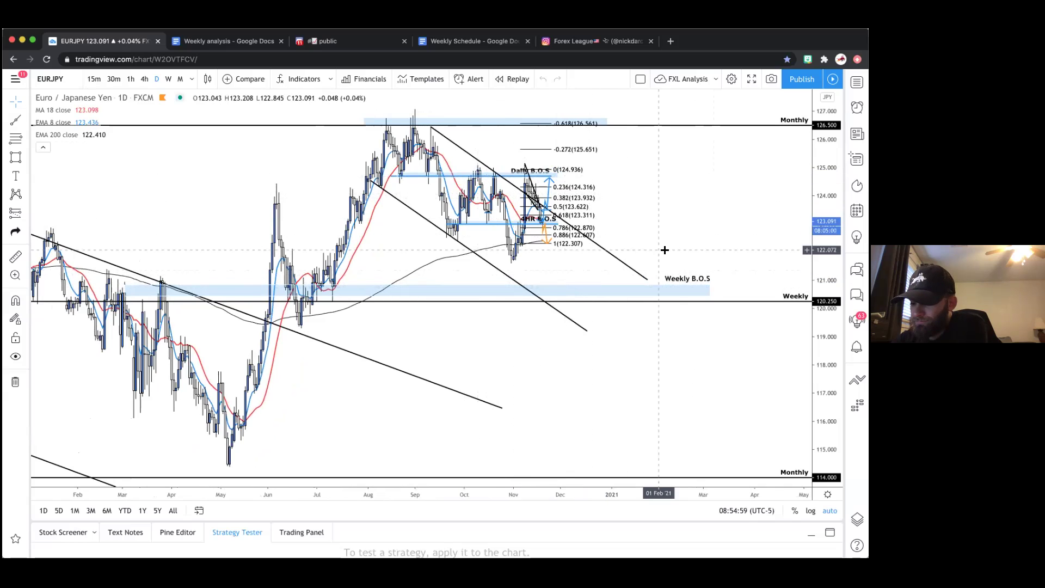
drag(667, 249, 689, 249)
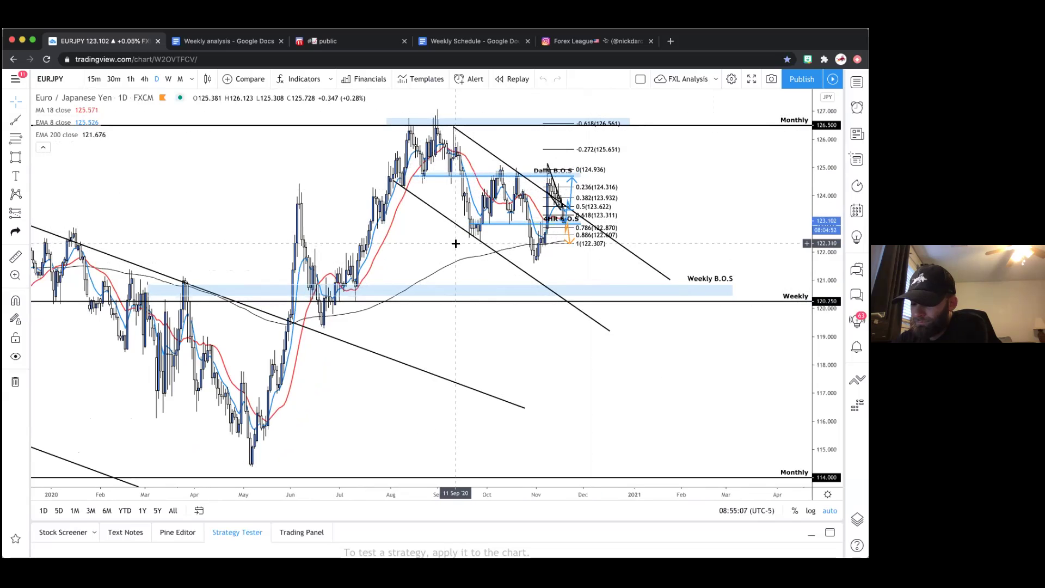
Switch EURJPY to the 4-hour timeframe, showing price action from mid-August through November
click(145, 80)
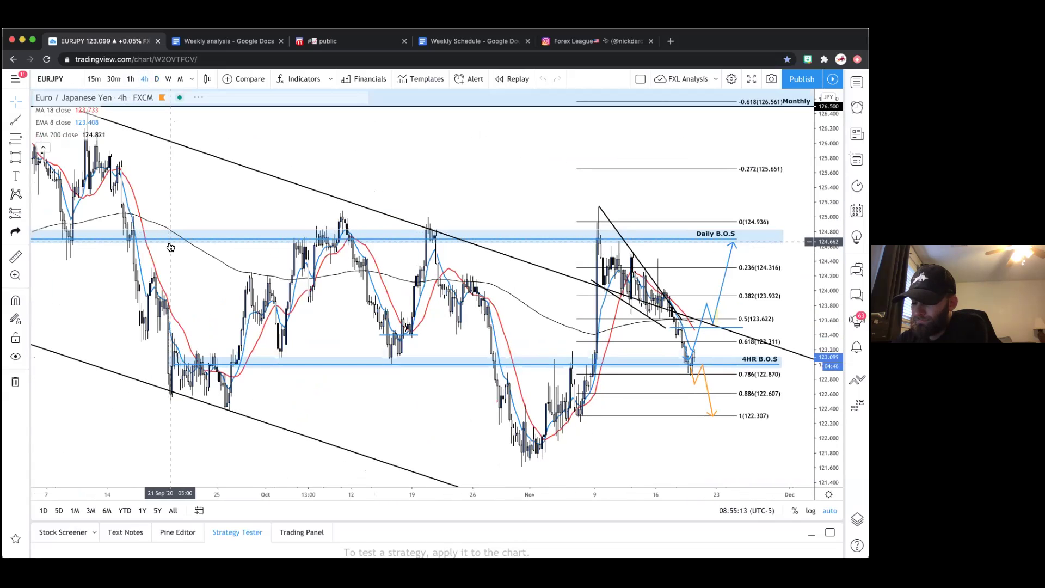
scroll(170, 247, down, 2)
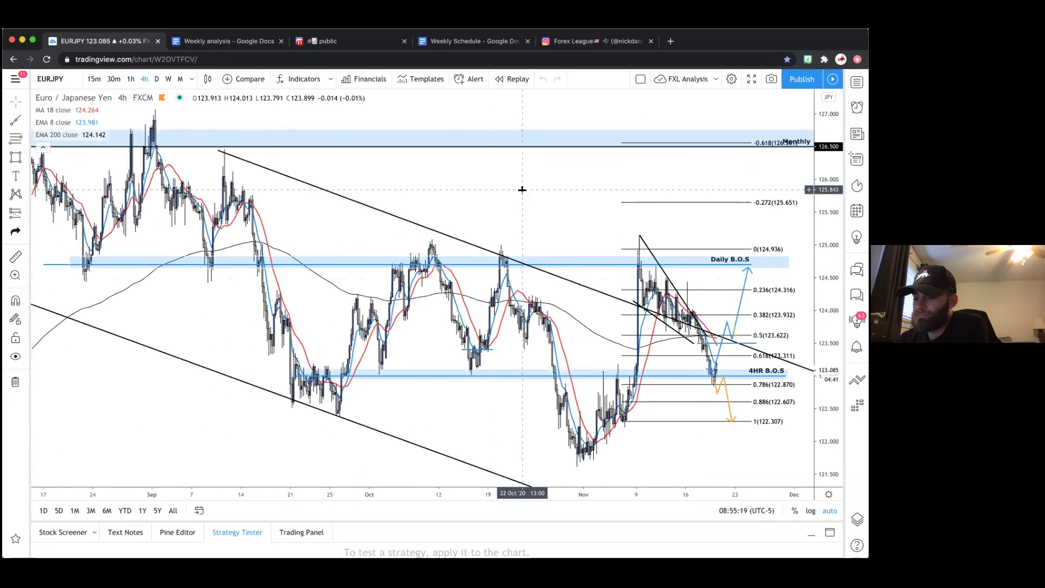
Remove the old blue bullish and orange bearish projection paths from EURJPY's latest 4-hour price action
scroll(522, 190, up, 3)
drag(522, 190, 448, 180)
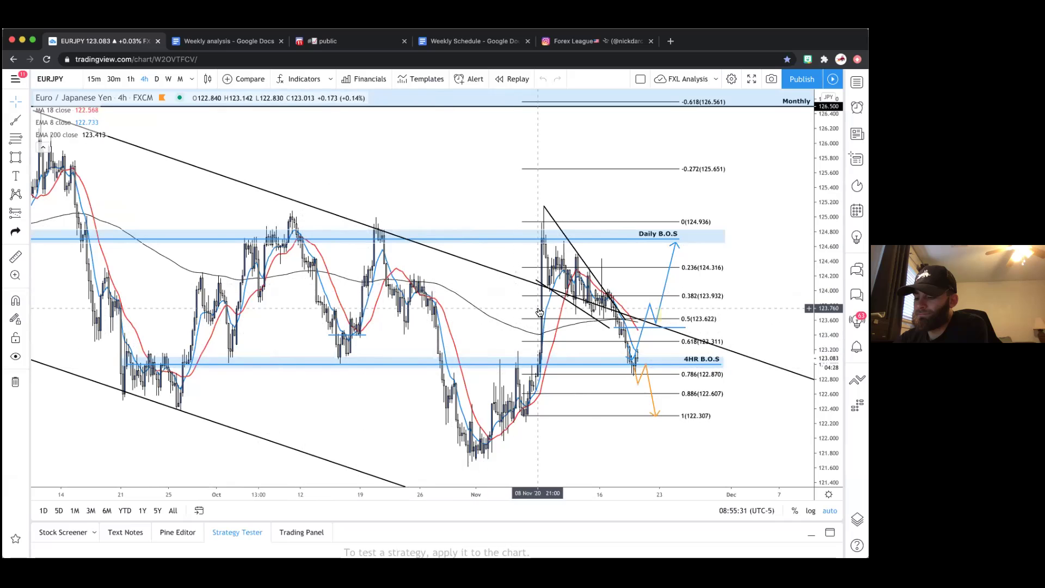
scroll(465, 204, right, 5)
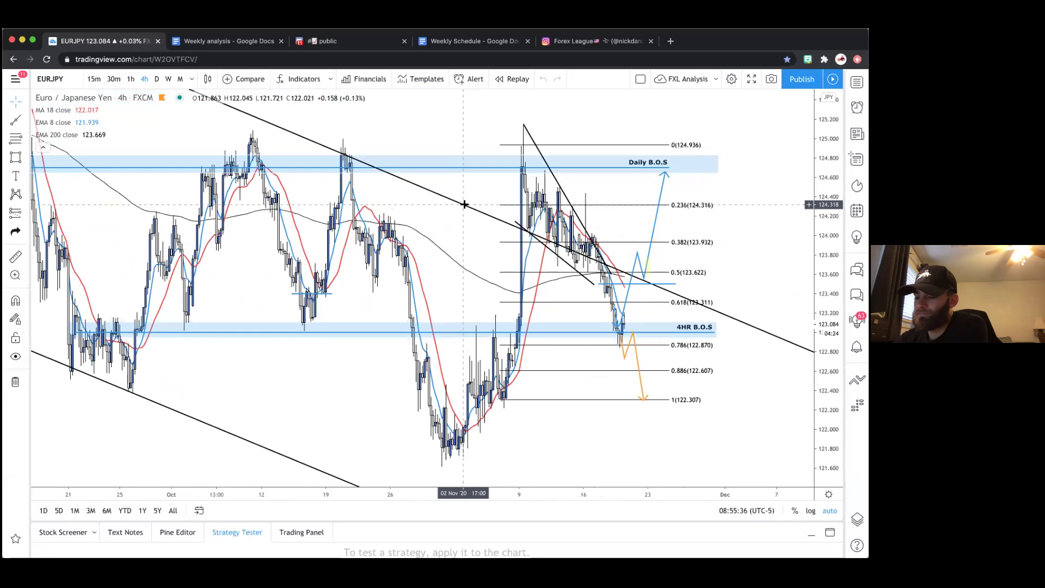
scroll(464, 205, left, 5)
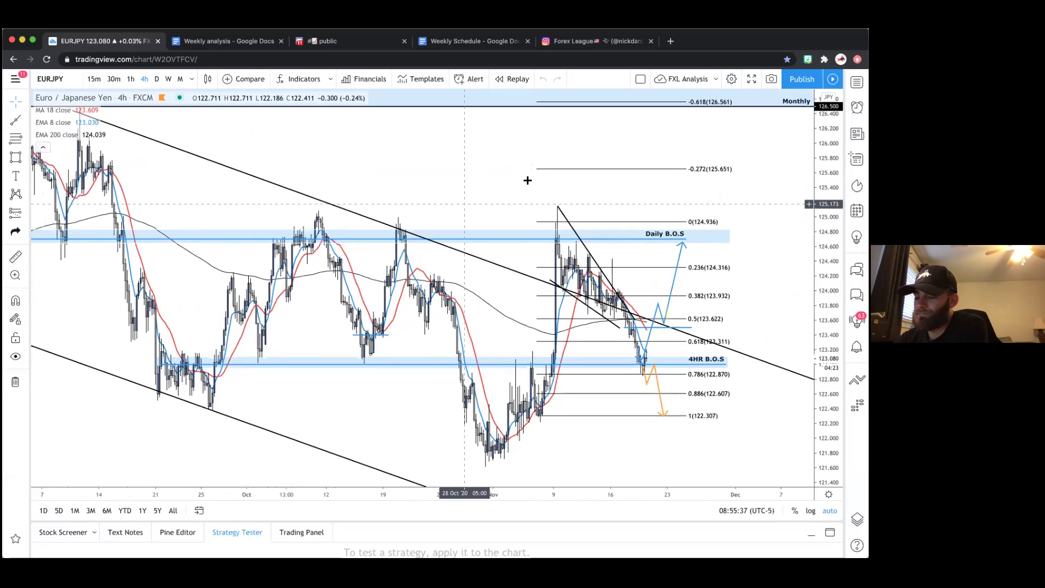
scroll(620, 294, up, 3)
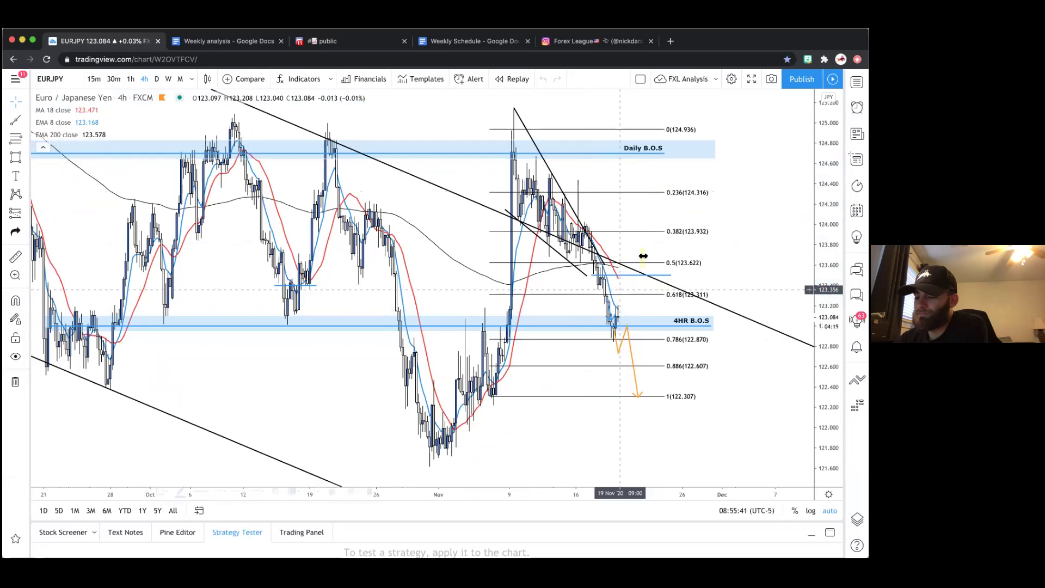
click(620, 348)
key(Delete)
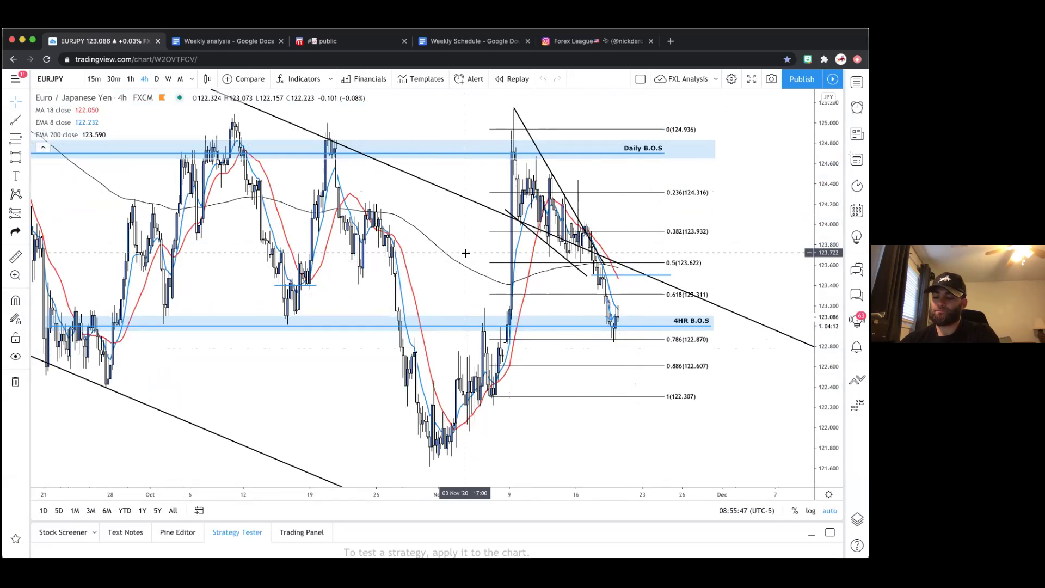
Draw a bearish path from the 4HR B.O.S zone down to about 122.48, back up to the zone, and down to about 121.49
scroll(464, 250, up, 2)
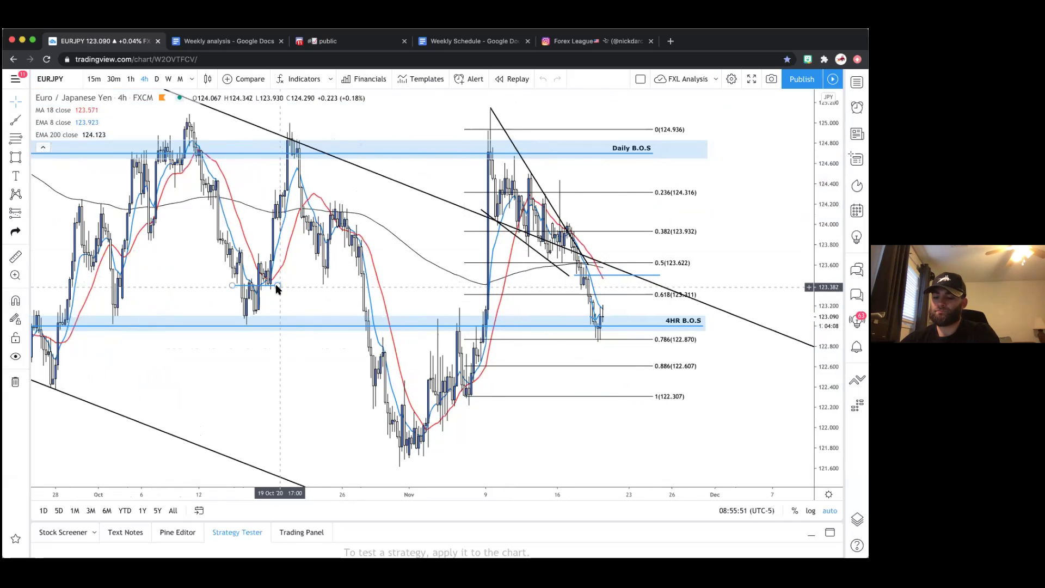
scroll(287, 288, up, 2)
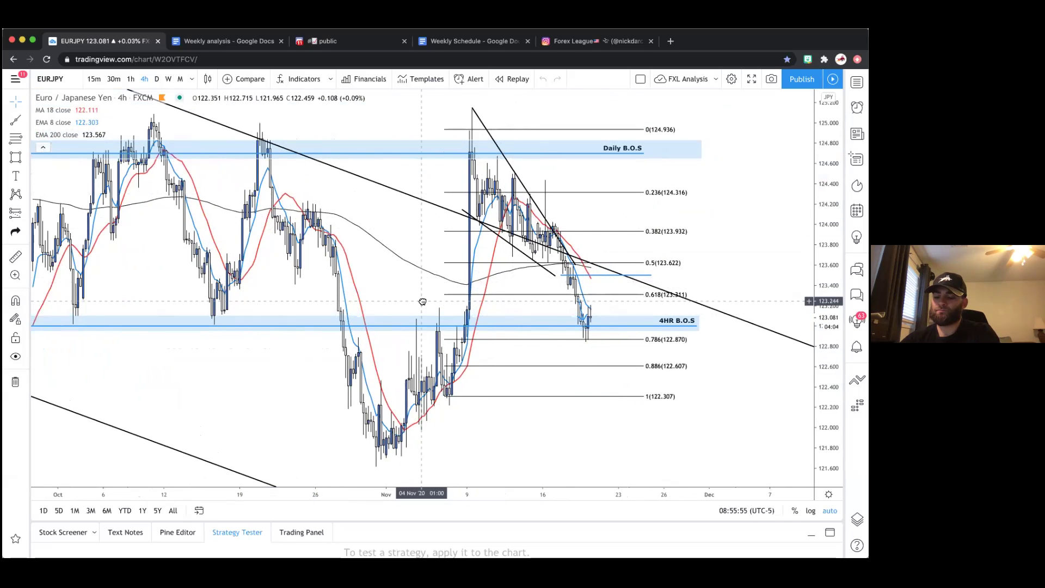
scroll(456, 275, right, 2)
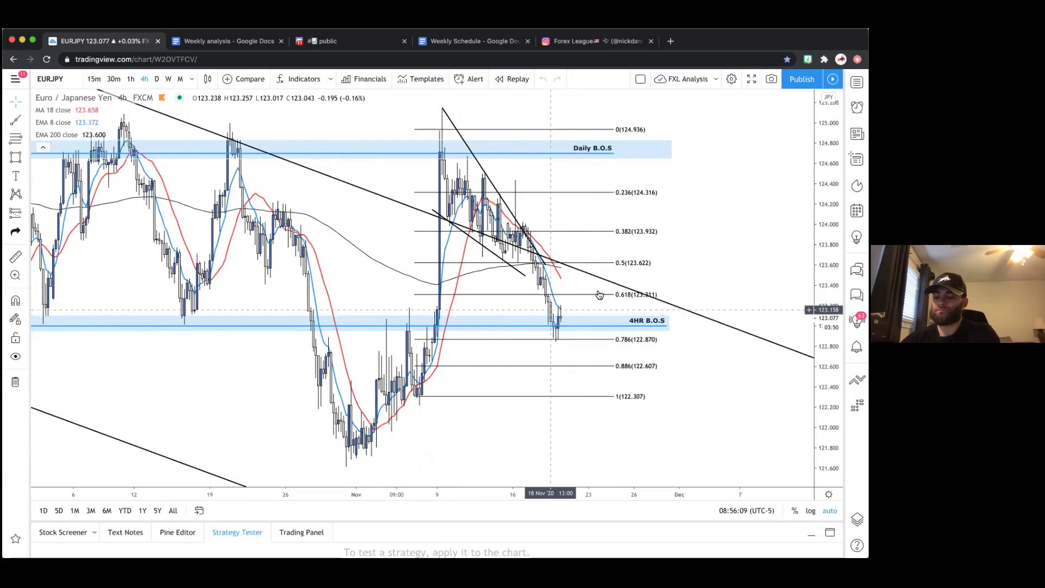
scroll(741, 243, left, 3)
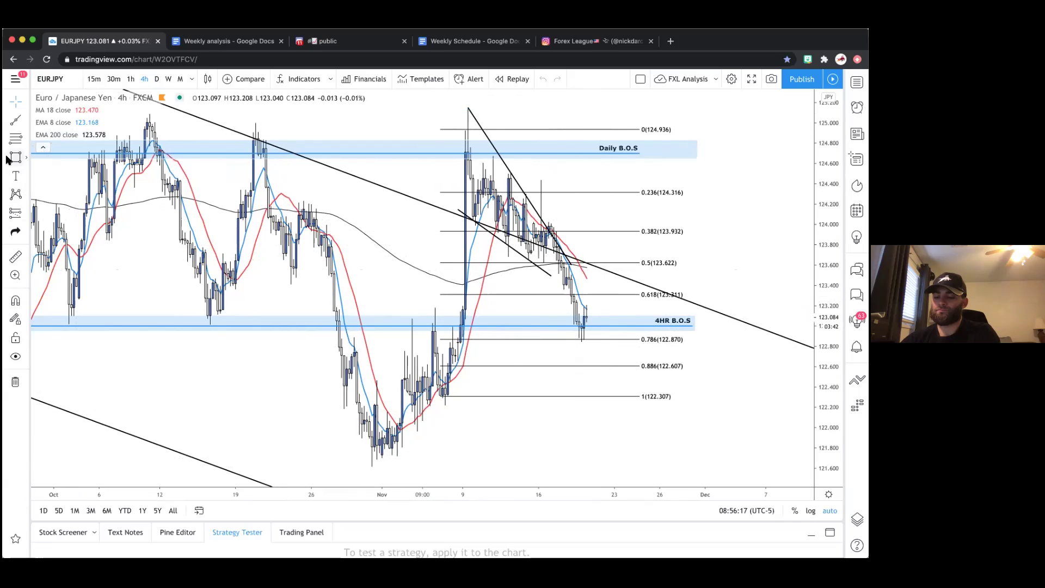
click(26, 158)
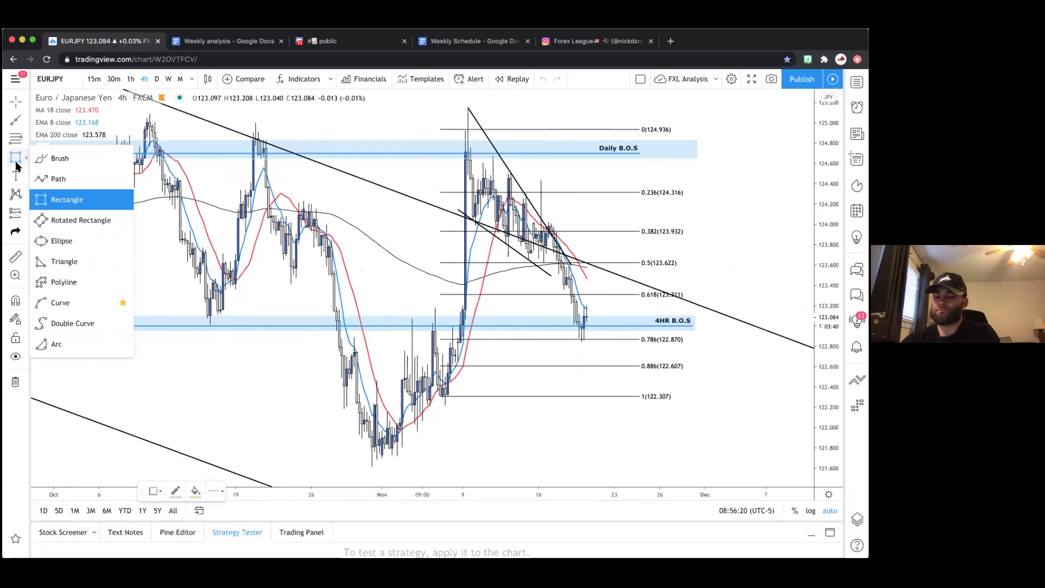
click(57, 178)
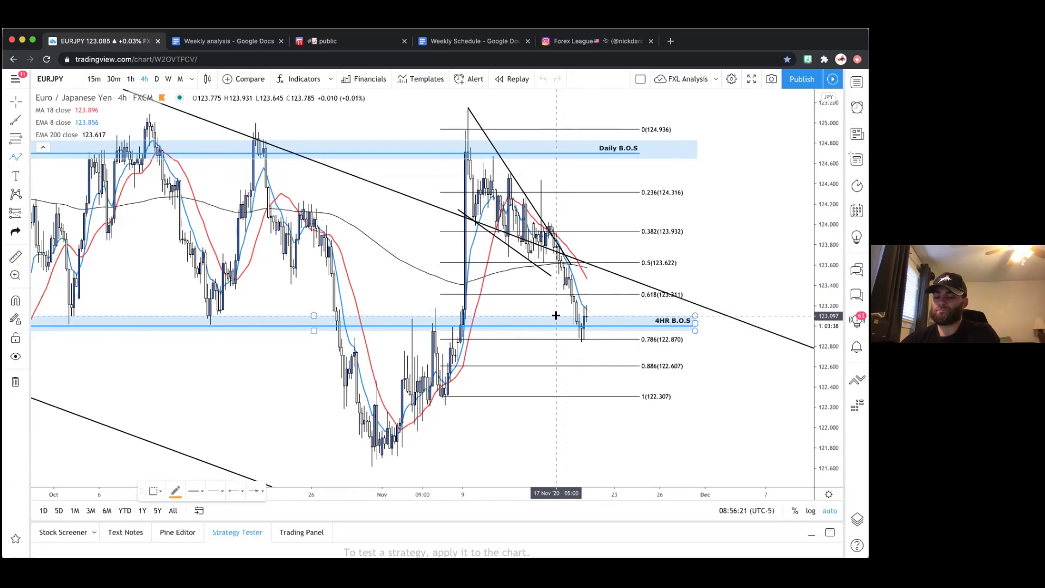
click(602, 377)
click(620, 322)
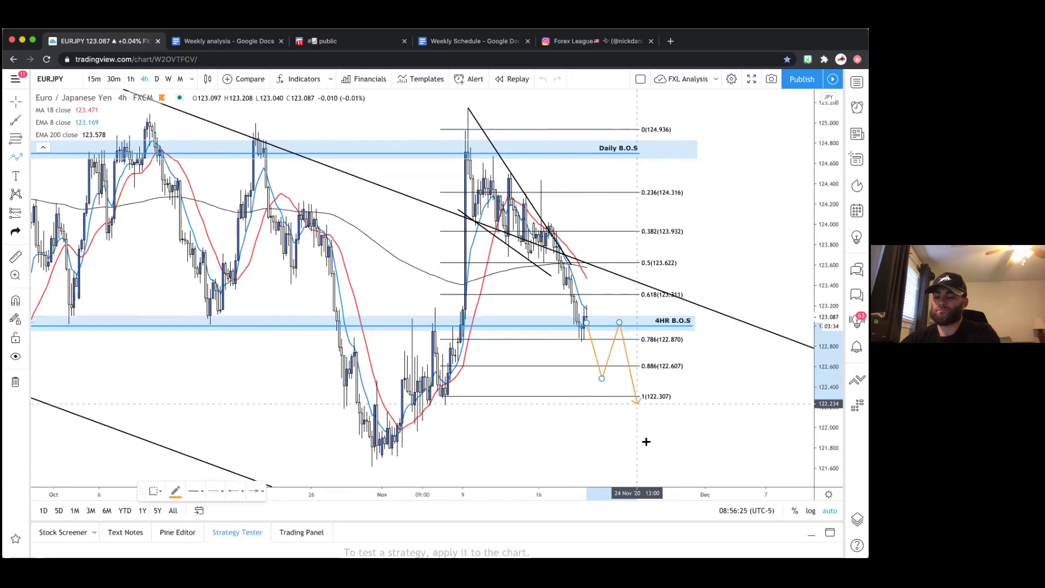
double_click(670, 479)
Change the bearish path's line colour to blue
click(391, 306)
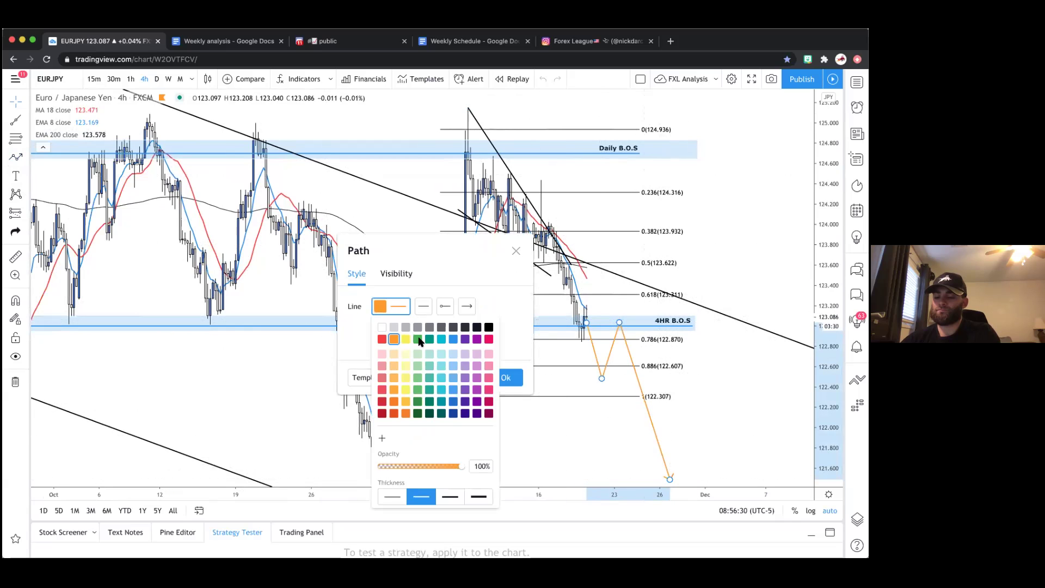
click(499, 372)
click(506, 376)
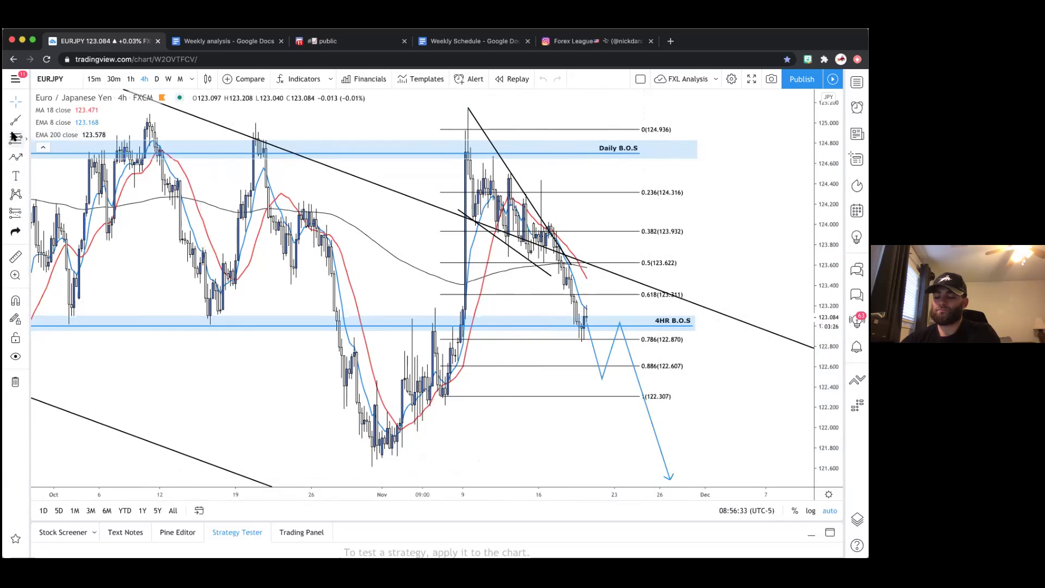
Try a Fibonacci retracement from the 124.001 swing high to about 122.462 near the projected low, and remove it
click(544, 224)
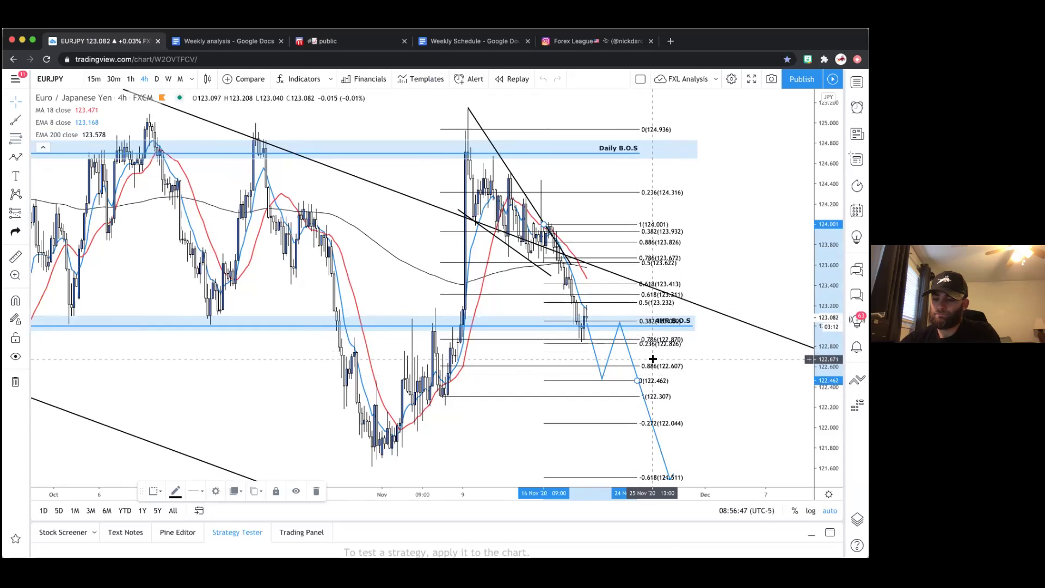
key(Escape)
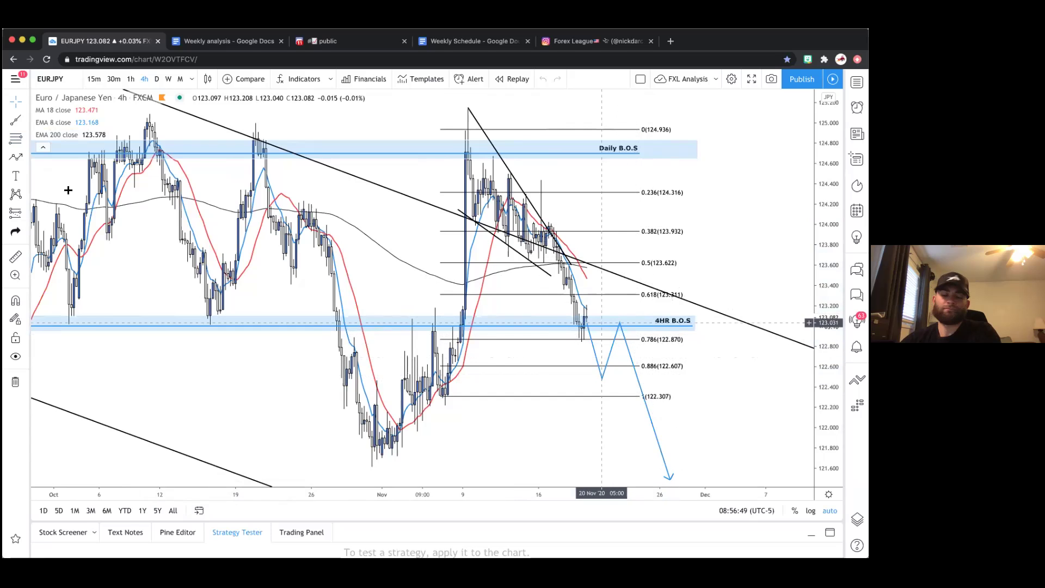
Mark the projected entry area on the path's final falling leg with a small yellow rectangle starting at about 122.91
click(12, 163)
click(44, 199)
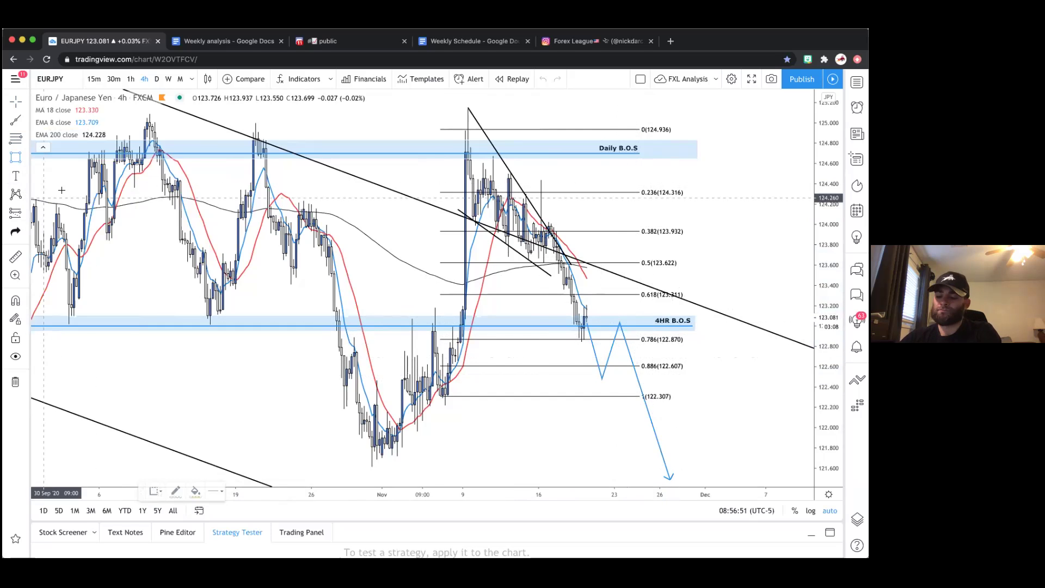
click(632, 335)
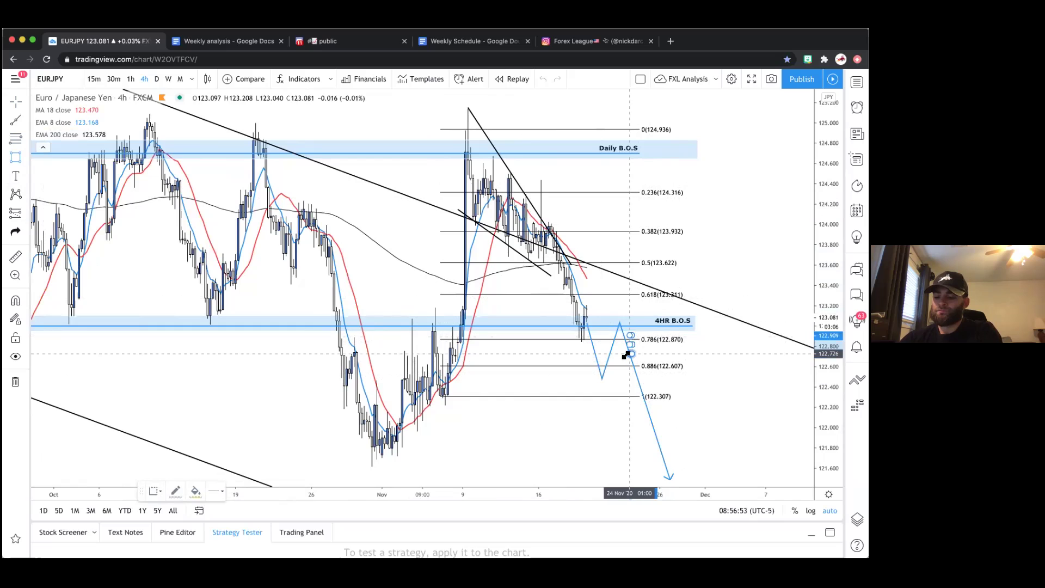
double_click(622, 357)
click(690, 366)
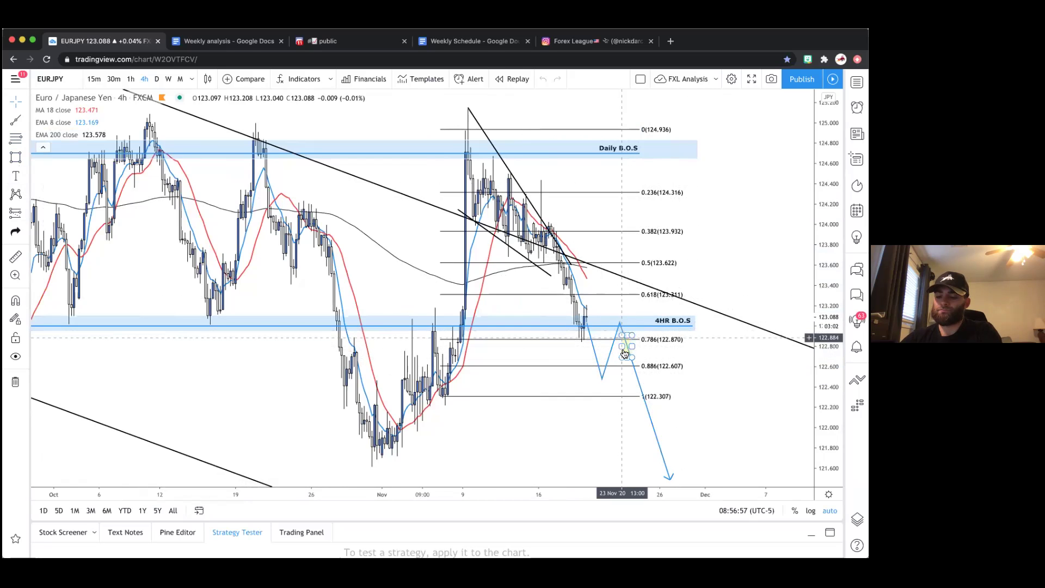
scroll(708, 400, left, 2)
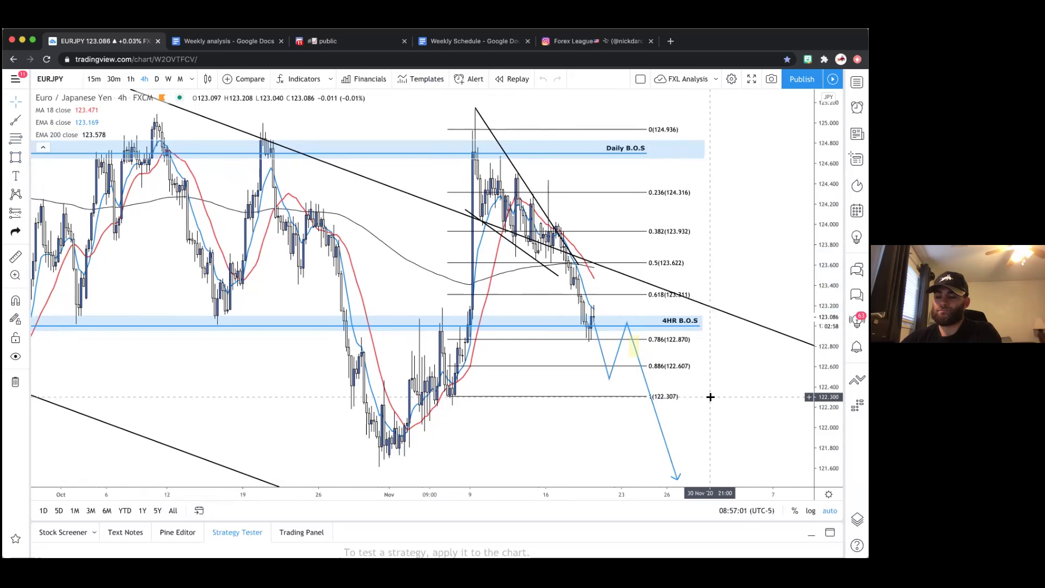
Highlight the mid-October reversal just above the 4HR B.O.S zone with a yellow rectangle
click(10, 155)
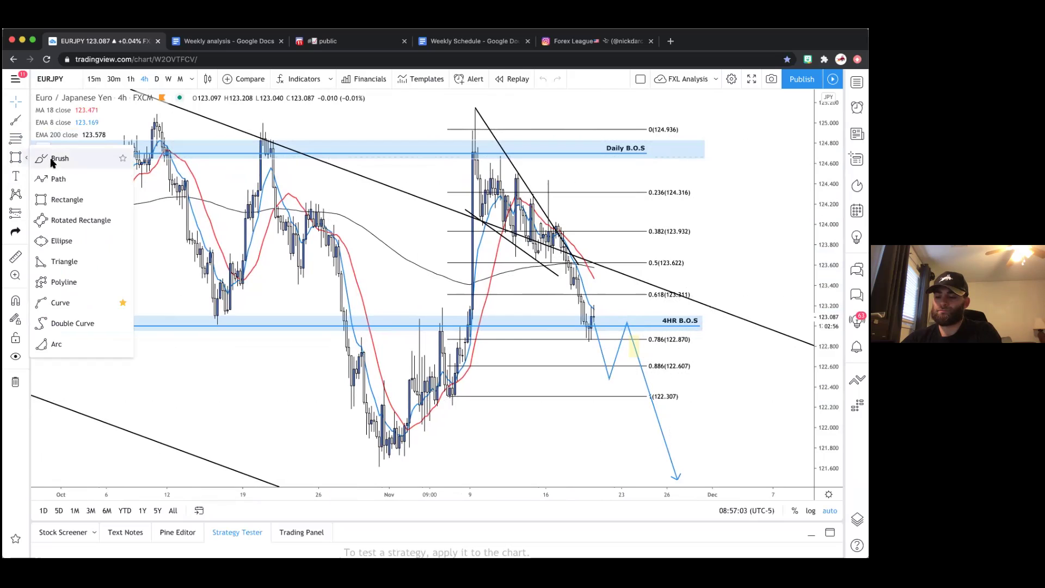
click(60, 179)
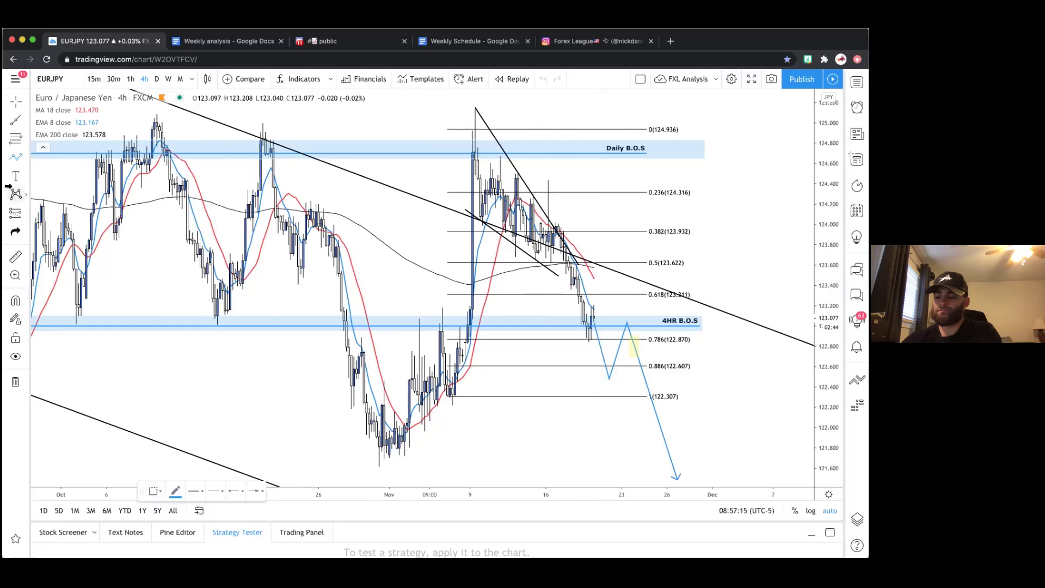
click(15, 161)
click(41, 199)
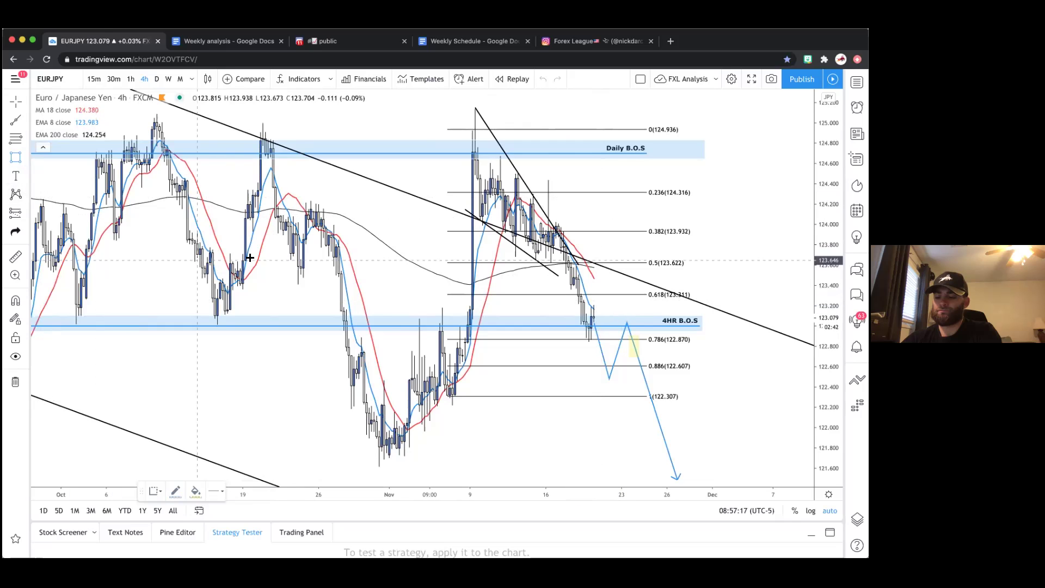
mouse_move(255, 253)
mouse_down()
mouse_move(208, 281)
mouse_move(206, 324)
mouse_up()
click(215, 329)
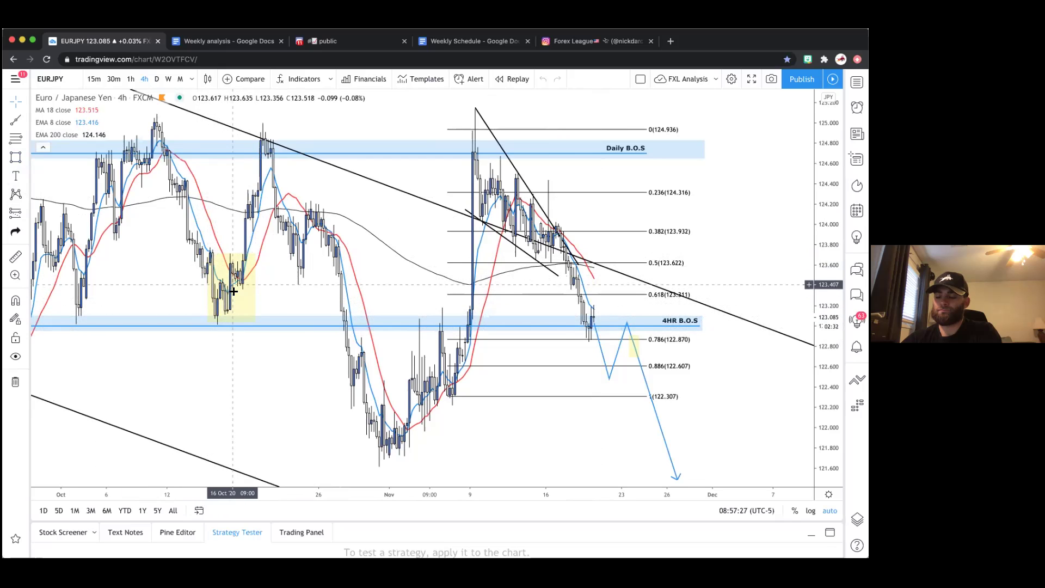
Draw a short blue horizontal level across the mid-October rectangle and align its endpoints at about 123.430
click(25, 119)
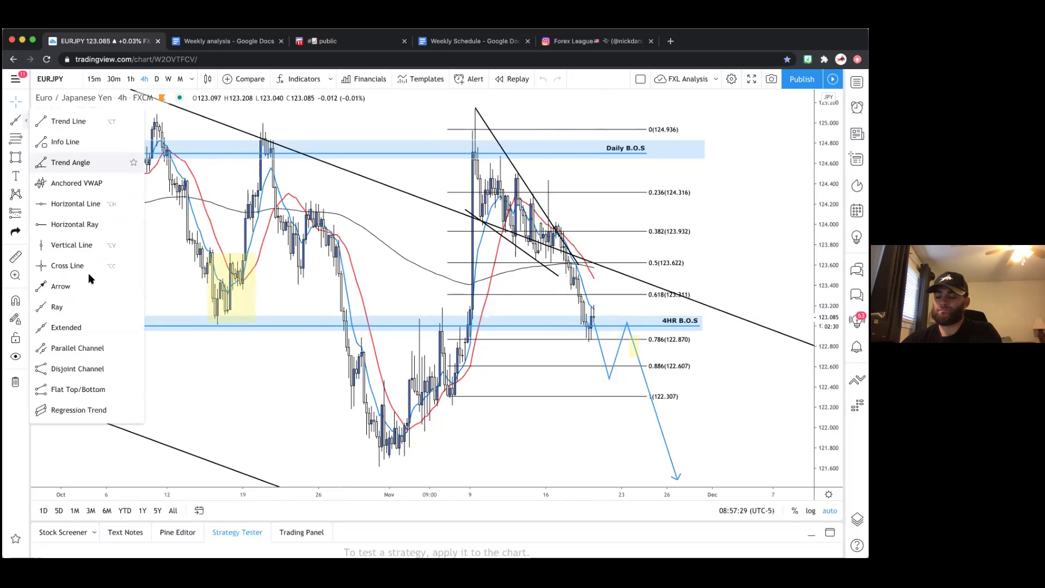
click(82, 305)
click(203, 282)
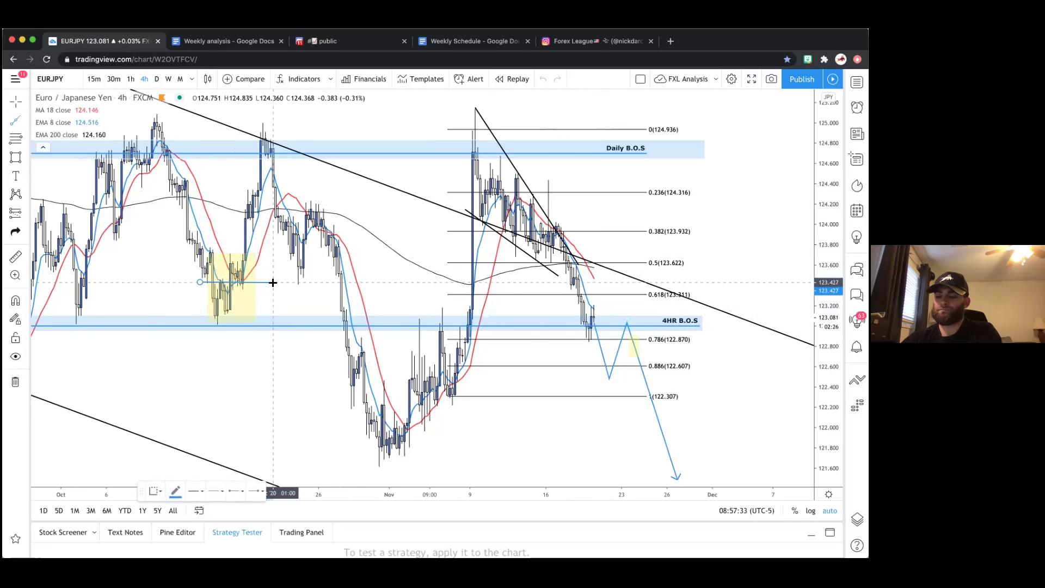
double_click(273, 282)
click(357, 242)
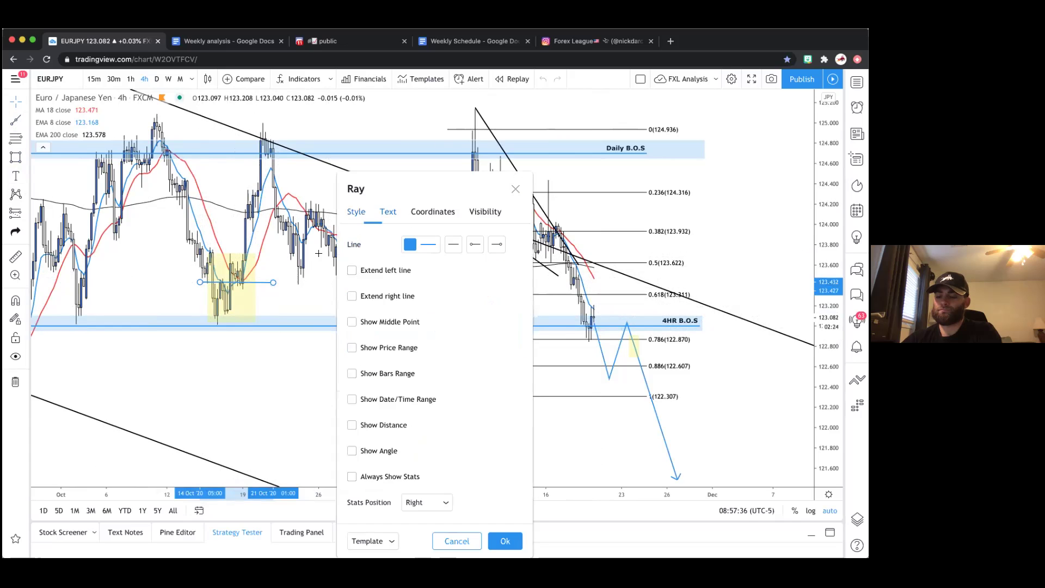
click(421, 212)
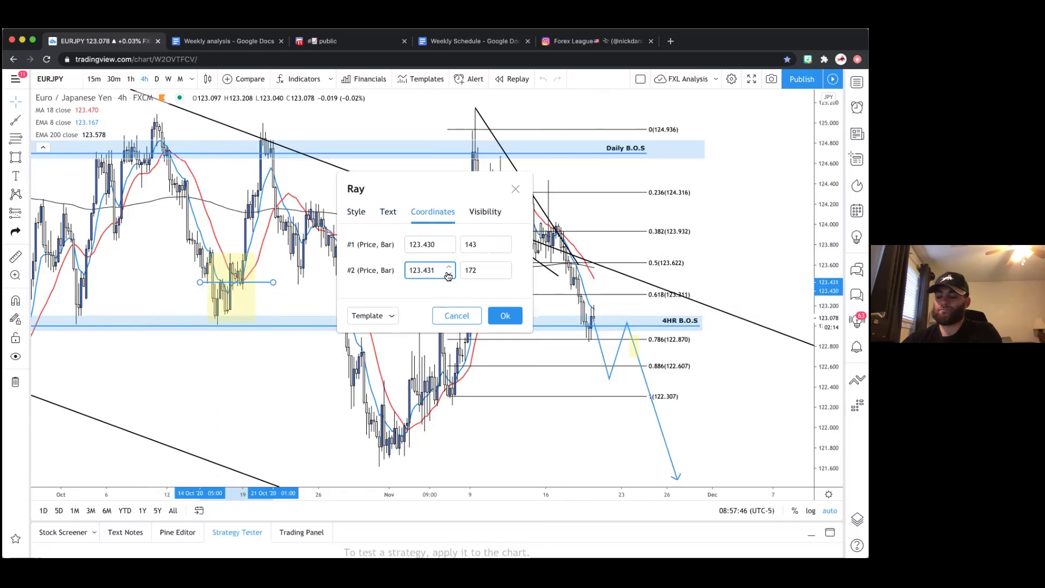
click(495, 310)
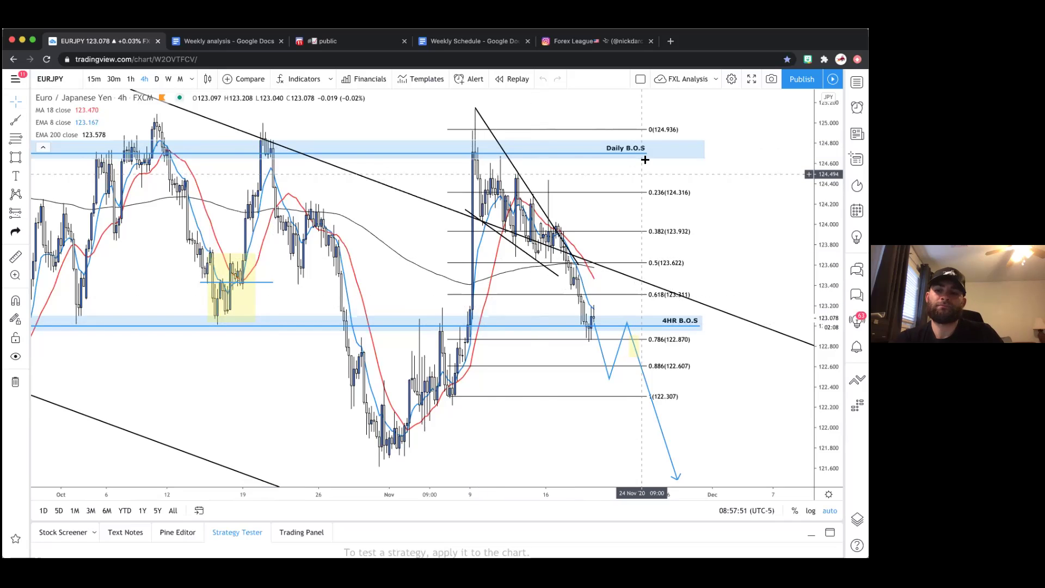
Copy the mid-October rally as a bars pattern and place it at the current price as a bullish projection
click(553, 159)
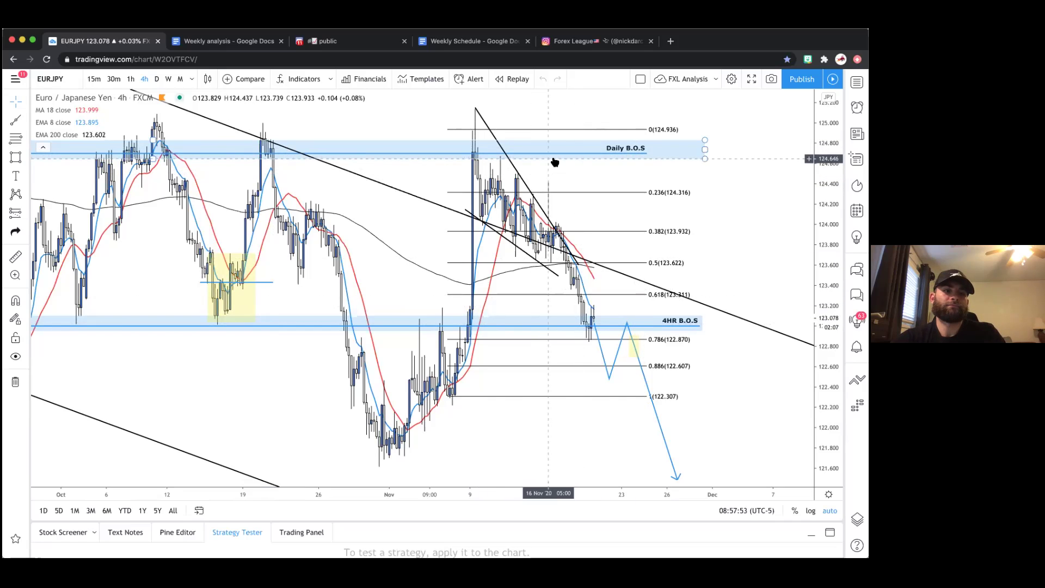
click(578, 279)
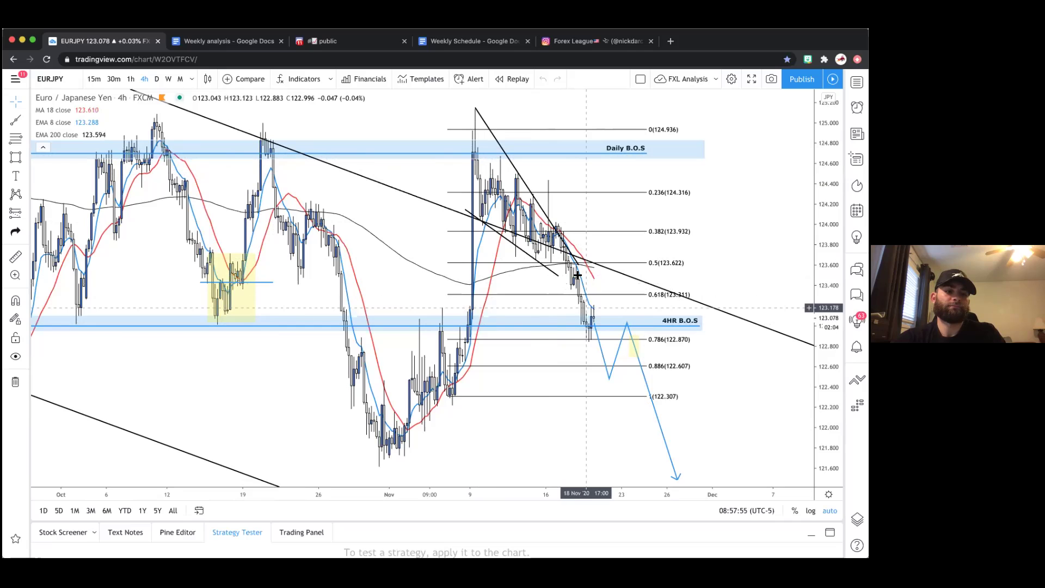
click(14, 215)
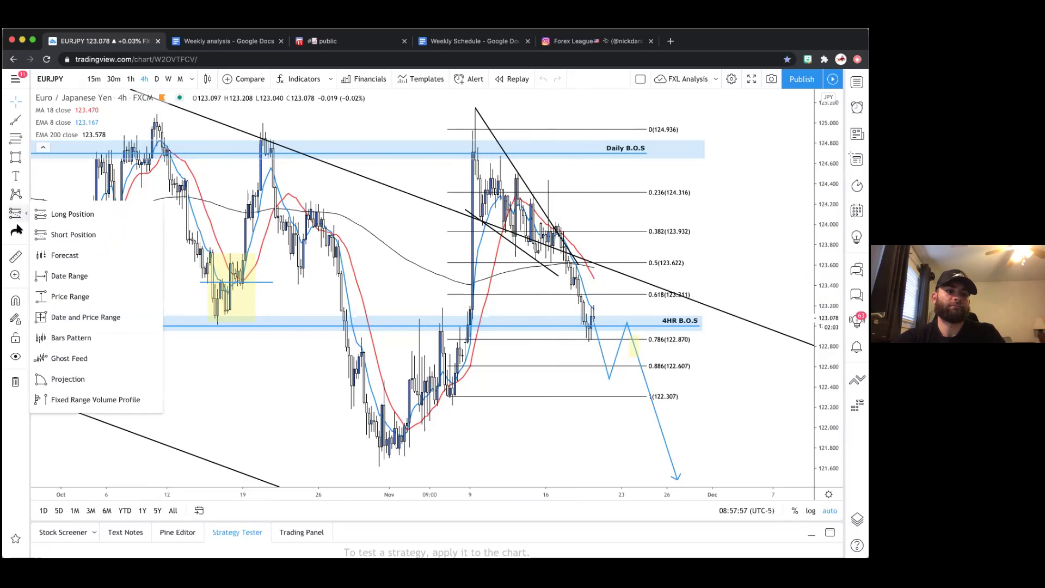
click(70, 340)
click(216, 279)
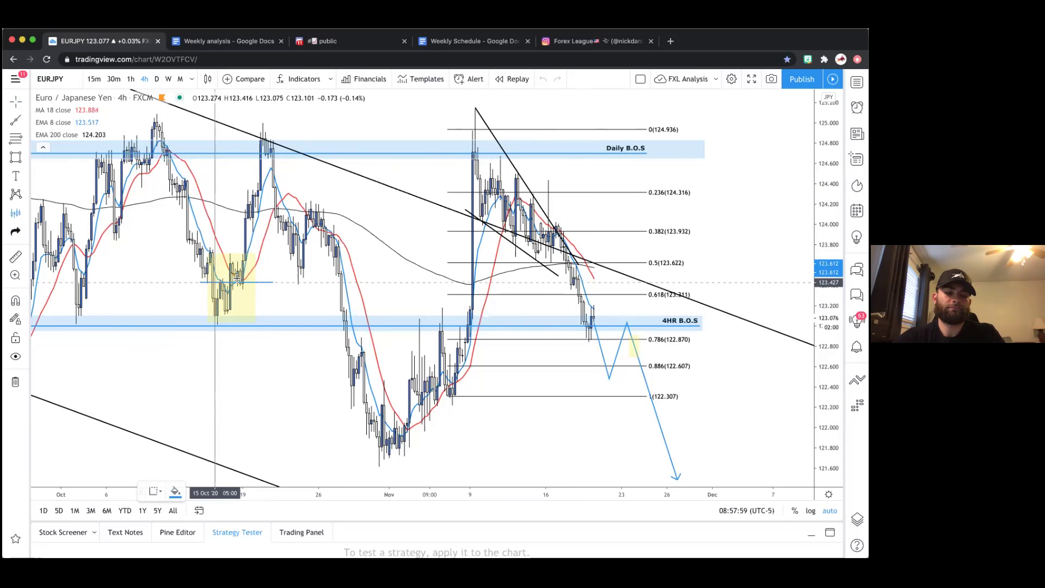
click(266, 273)
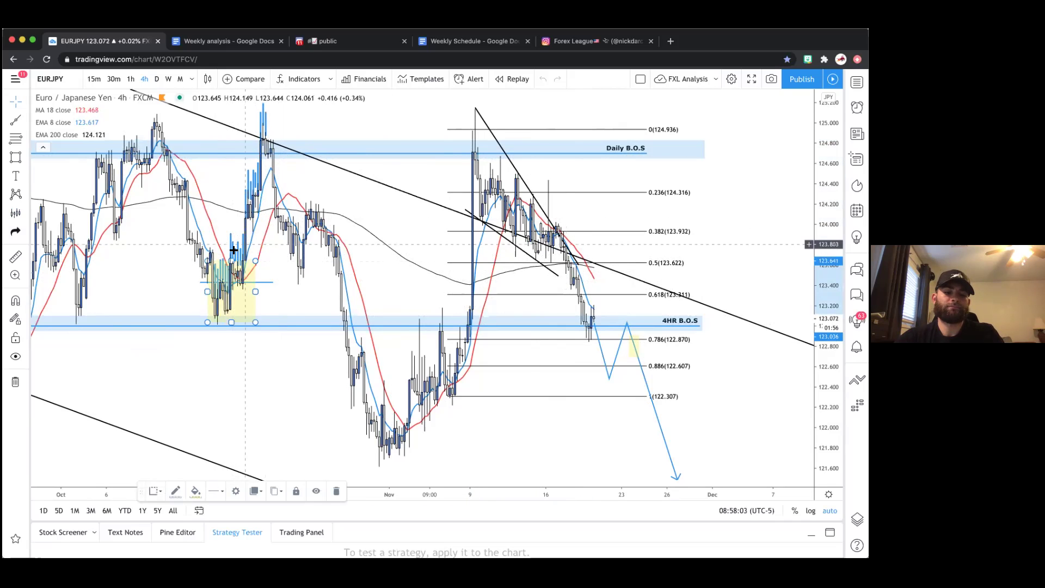
drag(233, 248, 614, 256)
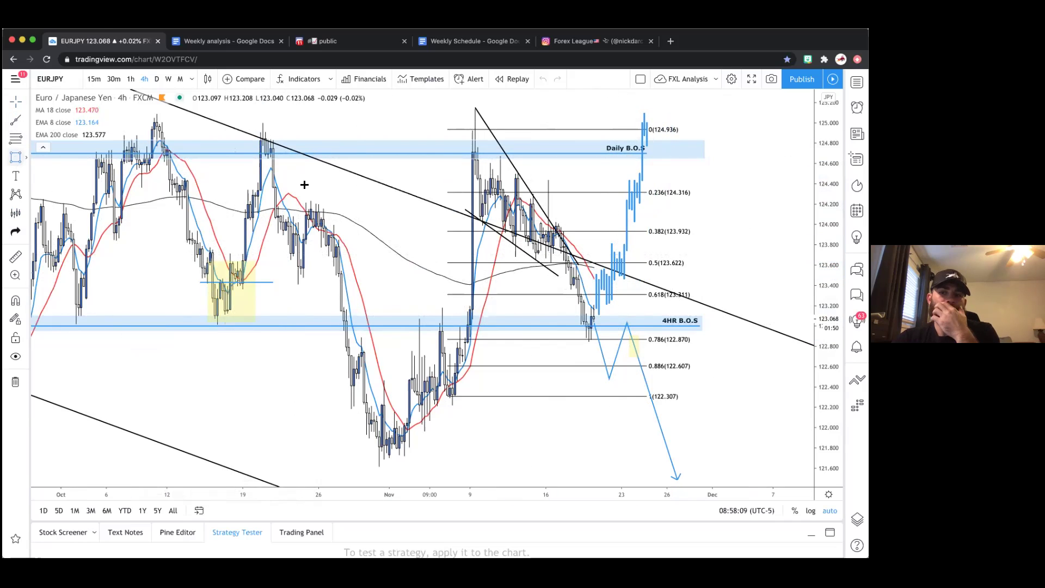
Mark a blue-filled rectangular zone around the 0.5 retracement level, from about 123.64 to 123.54, spanning 11 to 24 November
click(510, 261)
drag(625, 279, 641, 270)
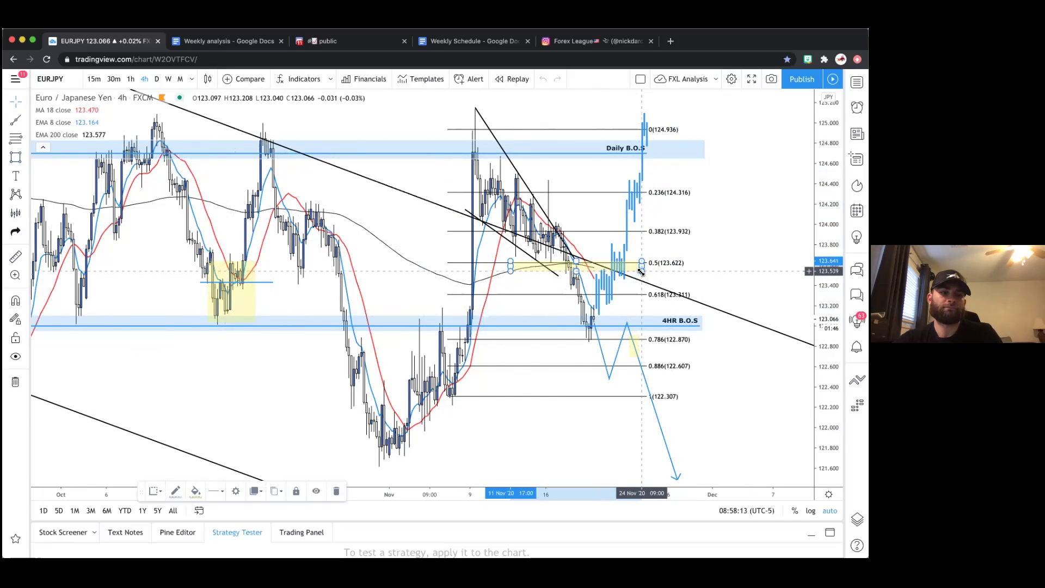
double_click(641, 271)
click(384, 273)
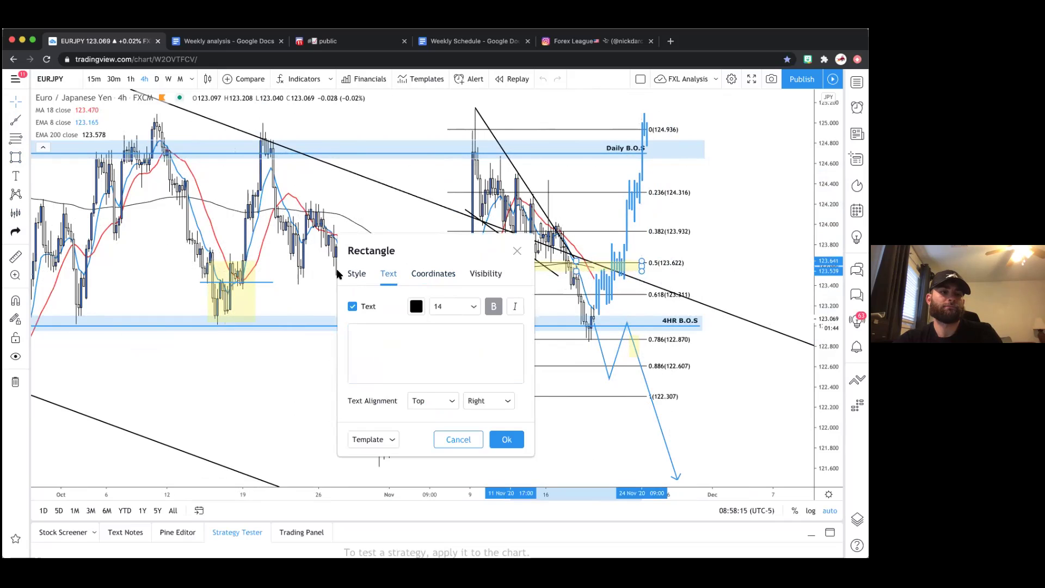
click(355, 274)
click(418, 331)
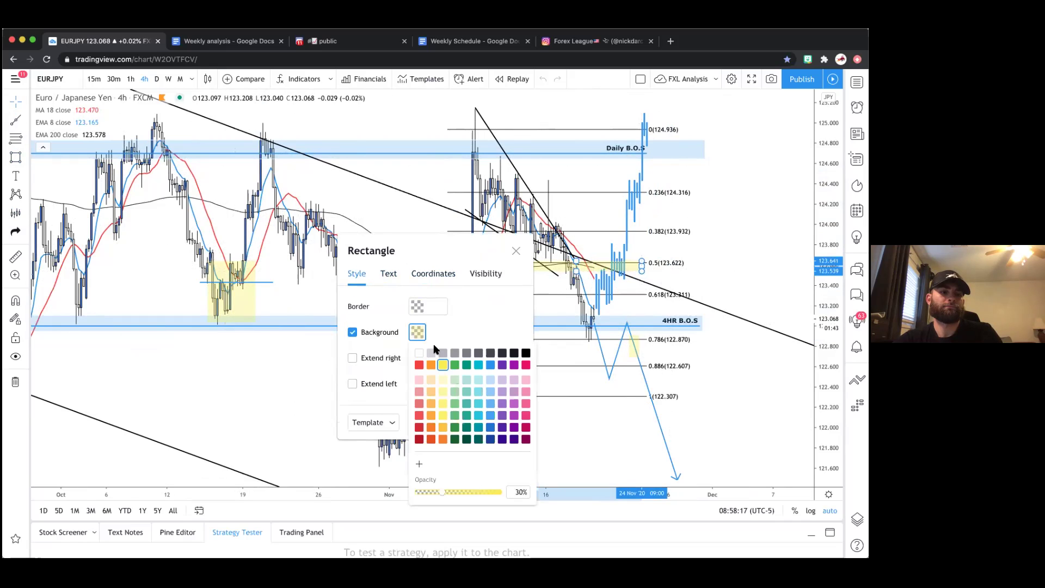
click(490, 365)
click(503, 423)
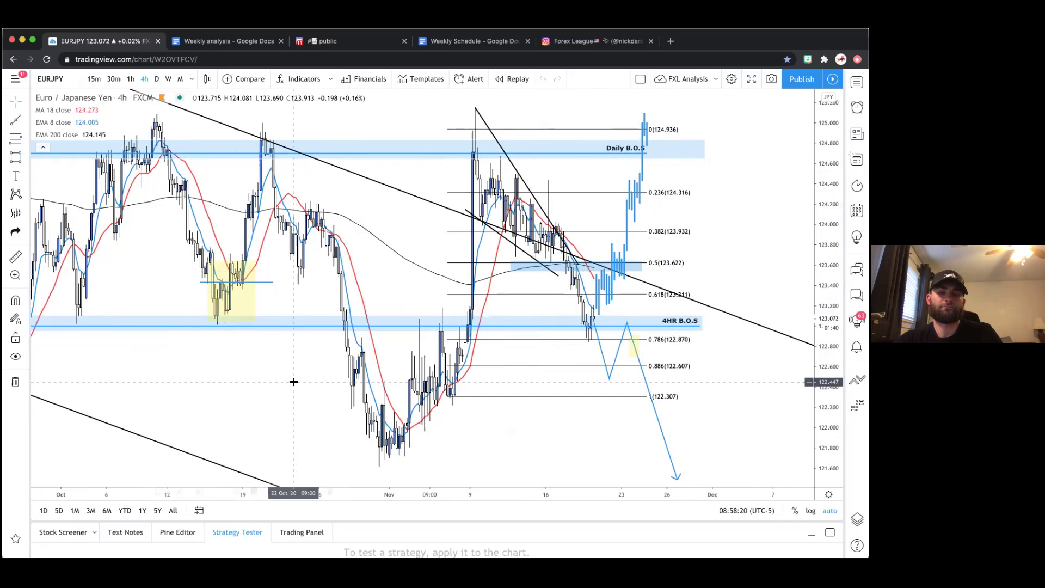
Highlight the bullish projection's retest at the blue 0.5 zone with a small yellow rectangle from about 123.82 to 123.46
click(15, 158)
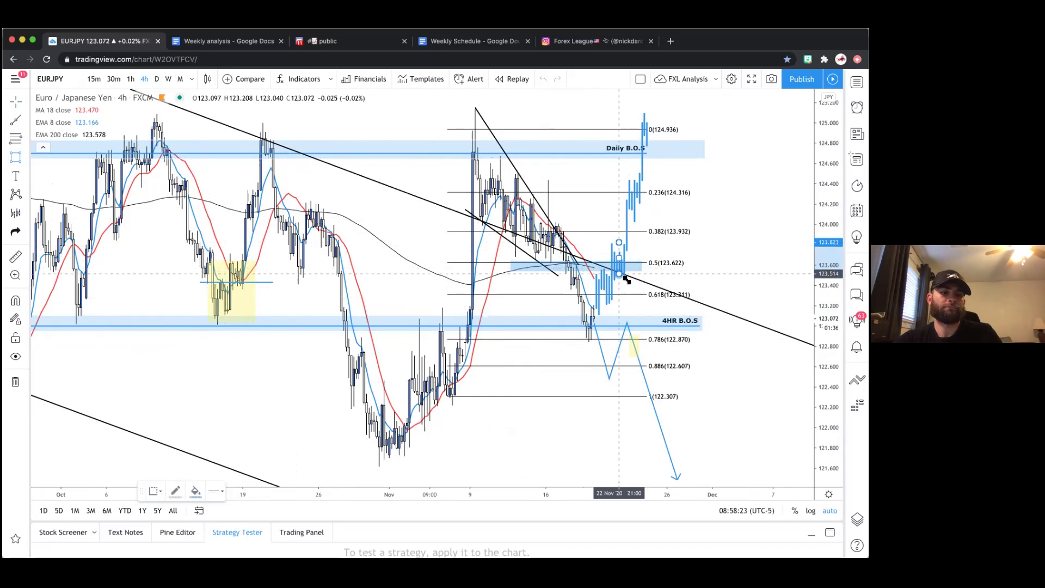
double_click(631, 279)
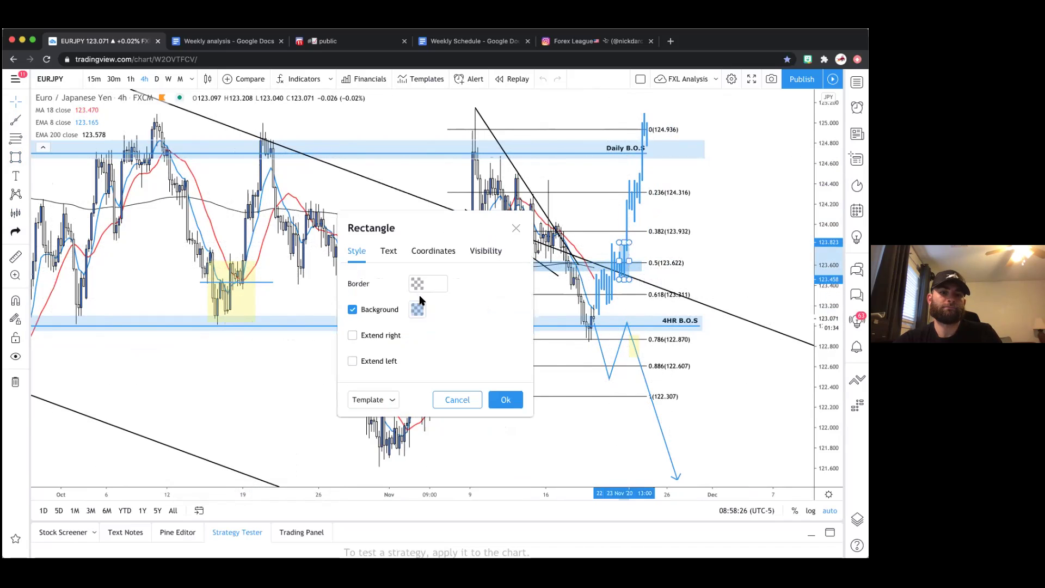
click(417, 309)
click(443, 342)
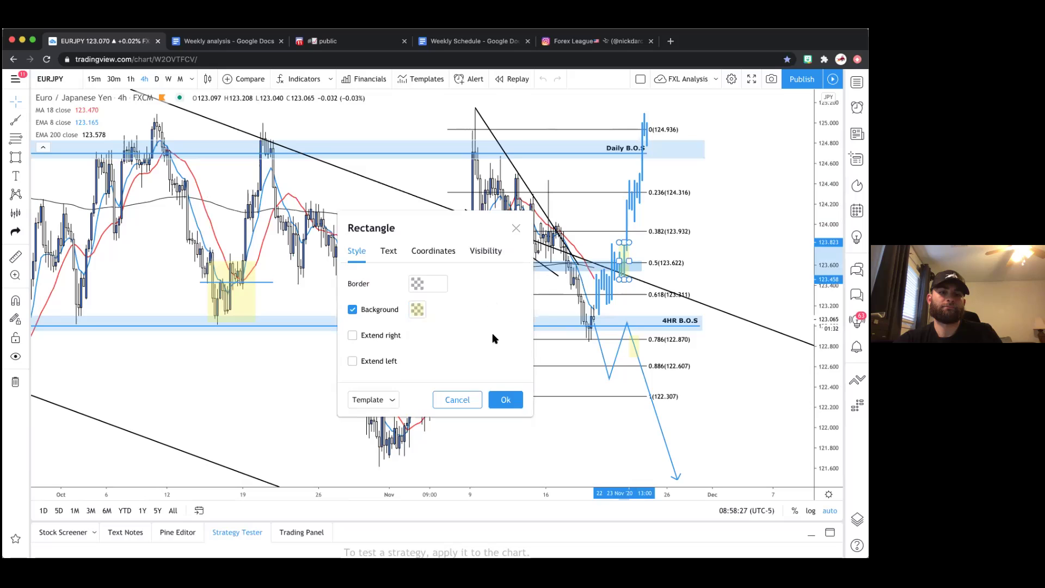
click(504, 402)
Extend the Daily B.O.S ray's second point to about 30 November and align its endpoint prices at 124.700
scroll(747, 289, up, 1)
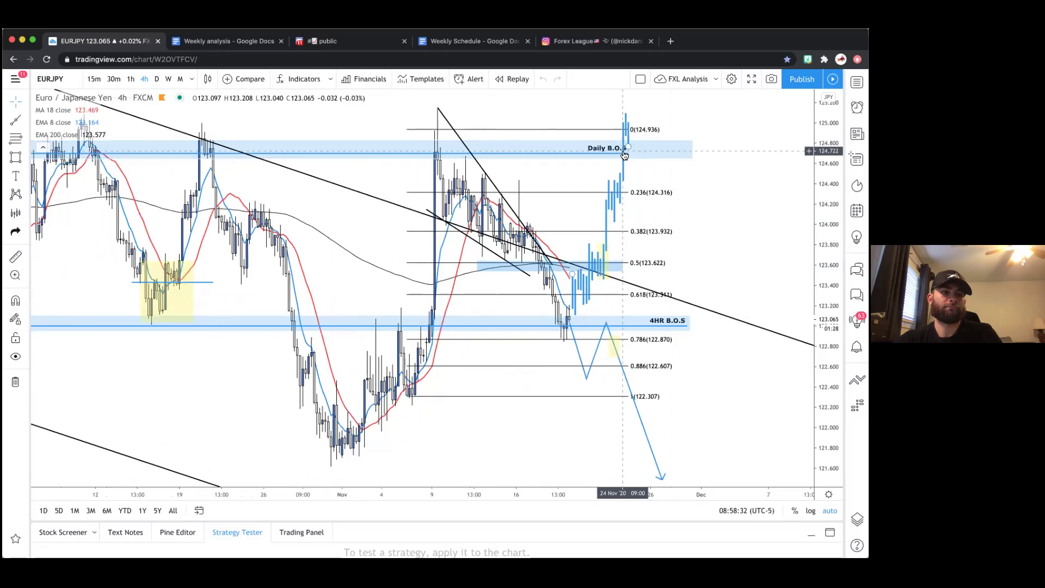
drag(627, 156, 689, 156)
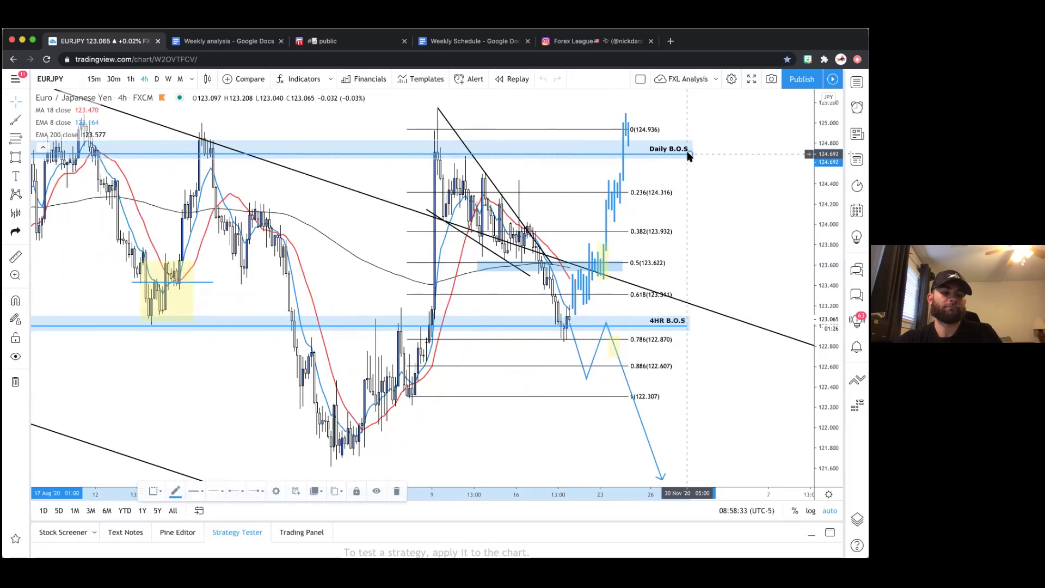
double_click(506, 204)
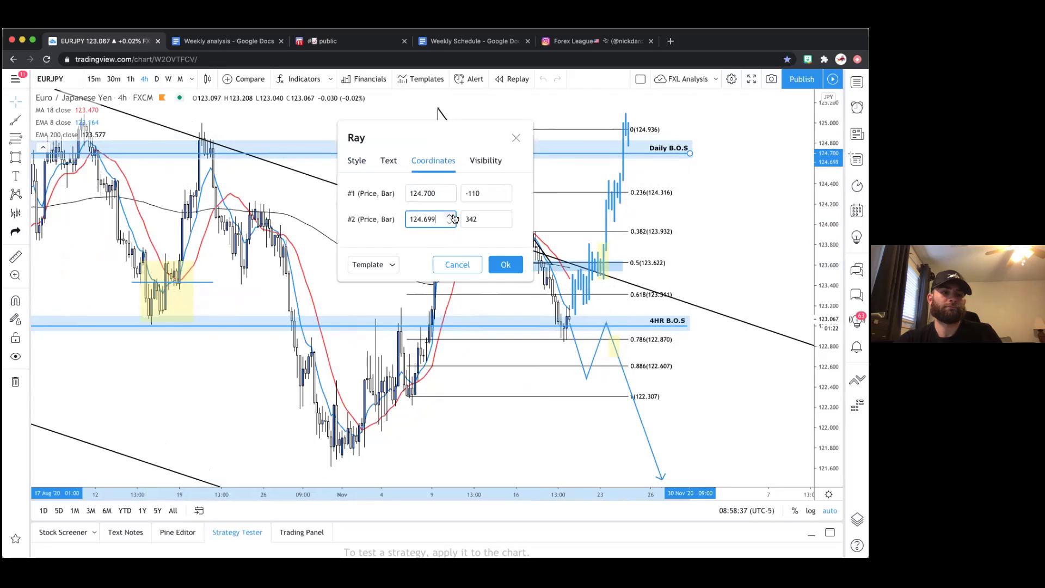
click(506, 266)
scroll(760, 269, left, 3)
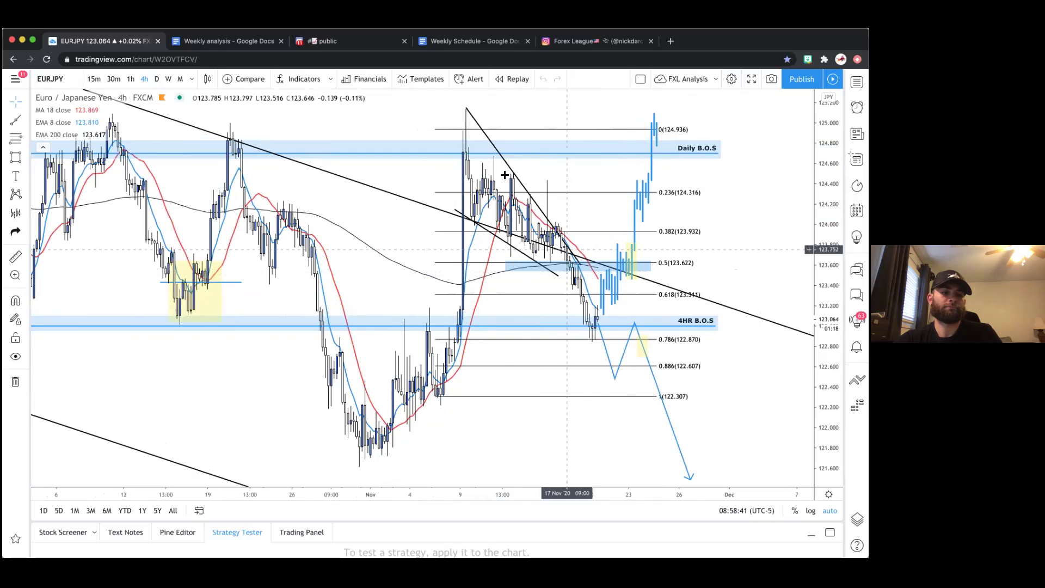
Delete the two short black wedge trendlines drawn around the mid-November decline
key(Delete)
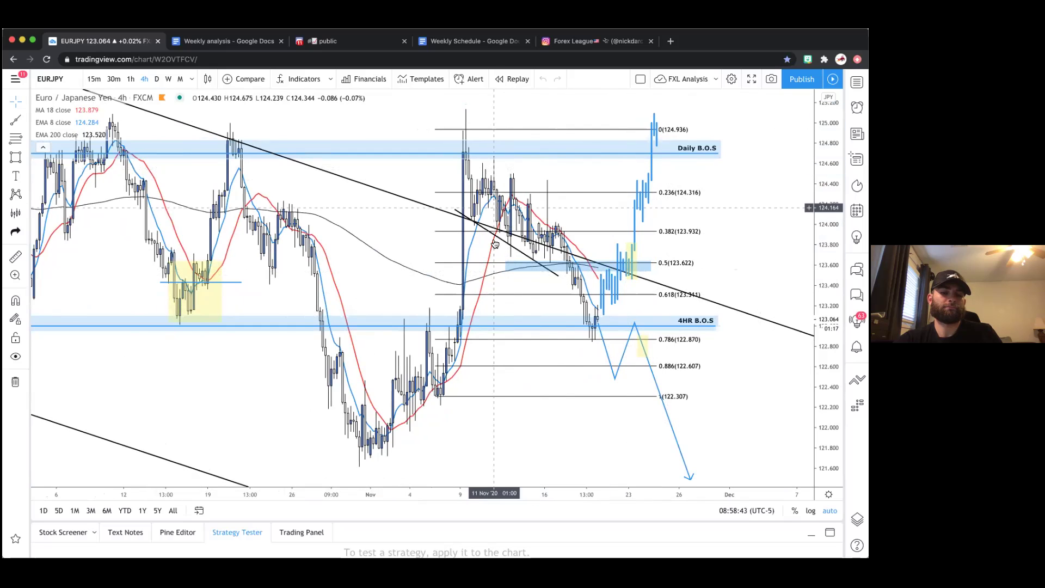
key(Delete)
scroll(403, 239, right, 2)
click(624, 270)
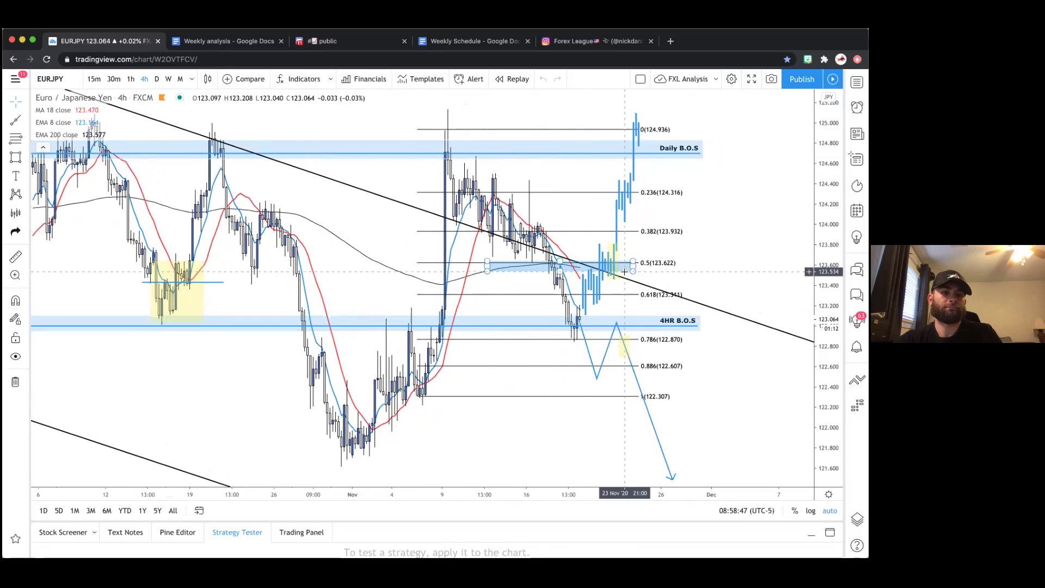
click(613, 277)
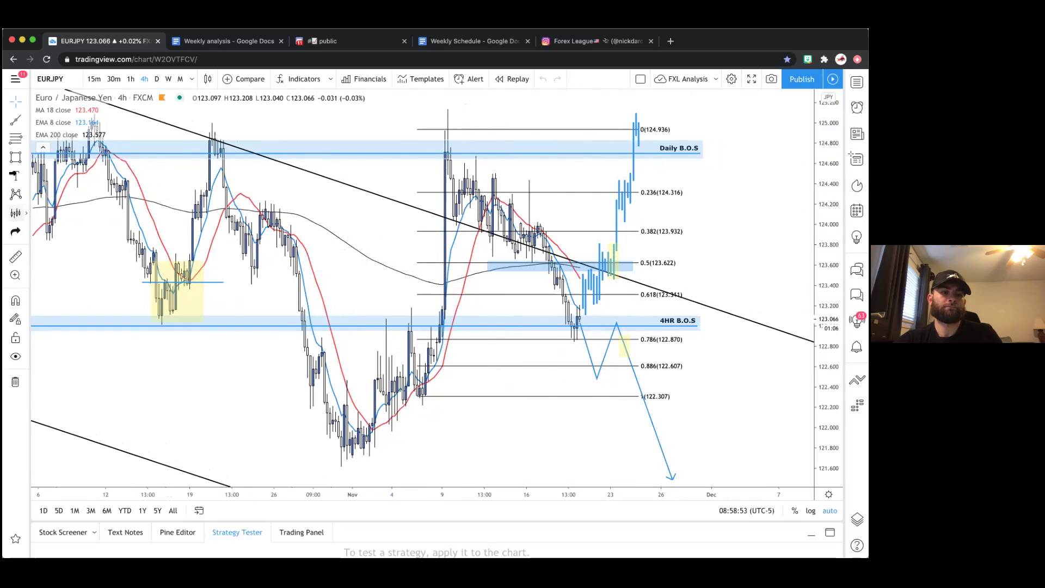
Place a long position on the bullish projection's breakout, entering at about 123.80 with a target of about 124.80
click(25, 213)
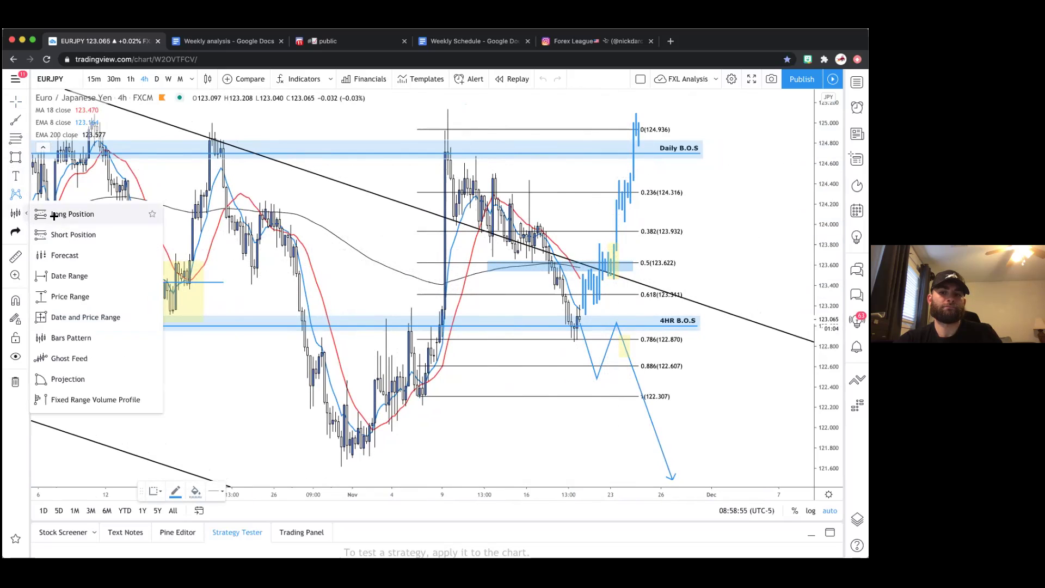
click(66, 212)
click(610, 244)
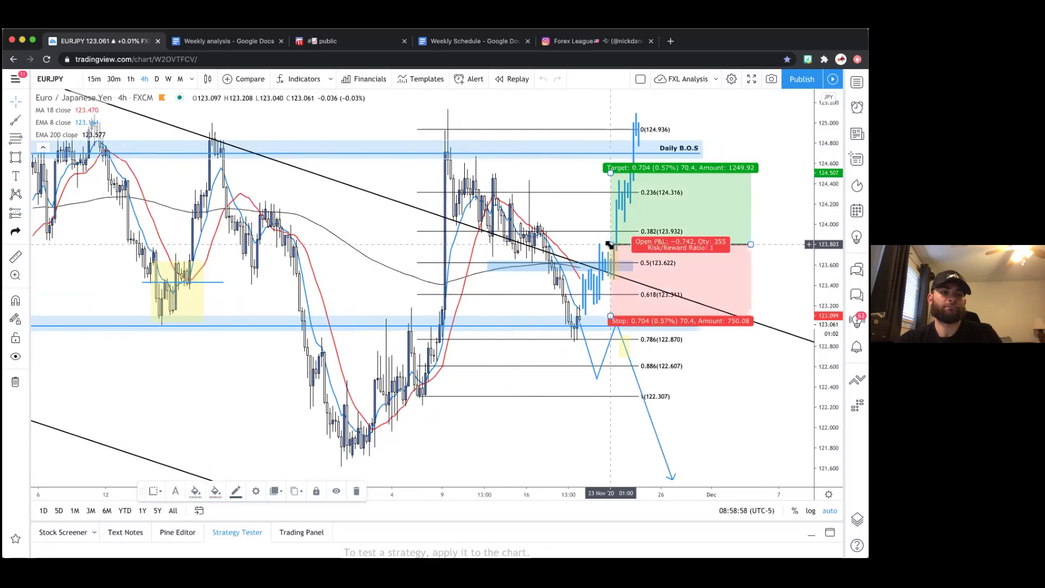
drag(608, 174, 607, 142)
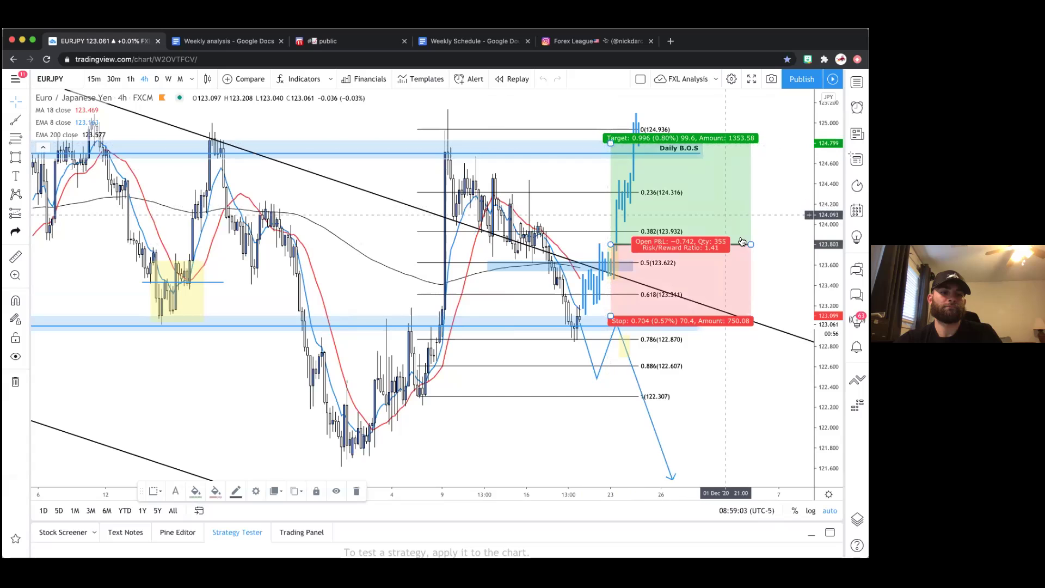
Reposition the long setup's entry at about 123.81, shorten it to 27 November, and tighten its stop to about 123.40
drag(741, 242, 671, 244)
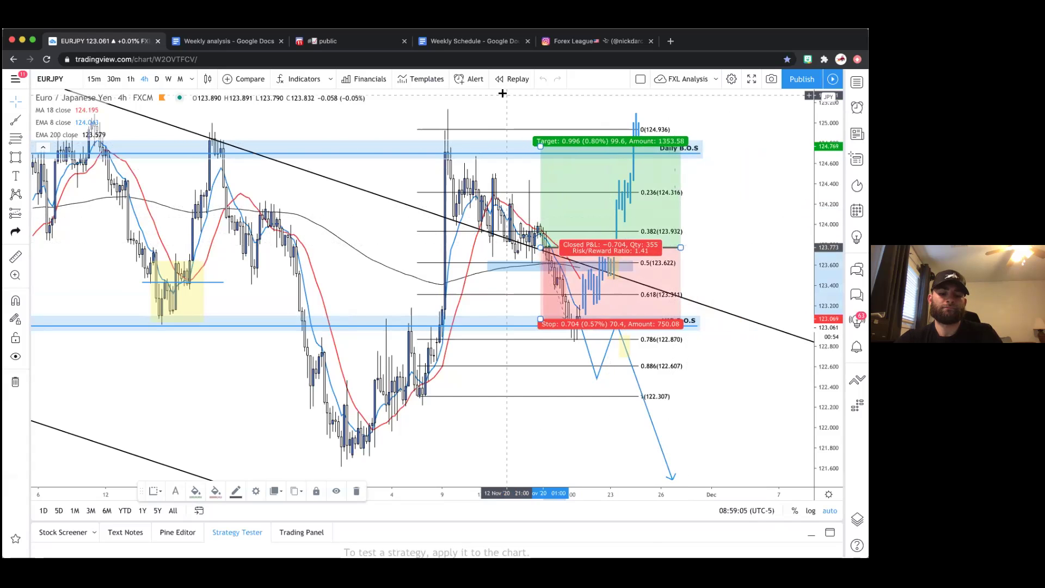
drag(575, 219, 641, 215)
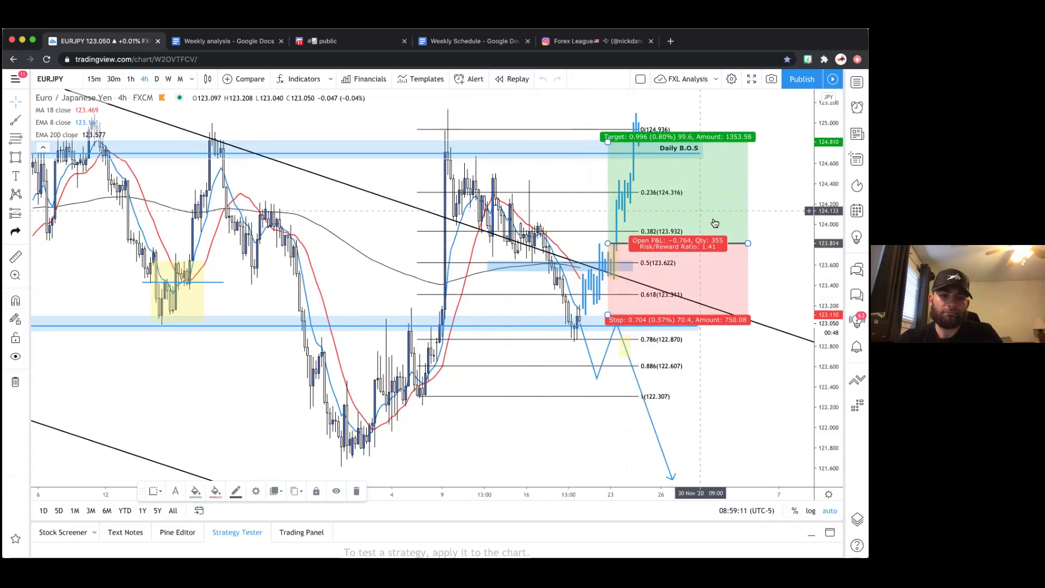
drag(747, 243, 678, 242)
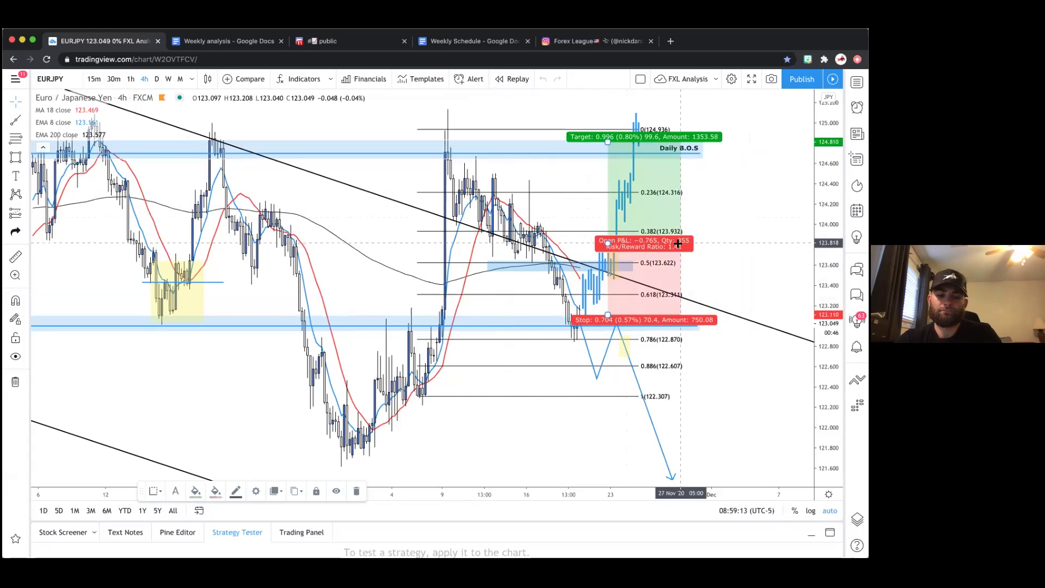
drag(606, 314, 607, 285)
click(752, 269)
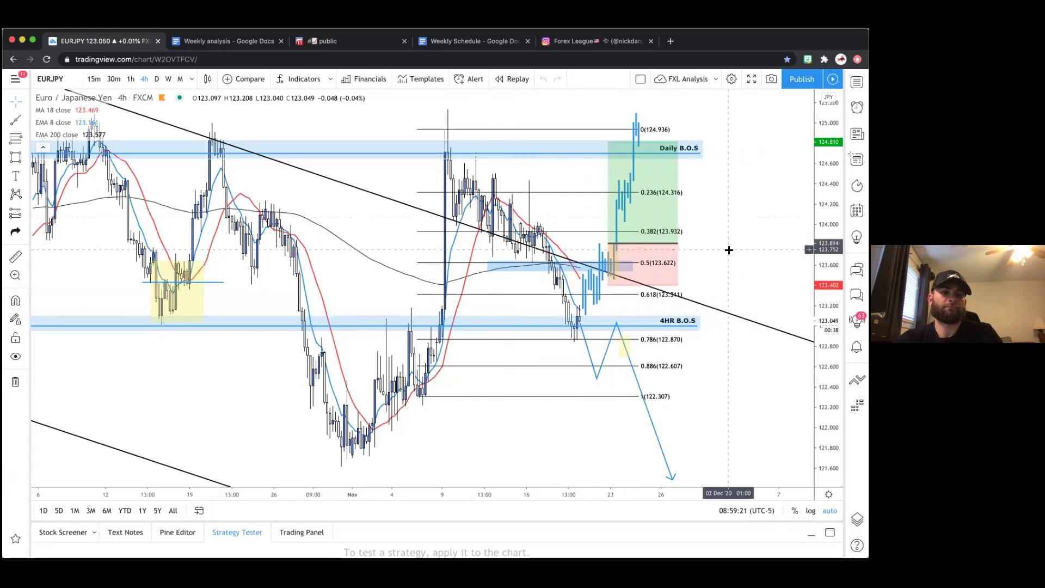
On the daily timeframe, extend the bearish path's arrow tip into the Weekly B.O.S zone at about 120.54 on 2 December
scroll(678, 315, down, 2)
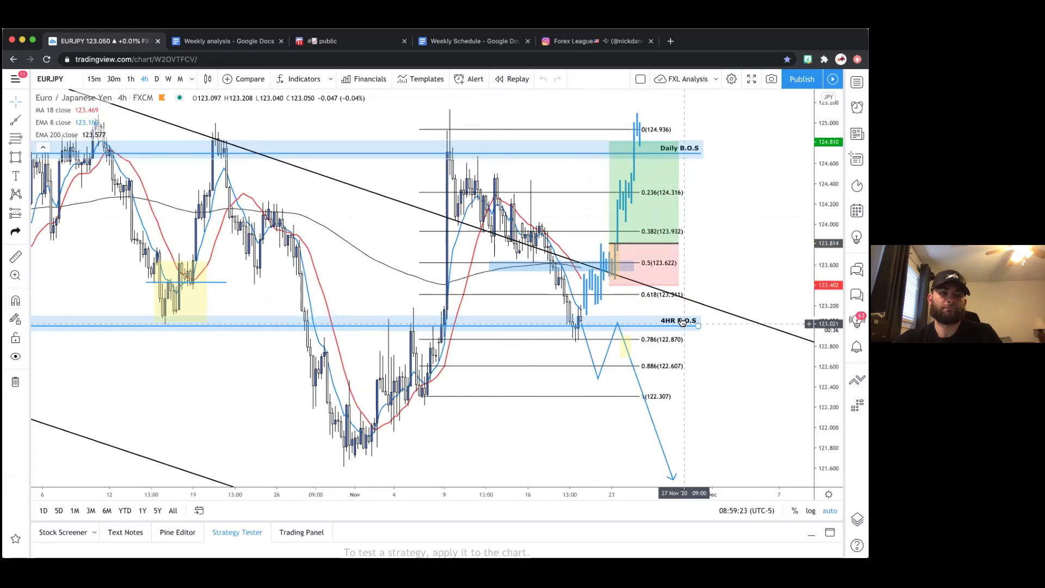
click(156, 79)
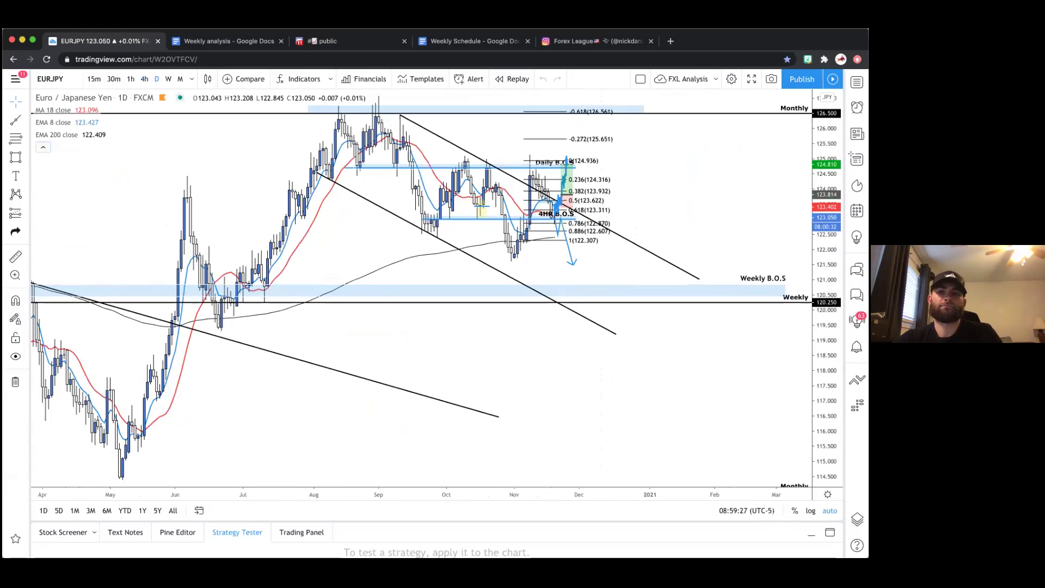
scroll(660, 275, up, 3)
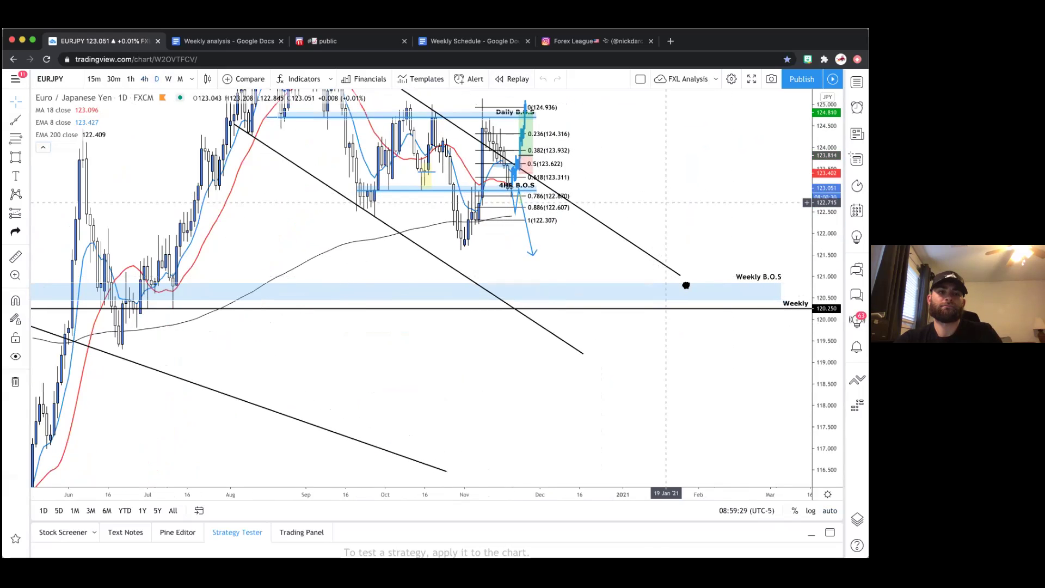
drag(665, 203, 692, 298)
scroll(547, 348, up, 1)
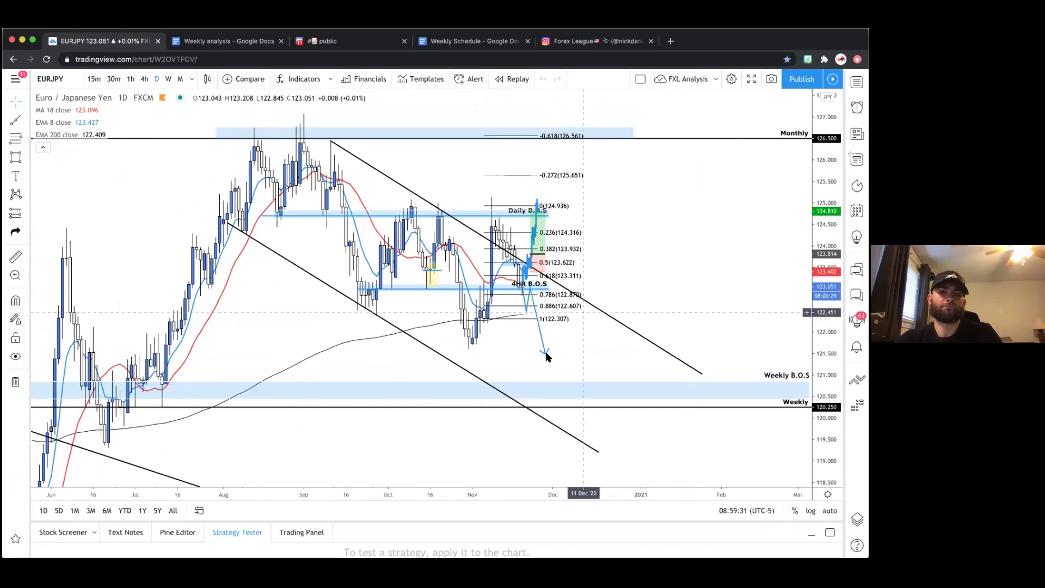
drag(545, 354, 554, 387)
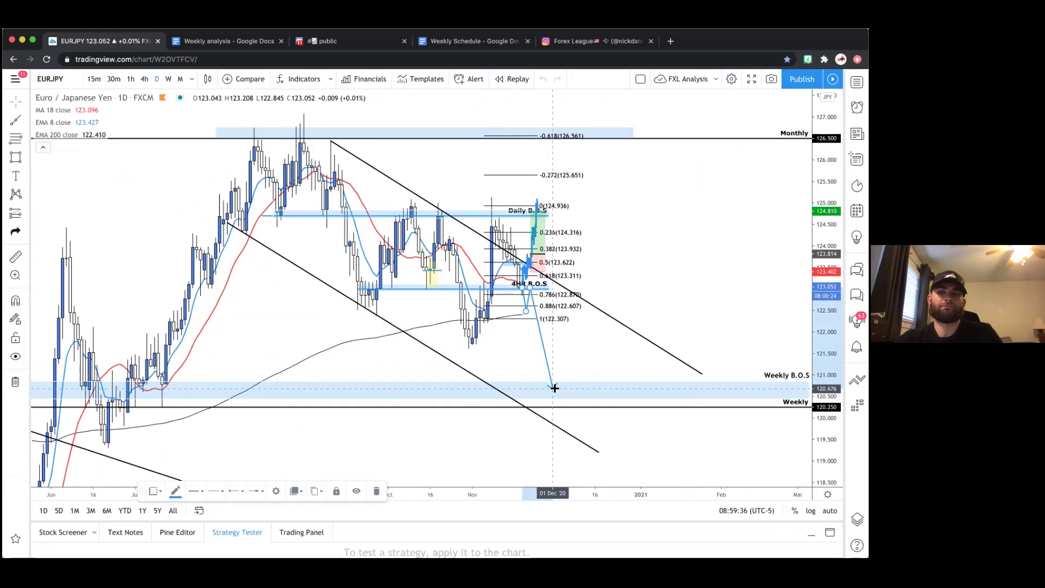
drag(555, 388, 556, 388)
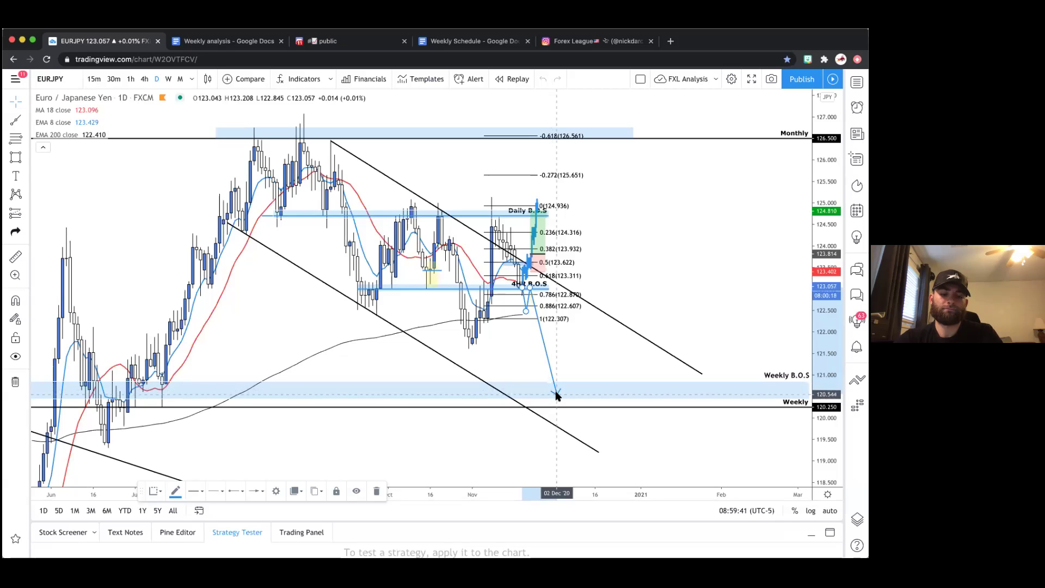
click(587, 346)
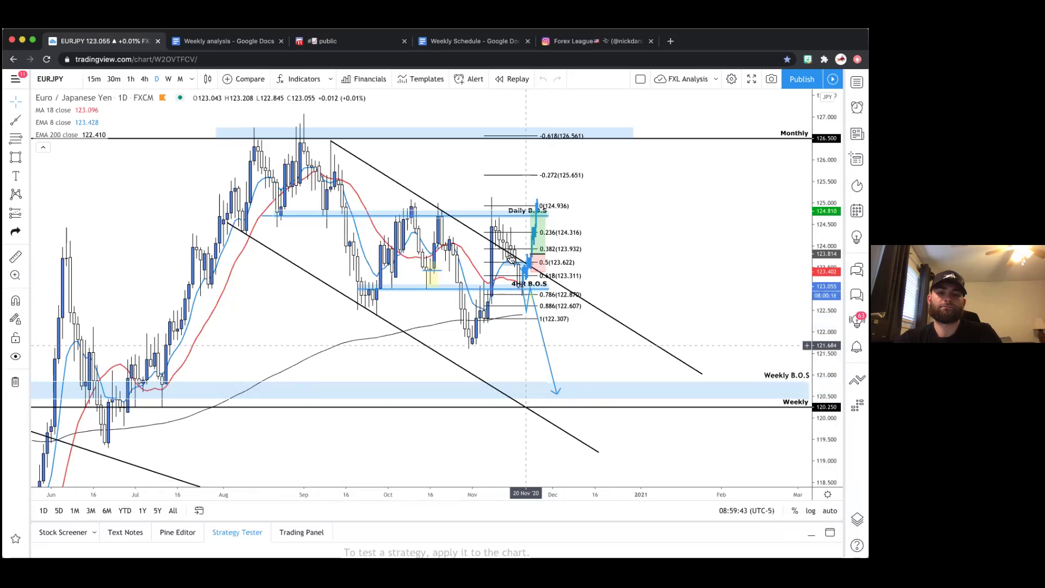
Review the bullish and bearish scenarios on the daily chart and again on the 4-hour timeframe
click(520, 216)
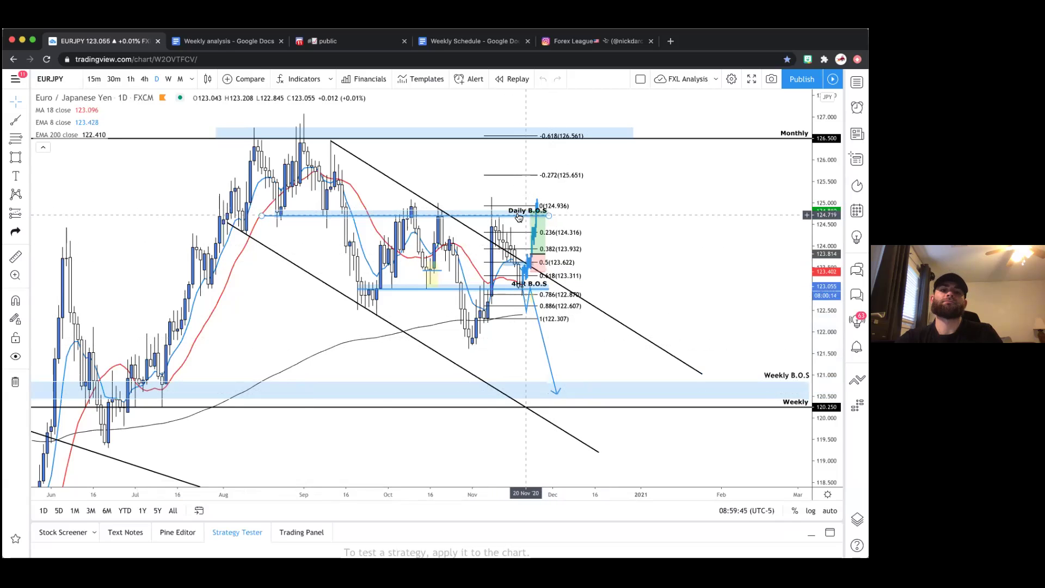
drag(631, 231, 673, 236)
click(577, 237)
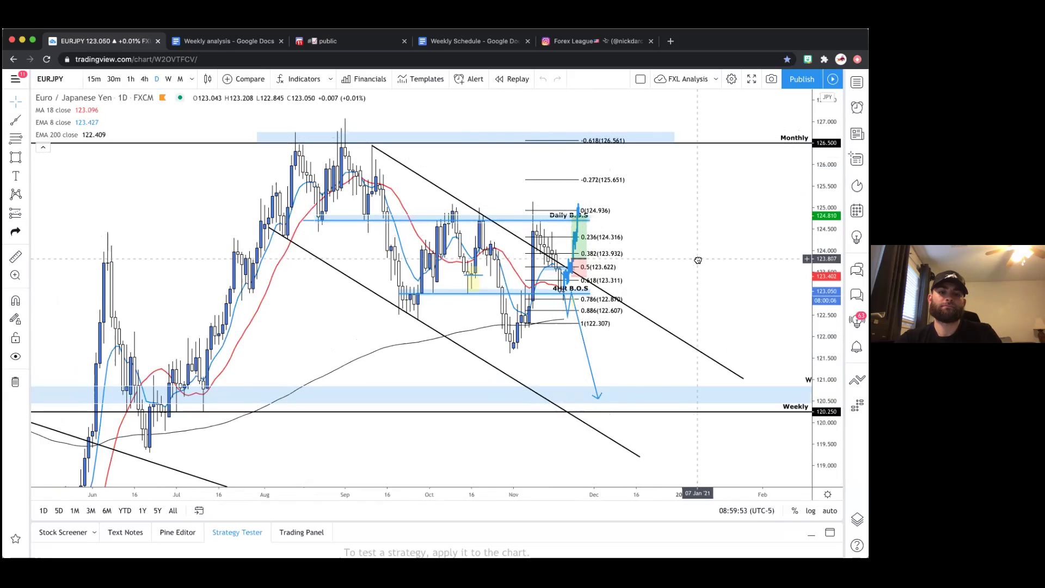
drag(698, 260, 699, 261)
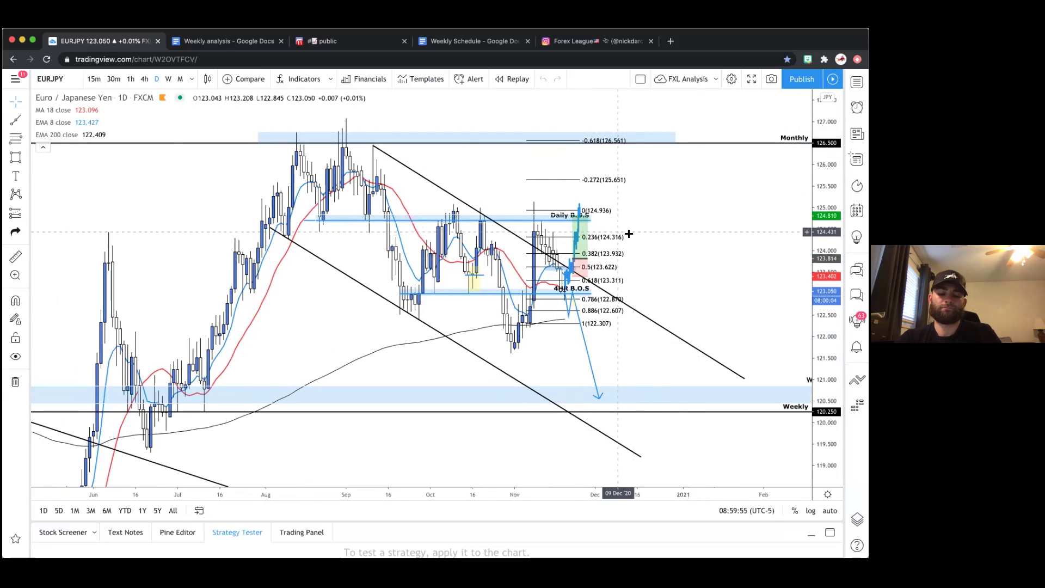
click(145, 80)
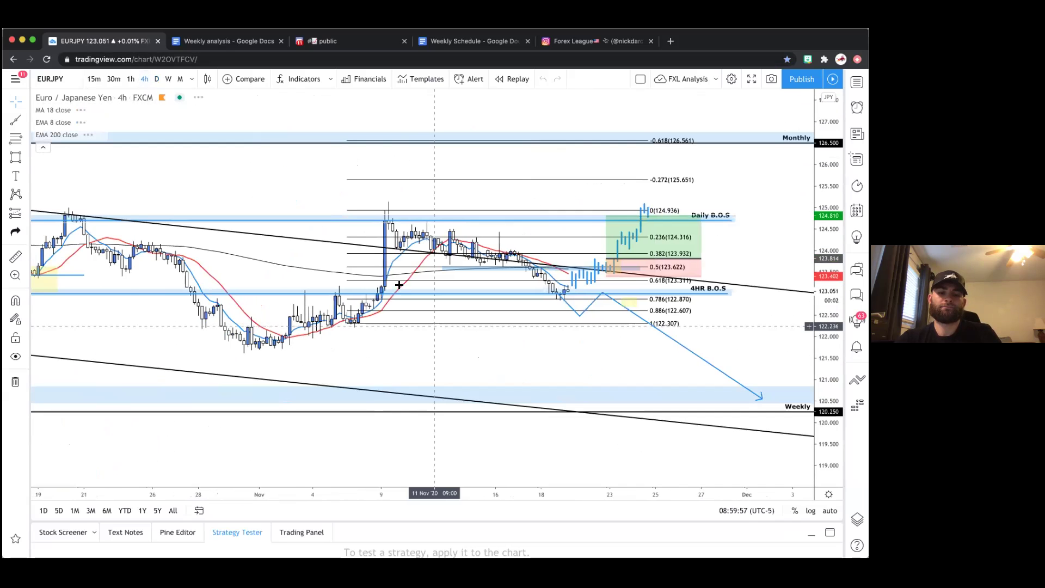
drag(822, 403, 805, 263)
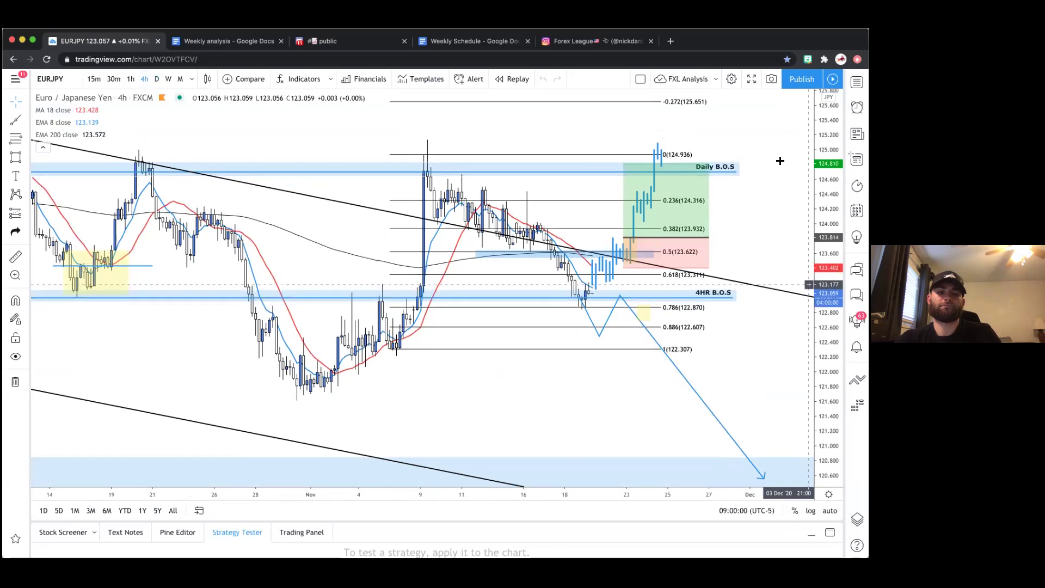
click(664, 183)
key(Escape)
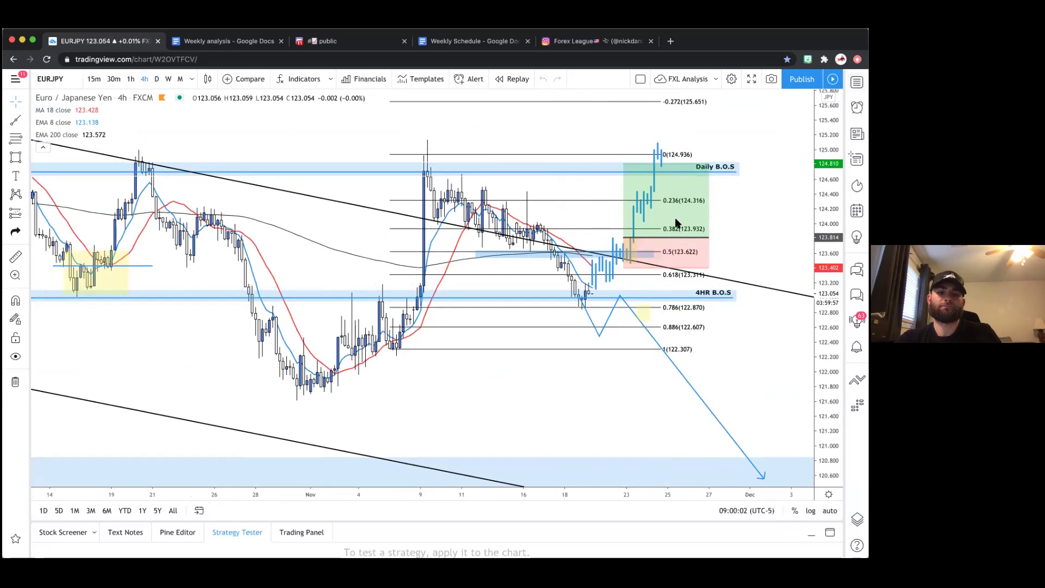
Open the watch list and switch the chart to XAUUSD
click(856, 82)
click(675, 196)
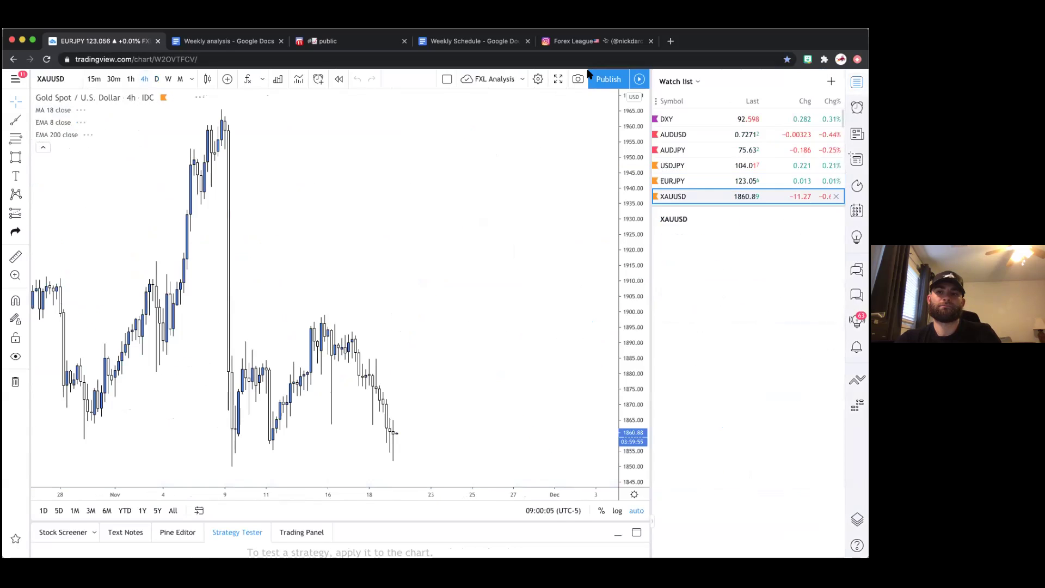
Close the watch list and examine XAUUSD's daily price structure around the Daily B.O.S, 1875.00, Weekly and Monthly levels
key(alt+w)
click(157, 78)
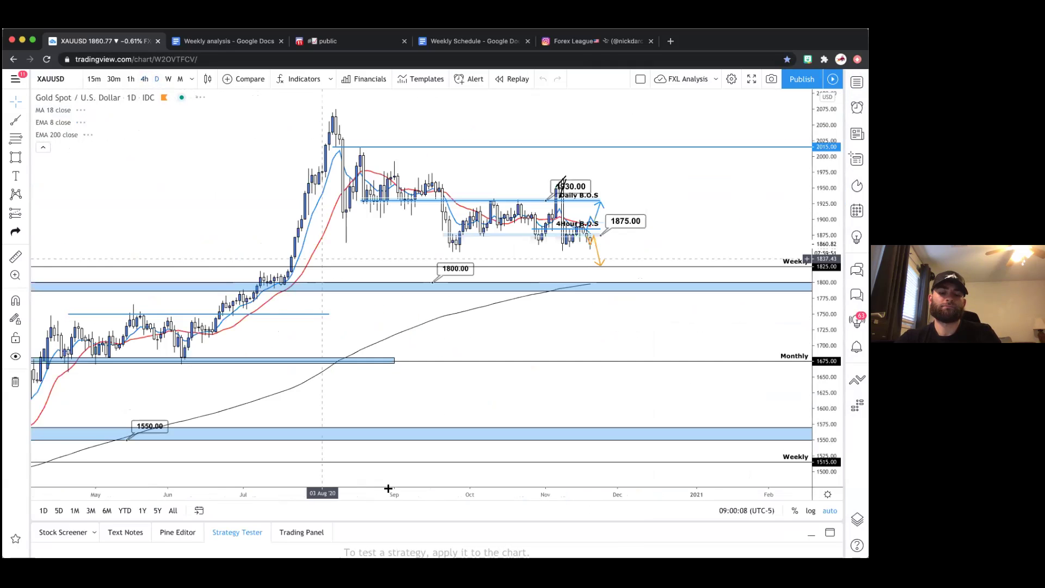
scroll(390, 464, down, 3)
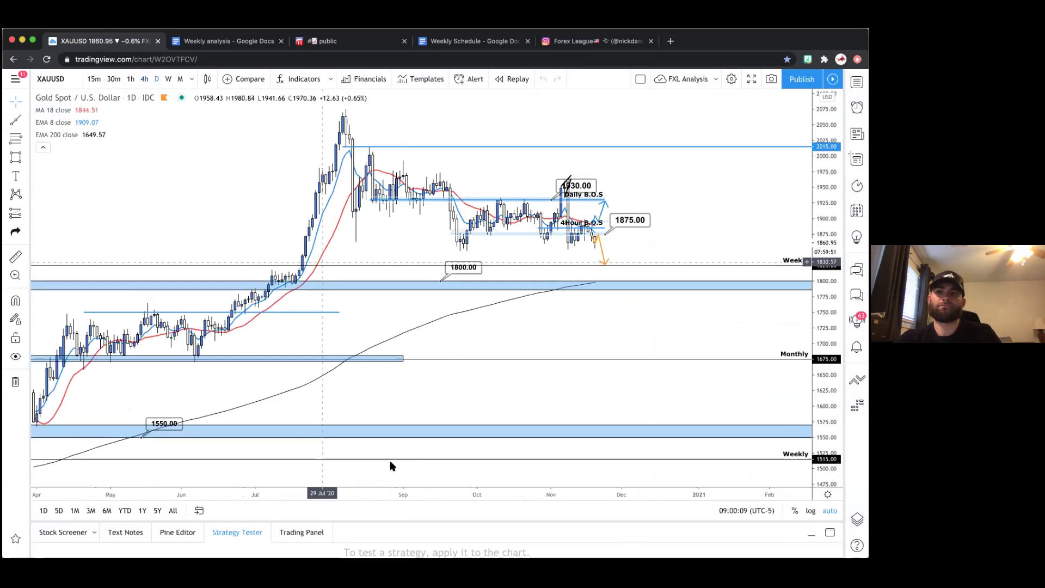
scroll(413, 464, down, 8)
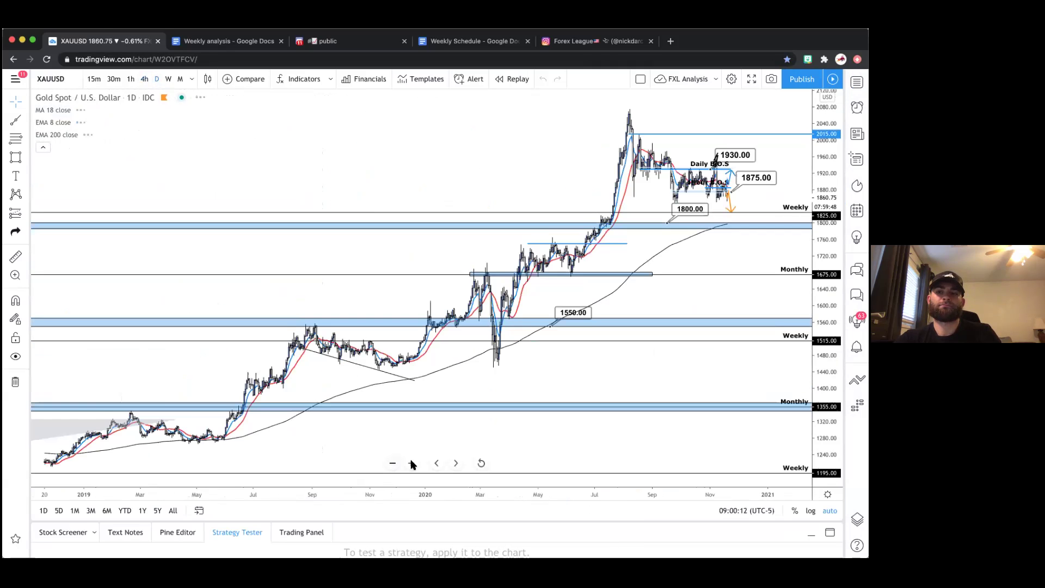
scroll(396, 464, up, 6)
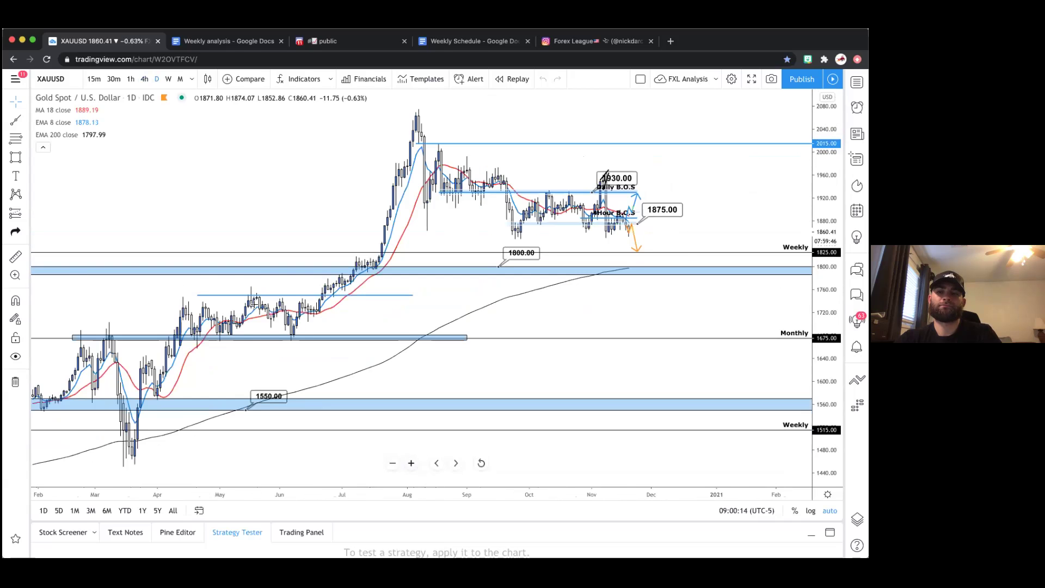
scroll(242, 299, up, 4)
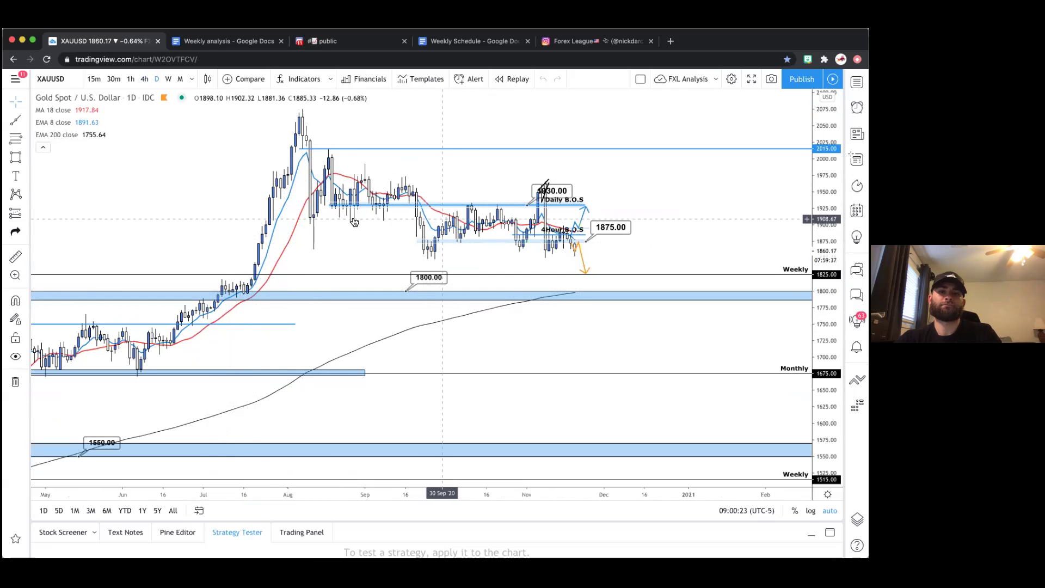
drag(826, 360, 826, 214)
drag(690, 213, 693, 309)
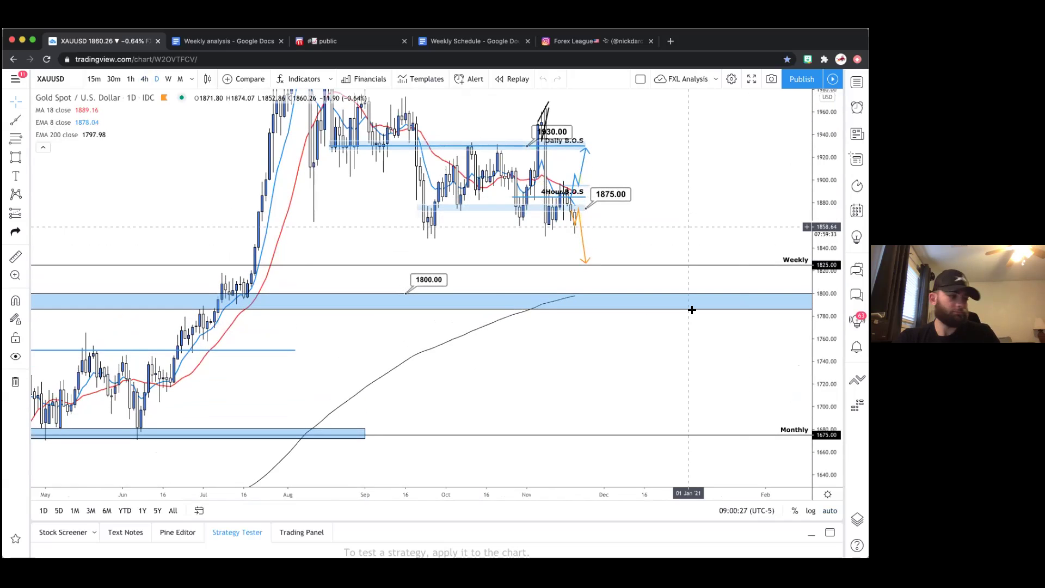
Examine XAUUSD's 4-hour structure, from the wedge above 1930.00 down to the 1875.00 zone and the existing bullish and bearish scenarios
scroll(408, 280, up, 1)
scroll(408, 280, up, 2)
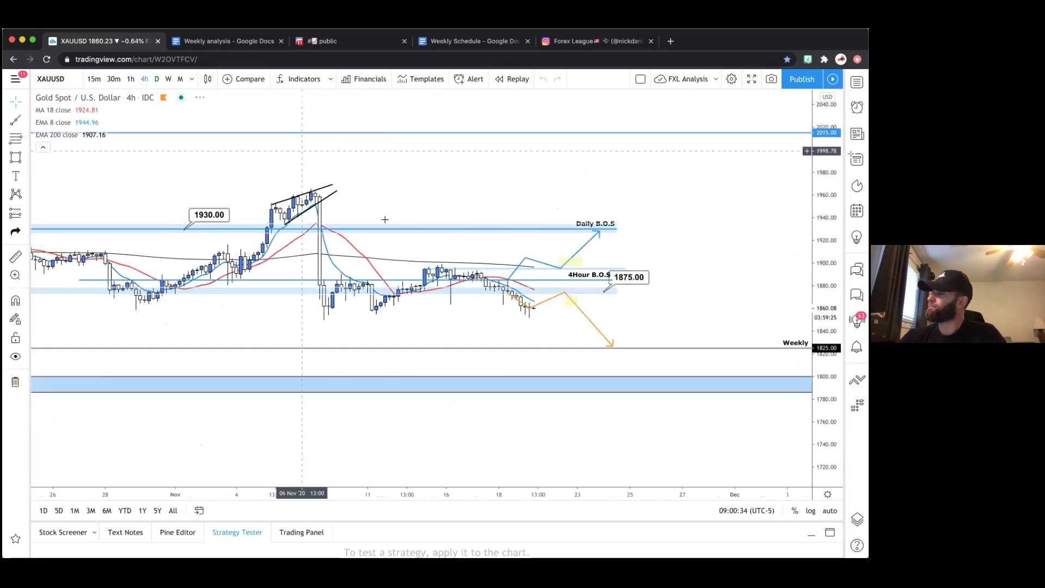
scroll(406, 203, down, 1)
scroll(645, 316, down, 1)
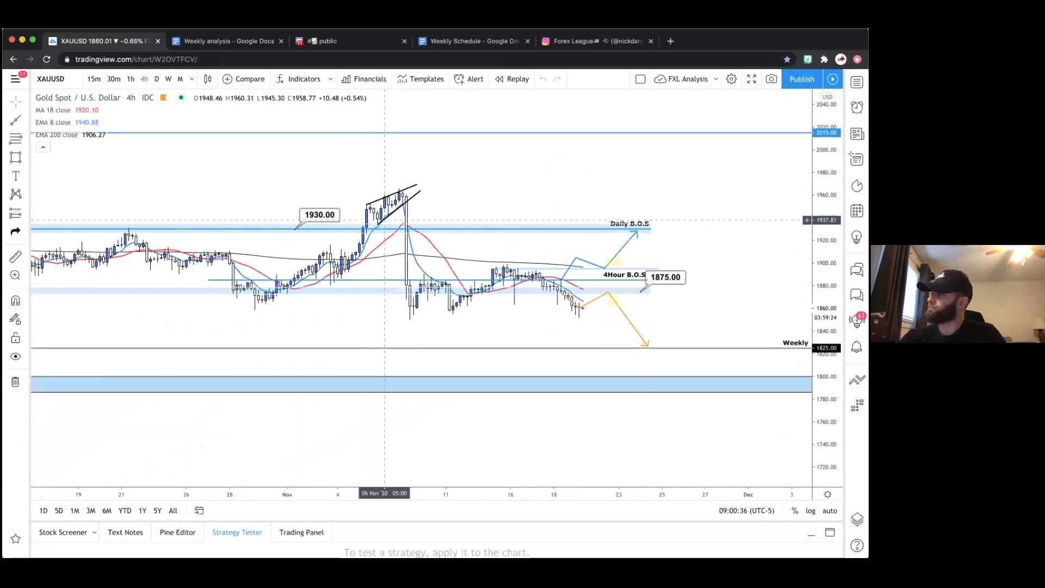
scroll(384, 220, down, 3)
drag(357, 185, 405, 205)
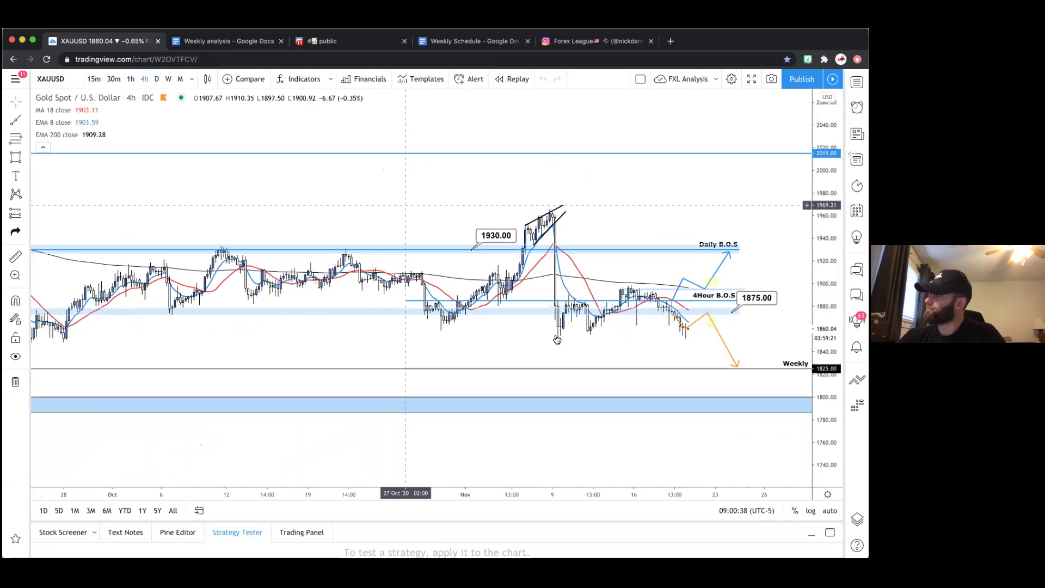
drag(826, 327, 826, 172)
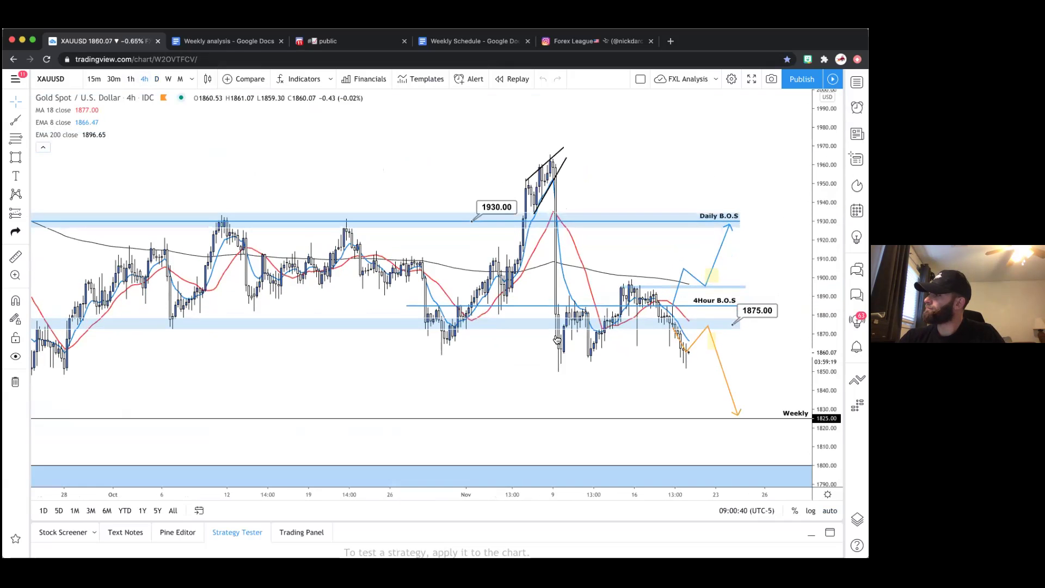
scroll(538, 379, down, 1)
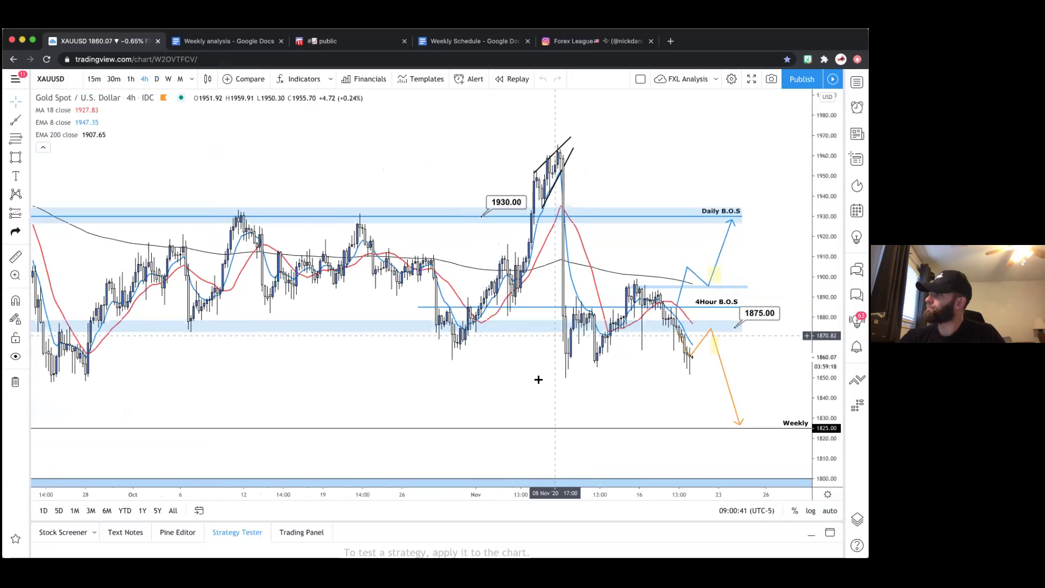
scroll(539, 379, down, 2)
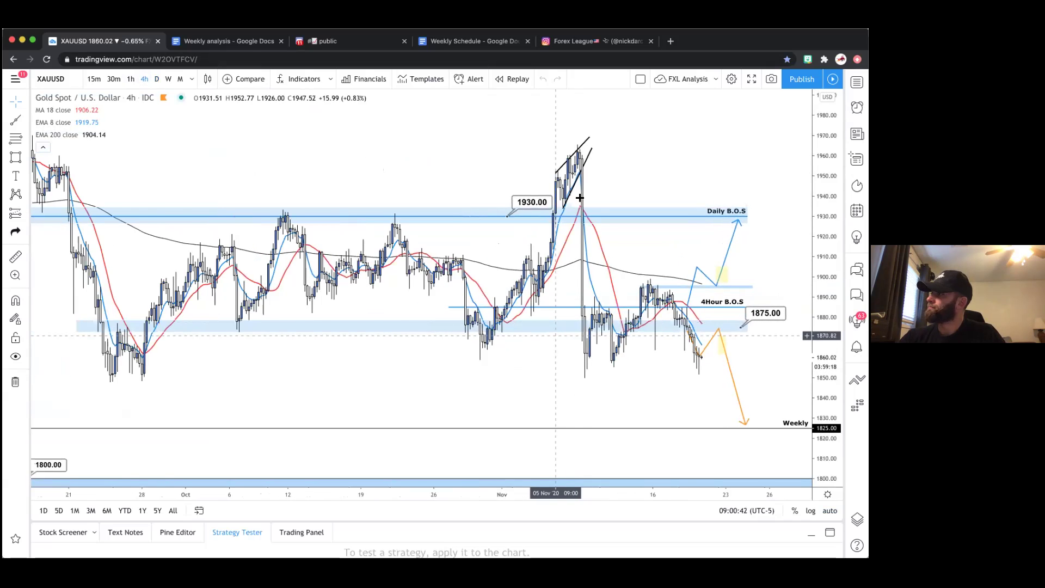
scroll(580, 197, down, 1)
scroll(407, 275, up, 1)
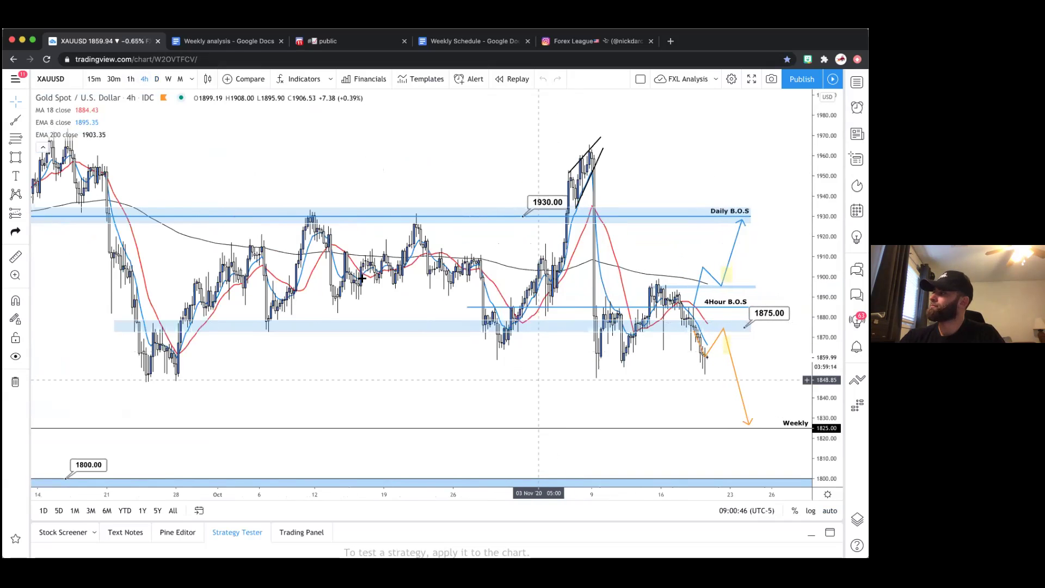
scroll(506, 311, up, 1)
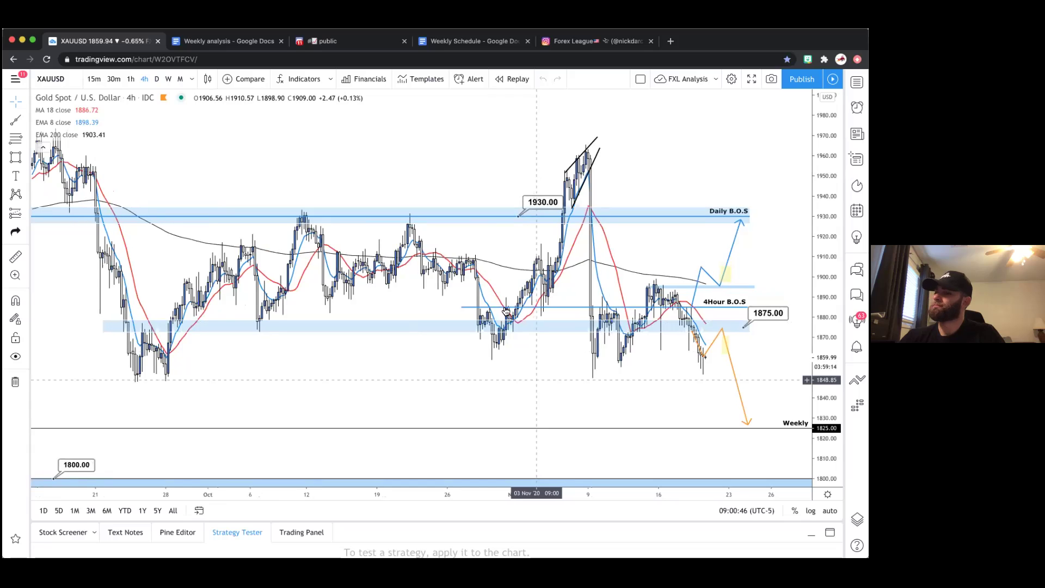
scroll(473, 348, up, 1)
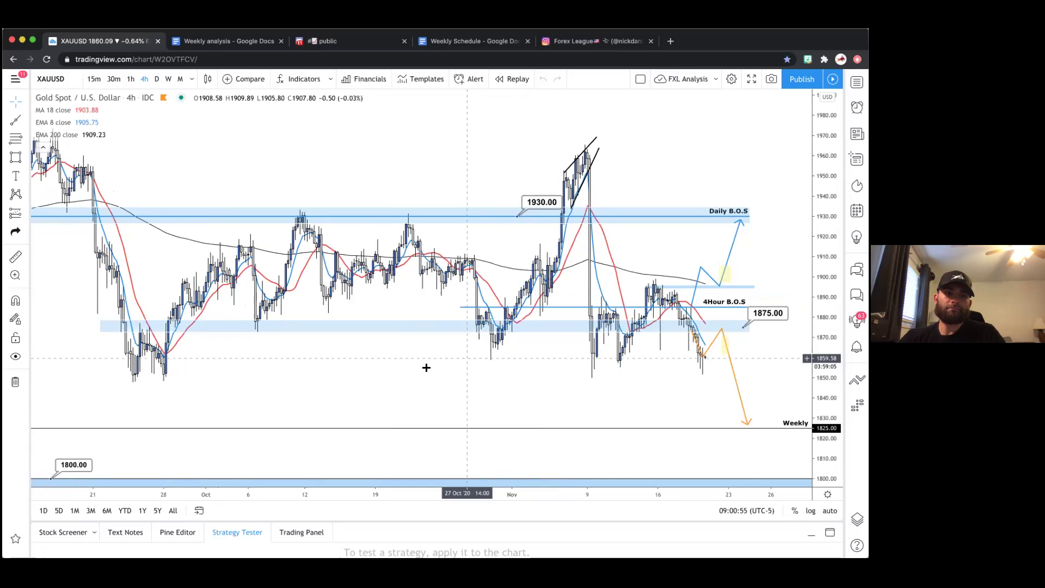
click(634, 326)
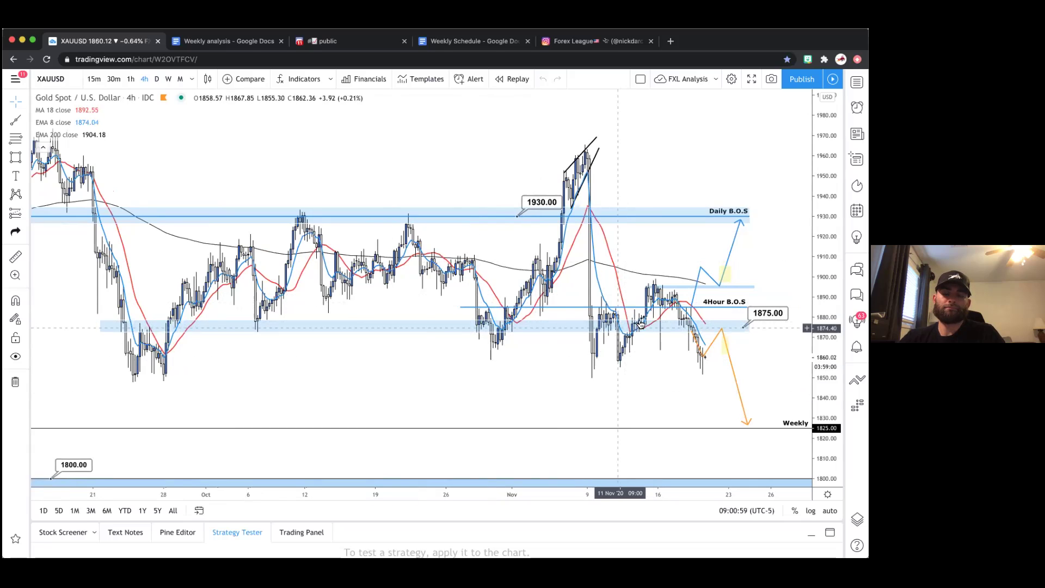
click(490, 391)
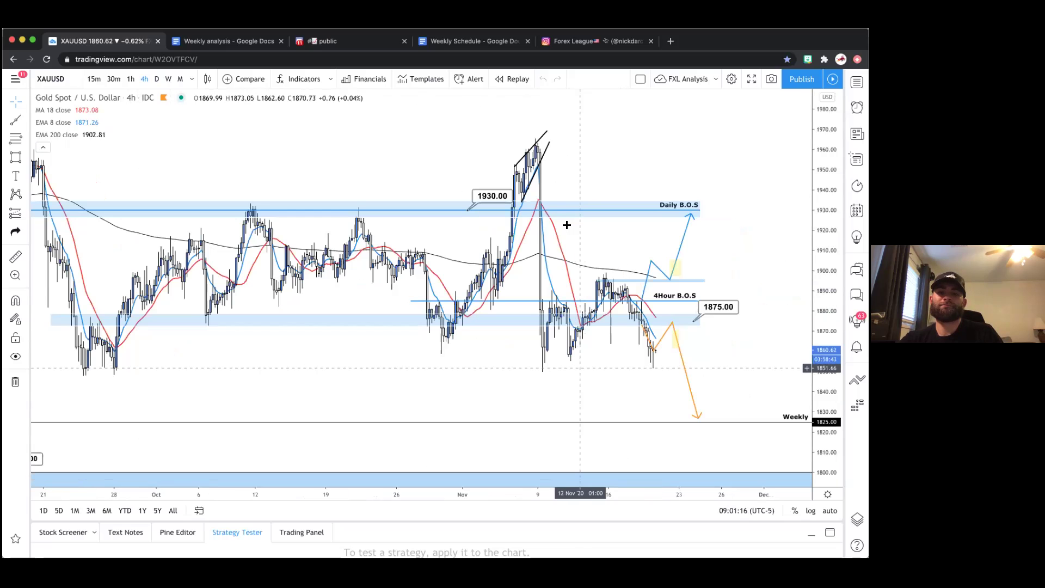
Delete the old blue and orange projection paths and their yellow highlight boxes from the 4-hour chart
scroll(670, 419, up, 1)
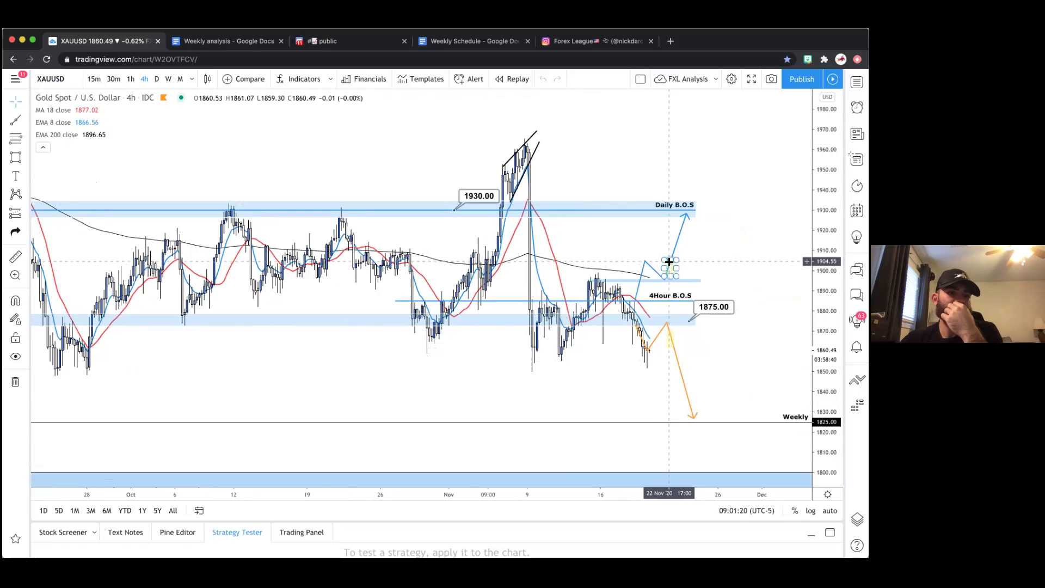
click(669, 261)
key(Delete)
click(672, 340)
key(Delete)
Draw a bearish path from about 1862 up to about 1880, then down to the 1825.00 Weekly line on 25 November
scroll(793, 347, up, 1)
drag(827, 381, 827, 301)
drag(699, 420, 698, 376)
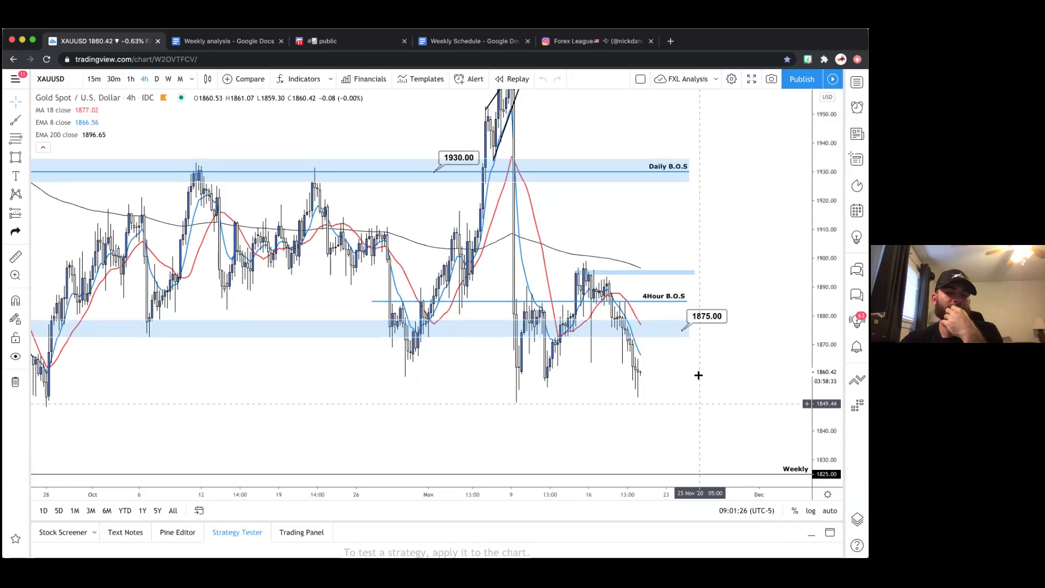
scroll(698, 375, down, 1)
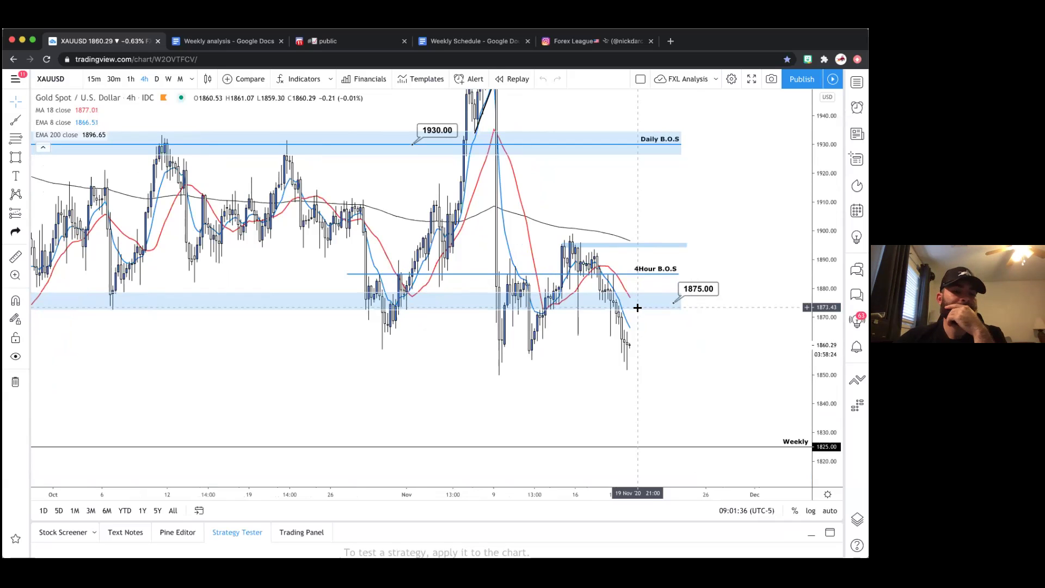
drag(603, 292, 591, 289)
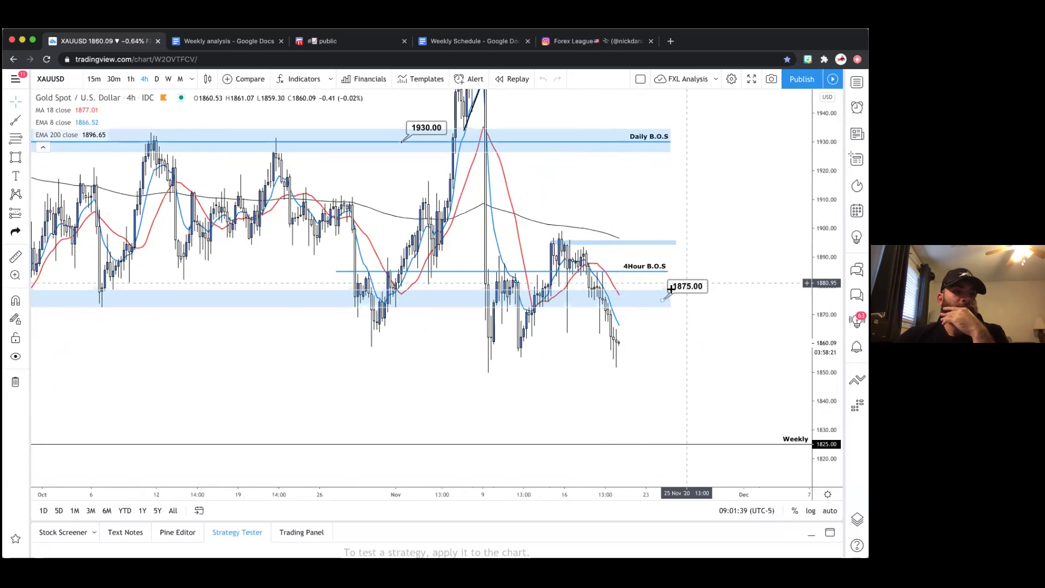
click(12, 163)
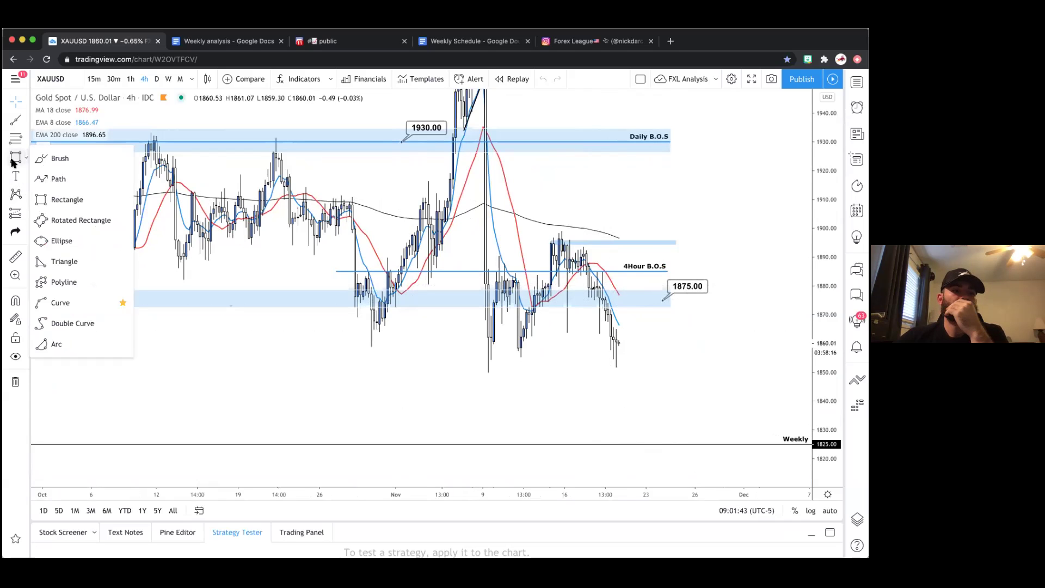
click(56, 183)
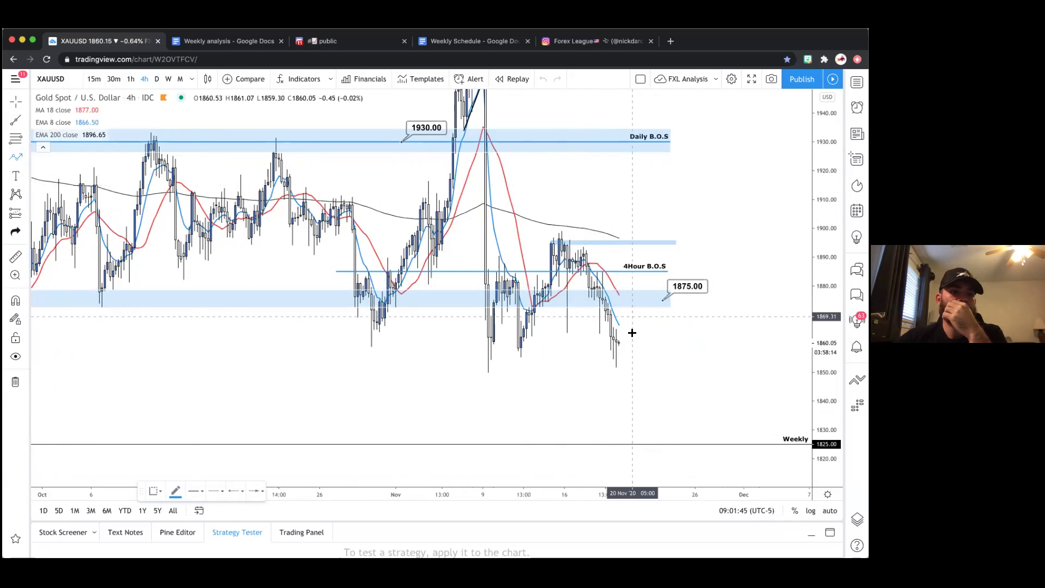
click(624, 338)
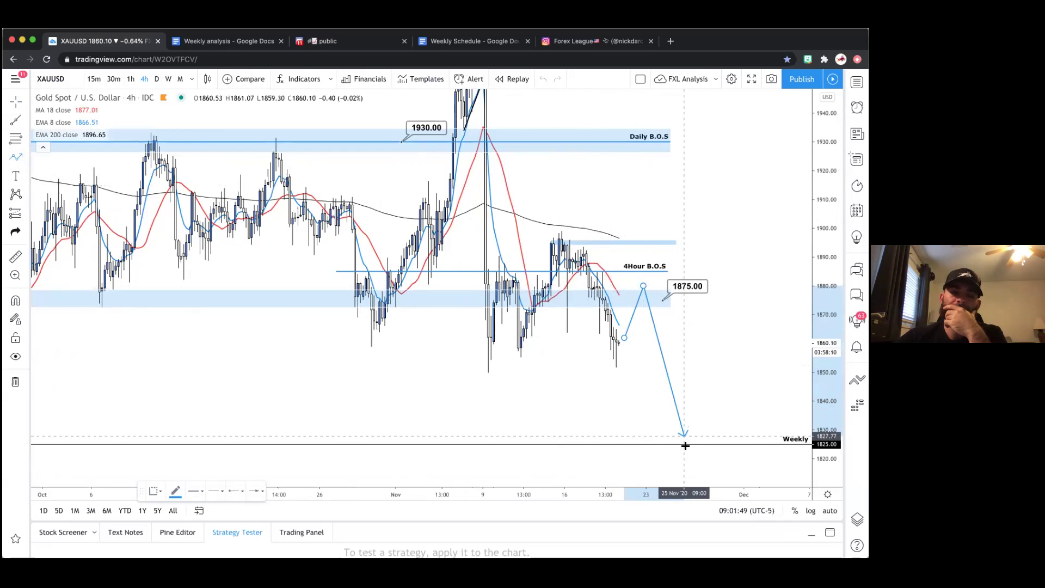
double_click(686, 444)
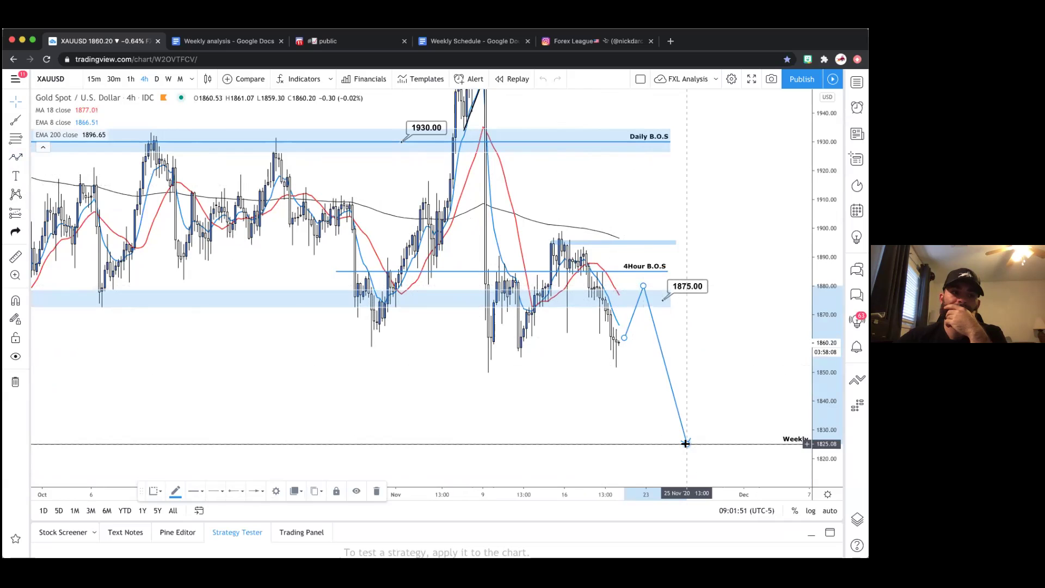
click(616, 415)
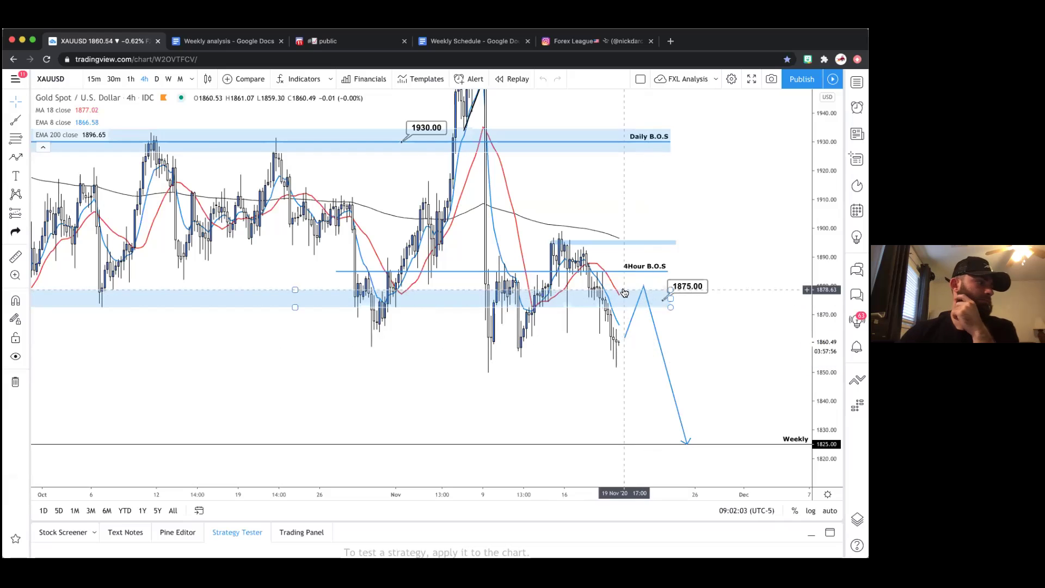
Draw a yellow rectangle just below the 1875.00 zone on the path's falling leg, from about 1873 to 1863
click(25, 157)
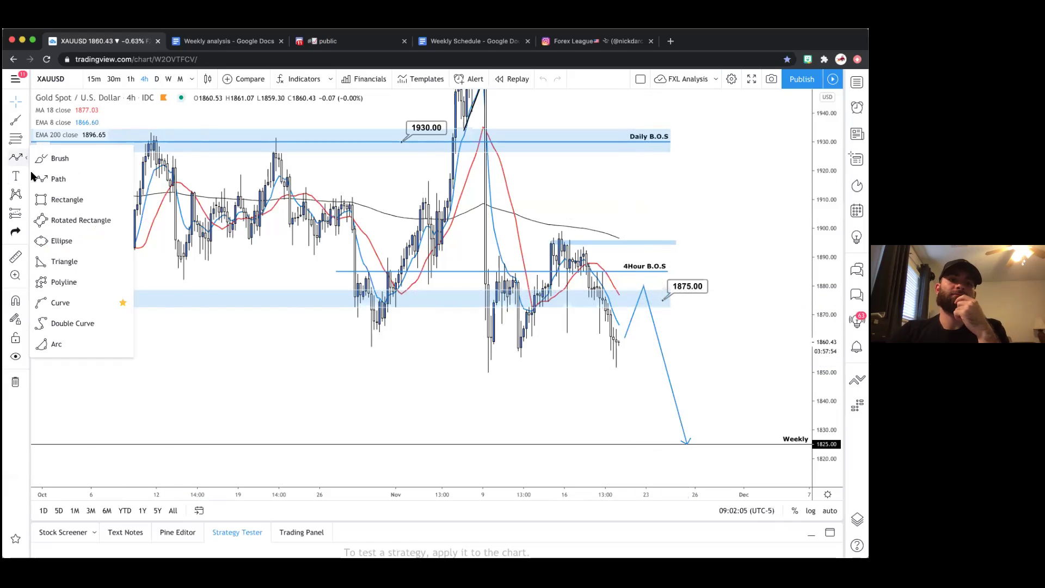
click(60, 198)
drag(657, 305, 648, 335)
double_click(646, 333)
click(628, 365)
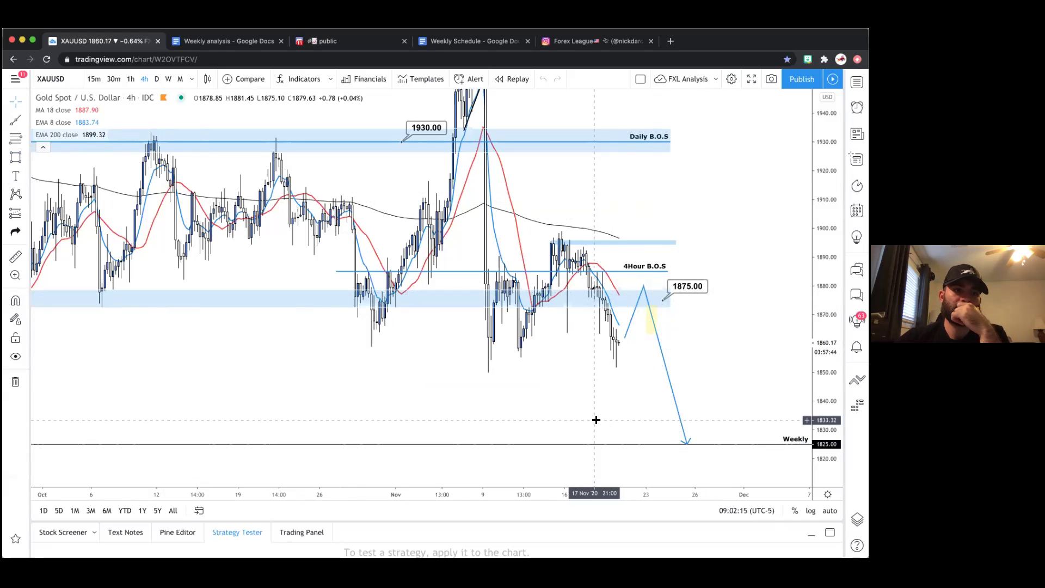
Extend the 4Hour B.O.S ray to 30 November and set its second point's price to 1885
scroll(596, 419, down, 1)
scroll(596, 420, up, 2)
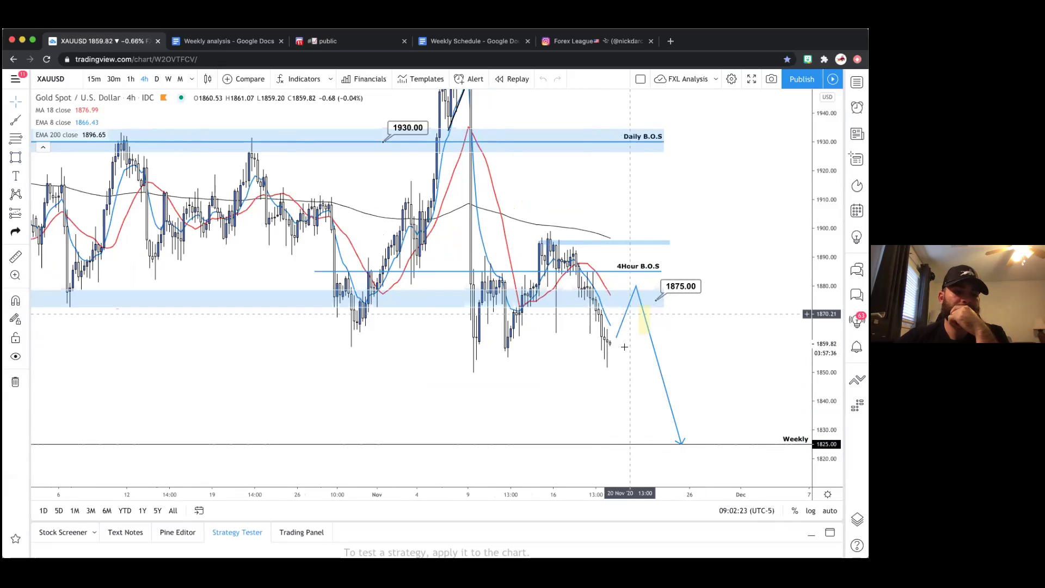
drag(600, 403, 592, 416)
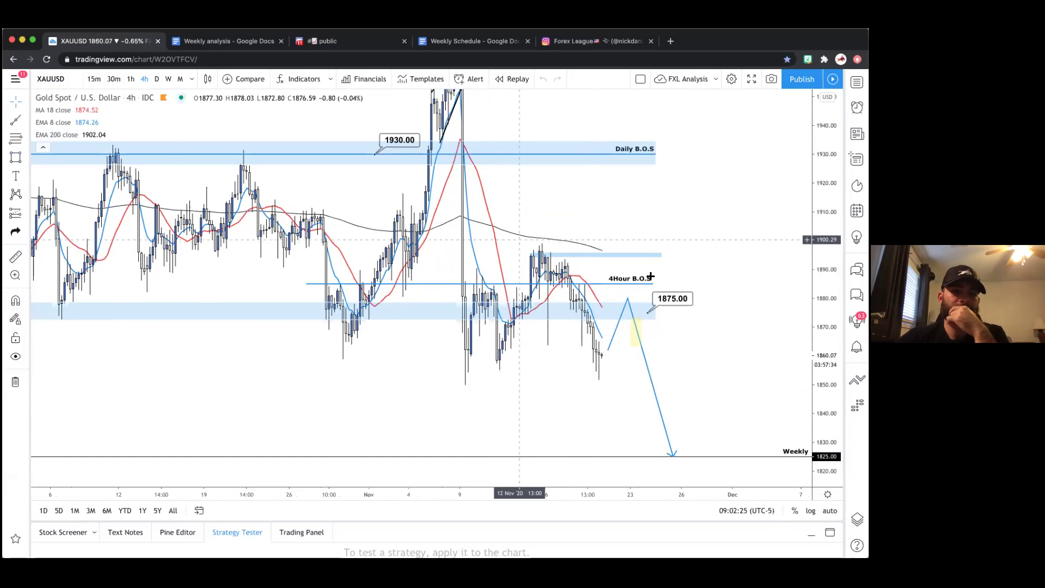
drag(651, 286, 721, 284)
double_click(527, 283)
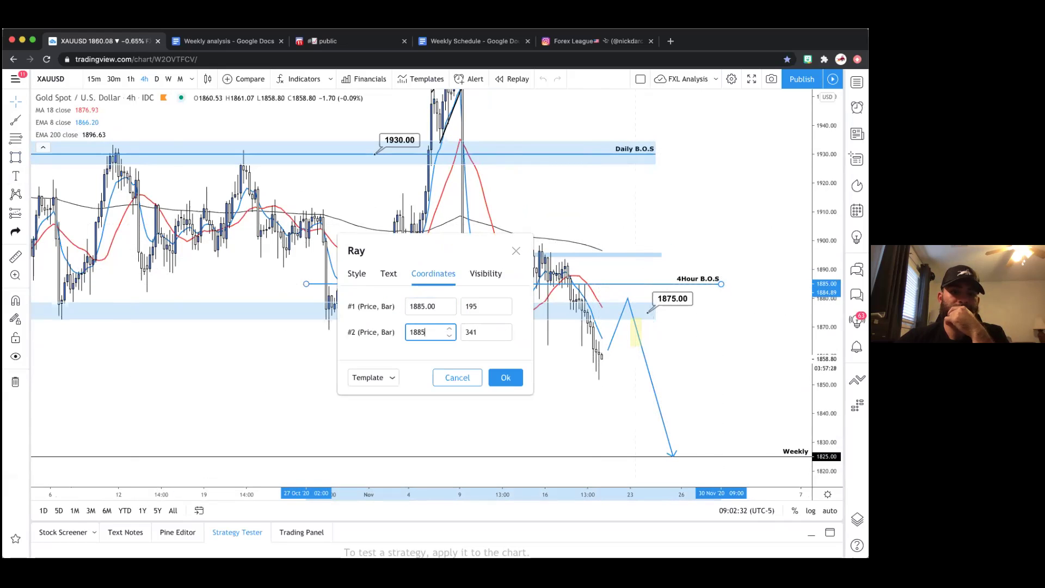
click(502, 379)
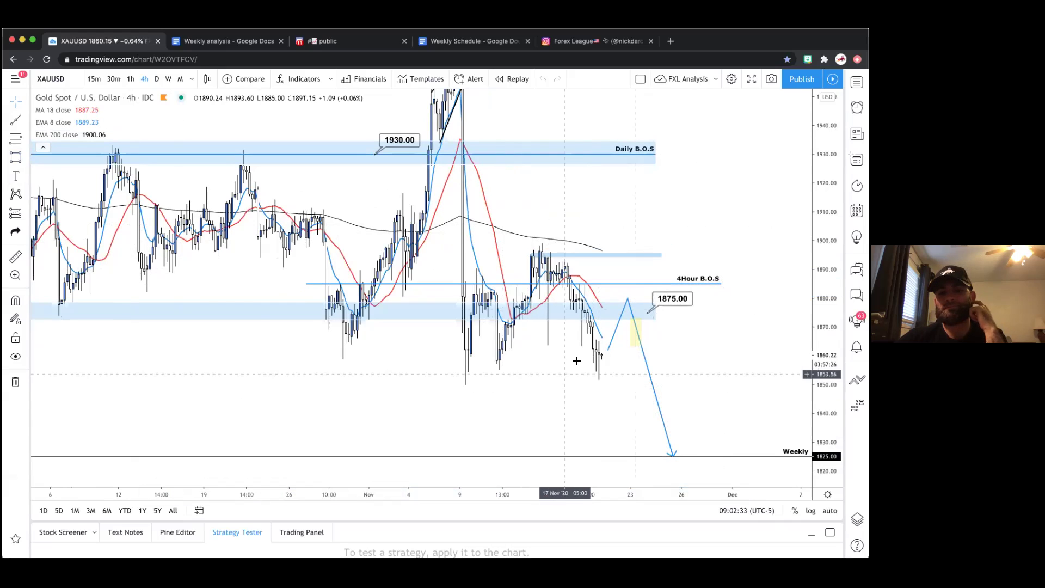
Extend the 1875.00 zone and the Daily B.O.S zone to about 30 November, shifting the 1875.00 callout along with its zone
drag(656, 312, 723, 299)
click(777, 277)
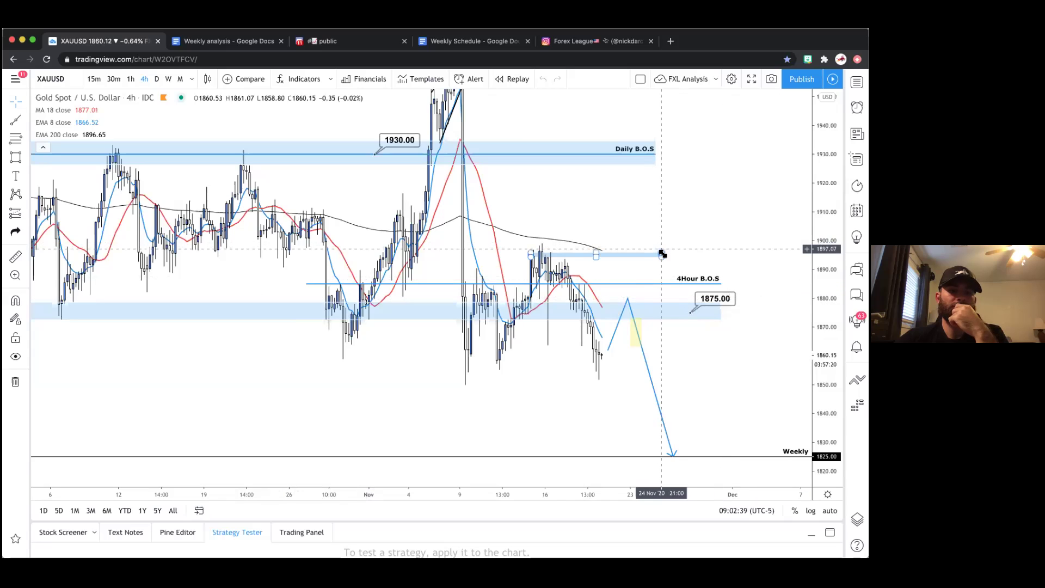
click(661, 254)
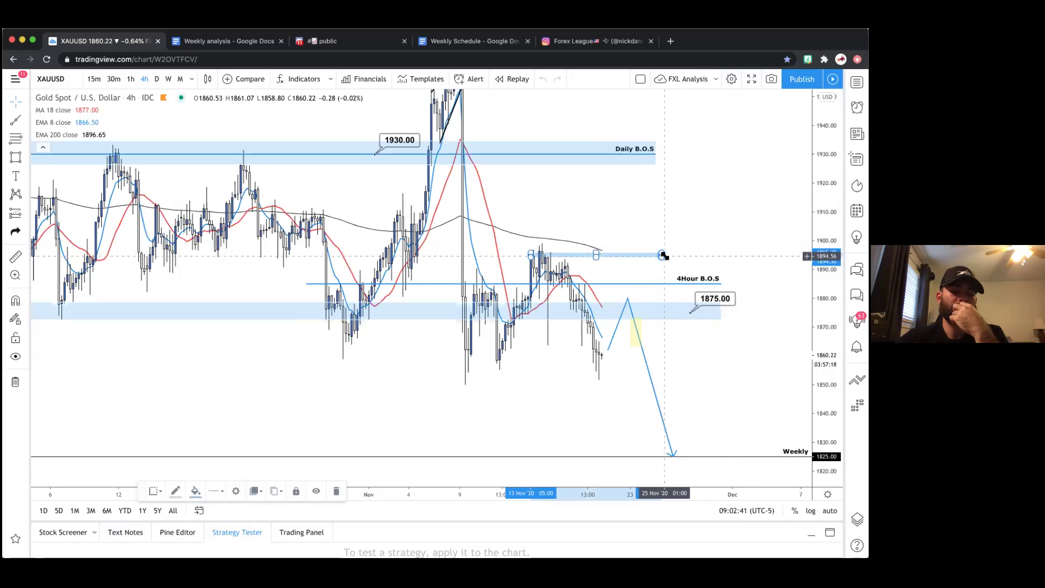
drag(655, 153, 721, 152)
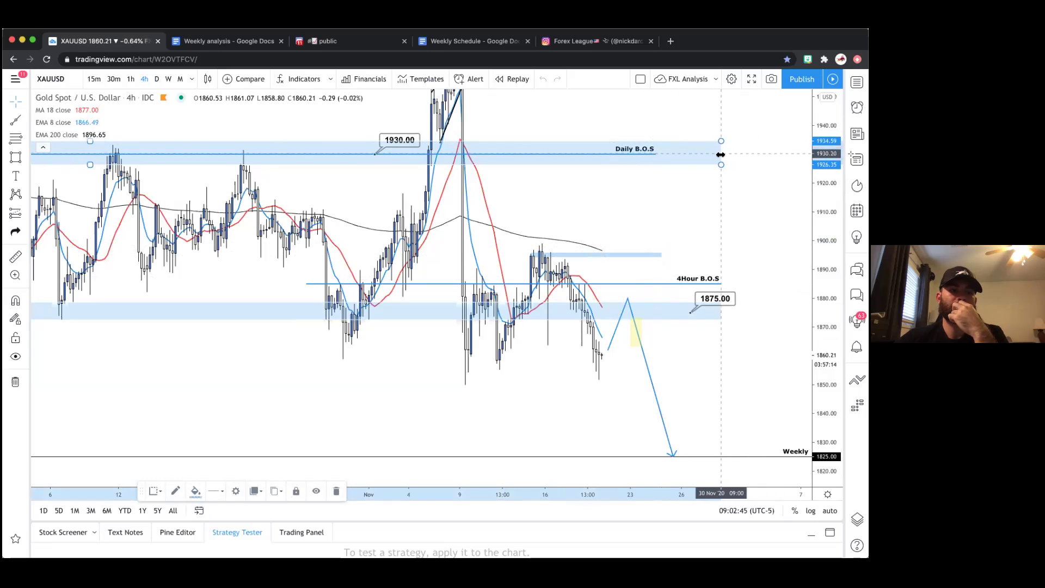
Extend the Daily B.O.S ray to about 30 November, level with the end of its zone
click(656, 156)
drag(655, 156, 717, 155)
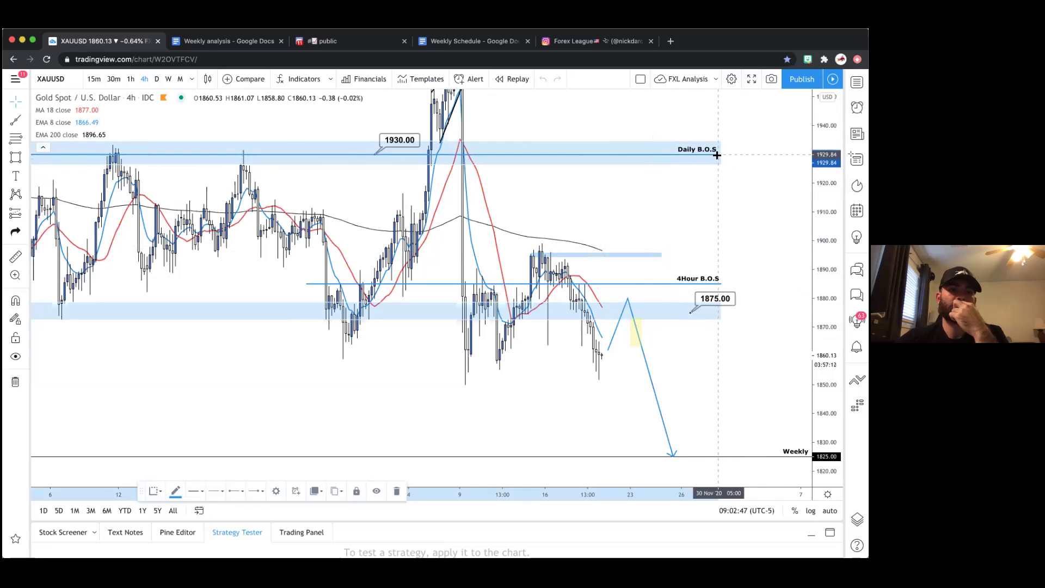
double_click(717, 152)
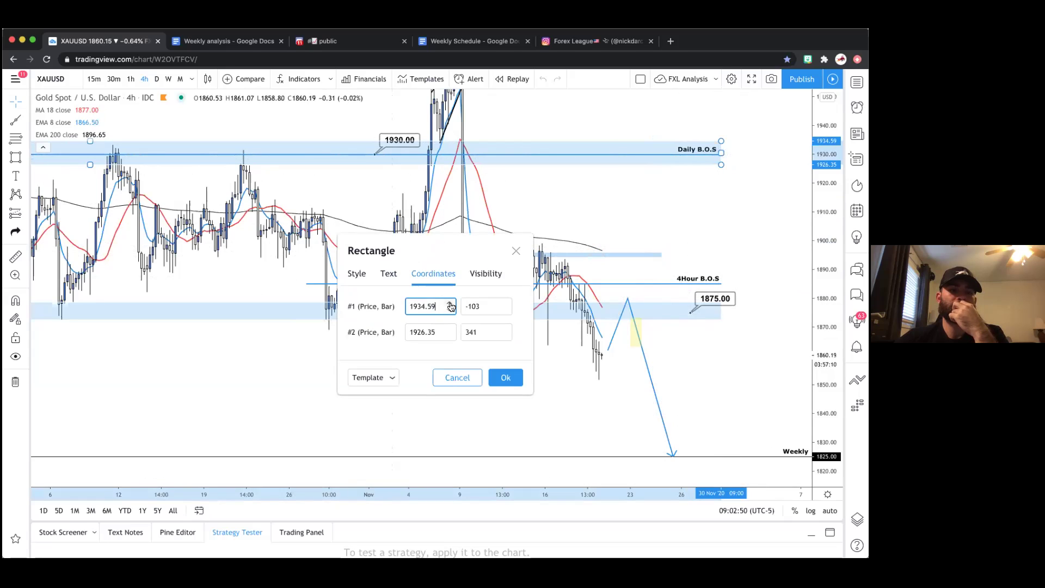
click(389, 272)
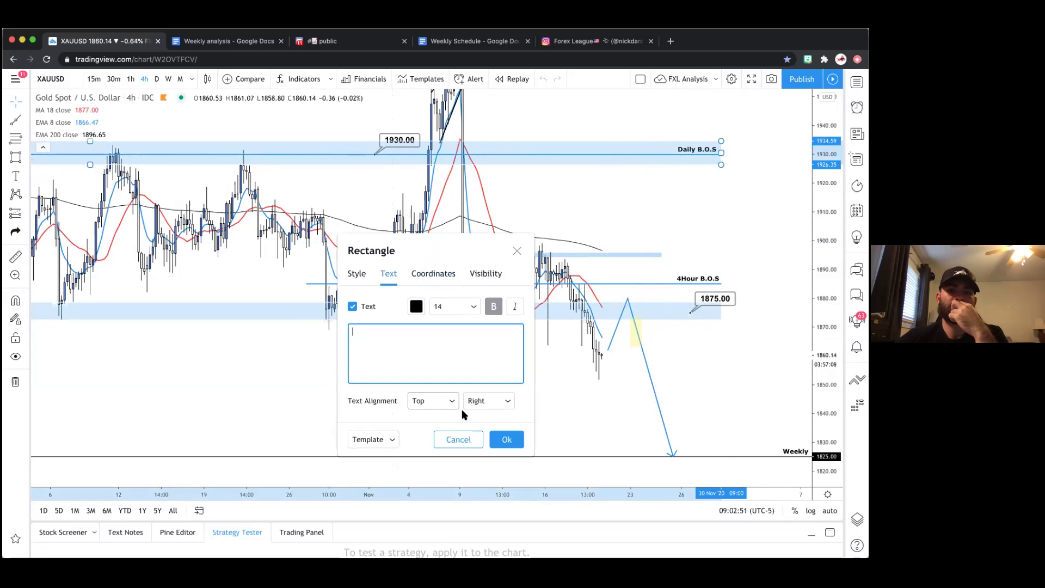
click(458, 439)
Set the price of the Daily B.O.S ray's second point to 1930.00
double_click(650, 155)
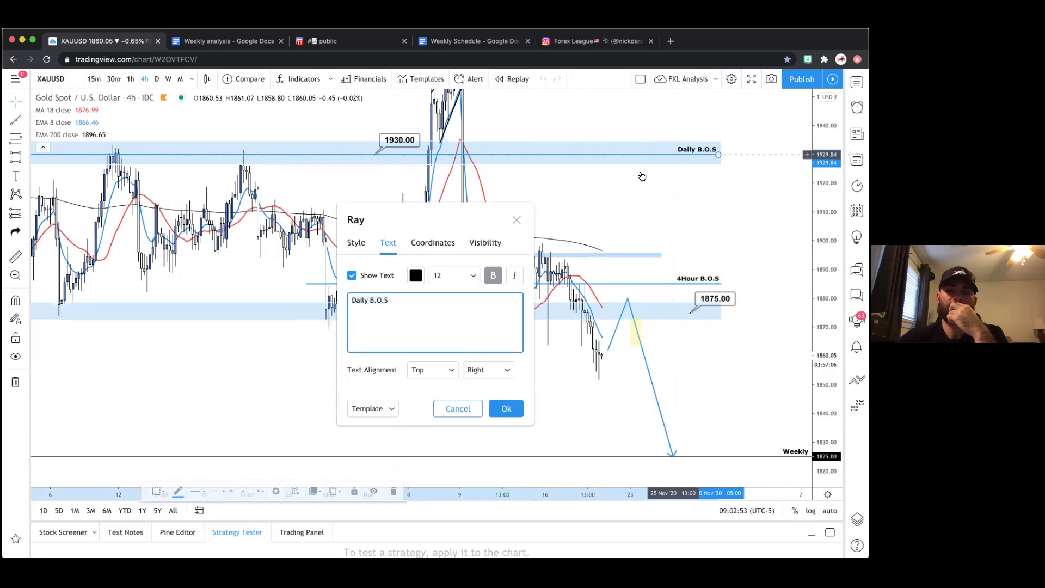
click(427, 244)
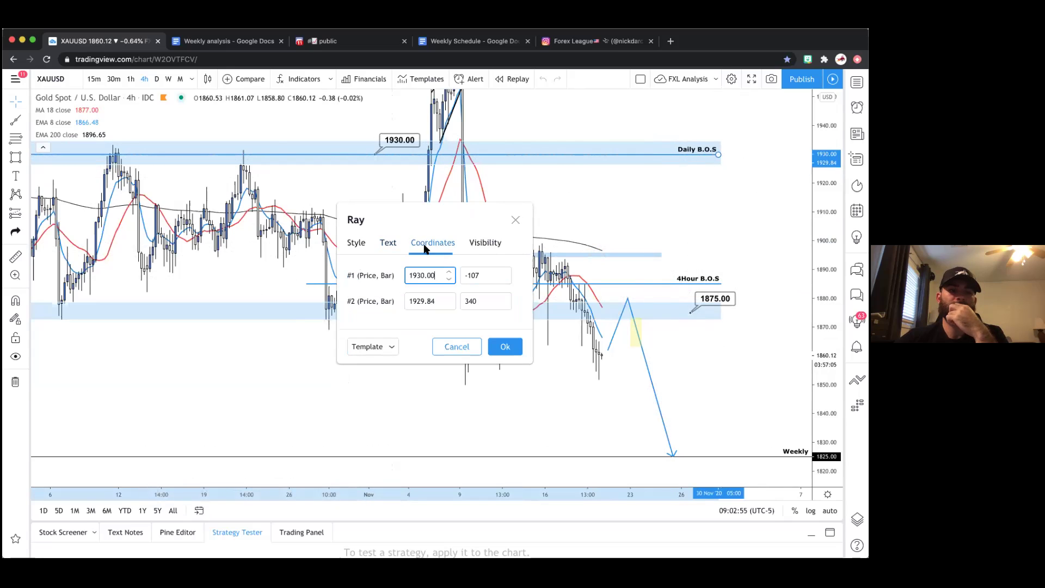
click(443, 303)
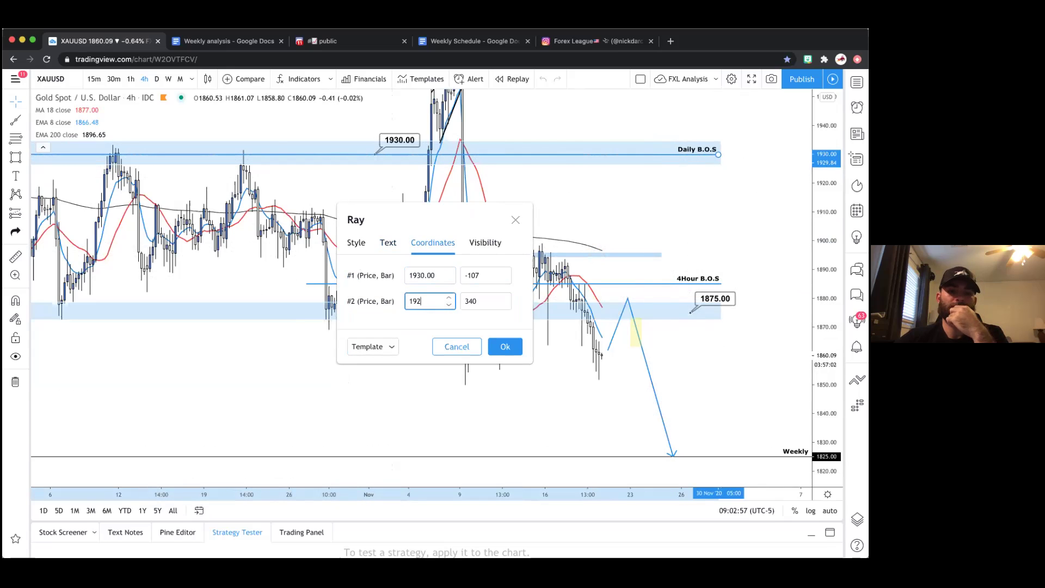
key(BackSpace)
text(30.0)
click(498, 346)
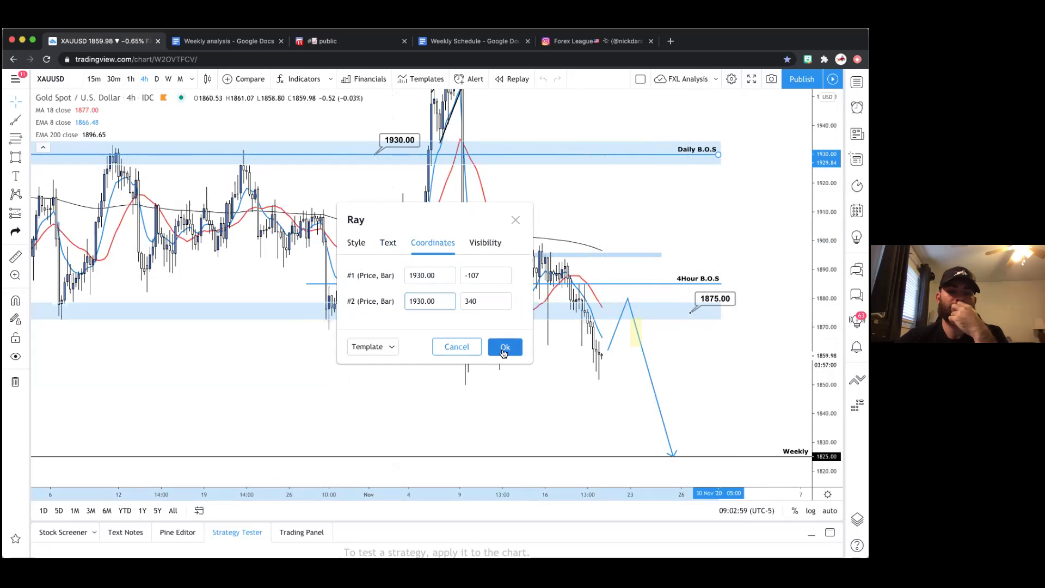
Draw a bullish path from about 1882 up to 1902, back to about 1887, and up to the Daily B.O.S zone near 1929
click(14, 157)
click(52, 178)
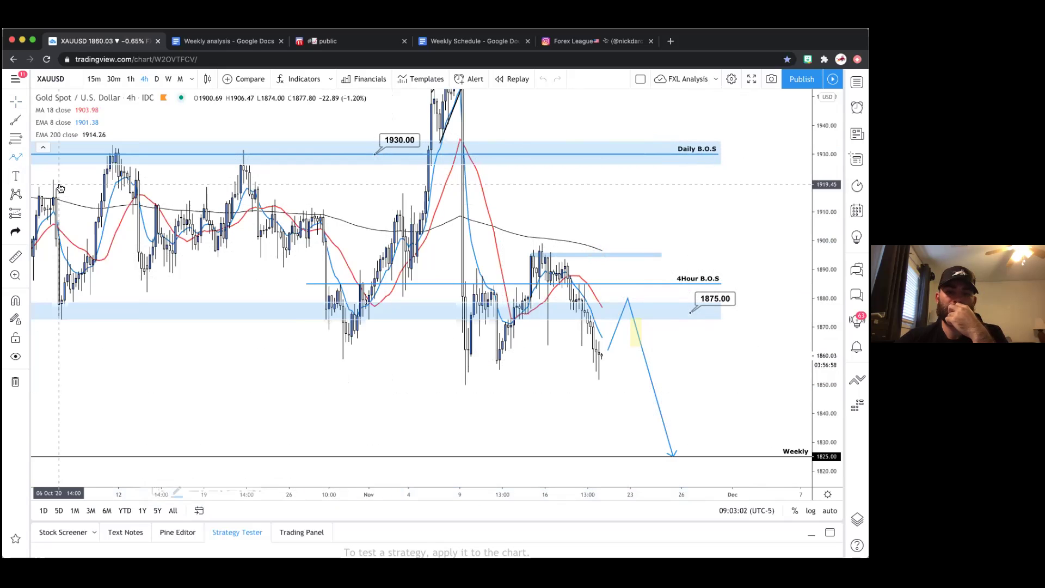
click(618, 291)
click(638, 235)
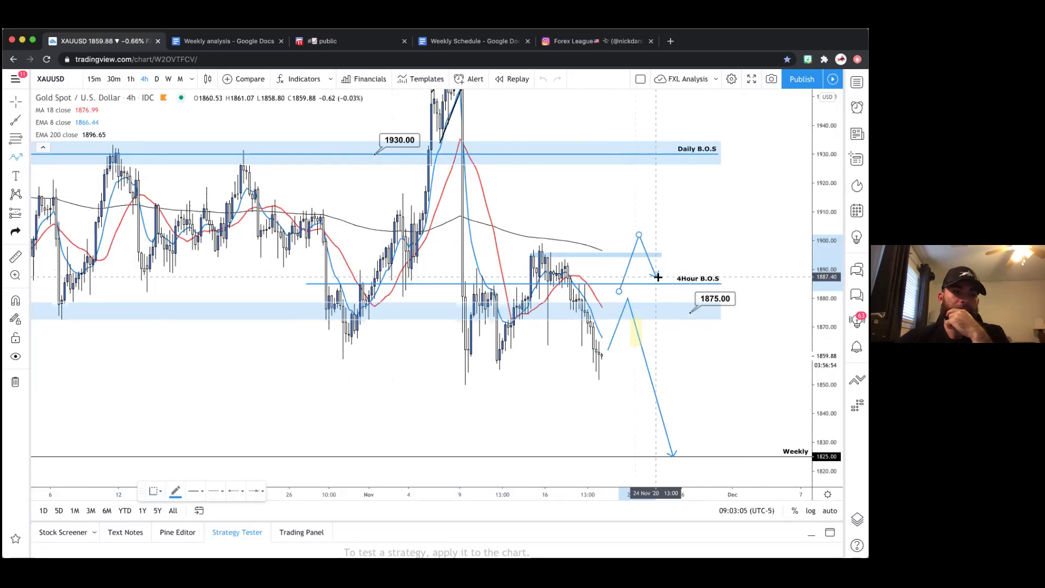
double_click(691, 157)
Recolour the bullish path's line orange
double_click(692, 158)
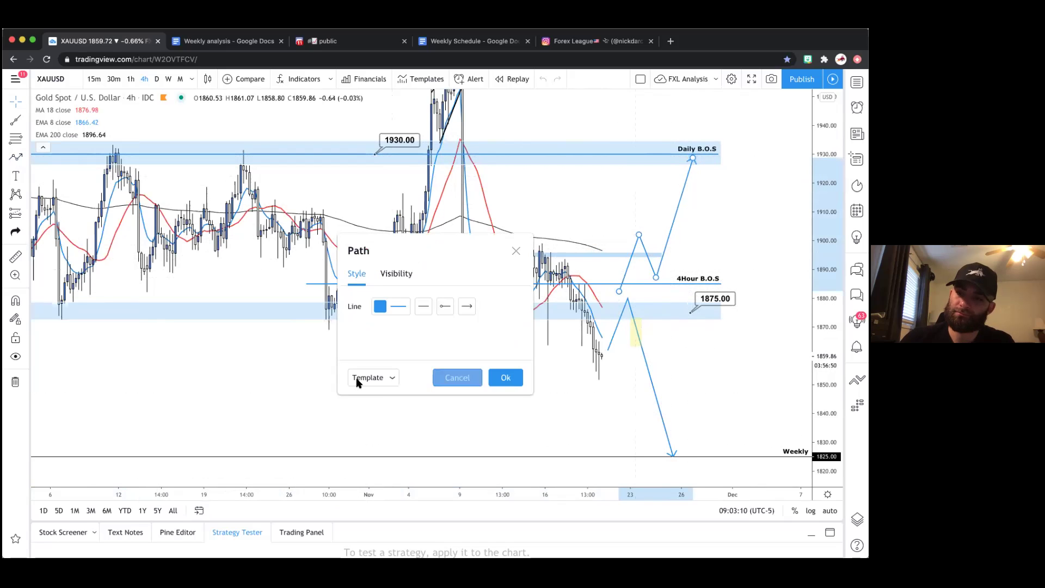
click(388, 308)
click(394, 339)
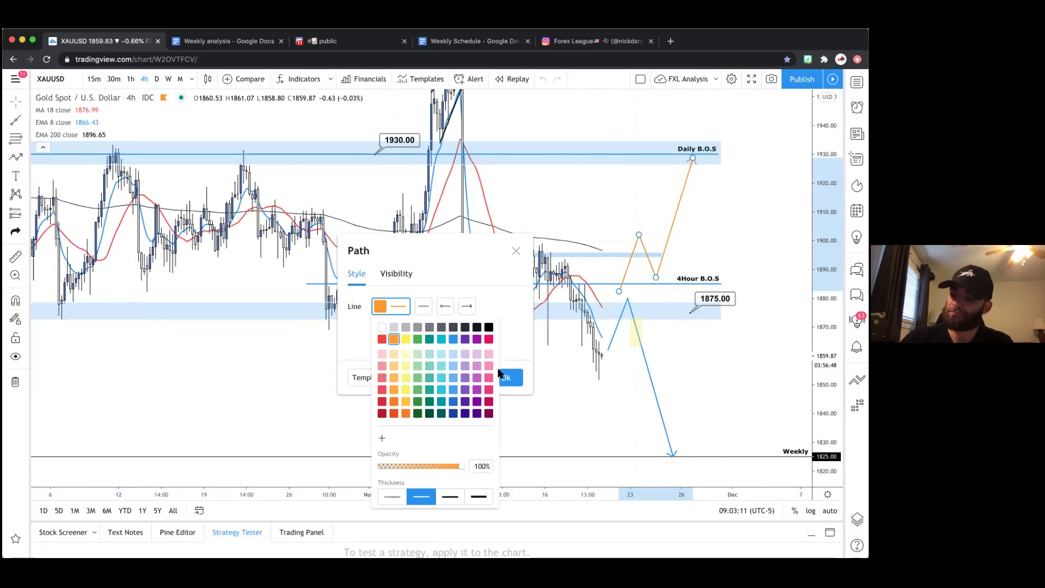
click(506, 377)
click(506, 377)
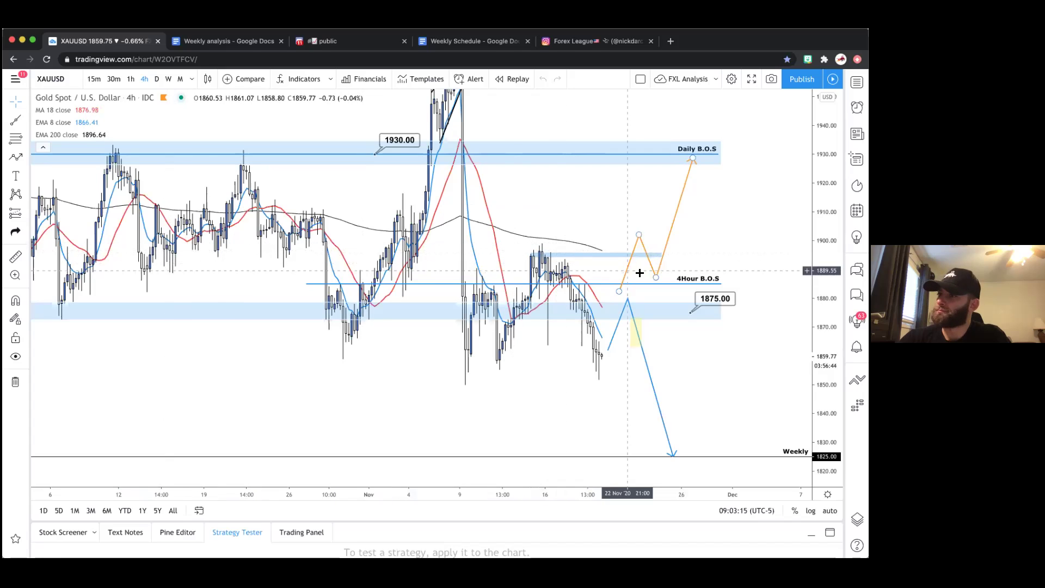
Raise the orange path's first peak to about 1904 and its pullback to about 1895, extending the small zone there to about 26 November
mouse_move(656, 277)
mouse_down()
mouse_move(658, 256)
mouse_move(659, 278)
mouse_move(661, 255)
mouse_move(690, 253)
mouse_move(658, 278)
mouse_move(659, 261)
mouse_up()
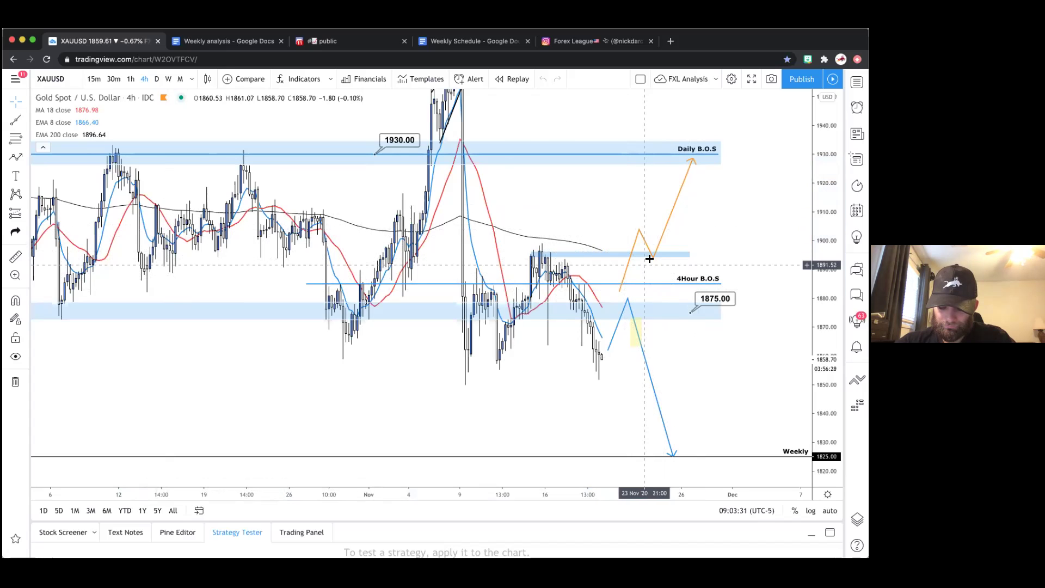
drag(652, 256, 656, 256)
click(616, 232)
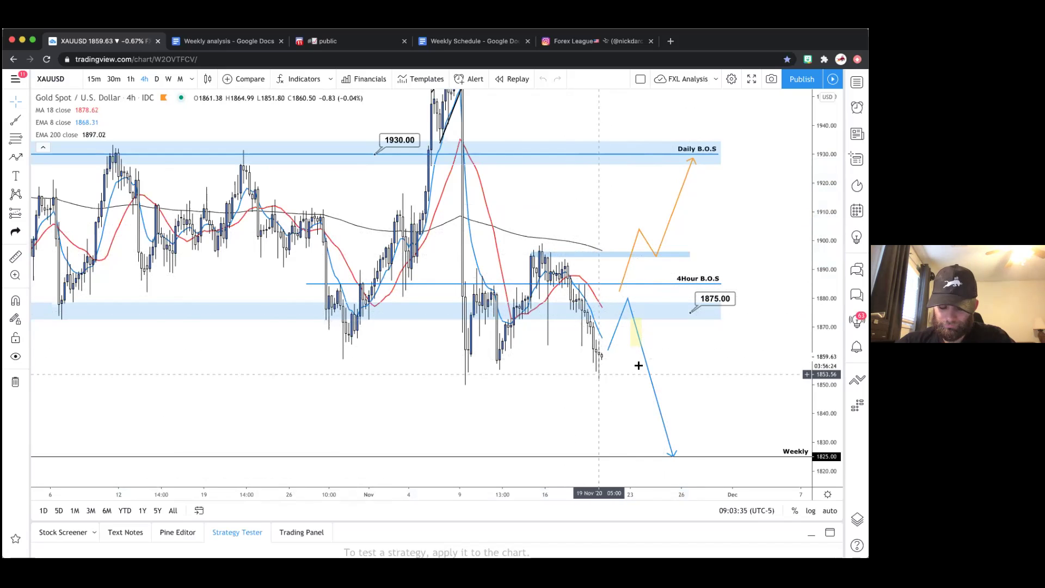
click(638, 347)
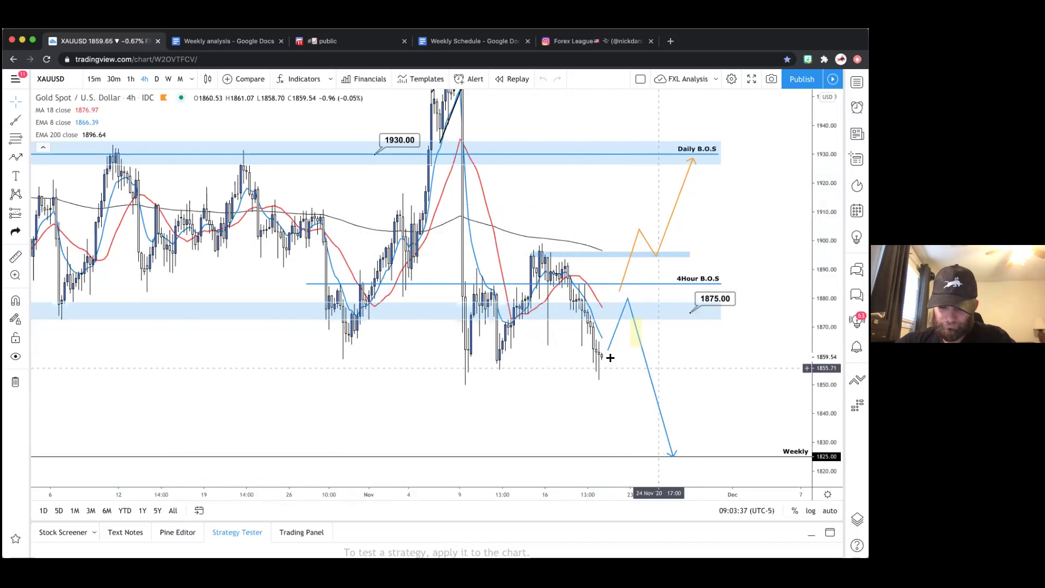
click(625, 375)
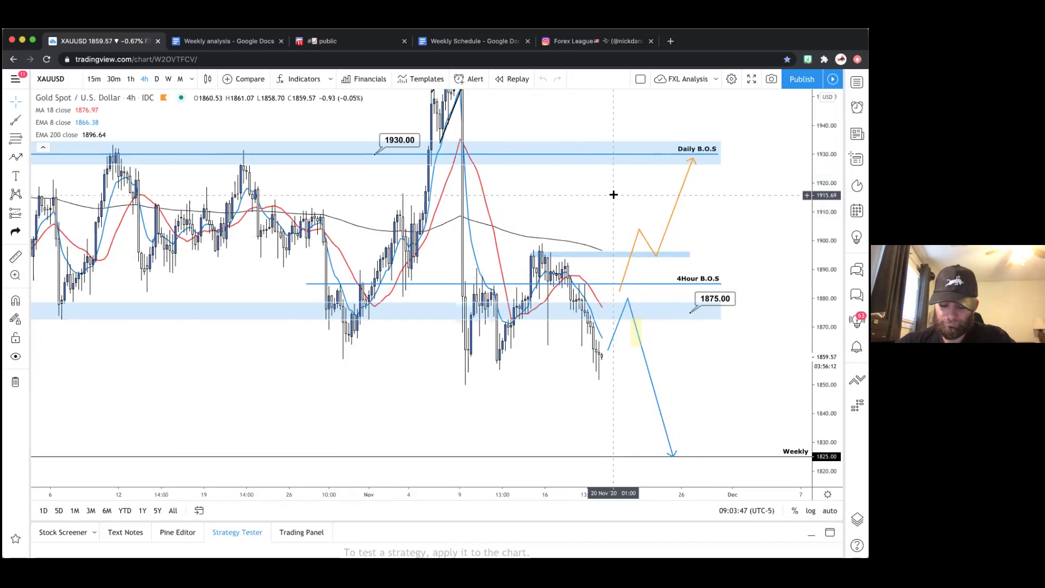
Switch XAUUSD to the daily timeframe and examine price between the 2015.00 level, the Daily B.O.S zone and the 1825.00 Weekly line
scroll(613, 194, down, 1)
scroll(614, 194, down, 1)
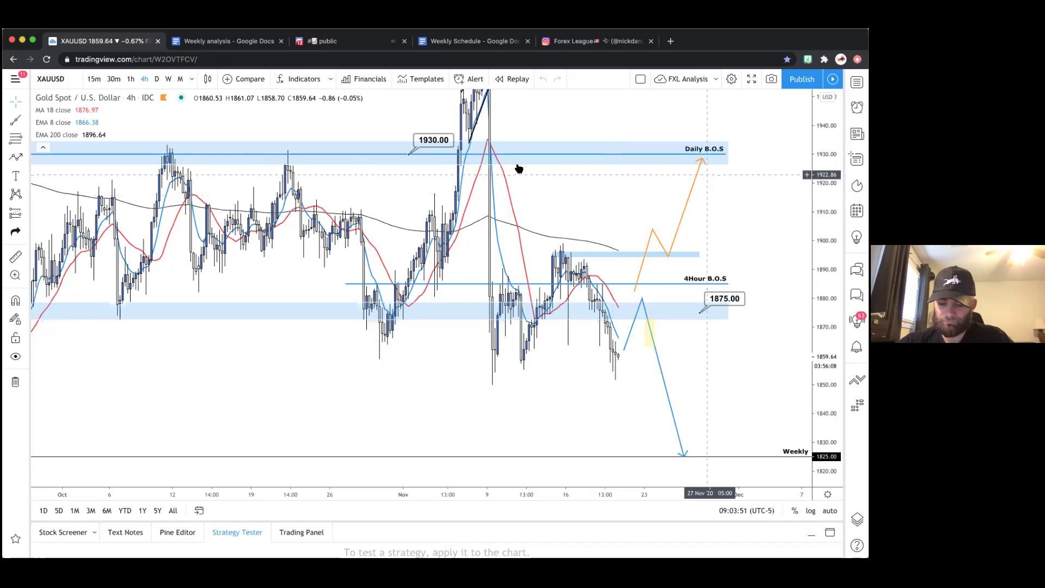
click(156, 79)
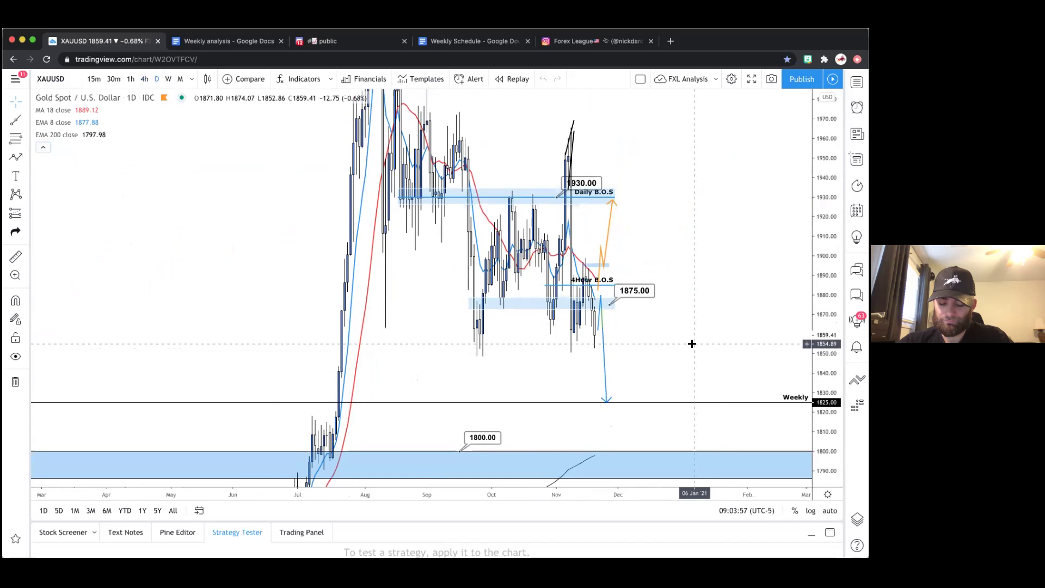
scroll(691, 344, up, 5)
drag(692, 344, 736, 296)
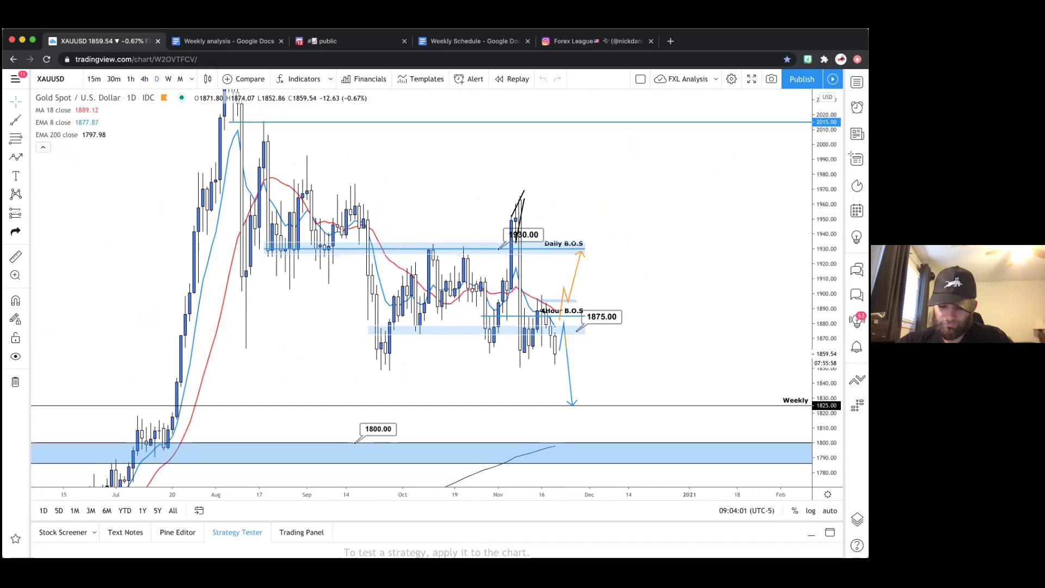
drag(827, 379, 832, 404)
scroll(606, 357, down, 1)
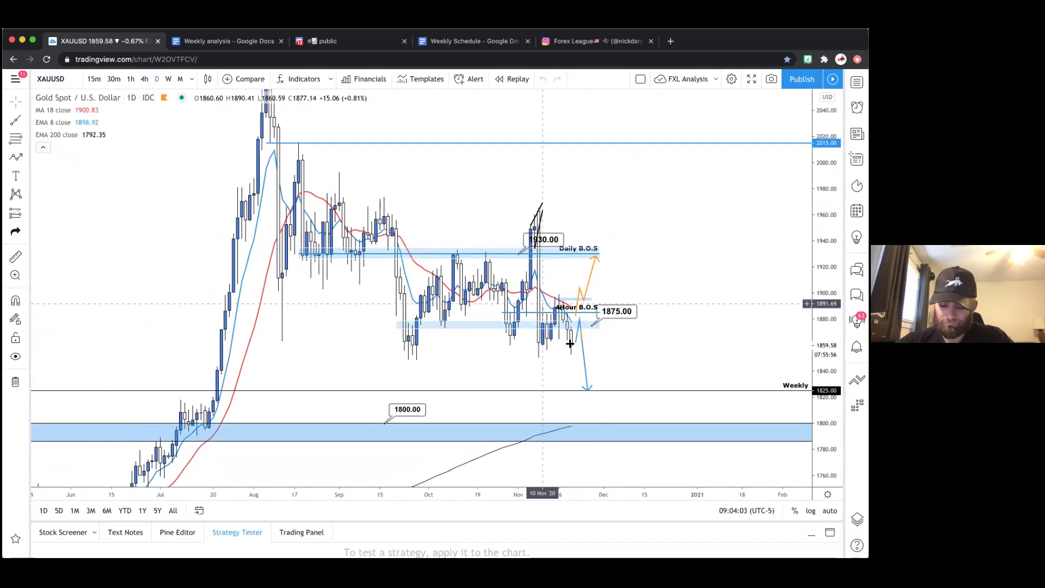
click(578, 335)
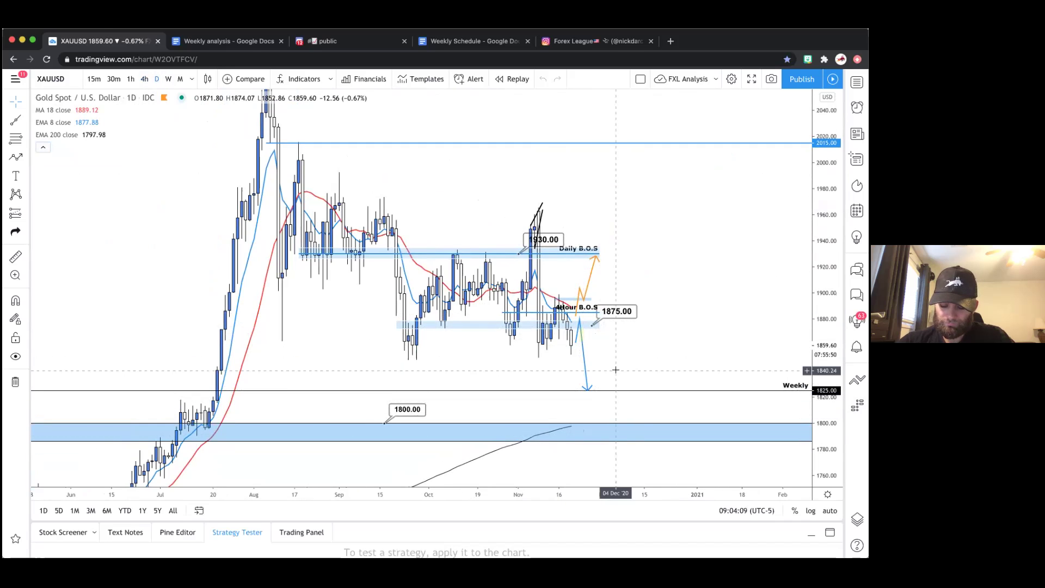
scroll(614, 369, down, 2)
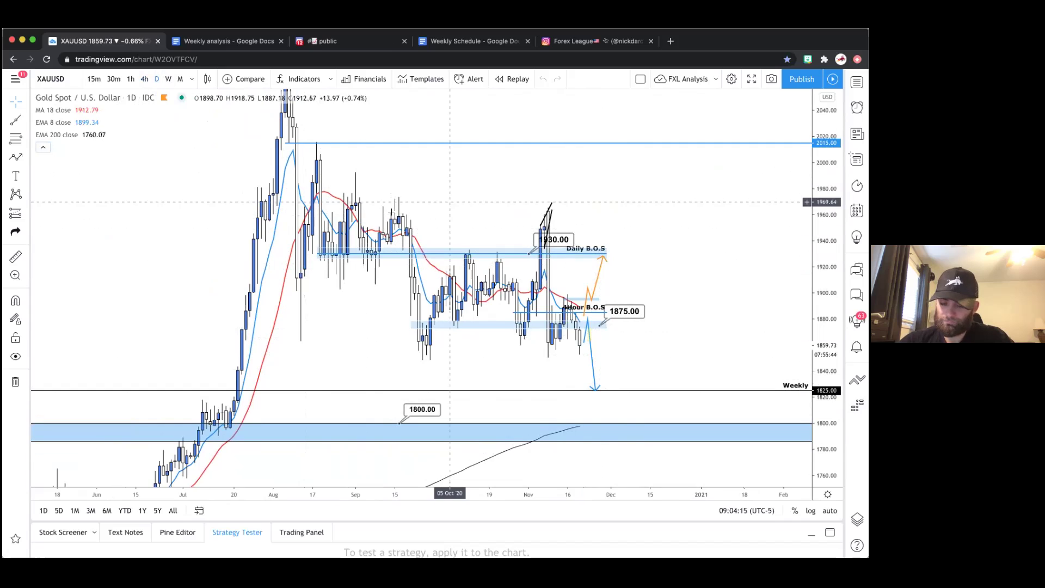
drag(466, 214, 466, 237)
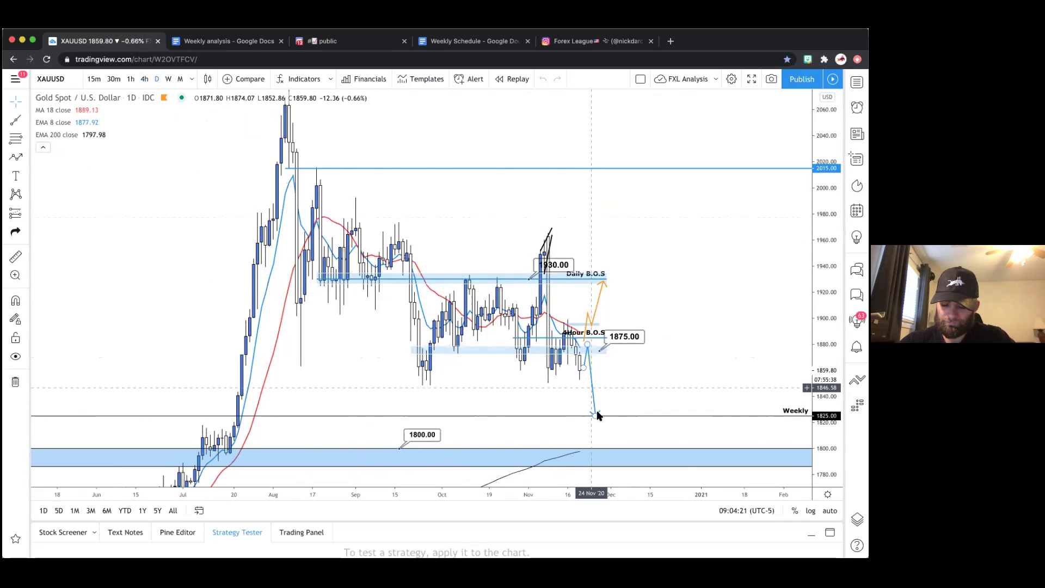
scroll(461, 208, up, 2)
drag(469, 208, 509, 209)
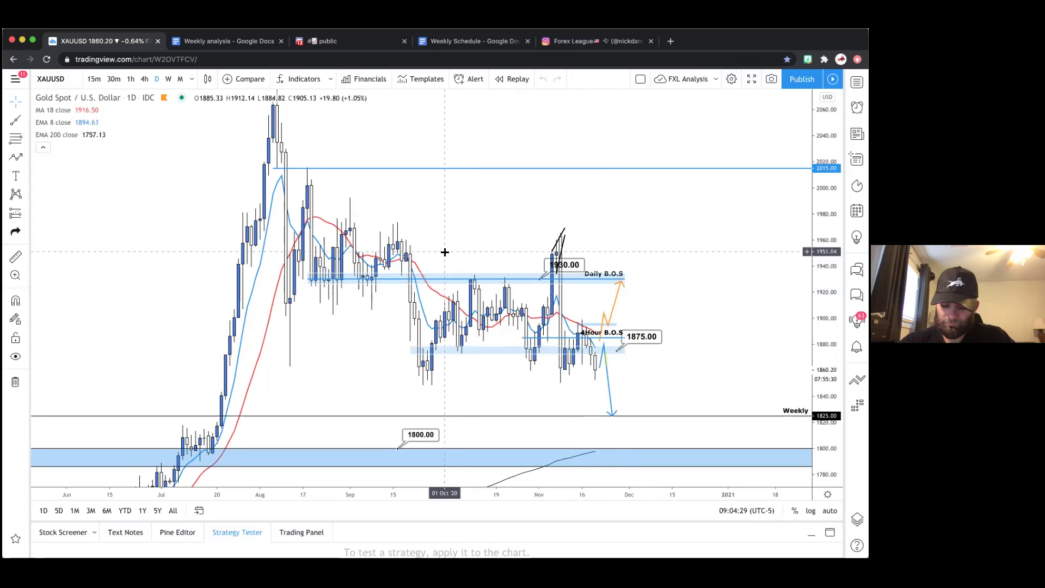
drag(466, 273, 457, 306)
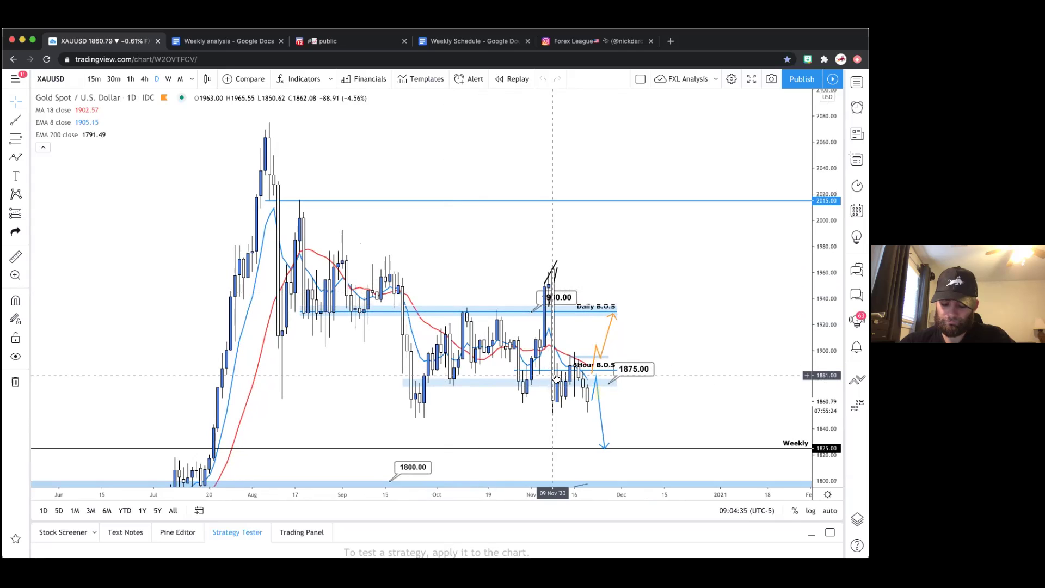
scroll(472, 257, up, 1)
scroll(472, 256, up, 1)
drag(472, 256, 519, 254)
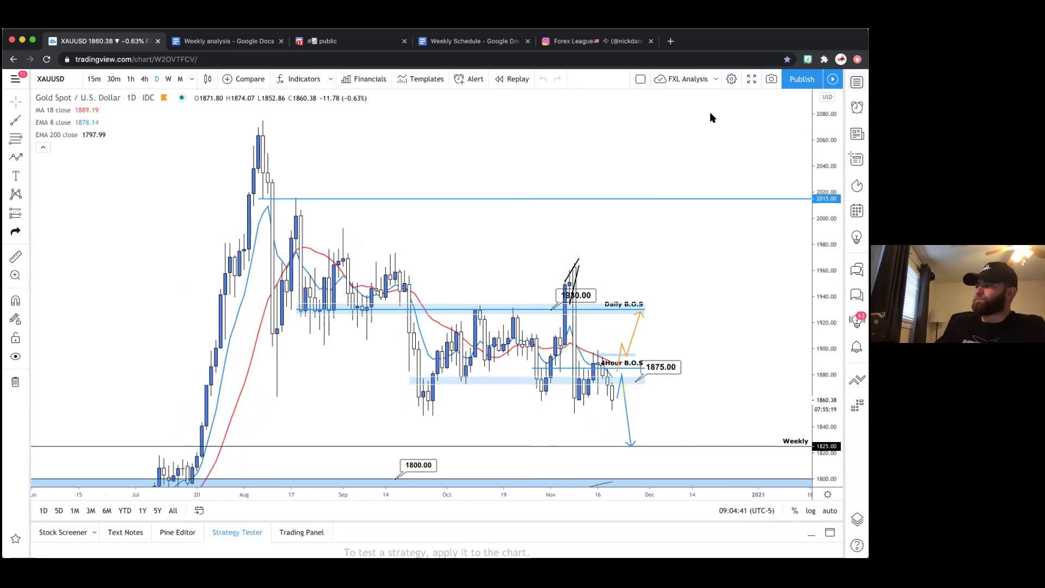
Review the watchlist charts of DXY, AUDUSD, AUDJPY, USDJPY, EURJPY and XAUUSD, finishing on DXY with the watchlist hidden
click(857, 82)
click(677, 118)
click(674, 135)
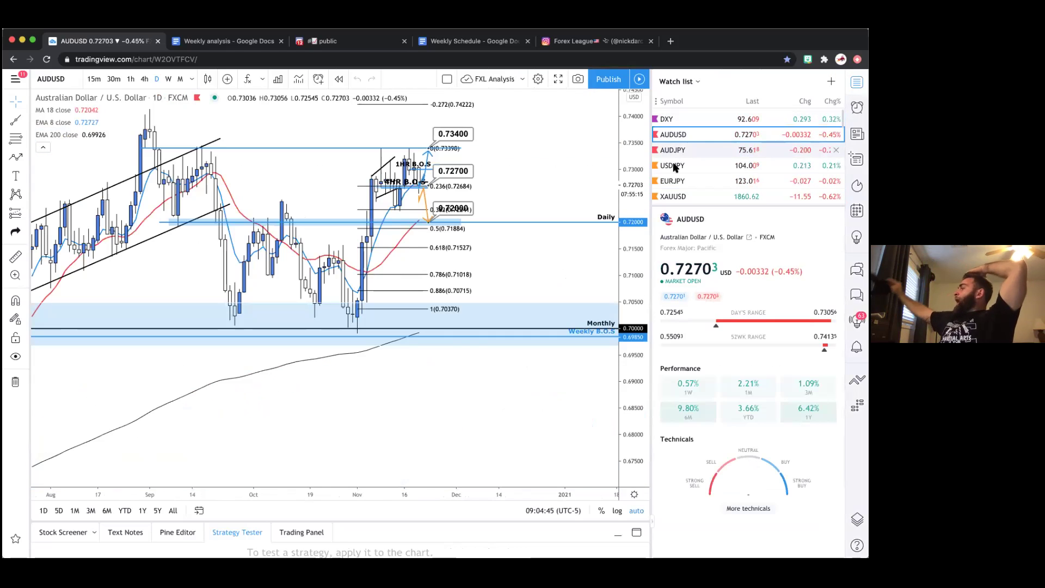
key(Down)
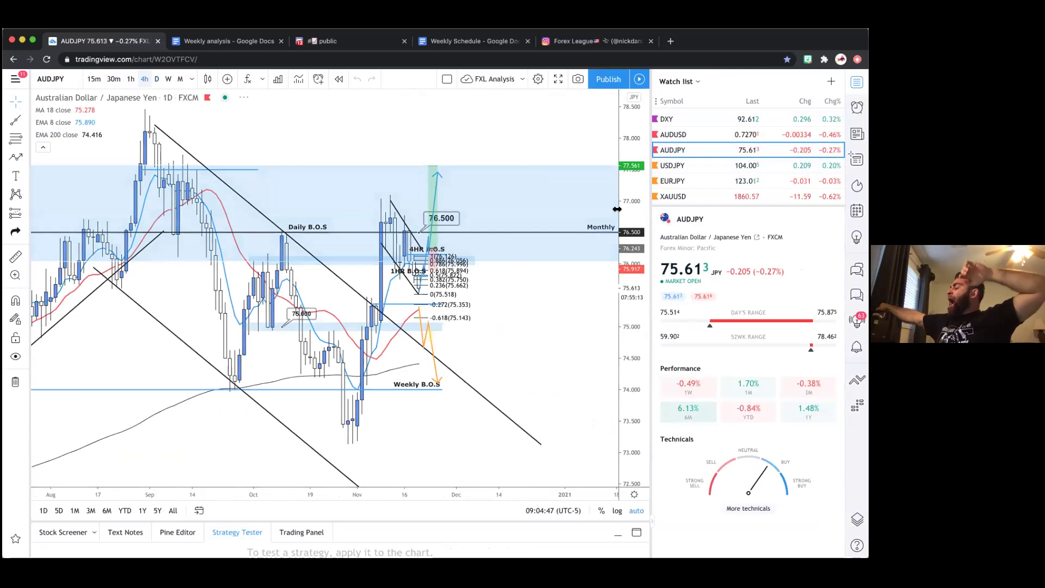
click(671, 166)
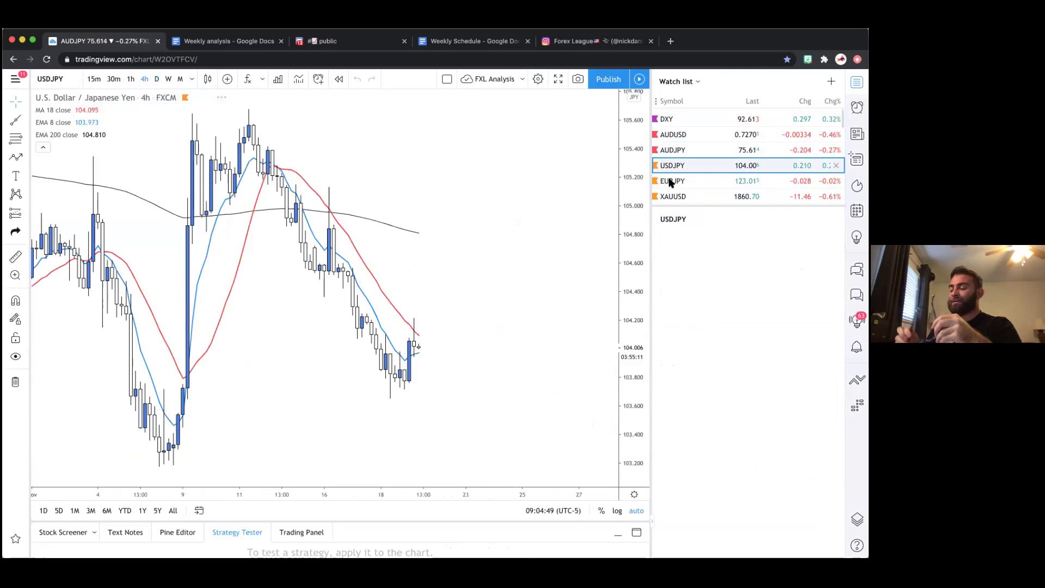
click(672, 182)
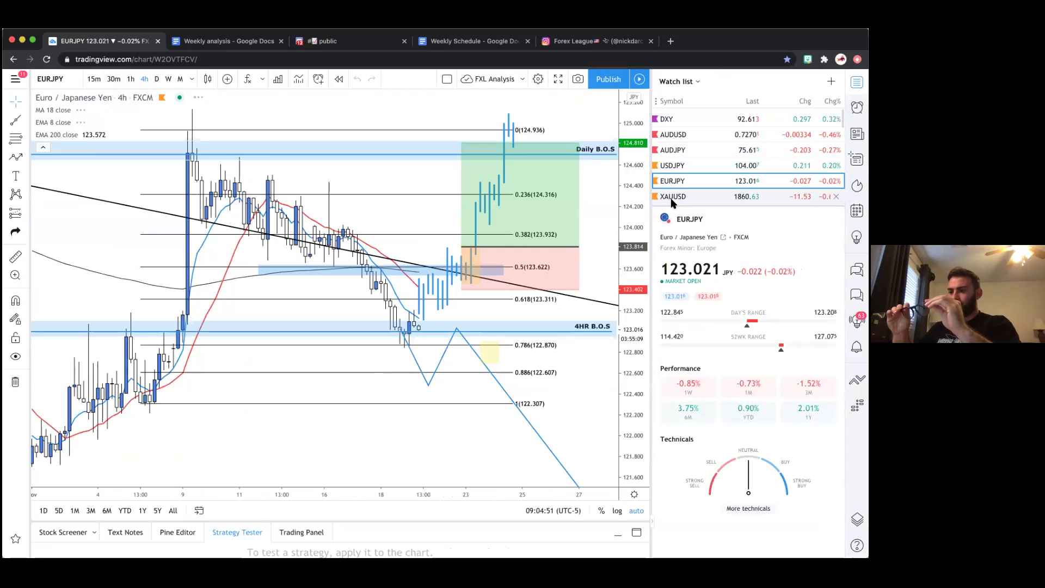
click(672, 198)
click(669, 121)
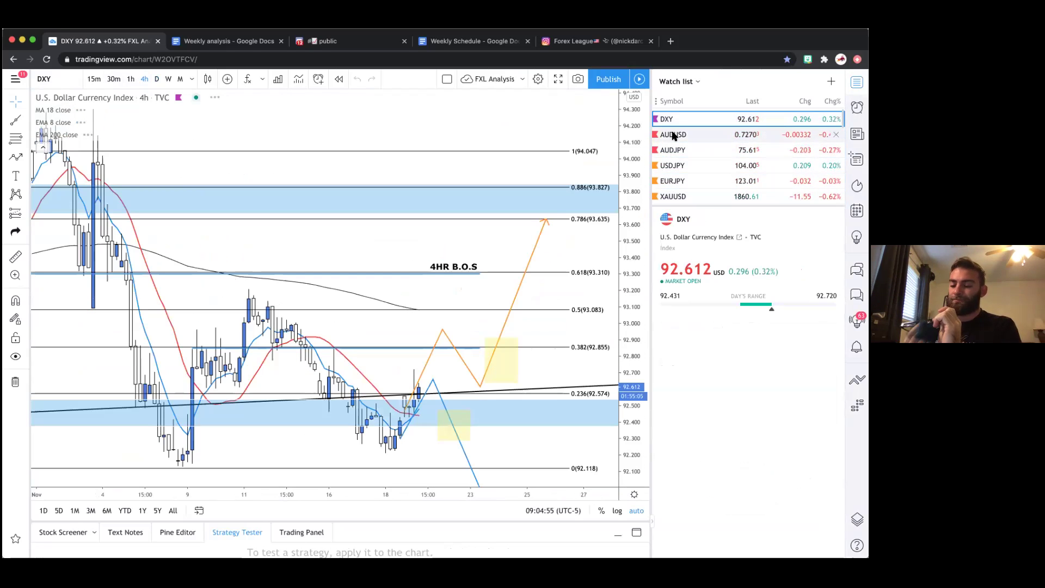
click(674, 135)
click(671, 120)
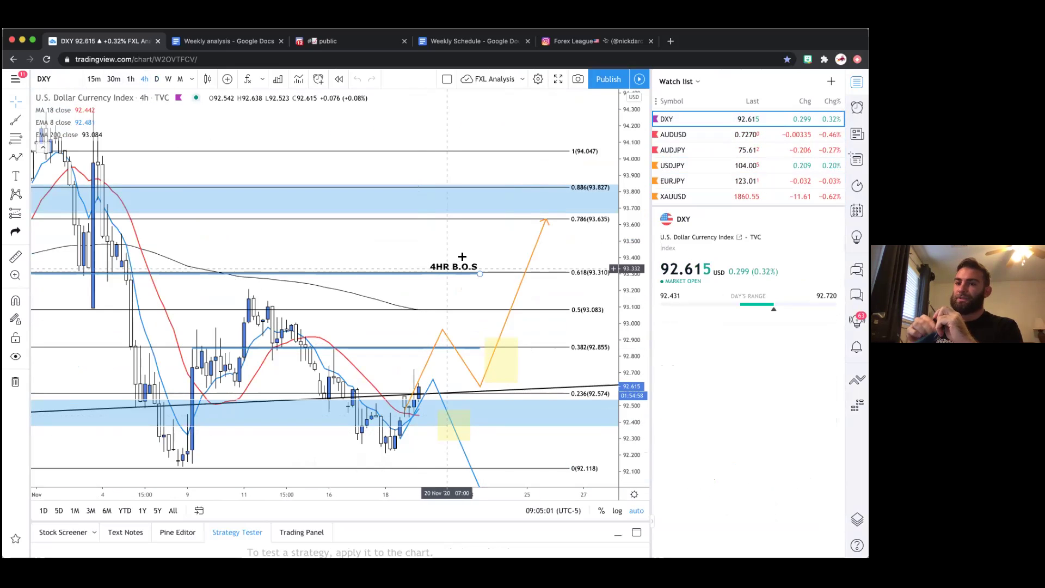
click(857, 82)
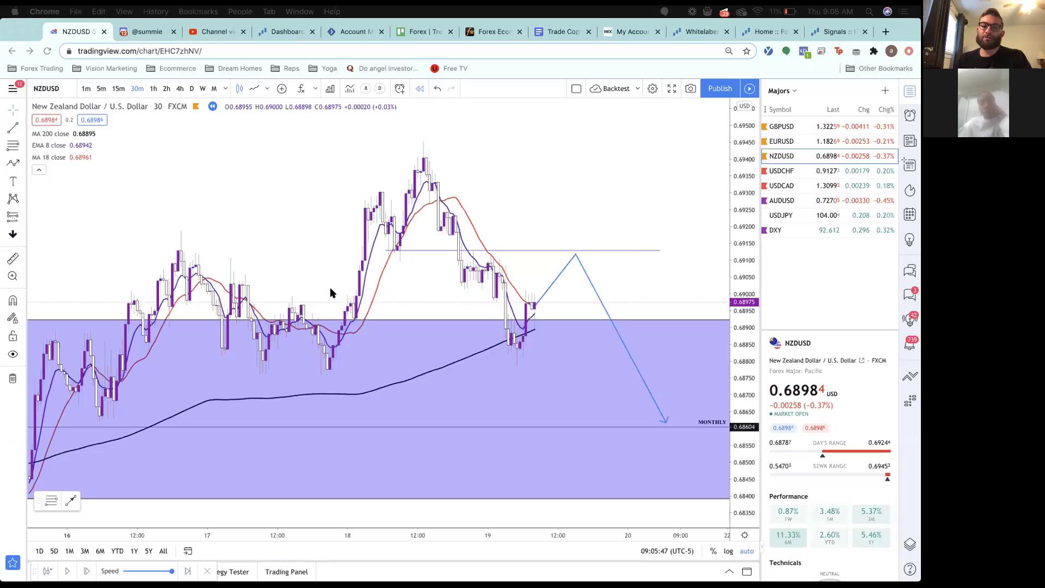
Examine NZDUSD's earlier 30-minute price action back to about 9 November around the 0.68604 Monthly zone
click(329, 288)
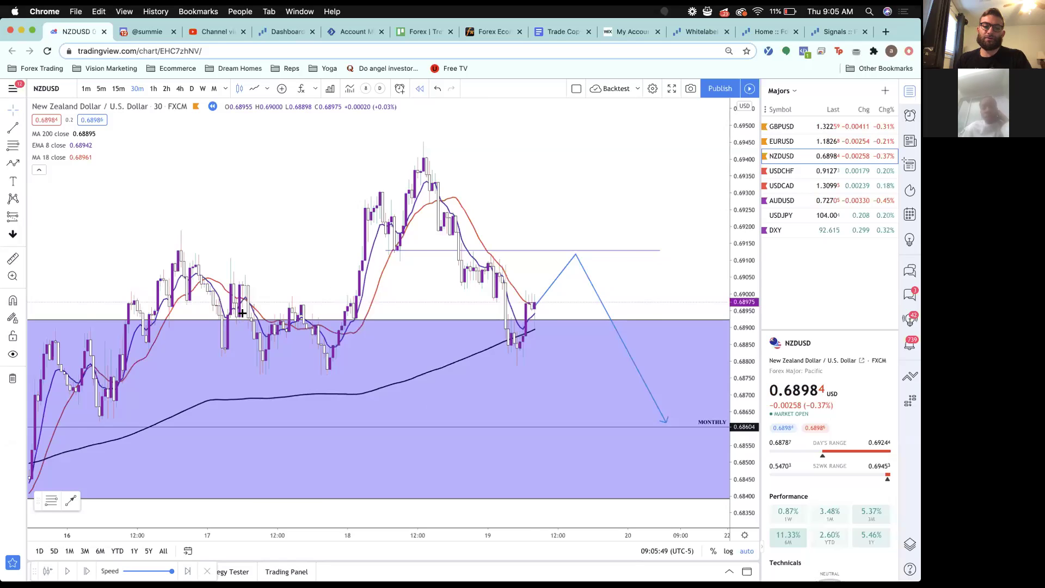
scroll(241, 313, down, 3)
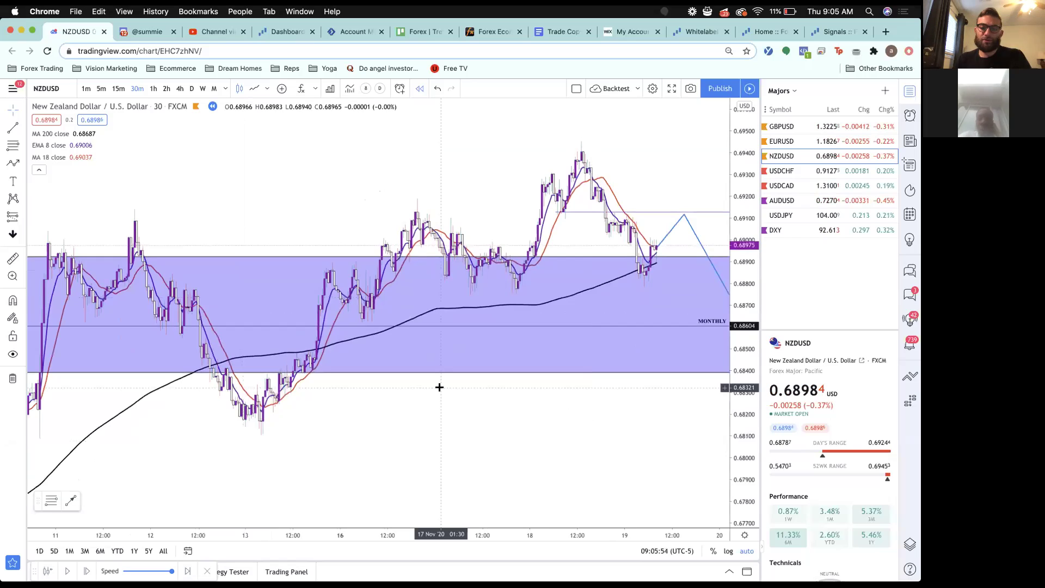
scroll(439, 387, down, 2)
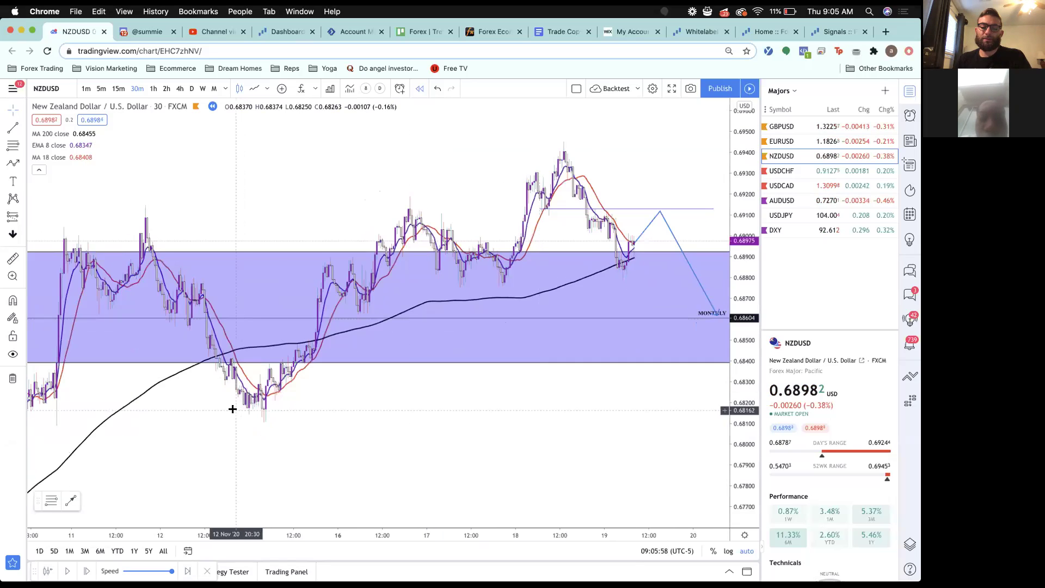
scroll(232, 408, down, 3)
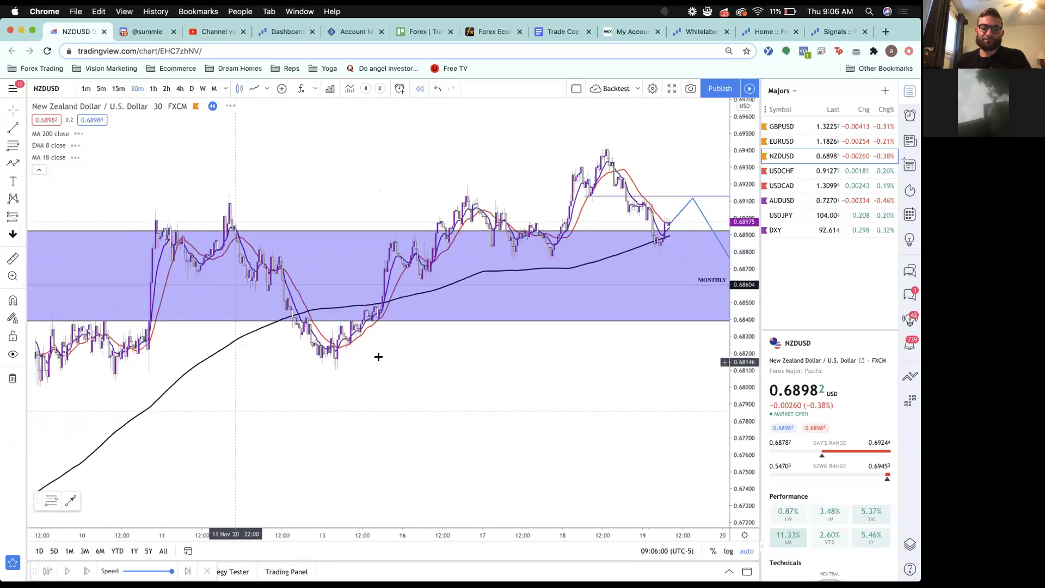
scroll(379, 357, down, 1)
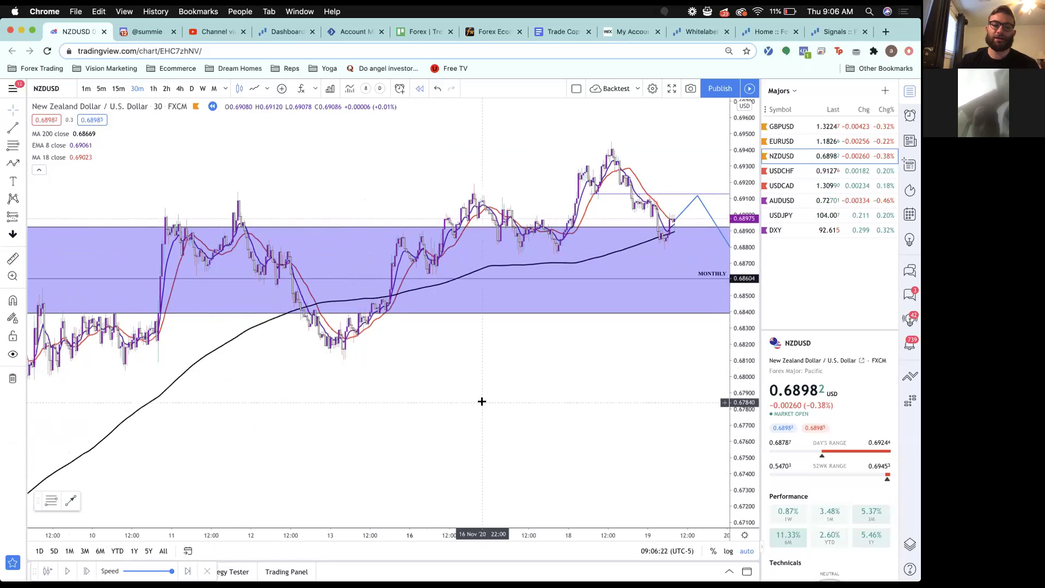
scroll(455, 404, down, 3)
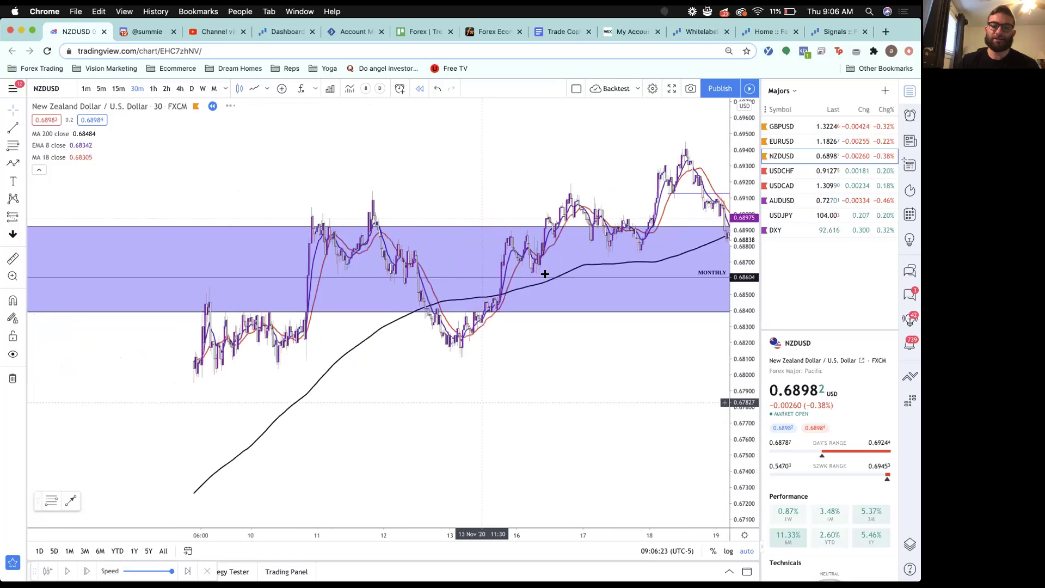